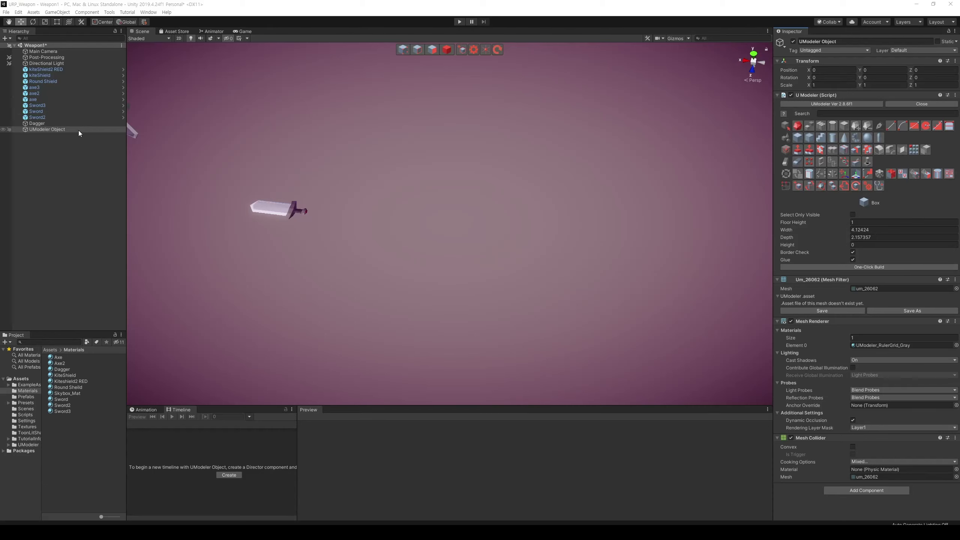
Rename the UModeler object to Sword40 and draw a box mesh in the scene
{"action": "left_click", "coordinate": [55, 129]}
{"action": "type", "text": "s"}
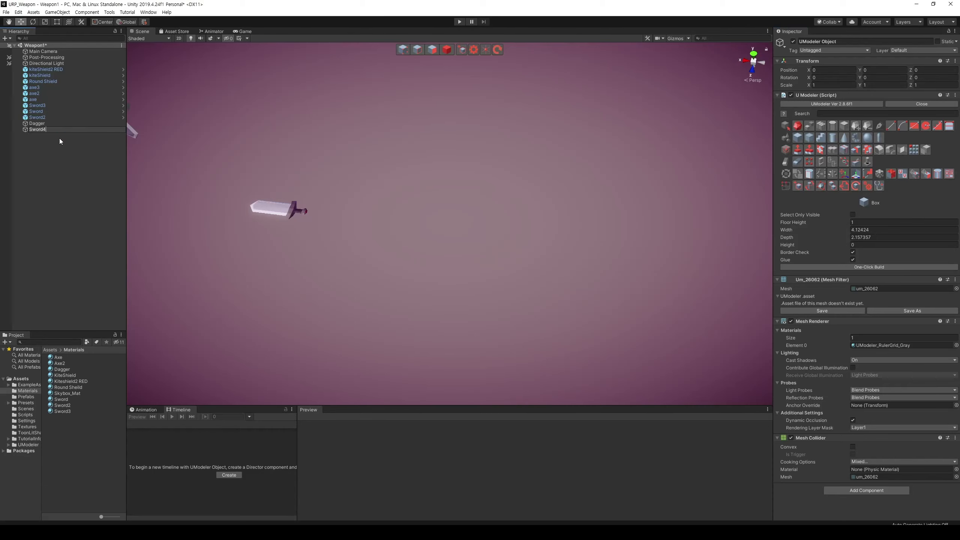
{"action": "type", "text": "40"}
{"action": "key", "text": "Return"}
{"action": "left_click", "coordinate": [801, 142]}
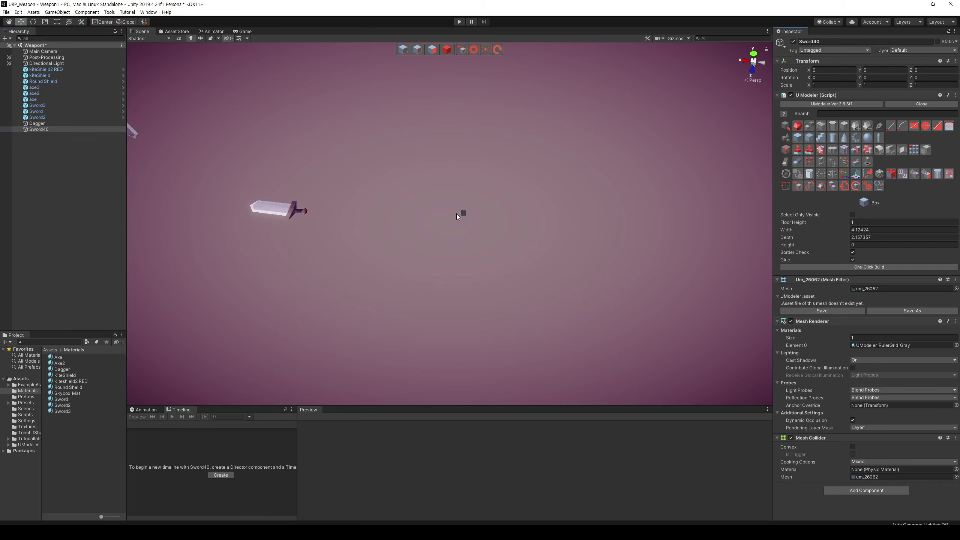
{"action": "left_click_drag", "start_coordinate": [456, 213], "coordinate": [482, 296]}
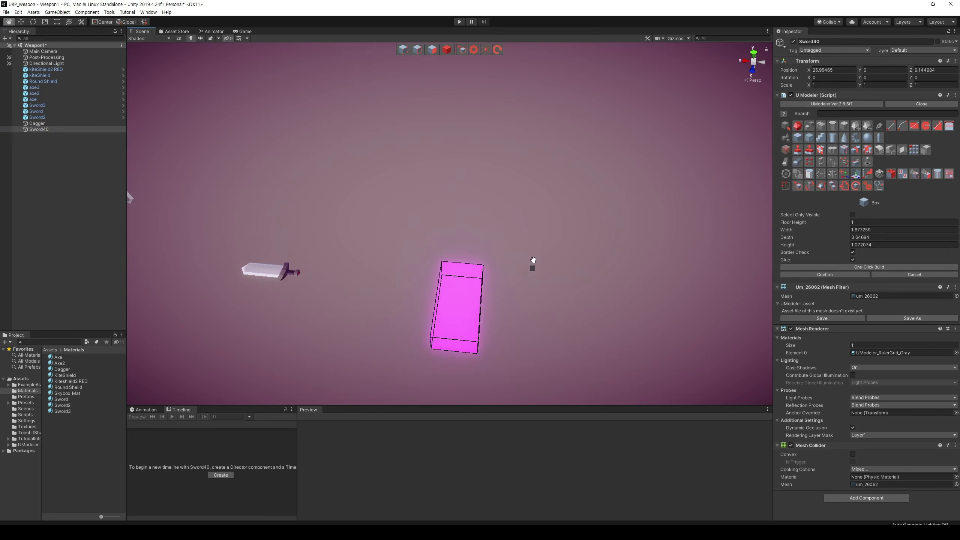
Create a new material named Sword40 in the Materials folder and apply it to the box
{"action": "right_click", "coordinate": [76, 434]}
{"action": "mouse_move", "coordinate": [138, 246]}
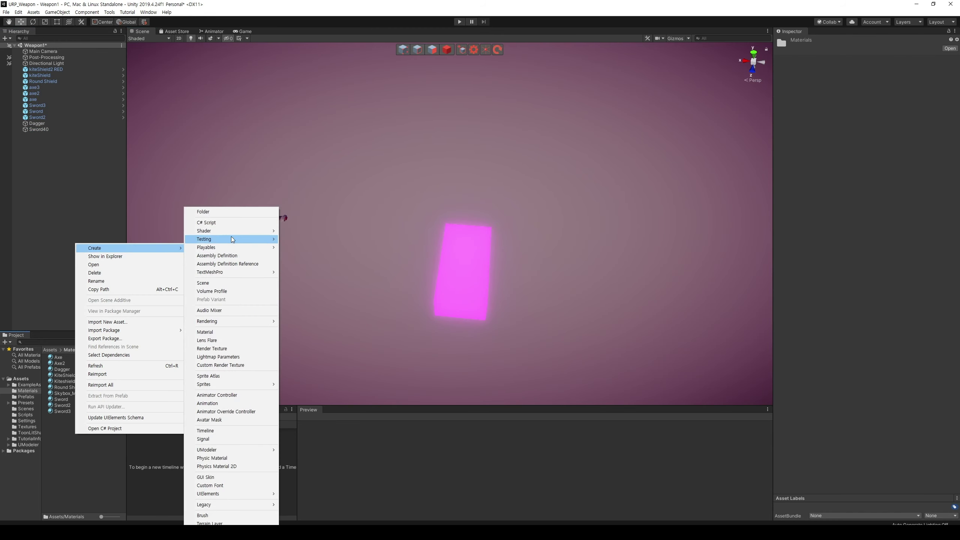
{"action": "left_click", "coordinate": [227, 331]}
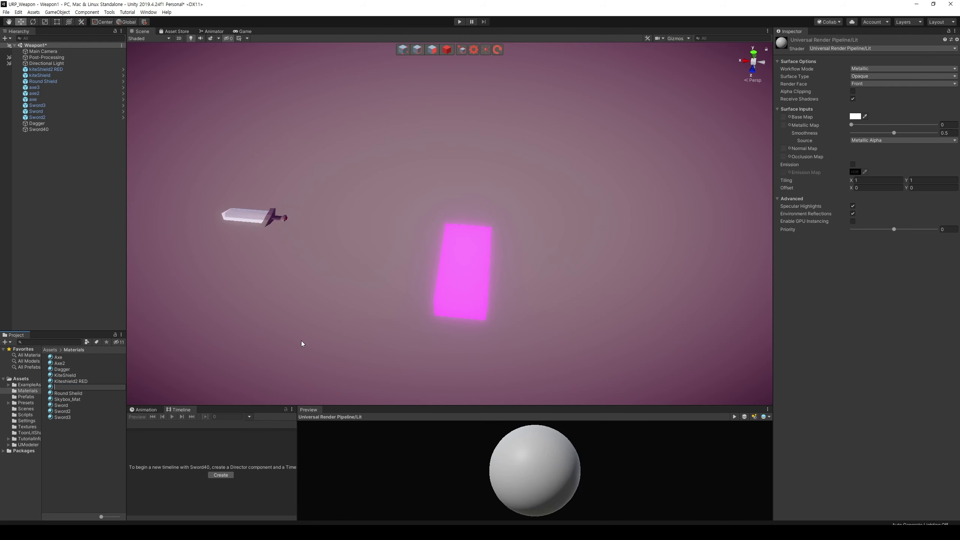
{"action": "type", "text": "Sword40"}
{"action": "key", "text": "Return"}
{"action": "left_click_drag", "start_coordinate": [71, 420], "coordinate": [467, 294]}
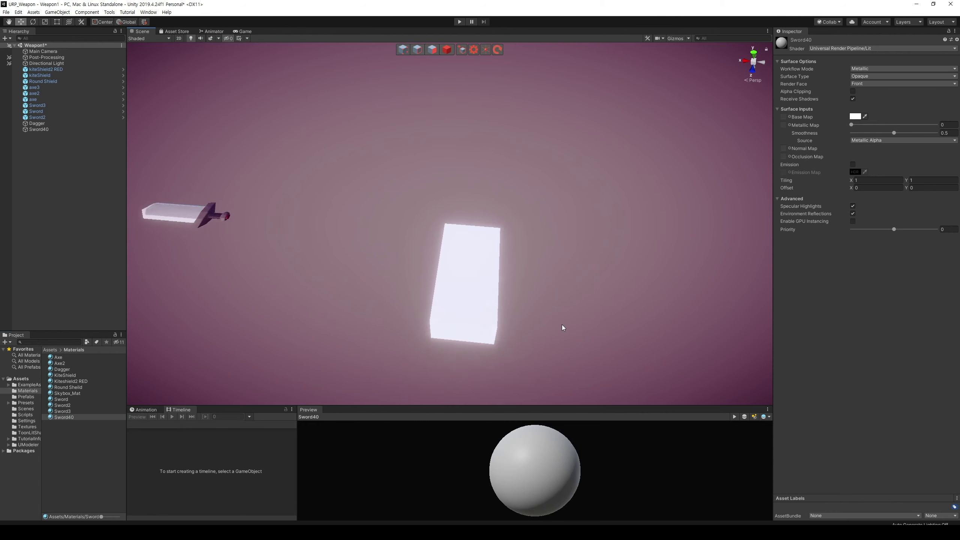
Select the box and expand the Sword40 material settings
{"action": "left_click", "coordinate": [528, 335]}
{"action": "middle_click_drag", "start_coordinate": [528, 335], "coordinate": [523, 279]}
{"action": "scroll", "coordinate": [522, 279], "scroll_direction": "up", "scroll_amount": 2}
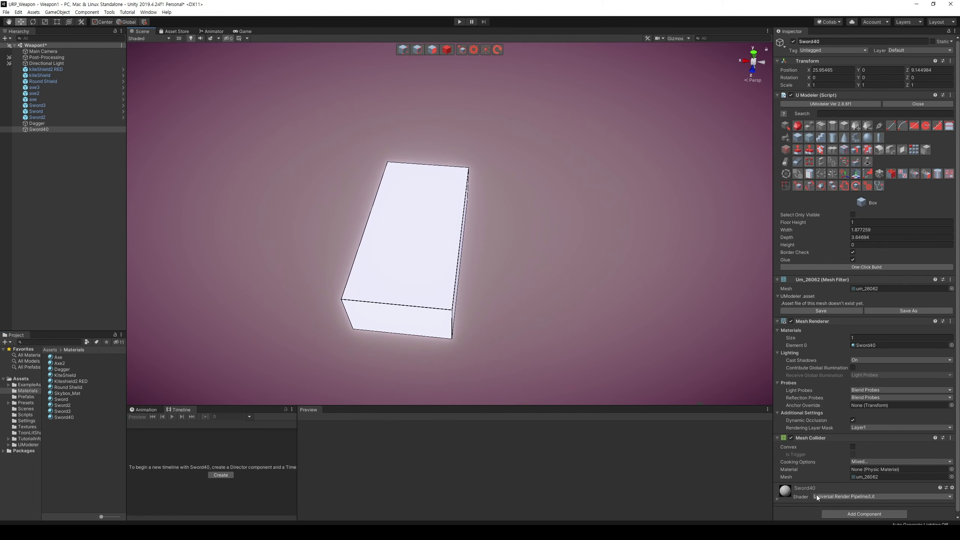
{"action": "left_click", "coordinate": [778, 499]}
{"action": "scroll", "coordinate": [779, 498], "scroll_direction": "down", "scroll_amount": 5}
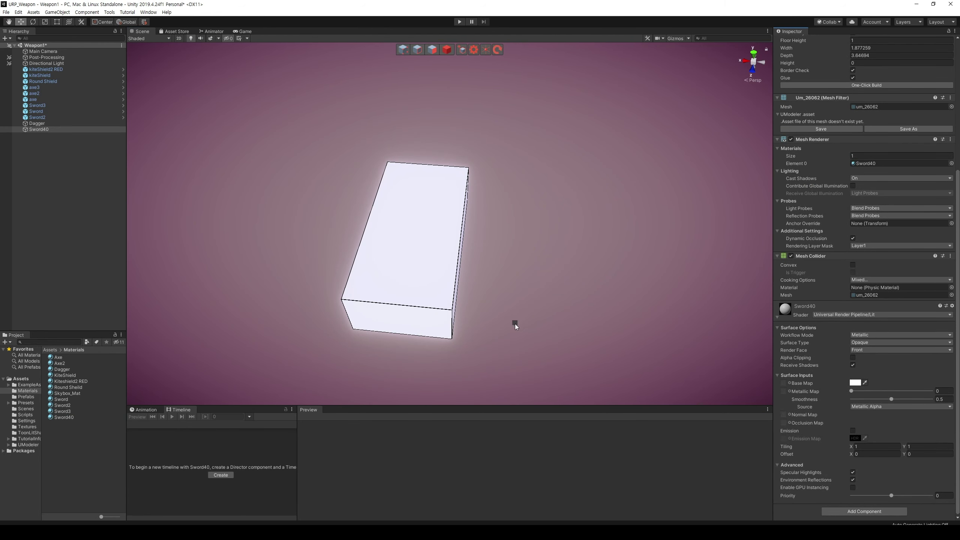
{"action": "left_click_drag", "start_coordinate": [515, 321], "coordinate": [461, 62], "text": "alt"}
Loop-slice the box with vertical and horizontal edge loops
{"action": "left_click", "coordinate": [448, 52]}
{"action": "left_click_drag", "start_coordinate": [460, 253], "coordinate": [457, 251], "text": "alt"}
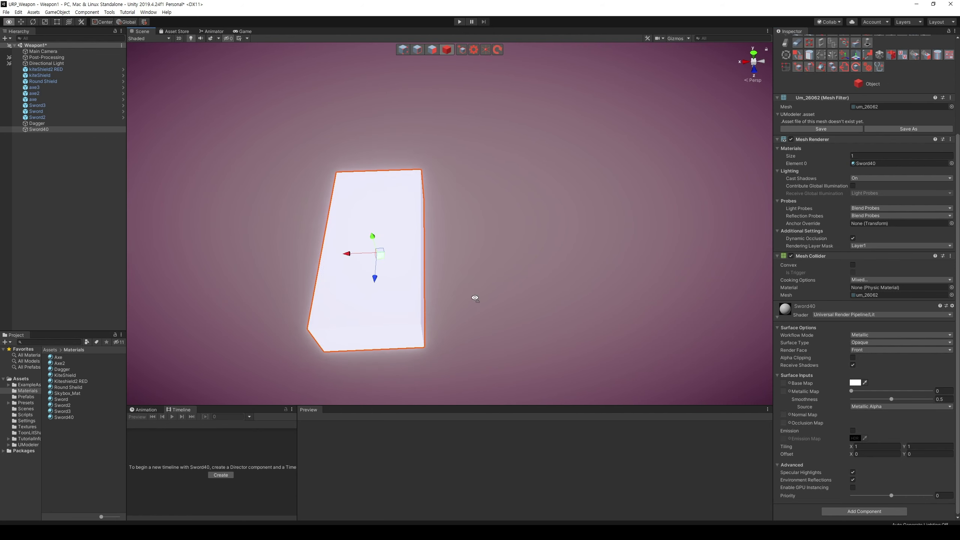
{"action": "scroll", "coordinate": [925, 171], "scroll_direction": "up", "scroll_amount": 3}
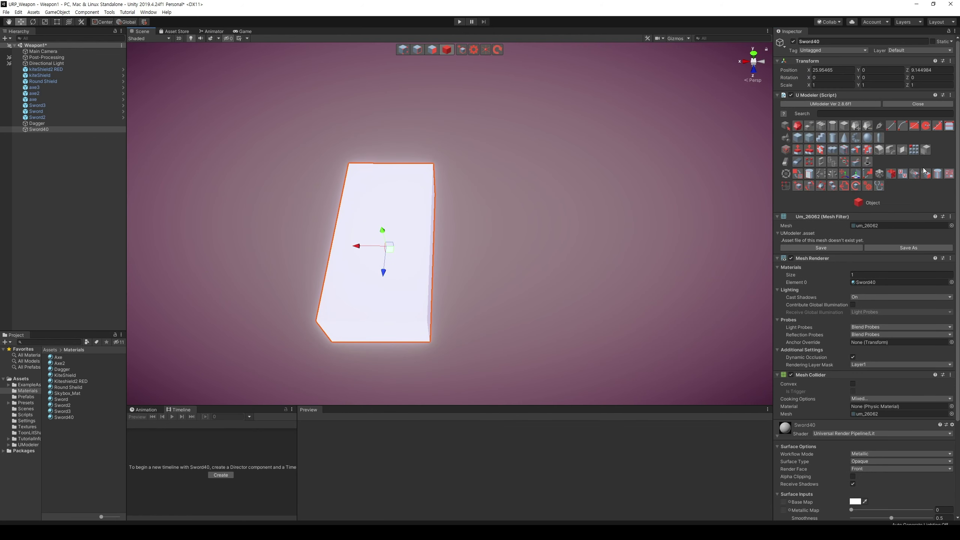
{"action": "left_click", "coordinate": [848, 151]}
{"action": "left_click", "coordinate": [377, 327]}
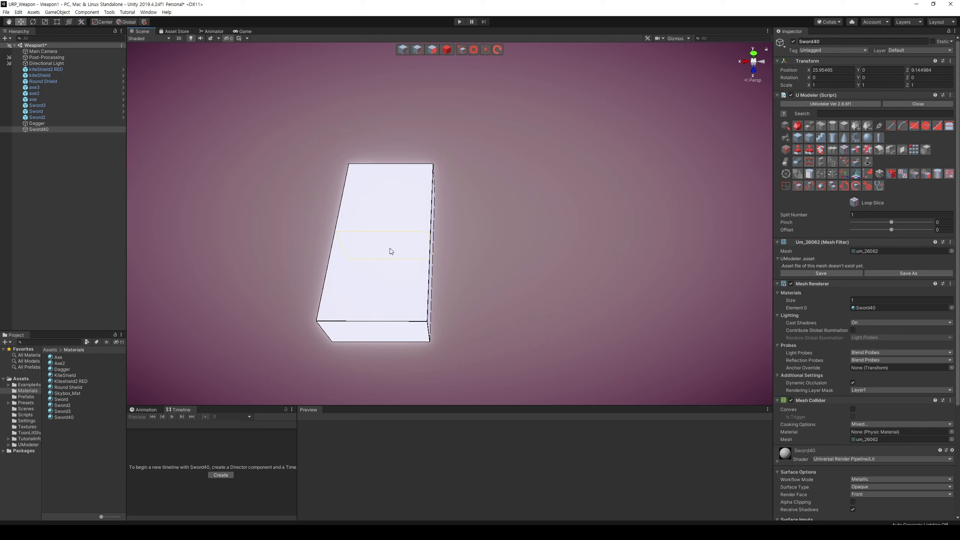
{"action": "left_click", "coordinate": [389, 172]}
{"action": "left_click", "coordinate": [414, 219]}
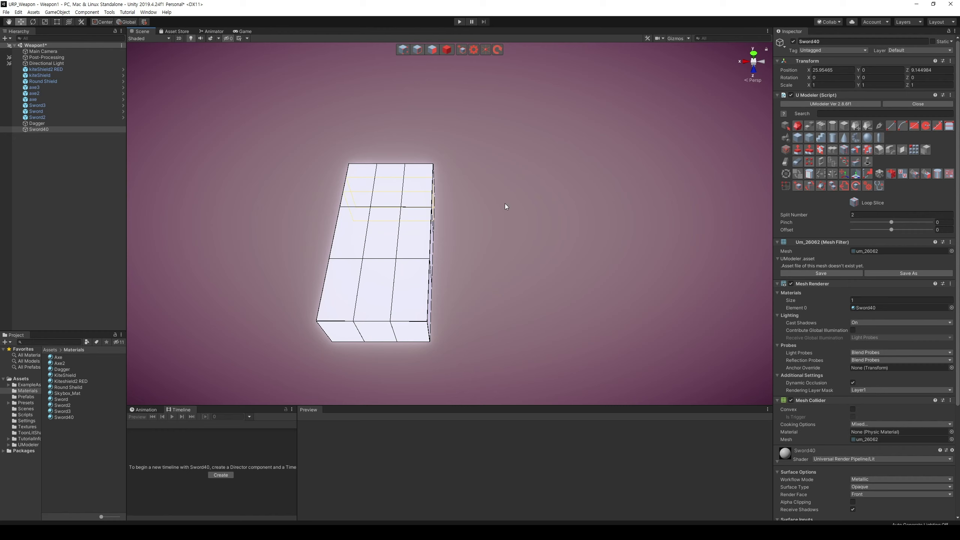
Extrude the centre top face upward into a tall blade column
{"action": "left_click", "coordinate": [433, 49]}
{"action": "left_click", "coordinate": [401, 229]}
{"action": "mouse_move", "coordinate": [403, 231]}
{"action": "middle_mouse_down"}
{"action": "mouse_move", "coordinate": [323, 185]}
{"action": "mouse_move", "coordinate": [305, 193]}
{"action": "middle_mouse_up"}
{"action": "left_click_drag", "start_coordinate": [505, 317], "coordinate": [513, 169]}
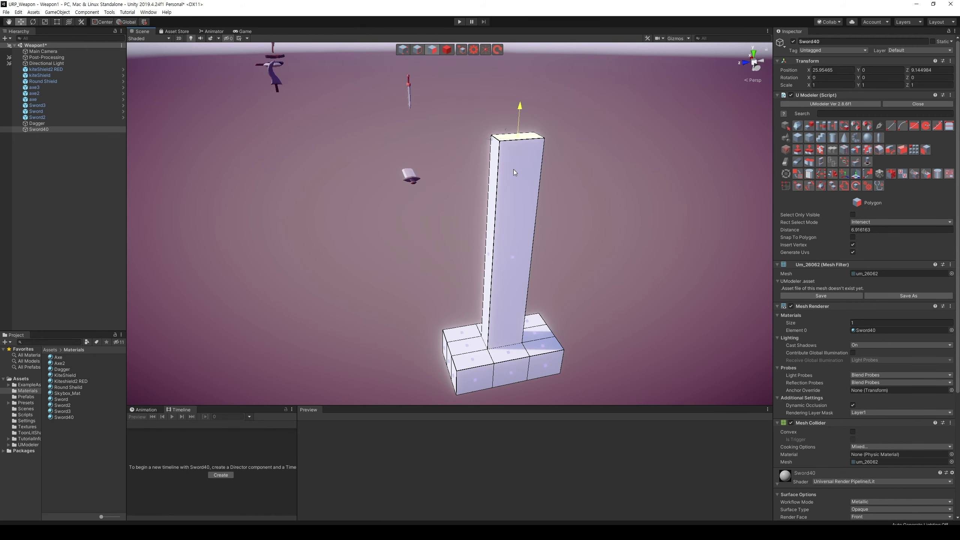
{"action": "middle_click_drag", "start_coordinate": [513, 169], "coordinate": [524, 225]}
Pull the lower face down to form the short handle
{"action": "mouse_move", "coordinate": [524, 225]}
{"action": "left_mouse_down", "text": "alt"}
{"action": "mouse_move", "coordinate": [494, 235]}
{"action": "mouse_move", "coordinate": [513, 367]}
{"action": "left_mouse_up", "text": "alt"}
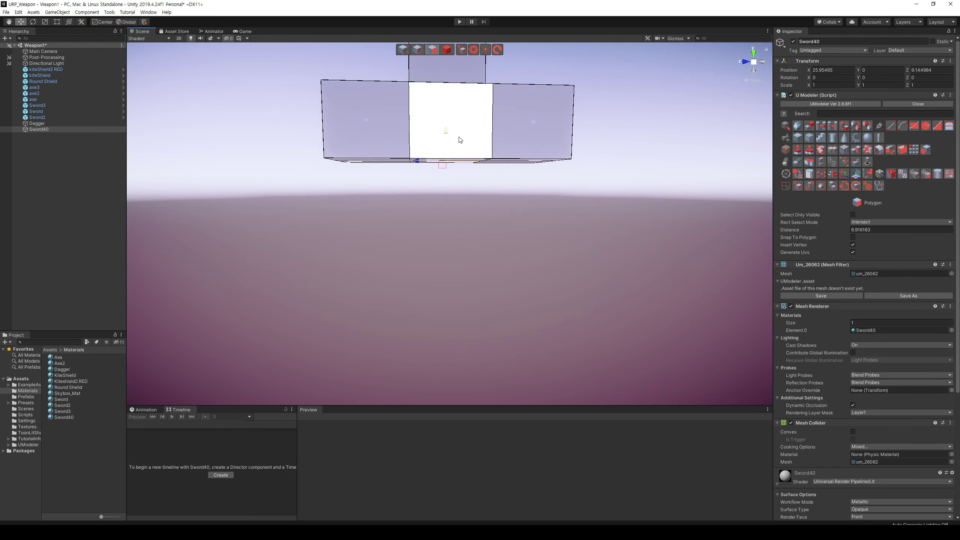
{"action": "mouse_move", "coordinate": [449, 205]}
{"action": "left_mouse_down"}
{"action": "mouse_move", "coordinate": [447, 299]}
{"action": "mouse_move", "coordinate": [612, 246]}
{"action": "mouse_move", "coordinate": [605, 340]}
{"action": "left_mouse_up"}
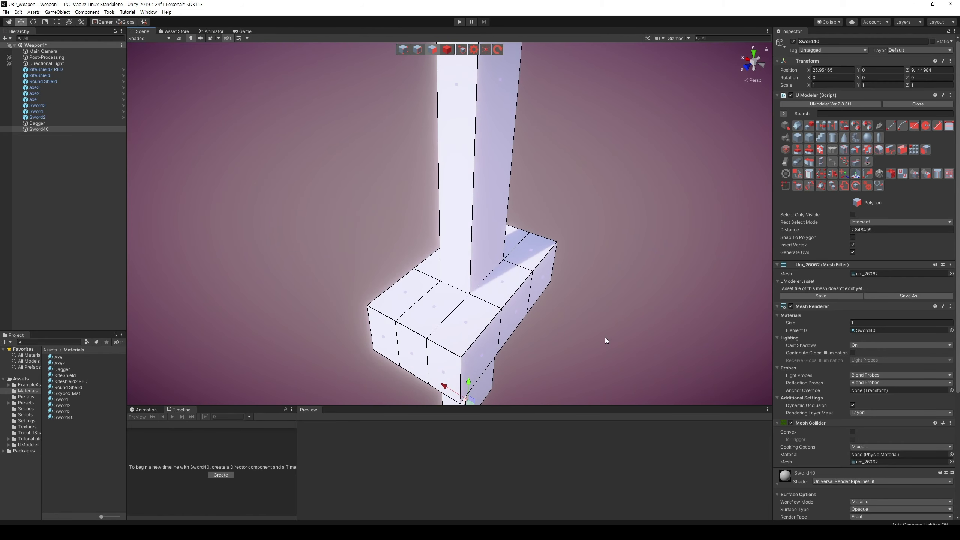
{"action": "scroll", "coordinate": [603, 318], "scroll_direction": "down", "scroll_amount": 5}
{"action": "middle_click_drag", "start_coordinate": [592, 291], "coordinate": [673, 274]}
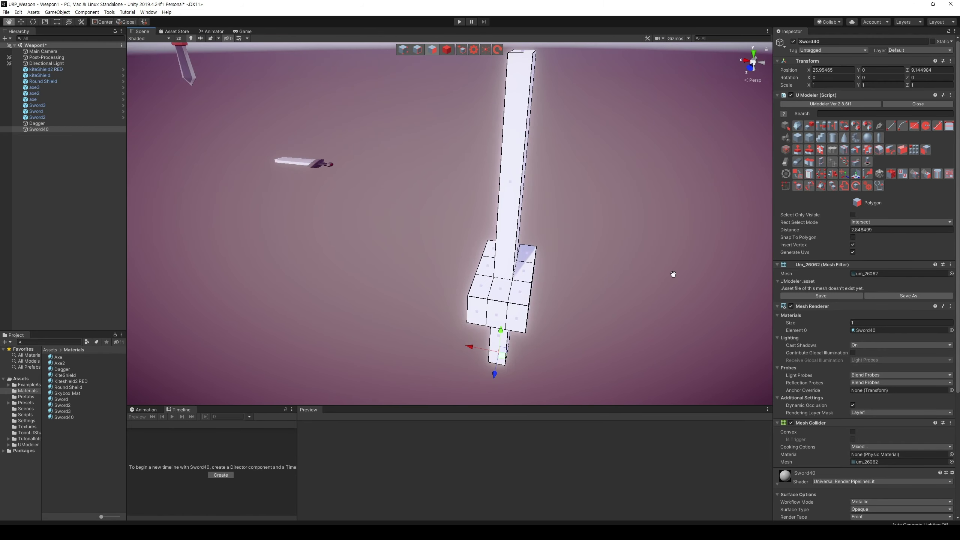
{"action": "left_click", "coordinate": [845, 152]}
Add an edge loop along the sword and mirror the mesh across the X axis
{"action": "left_click", "coordinate": [499, 309]}
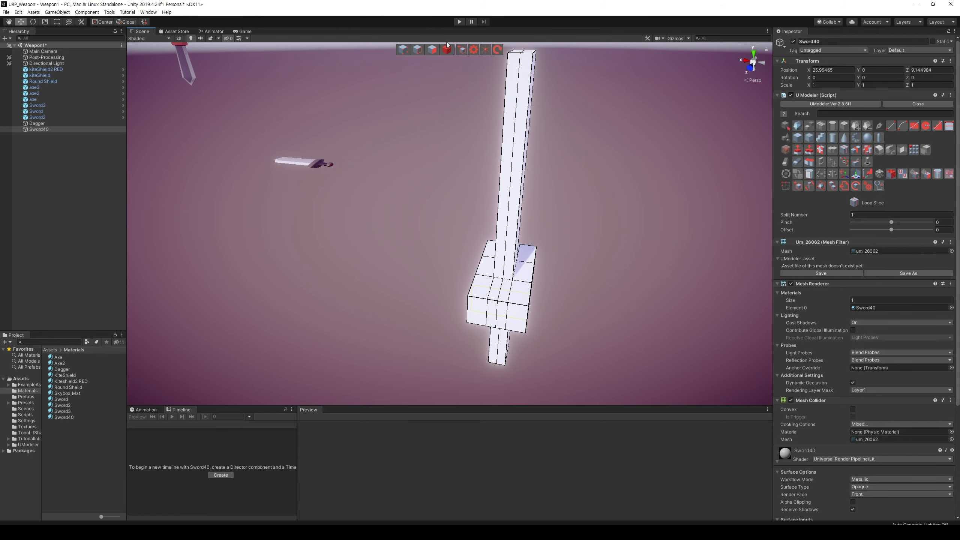
{"action": "left_click_drag", "start_coordinate": [572, 182], "coordinate": [565, 191], "text": "alt"}
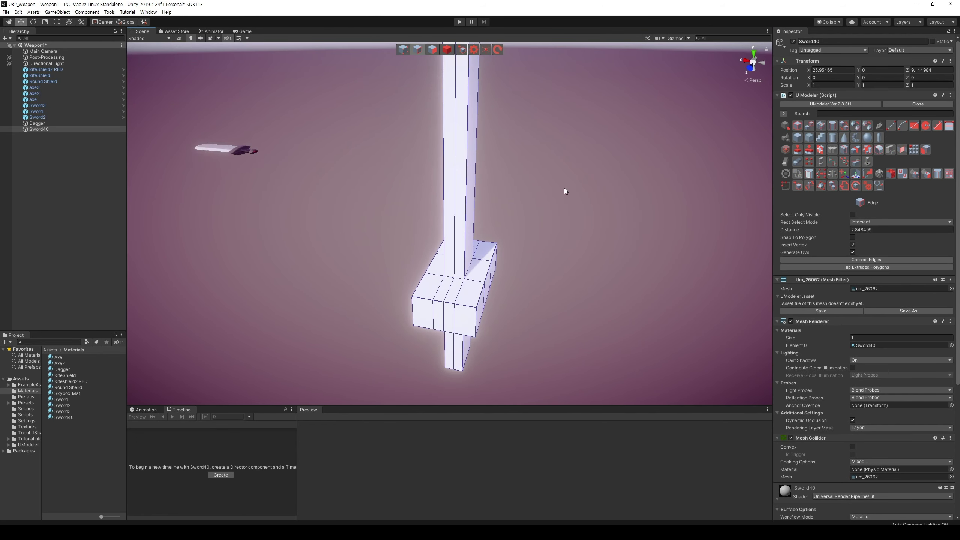
{"action": "left_click", "coordinate": [902, 151]}
{"action": "left_click", "coordinate": [856, 151]}
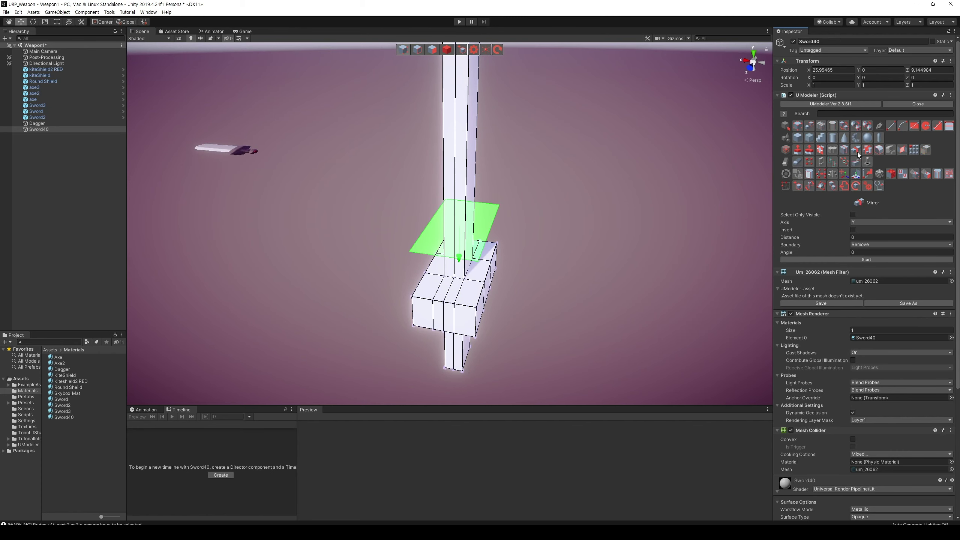
{"action": "left_click", "coordinate": [864, 232]}
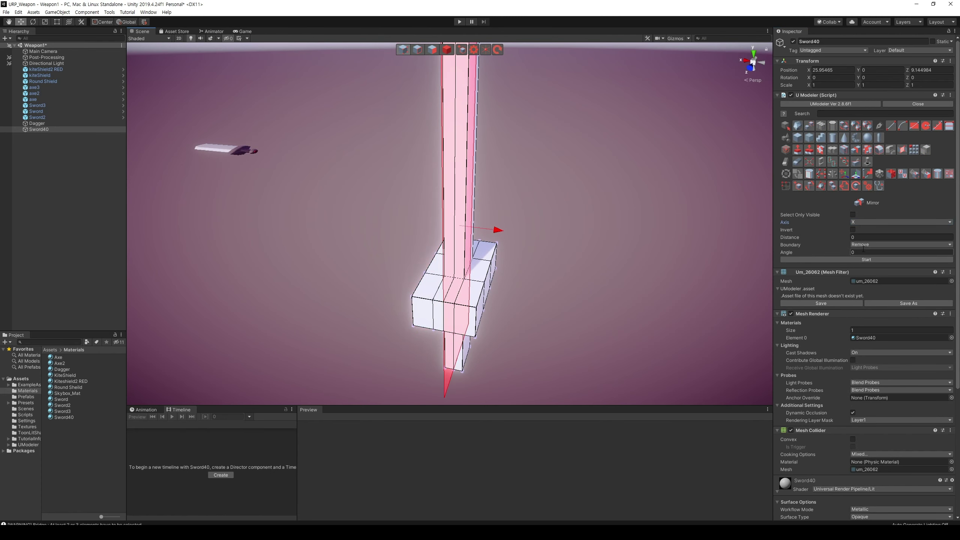
{"action": "left_click", "coordinate": [860, 260]}
{"action": "mouse_move", "coordinate": [642, 219]}
{"action": "left_mouse_down", "text": "alt"}
{"action": "mouse_move", "coordinate": [644, 185]}
{"action": "mouse_move", "coordinate": [456, 102]}
{"action": "left_mouse_up", "text": "alt"}
Select two long edges of the blade
{"action": "left_click", "coordinate": [403, 51]}
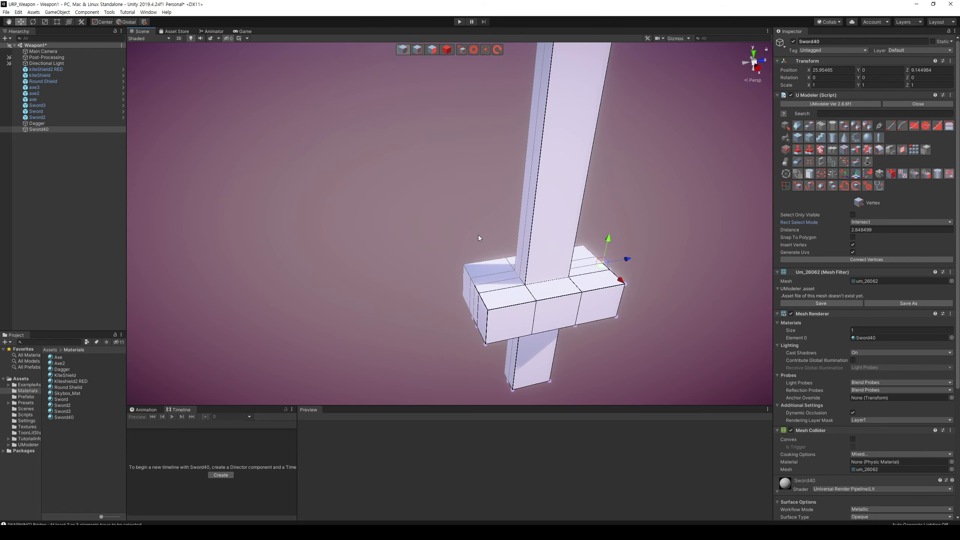
{"action": "left_click_drag", "start_coordinate": [562, 272], "coordinate": [579, 271], "text": "alt"}
{"action": "middle_click_drag", "start_coordinate": [580, 271], "coordinate": [409, 238]}
{"action": "left_click", "coordinate": [418, 49]}
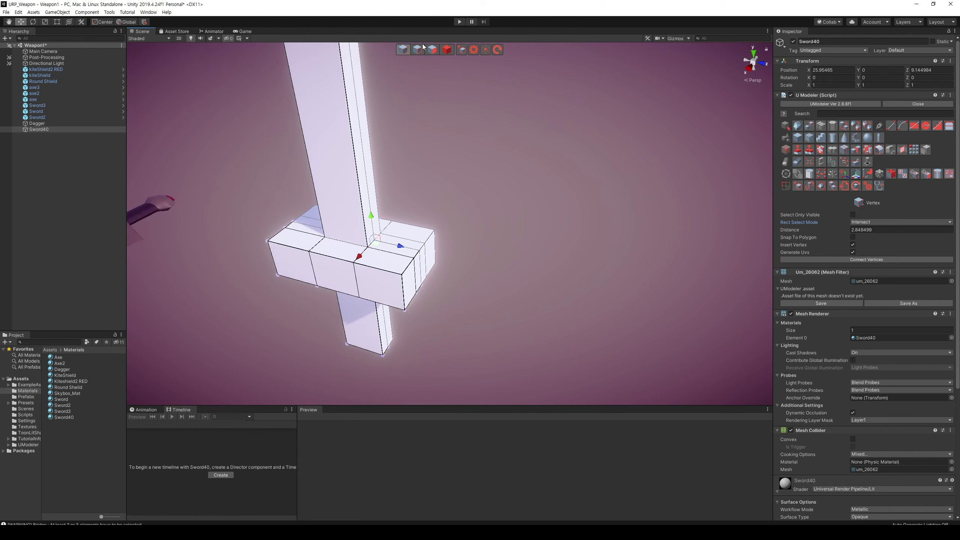
{"action": "left_click_drag", "start_coordinate": [416, 114], "coordinate": [390, 172], "text": "alt"}
{"action": "left_click", "coordinate": [336, 248]}
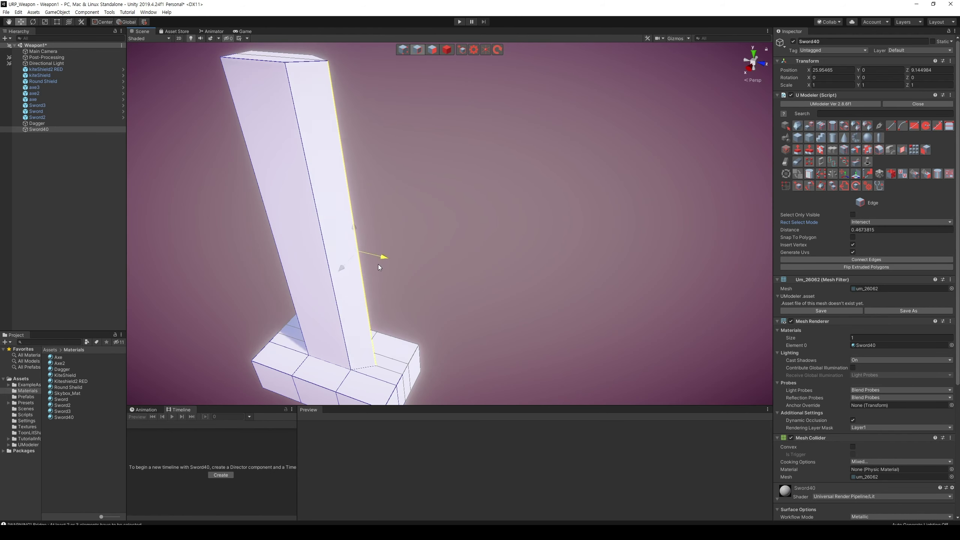
{"action": "mouse_move", "coordinate": [380, 262]}
{"action": "left_mouse_down", "text": "alt"}
{"action": "mouse_move", "coordinate": [552, 272]}
{"action": "mouse_move", "coordinate": [483, 217]}
{"action": "left_mouse_up", "text": "alt"}
{"action": "left_click", "coordinate": [552, 272], "text": "shift"}
Scale the selected blade edges, framing the view on them
{"action": "key", "text": "r"}
{"action": "scroll", "coordinate": [491, 219], "scroll_direction": "up", "scroll_amount": 3}
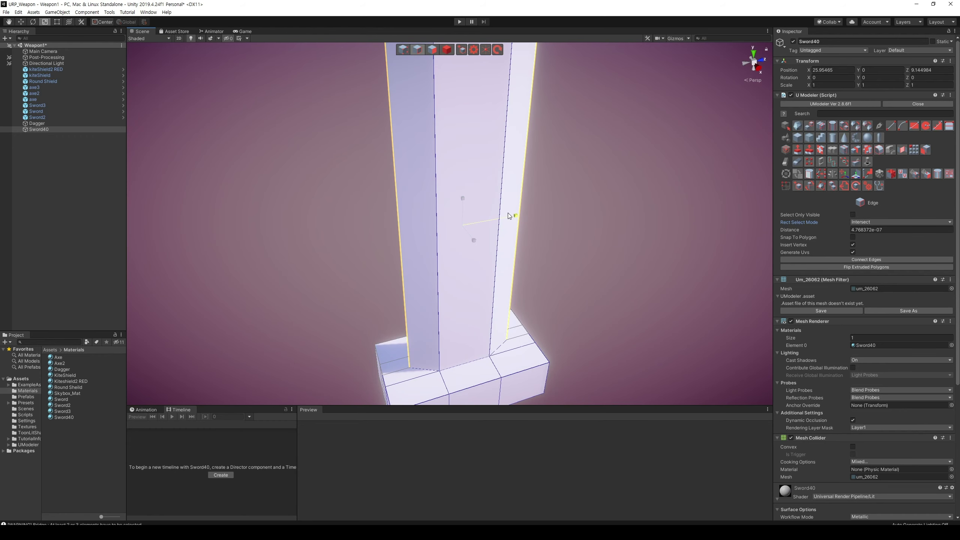
{"action": "key", "text": "f"}
{"action": "scroll", "coordinate": [504, 225], "scroll_direction": "down", "scroll_amount": 5}
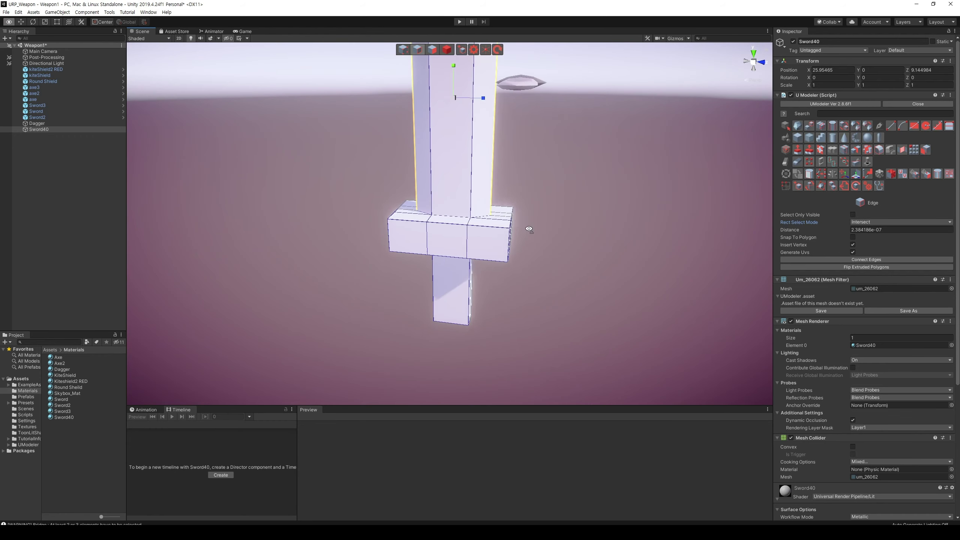
{"action": "left_click_drag", "start_coordinate": [503, 224], "coordinate": [507, 135], "text": "alt"}
Move the Sword40 object along X to position 9.89
{"action": "left_click", "coordinate": [443, 141]}
{"action": "mouse_move", "coordinate": [443, 141]}
{"action": "middle_mouse_down"}
{"action": "mouse_move", "coordinate": [411, 188]}
{"action": "mouse_move", "coordinate": [414, 222]}
{"action": "middle_mouse_up"}
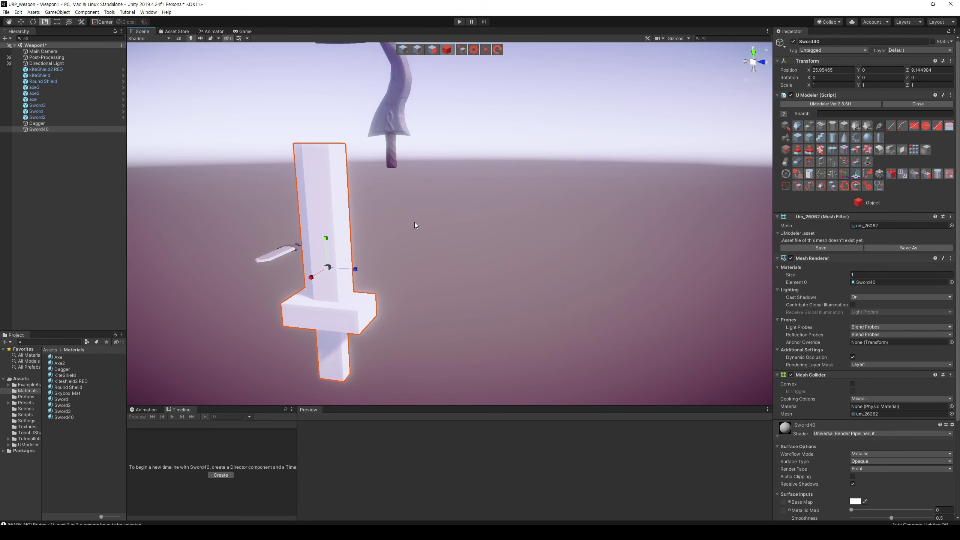
{"action": "left_click_drag", "start_coordinate": [414, 222], "coordinate": [344, 315], "text": "alt"}
{"action": "key", "text": "e"}
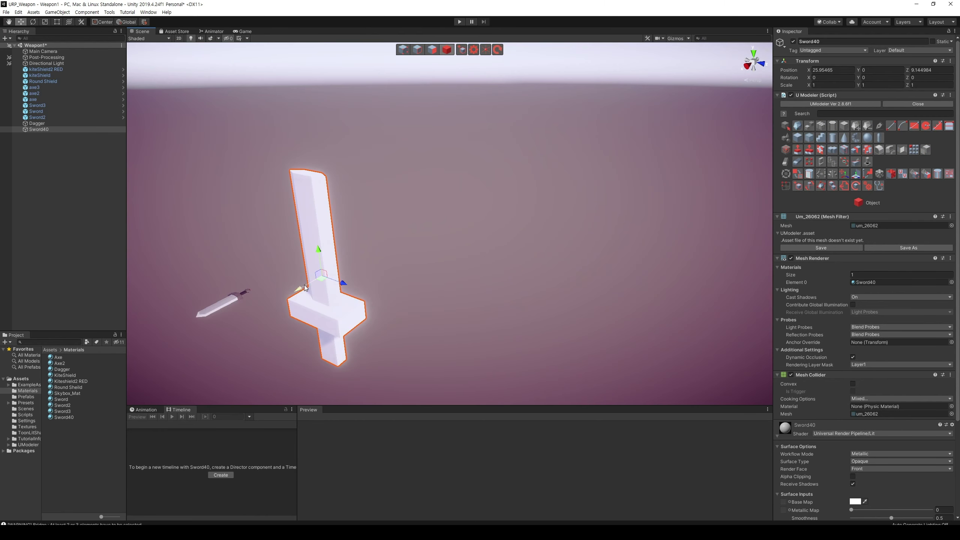
{"action": "mouse_move", "coordinate": [305, 287]}
{"action": "left_mouse_down"}
{"action": "mouse_move", "coordinate": [523, 154]}
{"action": "mouse_move", "coordinate": [582, 279]}
{"action": "mouse_move", "coordinate": [531, 338]}
{"action": "left_mouse_up"}
{"action": "scroll", "coordinate": [576, 293], "scroll_direction": "up", "scroll_amount": 5}
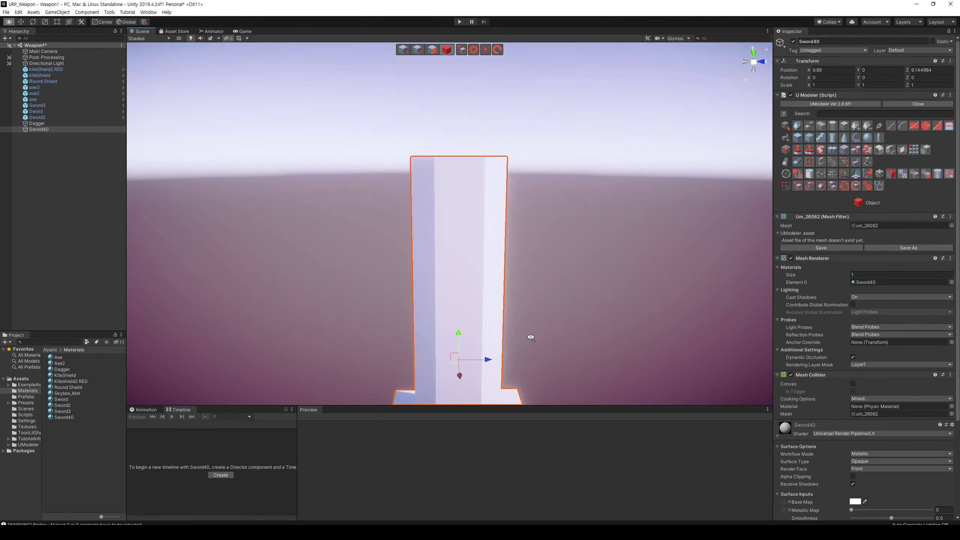
{"action": "scroll", "coordinate": [531, 337], "scroll_direction": "down", "scroll_amount": 5}
{"action": "left_click_drag", "start_coordinate": [511, 185], "coordinate": [501, 287], "text": "alt"}
Add two edge loops near the blade base and scale them inward into a tapered neck
{"action": "left_click", "coordinate": [856, 138]}
{"action": "middle_click_drag", "start_coordinate": [491, 265], "coordinate": [517, 224]}
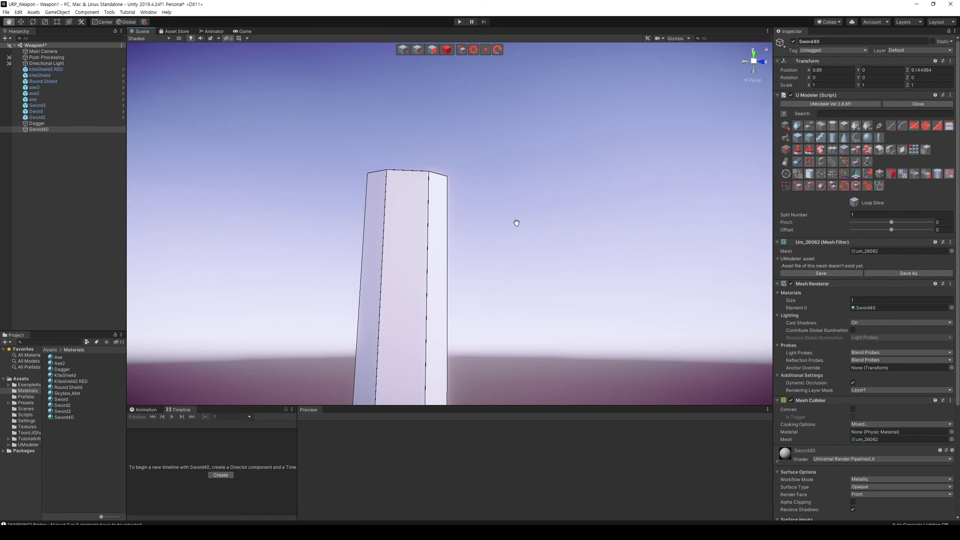
{"action": "scroll", "coordinate": [517, 223], "scroll_direction": "down", "scroll_amount": 3}
{"action": "scroll", "coordinate": [497, 240], "scroll_direction": "up", "scroll_amount": 4}
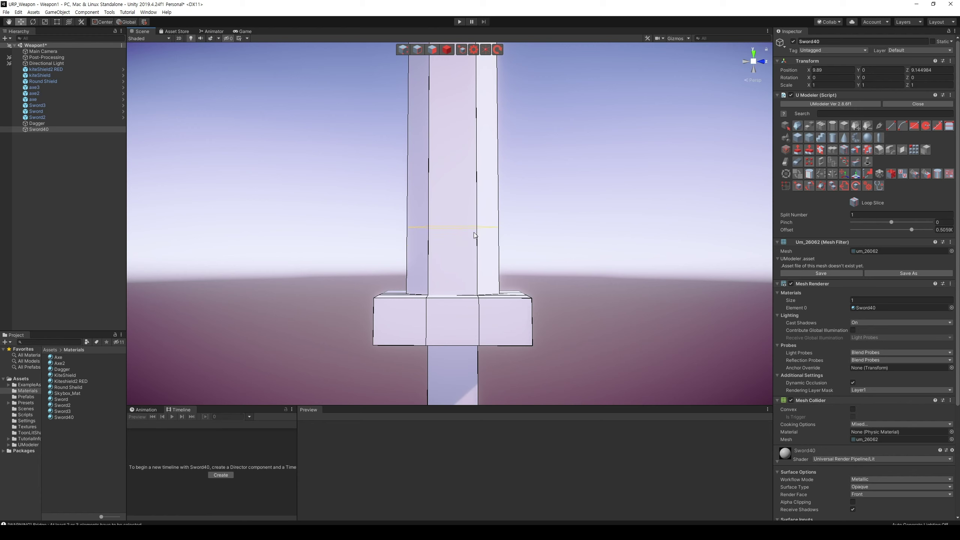
{"action": "left_click", "coordinate": [469, 253]}
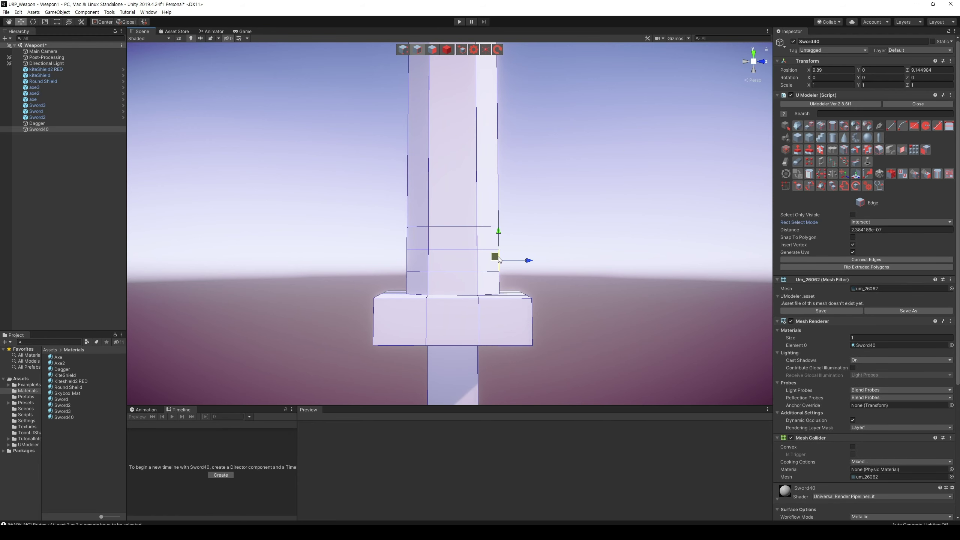
{"action": "key", "text": "r"}
{"action": "left_click_drag", "start_coordinate": [482, 261], "coordinate": [464, 265]}
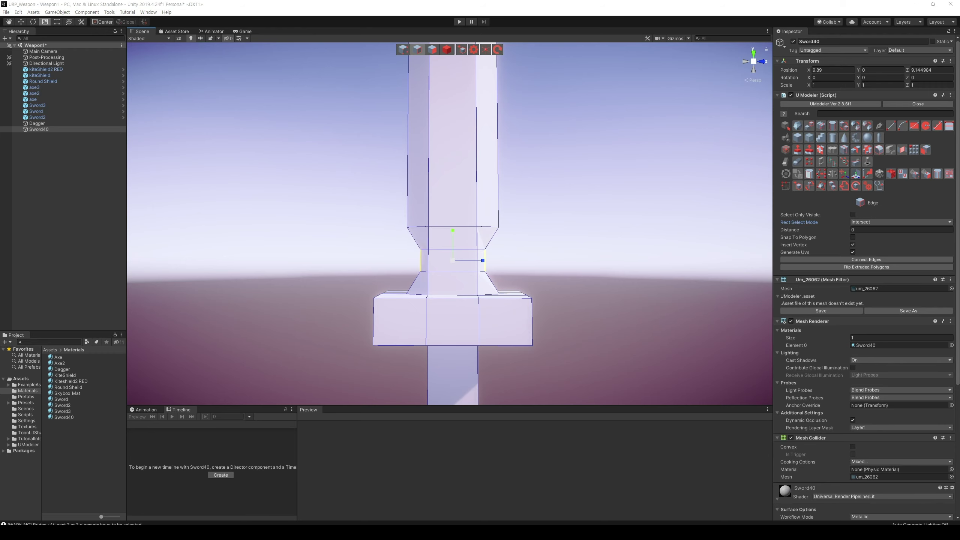
Pan and orbit around the sword to inspect the narrowed collar above the guard
{"action": "middle_click_drag", "start_coordinate": [542, 262], "coordinate": [542, 249]}
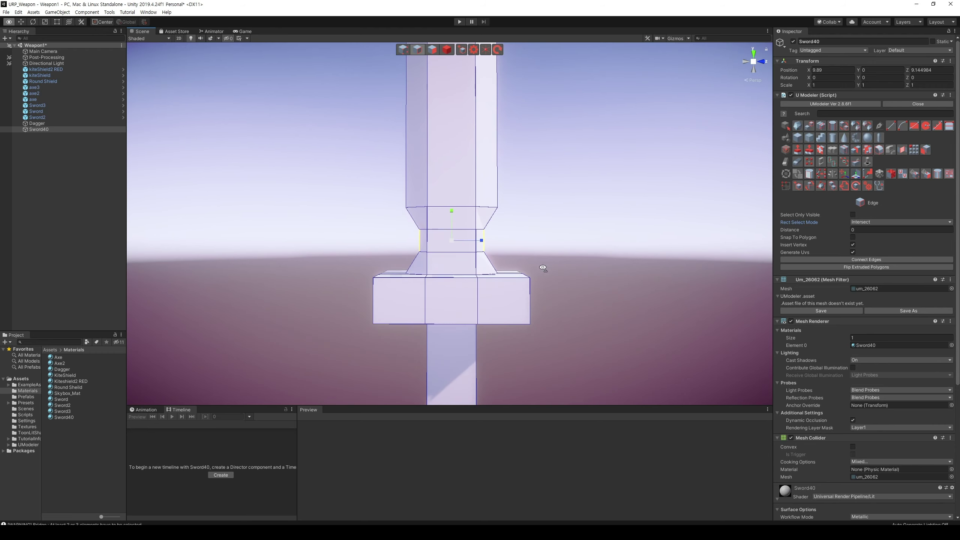
{"action": "middle_click_drag", "start_coordinate": [485, 248], "coordinate": [521, 246]}
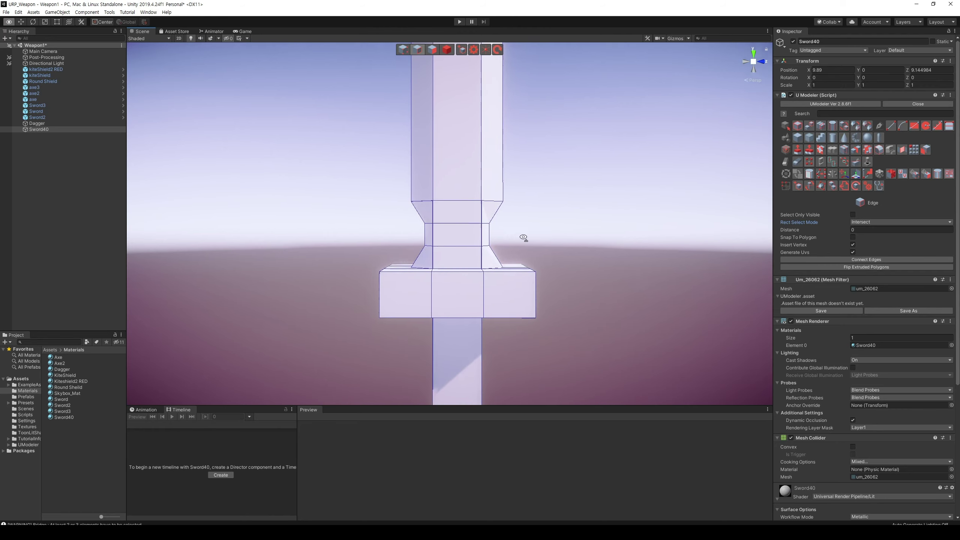
{"action": "left_click_drag", "start_coordinate": [447, 101], "coordinate": [445, 54], "text": "alt"}
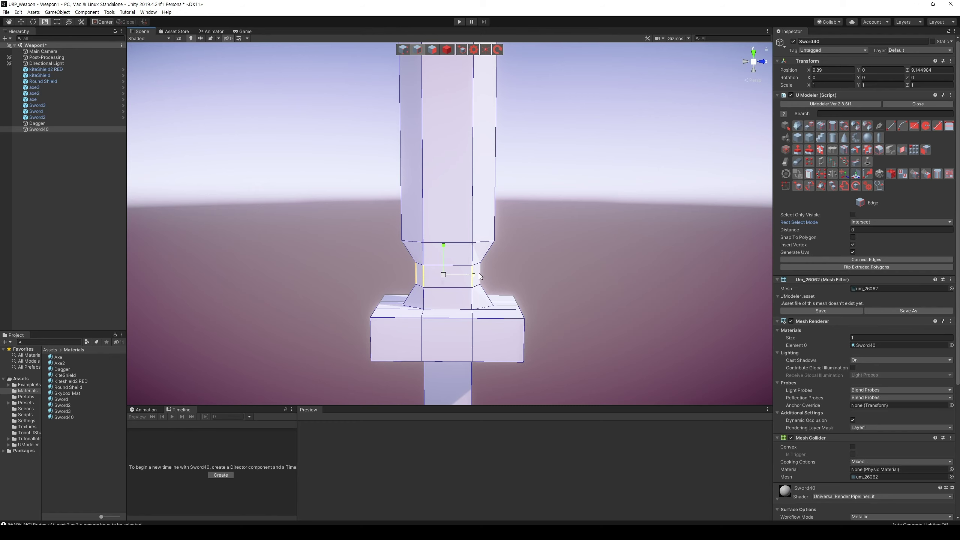
{"action": "mouse_move", "coordinate": [489, 278]}
{"action": "left_mouse_down", "text": "alt"}
{"action": "mouse_move", "coordinate": [492, 268]}
{"action": "mouse_move", "coordinate": [405, 236]}
{"action": "left_mouse_up", "text": "alt"}
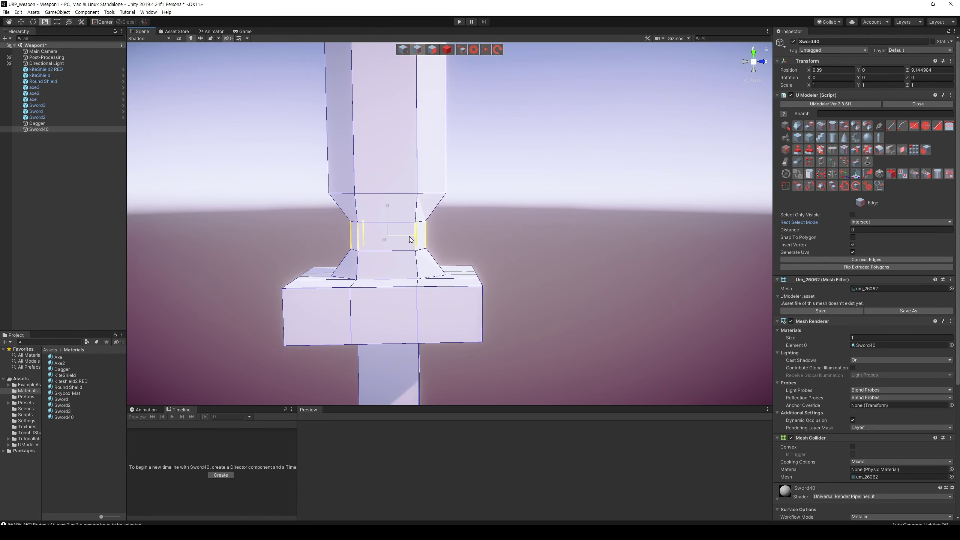
{"action": "mouse_move", "coordinate": [406, 236]}
{"action": "middle_mouse_down"}
{"action": "mouse_move", "coordinate": [432, 188]}
{"action": "mouse_move", "coordinate": [490, 235]}
{"action": "mouse_move", "coordinate": [478, 176]}
{"action": "middle_mouse_up"}
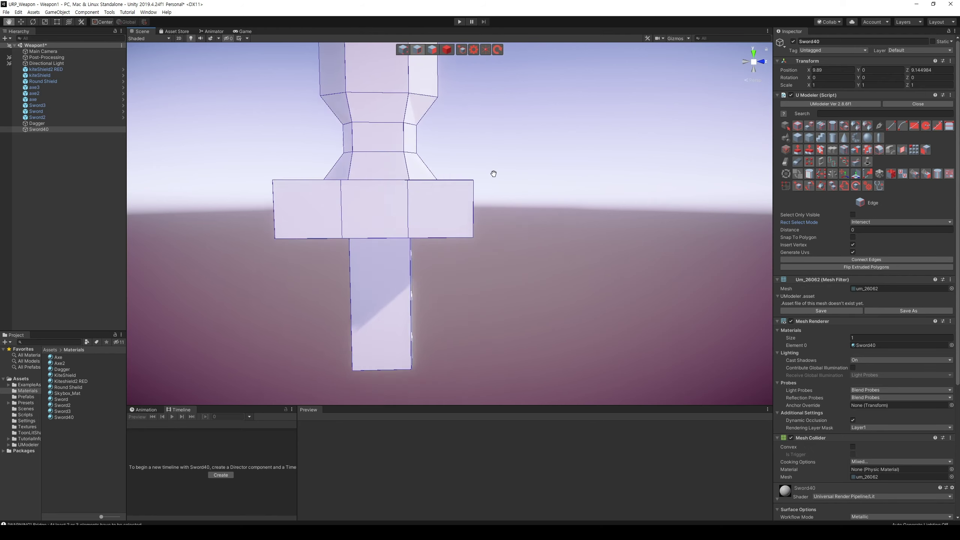
Push the crossguard's three front faces outward
{"action": "left_click_drag", "start_coordinate": [478, 175], "coordinate": [416, 64], "text": "alt"}
{"action": "left_click", "coordinate": [432, 49]}
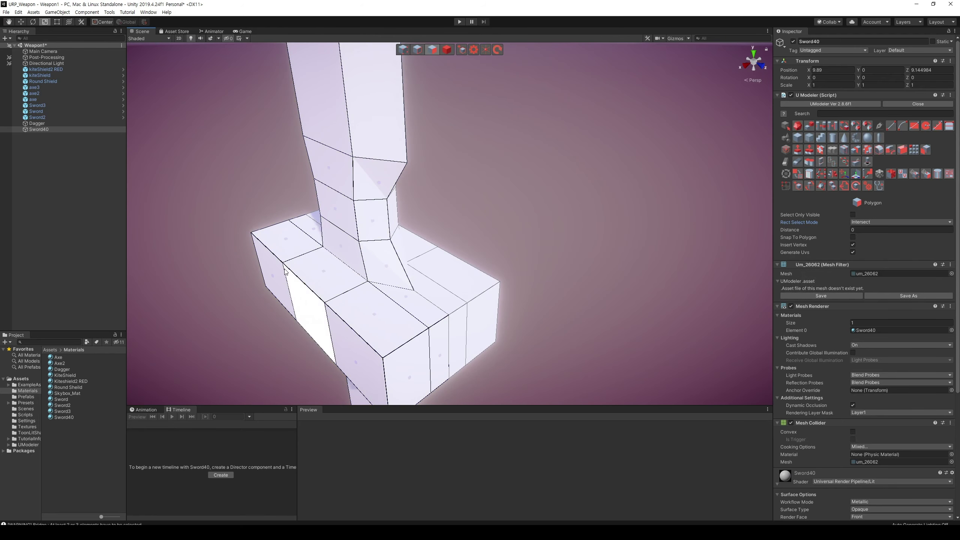
{"action": "mouse_move", "coordinate": [257, 305]}
{"action": "left_mouse_down"}
{"action": "mouse_move", "coordinate": [296, 329]}
{"action": "mouse_move", "coordinate": [570, 229]}
{"action": "mouse_move", "coordinate": [599, 241]}
{"action": "mouse_move", "coordinate": [592, 182]}
{"action": "mouse_move", "coordinate": [557, 208]}
{"action": "mouse_move", "coordinate": [523, 349]}
{"action": "mouse_move", "coordinate": [510, 360]}
{"action": "mouse_move", "coordinate": [526, 322]}
{"action": "left_mouse_up"}
{"action": "scroll", "coordinate": [499, 328], "scroll_direction": "down", "scroll_amount": 5}
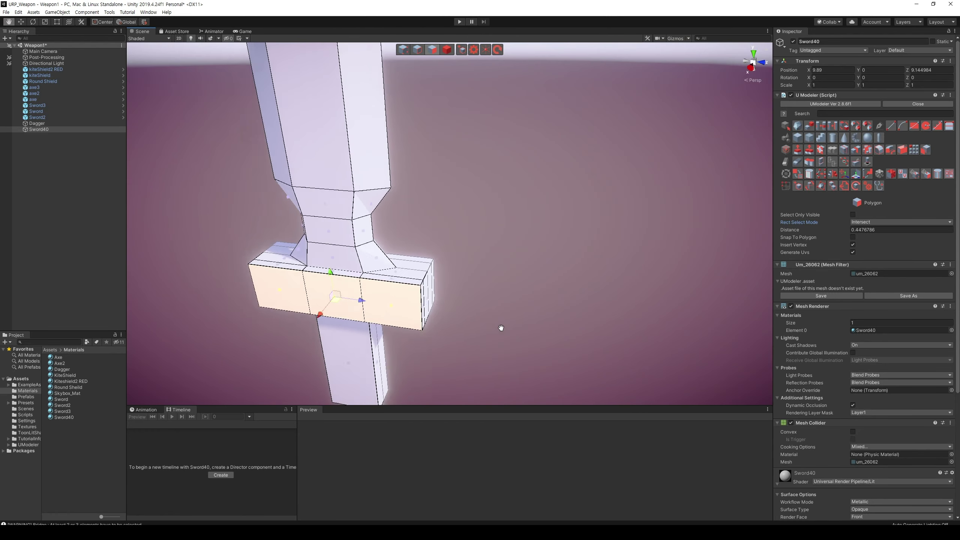
{"action": "scroll", "coordinate": [473, 285], "scroll_direction": "down", "scroll_amount": 3}
{"action": "left_click_drag", "start_coordinate": [473, 285], "coordinate": [600, 132], "text": "alt"}
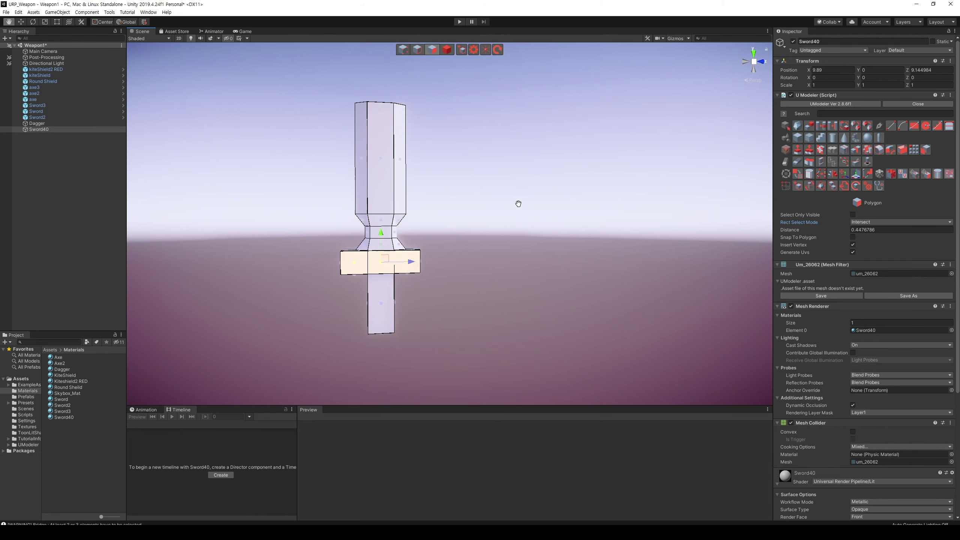
{"action": "scroll", "coordinate": [517, 204], "scroll_direction": "up", "scroll_amount": 3}
{"action": "left_click_drag", "start_coordinate": [517, 204], "coordinate": [415, 265], "text": "alt"}
{"action": "middle_click_drag", "start_coordinate": [416, 265], "coordinate": [219, 315]}
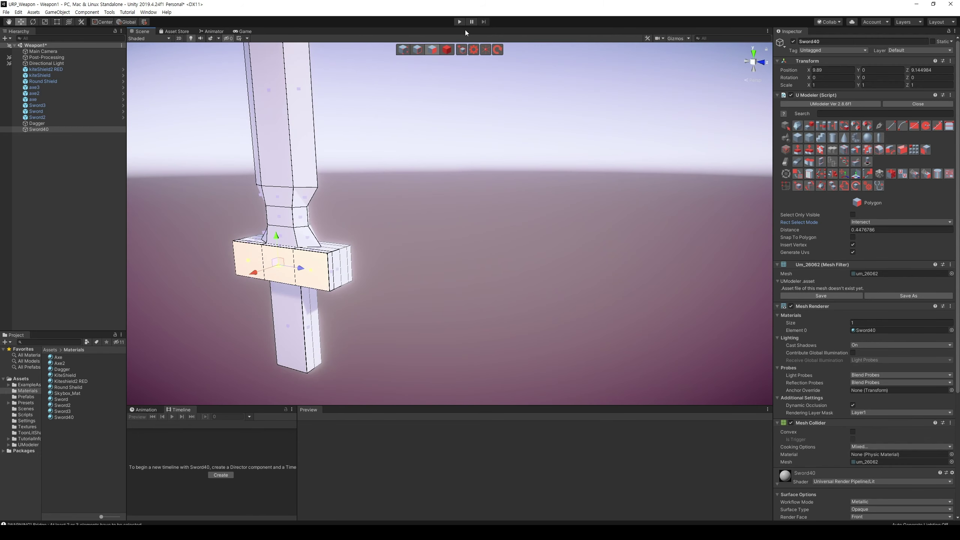
Try scaling the guard's end edges outward into a flare, then undo it
{"action": "left_click", "coordinate": [336, 273]}
{"action": "scroll", "coordinate": [381, 294], "scroll_direction": "up", "scroll_amount": 2}
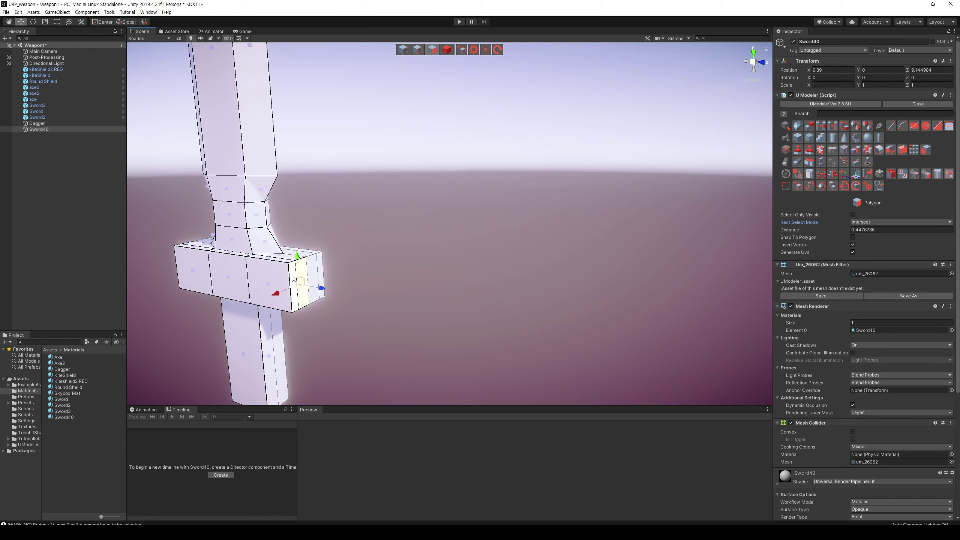
{"action": "mouse_move", "coordinate": [321, 291]}
{"action": "left_mouse_down", "text": "alt"}
{"action": "mouse_move", "coordinate": [491, 244]}
{"action": "mouse_move", "coordinate": [453, 238]}
{"action": "left_mouse_up", "text": "alt"}
{"action": "key", "text": "2"}
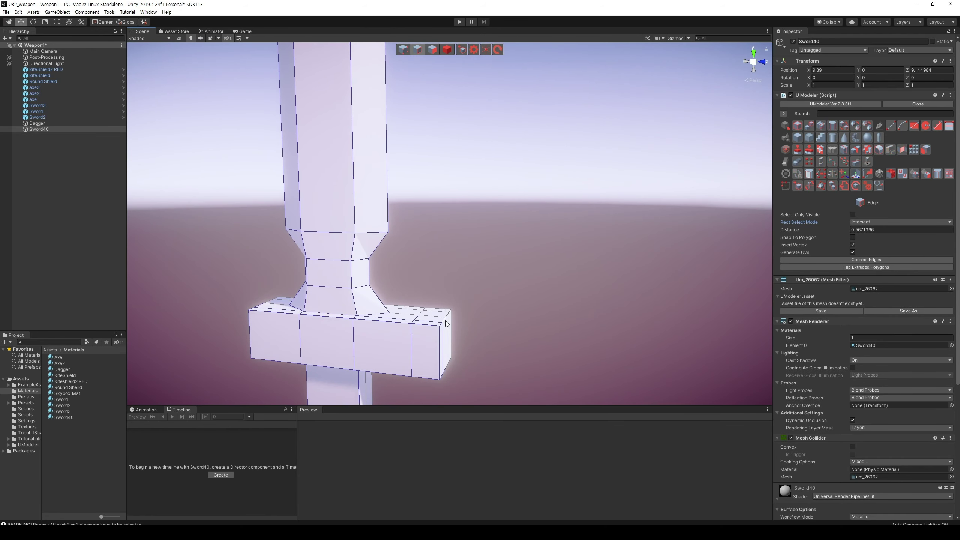
{"action": "left_click", "coordinate": [443, 329]}
{"action": "scroll", "coordinate": [434, 307], "scroll_direction": "up", "scroll_amount": 2}
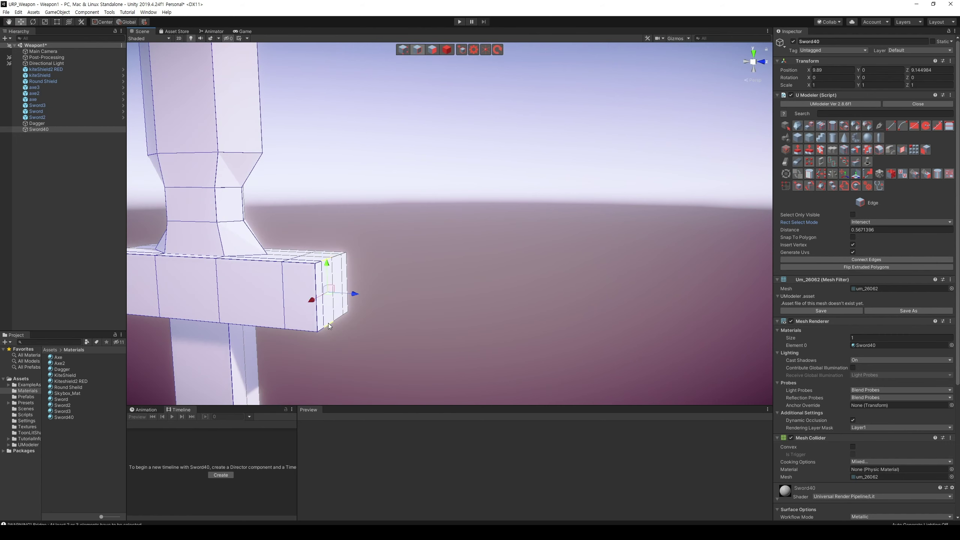
{"action": "left_click", "coordinate": [319, 266]}
{"action": "key", "text": "r"}
{"action": "left_click_drag", "start_coordinate": [327, 291], "coordinate": [370, 267]}
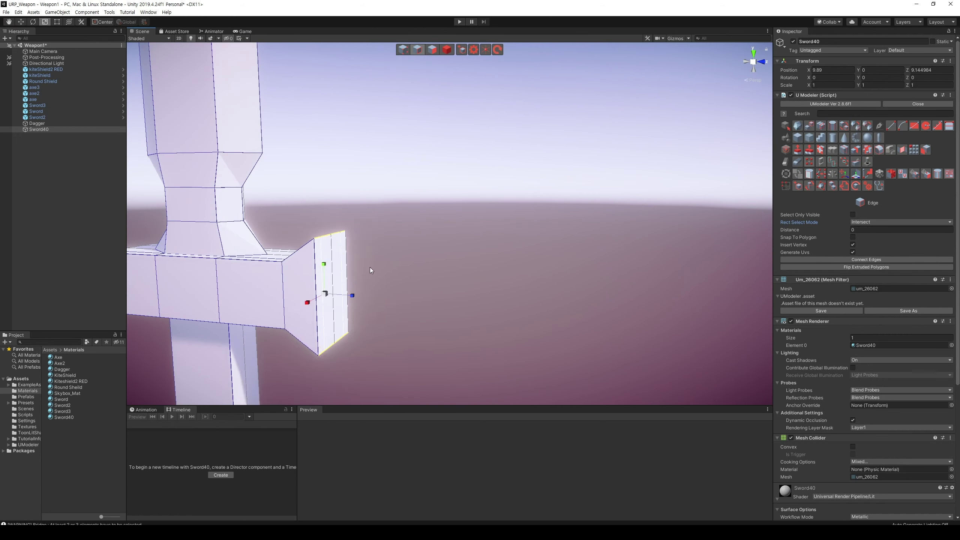
{"action": "middle_click_drag", "start_coordinate": [370, 267], "coordinate": [464, 254]}
{"action": "key", "text": "ctrl+z"}
Clear the guard edge selection and bring up the Mirror tool on the X axis
{"action": "mouse_move", "coordinate": [464, 254]}
{"action": "left_mouse_down", "text": "alt"}
{"action": "mouse_move", "coordinate": [515, 271]}
{"action": "mouse_move", "coordinate": [577, 271]}
{"action": "mouse_move", "coordinate": [424, 261]}
{"action": "left_mouse_up", "text": "alt"}
{"action": "left_click", "coordinate": [580, 269]}
{"action": "key", "text": "3"}
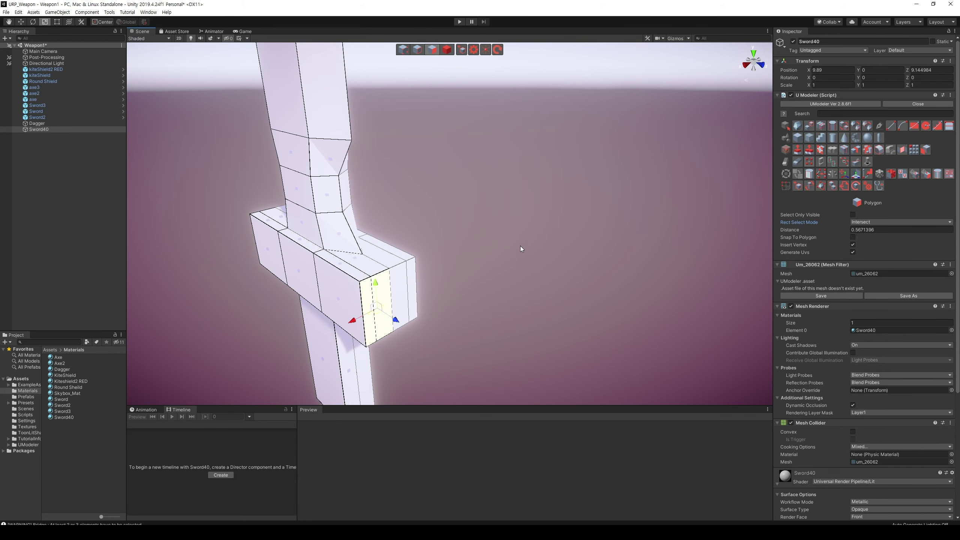
{"action": "left_click_drag", "start_coordinate": [521, 246], "coordinate": [568, 220], "text": "alt"}
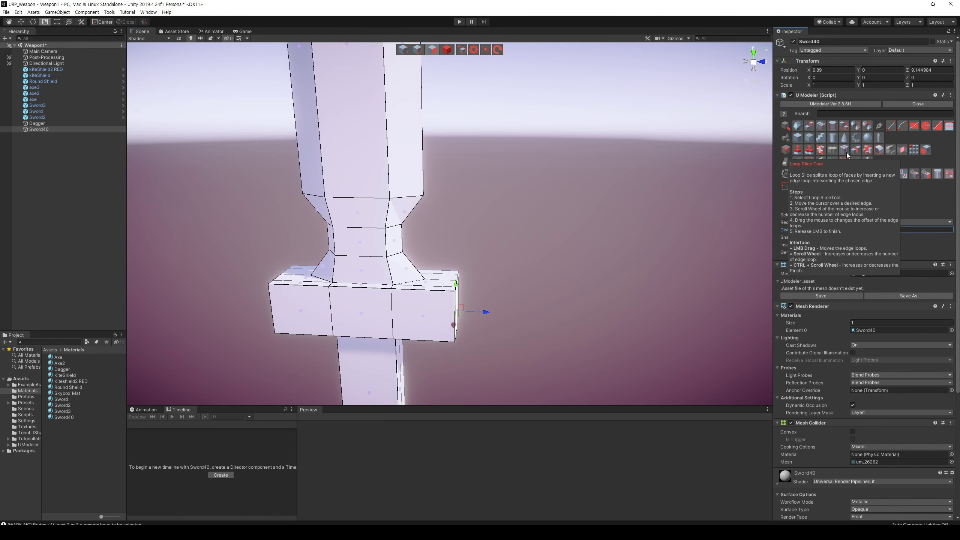
{"action": "left_click", "coordinate": [891, 174]}
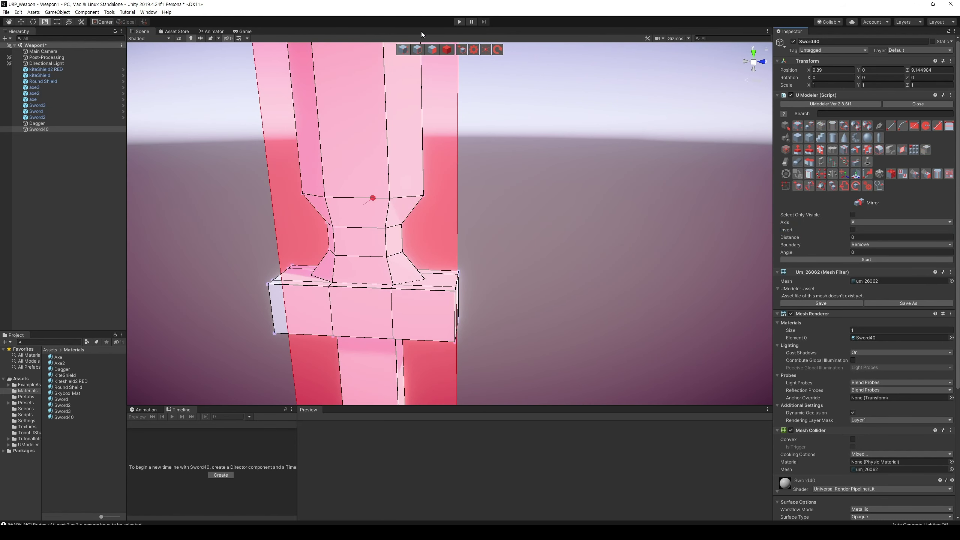
Set the mirror axis to Z with distance 0 and apply the mirror to the sword
{"action": "left_click", "coordinate": [867, 139]}
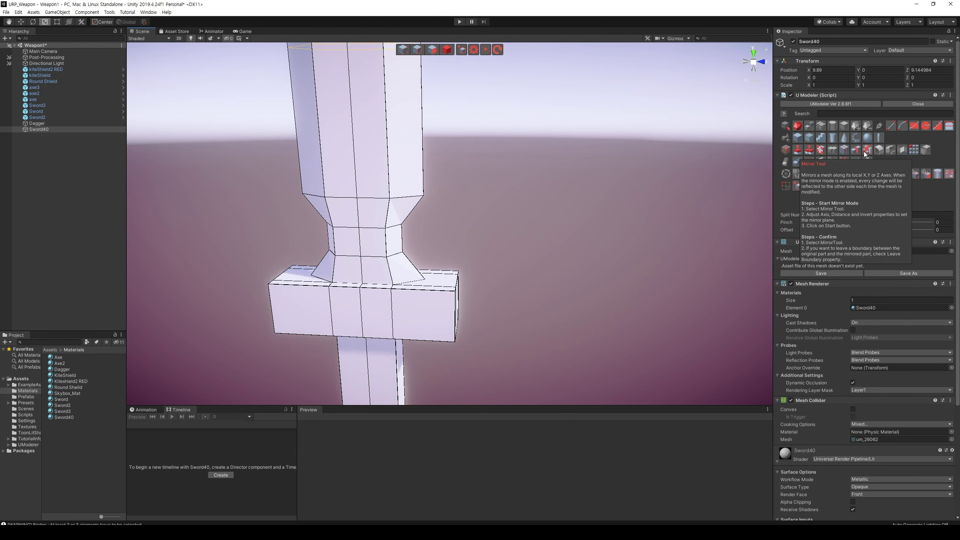
{"action": "left_click", "coordinate": [891, 174]}
{"action": "left_click", "coordinate": [864, 222]}
{"action": "left_click", "coordinate": [864, 238]}
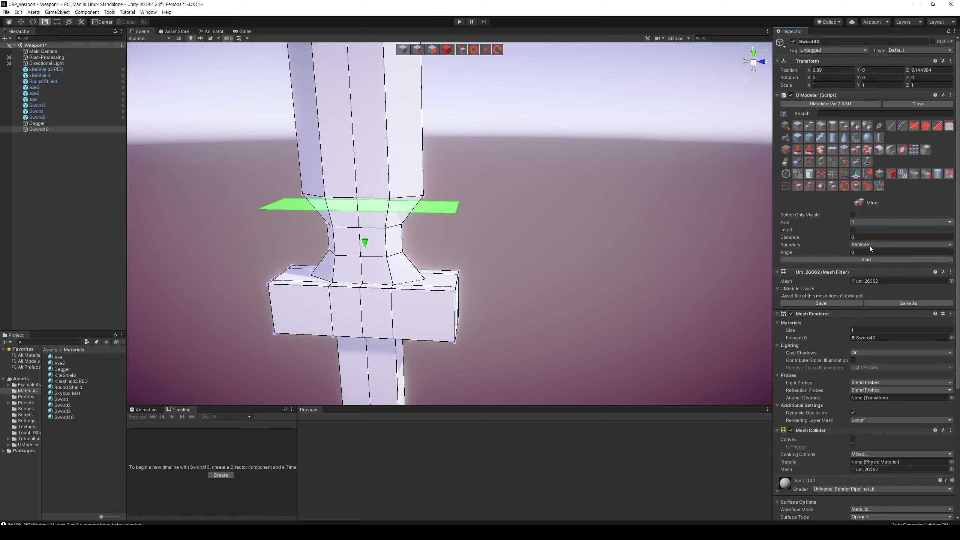
{"action": "left_click", "coordinate": [870, 223]}
{"action": "left_click", "coordinate": [869, 245]}
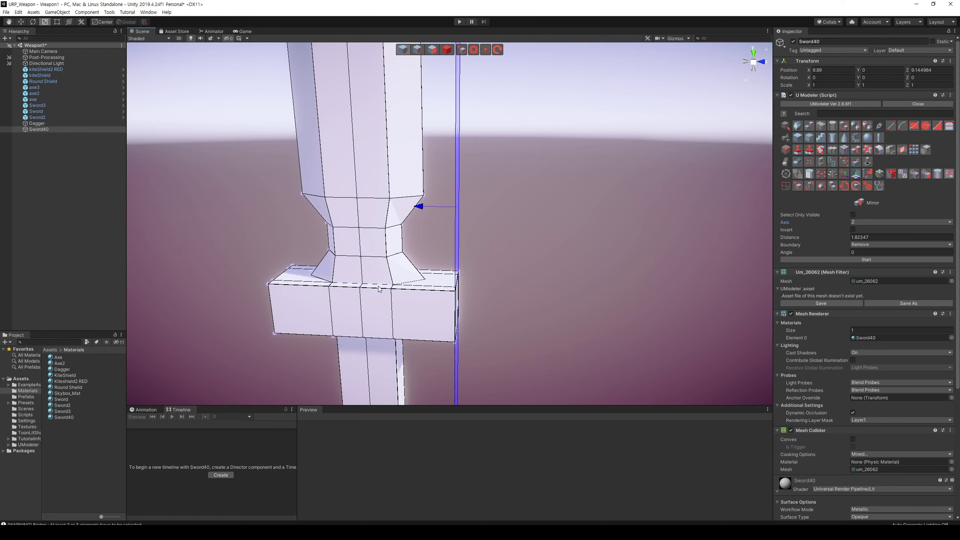
{"action": "left_click", "coordinate": [366, 289]}
{"action": "left_click", "coordinate": [866, 259]}
{"action": "left_click_drag", "start_coordinate": [537, 223], "coordinate": [500, 260], "text": "alt"}
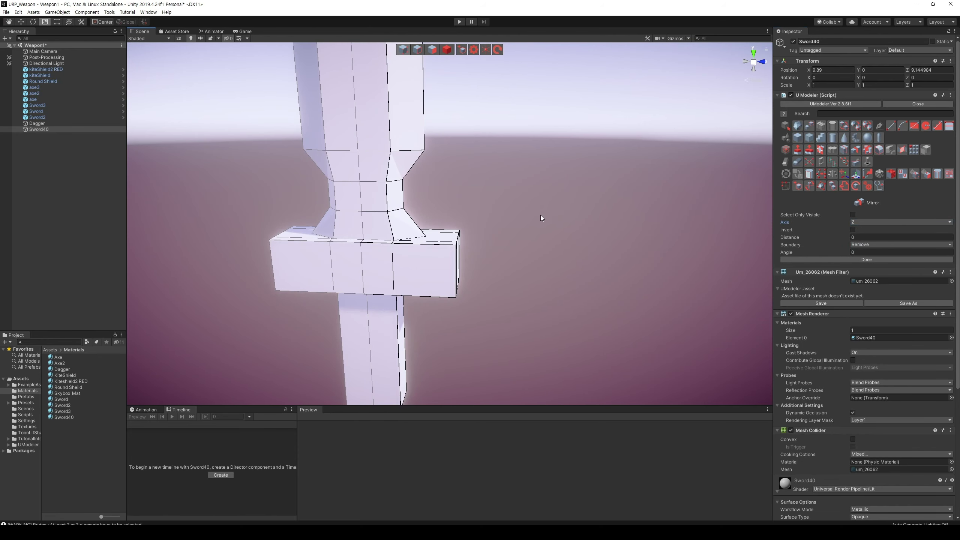
Select the crossguard's end face in Polygon mode
{"action": "left_click", "coordinate": [432, 49]}
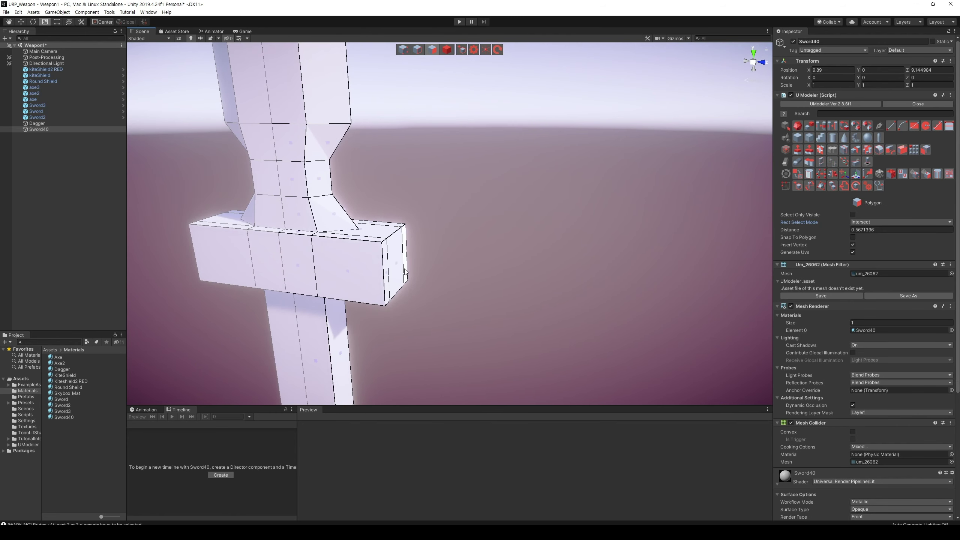
{"action": "left_click", "coordinate": [398, 261]}
{"action": "left_click_drag", "start_coordinate": [399, 261], "coordinate": [422, 288], "text": "alt"}
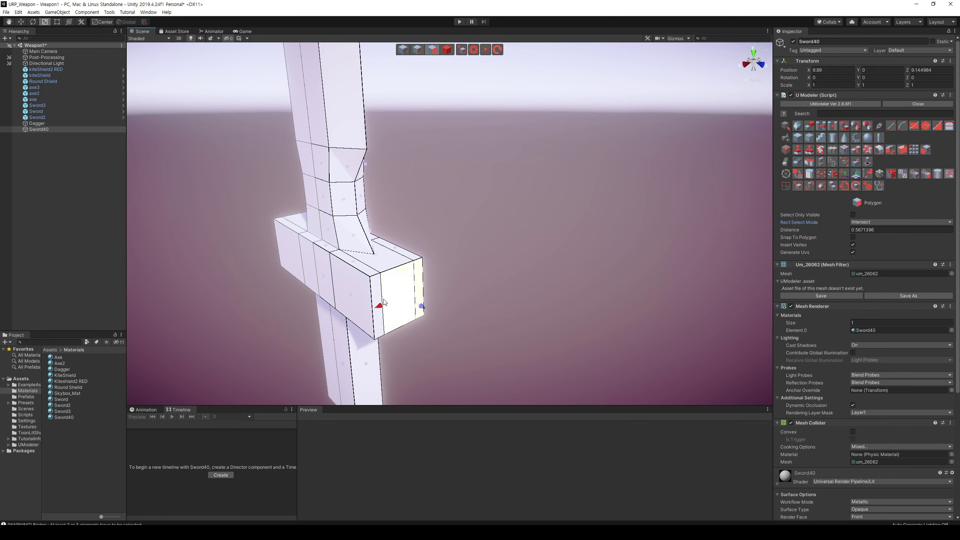
{"action": "left_click", "coordinate": [384, 301]}
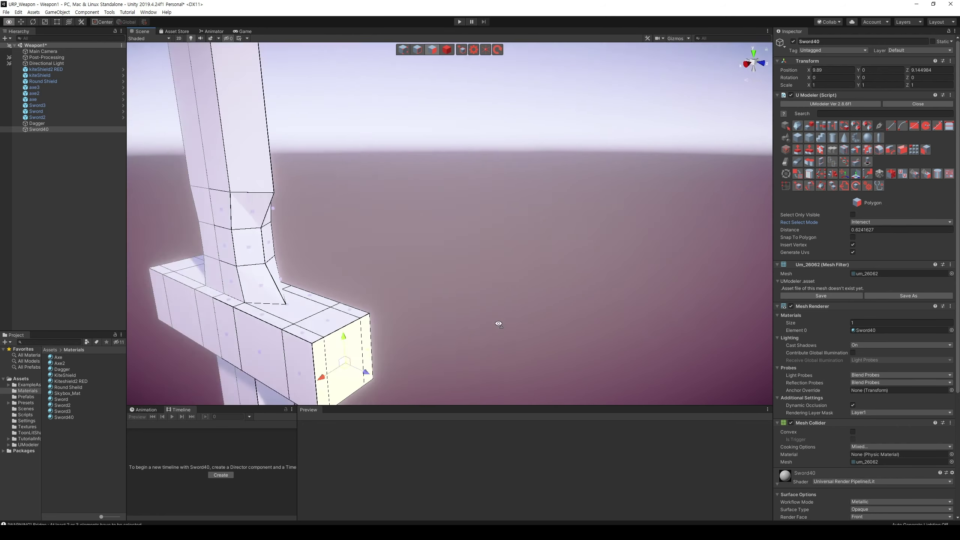
{"action": "left_click_drag", "start_coordinate": [499, 324], "coordinate": [638, 242], "text": "alt"}
{"action": "scroll", "coordinate": [627, 267], "scroll_direction": "up", "scroll_amount": 3}
{"action": "scroll", "coordinate": [627, 267], "scroll_direction": "down", "scroll_amount": 3}
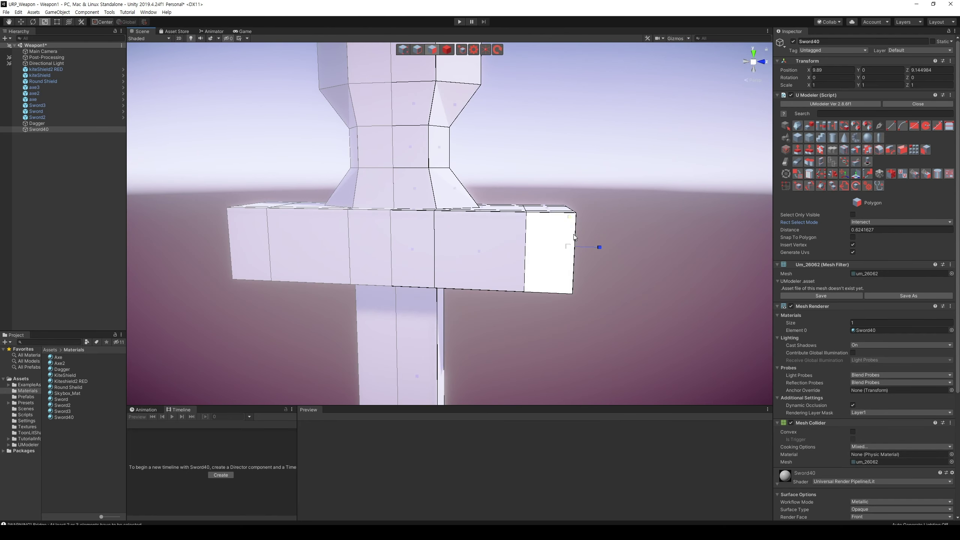
Pull the guard's wing tips outward so both ends taper to angled points
{"action": "left_click", "coordinate": [570, 203]}
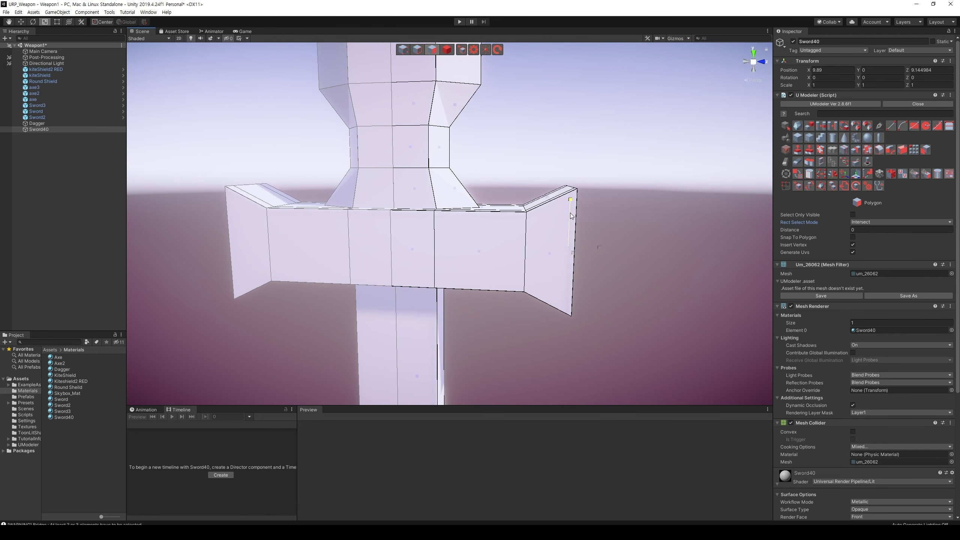
{"action": "key", "text": "w"}
{"action": "mouse_move", "coordinate": [592, 249]}
{"action": "left_mouse_down"}
{"action": "mouse_move", "coordinate": [639, 249]}
{"action": "mouse_move", "coordinate": [622, 250]}
{"action": "mouse_move", "coordinate": [540, 296]}
{"action": "left_mouse_up"}
{"action": "key", "text": "e"}
{"action": "key", "text": "r"}
{"action": "left_click", "coordinate": [487, 283]}
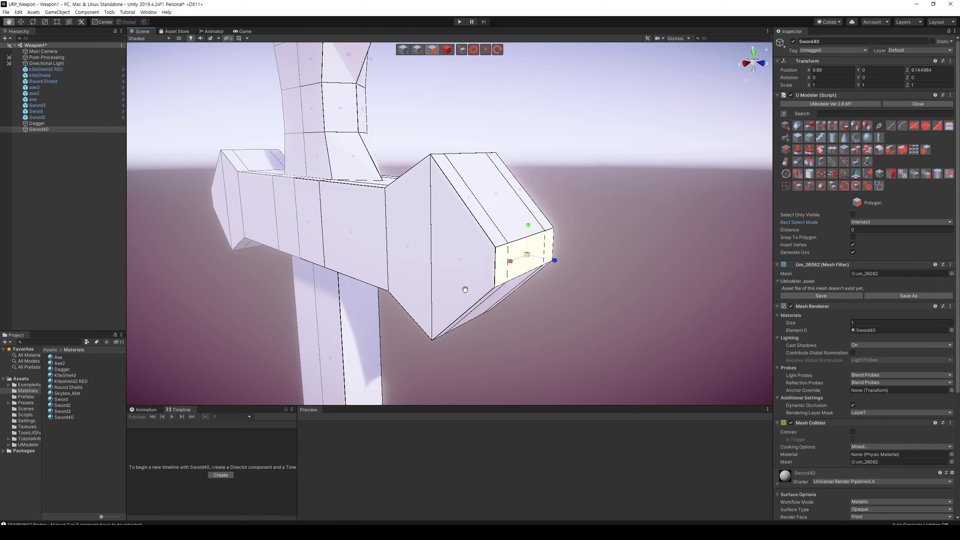
{"action": "left_click_drag", "start_coordinate": [463, 287], "coordinate": [487, 283], "text": "alt"}
{"action": "left_click_drag", "start_coordinate": [557, 253], "coordinate": [529, 261], "text": "alt"}
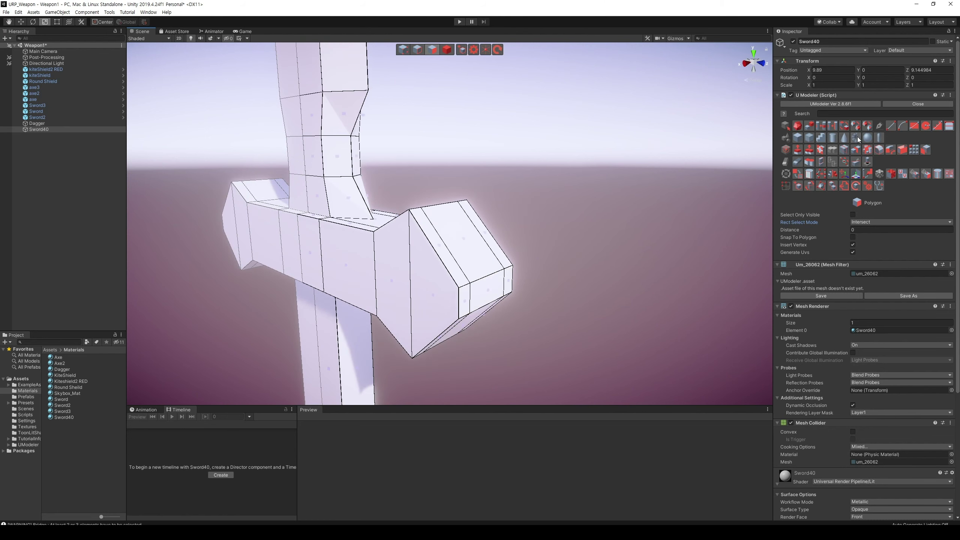
{"action": "left_click", "coordinate": [862, 148]}
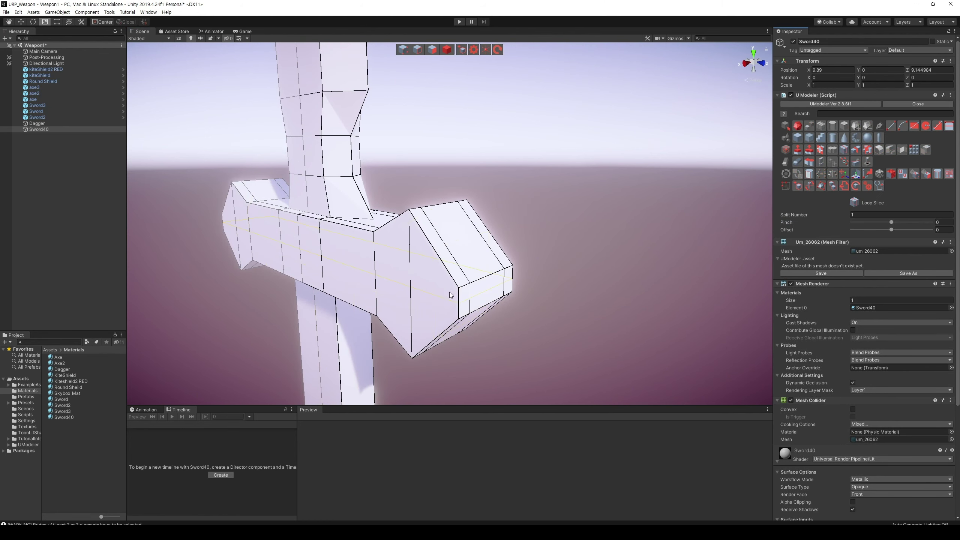
Cut a lengthwise edge loop along the crossguard and select it
{"action": "left_click", "coordinate": [459, 302]}
{"action": "left_click", "coordinate": [419, 53]}
{"action": "mouse_move", "coordinate": [429, 144]}
{"action": "left_mouse_down", "text": "alt"}
{"action": "mouse_move", "coordinate": [505, 245]}
{"action": "mouse_move", "coordinate": [489, 240]}
{"action": "left_mouse_up", "text": "alt"}
{"action": "double_click", "coordinate": [505, 248]}
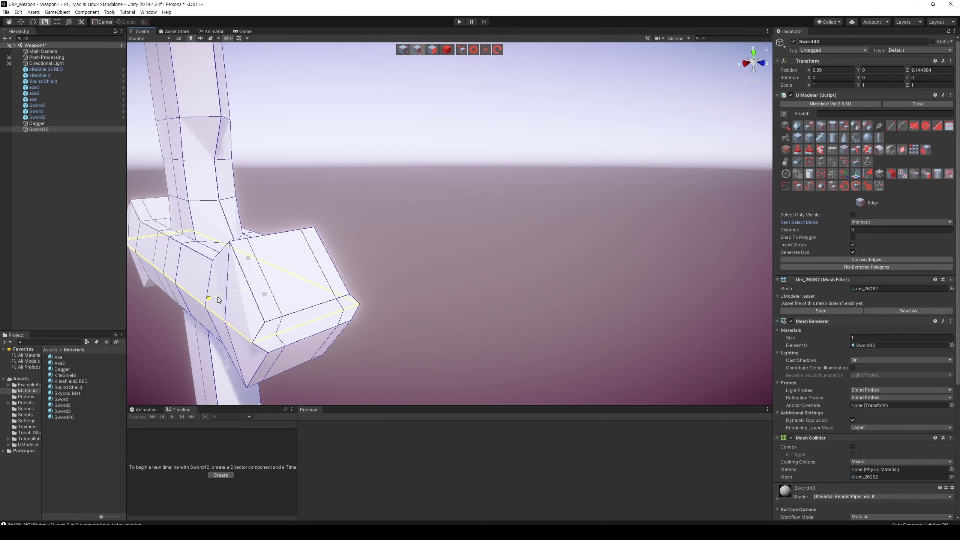
{"action": "mouse_move", "coordinate": [361, 278]}
{"action": "middle_mouse_down"}
{"action": "mouse_move", "coordinate": [405, 283]}
{"action": "mouse_move", "coordinate": [369, 268]}
{"action": "middle_mouse_up"}
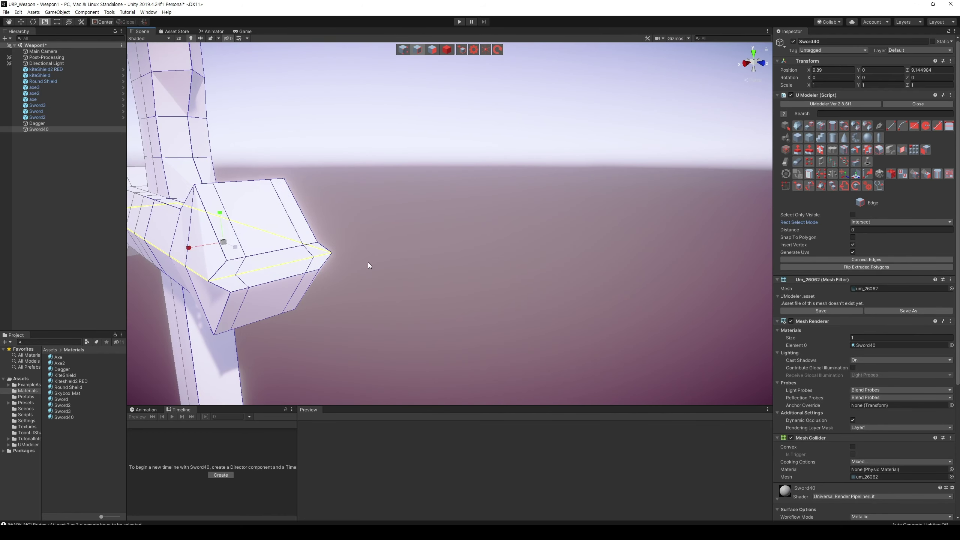
{"action": "mouse_move", "coordinate": [369, 268]}
{"action": "left_mouse_down", "text": "alt"}
{"action": "mouse_move", "coordinate": [388, 302]}
{"action": "mouse_move", "coordinate": [283, 304]}
{"action": "mouse_move", "coordinate": [250, 321]}
{"action": "mouse_move", "coordinate": [225, 281]}
{"action": "mouse_move", "coordinate": [253, 215]}
{"action": "left_mouse_up", "text": "alt"}
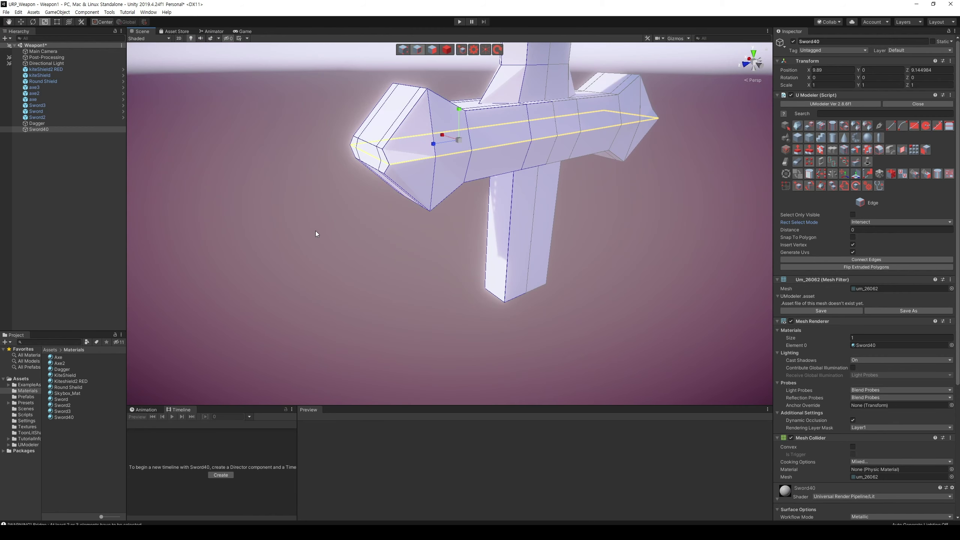
{"action": "left_click", "coordinate": [316, 234]}
Move the guard tip's edge outward into a ridged point
{"action": "scroll", "coordinate": [317, 229], "scroll_direction": "up", "scroll_amount": 5}
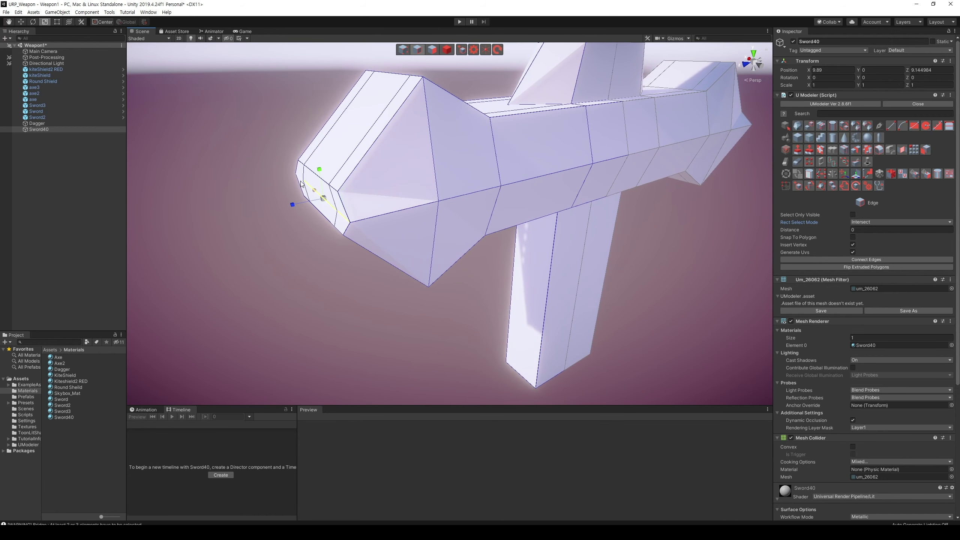
{"action": "key", "text": "w"}
{"action": "mouse_move", "coordinate": [288, 201]}
{"action": "left_mouse_down"}
{"action": "mouse_move", "coordinate": [273, 210]}
{"action": "mouse_move", "coordinate": [265, 248]}
{"action": "left_mouse_up"}
{"action": "mouse_move", "coordinate": [366, 264]}
{"action": "left_mouse_down", "text": "alt"}
{"action": "mouse_move", "coordinate": [484, 250]}
{"action": "mouse_move", "coordinate": [514, 178]}
{"action": "mouse_move", "coordinate": [513, 131]}
{"action": "mouse_move", "coordinate": [536, 184]}
{"action": "mouse_move", "coordinate": [549, 170]}
{"action": "mouse_move", "coordinate": [510, 163]}
{"action": "mouse_move", "coordinate": [472, 186]}
{"action": "mouse_move", "coordinate": [632, 232]}
{"action": "mouse_move", "coordinate": [537, 222]}
{"action": "mouse_move", "coordinate": [534, 308]}
{"action": "mouse_move", "coordinate": [615, 233]}
{"action": "mouse_move", "coordinate": [538, 279]}
{"action": "mouse_move", "coordinate": [545, 227]}
{"action": "left_mouse_up", "text": "alt"}
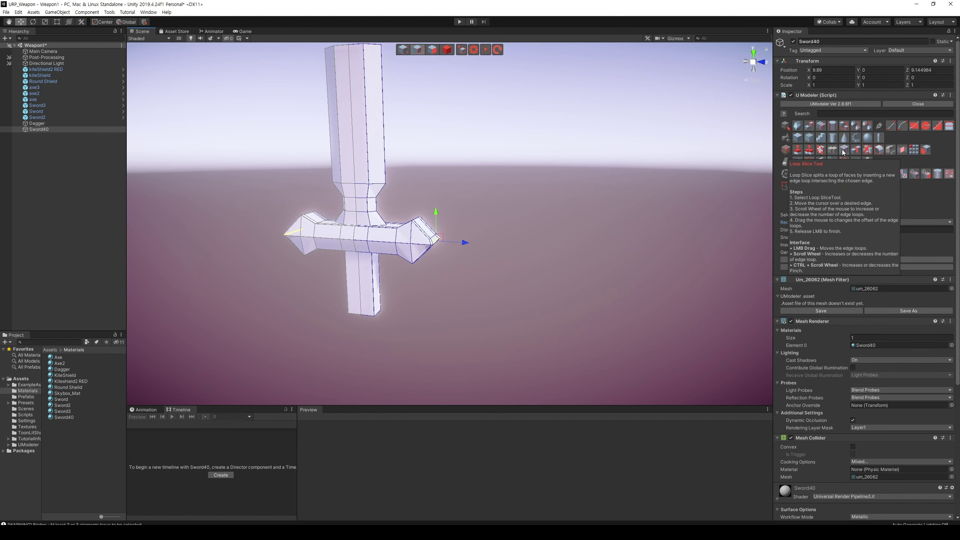
Run a first mirror pass on the sword, then return from loop slicing to object mode
{"action": "left_click", "coordinate": [833, 174]}
{"action": "left_click", "coordinate": [866, 260]}
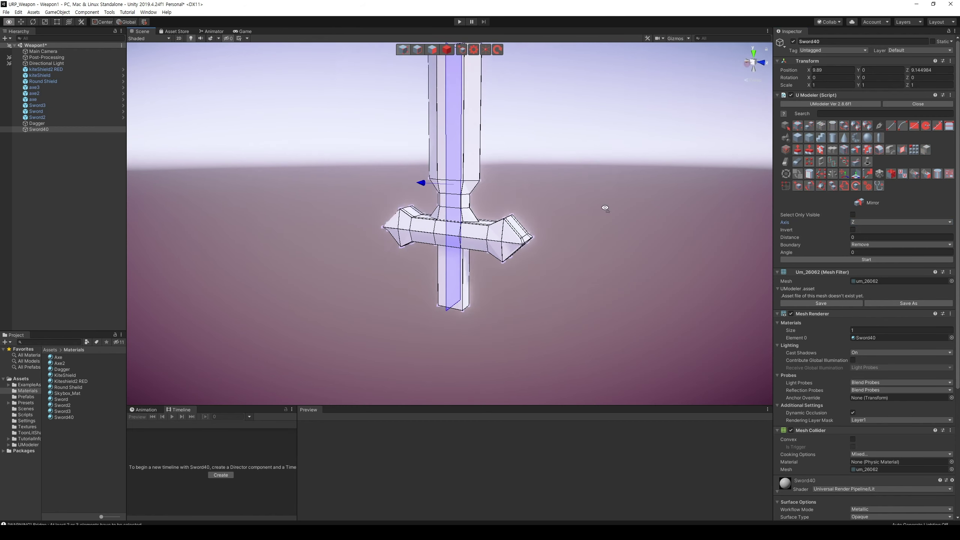
{"action": "mouse_move", "coordinate": [605, 208]}
{"action": "left_mouse_down", "text": "alt"}
{"action": "mouse_move", "coordinate": [540, 212]}
{"action": "mouse_move", "coordinate": [668, 238]}
{"action": "mouse_move", "coordinate": [535, 215]}
{"action": "mouse_move", "coordinate": [555, 145]}
{"action": "left_mouse_up", "text": "alt"}
{"action": "key", "text": "Tab"}
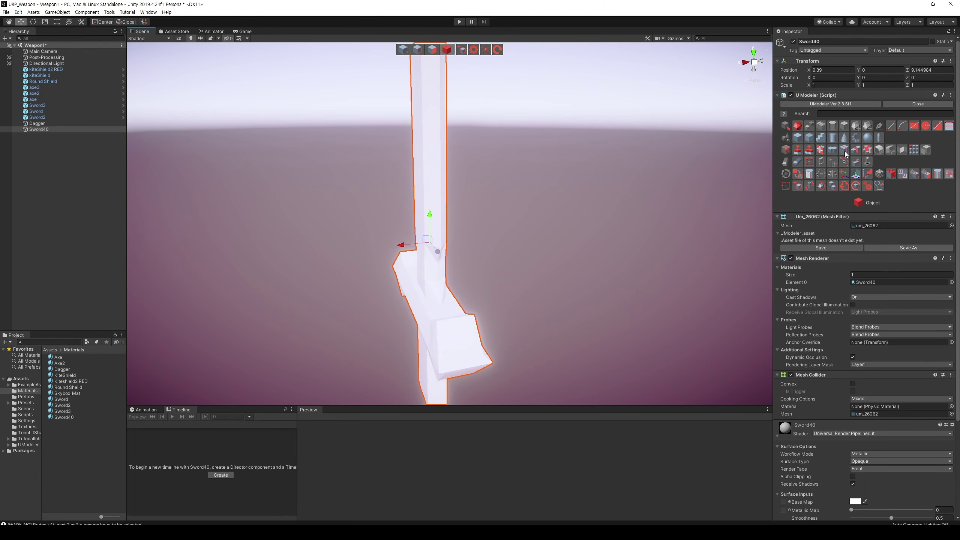
{"action": "left_click", "coordinate": [845, 150]}
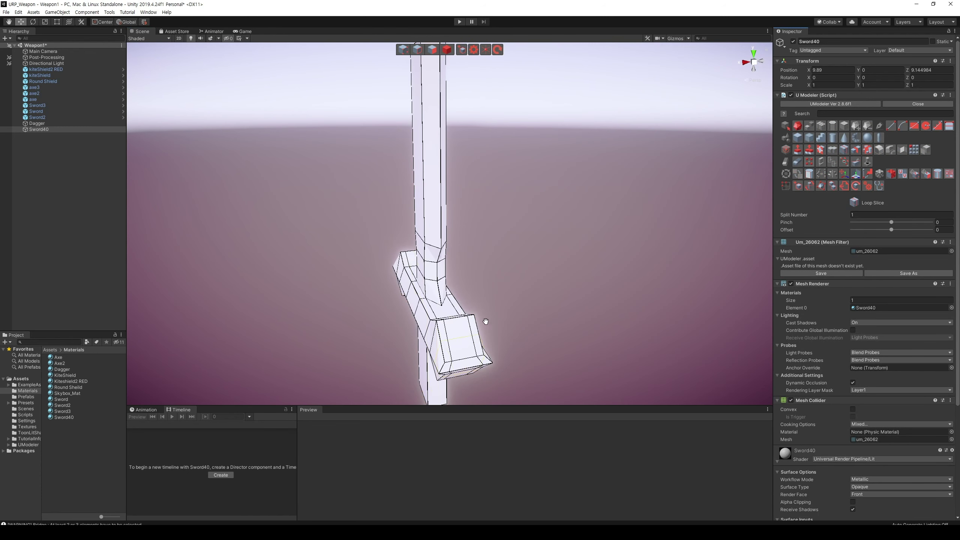
{"action": "middle_click_drag", "start_coordinate": [486, 321], "coordinate": [488, 281]}
{"action": "left_click", "coordinate": [447, 49]}
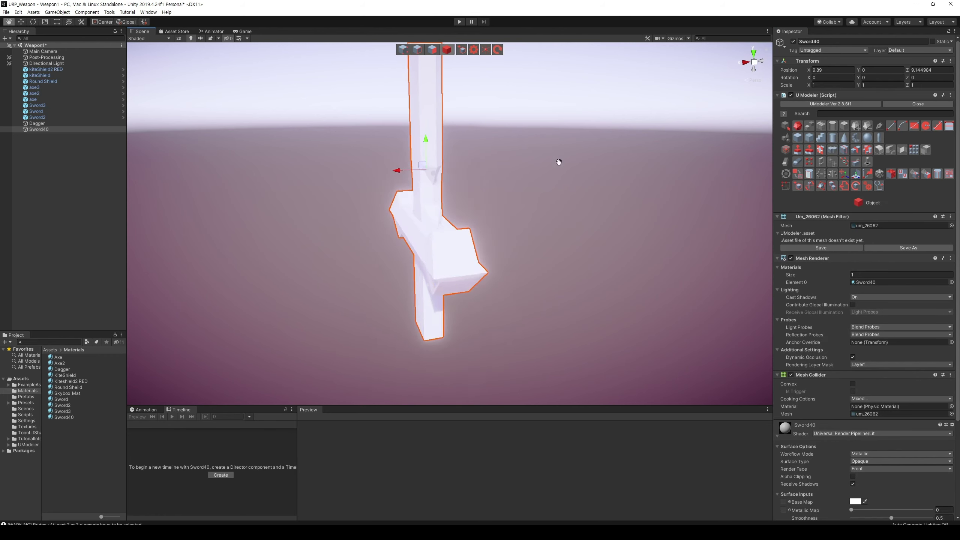
Mirror the mesh on the X axis with the plane at the crossguard's outer vertex
{"action": "left_click", "coordinate": [860, 150]}
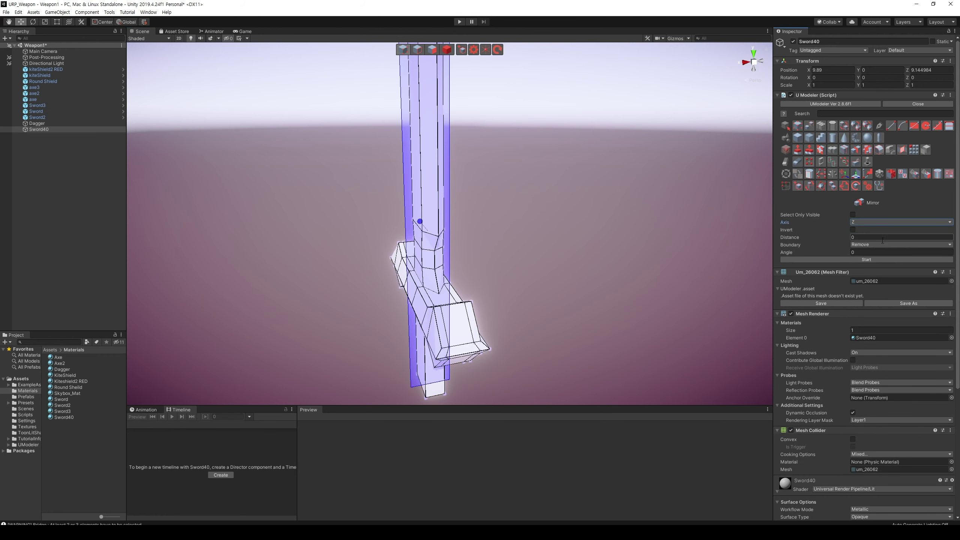
{"action": "left_click", "coordinate": [873, 222]}
{"action": "left_click", "coordinate": [869, 228]}
{"action": "middle_click_drag", "start_coordinate": [714, 230], "coordinate": [619, 208]}
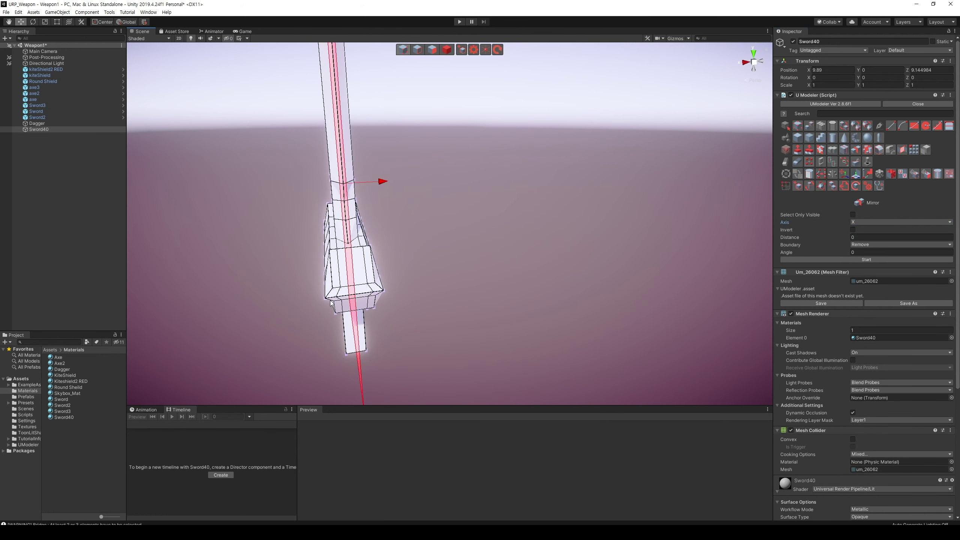
{"action": "left_click", "coordinate": [331, 301]}
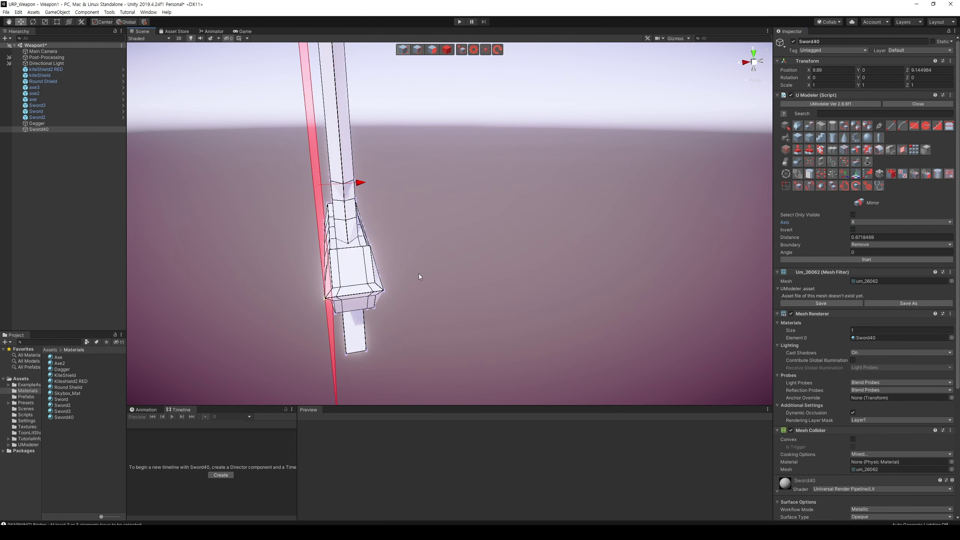
{"action": "left_click", "coordinate": [873, 260]}
{"action": "mouse_move", "coordinate": [483, 199]}
{"action": "left_mouse_down", "text": "alt"}
{"action": "mouse_move", "coordinate": [616, 156]}
{"action": "mouse_move", "coordinate": [437, 182]}
{"action": "mouse_move", "coordinate": [486, 146]}
{"action": "left_mouse_up", "text": "alt"}
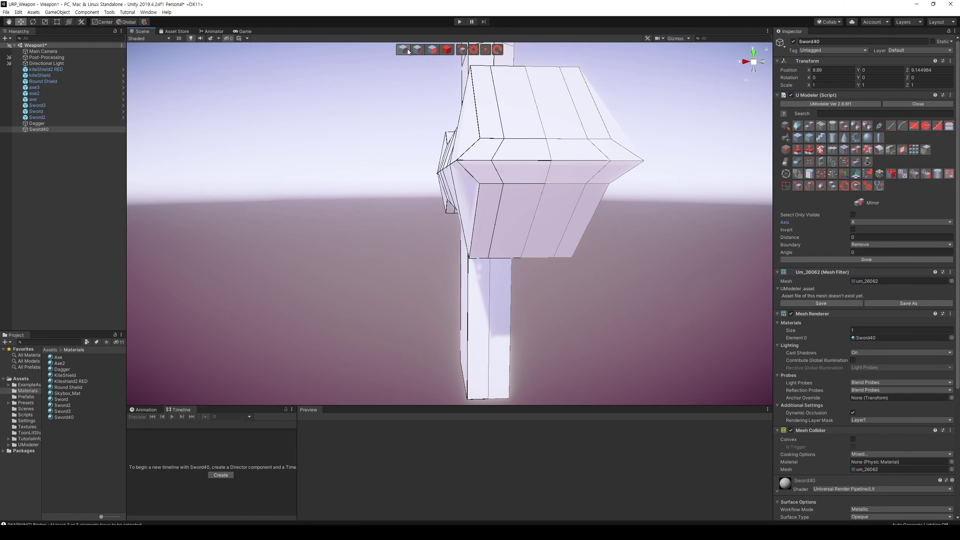
Inspect the crossguard from several angles and select an edge on the handle
{"action": "key", "text": "1"}
{"action": "mouse_move", "coordinate": [462, 180]}
{"action": "left_mouse_down", "text": "alt"}
{"action": "mouse_move", "coordinate": [558, 217]}
{"action": "mouse_move", "coordinate": [509, 257]}
{"action": "mouse_move", "coordinate": [615, 305]}
{"action": "mouse_move", "coordinate": [515, 208]}
{"action": "mouse_move", "coordinate": [482, 275]}
{"action": "mouse_move", "coordinate": [485, 266]}
{"action": "mouse_move", "coordinate": [399, 223]}
{"action": "mouse_move", "coordinate": [332, 209]}
{"action": "mouse_move", "coordinate": [401, 252]}
{"action": "left_mouse_up", "text": "alt"}
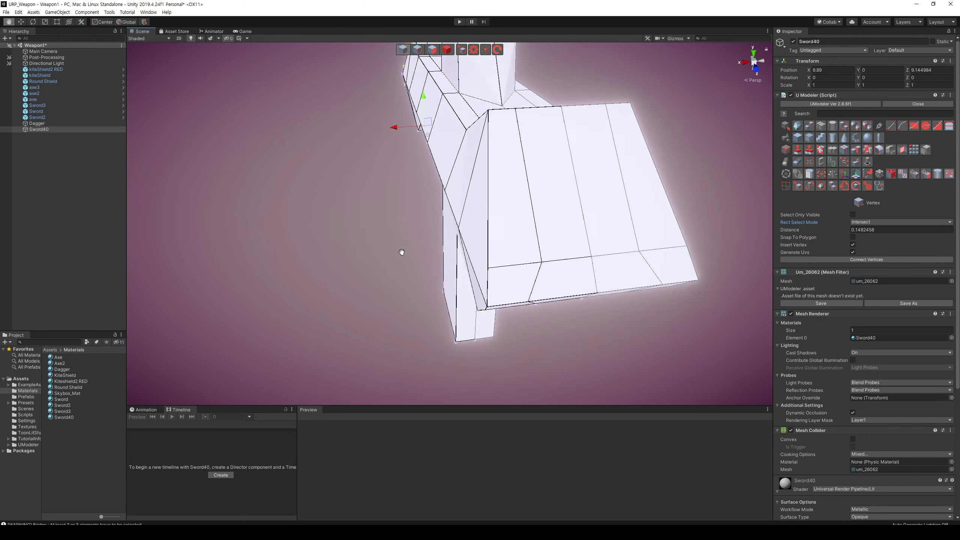
{"action": "middle_click_drag", "start_coordinate": [401, 252], "coordinate": [408, 197]}
{"action": "mouse_move", "coordinate": [415, 248]}
{"action": "left_mouse_down", "text": "alt"}
{"action": "mouse_move", "coordinate": [465, 232]}
{"action": "mouse_move", "coordinate": [583, 230]}
{"action": "mouse_move", "coordinate": [566, 235]}
{"action": "left_mouse_up", "text": "alt"}
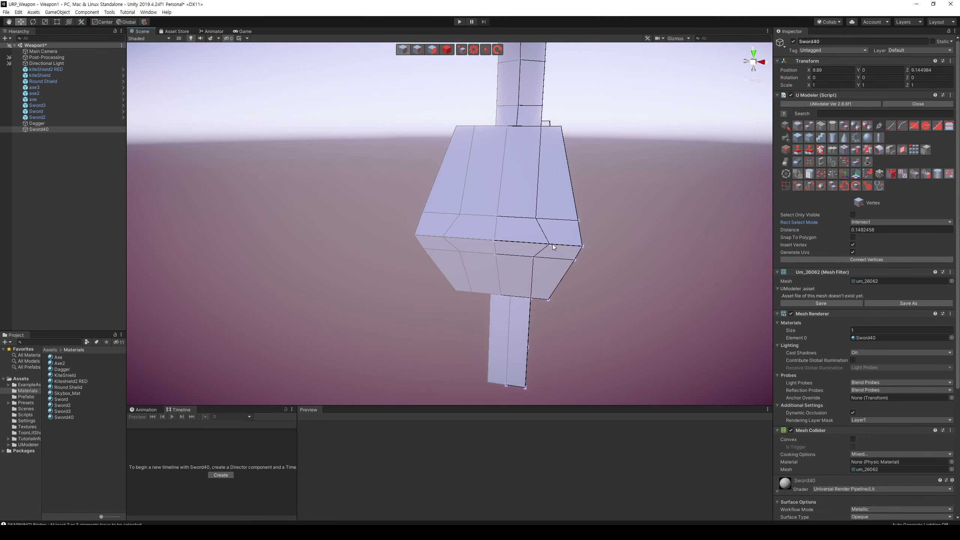
{"action": "mouse_move", "coordinate": [650, 232]}
{"action": "left_mouse_down", "text": "alt"}
{"action": "mouse_move", "coordinate": [386, 231]}
{"action": "mouse_move", "coordinate": [406, 246]}
{"action": "mouse_move", "coordinate": [324, 257]}
{"action": "mouse_move", "coordinate": [312, 209]}
{"action": "left_mouse_up", "text": "alt"}
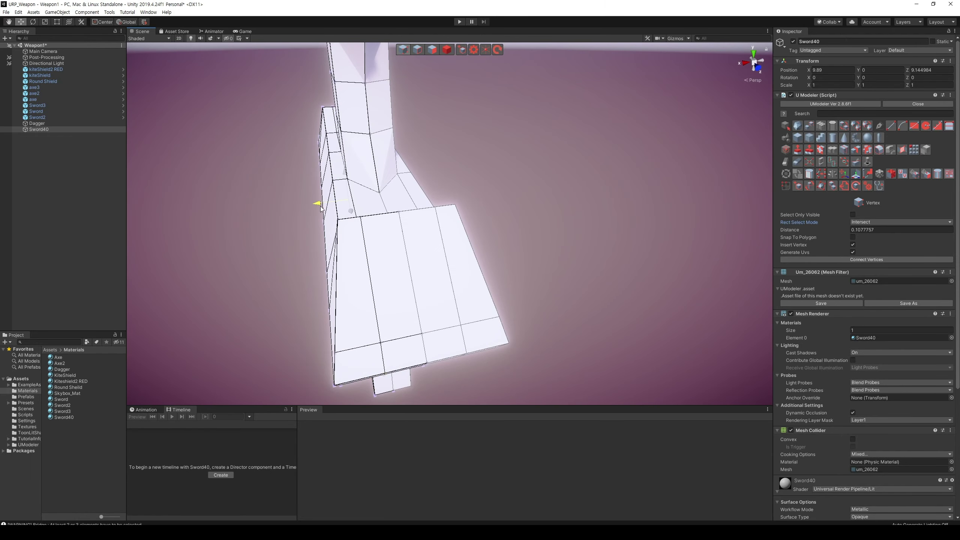
{"action": "mouse_move", "coordinate": [543, 252]}
{"action": "left_mouse_down", "text": "alt"}
{"action": "mouse_move", "coordinate": [638, 223]}
{"action": "mouse_move", "coordinate": [611, 234]}
{"action": "mouse_move", "coordinate": [609, 195]}
{"action": "mouse_move", "coordinate": [567, 189]}
{"action": "mouse_move", "coordinate": [545, 212]}
{"action": "left_mouse_up", "text": "alt"}
{"action": "mouse_move", "coordinate": [542, 328]}
{"action": "left_mouse_down", "text": "alt"}
{"action": "mouse_move", "coordinate": [516, 315]}
{"action": "mouse_move", "coordinate": [512, 298]}
{"action": "mouse_move", "coordinate": [546, 289]}
{"action": "left_mouse_up", "text": "alt"}
{"action": "left_click", "coordinate": [862, 176]}
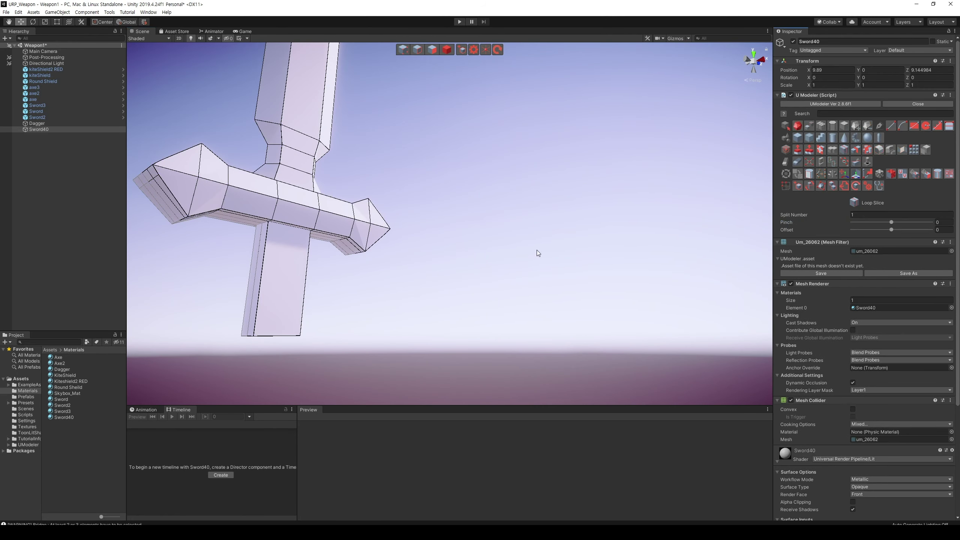
{"action": "mouse_move", "coordinate": [292, 237]}
{"action": "left_mouse_down", "text": "alt"}
{"action": "mouse_move", "coordinate": [354, 326]}
{"action": "mouse_move", "coordinate": [268, 343]}
{"action": "mouse_move", "coordinate": [289, 317]}
{"action": "mouse_move", "coordinate": [257, 315]}
{"action": "mouse_move", "coordinate": [354, 298]}
{"action": "left_mouse_up", "text": "alt"}
{"action": "left_click", "coordinate": [418, 50]}
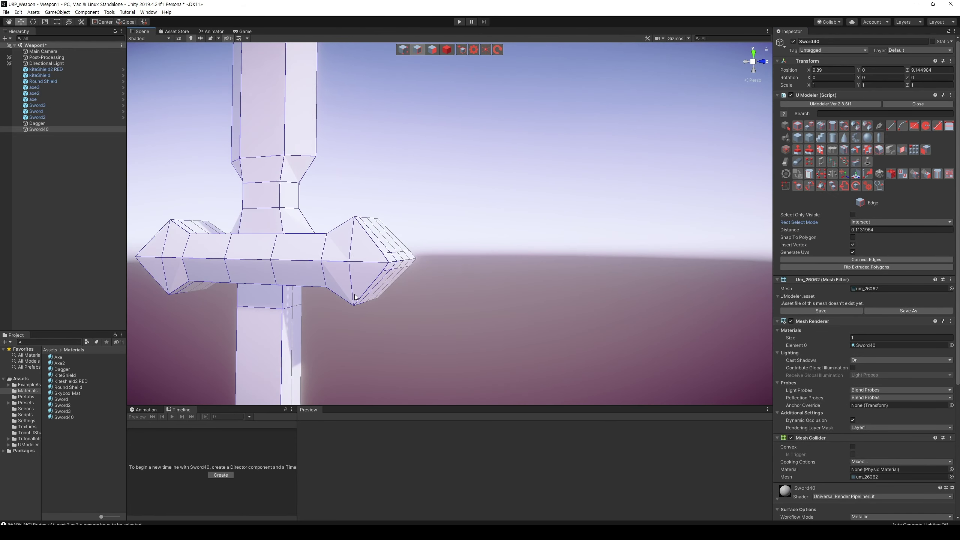
{"action": "left_click", "coordinate": [289, 309]}
{"action": "mouse_move", "coordinate": [289, 309]}
{"action": "left_mouse_down", "text": "alt"}
{"action": "mouse_move", "coordinate": [222, 327]}
{"action": "mouse_move", "coordinate": [437, 323]}
{"action": "mouse_move", "coordinate": [393, 277]}
{"action": "left_mouse_up", "text": "alt"}
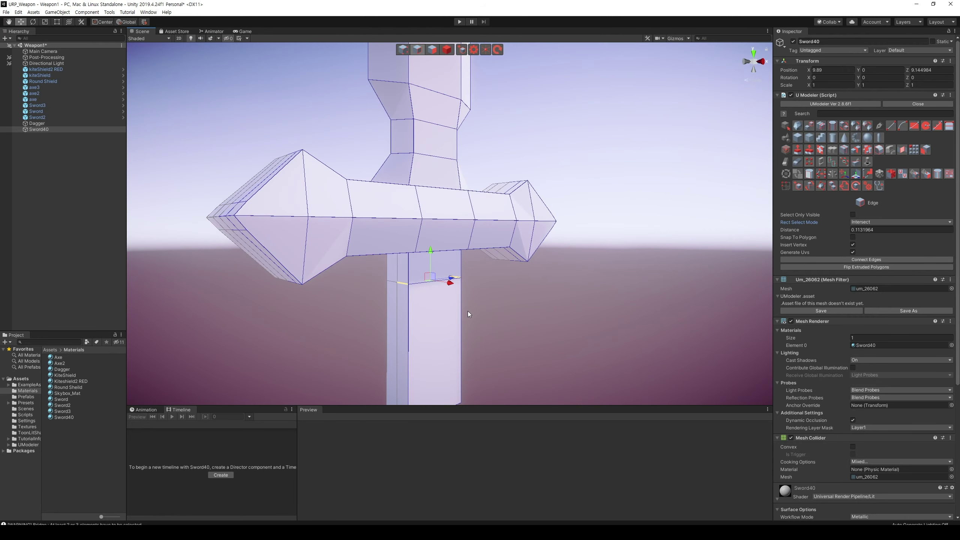
{"action": "left_click_drag", "start_coordinate": [468, 314], "coordinate": [325, 315], "text": "alt"}
Extrude the handle's bottom face downward in Polygon mode and frame the whole sword
{"action": "key", "text": "r"}
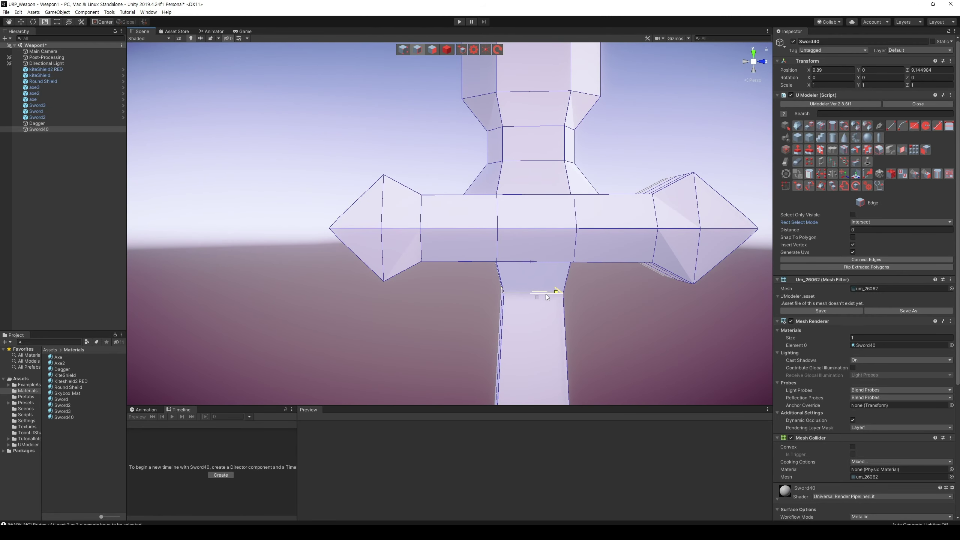
{"action": "mouse_move", "coordinate": [546, 294]}
{"action": "left_mouse_down", "text": "alt"}
{"action": "mouse_move", "coordinate": [559, 268]}
{"action": "mouse_move", "coordinate": [482, 223]}
{"action": "left_mouse_up", "text": "alt"}
{"action": "scroll", "coordinate": [559, 268], "scroll_direction": "down", "scroll_amount": 2}
{"action": "key", "text": "3"}
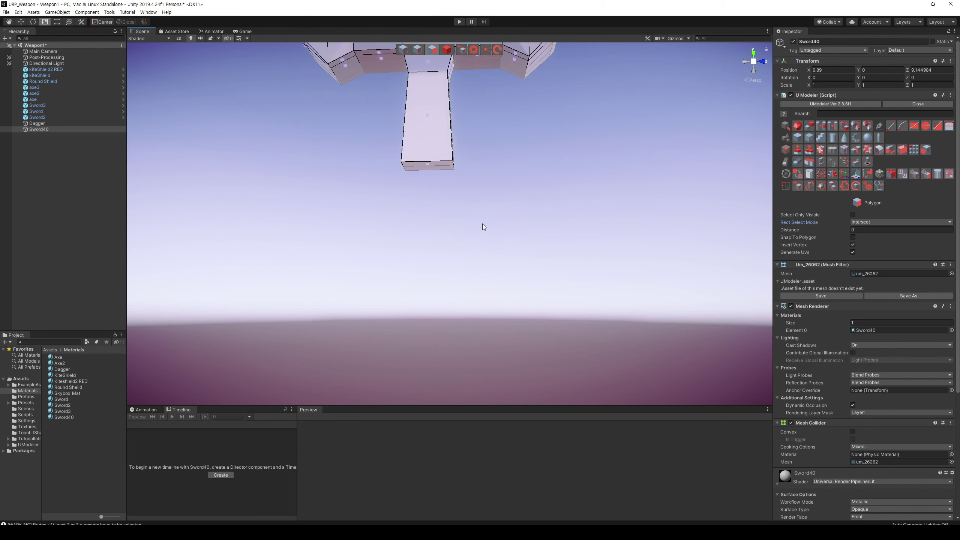
{"action": "key", "text": "w"}
{"action": "mouse_move", "coordinate": [442, 168]}
{"action": "left_mouse_down", "text": "alt"}
{"action": "mouse_move", "coordinate": [450, 298]}
{"action": "mouse_move", "coordinate": [423, 309]}
{"action": "left_mouse_up", "text": "alt"}
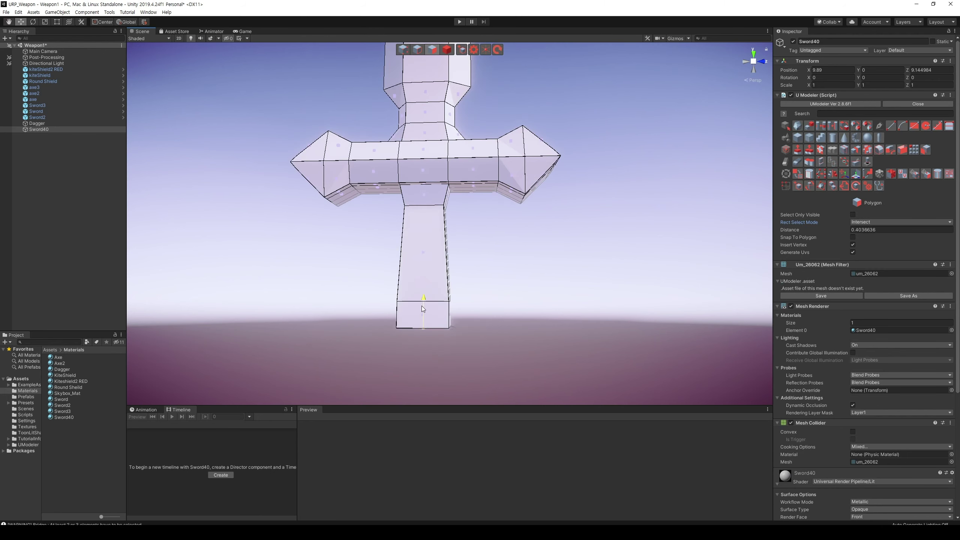
{"action": "left_click_drag", "start_coordinate": [483, 277], "coordinate": [511, 300], "text": "alt"}
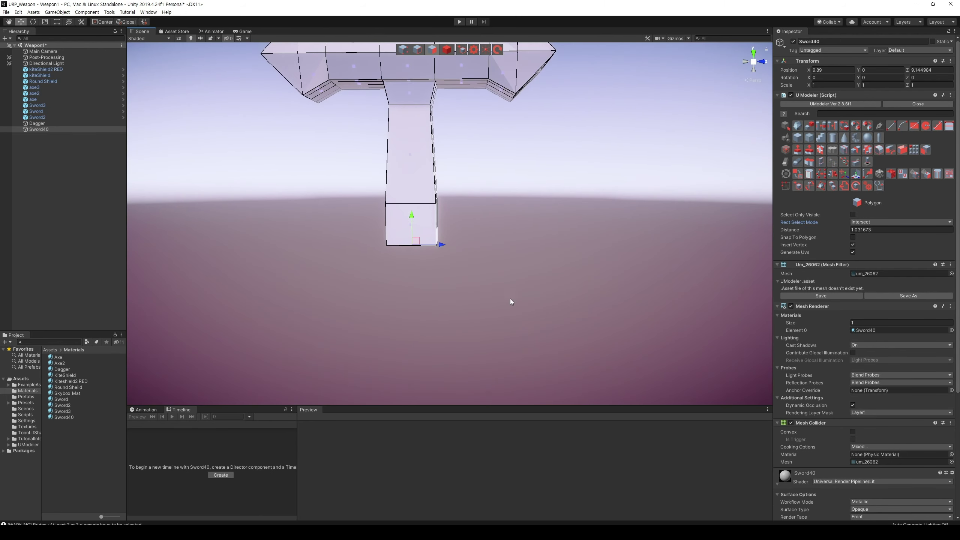
{"action": "key", "text": "f"}
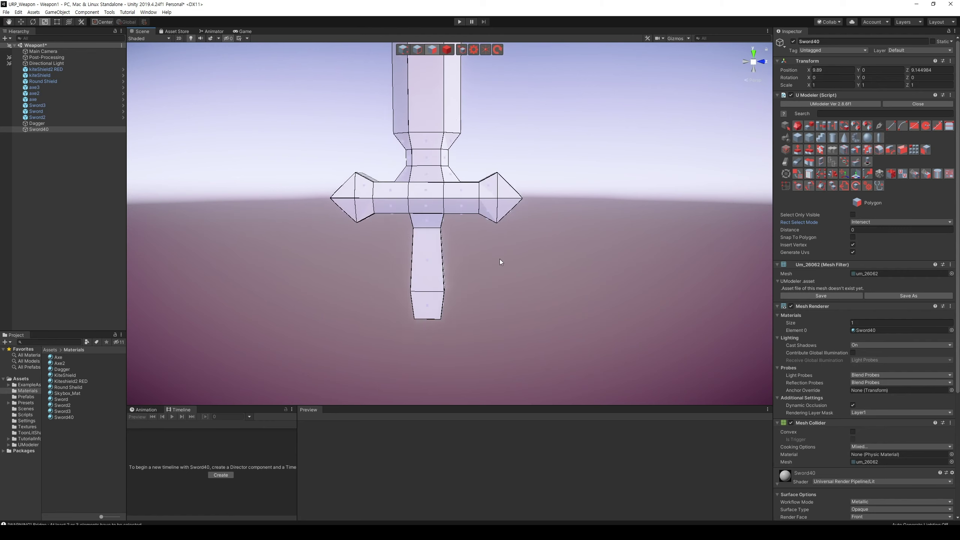
{"action": "mouse_move", "coordinate": [500, 259]}
{"action": "left_mouse_down", "text": "alt"}
{"action": "mouse_move", "coordinate": [495, 297]}
{"action": "mouse_move", "coordinate": [391, 272]}
{"action": "left_mouse_up", "text": "alt"}
{"action": "left_click", "coordinate": [391, 273]}
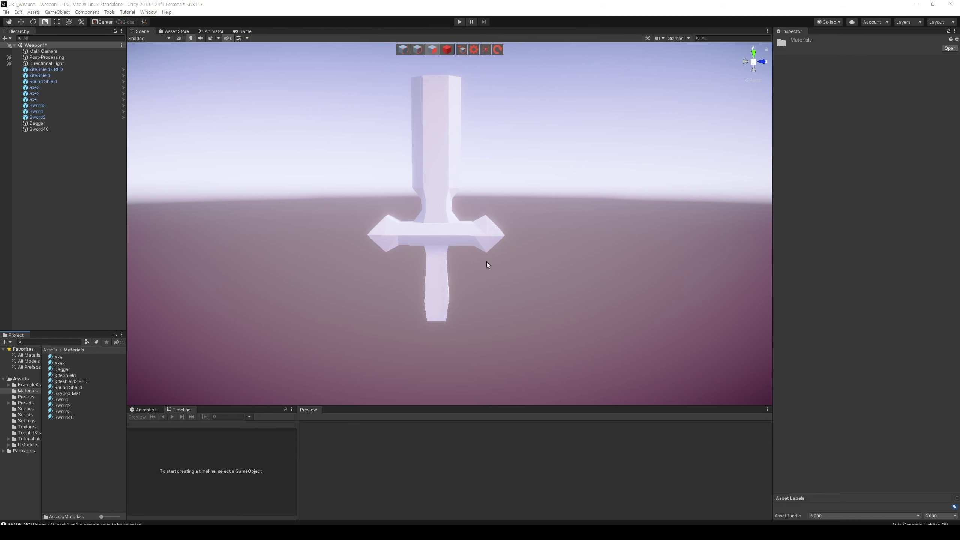
Select the handle's lower end face and extrude it into a new segment
{"action": "mouse_move", "coordinate": [488, 263]}
{"action": "left_mouse_down", "text": "alt"}
{"action": "mouse_move", "coordinate": [540, 274]}
{"action": "mouse_move", "coordinate": [510, 166]}
{"action": "mouse_move", "coordinate": [366, 305]}
{"action": "left_mouse_up", "text": "alt"}
{"action": "scroll", "coordinate": [532, 227], "scroll_direction": "up", "scroll_amount": 3}
{"action": "scroll", "coordinate": [510, 256], "scroll_direction": "up", "scroll_amount": 3}
{"action": "left_click", "coordinate": [351, 298]}
{"action": "scroll", "coordinate": [472, 337], "scroll_direction": "up", "scroll_amount": 3}
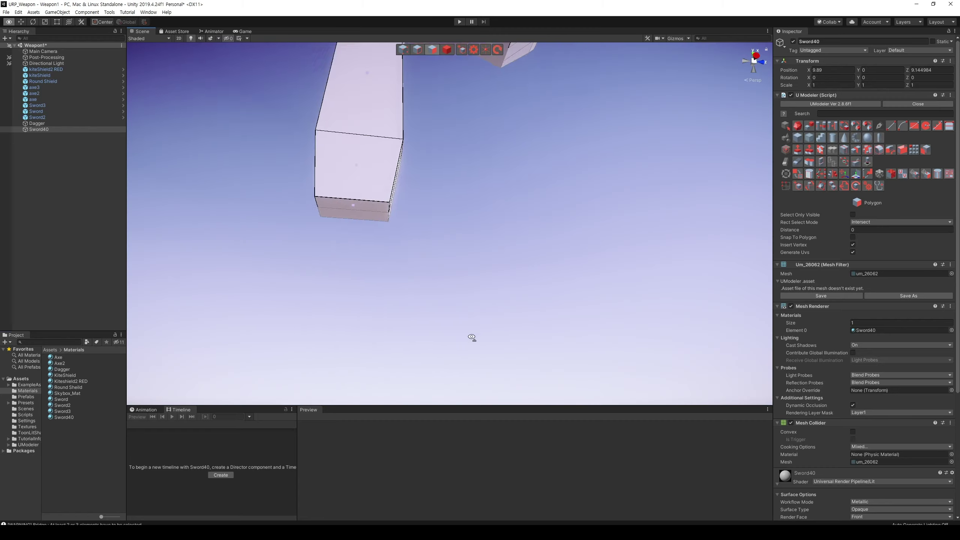
{"action": "scroll", "coordinate": [472, 337], "scroll_direction": "down", "scroll_amount": 3}
{"action": "mouse_move", "coordinate": [468, 368]}
{"action": "left_mouse_down", "text": "alt"}
{"action": "mouse_move", "coordinate": [431, 103]}
{"action": "mouse_move", "coordinate": [451, 118]}
{"action": "left_mouse_up", "text": "alt"}
{"action": "left_click", "coordinate": [430, 103]}
{"action": "left_click", "coordinate": [418, 248]}
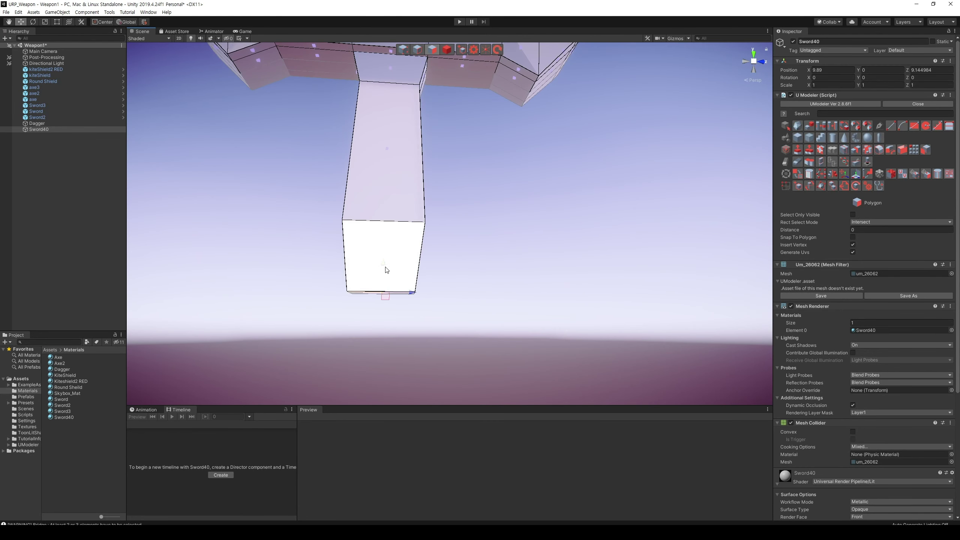
{"action": "mouse_move", "coordinate": [385, 279]}
{"action": "left_mouse_down", "text": "shift"}
{"action": "mouse_move", "coordinate": [382, 310]}
{"action": "mouse_move", "coordinate": [418, 331]}
{"action": "mouse_move", "coordinate": [382, 358]}
{"action": "mouse_move", "coordinate": [508, 311]}
{"action": "mouse_move", "coordinate": [467, 358]}
{"action": "left_mouse_up", "text": "shift"}
Scale the new end face wider to flare out the pommel
{"action": "key", "text": "r"}
{"action": "scroll", "coordinate": [521, 311], "scroll_direction": "down", "scroll_amount": 3}
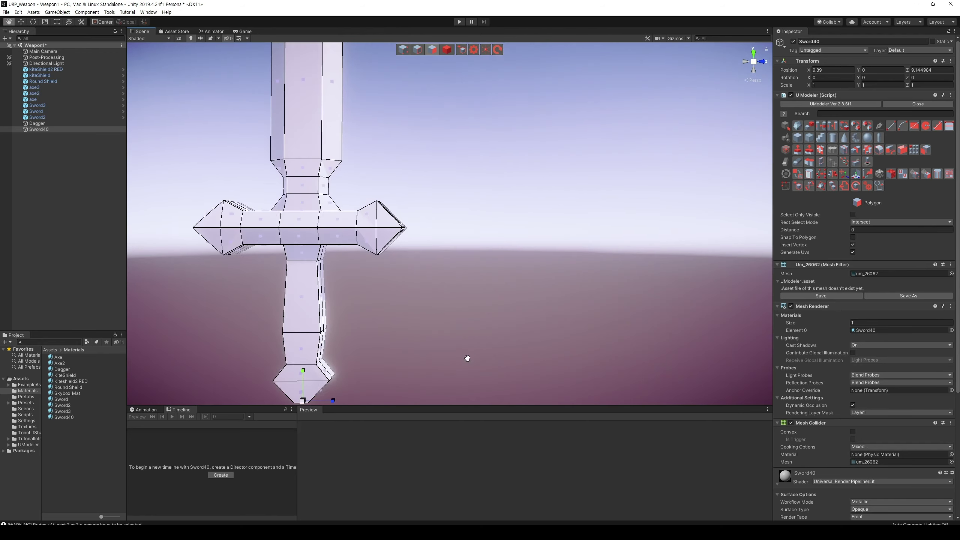
{"action": "mouse_move", "coordinate": [467, 358]}
{"action": "middle_mouse_down"}
{"action": "mouse_move", "coordinate": [446, 346]}
{"action": "mouse_move", "coordinate": [450, 320]}
{"action": "middle_mouse_up"}
{"action": "scroll", "coordinate": [480, 327], "scroll_direction": "up", "scroll_amount": 3}
{"action": "mouse_move", "coordinate": [479, 327]}
{"action": "left_mouse_down", "text": "alt"}
{"action": "mouse_move", "coordinate": [497, 322]}
{"action": "mouse_move", "coordinate": [439, 337]}
{"action": "mouse_move", "coordinate": [535, 343]}
{"action": "mouse_move", "coordinate": [488, 354]}
{"action": "mouse_move", "coordinate": [422, 337]}
{"action": "mouse_move", "coordinate": [522, 336]}
{"action": "mouse_move", "coordinate": [523, 355]}
{"action": "left_mouse_up", "text": "alt"}
{"action": "scroll", "coordinate": [541, 343], "scroll_direction": "down", "scroll_amount": 3}
{"action": "scroll", "coordinate": [487, 353], "scroll_direction": "down", "scroll_amount": 2}
{"action": "mouse_move", "coordinate": [524, 355]}
{"action": "middle_mouse_down"}
{"action": "mouse_move", "coordinate": [574, 304]}
{"action": "mouse_move", "coordinate": [570, 315]}
{"action": "mouse_move", "coordinate": [518, 323]}
{"action": "mouse_move", "coordinate": [539, 172]}
{"action": "middle_mouse_up"}
{"action": "left_click", "coordinate": [403, 50]}
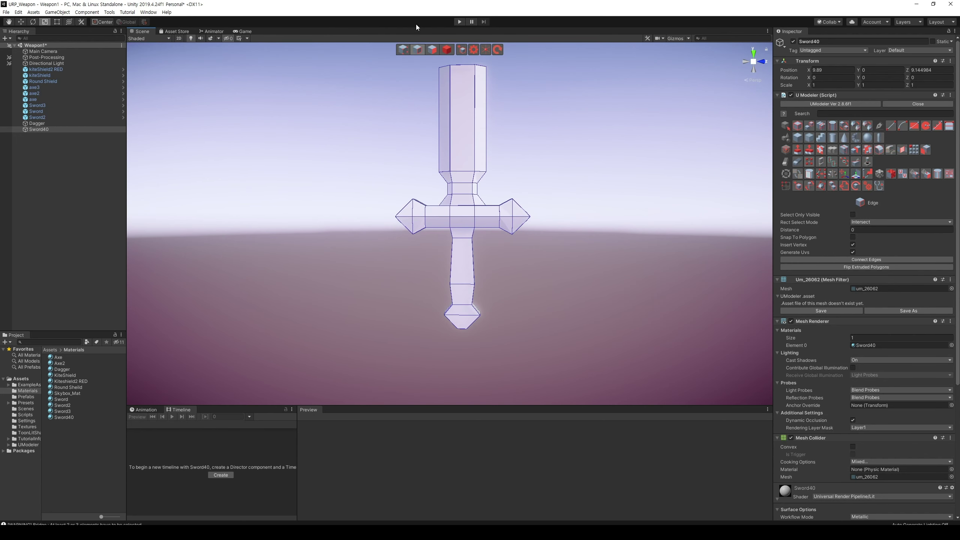
Box-select the pommel vertices and move them into shape
{"action": "mouse_move", "coordinate": [516, 351]}
{"action": "left_mouse_down"}
{"action": "mouse_move", "coordinate": [423, 273]}
{"action": "mouse_move", "coordinate": [464, 267]}
{"action": "left_mouse_up"}
{"action": "key", "text": "w"}
{"action": "mouse_move", "coordinate": [516, 352]}
{"action": "left_mouse_down"}
{"action": "mouse_move", "coordinate": [425, 290]}
{"action": "mouse_move", "coordinate": [463, 274]}
{"action": "left_mouse_up"}
{"action": "mouse_move", "coordinate": [500, 306]}
{"action": "middle_mouse_down"}
{"action": "mouse_move", "coordinate": [517, 269]}
{"action": "mouse_move", "coordinate": [562, 255]}
{"action": "mouse_move", "coordinate": [571, 239]}
{"action": "middle_mouse_up"}
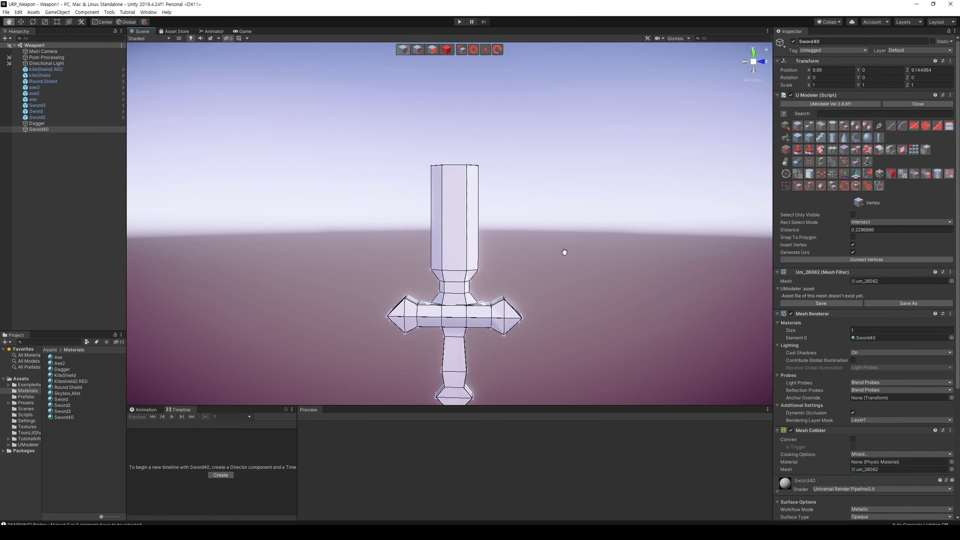
{"action": "scroll", "coordinate": [549, 253], "scroll_direction": "up", "scroll_amount": 3}
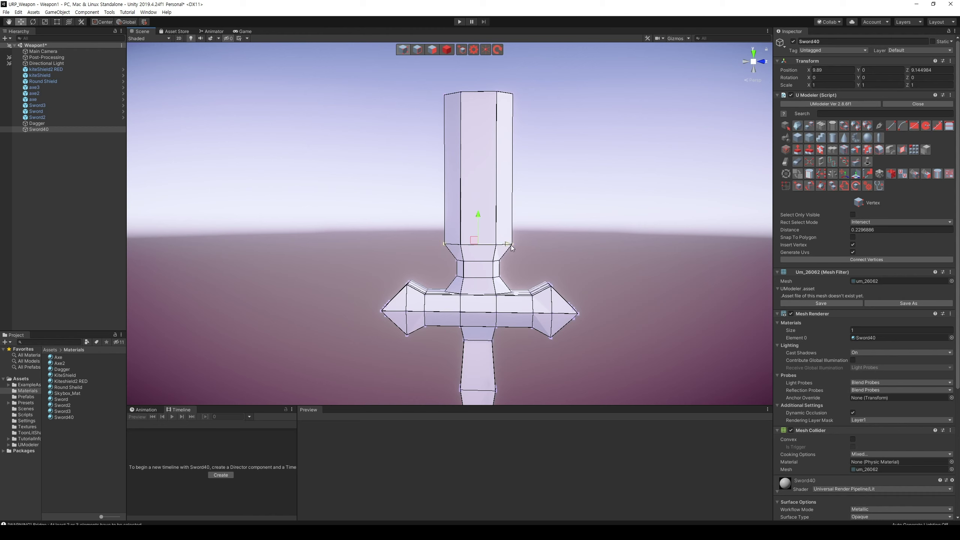
Cut a new edge loop across the blade with Loop Slice
{"action": "left_click", "coordinate": [880, 149]}
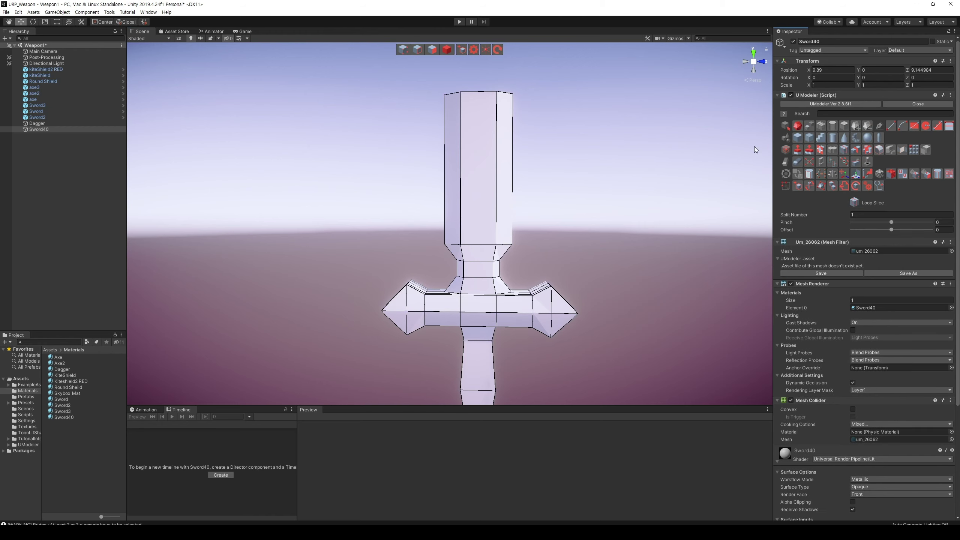
{"action": "left_click", "coordinate": [497, 194]}
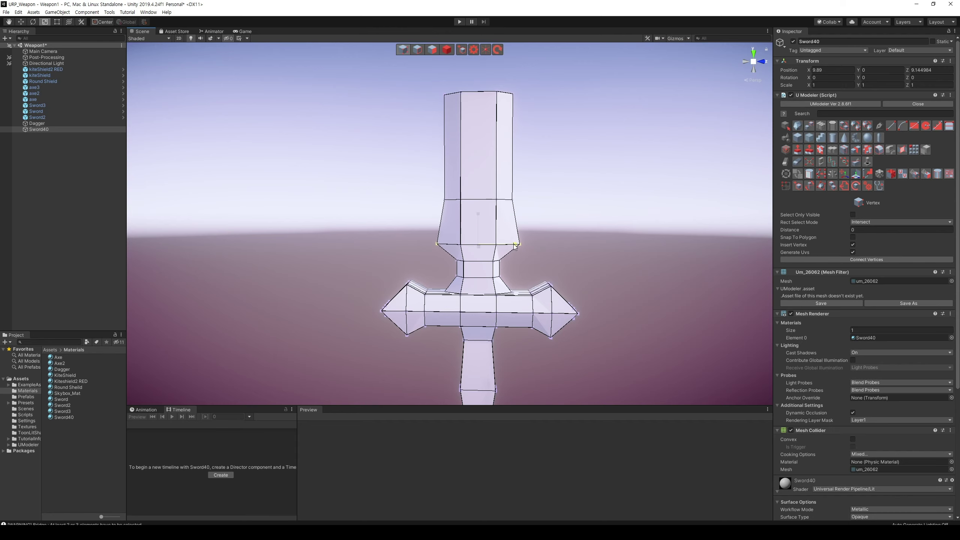
{"action": "scroll", "coordinate": [591, 231], "scroll_direction": "down", "scroll_amount": 3}
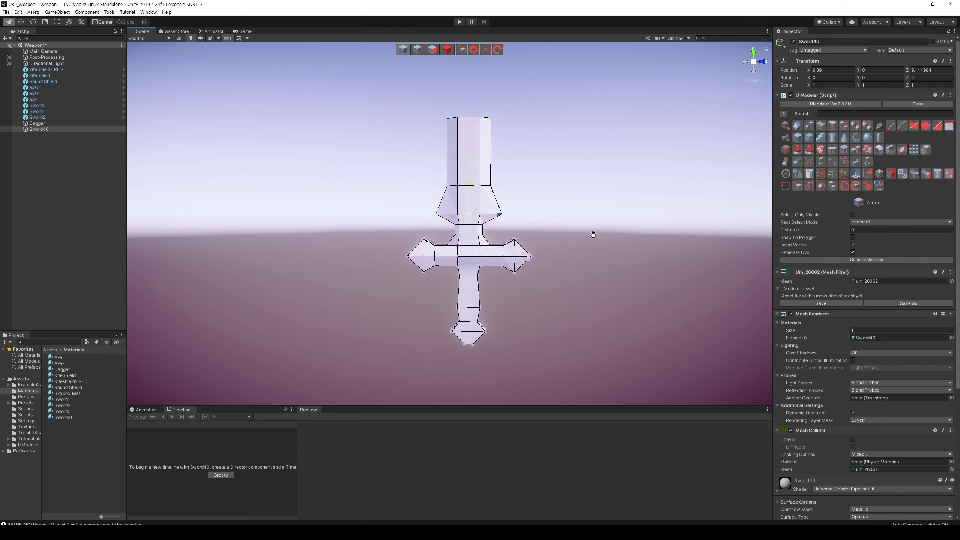
{"action": "middle_click_drag", "start_coordinate": [591, 242], "coordinate": [587, 260]}
{"action": "mouse_move", "coordinate": [587, 260]}
{"action": "left_mouse_down", "text": "alt"}
{"action": "mouse_move", "coordinate": [572, 275]}
{"action": "mouse_move", "coordinate": [523, 208]}
{"action": "mouse_move", "coordinate": [517, 253]}
{"action": "left_mouse_up", "text": "alt"}
Extrude the blade's top face upward to lengthen the blade
{"action": "key", "text": "3"}
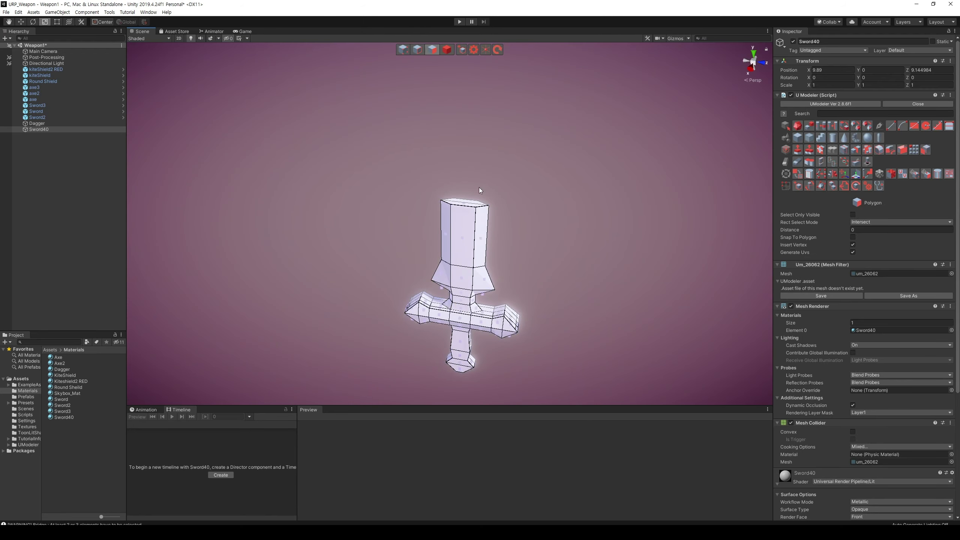
{"action": "left_click_drag", "start_coordinate": [466, 183], "coordinate": [467, 66]}
{"action": "mouse_move", "coordinate": [545, 148]}
{"action": "left_mouse_down", "text": "alt"}
{"action": "mouse_move", "coordinate": [532, 107]}
{"action": "mouse_move", "coordinate": [540, 189]}
{"action": "left_mouse_up", "text": "alt"}
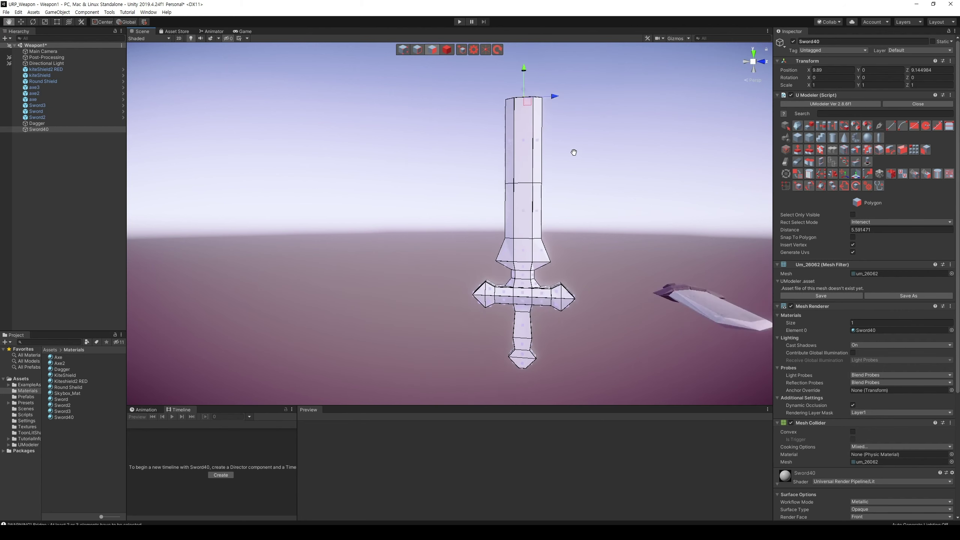
{"action": "scroll", "coordinate": [529, 231], "scroll_direction": "up", "scroll_amount": 5}
{"action": "left_click_drag", "start_coordinate": [529, 231], "coordinate": [521, 275], "text": "alt"}
Select the blade's tip edge and pull it upward along Y to lengthen the point
{"action": "scroll", "coordinate": [471, 272], "scroll_direction": "up", "scroll_amount": 3}
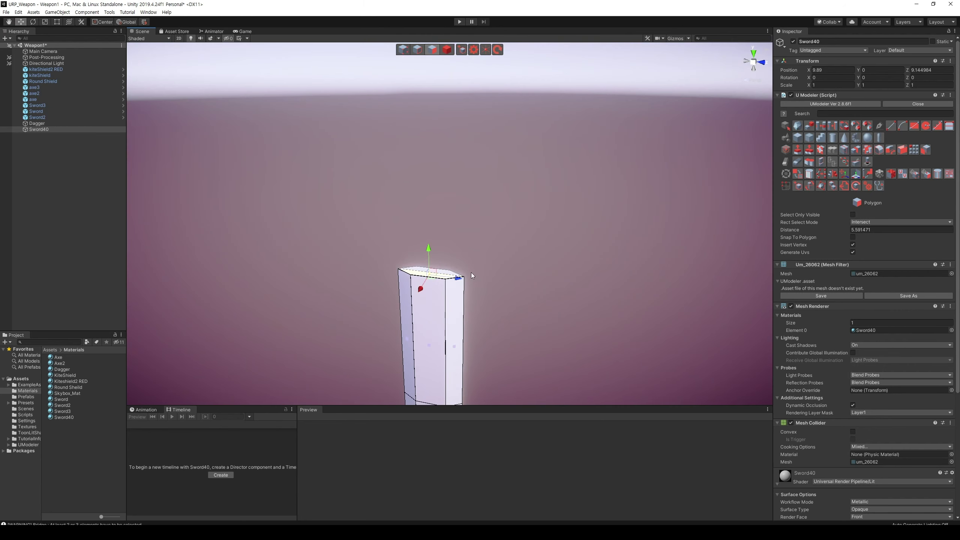
{"action": "mouse_move", "coordinate": [456, 201]}
{"action": "left_mouse_down", "text": "alt"}
{"action": "mouse_move", "coordinate": [471, 279]}
{"action": "mouse_move", "coordinate": [442, 283]}
{"action": "left_mouse_up", "text": "alt"}
{"action": "key", "text": "e"}
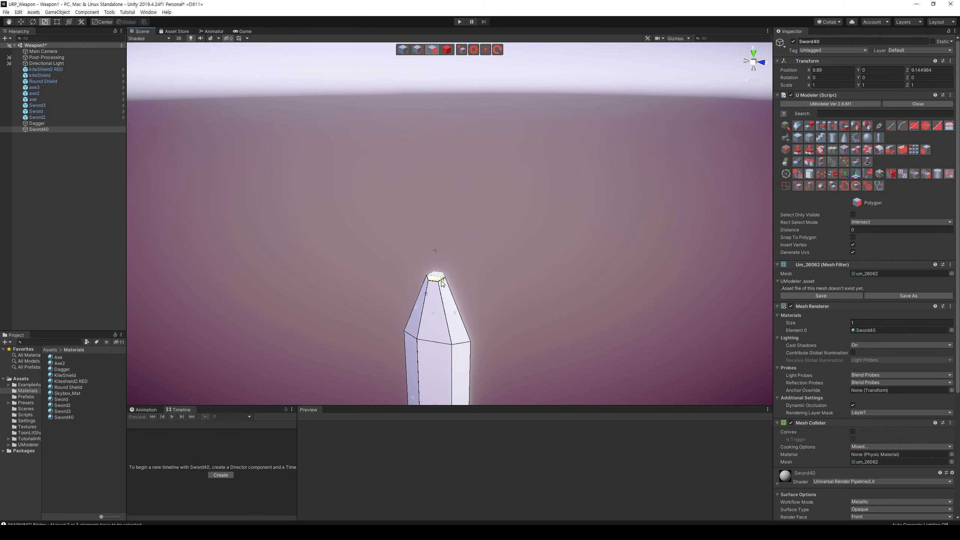
{"action": "scroll", "coordinate": [439, 284], "scroll_direction": "down", "scroll_amount": 5}
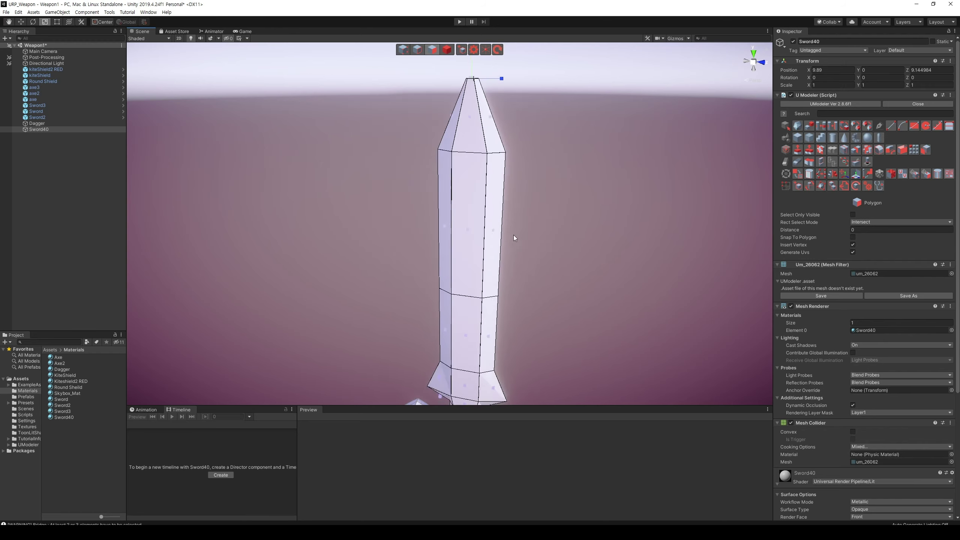
{"action": "left_click_drag", "start_coordinate": [439, 284], "coordinate": [351, 340], "text": "alt"}
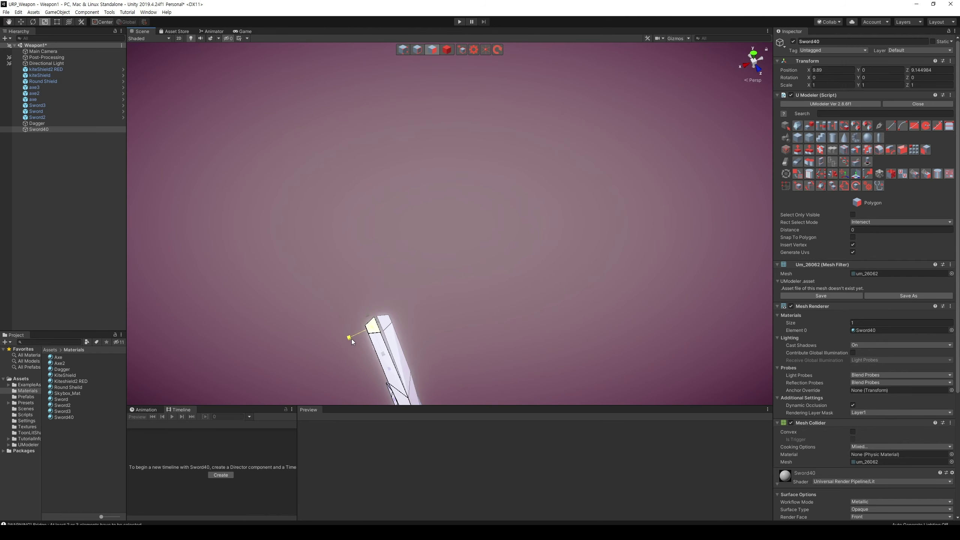
{"action": "left_click", "coordinate": [418, 50]}
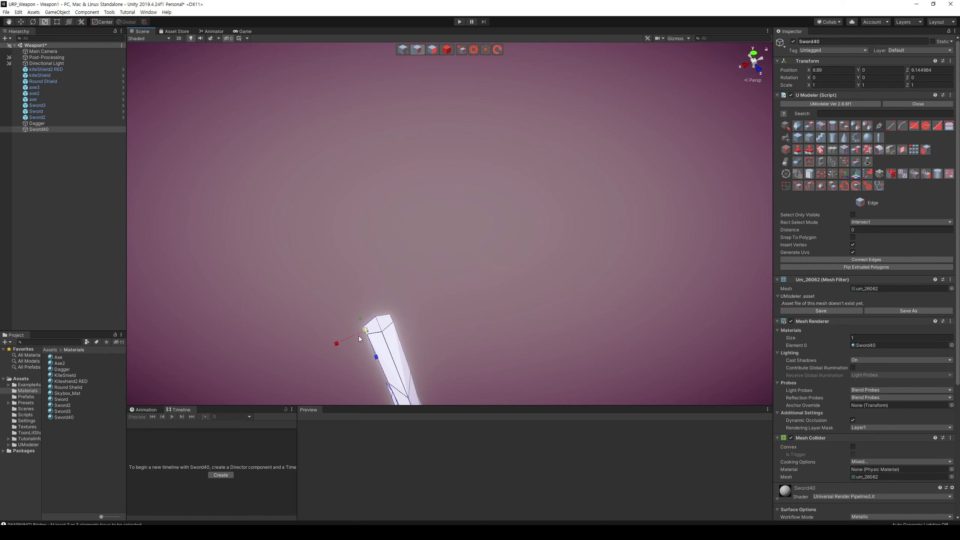
{"action": "left_click_drag", "start_coordinate": [349, 339], "coordinate": [514, 263], "text": "alt"}
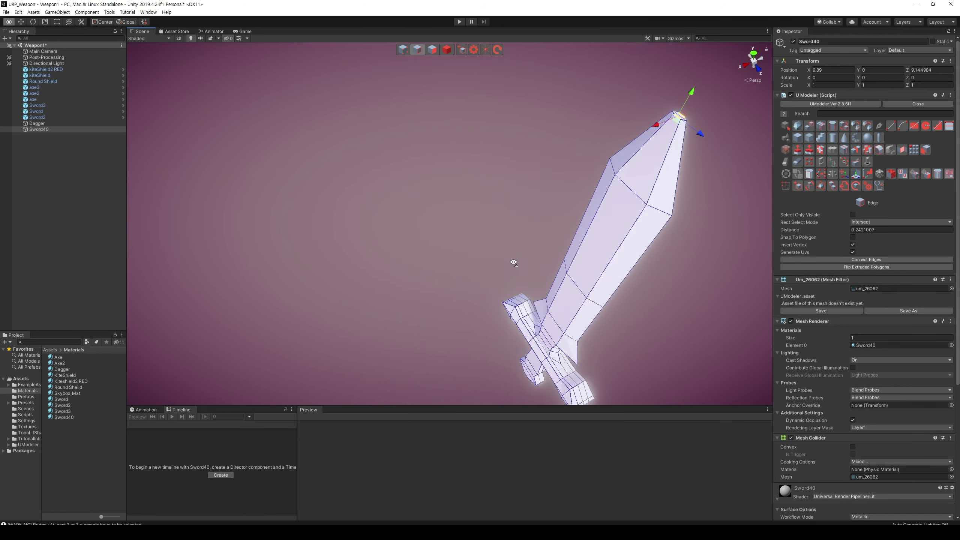
{"action": "key", "text": "f"}
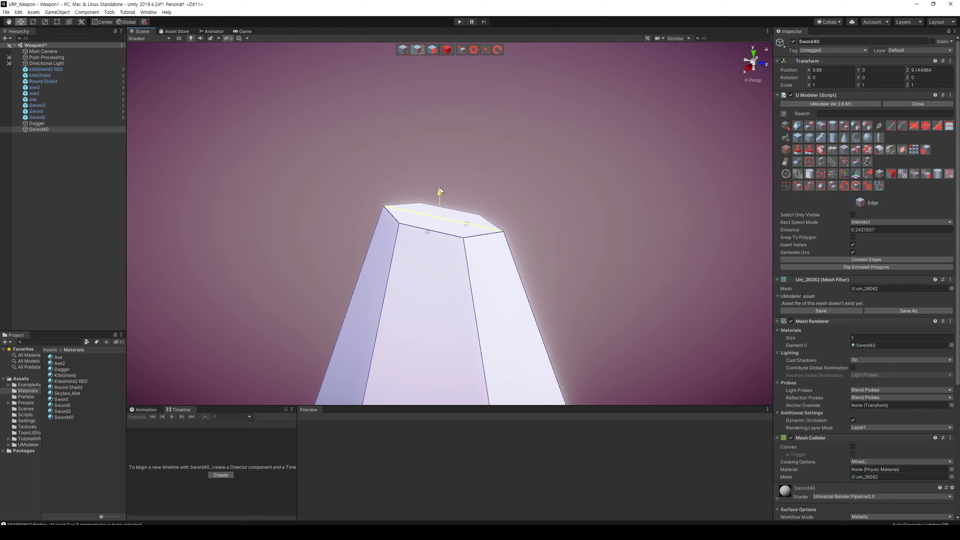
{"action": "left_click_drag", "start_coordinate": [440, 187], "coordinate": [440, 174]}
{"action": "scroll", "coordinate": [547, 201], "scroll_direction": "down", "scroll_amount": 5}
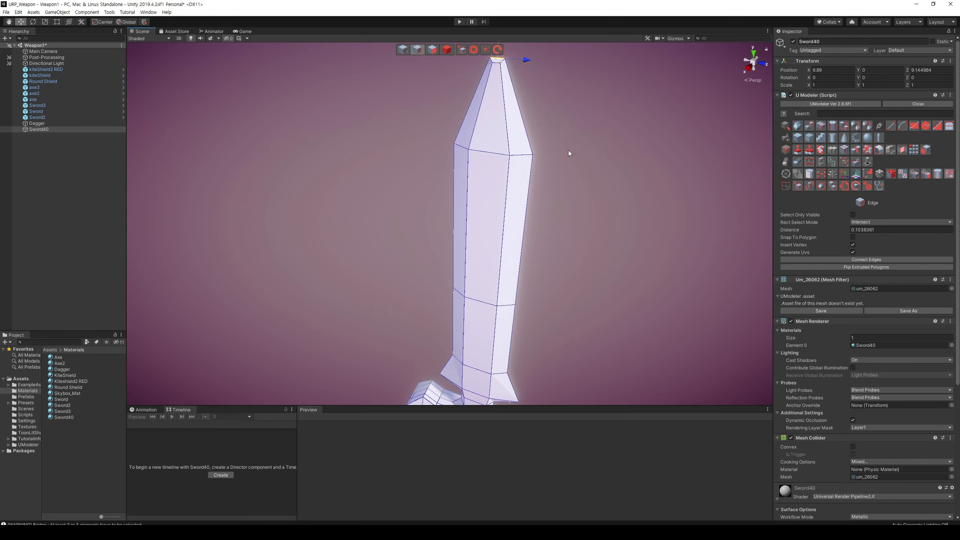
{"action": "left_click_drag", "start_coordinate": [568, 150], "coordinate": [537, 215], "text": "alt"}
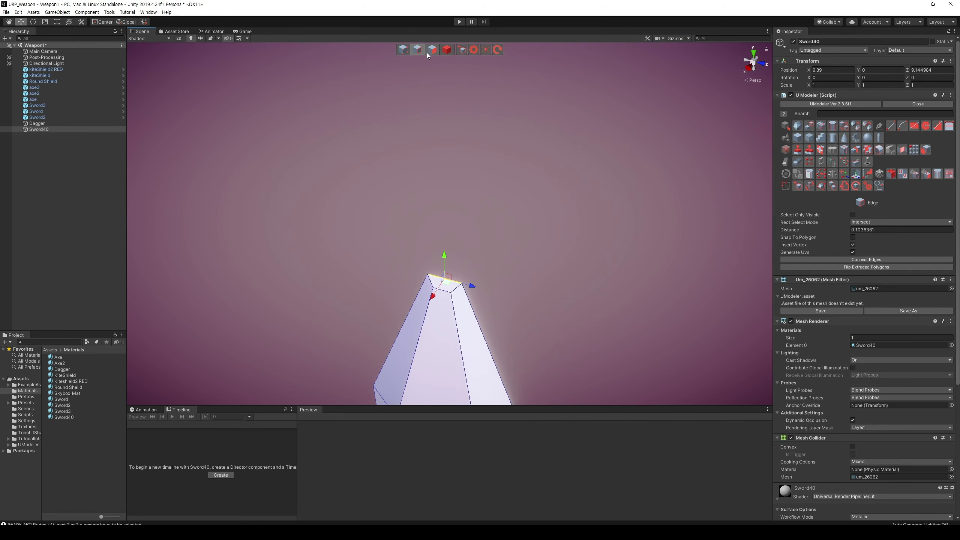
{"action": "left_click_drag", "start_coordinate": [450, 262], "coordinate": [540, 177], "text": "alt"}
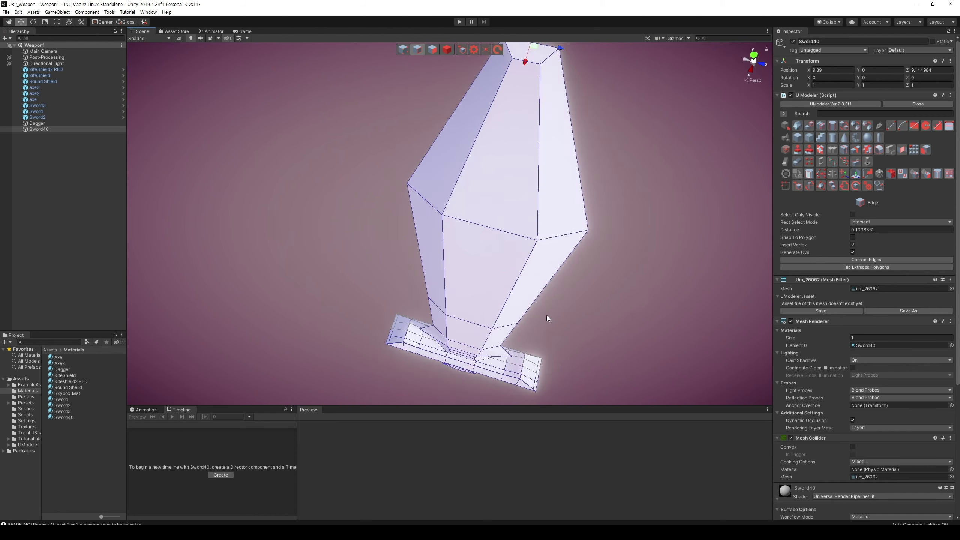
Pull the tip's top vertices inward into a point and select the vertex ring across the blade
{"action": "key", "text": "1"}
{"action": "left_click_drag", "start_coordinate": [493, 204], "coordinate": [602, 224], "text": "alt"}
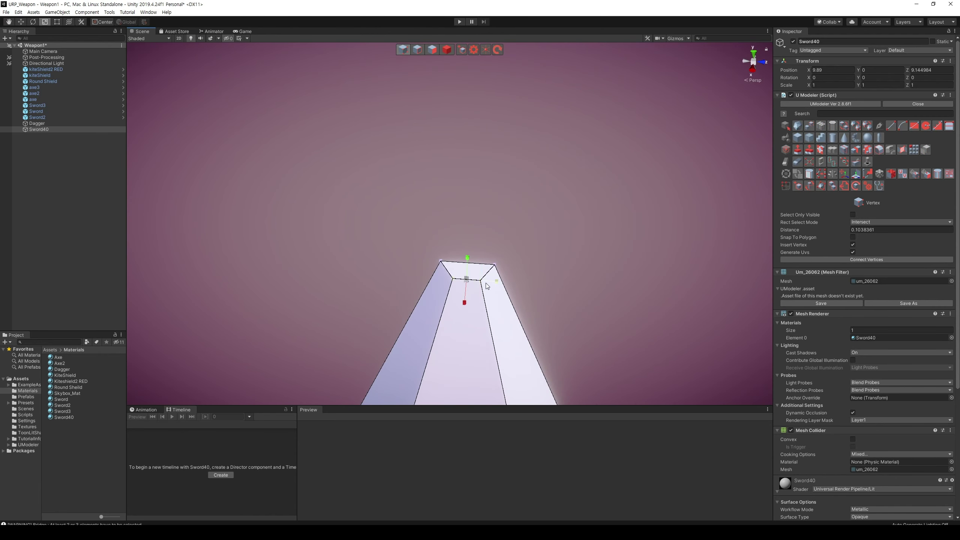
{"action": "mouse_move", "coordinate": [487, 282]}
{"action": "left_mouse_down"}
{"action": "mouse_move", "coordinate": [473, 286]}
{"action": "mouse_move", "coordinate": [485, 267]}
{"action": "left_mouse_up"}
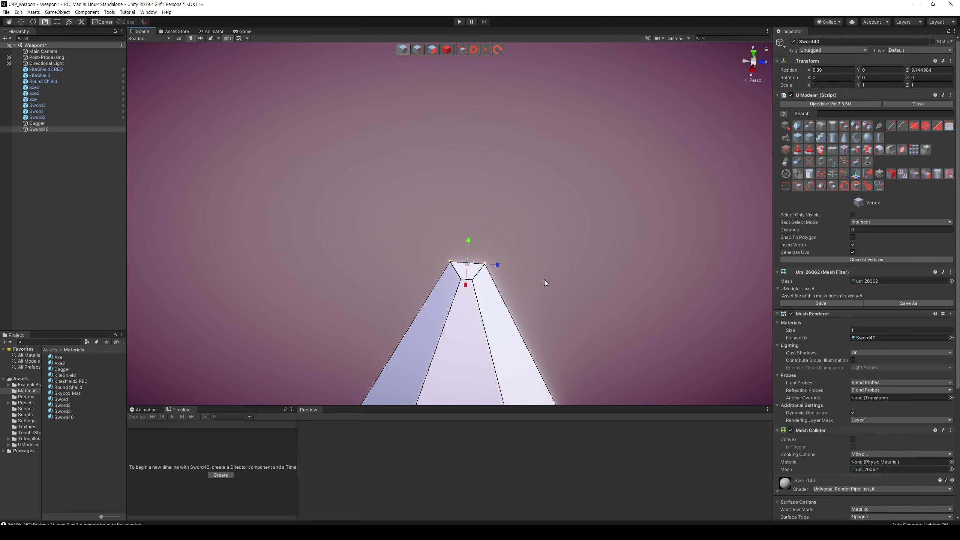
{"action": "mouse_move", "coordinate": [545, 283]}
{"action": "left_mouse_down", "text": "alt"}
{"action": "mouse_move", "coordinate": [569, 181]}
{"action": "mouse_move", "coordinate": [545, 184]}
{"action": "left_mouse_up", "text": "alt"}
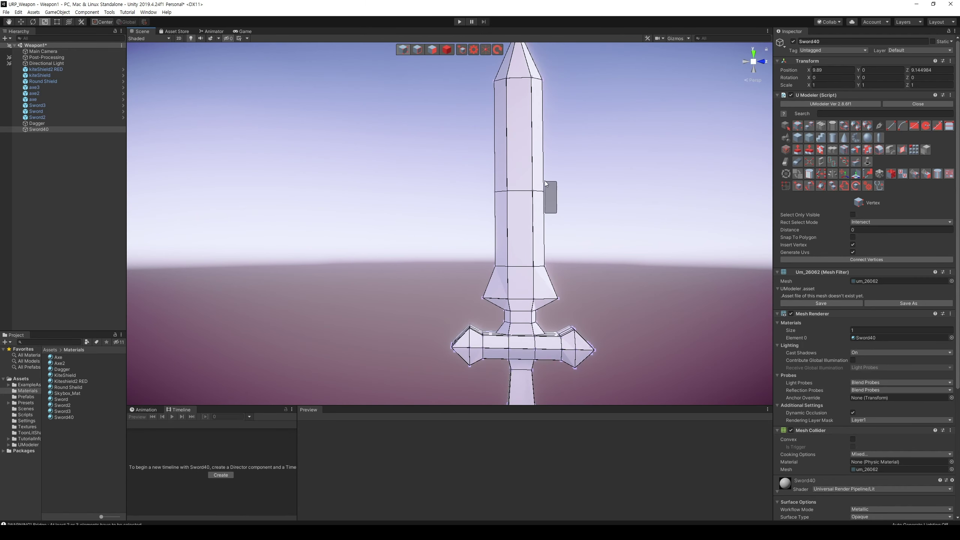
{"action": "key", "text": "e"}
{"action": "left_click", "coordinate": [499, 191]}
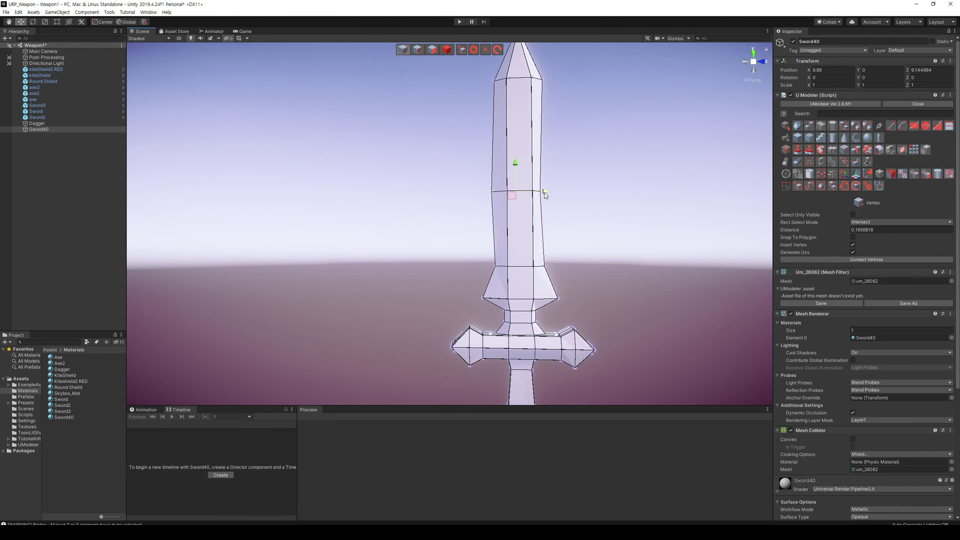
{"action": "scroll", "coordinate": [562, 221], "scroll_direction": "down", "scroll_amount": 2}
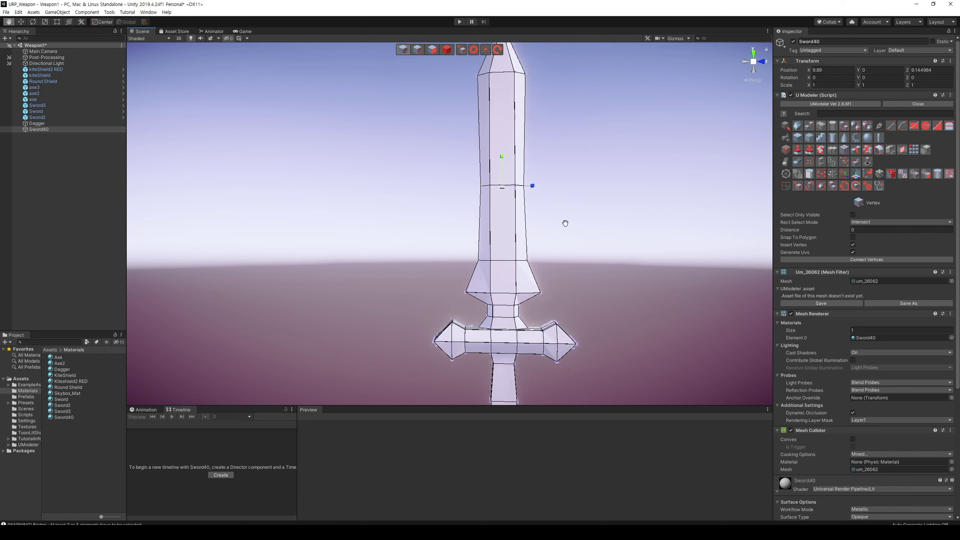
{"action": "scroll", "coordinate": [563, 221], "scroll_direction": "down", "scroll_amount": 2}
{"action": "scroll", "coordinate": [562, 221], "scroll_direction": "down", "scroll_amount": 1}
{"action": "left_click_drag", "start_coordinate": [562, 220], "coordinate": [420, 275], "text": "alt"}
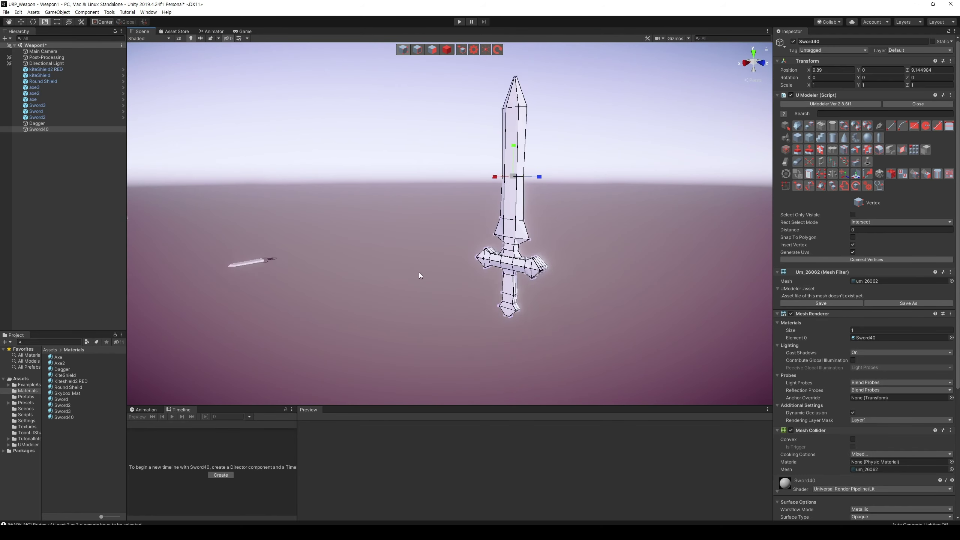
{"action": "left_click", "coordinate": [600, 250]}
{"action": "left_click", "coordinate": [506, 320]}
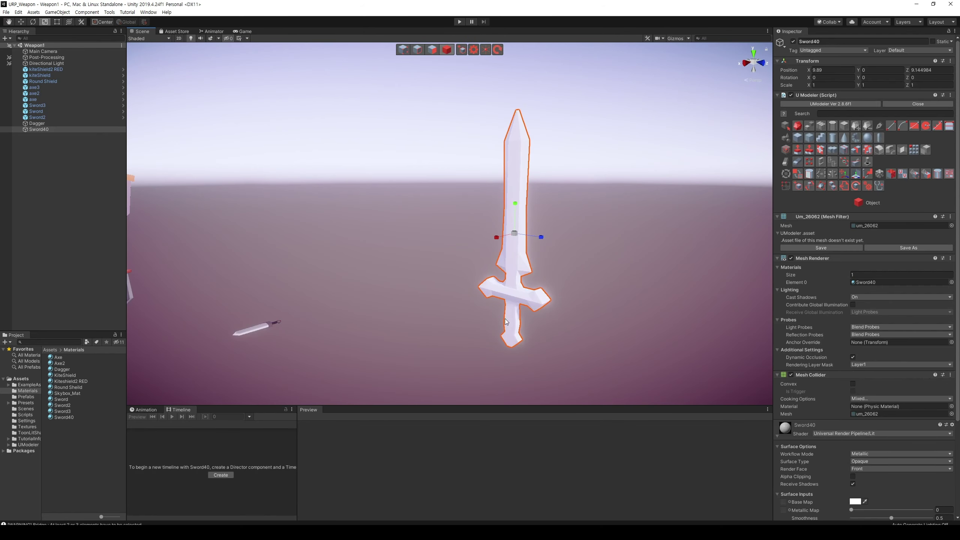
{"action": "key", "text": "w"}
{"action": "left_click", "coordinate": [417, 50]}
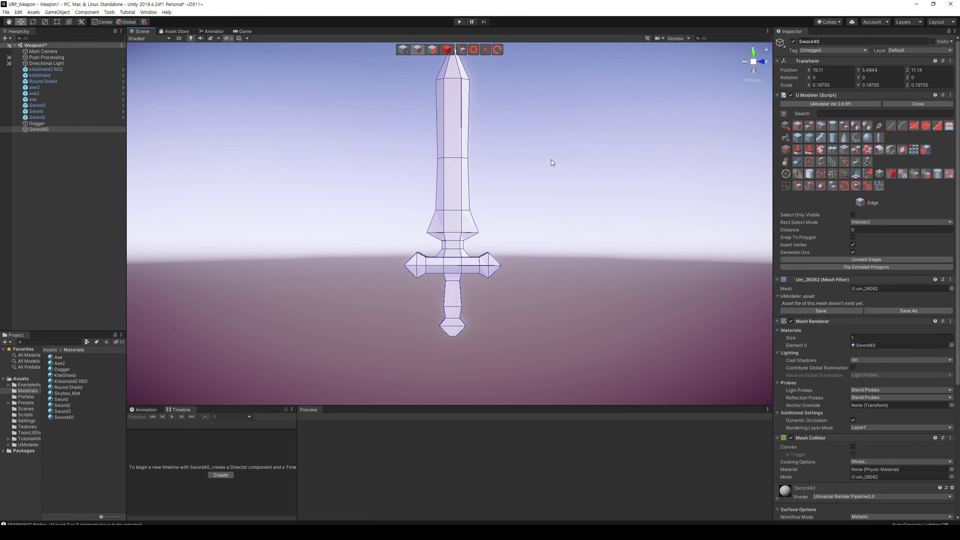
{"action": "scroll", "coordinate": [552, 159], "scroll_direction": "up", "scroll_amount": 1}
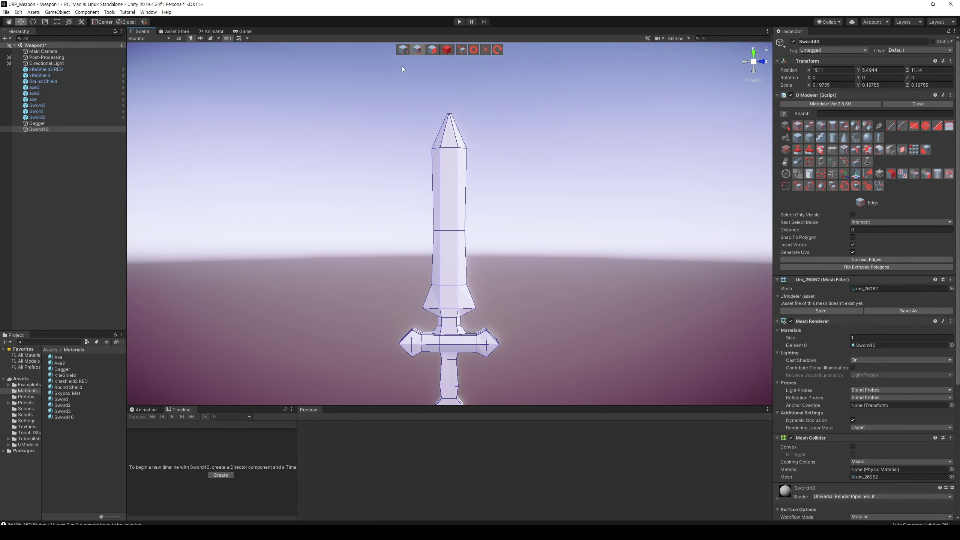
{"action": "left_click", "coordinate": [402, 50]}
{"action": "mouse_move", "coordinate": [359, 120]}
{"action": "left_mouse_down"}
{"action": "mouse_move", "coordinate": [485, 309]}
{"action": "mouse_move", "coordinate": [486, 340]}
{"action": "left_mouse_up"}
{"action": "middle_click_drag", "start_coordinate": [486, 341], "coordinate": [429, 255]}
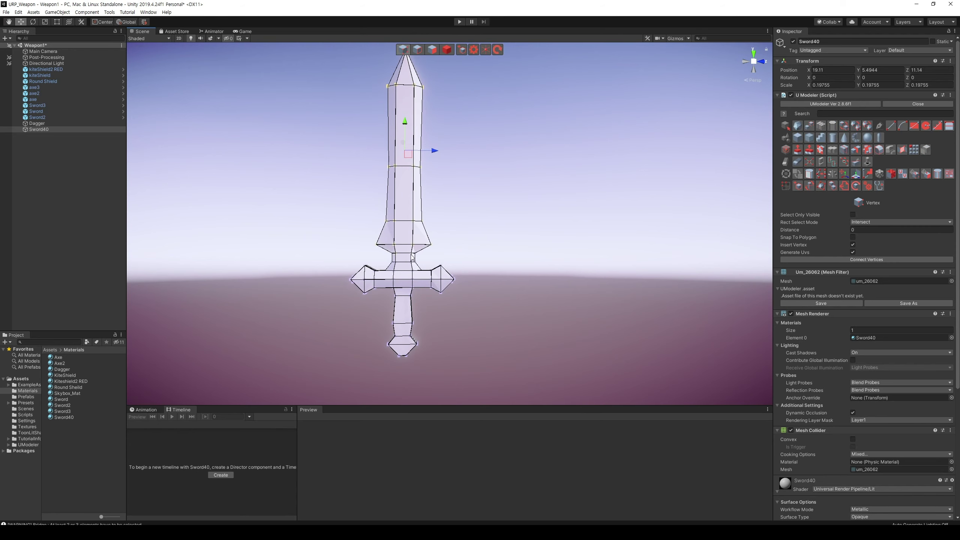
{"action": "scroll", "coordinate": [461, 256], "scroll_direction": "up", "scroll_amount": 5}
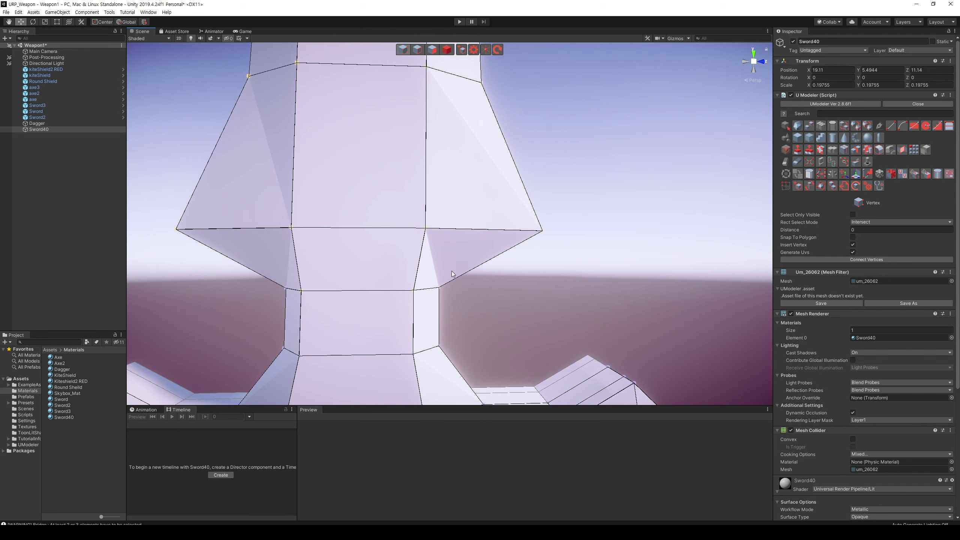
{"action": "middle_click_drag", "start_coordinate": [451, 279], "coordinate": [532, 248]}
{"action": "key", "text": "f"}
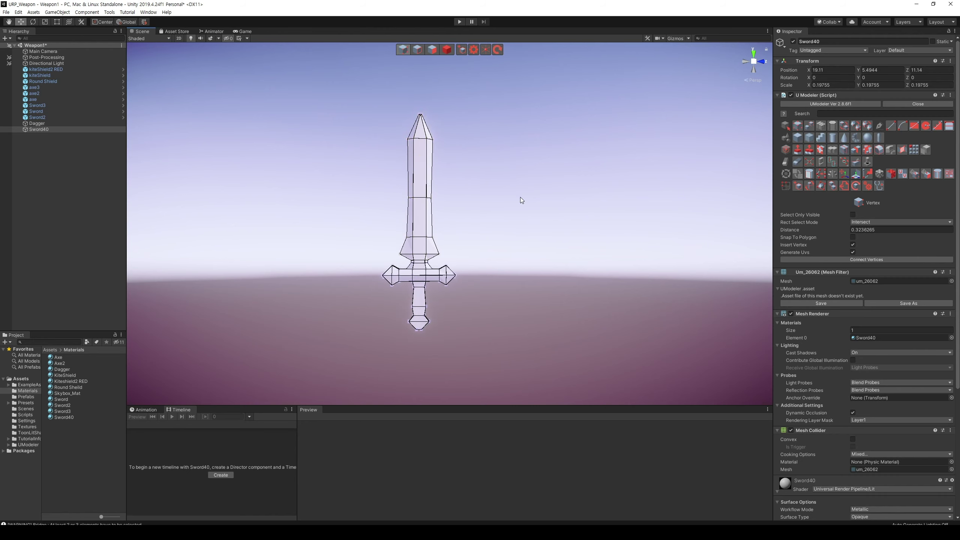
Box-select the right, left and centre crossguard vertices, then select the pommel vertices
{"action": "right_click_drag", "start_coordinate": [522, 200], "coordinate": [521, 222]}
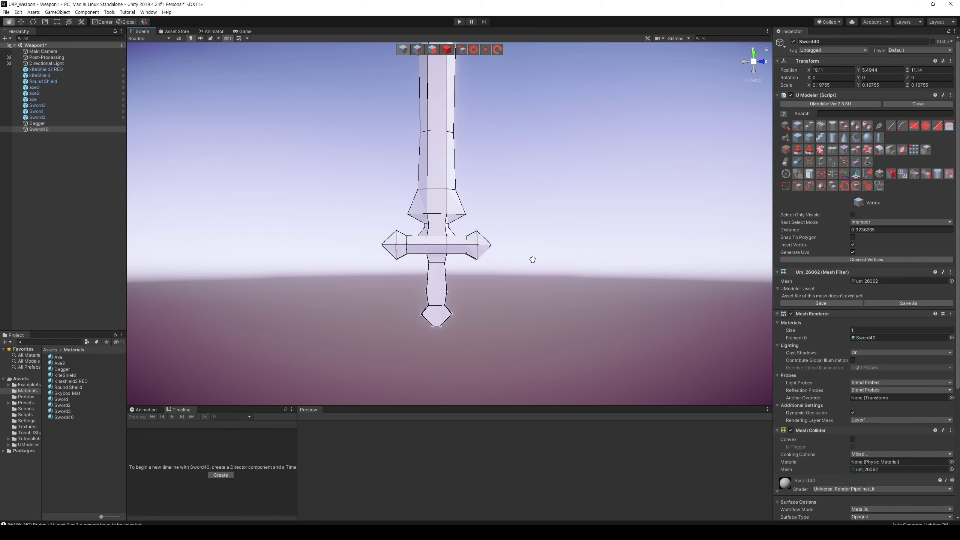
{"action": "scroll", "coordinate": [531, 260], "scroll_direction": "up", "scroll_amount": 5}
{"action": "left_click_drag", "start_coordinate": [544, 307], "coordinate": [470, 224]}
{"action": "left_click_drag", "start_coordinate": [320, 226], "coordinate": [384, 318], "text": "shift"}
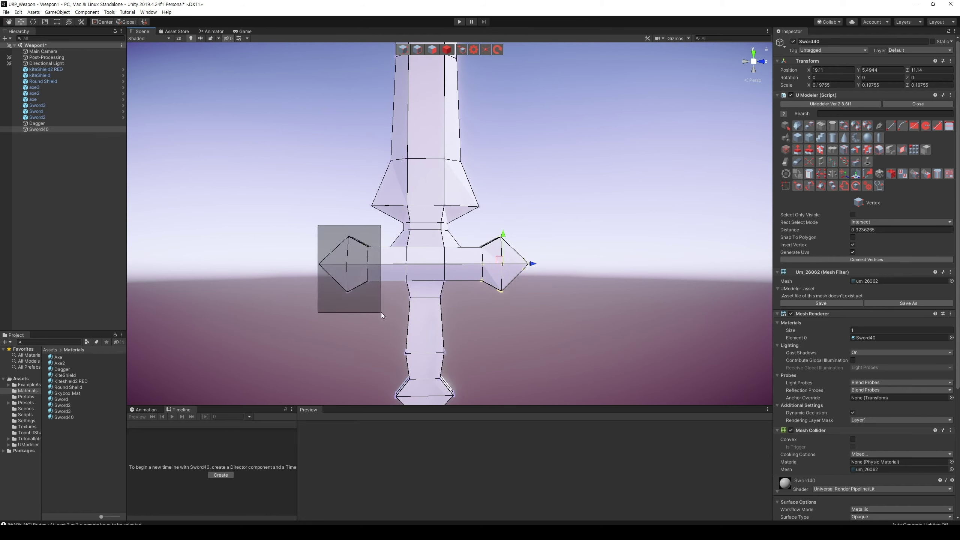
{"action": "left_click_drag", "start_coordinate": [466, 288], "coordinate": [382, 240]}
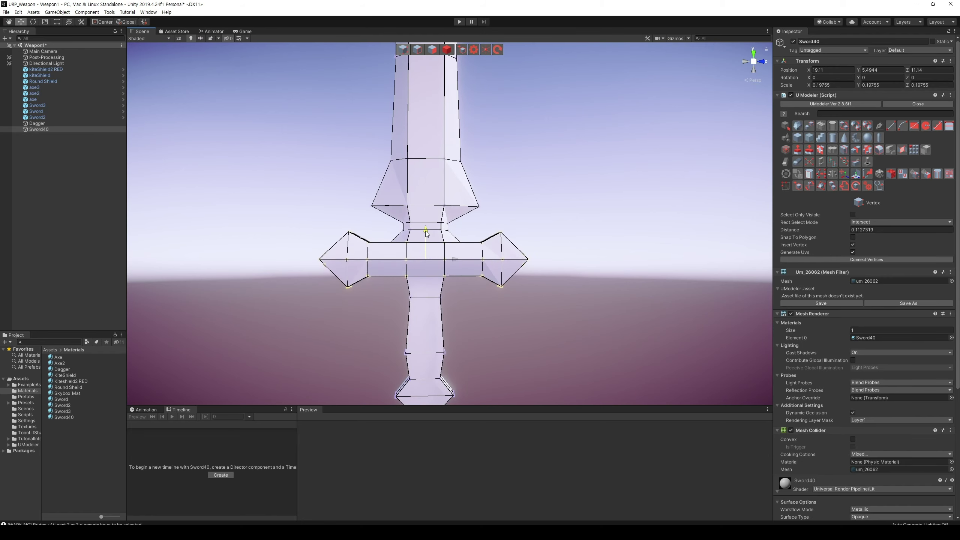
{"action": "mouse_move", "coordinate": [509, 270]}
{"action": "middle_mouse_down"}
{"action": "mouse_move", "coordinate": [505, 296]}
{"action": "mouse_move", "coordinate": [506, 279]}
{"action": "middle_mouse_up"}
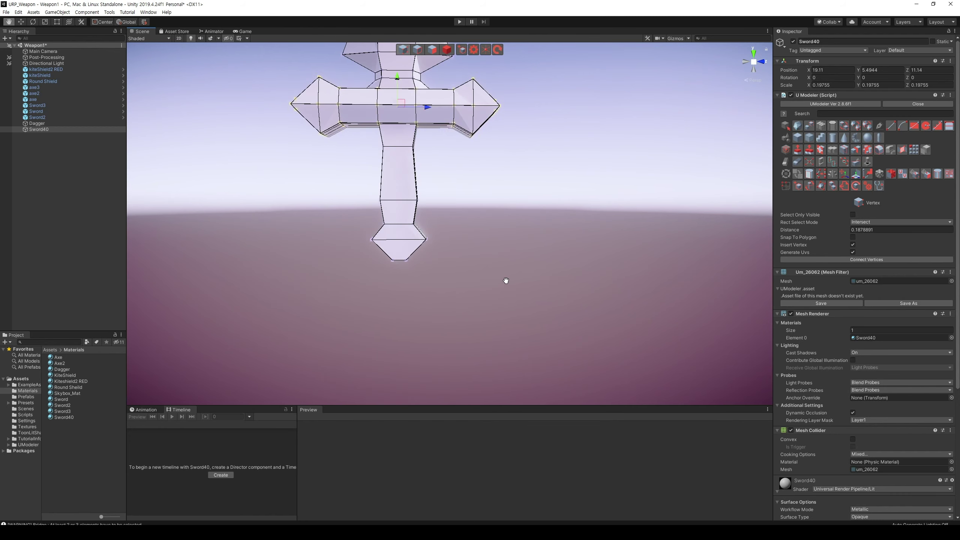
{"action": "mouse_move", "coordinate": [472, 295]}
{"action": "left_mouse_down"}
{"action": "mouse_move", "coordinate": [355, 197]}
{"action": "mouse_move", "coordinate": [402, 217]}
{"action": "mouse_move", "coordinate": [344, 213]}
{"action": "mouse_move", "coordinate": [570, 206]}
{"action": "left_mouse_up"}
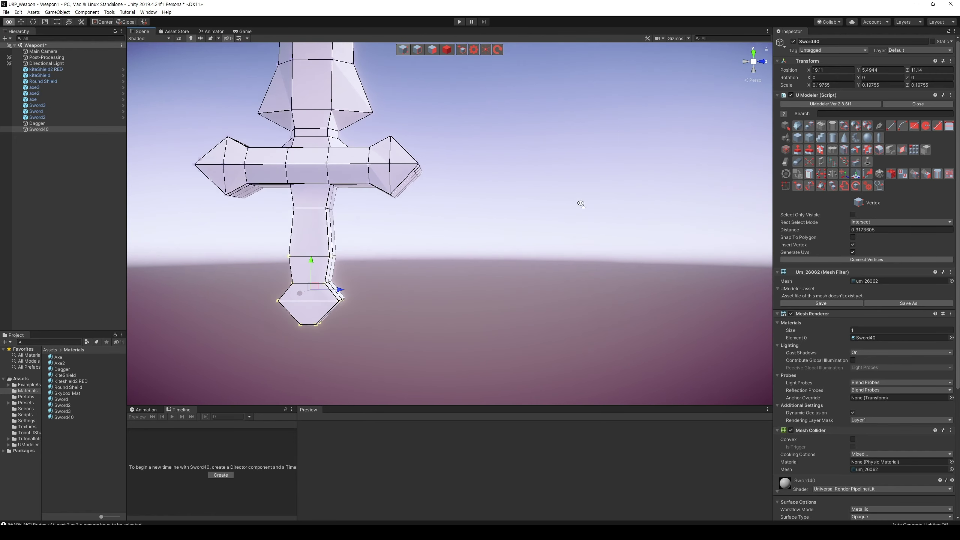
Slice a vertical edge loop down the sword's centre and select its edges
{"action": "scroll", "coordinate": [573, 206], "scroll_direction": "up", "scroll_amount": 3}
{"action": "left_click", "coordinate": [830, 150]}
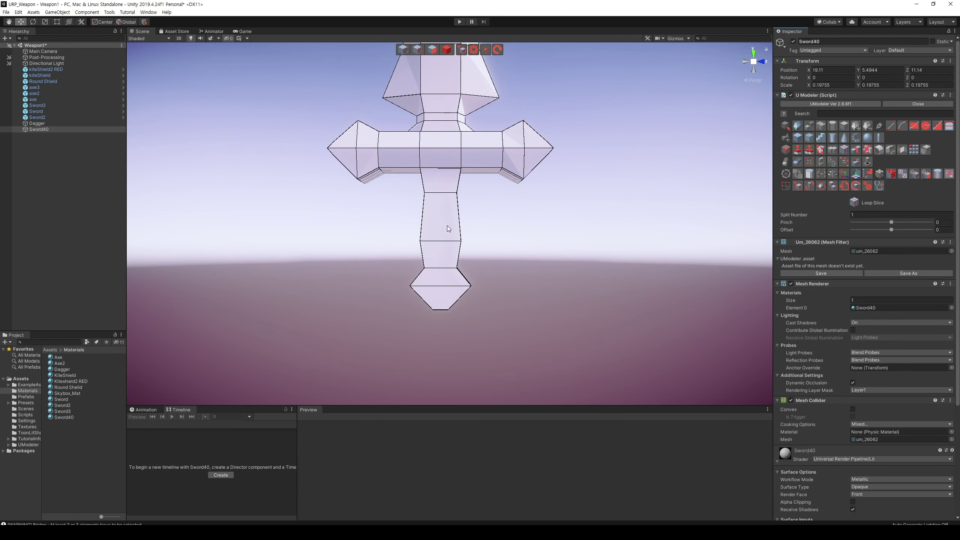
{"action": "left_click", "coordinate": [441, 231]}
{"action": "left_click", "coordinate": [432, 55]}
{"action": "left_click_drag", "start_coordinate": [525, 129], "coordinate": [478, 160], "text": "alt"}
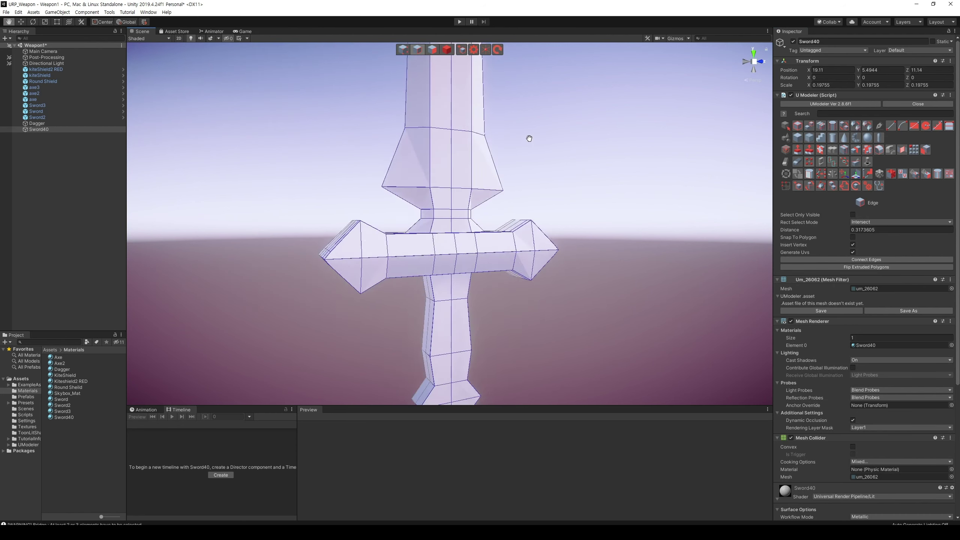
{"action": "left_click", "coordinate": [412, 183]}
{"action": "left_click", "coordinate": [408, 264], "text": "shift"}
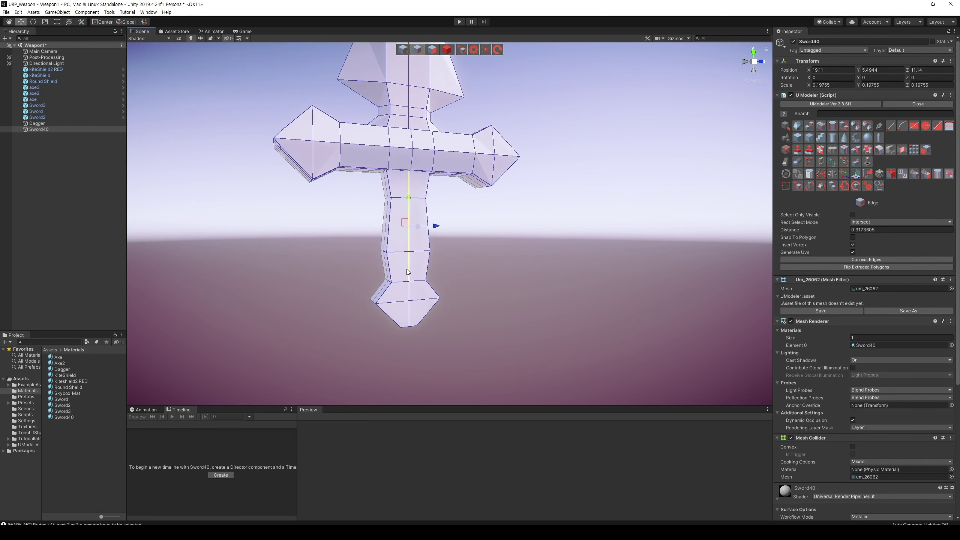
{"action": "left_click", "coordinate": [407, 294], "text": "shift"}
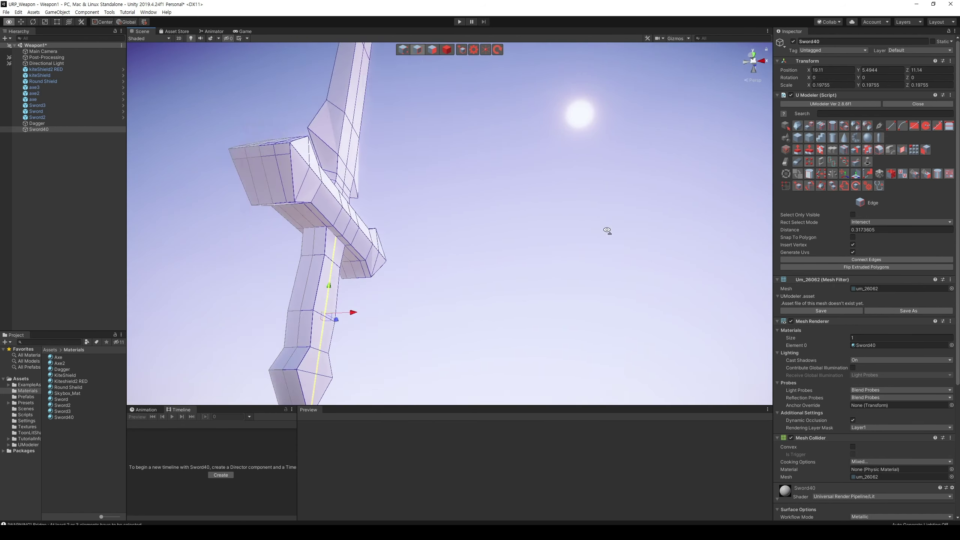
Select the grip edge runs, offset them along X into new loops, and save Weapon1
{"action": "left_click_drag", "start_coordinate": [407, 311], "coordinate": [494, 265], "text": "alt"}
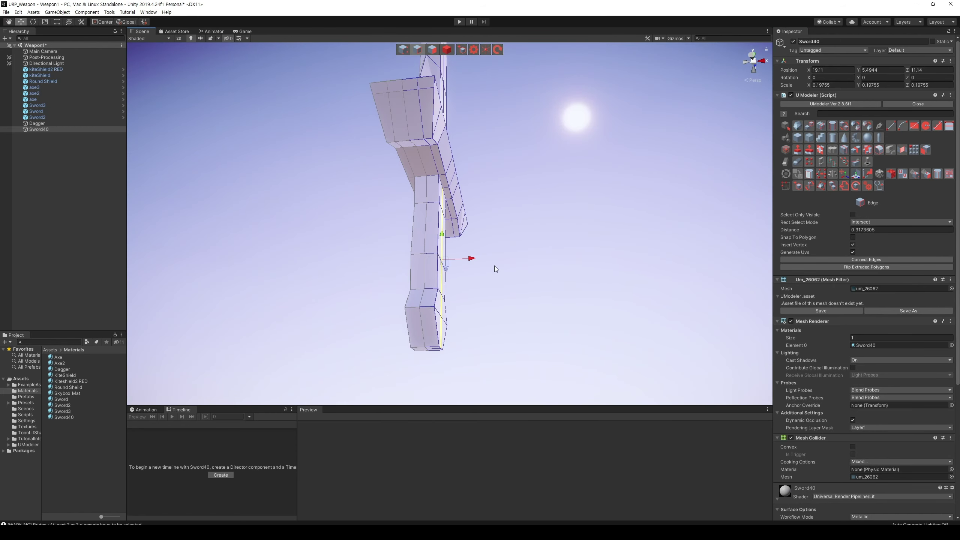
{"action": "left_click", "coordinate": [438, 191]}
{"action": "left_click", "coordinate": [438, 229], "text": "shift"}
{"action": "left_click", "coordinate": [439, 275], "text": "shift"}
{"action": "left_click", "coordinate": [438, 318], "text": "shift"}
{"action": "left_click_drag", "start_coordinate": [439, 317], "coordinate": [316, 304], "text": "alt"}
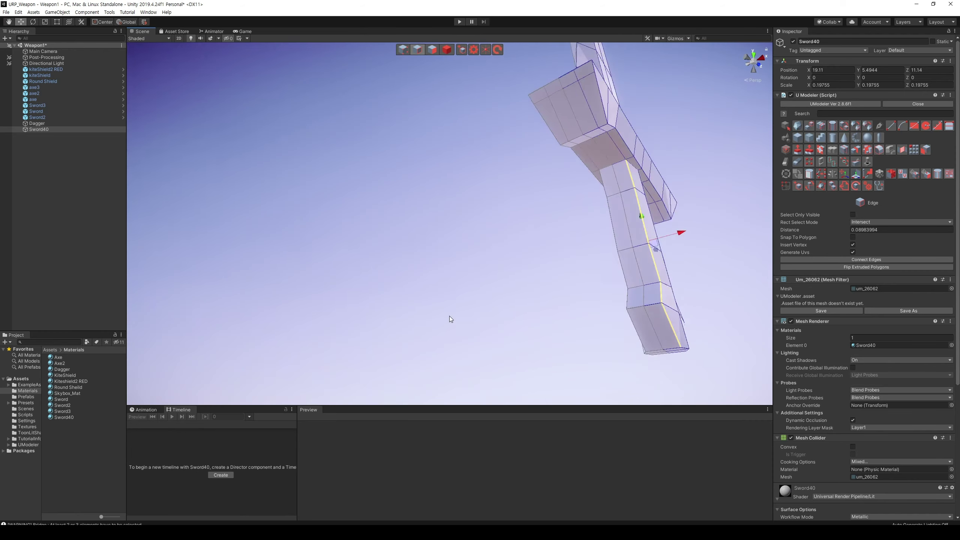
{"action": "scroll", "coordinate": [323, 293], "scroll_direction": "up", "scroll_amount": 5}
{"action": "scroll", "coordinate": [323, 294], "scroll_direction": "down", "scroll_amount": 5}
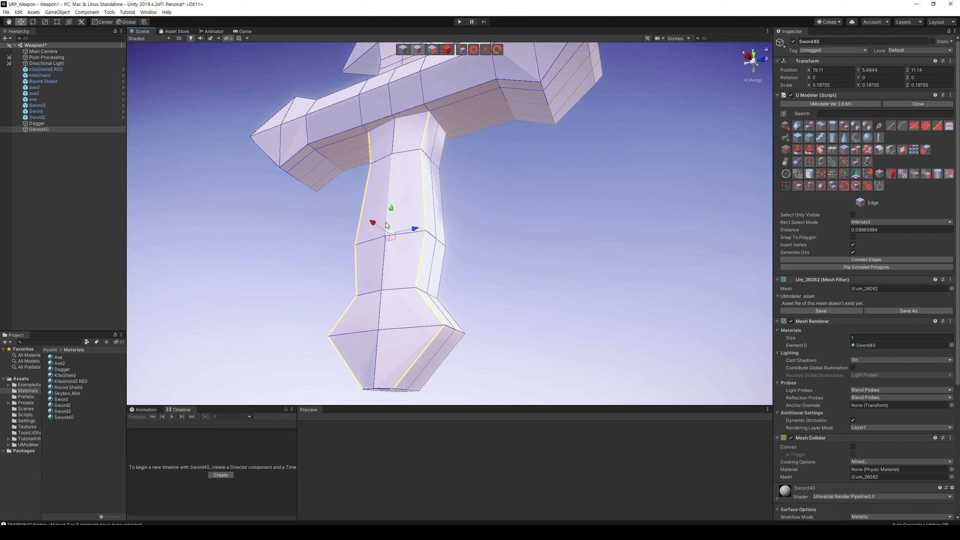
{"action": "left_click_drag", "start_coordinate": [365, 225], "coordinate": [377, 229]}
{"action": "left_click_drag", "start_coordinate": [472, 243], "coordinate": [591, 308], "text": "alt"}
{"action": "scroll", "coordinate": [518, 272], "scroll_direction": "down", "scroll_amount": 5}
{"action": "key", "text": "ctrl+s"}
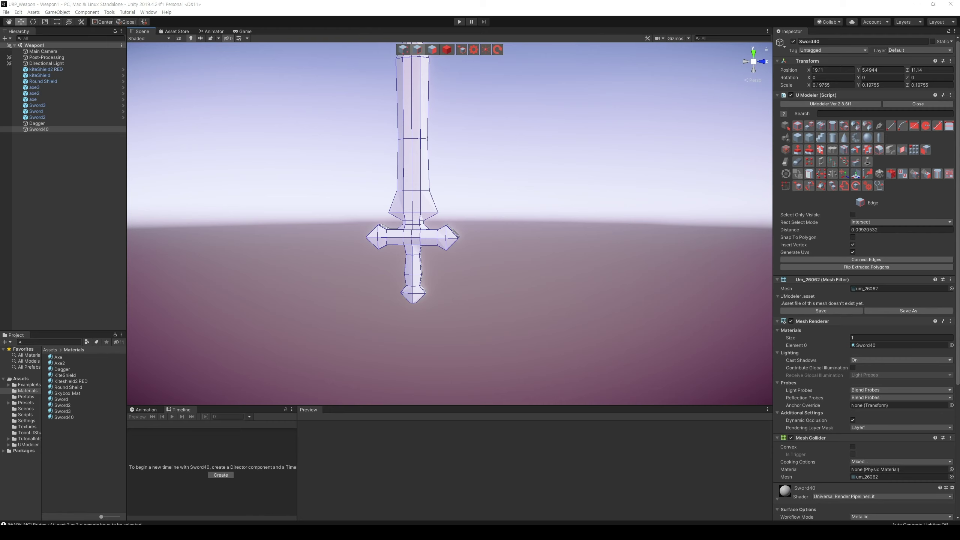
Frame Sword40, box-select the blade-tip vertices and move them along Y
{"action": "scroll", "coordinate": [540, 235], "scroll_direction": "down", "scroll_amount": 3}
{"action": "scroll", "coordinate": [553, 199], "scroll_direction": "down", "scroll_amount": 2}
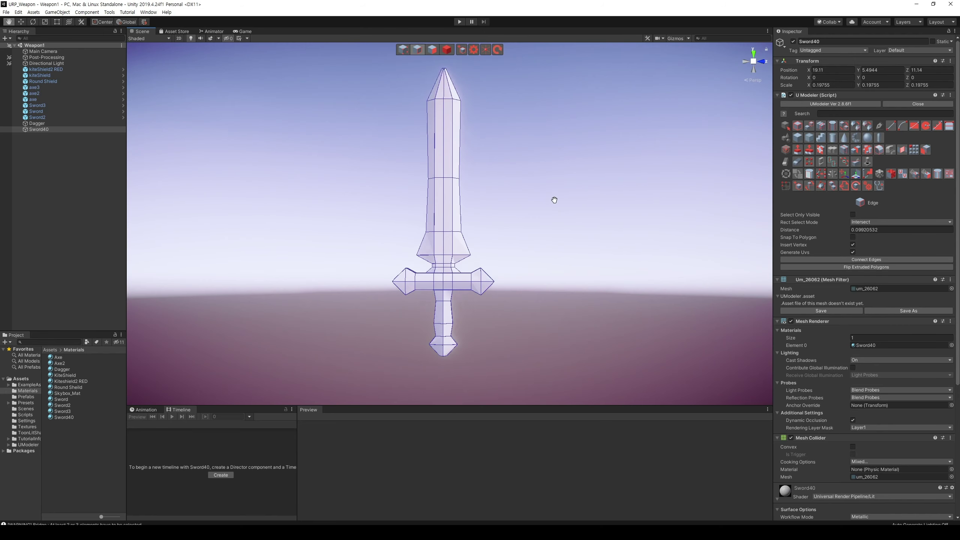
{"action": "scroll", "coordinate": [557, 208], "scroll_direction": "down", "scroll_amount": 2}
{"action": "scroll", "coordinate": [544, 224], "scroll_direction": "down", "scroll_amount": 1}
{"action": "scroll", "coordinate": [544, 224], "scroll_direction": "up", "scroll_amount": 1}
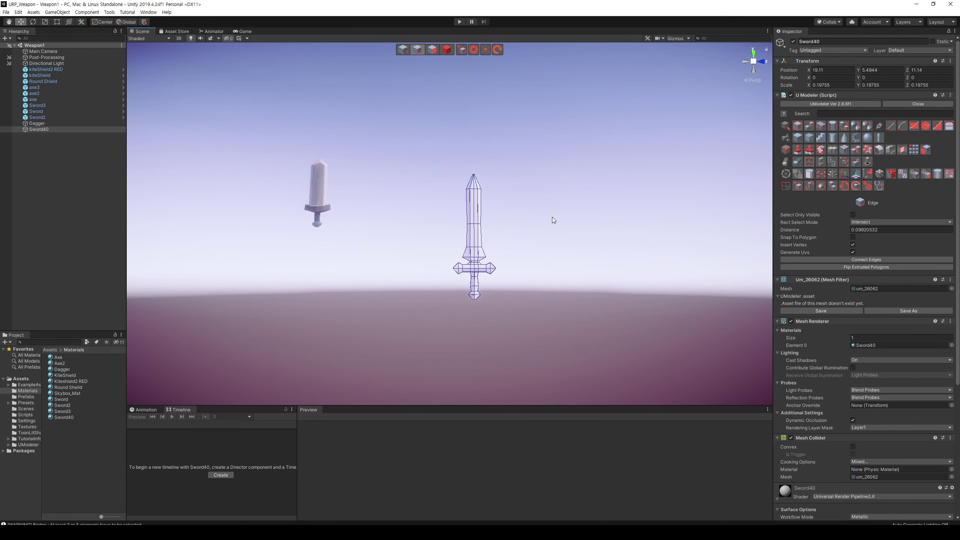
{"action": "scroll", "coordinate": [552, 217], "scroll_direction": "up", "scroll_amount": 1}
{"action": "scroll", "coordinate": [554, 228], "scroll_direction": "up", "scroll_amount": 2}
{"action": "scroll", "coordinate": [545, 229], "scroll_direction": "down", "scroll_amount": 2}
{"action": "scroll", "coordinate": [518, 238], "scroll_direction": "down", "scroll_amount": 2}
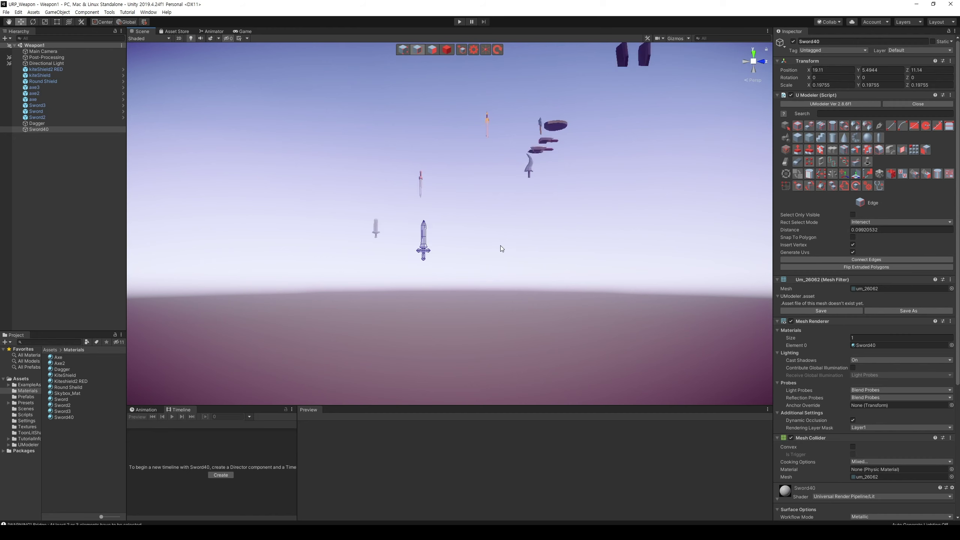
{"action": "scroll", "coordinate": [488, 249], "scroll_direction": "up", "scroll_amount": 3}
{"action": "middle_click_drag", "start_coordinate": [477, 253], "coordinate": [468, 286]}
{"action": "key", "text": "f"}
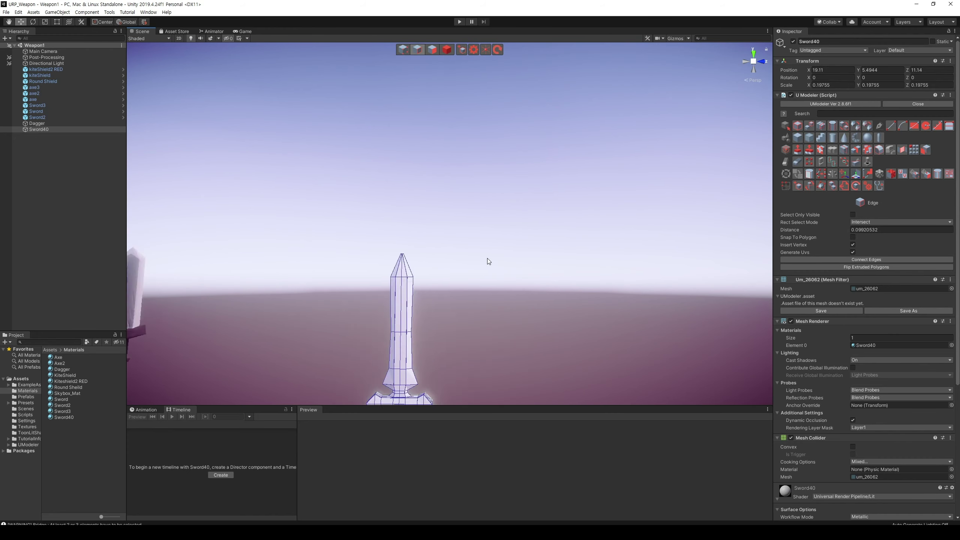
{"action": "key", "text": "1"}
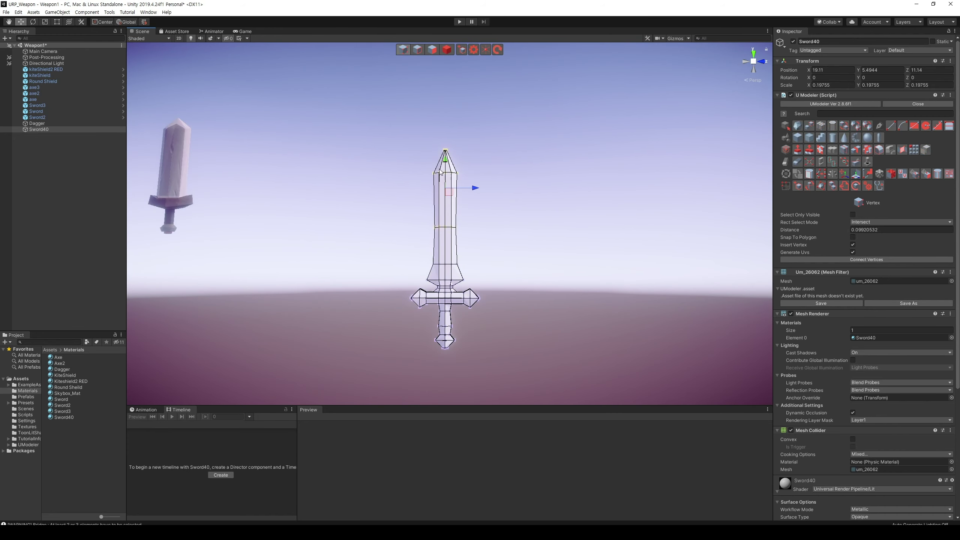
{"action": "left_click_drag", "start_coordinate": [413, 129], "coordinate": [472, 182]}
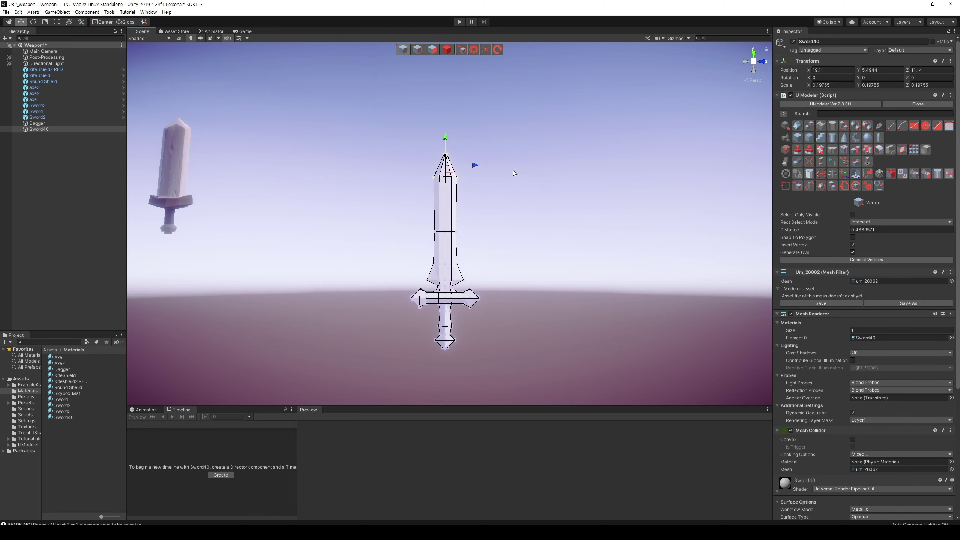
{"action": "mouse_move", "coordinate": [447, 138]}
{"action": "left_mouse_down"}
{"action": "mouse_move", "coordinate": [375, 188]}
{"action": "mouse_move", "coordinate": [333, 192]}
{"action": "mouse_move", "coordinate": [394, 315]}
{"action": "mouse_move", "coordinate": [368, 355]}
{"action": "mouse_move", "coordinate": [318, 86]}
{"action": "mouse_move", "coordinate": [420, 150]}
{"action": "left_mouse_up"}
{"action": "scroll", "coordinate": [360, 183], "scroll_direction": "up", "scroll_amount": 5}
Select blade and crossguard vertices and inspect them from several angles
{"action": "scroll", "coordinate": [420, 150], "scroll_direction": "up", "scroll_amount": 5}
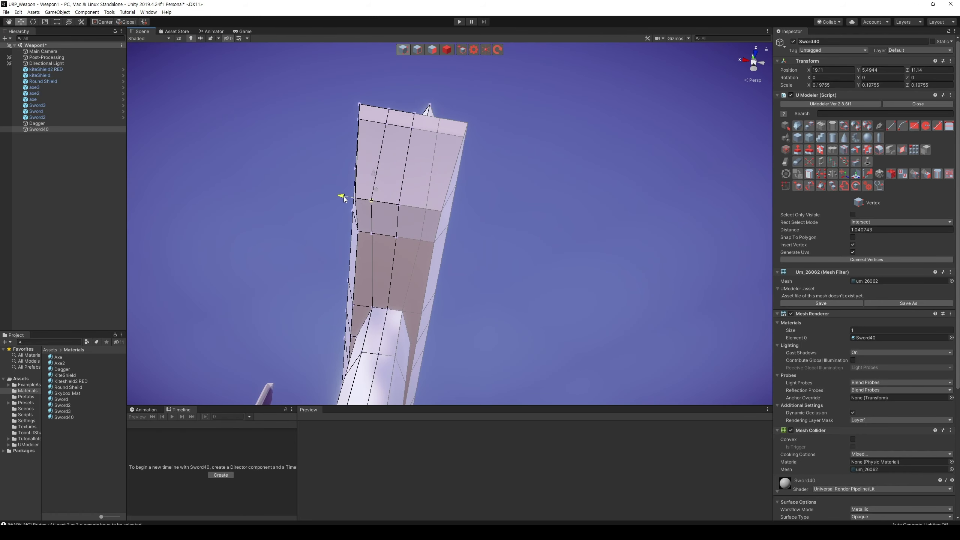
{"action": "left_click", "coordinate": [373, 232]}
{"action": "left_click", "coordinate": [378, 233]}
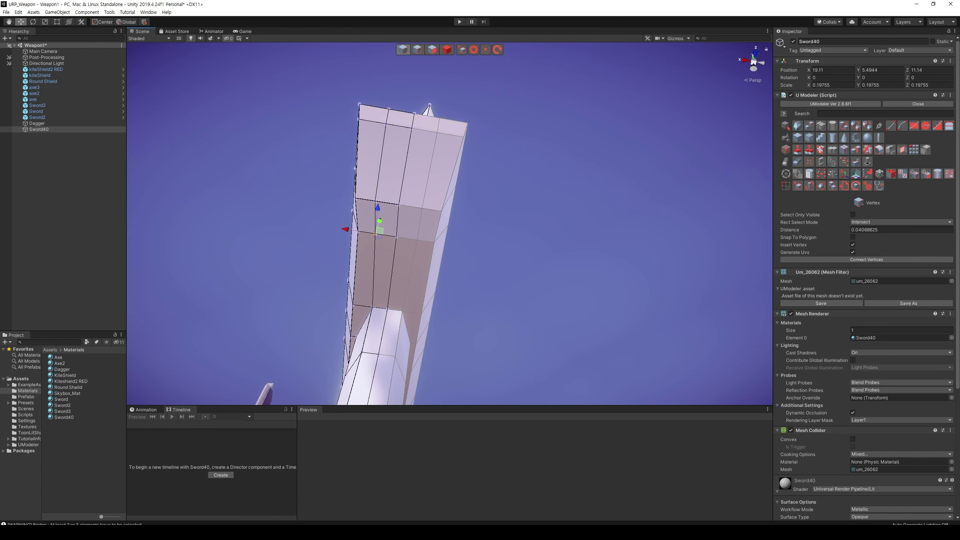
{"action": "mouse_move", "coordinate": [495, 262]}
{"action": "left_mouse_down", "text": "alt"}
{"action": "mouse_move", "coordinate": [610, 291]}
{"action": "mouse_move", "coordinate": [609, 280]}
{"action": "left_mouse_up", "text": "alt"}
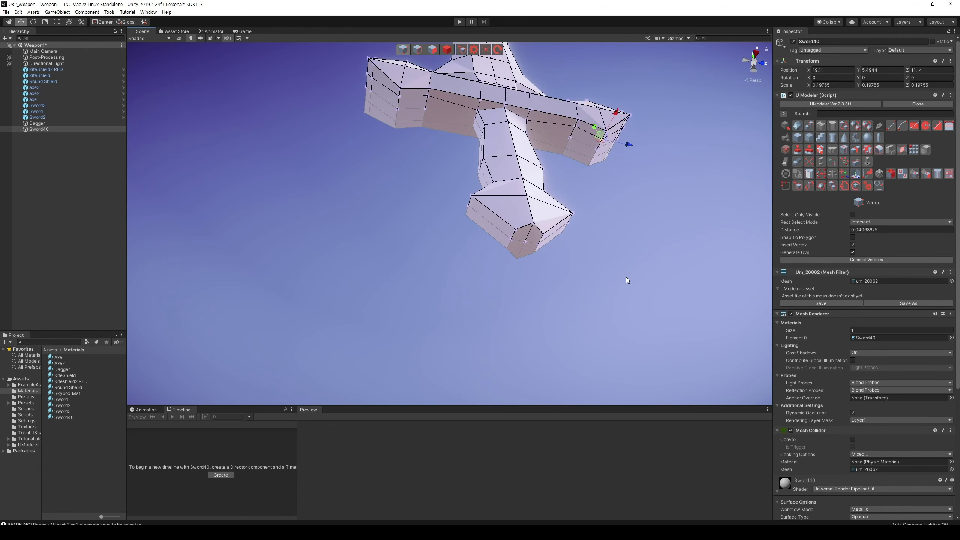
{"action": "left_click", "coordinate": [398, 99], "text": "shift"}
{"action": "left_click", "coordinate": [429, 89], "text": "shift"}
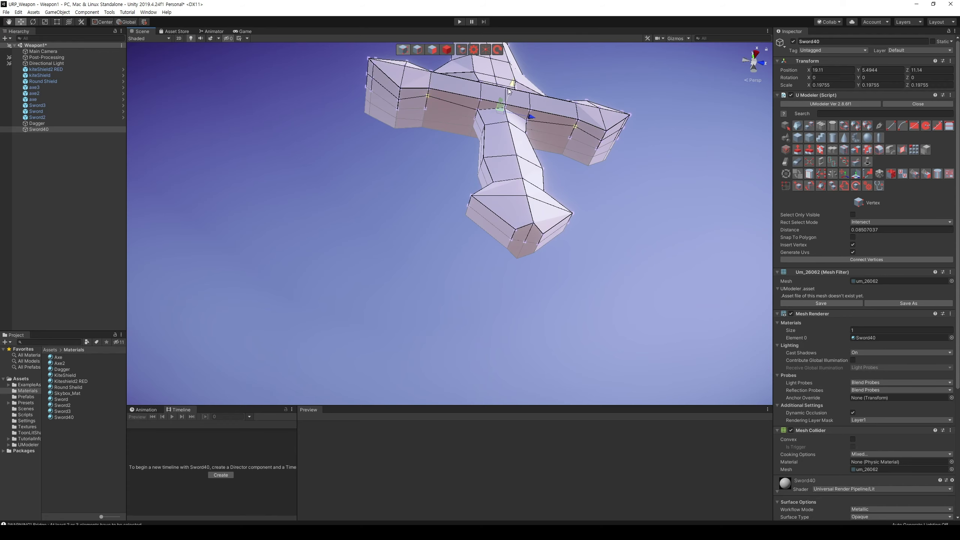
{"action": "mouse_move", "coordinate": [428, 89]}
{"action": "left_mouse_down", "text": "alt"}
{"action": "mouse_move", "coordinate": [630, 172]}
{"action": "mouse_move", "coordinate": [468, 350]}
{"action": "mouse_move", "coordinate": [601, 353]}
{"action": "mouse_move", "coordinate": [437, 337]}
{"action": "mouse_move", "coordinate": [580, 289]}
{"action": "mouse_move", "coordinate": [619, 266]}
{"action": "mouse_move", "coordinate": [587, 275]}
{"action": "mouse_move", "coordinate": [589, 264]}
{"action": "mouse_move", "coordinate": [568, 303]}
{"action": "mouse_move", "coordinate": [528, 296]}
{"action": "mouse_move", "coordinate": [530, 274]}
{"action": "mouse_move", "coordinate": [406, 140]}
{"action": "left_mouse_up", "text": "alt"}
{"action": "scroll", "coordinate": [588, 262], "scroll_direction": "up", "scroll_amount": 5}
In Edge mode, select crossguard edges, including where the blade meets the crossguard, and frame them
{"action": "left_click", "coordinate": [417, 50]}
{"action": "left_click_drag", "start_coordinate": [417, 49], "coordinate": [457, 185], "text": "alt"}
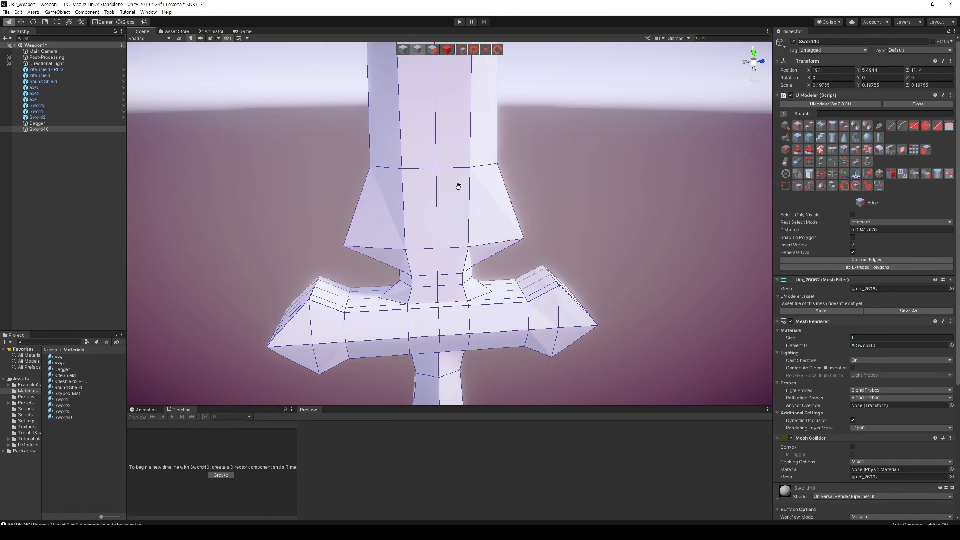
{"action": "left_click", "coordinate": [435, 300]}
{"action": "middle_click_drag", "start_coordinate": [570, 311], "coordinate": [583, 242]}
{"action": "key", "text": "f"}
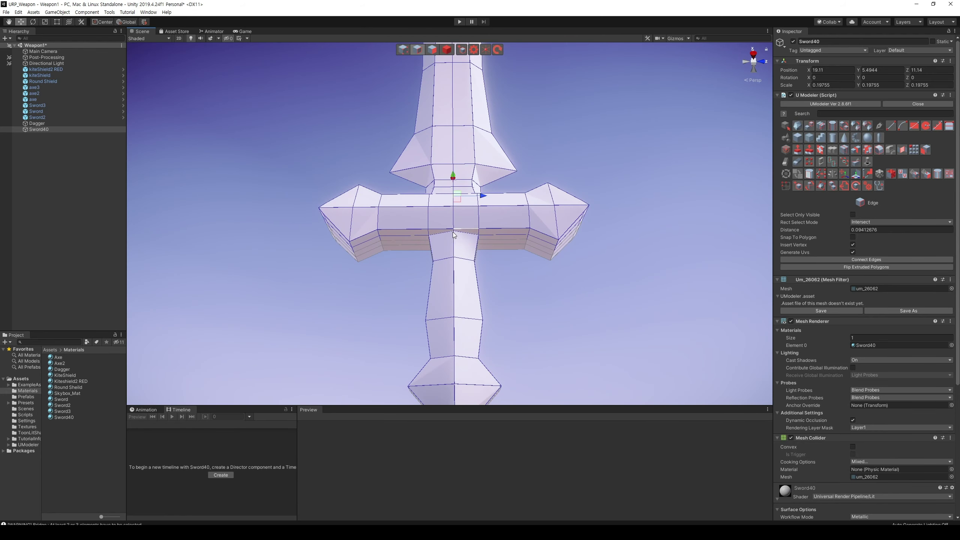
{"action": "scroll", "coordinate": [486, 245], "scroll_direction": "down", "scroll_amount": 5}
{"action": "key", "text": "f"}
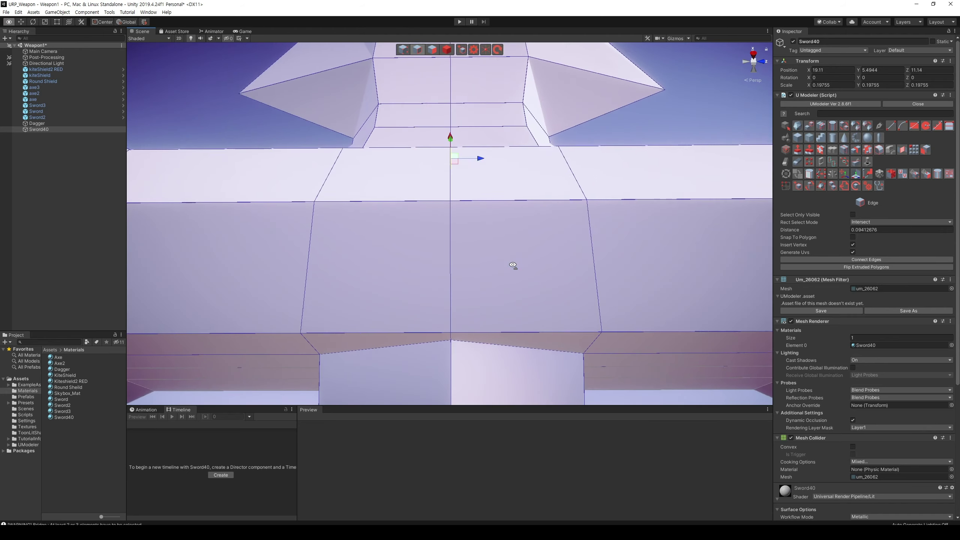
{"action": "scroll", "coordinate": [486, 299], "scroll_direction": "down", "scroll_amount": 5}
{"action": "mouse_move", "coordinate": [486, 299]}
{"action": "middle_mouse_down"}
{"action": "mouse_move", "coordinate": [509, 287]}
{"action": "mouse_move", "coordinate": [506, 253]}
{"action": "middle_mouse_up"}
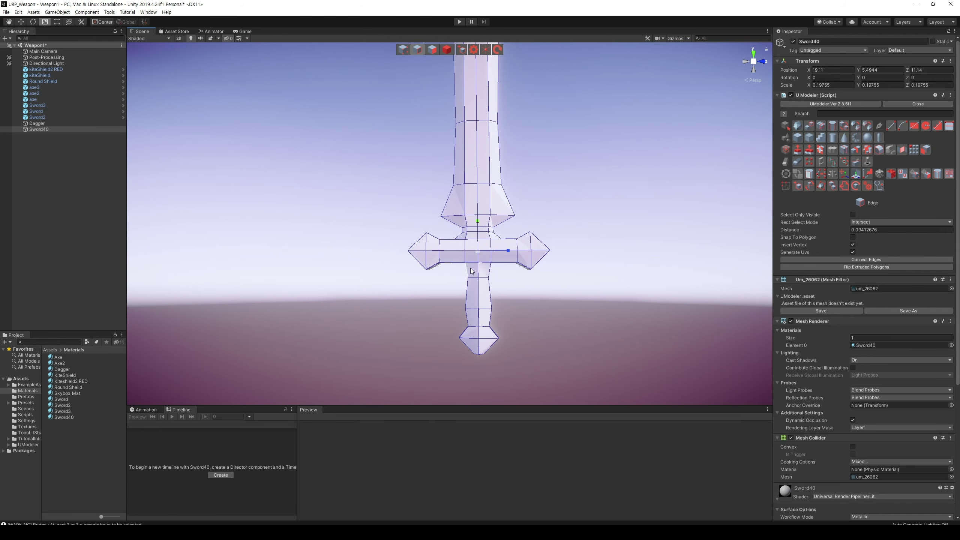
{"action": "left_click", "coordinate": [479, 216]}
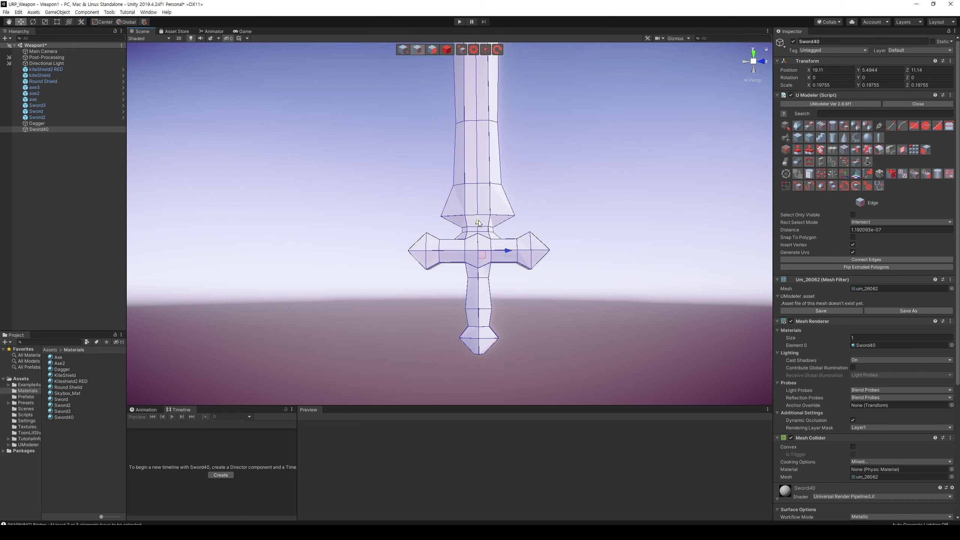
{"action": "middle_click_drag", "start_coordinate": [588, 254], "coordinate": [591, 271]}
{"action": "scroll", "coordinate": [590, 271], "scroll_direction": "up", "scroll_amount": 5}
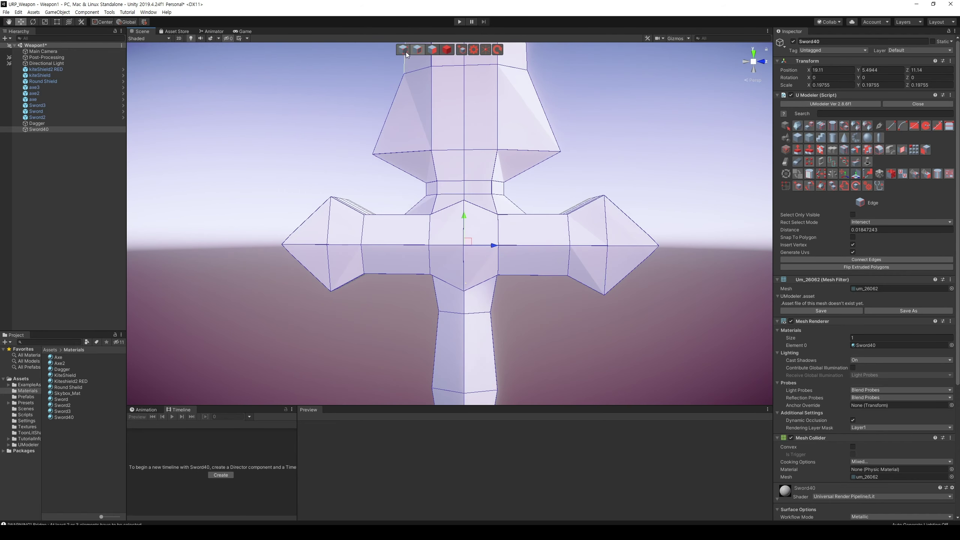
View the crossguard from below and the side, then select its left tip edge in Edge mode
{"action": "key", "text": "1"}
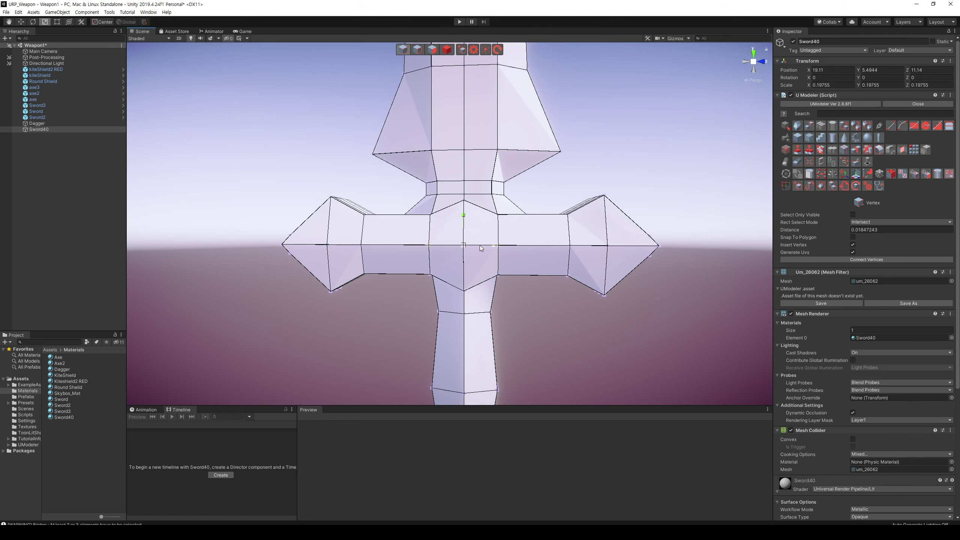
{"action": "middle_click_drag", "start_coordinate": [489, 244], "coordinate": [578, 301]}
{"action": "mouse_move", "coordinate": [578, 302]}
{"action": "left_mouse_down", "text": "alt"}
{"action": "mouse_move", "coordinate": [467, 311]}
{"action": "mouse_move", "coordinate": [509, 313]}
{"action": "left_mouse_up", "text": "alt"}
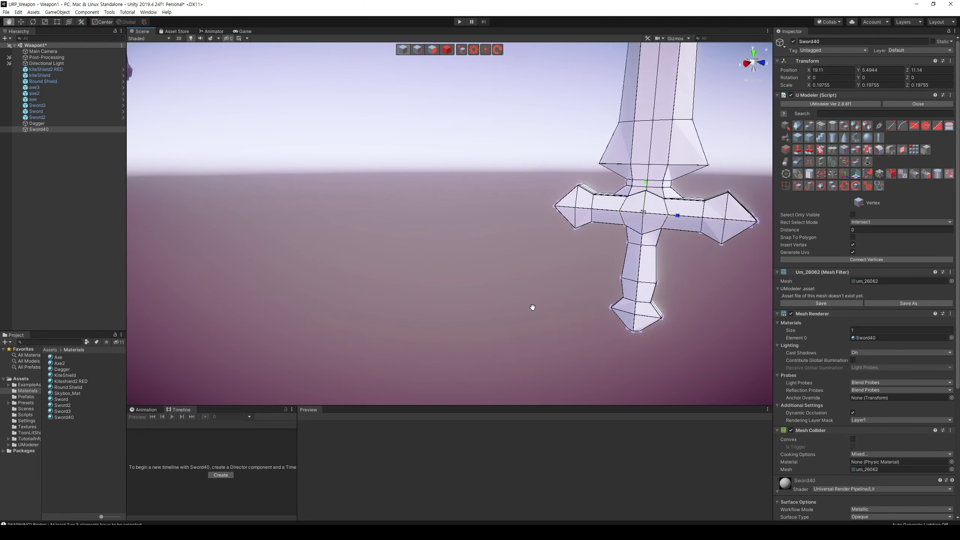
{"action": "mouse_move", "coordinate": [508, 313]}
{"action": "left_mouse_down", "text": "alt"}
{"action": "mouse_move", "coordinate": [590, 299]}
{"action": "mouse_move", "coordinate": [559, 300]}
{"action": "left_mouse_up", "text": "alt"}
{"action": "scroll", "coordinate": [560, 302], "scroll_direction": "up", "scroll_amount": 2}
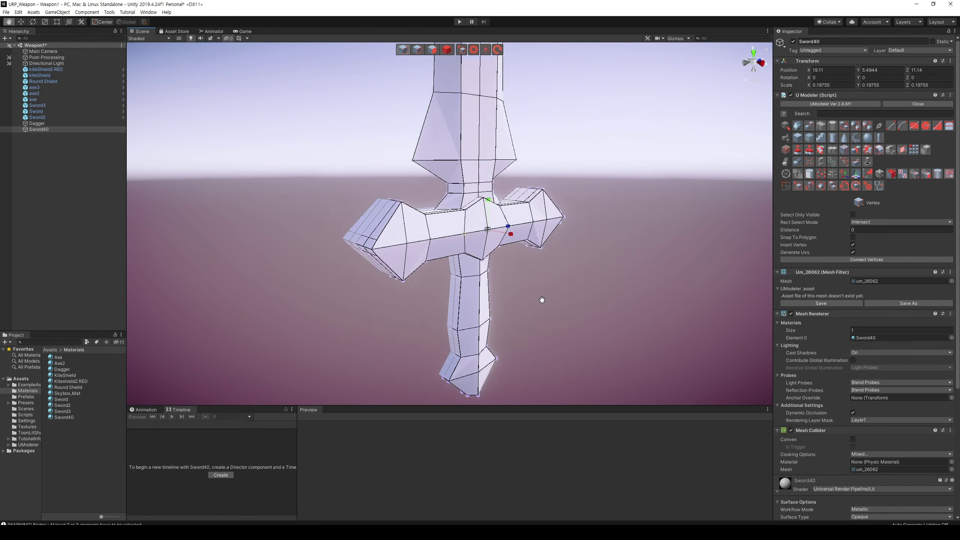
{"action": "middle_click_drag", "start_coordinate": [542, 300], "coordinate": [289, 214]}
{"action": "scroll", "coordinate": [300, 256], "scroll_direction": "down", "scroll_amount": 2}
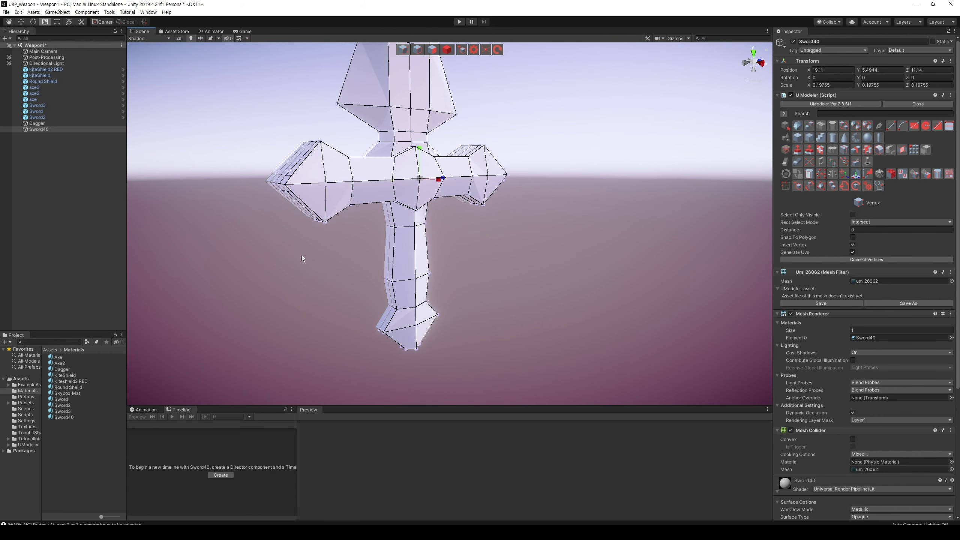
{"action": "left_click_drag", "start_coordinate": [301, 256], "coordinate": [309, 257], "text": "alt"}
{"action": "mouse_move", "coordinate": [309, 257]}
{"action": "middle_mouse_down"}
{"action": "mouse_move", "coordinate": [328, 268]}
{"action": "mouse_move", "coordinate": [439, 239]}
{"action": "middle_mouse_up"}
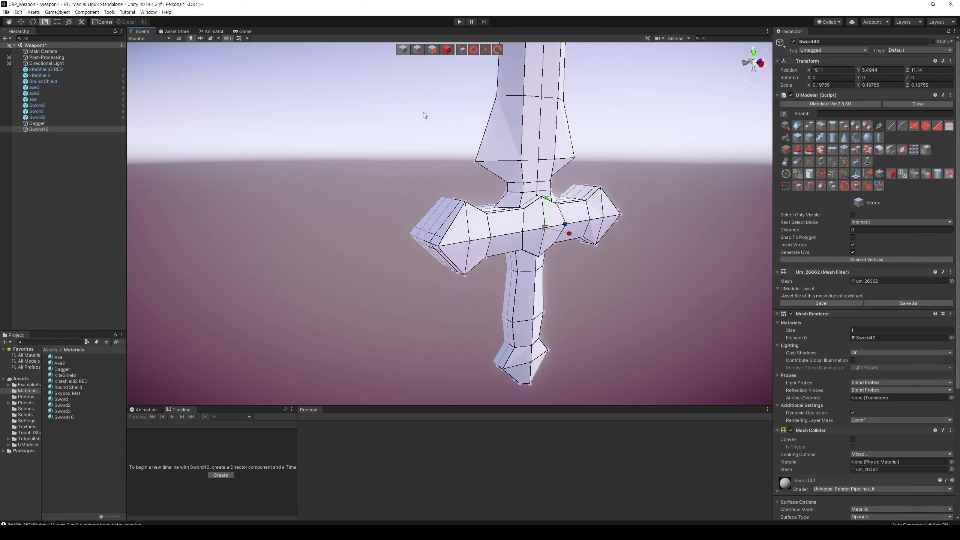
{"action": "key", "text": "2"}
{"action": "left_click", "coordinate": [439, 237]}
Select the edges at both crossguard tips, then orbit out to a front view of the whole sword
{"action": "left_click_drag", "start_coordinate": [433, 237], "coordinate": [403, 271], "text": "alt"}
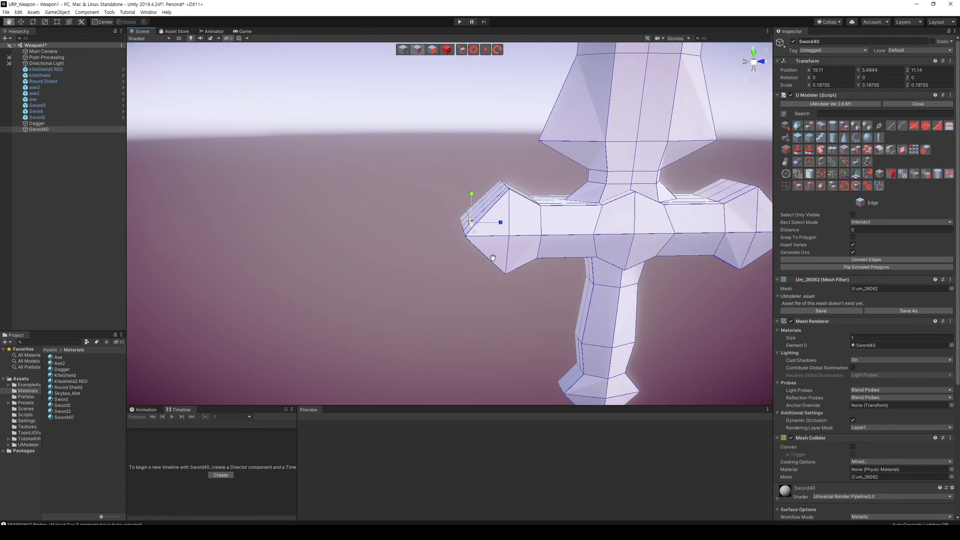
{"action": "left_click", "coordinate": [431, 266], "text": "shift"}
{"action": "left_click", "coordinate": [432, 266], "text": "shift"}
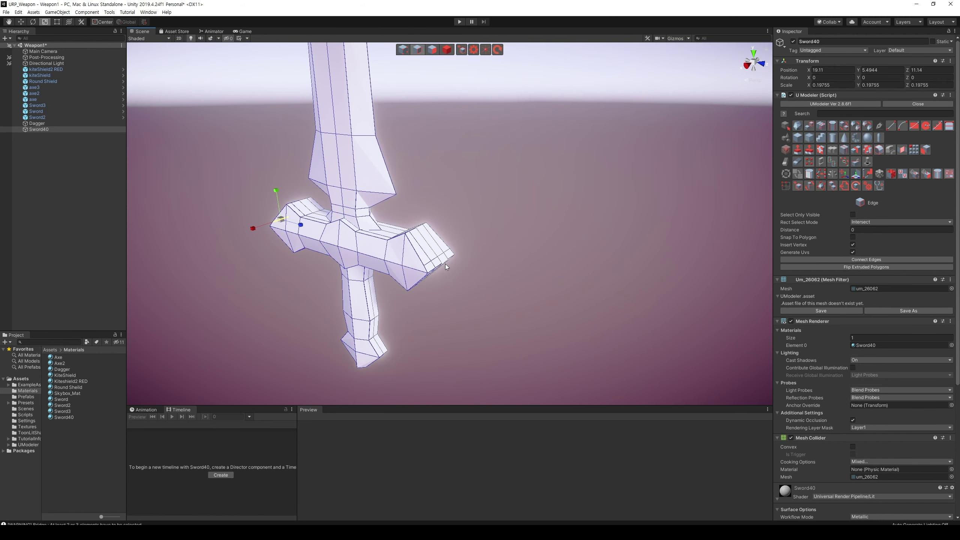
{"action": "left_click", "coordinate": [433, 261], "text": "shift"}
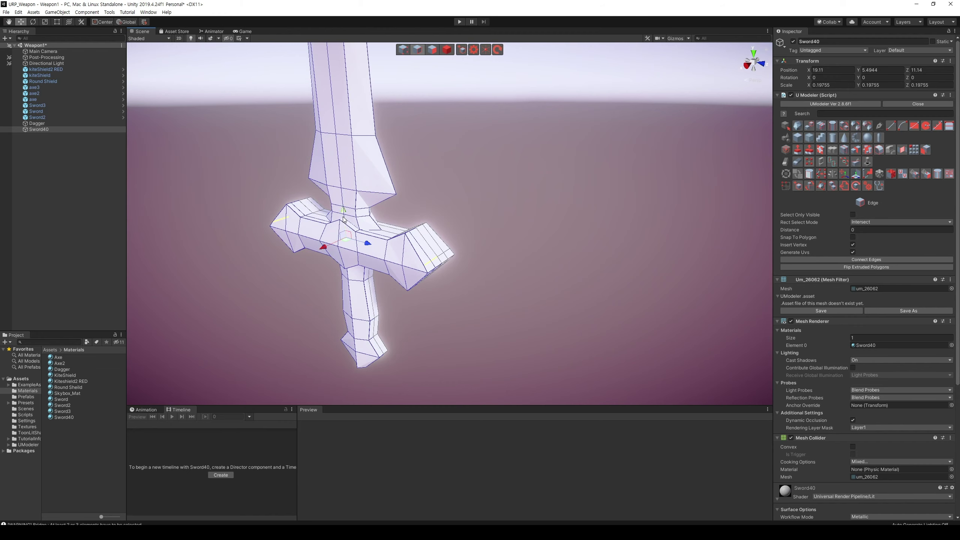
{"action": "mouse_move", "coordinate": [424, 239]}
{"action": "left_mouse_down", "text": "alt"}
{"action": "mouse_move", "coordinate": [567, 226]}
{"action": "mouse_move", "coordinate": [596, 172]}
{"action": "mouse_move", "coordinate": [570, 199]}
{"action": "left_mouse_up", "text": "alt"}
{"action": "left_click", "coordinate": [517, 180]}
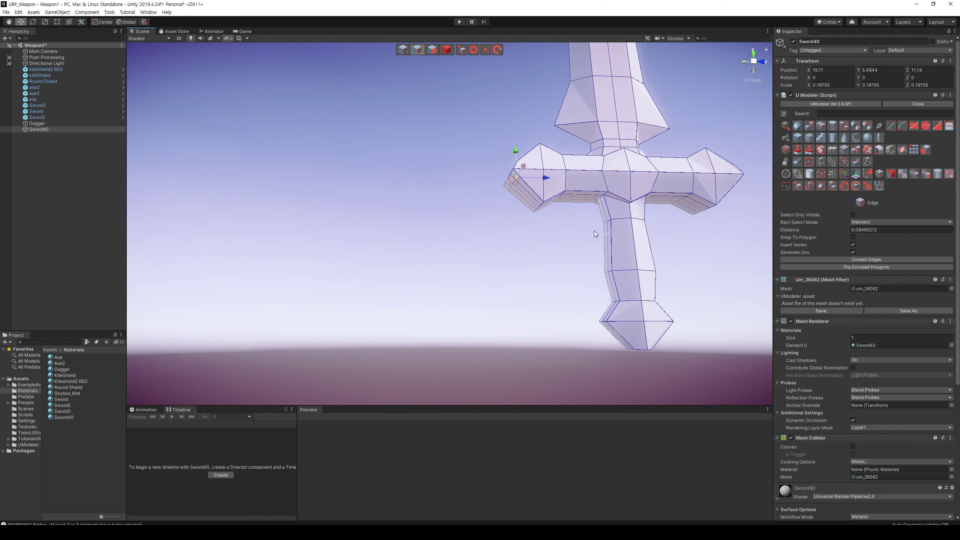
{"action": "left_click_drag", "start_coordinate": [516, 177], "coordinate": [668, 268], "text": "alt"}
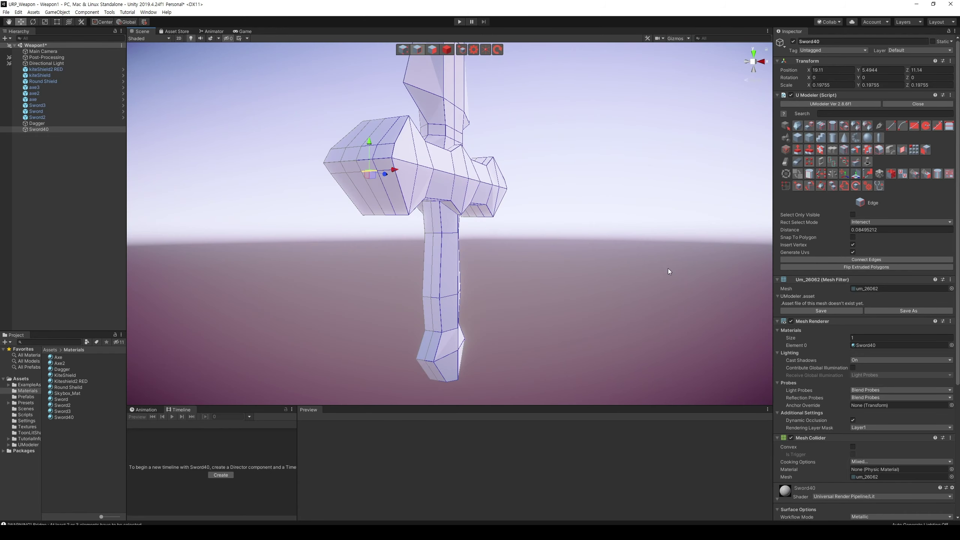
{"action": "mouse_move", "coordinate": [370, 174]}
{"action": "left_mouse_down", "text": "alt"}
{"action": "mouse_move", "coordinate": [490, 235]}
{"action": "mouse_move", "coordinate": [390, 249]}
{"action": "mouse_move", "coordinate": [349, 221]}
{"action": "mouse_move", "coordinate": [428, 234]}
{"action": "left_mouse_up", "text": "alt"}
{"action": "scroll", "coordinate": [383, 204], "scroll_direction": "up", "scroll_amount": 5}
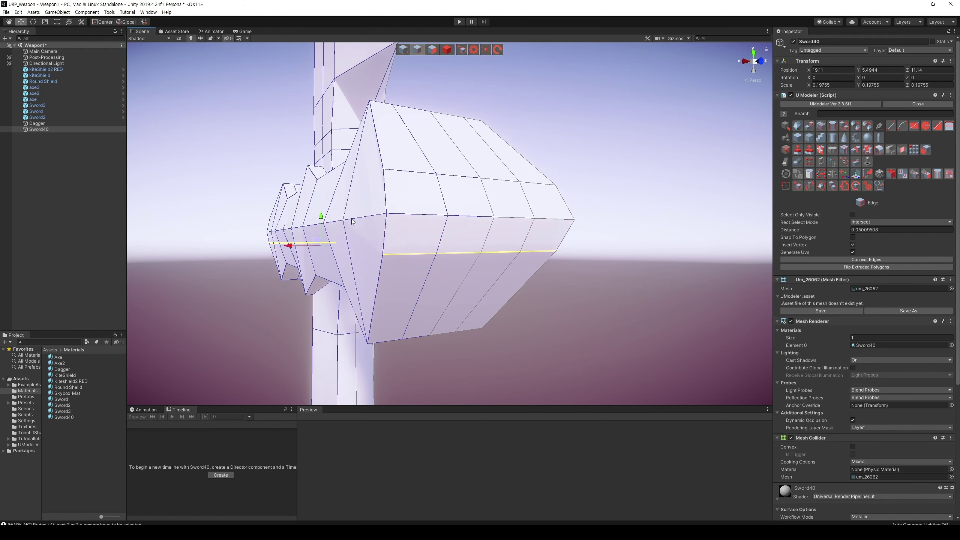
{"action": "mouse_move", "coordinate": [351, 218]}
{"action": "left_mouse_down", "text": "alt"}
{"action": "mouse_move", "coordinate": [574, 237]}
{"action": "mouse_move", "coordinate": [540, 231]}
{"action": "left_mouse_up", "text": "alt"}
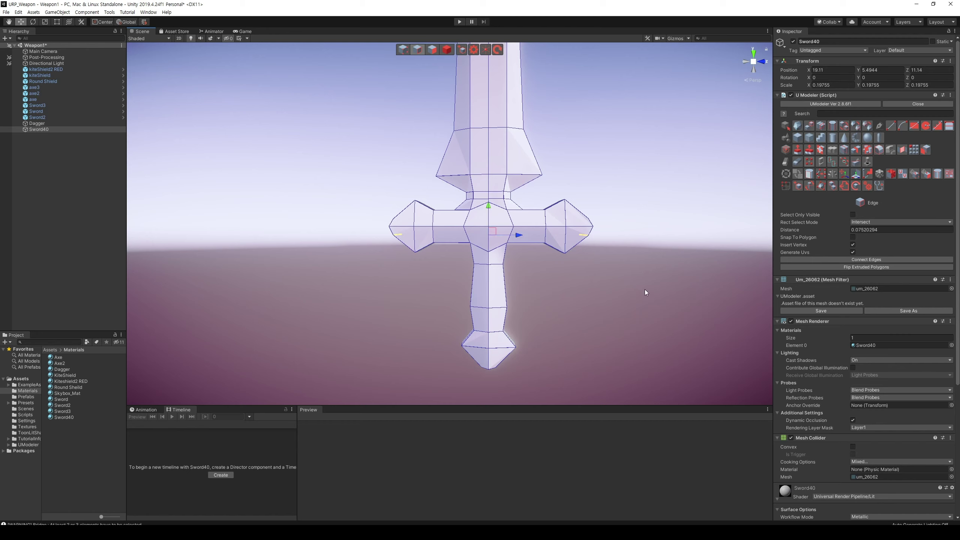
{"action": "scroll", "coordinate": [643, 286], "scroll_direction": "up", "scroll_amount": 2}
{"action": "middle_click_drag", "start_coordinate": [637, 267], "coordinate": [644, 269]}
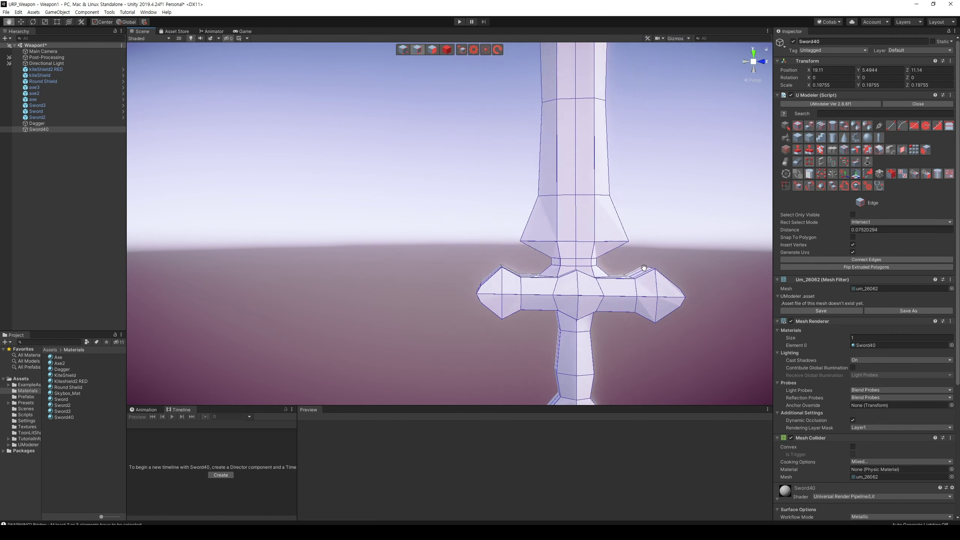
Switch to Vertex mode and select the vertex at the crossguard's right tip
{"action": "key", "text": "f"}
{"action": "key", "text": "1"}
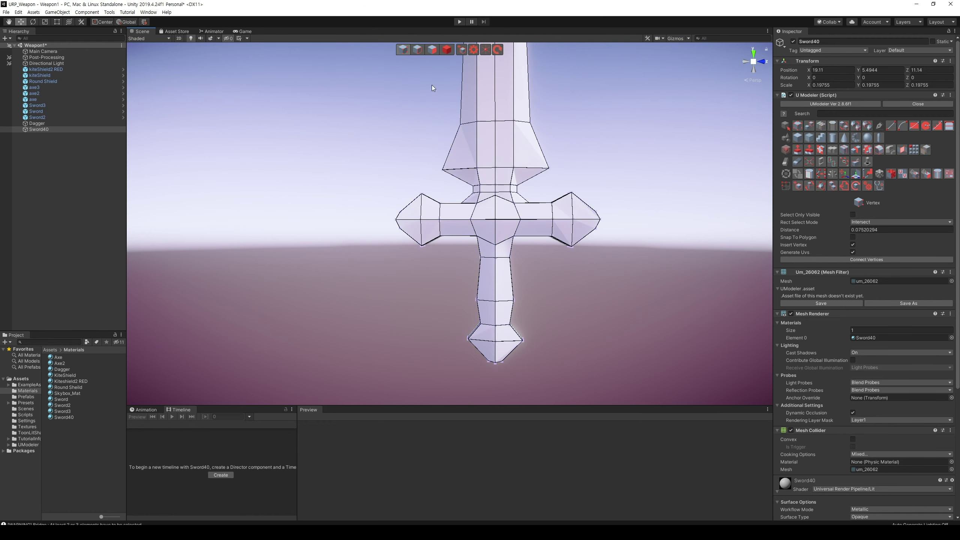
{"action": "left_click_drag", "start_coordinate": [634, 247], "coordinate": [588, 180]}
{"action": "mouse_move", "coordinate": [649, 235]}
{"action": "left_mouse_down", "text": "alt"}
{"action": "mouse_move", "coordinate": [525, 257]}
{"action": "mouse_move", "coordinate": [589, 276]}
{"action": "mouse_move", "coordinate": [483, 243]}
{"action": "left_mouse_up", "text": "alt"}
{"action": "scroll", "coordinate": [594, 254], "scroll_direction": "up", "scroll_amount": 3}
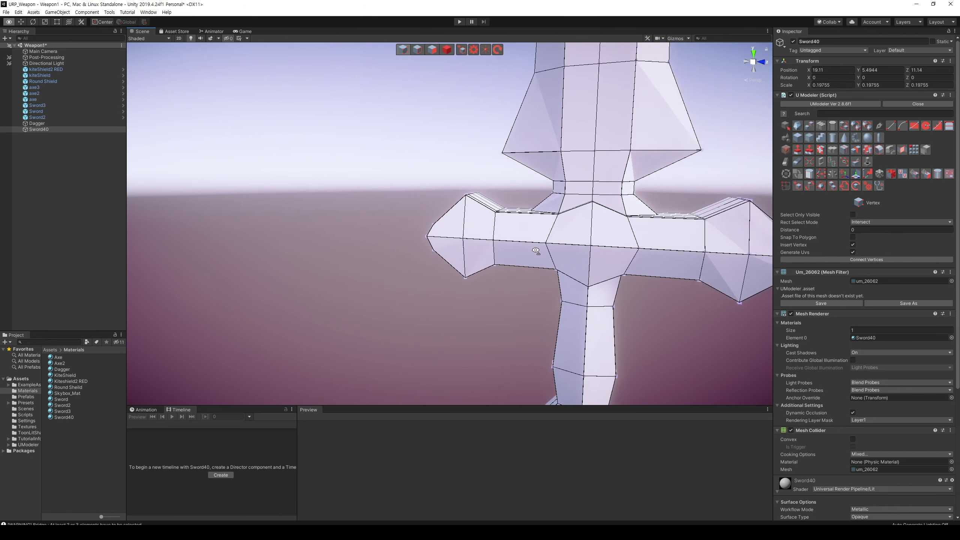
{"action": "middle_click_drag", "start_coordinate": [483, 243], "coordinate": [508, 232]}
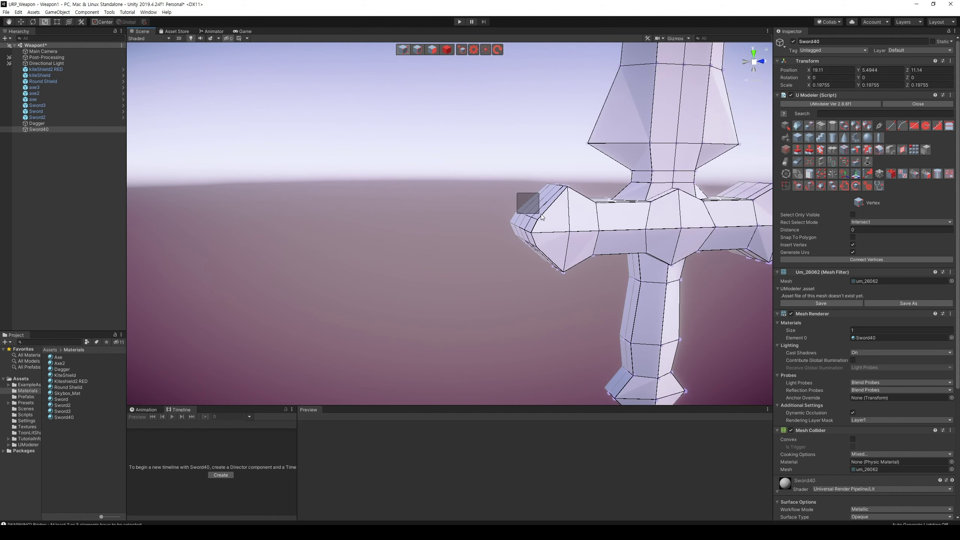
{"action": "left_click_drag", "start_coordinate": [525, 204], "coordinate": [546, 222], "text": "alt"}
Frame the crossguard and drag its top centre vertex slightly lower
{"action": "key", "text": "f"}
{"action": "middle_click_drag", "start_coordinate": [673, 239], "coordinate": [644, 237]}
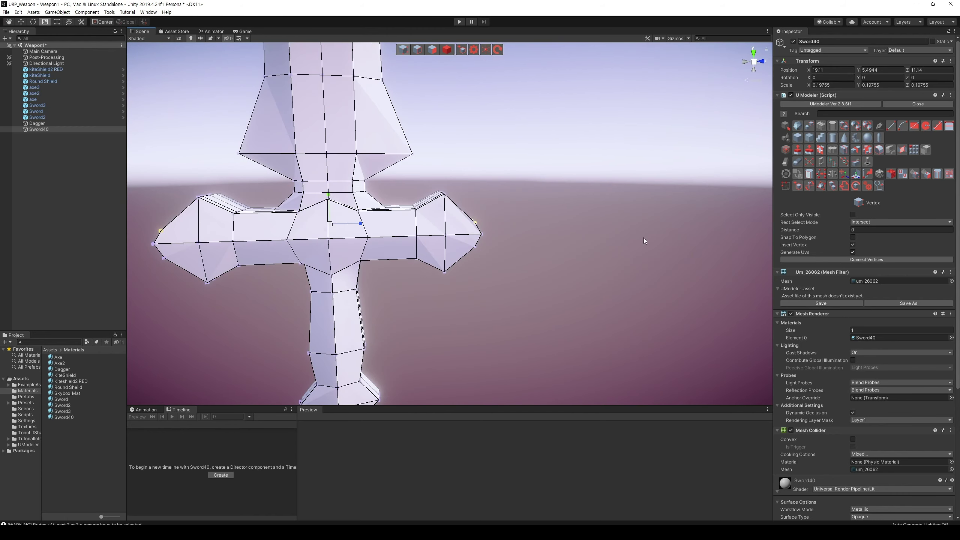
{"action": "left_click", "coordinate": [328, 188]}
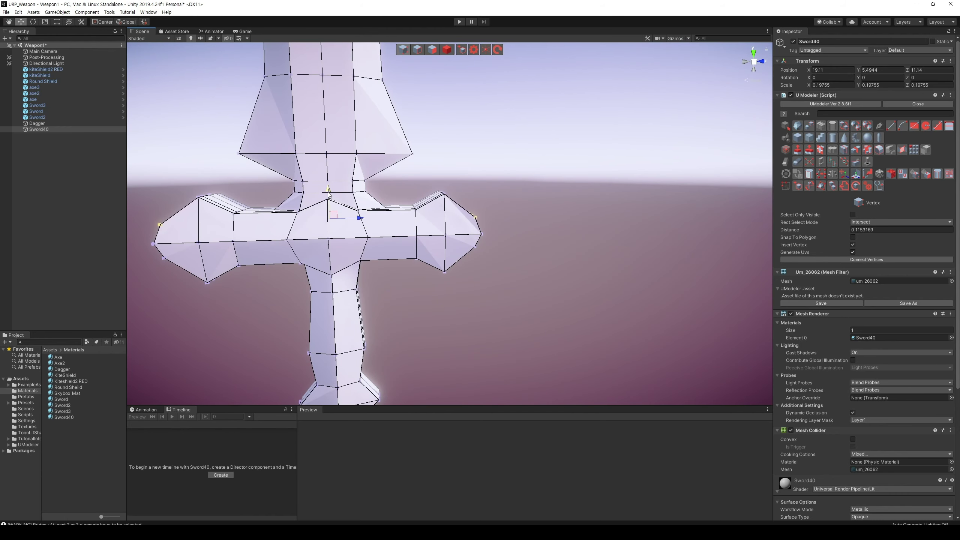
{"action": "left_click_drag", "start_coordinate": [329, 194], "coordinate": [418, 197], "text": "alt"}
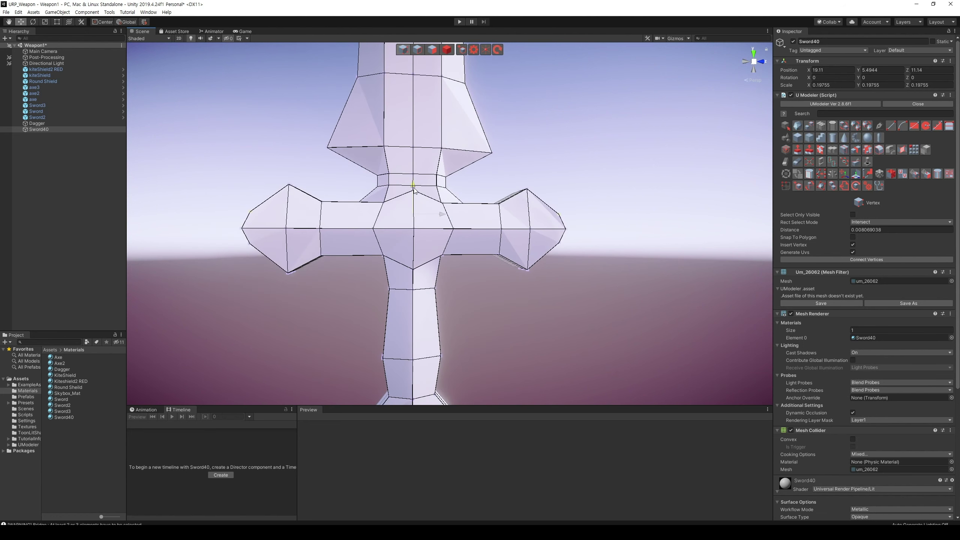
{"action": "left_click", "coordinate": [560, 213]}
Look over the finished sword, switch to the Move tool and reselect Sword40
{"action": "scroll", "coordinate": [601, 219], "scroll_direction": "down", "scroll_amount": 5}
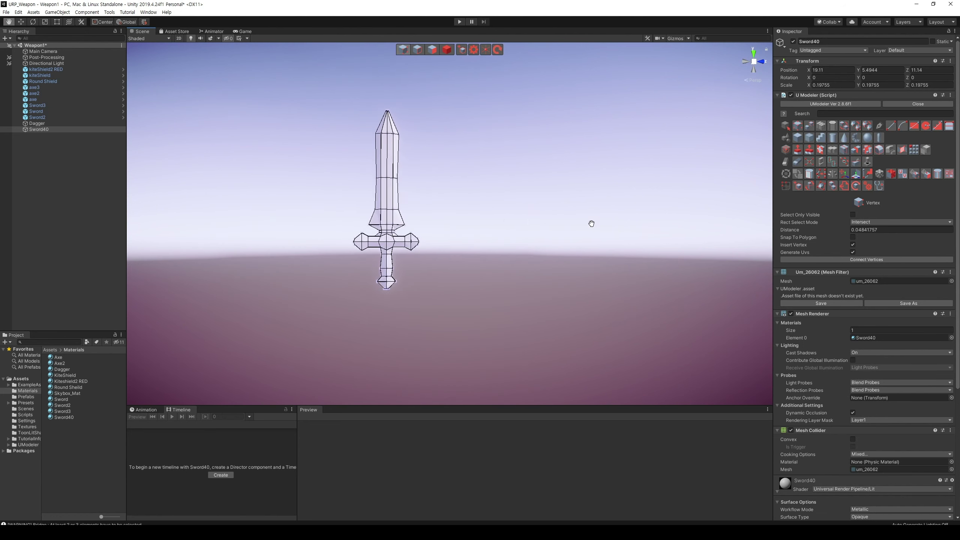
{"action": "scroll", "coordinate": [590, 227], "scroll_direction": "up", "scroll_amount": 3}
{"action": "mouse_move", "coordinate": [589, 227]}
{"action": "left_mouse_down", "text": "alt"}
{"action": "mouse_move", "coordinate": [479, 236]}
{"action": "mouse_move", "coordinate": [501, 241]}
{"action": "left_mouse_up", "text": "alt"}
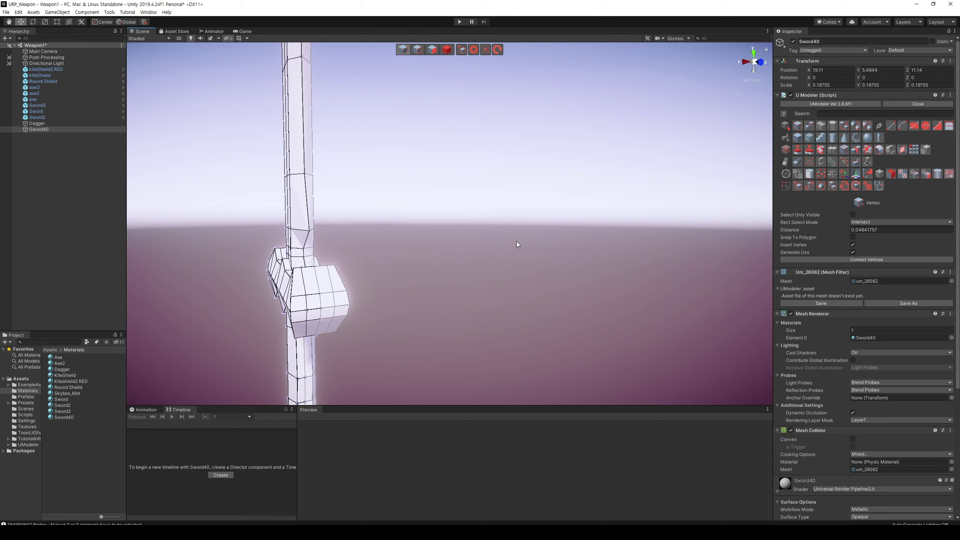
{"action": "left_click_drag", "start_coordinate": [521, 229], "coordinate": [557, 179], "text": "alt"}
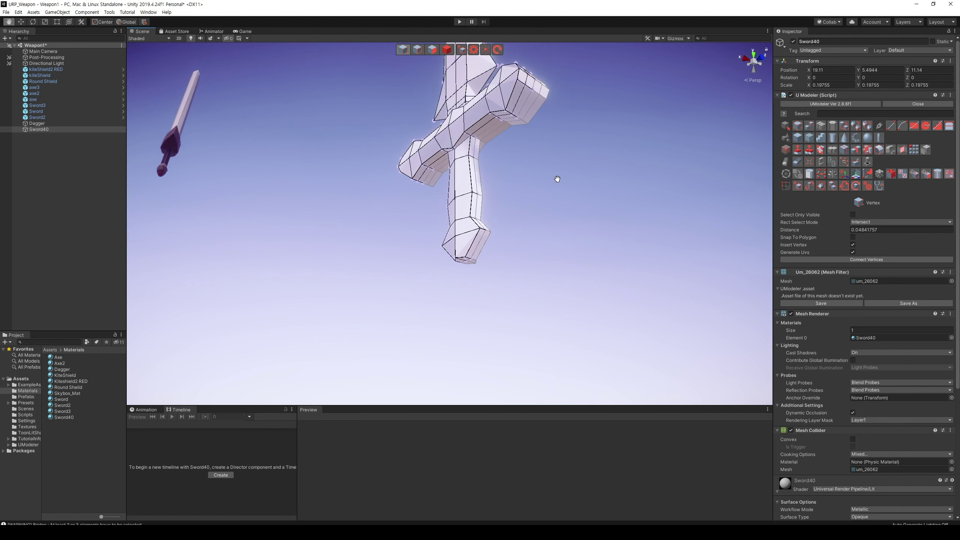
{"action": "key", "text": "w"}
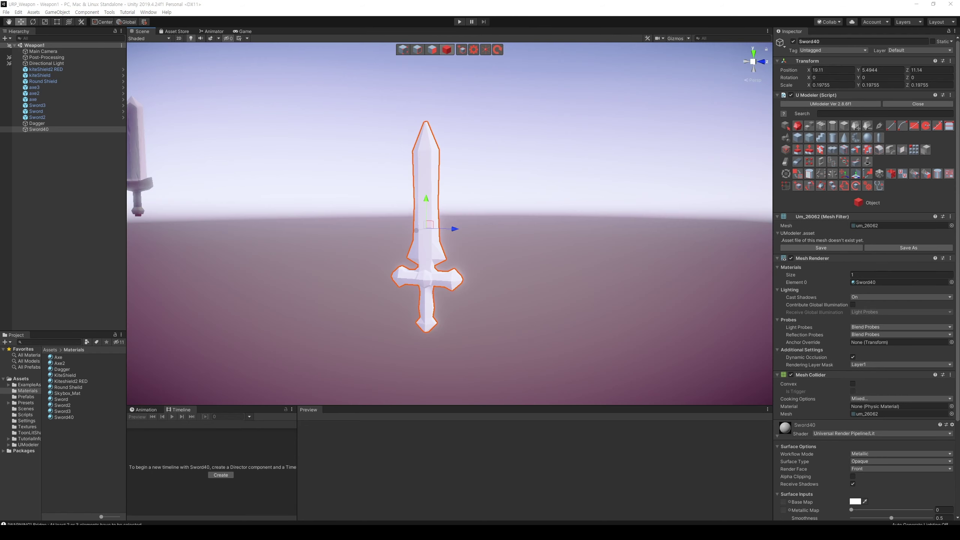
{"action": "left_click", "coordinate": [559, 298]}
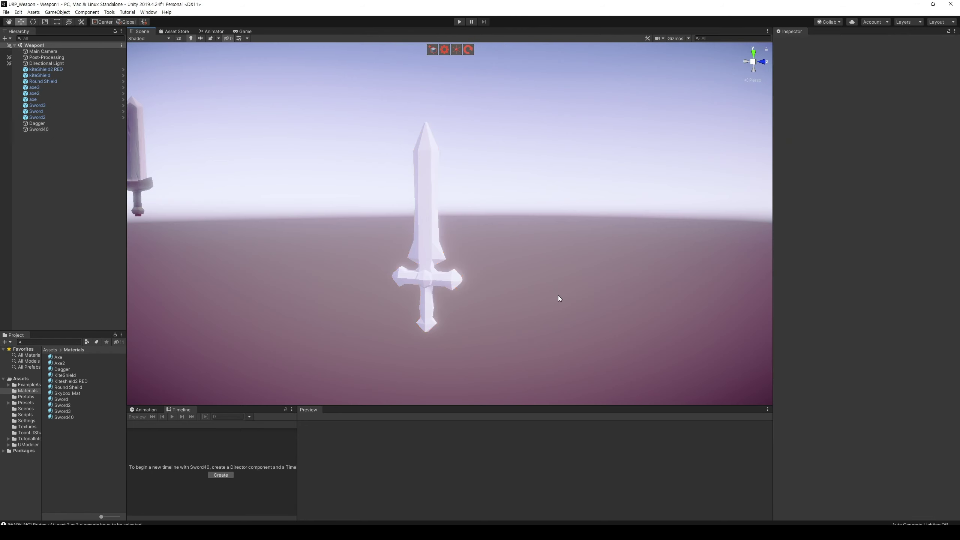
{"action": "left_click", "coordinate": [416, 197]}
Open the UV Editor for the sword and place its window at the lower left
{"action": "left_click", "coordinate": [904, 173]}
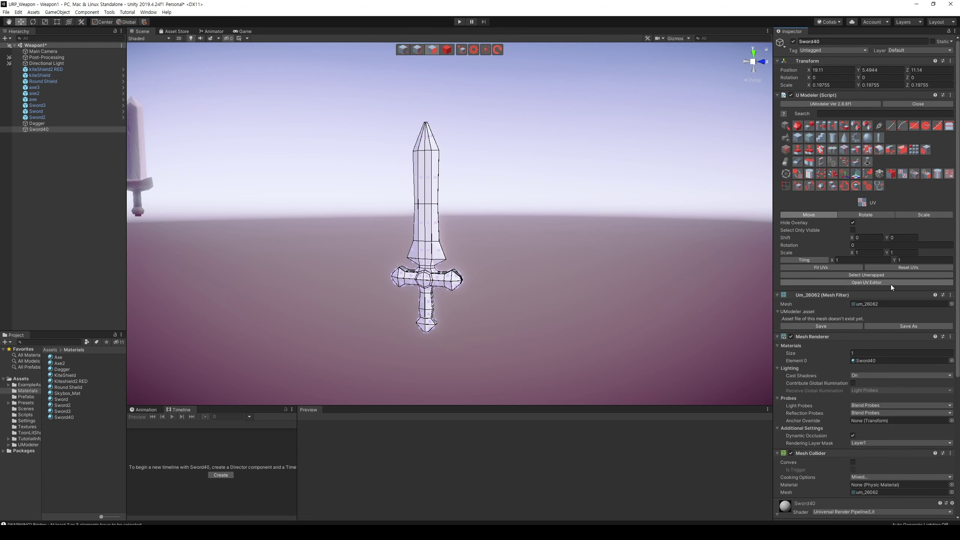
{"action": "left_click", "coordinate": [891, 282]}
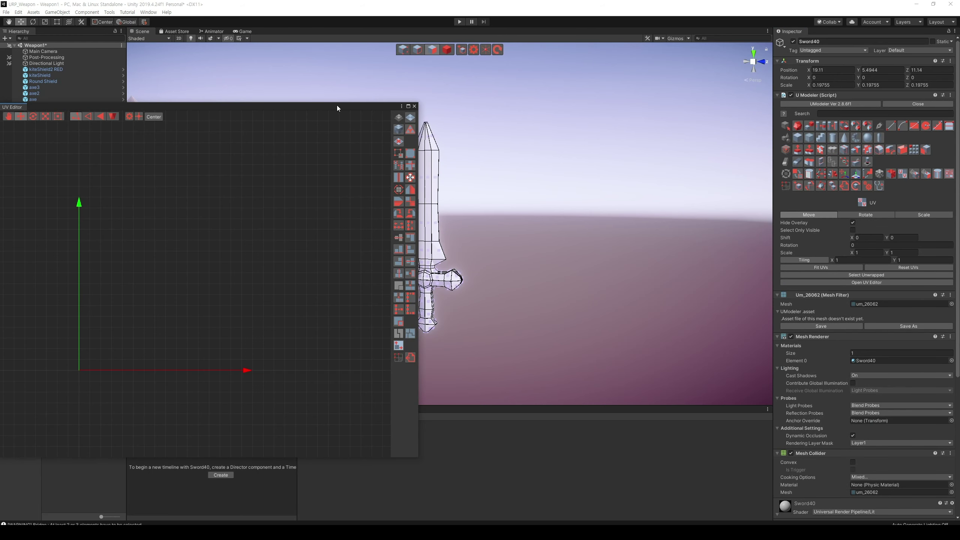
{"action": "left_click_drag", "start_coordinate": [337, 108], "coordinate": [843, 123]}
{"action": "left_click_drag", "start_coordinate": [685, 122], "coordinate": [261, 261]}
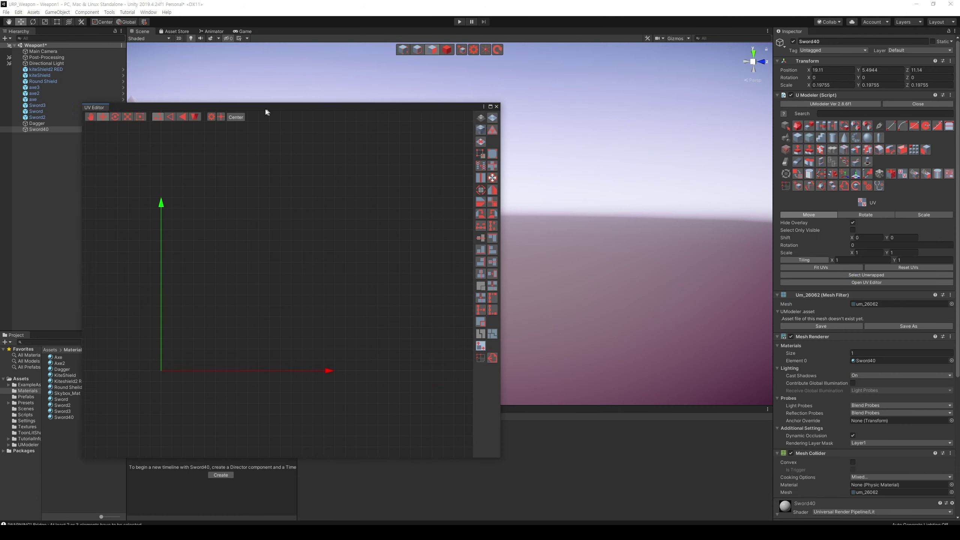
{"action": "left_click", "coordinate": [856, 150]}
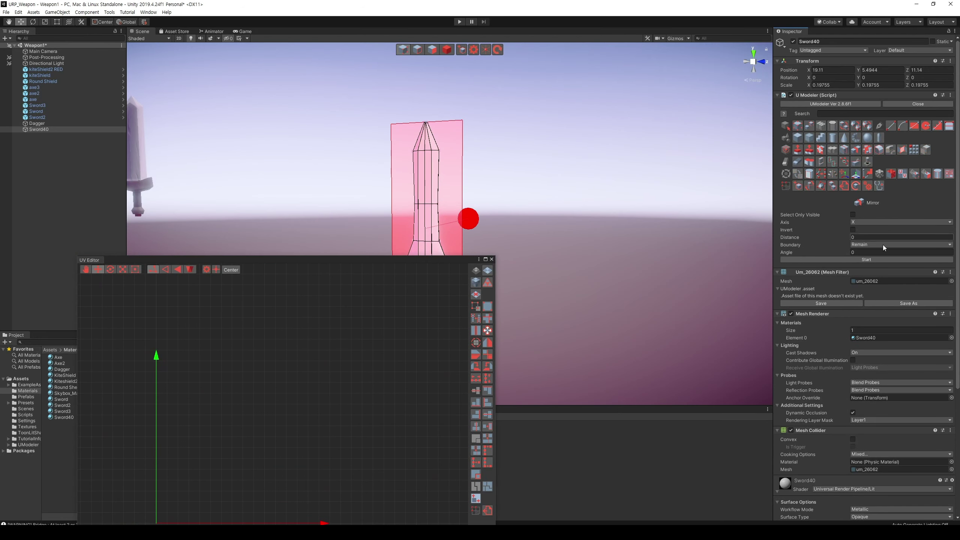
Box-select all the sword's faces in Polygon mode and show the Cube Unwrap settings
{"action": "left_click", "coordinate": [432, 52]}
{"action": "scroll", "coordinate": [484, 135], "scroll_direction": "down", "scroll_amount": 5}
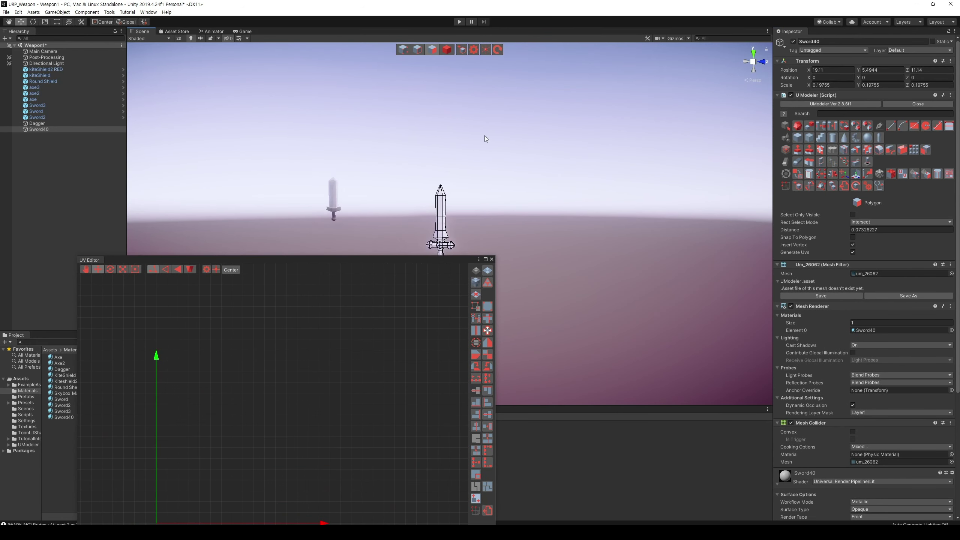
{"action": "middle_click_drag", "start_coordinate": [485, 135], "coordinate": [553, 135]}
{"action": "left_click_drag", "start_coordinate": [514, 133], "coordinate": [619, 283]}
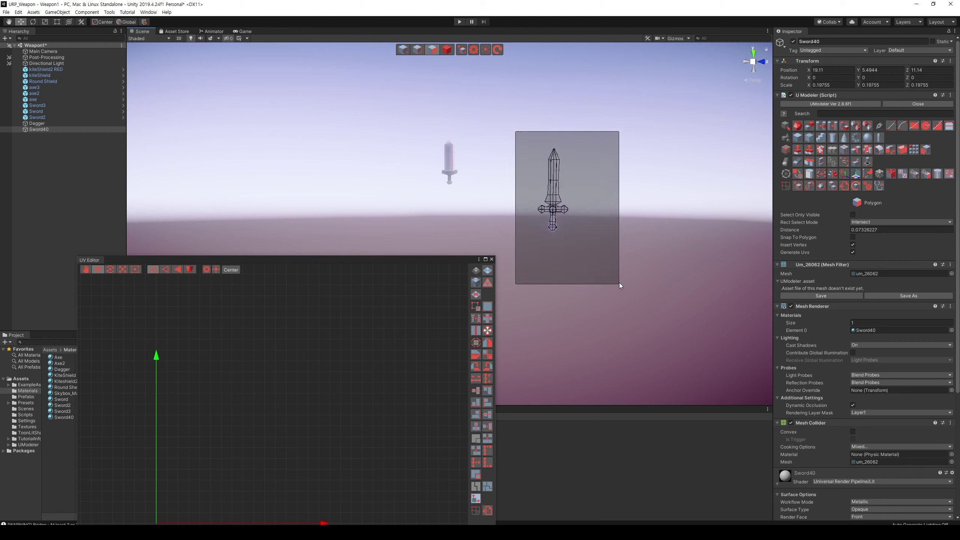
{"action": "left_click", "coordinate": [476, 282]}
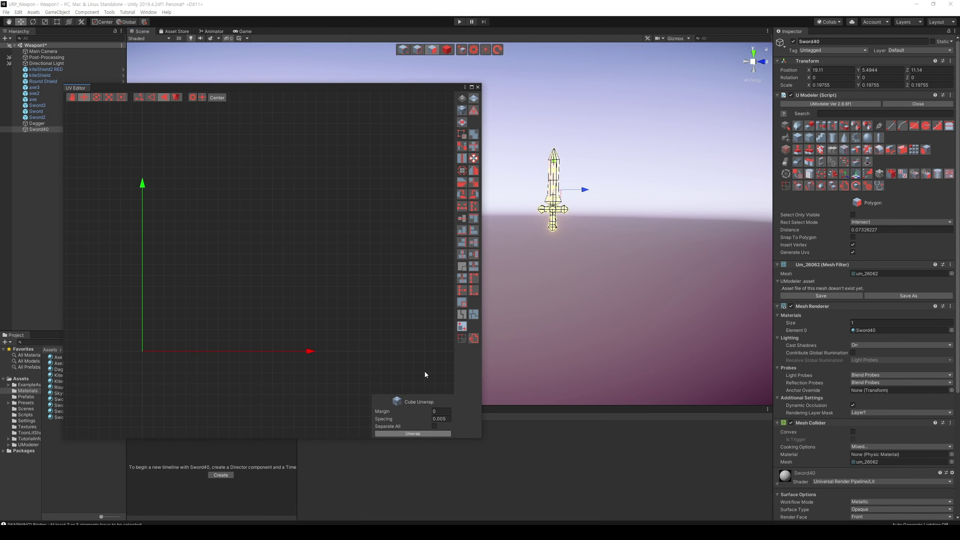
{"action": "middle_click_drag", "start_coordinate": [401, 301], "coordinate": [411, 314]}
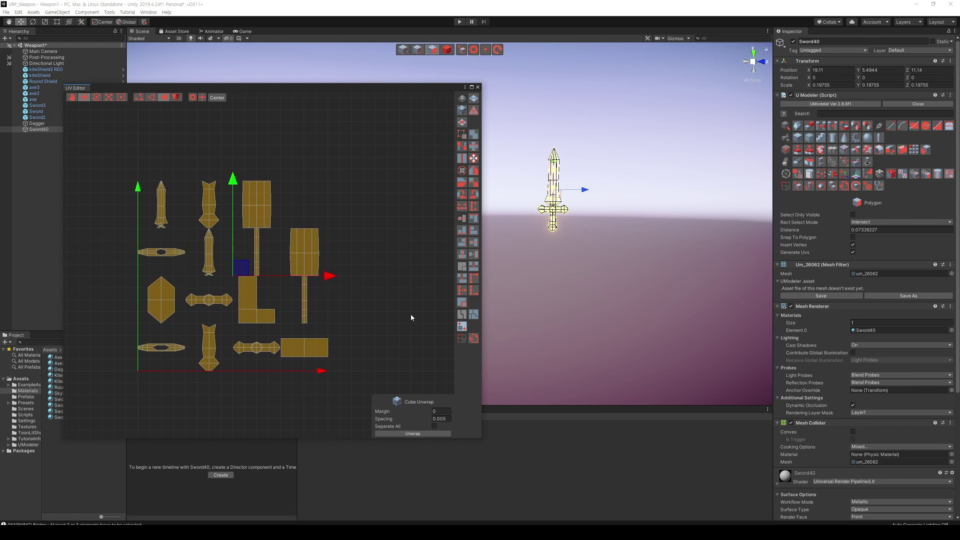
{"action": "left_click", "coordinate": [366, 184]}
{"action": "left_click", "coordinate": [313, 249]}
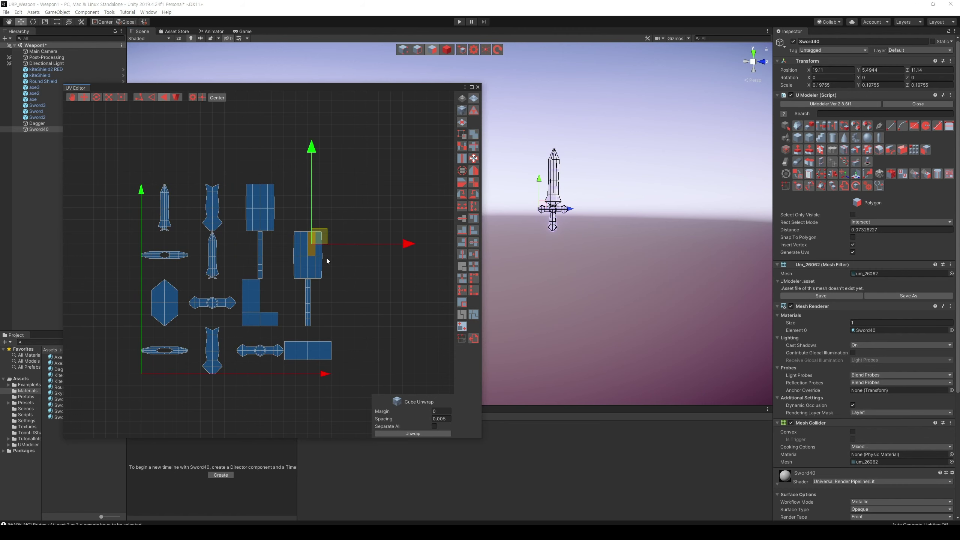
{"action": "left_click", "coordinate": [175, 97]}
{"action": "left_click", "coordinate": [265, 210]}
{"action": "left_click", "coordinate": [392, 240]}
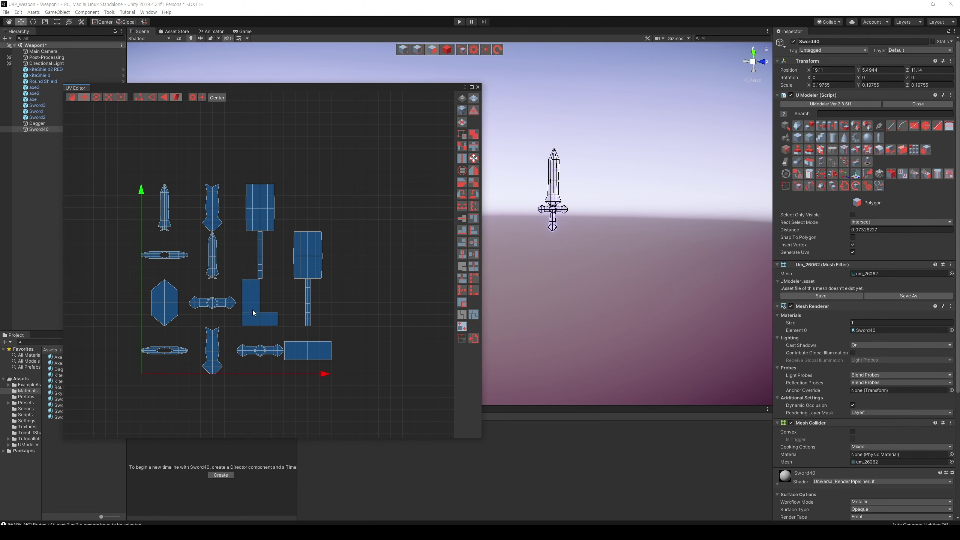
{"action": "middle_click_drag", "start_coordinate": [306, 260], "coordinate": [389, 268]}
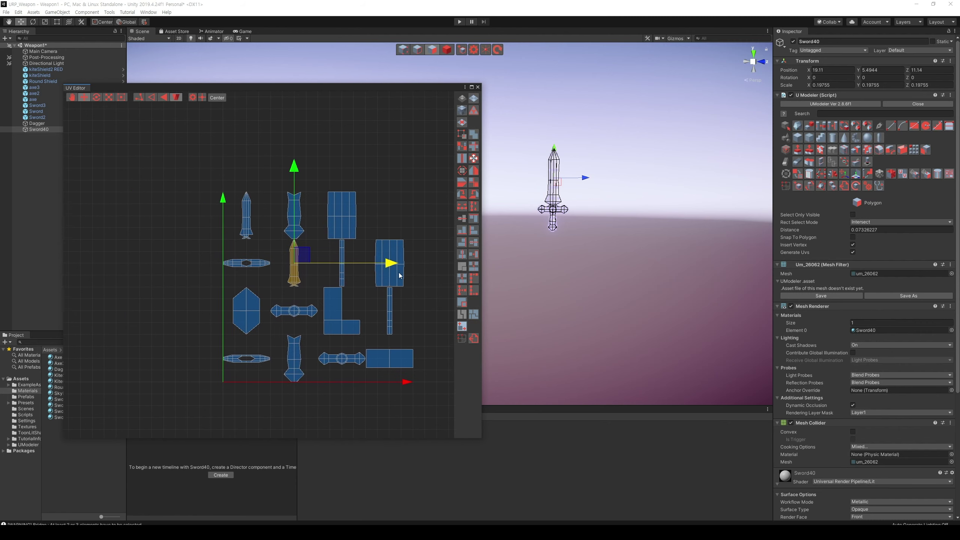
{"action": "left_click_drag", "start_coordinate": [389, 263], "coordinate": [230, 262]}
{"action": "left_click", "coordinate": [254, 233]}
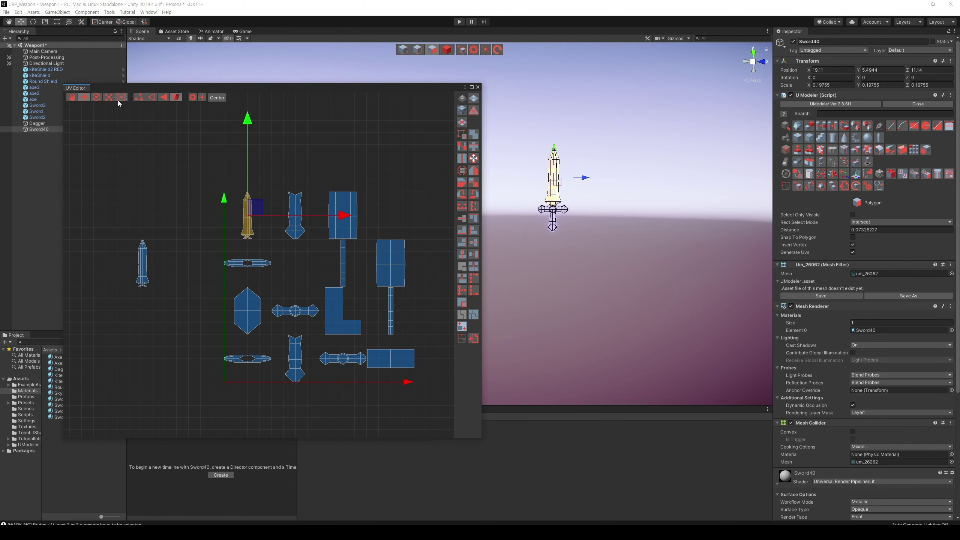
{"action": "scroll", "coordinate": [273, 245], "scroll_direction": "up", "scroll_amount": 1}
{"action": "left_click", "coordinate": [249, 231]}
{"action": "scroll", "coordinate": [585, 261], "scroll_direction": "up", "scroll_amount": 5}
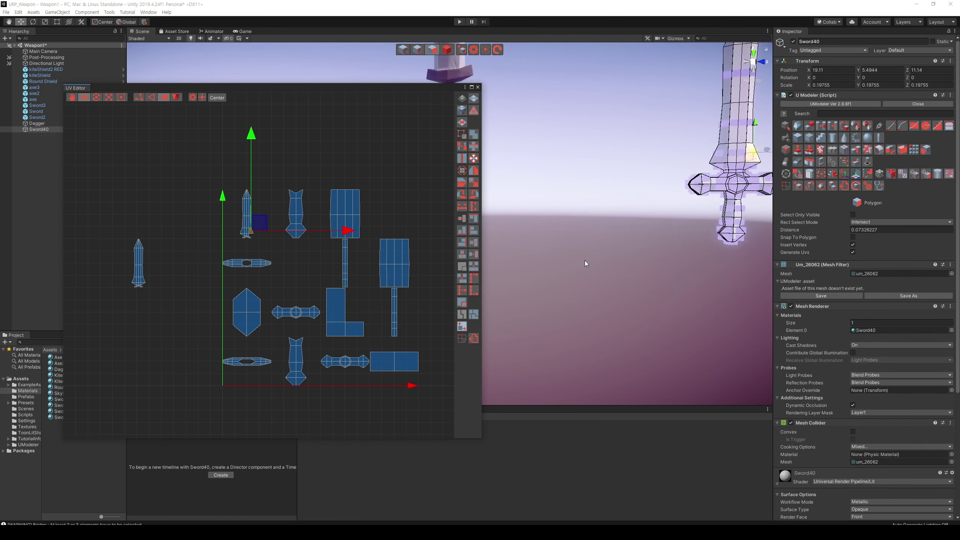
{"action": "middle_click_drag", "start_coordinate": [585, 260], "coordinate": [584, 266]}
{"action": "left_click", "coordinate": [544, 220]}
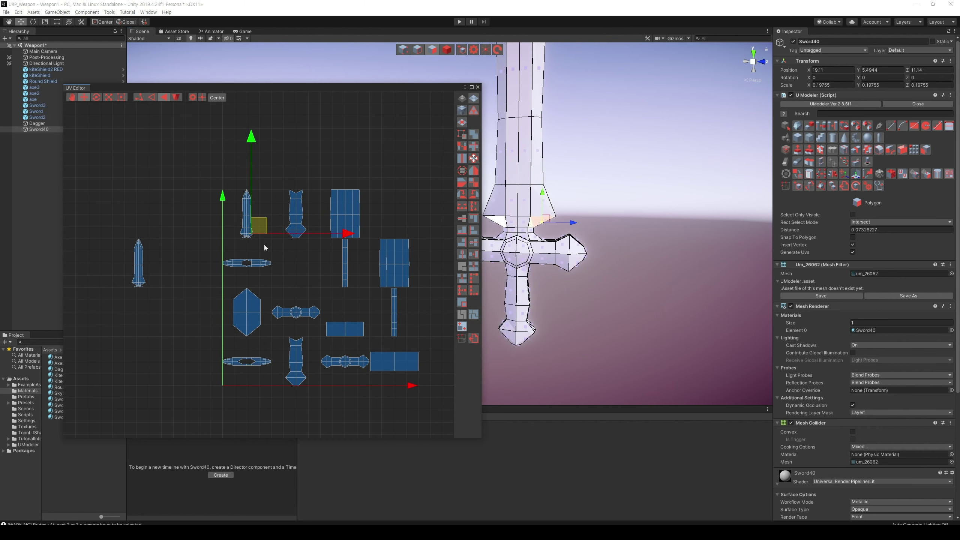
{"action": "left_click_drag", "start_coordinate": [259, 223], "coordinate": [307, 229]}
{"action": "key", "text": "ctrl+z"}
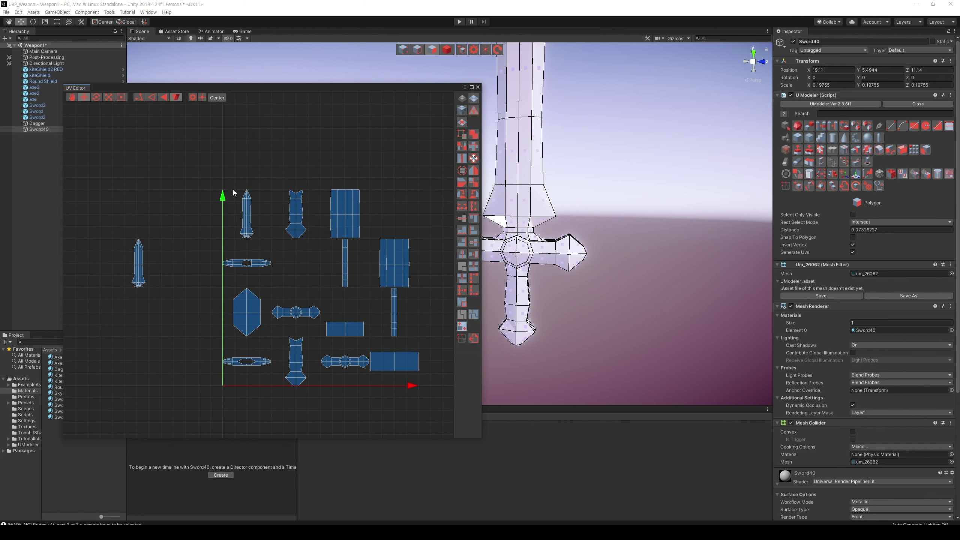
{"action": "left_click", "coordinate": [247, 220]}
{"action": "left_click_drag", "start_coordinate": [265, 246], "coordinate": [182, 246]}
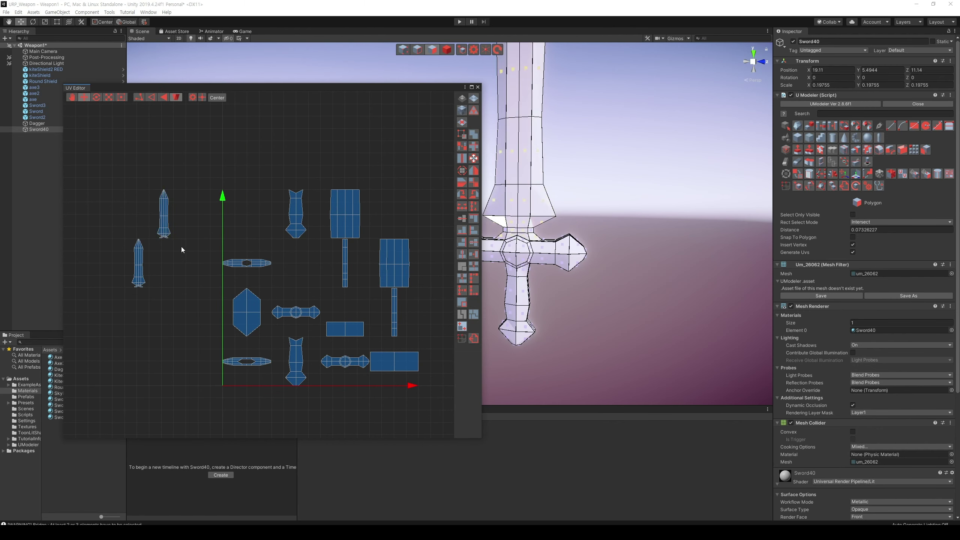
{"action": "left_click", "coordinate": [346, 228]}
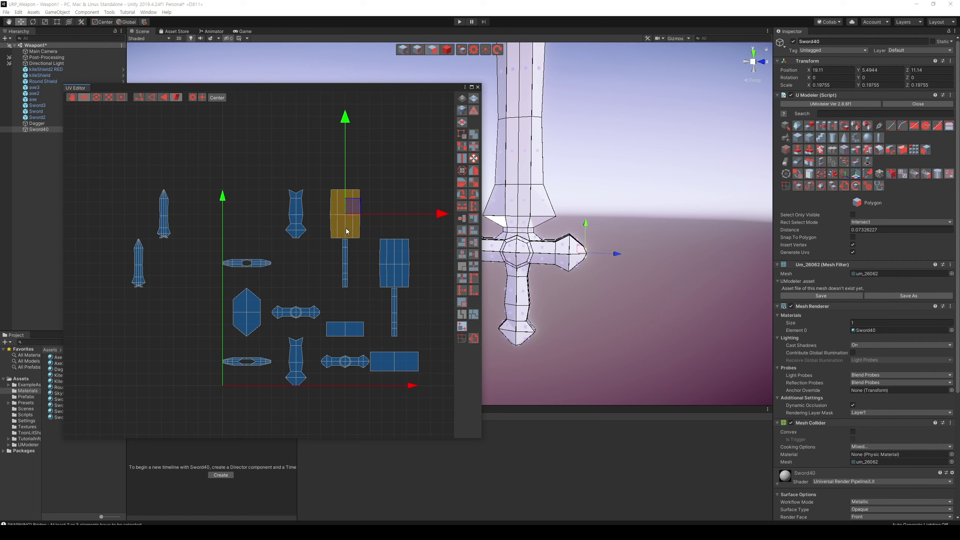
{"action": "left_click", "coordinate": [402, 274]}
{"action": "key", "text": "f"}
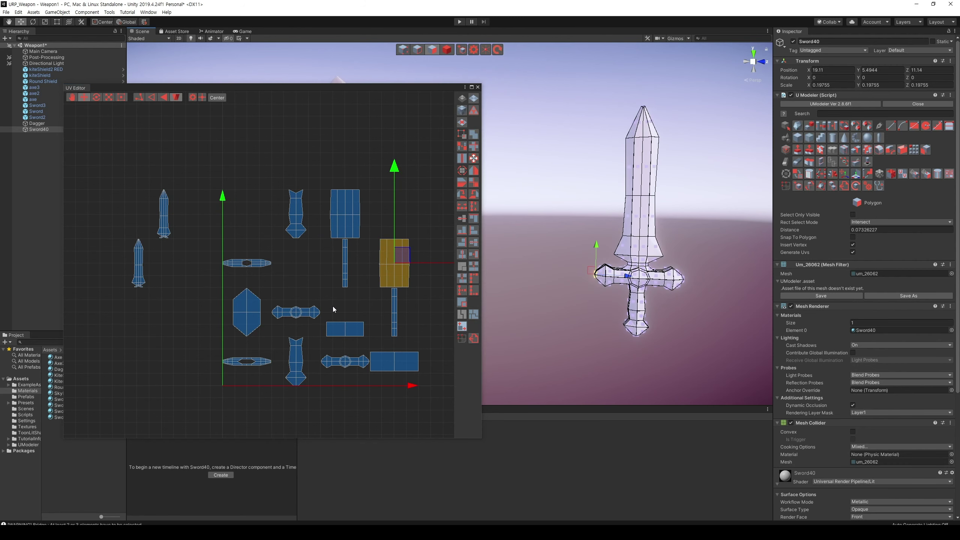
{"action": "left_click", "coordinate": [256, 311]}
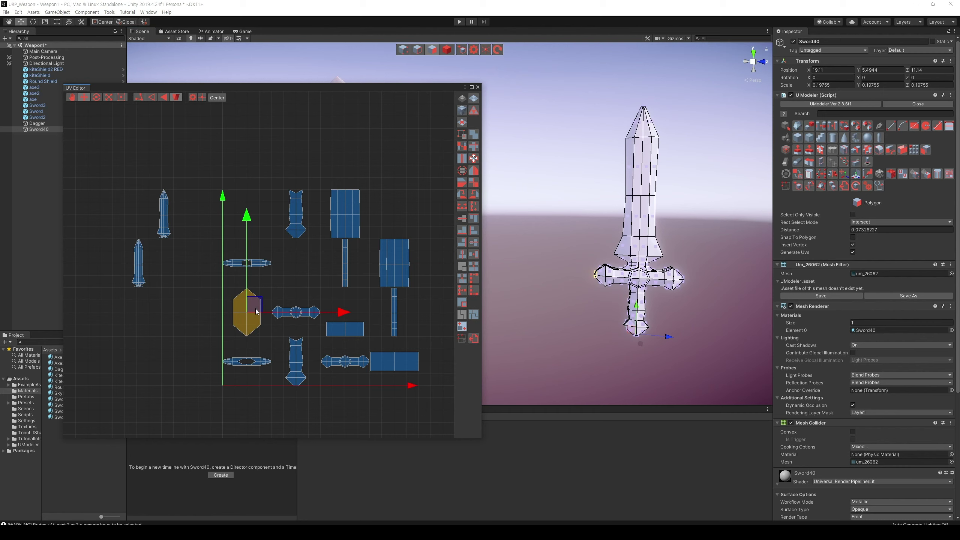
{"action": "left_click", "coordinate": [393, 356]}
{"action": "left_click", "coordinate": [352, 333]}
{"action": "left_click", "coordinate": [413, 369]}
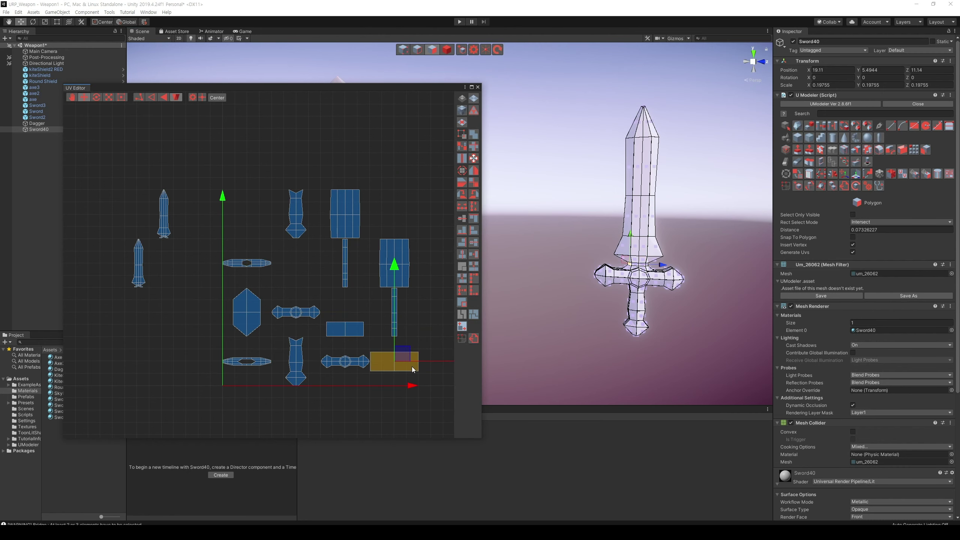
{"action": "scroll", "coordinate": [166, 307], "scroll_direction": "up", "scroll_amount": 1}
{"action": "scroll", "coordinate": [294, 319], "scroll_direction": "up", "scroll_amount": 2}
{"action": "scroll", "coordinate": [250, 324], "scroll_direction": "up", "scroll_amount": 2}
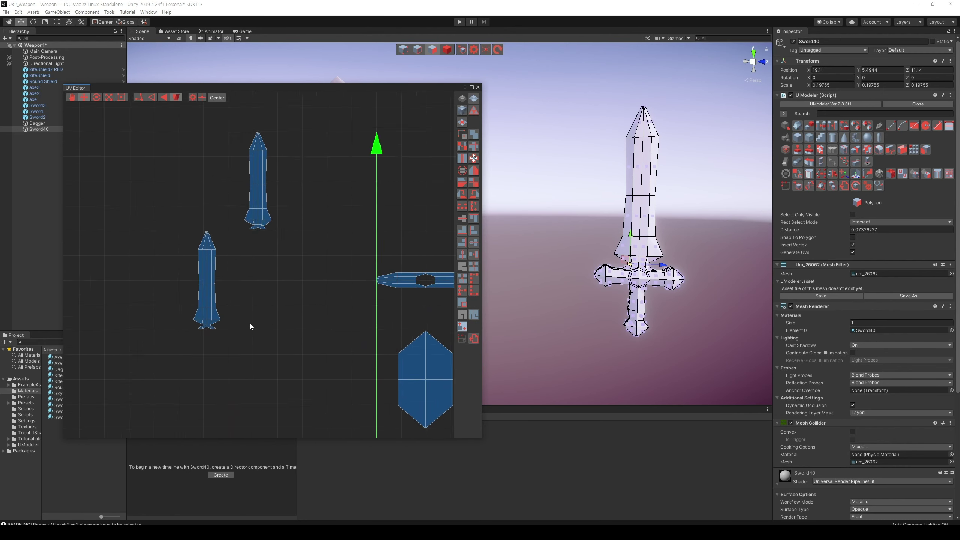
{"action": "scroll", "coordinate": [253, 325], "scroll_direction": "up", "scroll_amount": 1}
{"action": "middle_click_drag", "start_coordinate": [157, 351], "coordinate": [229, 327]}
{"action": "left_click", "coordinate": [229, 327]}
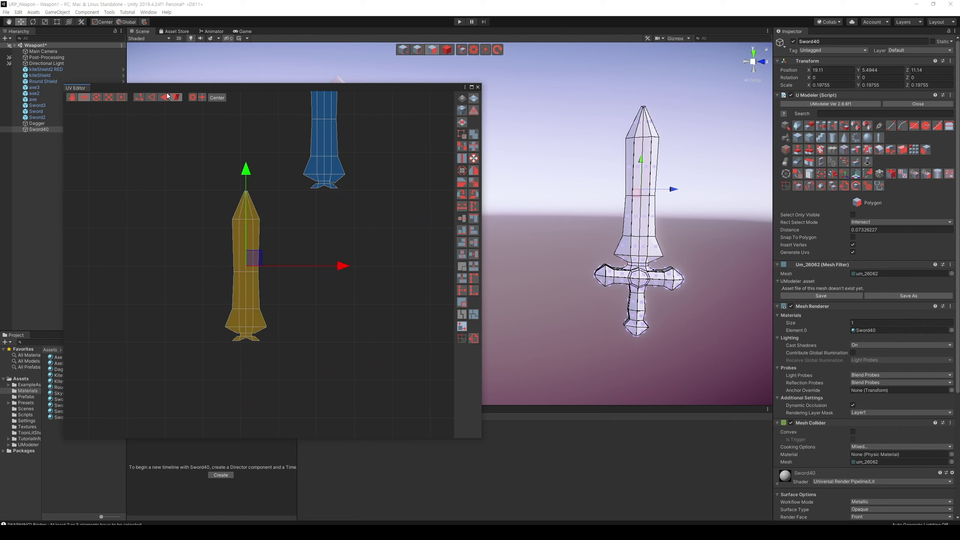
{"action": "left_click", "coordinate": [319, 172]}
{"action": "scroll", "coordinate": [319, 174], "scroll_direction": "up", "scroll_amount": 1}
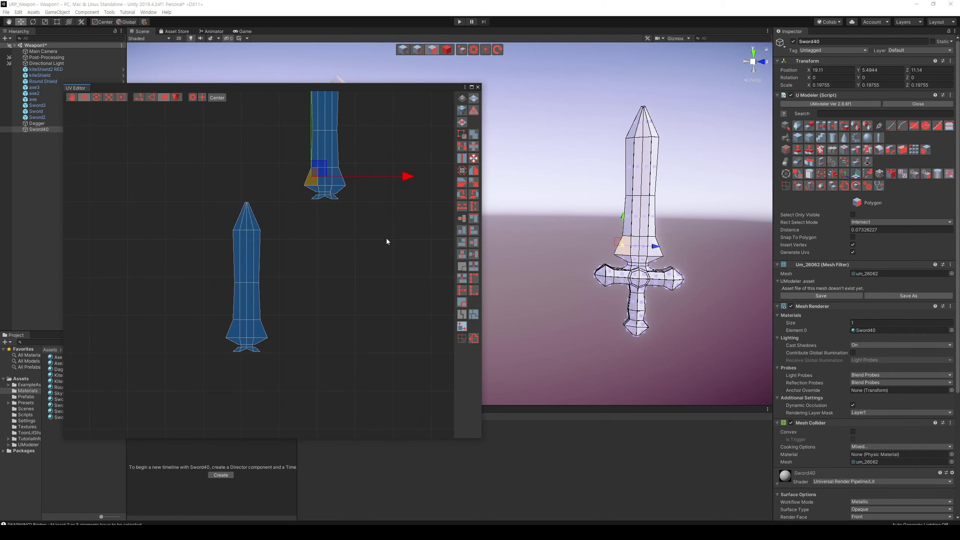
{"action": "key", "text": "f"}
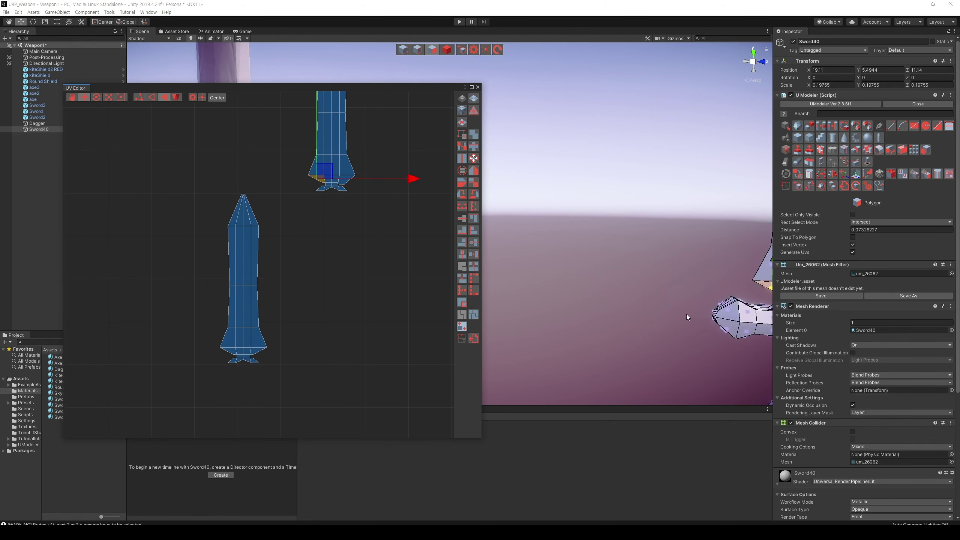
{"action": "left_click", "coordinate": [589, 245]}
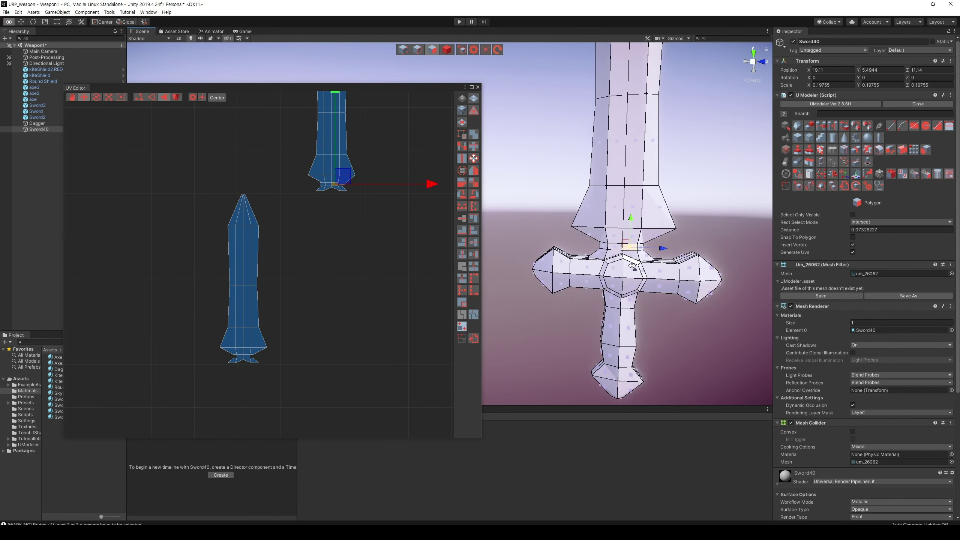
{"action": "scroll", "coordinate": [631, 263], "scroll_direction": "up", "scroll_amount": 5}
{"action": "mouse_move", "coordinate": [631, 263]}
{"action": "middle_mouse_down"}
{"action": "mouse_move", "coordinate": [651, 270]}
{"action": "mouse_move", "coordinate": [651, 256]}
{"action": "middle_mouse_up"}
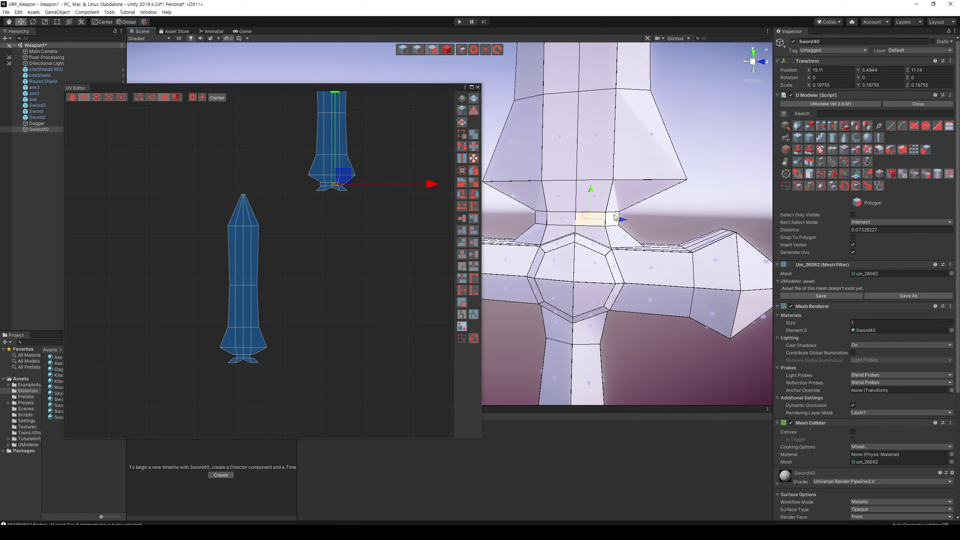
{"action": "left_click", "coordinate": [614, 217]}
{"action": "left_click", "coordinate": [684, 223]}
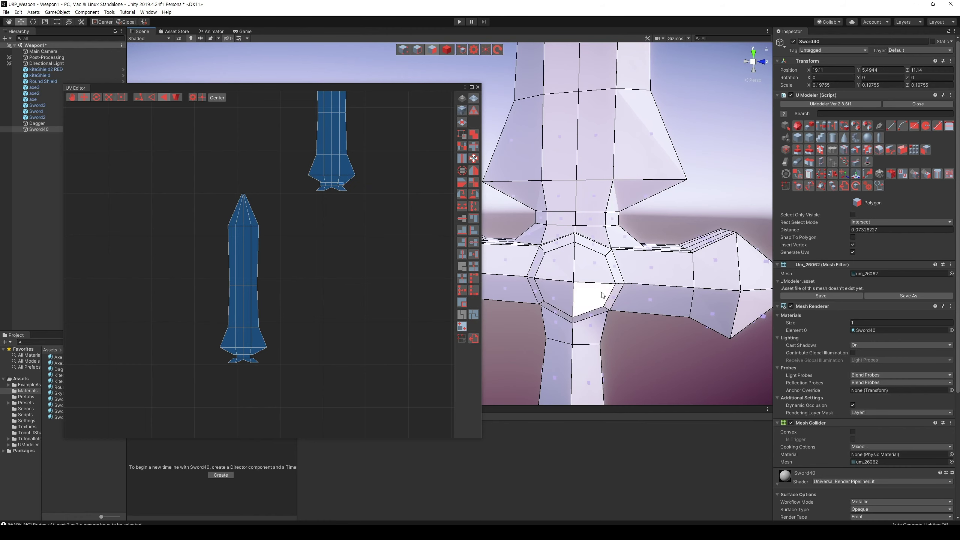
{"action": "mouse_move", "coordinate": [594, 299]}
{"action": "right_mouse_down"}
{"action": "mouse_move", "coordinate": [520, 261]}
{"action": "mouse_move", "coordinate": [620, 293]}
{"action": "mouse_move", "coordinate": [663, 322]}
{"action": "right_mouse_up"}
{"action": "left_click", "coordinate": [619, 293]}
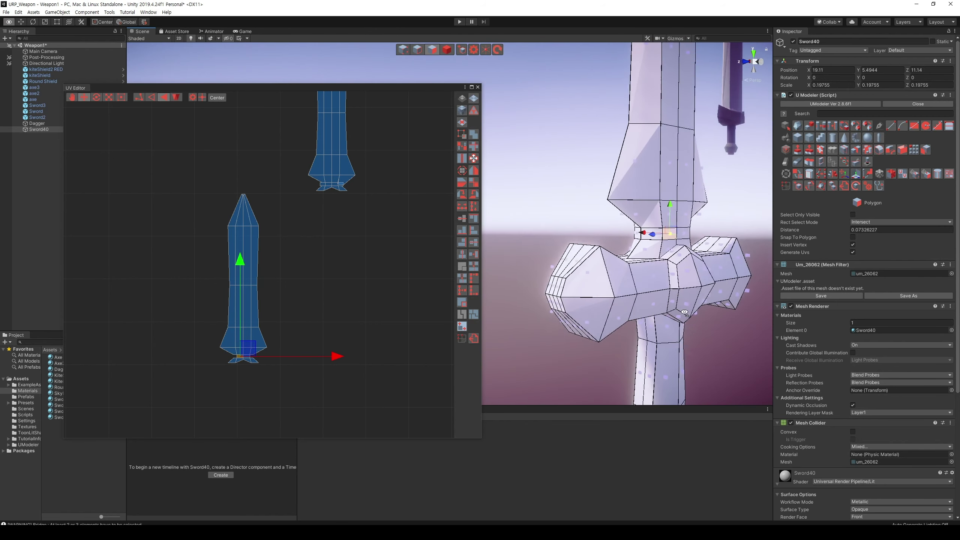
{"action": "right_click_drag", "start_coordinate": [662, 321], "coordinate": [743, 214]}
{"action": "left_click", "coordinate": [654, 215]}
{"action": "left_click", "coordinate": [648, 236]}
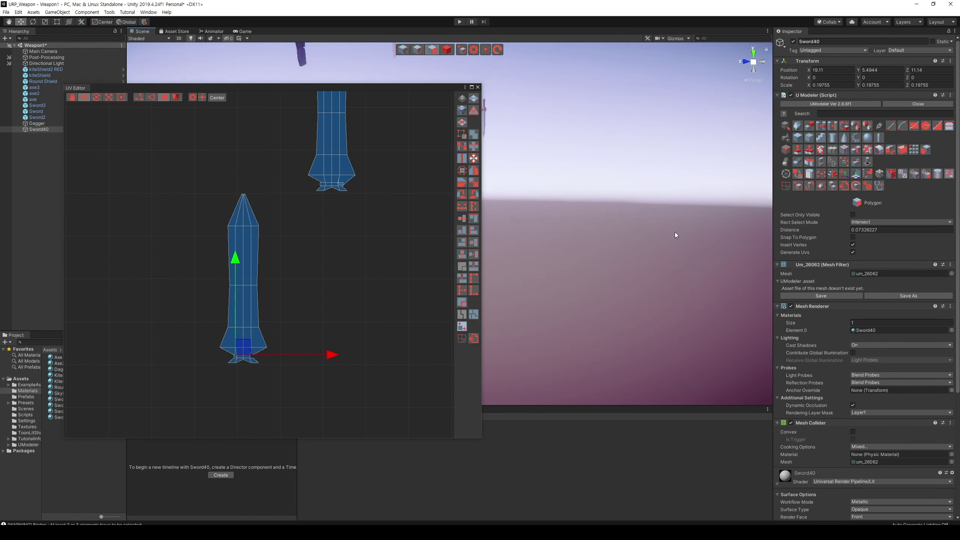
{"action": "key", "text": "f"}
{"action": "middle_click_drag", "start_coordinate": [671, 231], "coordinate": [693, 227]}
{"action": "left_click", "coordinate": [694, 227]}
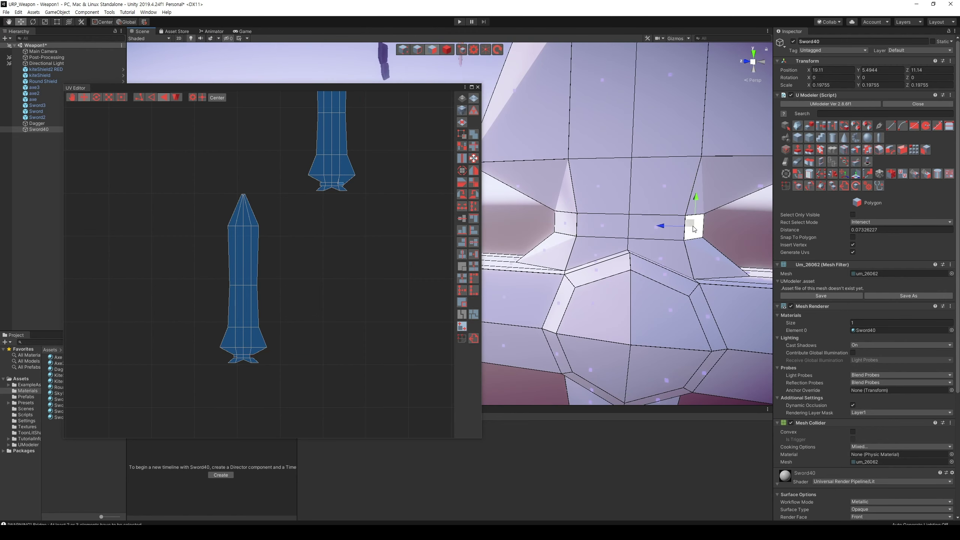
{"action": "scroll", "coordinate": [699, 262], "scroll_direction": "down", "scroll_amount": 10}
{"action": "mouse_move", "coordinate": [601, 243]}
{"action": "right_mouse_down"}
{"action": "mouse_move", "coordinate": [665, 286]}
{"action": "mouse_move", "coordinate": [753, 279]}
{"action": "right_mouse_up"}
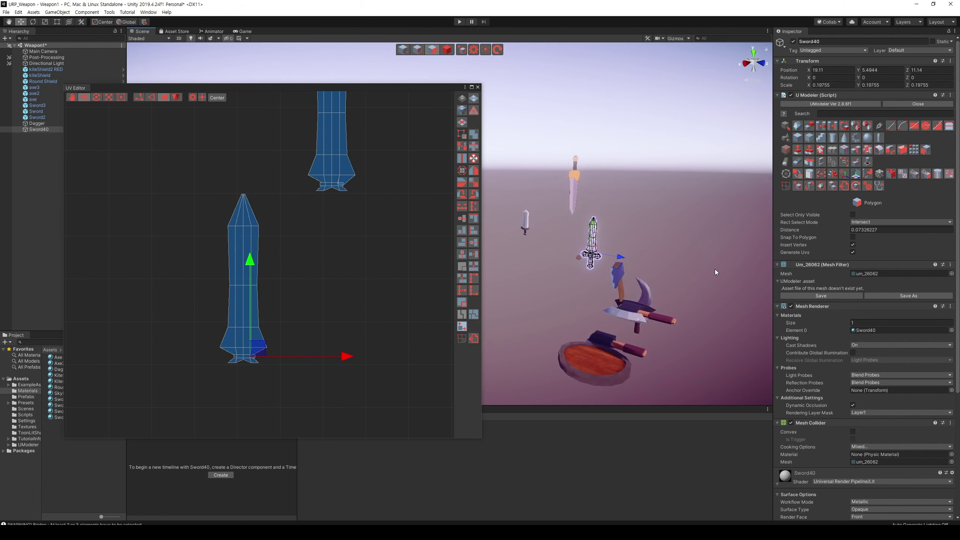
Select every face with Ctrl+A and inspect the faces on the rectangular UV islands
{"action": "key", "text": "ctrl+a"}
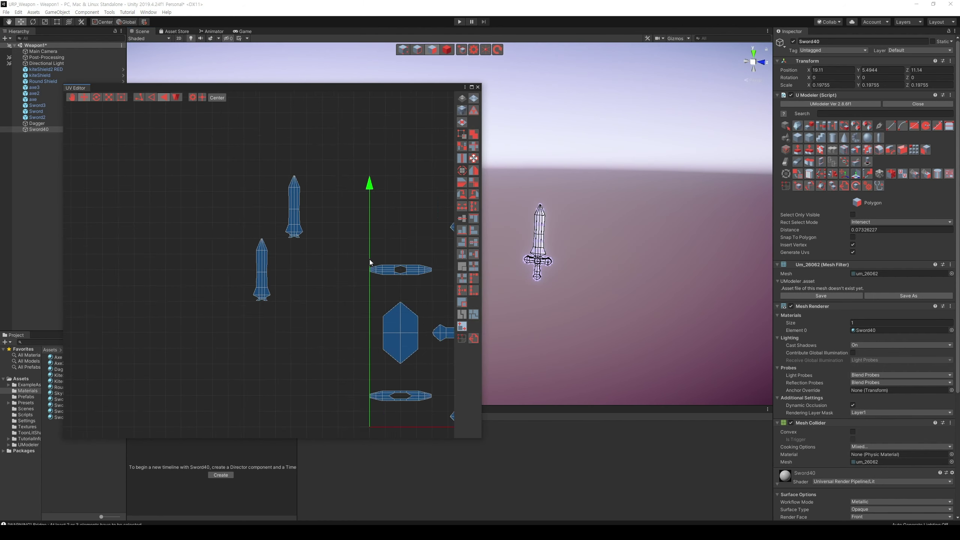
{"action": "middle_click_drag", "start_coordinate": [386, 278], "coordinate": [286, 277]}
{"action": "left_click", "coordinate": [412, 260]}
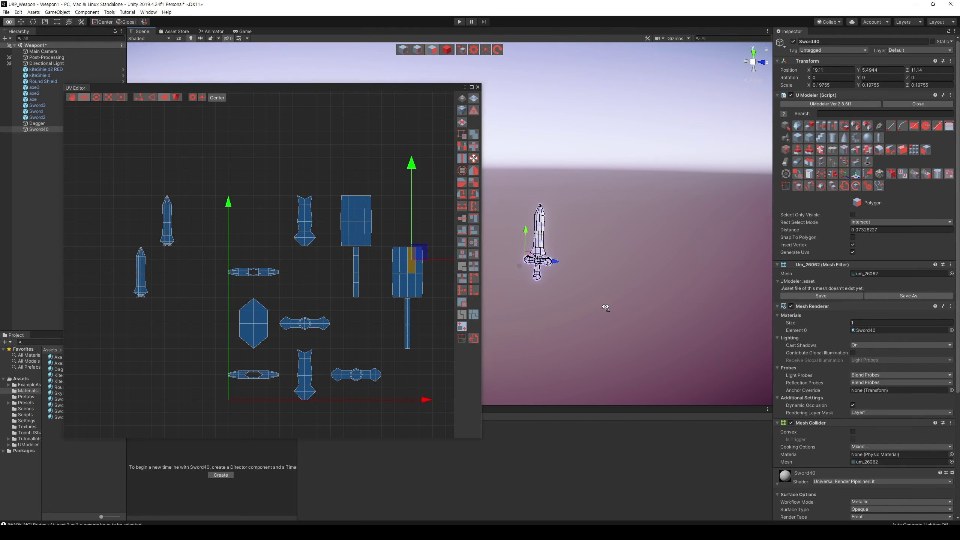
{"action": "right_click_drag", "start_coordinate": [567, 295], "coordinate": [675, 334]}
{"action": "scroll", "coordinate": [673, 330], "scroll_direction": "up", "scroll_amount": 5}
{"action": "right_click_drag", "start_coordinate": [584, 266], "coordinate": [528, 322]}
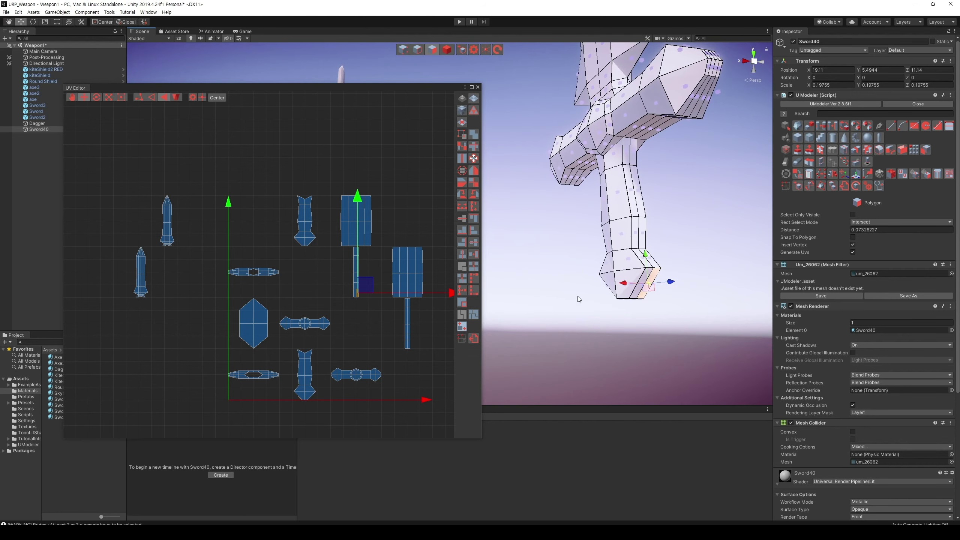
{"action": "left_click", "coordinate": [376, 332]}
{"action": "left_click", "coordinate": [372, 244]}
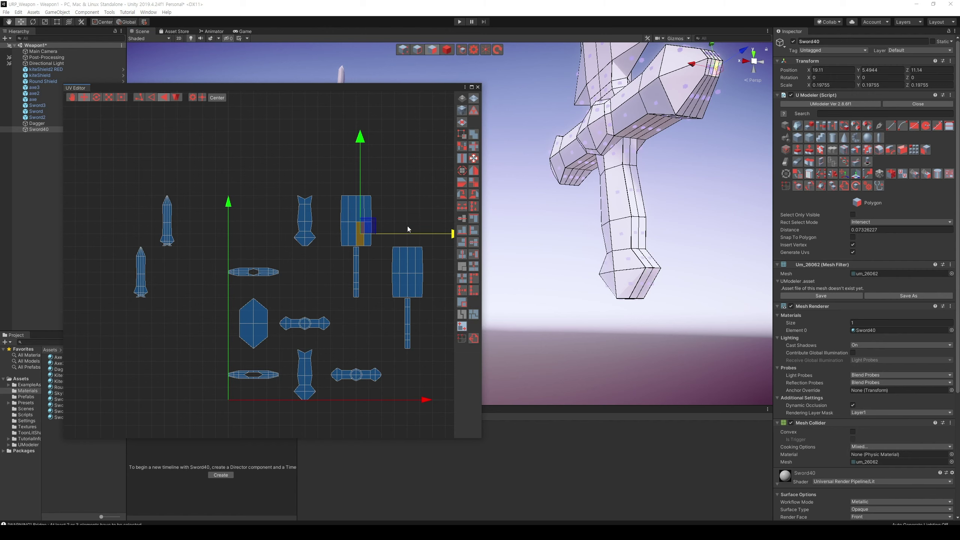
{"action": "left_click", "coordinate": [407, 227]}
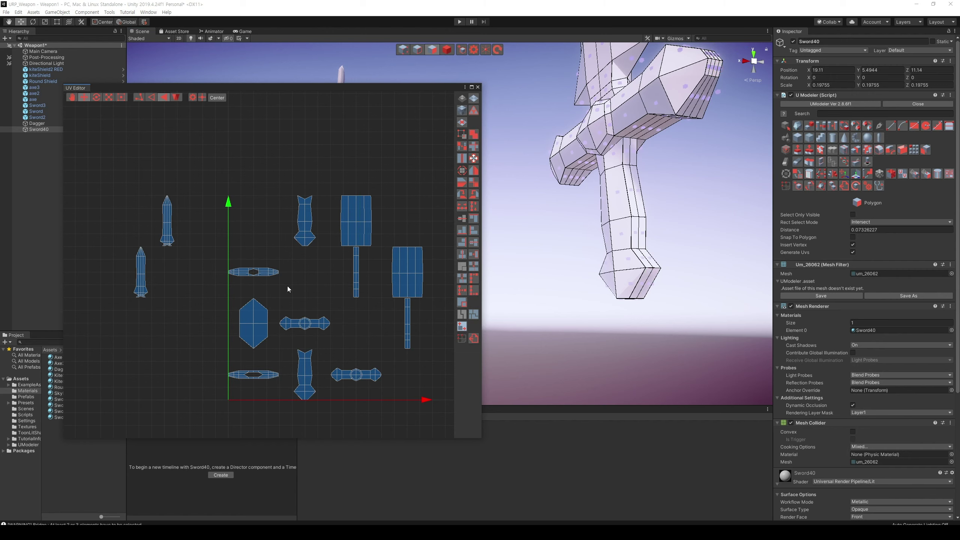
Select the guard's end face and thin face strips to trace their UV islands
{"action": "left_click", "coordinate": [691, 89]}
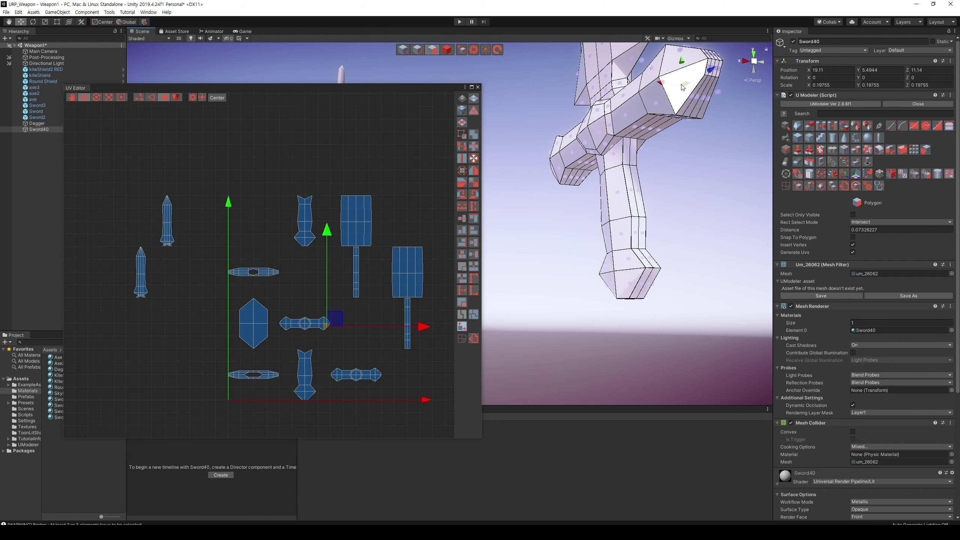
{"action": "mouse_move", "coordinate": [632, 250]}
{"action": "left_mouse_down", "text": "alt"}
{"action": "mouse_move", "coordinate": [604, 263]}
{"action": "mouse_move", "coordinate": [597, 197]}
{"action": "left_mouse_up", "text": "alt"}
{"action": "left_click", "coordinate": [596, 195]}
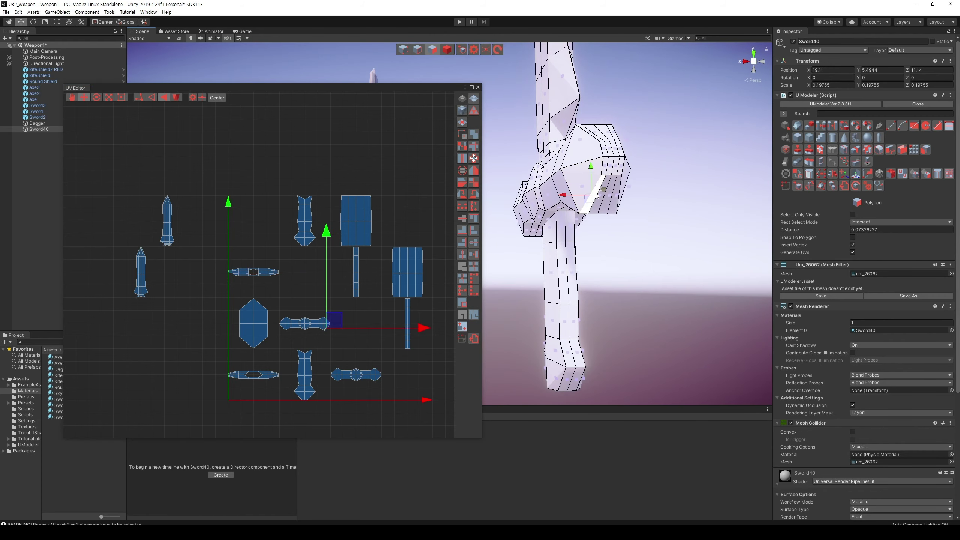
{"action": "left_click", "coordinate": [601, 205]}
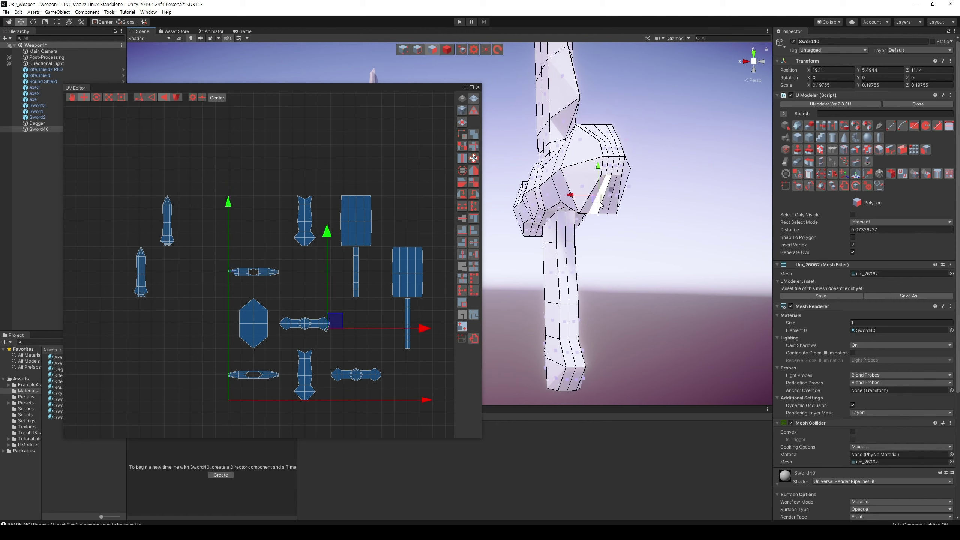
{"action": "left_click", "coordinate": [607, 169]}
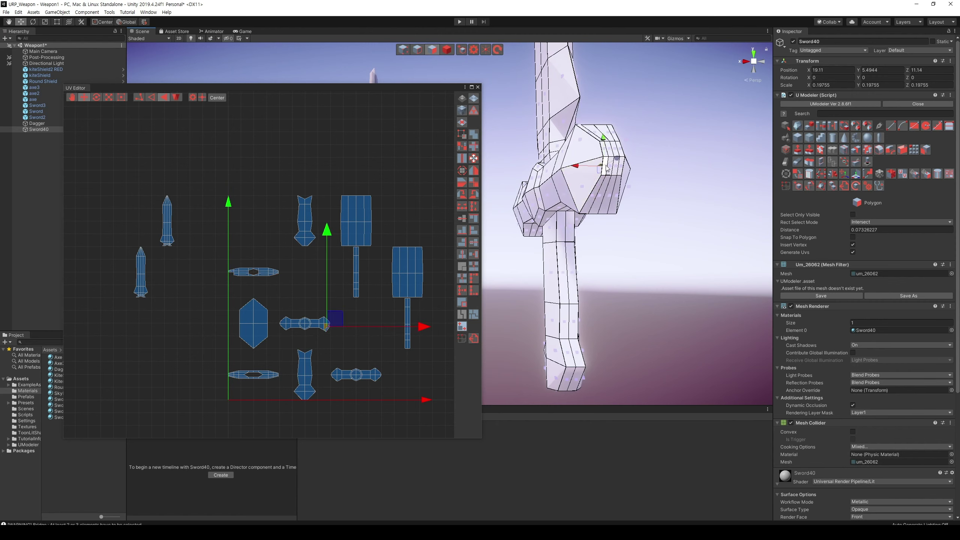
{"action": "left_click", "coordinate": [633, 183]}
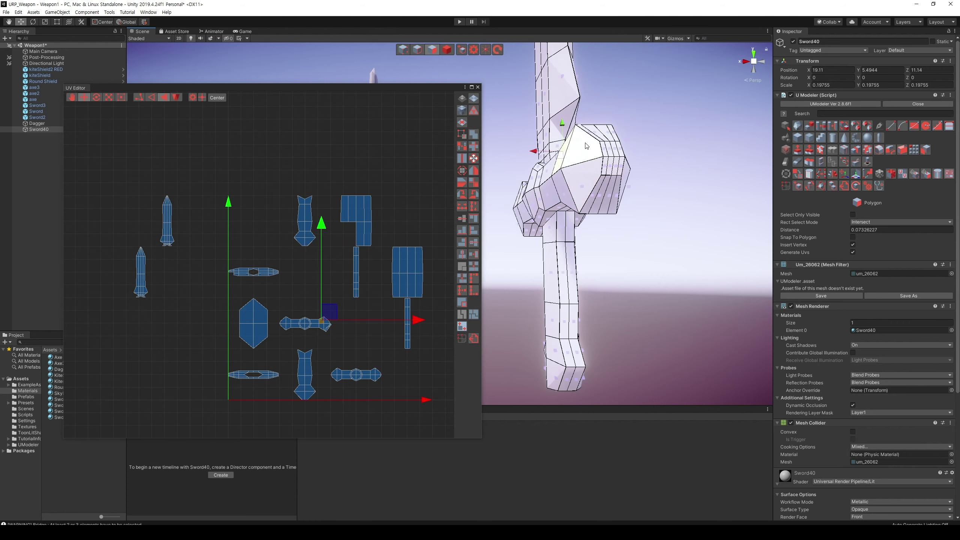
{"action": "left_click_drag", "start_coordinate": [613, 171], "coordinate": [656, 192], "text": "alt"}
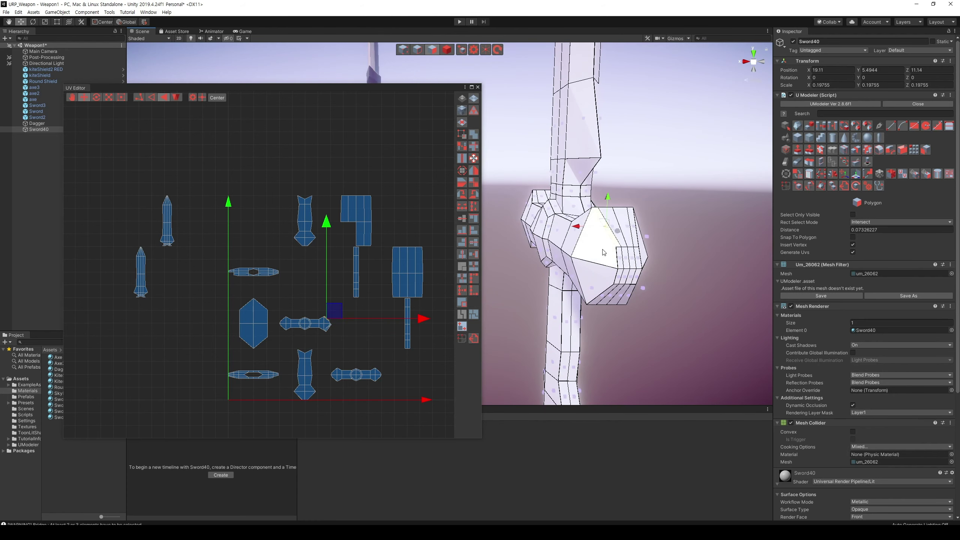
{"action": "left_click", "coordinate": [614, 238]}
{"action": "left_click", "coordinate": [625, 263]}
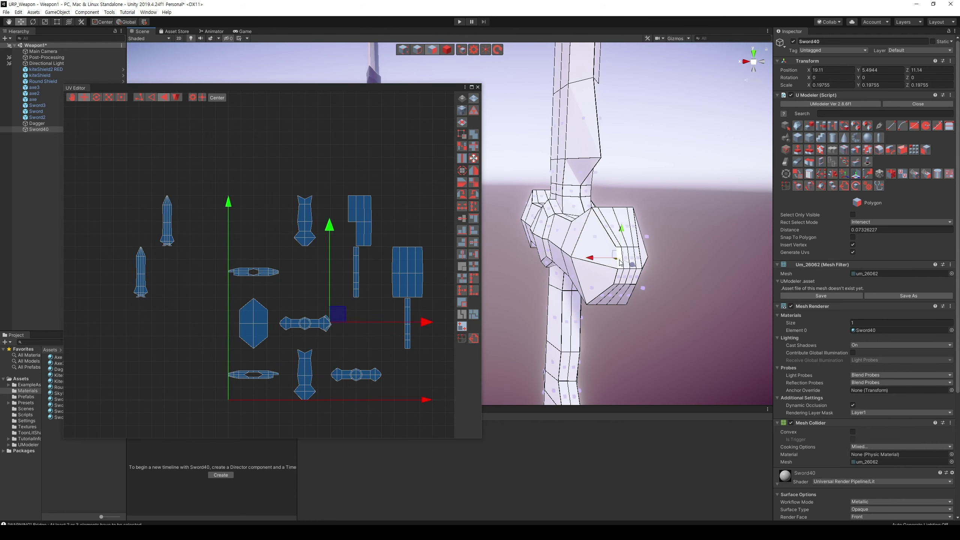
{"action": "left_click", "coordinate": [691, 218]}
{"action": "middle_click_drag", "start_coordinate": [374, 299], "coordinate": [380, 277]}
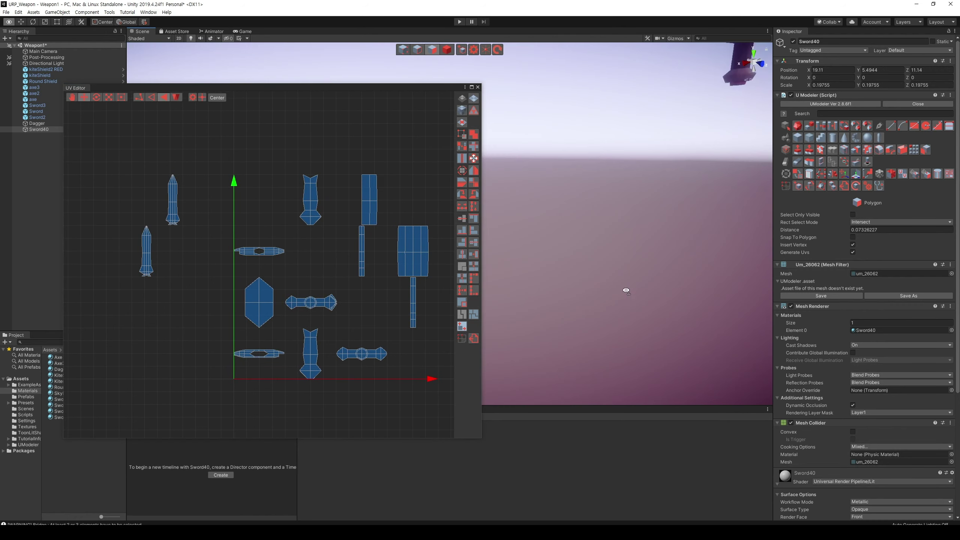
Select the hilt's large and thin side faces one by one to locate their UV islands
{"action": "scroll", "coordinate": [652, 313], "scroll_direction": "down", "scroll_amount": 10}
{"action": "scroll", "coordinate": [652, 314], "scroll_direction": "up", "scroll_amount": 5}
{"action": "mouse_move", "coordinate": [652, 313]}
{"action": "left_mouse_down", "text": "alt"}
{"action": "mouse_move", "coordinate": [658, 292]}
{"action": "mouse_move", "coordinate": [597, 238]}
{"action": "left_mouse_up", "text": "alt"}
{"action": "left_click", "coordinate": [597, 238]}
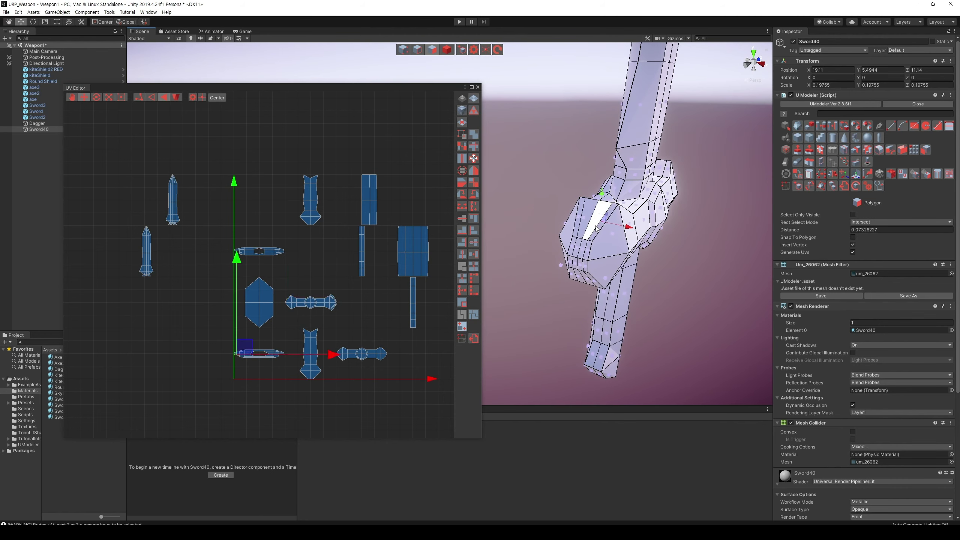
{"action": "left_click", "coordinate": [588, 256]}
{"action": "left_click_drag", "start_coordinate": [588, 255], "coordinate": [618, 191], "text": "alt"}
{"action": "left_click", "coordinate": [619, 191]}
{"action": "left_click", "coordinate": [613, 196]}
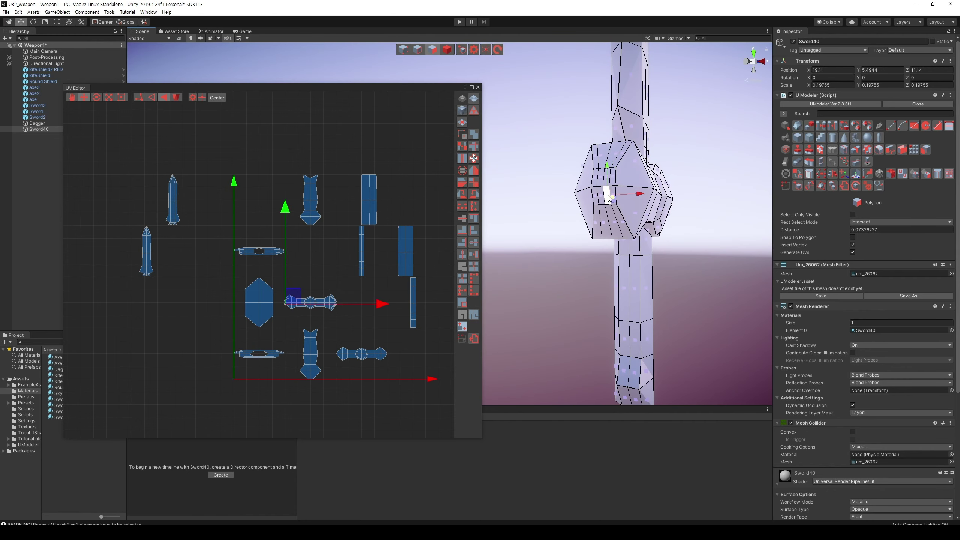
{"action": "left_click", "coordinate": [620, 214]}
{"action": "left_click", "coordinate": [608, 221]}
{"action": "left_click", "coordinate": [620, 221]}
{"action": "mouse_move", "coordinate": [620, 221]}
{"action": "left_mouse_down", "text": "alt"}
{"action": "mouse_move", "coordinate": [610, 295]}
{"action": "mouse_move", "coordinate": [676, 290]}
{"action": "mouse_move", "coordinate": [579, 295]}
{"action": "left_mouse_up", "text": "alt"}
Select the guard's lower faces, diagonal strip and end faces to trace their islands
{"action": "left_click", "coordinate": [576, 293]}
{"action": "left_click", "coordinate": [581, 318]}
{"action": "left_click", "coordinate": [594, 325]}
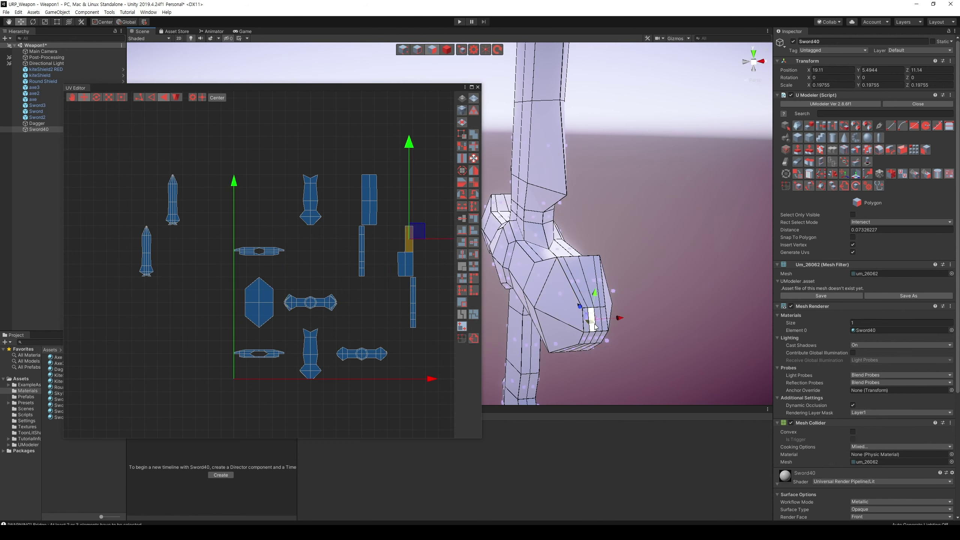
{"action": "left_click", "coordinate": [562, 304]}
{"action": "left_click", "coordinate": [578, 283]}
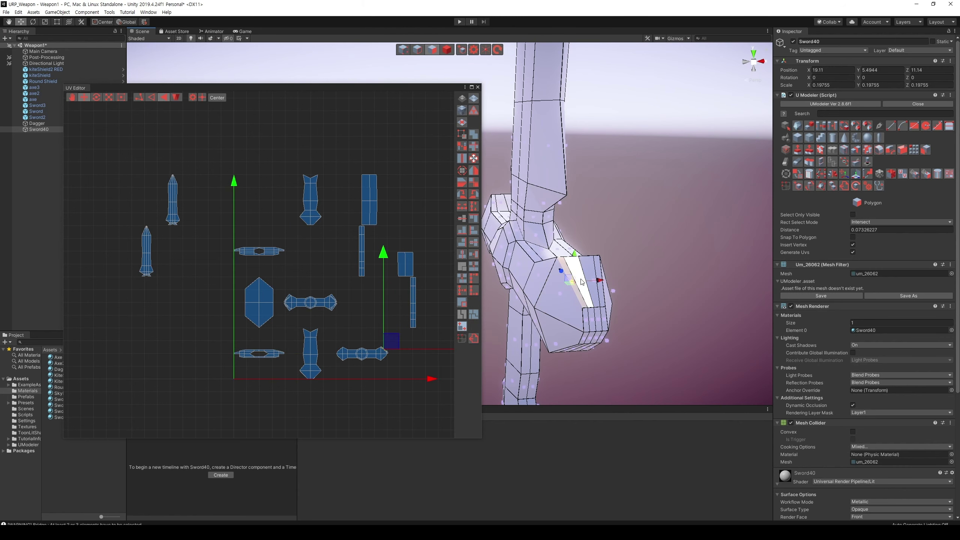
{"action": "left_click_drag", "start_coordinate": [582, 282], "coordinate": [605, 295], "text": "alt"}
{"action": "left_click", "coordinate": [593, 326]}
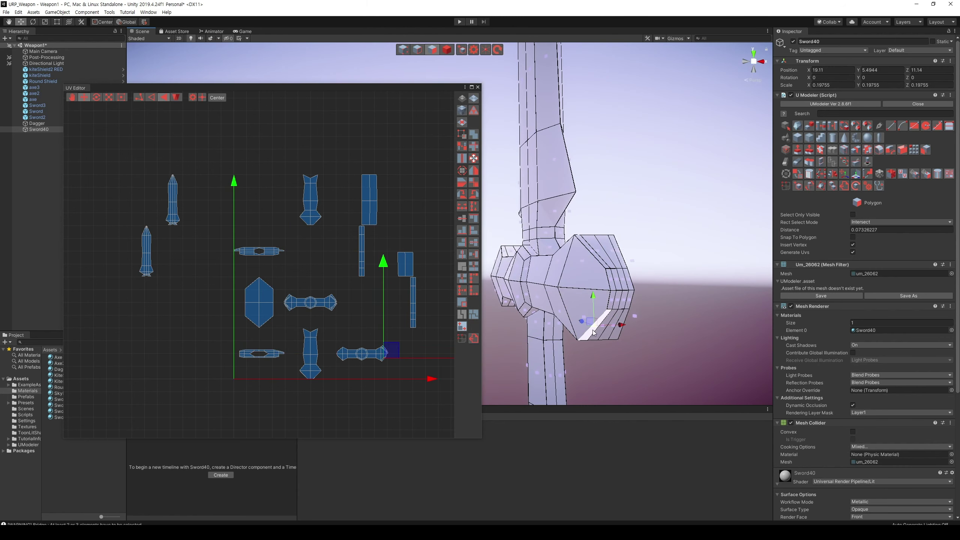
{"action": "mouse_move", "coordinate": [597, 337]}
{"action": "left_mouse_down", "text": "alt"}
{"action": "mouse_move", "coordinate": [614, 329]}
{"action": "mouse_move", "coordinate": [508, 279]}
{"action": "left_mouse_up", "text": "alt"}
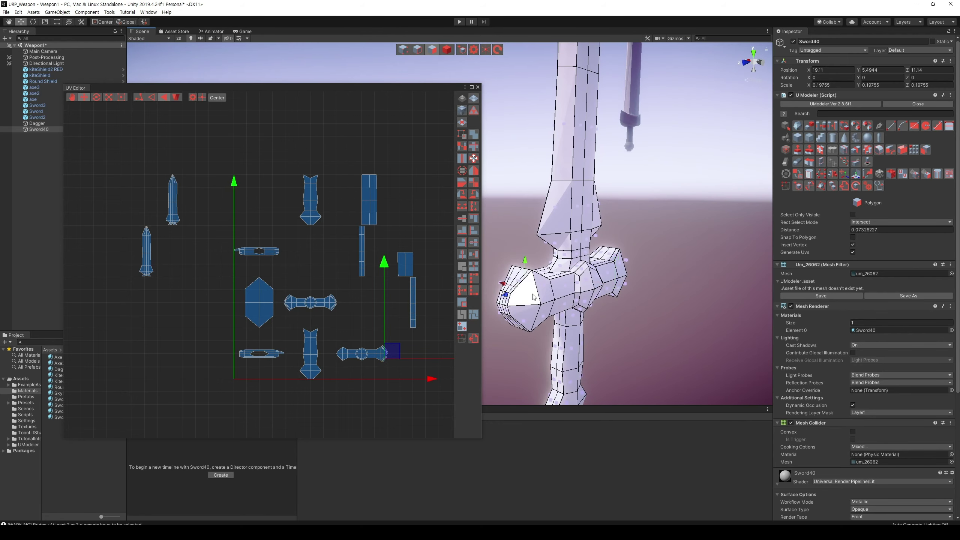
{"action": "scroll", "coordinate": [548, 287], "scroll_direction": "up", "scroll_amount": 3}
{"action": "left_click", "coordinate": [570, 305]}
{"action": "mouse_move", "coordinate": [569, 305]}
{"action": "left_mouse_down", "text": "alt"}
{"action": "mouse_move", "coordinate": [649, 245]}
{"action": "mouse_move", "coordinate": [555, 182]}
{"action": "left_mouse_up", "text": "alt"}
{"action": "left_click", "coordinate": [556, 182]}
Check the guard faces on the small rectangle island and a grip strip, then zoom out the UV Editor
{"action": "left_click", "coordinate": [712, 224]}
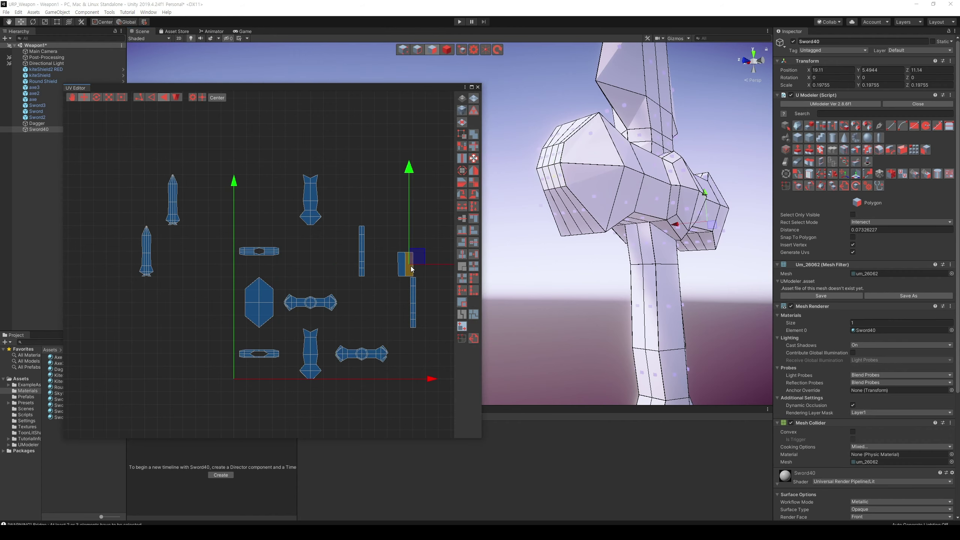
{"action": "key", "text": "f"}
{"action": "left_click_drag", "start_coordinate": [658, 295], "coordinate": [589, 292], "text": "alt"}
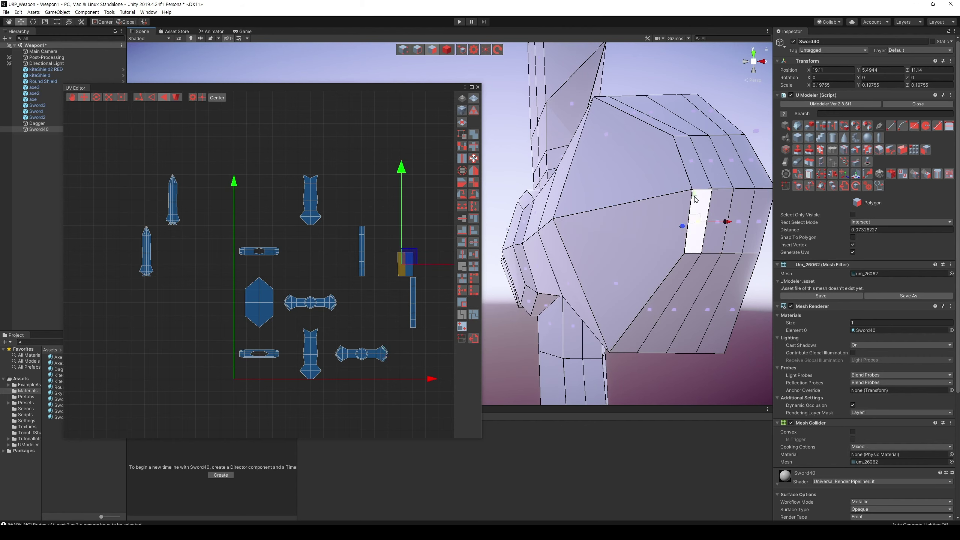
{"action": "left_click", "coordinate": [699, 223]}
{"action": "left_click", "coordinate": [422, 305]}
{"action": "left_click", "coordinate": [633, 309]}
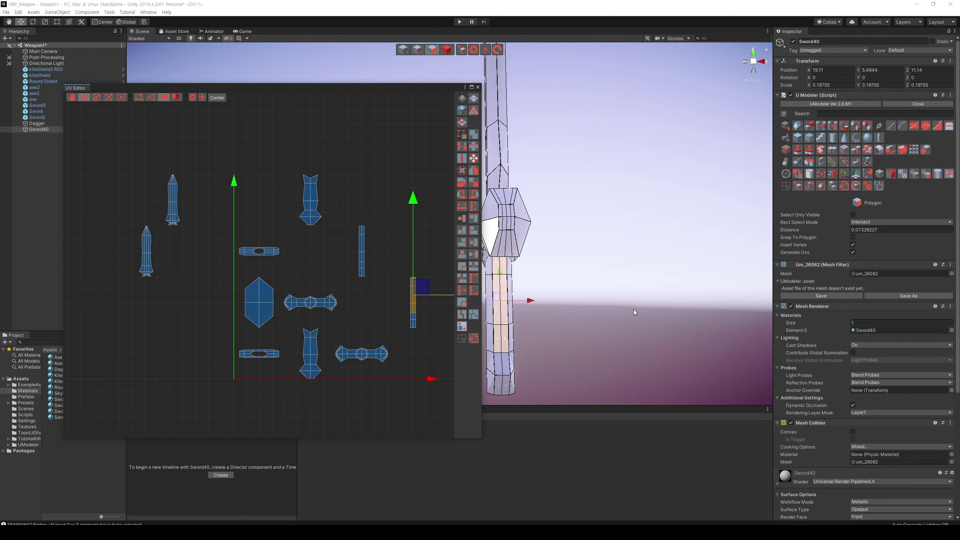
{"action": "scroll", "coordinate": [635, 312], "scroll_direction": "down", "scroll_amount": 5}
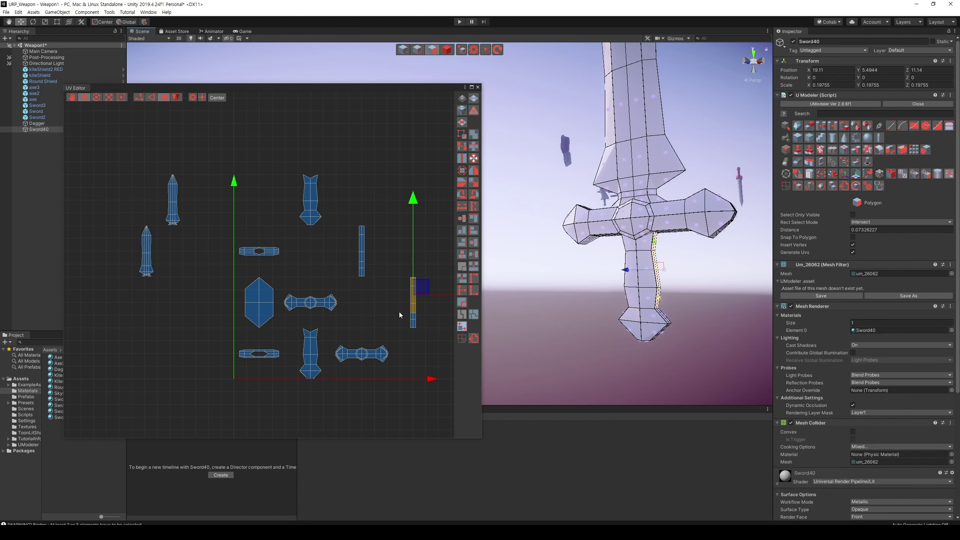
{"action": "scroll", "coordinate": [399, 312], "scroll_direction": "down", "scroll_amount": 2}
{"action": "scroll", "coordinate": [381, 313], "scroll_direction": "down", "scroll_amount": 2}
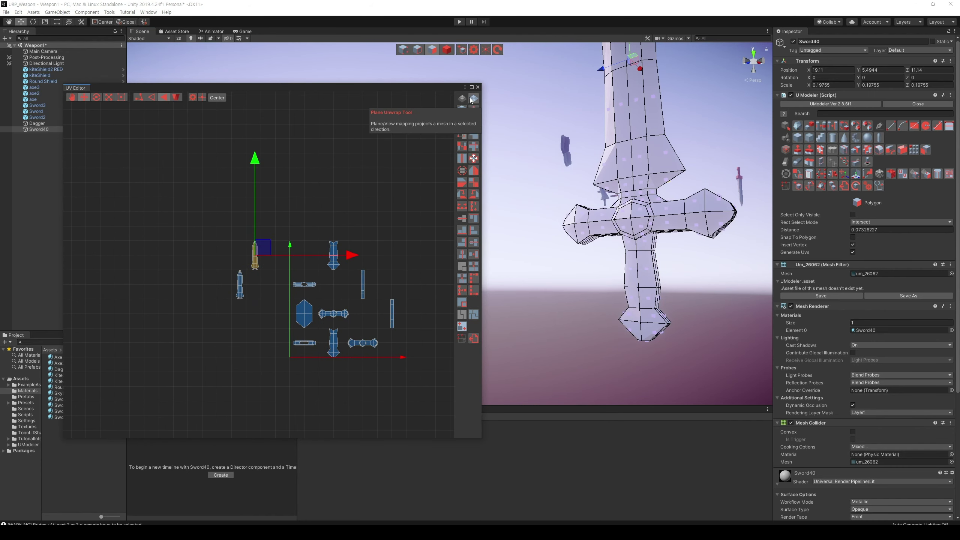
Plane Unwrap the two blade islands, shift them left and shrink the smaller one slightly
{"action": "left_click", "coordinate": [463, 121]}
{"action": "left_click", "coordinate": [412, 433]}
{"action": "left_click_drag", "start_coordinate": [354, 211], "coordinate": [354, 81]}
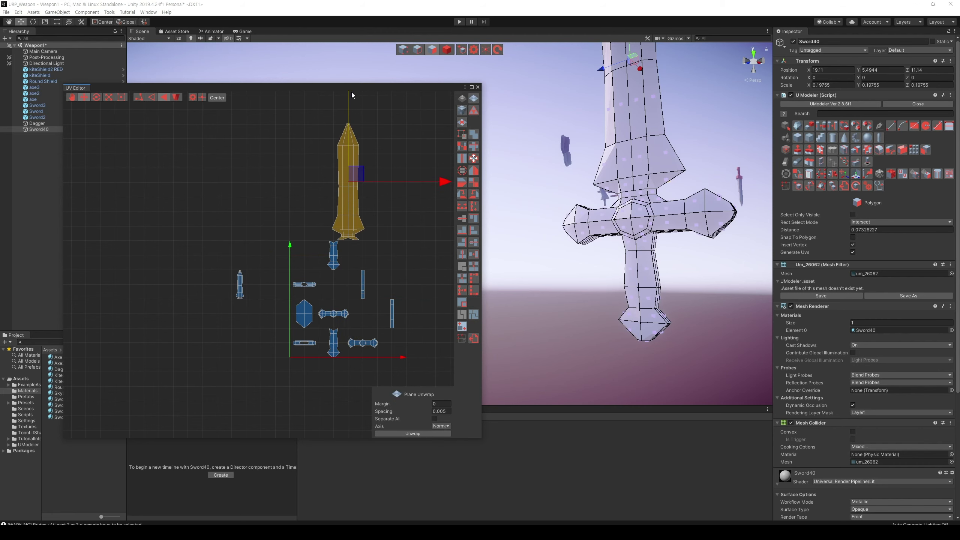
{"action": "left_click_drag", "start_coordinate": [425, 359], "coordinate": [268, 242]}
{"action": "left_click_drag", "start_coordinate": [434, 303], "coordinate": [259, 302]}
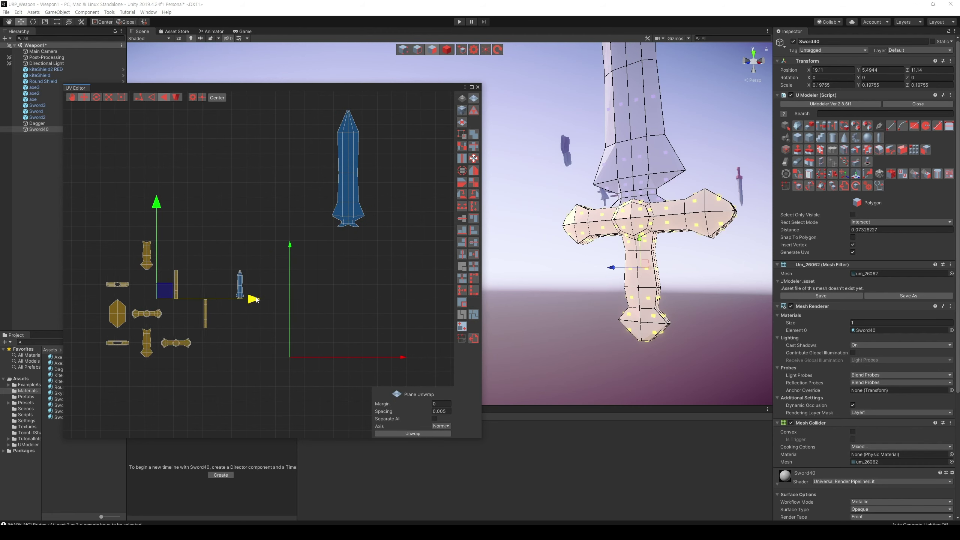
{"action": "left_click", "coordinate": [260, 317]}
{"action": "left_click", "coordinate": [239, 284]}
{"action": "left_click", "coordinate": [413, 433]}
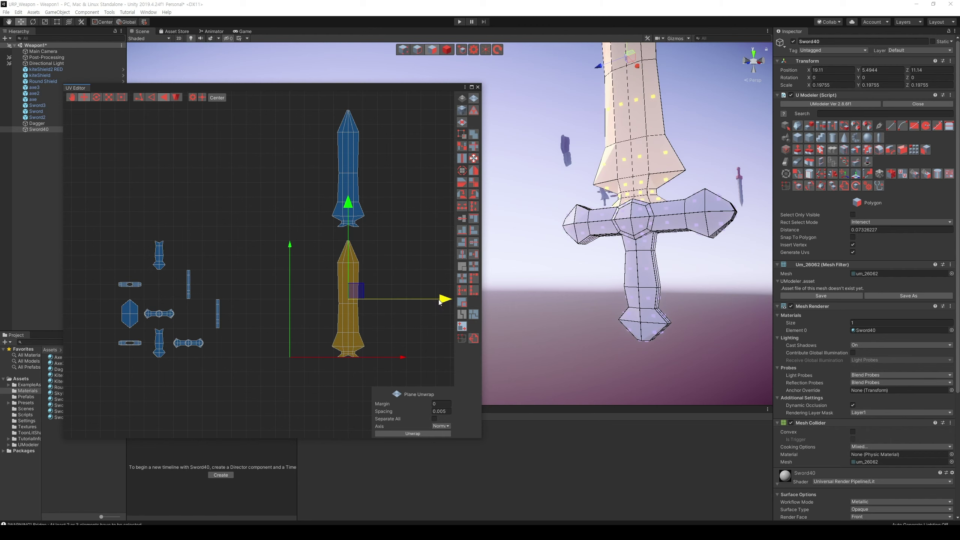
{"action": "left_click_drag", "start_coordinate": [439, 302], "coordinate": [398, 304]}
{"action": "left_click_drag", "start_coordinate": [315, 297], "coordinate": [312, 300]}
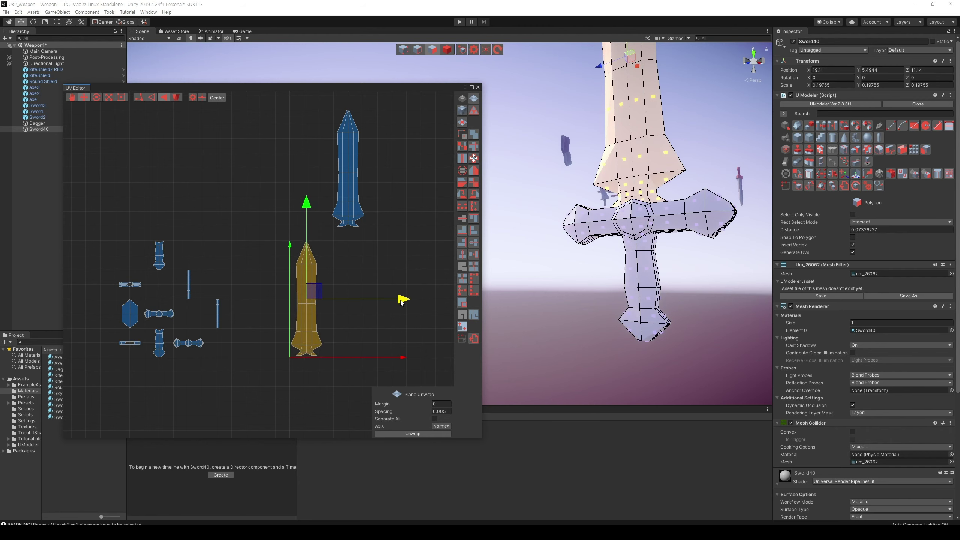
Rotate the upper blade island 180° and place it beside the other blade half
{"action": "left_click", "coordinate": [349, 205]}
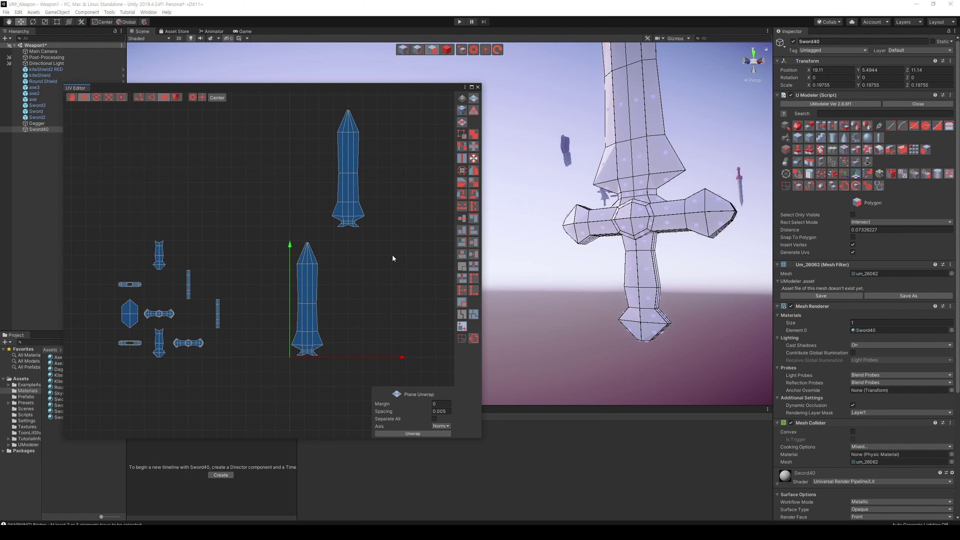
{"action": "left_click_drag", "start_coordinate": [388, 278], "coordinate": [317, 163]}
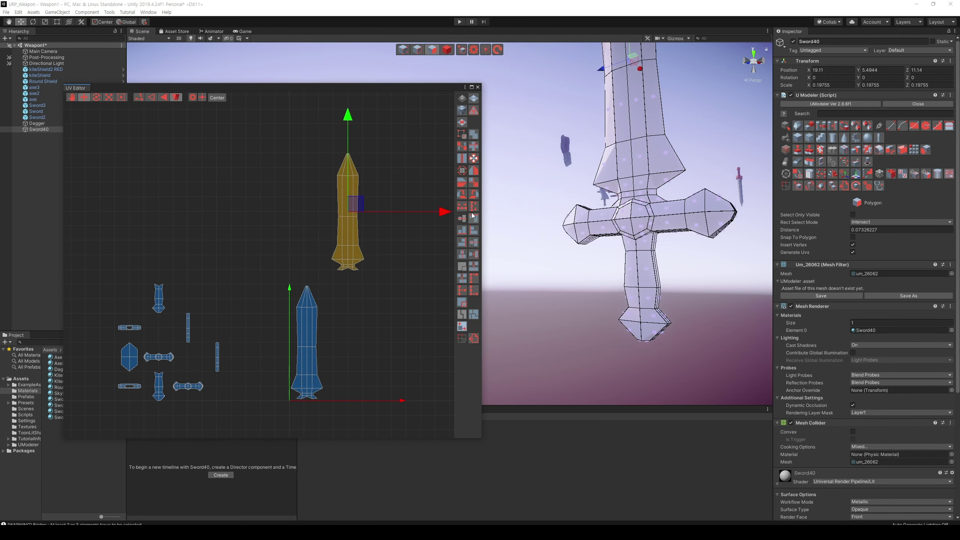
{"action": "left_click", "coordinate": [474, 194]}
{"action": "left_click", "coordinate": [473, 193]}
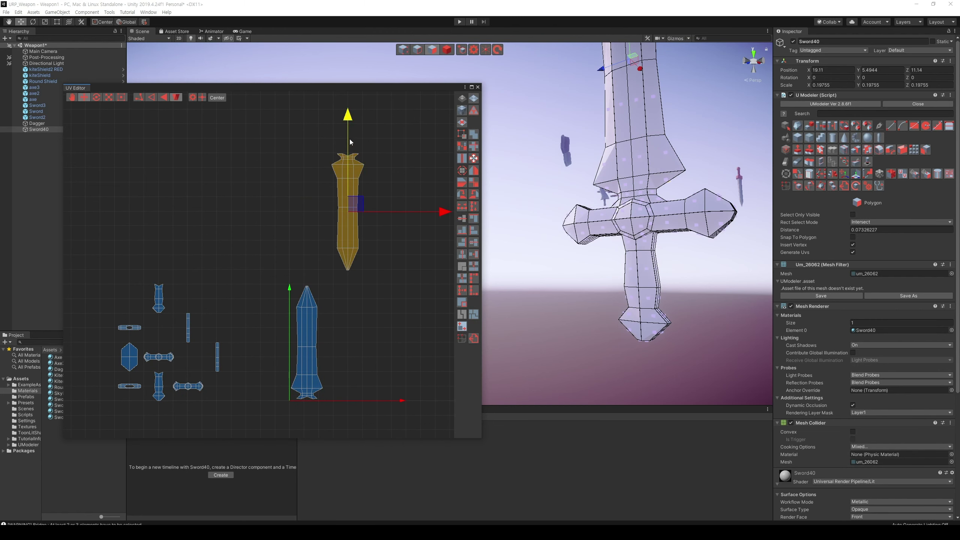
{"action": "left_click_drag", "start_coordinate": [349, 141], "coordinate": [351, 270]}
{"action": "key", "text": "r"}
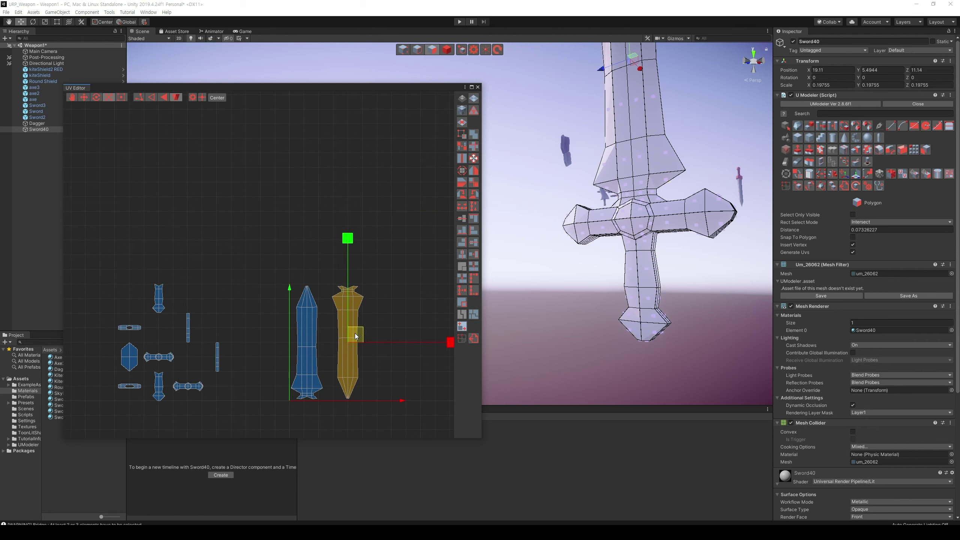
{"action": "key", "text": "w"}
{"action": "left_click_drag", "start_coordinate": [420, 342], "coordinate": [407, 344]}
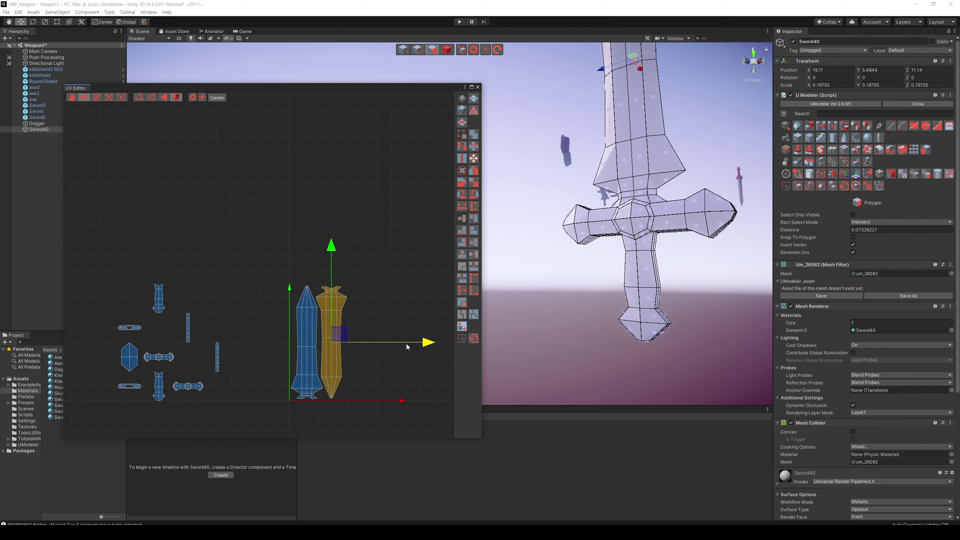
{"action": "left_click", "coordinate": [402, 308]}
Move the dumbbell crossguard island up and Plane Unwrap it, then undo the unwrap and reselect it
{"action": "left_click_drag", "start_coordinate": [147, 352], "coordinate": [146, 351]}
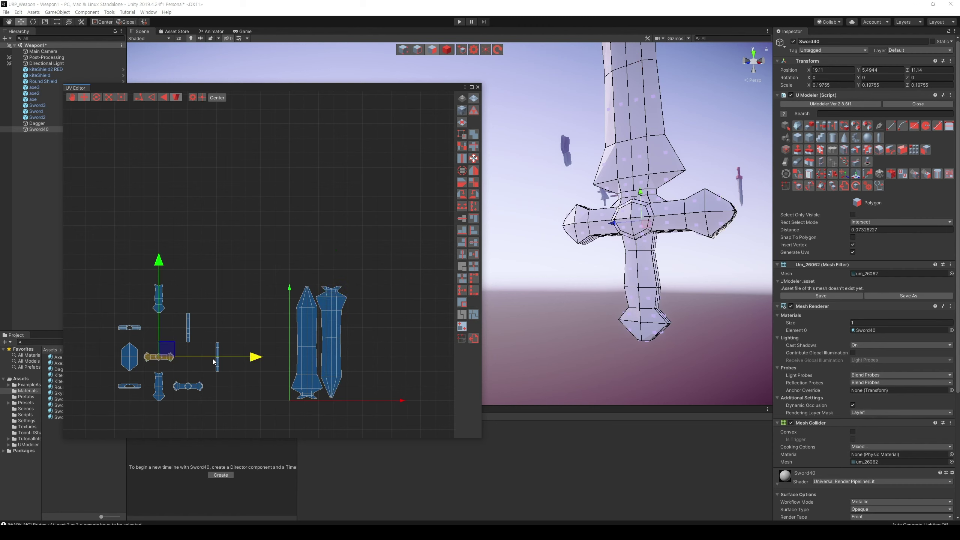
{"action": "left_click_drag", "start_coordinate": [229, 358], "coordinate": [320, 357]}
{"action": "left_click_drag", "start_coordinate": [252, 315], "coordinate": [252, 171]}
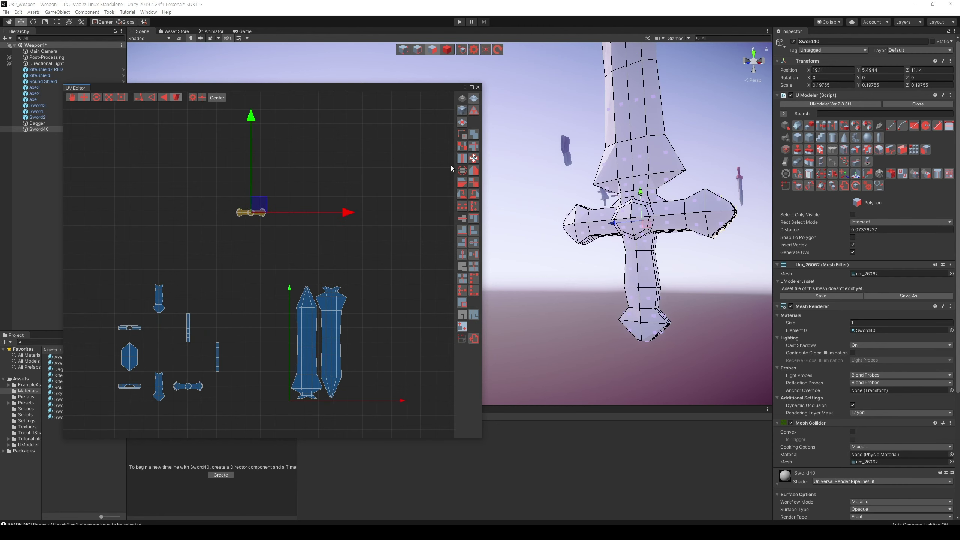
{"action": "left_click", "coordinate": [474, 99]}
{"action": "left_click", "coordinate": [412, 434]}
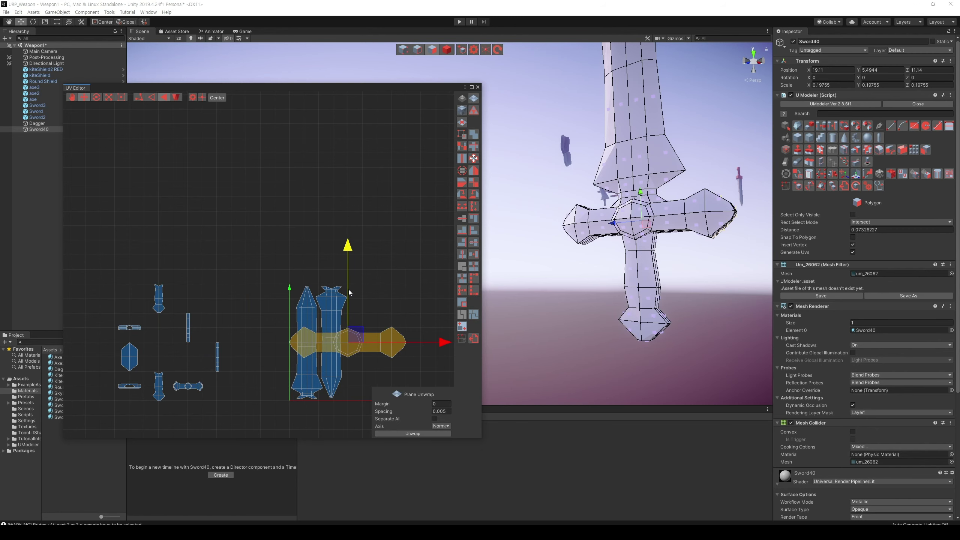
{"action": "left_click_drag", "start_coordinate": [348, 289], "coordinate": [351, 128]}
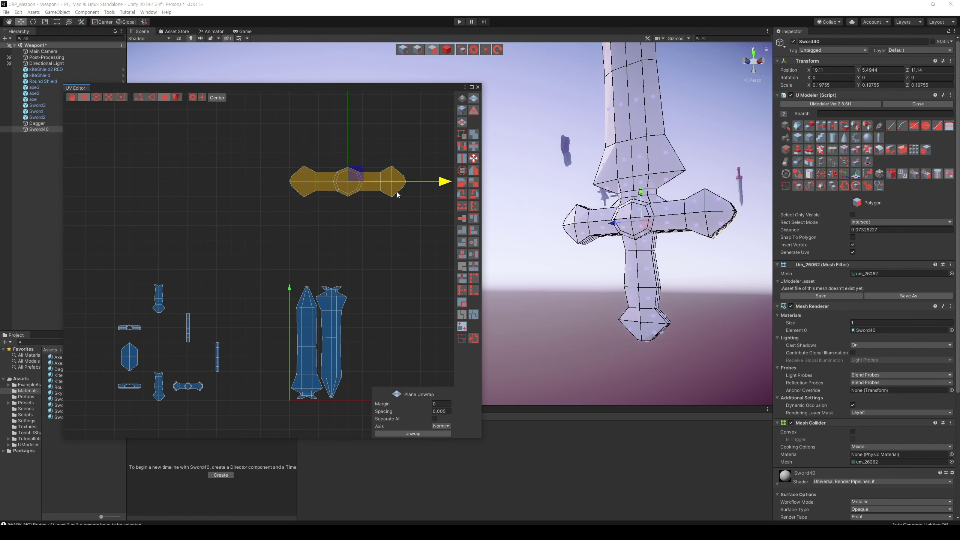
{"action": "key", "text": "ctrl+z"}
{"action": "key", "text": "ctrl+z"}
{"action": "left_click", "coordinate": [281, 245]}
{"action": "left_click_drag", "start_coordinate": [272, 226], "coordinate": [225, 192]}
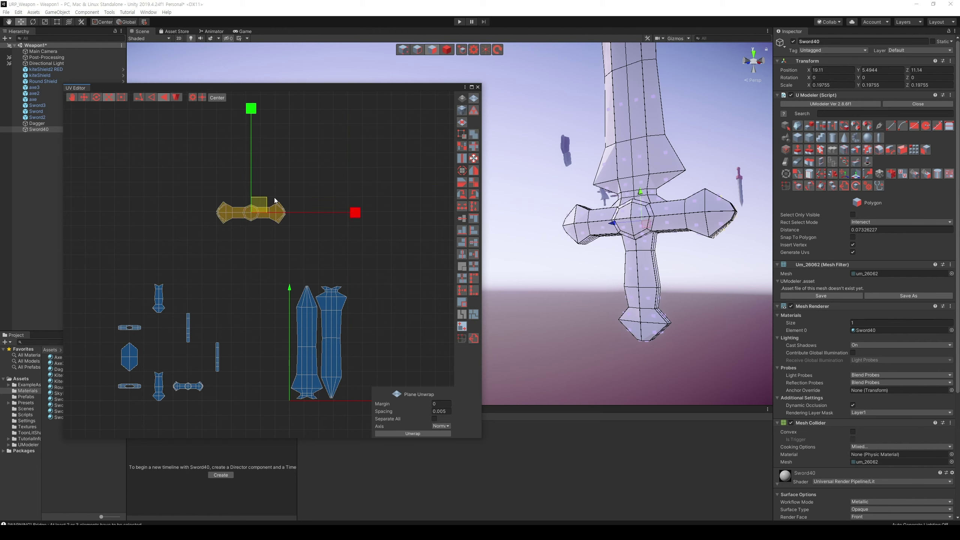
Rotate the crossguard island upright, enlarge it and place it beside the blades
{"action": "left_click", "coordinate": [474, 195]}
{"action": "key", "text": "w"}
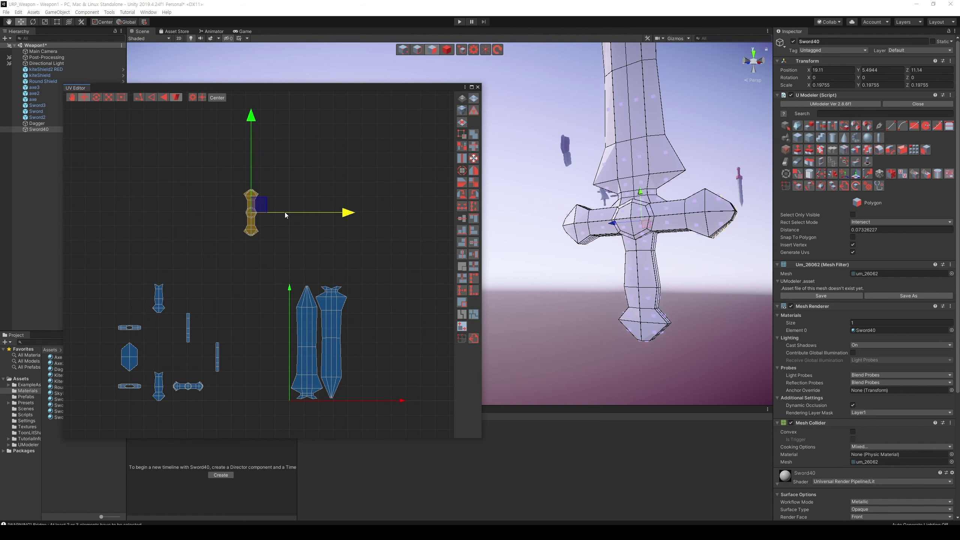
{"action": "left_click_drag", "start_coordinate": [285, 212], "coordinate": [395, 210]}
{"action": "mouse_move", "coordinate": [354, 193]}
{"action": "left_mouse_down"}
{"action": "mouse_move", "coordinate": [354, 318]}
{"action": "mouse_move", "coordinate": [405, 324]}
{"action": "left_mouse_up"}
{"action": "key", "text": "r"}
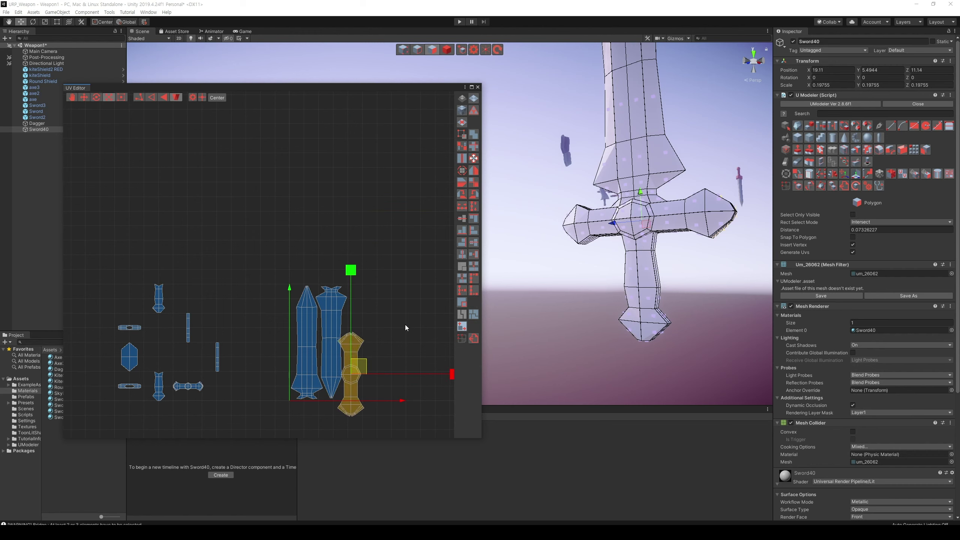
{"action": "key", "text": "w"}
{"action": "left_click_drag", "start_coordinate": [389, 375], "coordinate": [394, 374]}
{"action": "left_click_drag", "start_coordinate": [357, 310], "coordinate": [356, 291]}
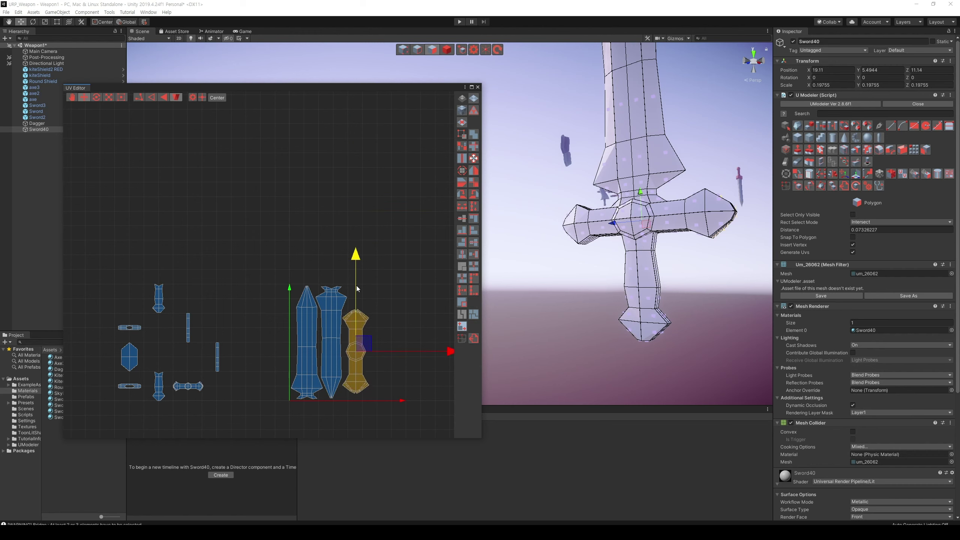
{"action": "left_click", "coordinate": [417, 295]}
Rotate the second crossguard island upright, enlarge it and set it beside the third blue island
{"action": "left_click", "coordinate": [192, 387]}
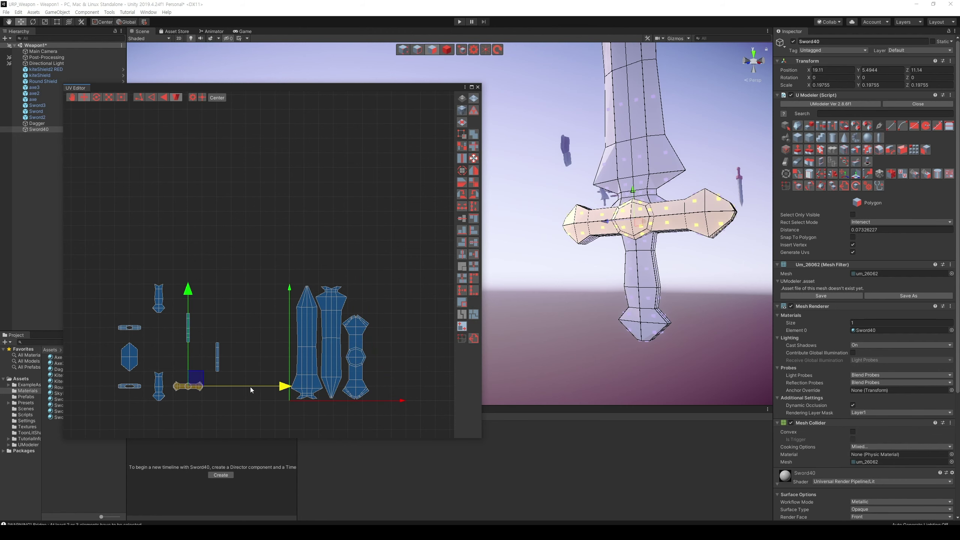
{"action": "left_click_drag", "start_coordinate": [254, 390], "coordinate": [311, 389]}
{"action": "left_click", "coordinate": [474, 195]}
{"action": "key", "text": "r"}
{"action": "left_click_drag", "start_coordinate": [252, 379], "coordinate": [435, 389]}
{"action": "key", "text": "w"}
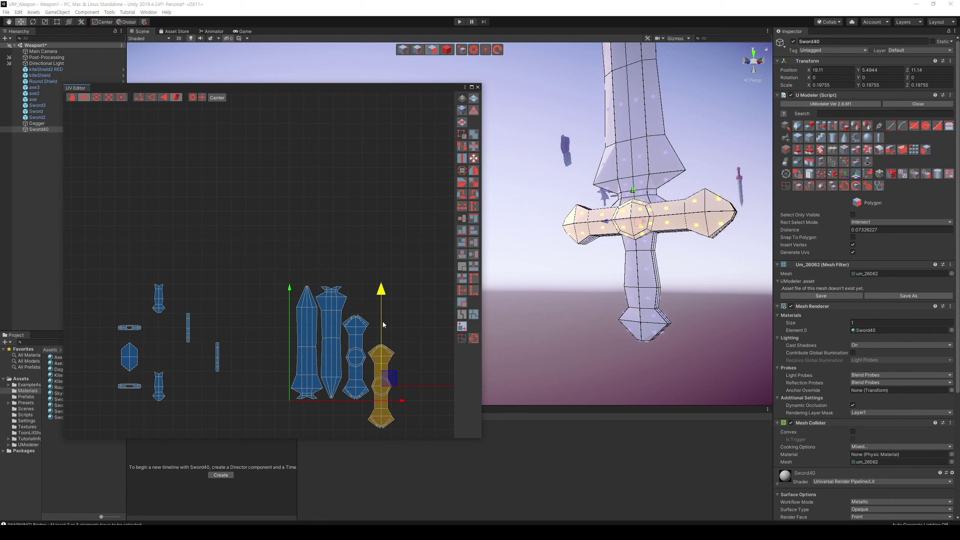
{"action": "left_click_drag", "start_coordinate": [382, 323], "coordinate": [385, 280]}
{"action": "left_click_drag", "start_coordinate": [443, 342], "coordinate": [439, 342]}
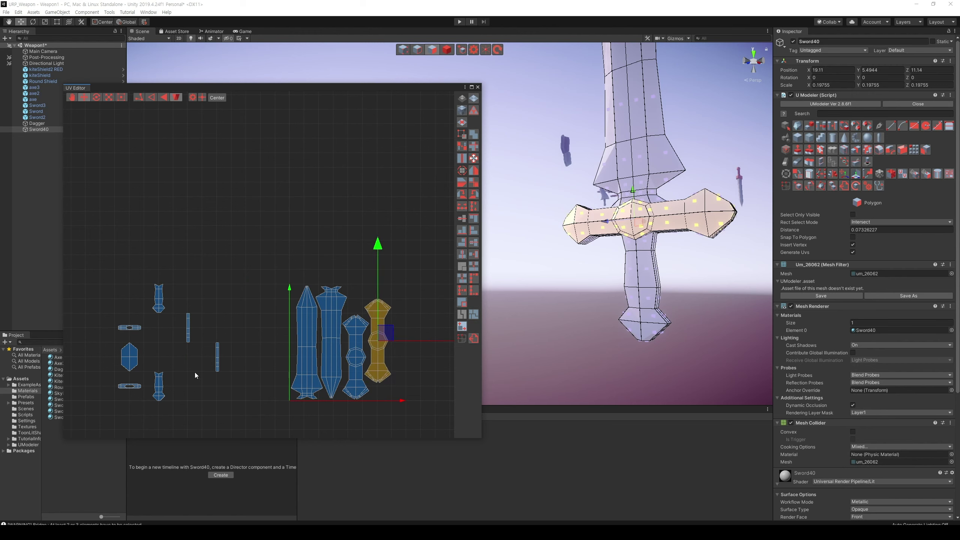
Shrink both long blade islands slightly and shift them left
{"action": "left_click_drag", "start_coordinate": [195, 374], "coordinate": [136, 351]}
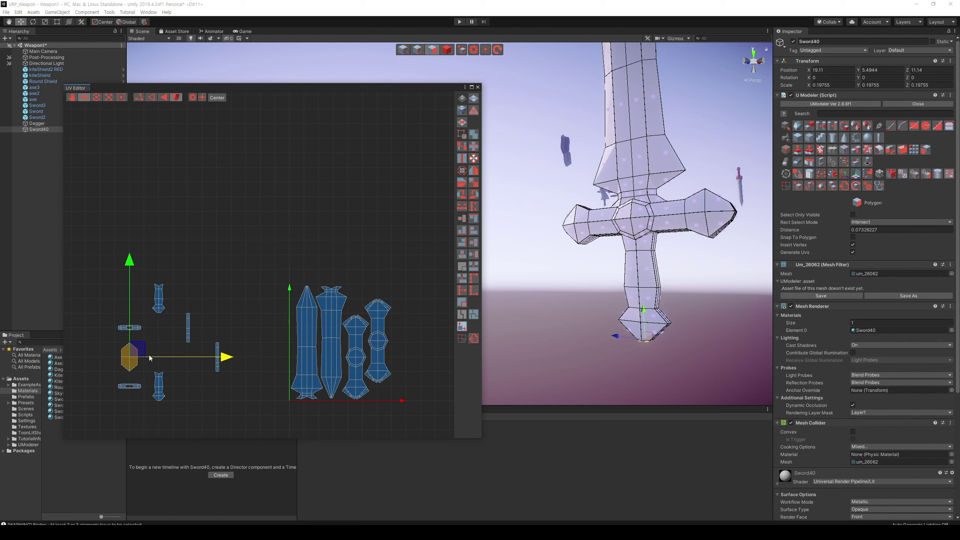
{"action": "left_click", "coordinate": [163, 308]}
{"action": "left_click_drag", "start_coordinate": [291, 276], "coordinate": [342, 426]}
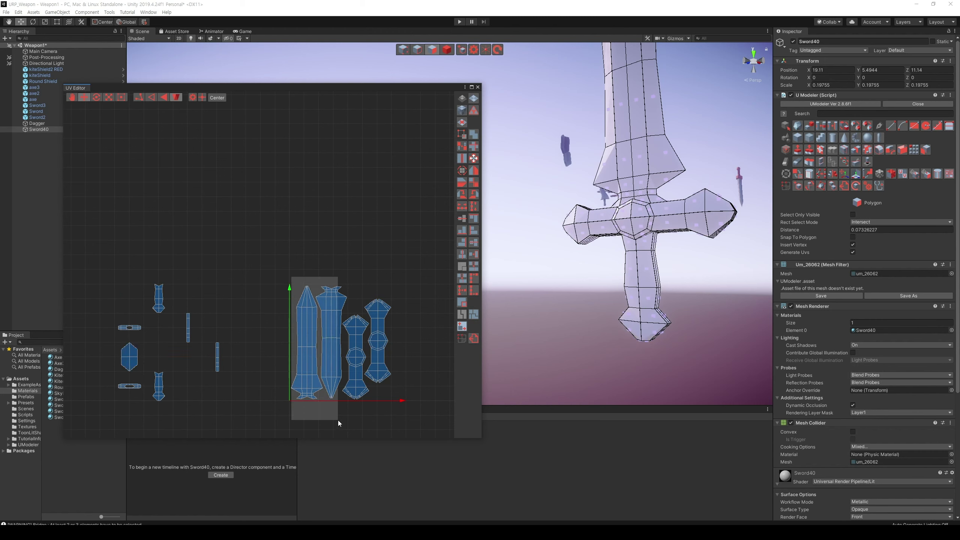
{"action": "left_click_drag", "start_coordinate": [334, 332], "coordinate": [317, 292]}
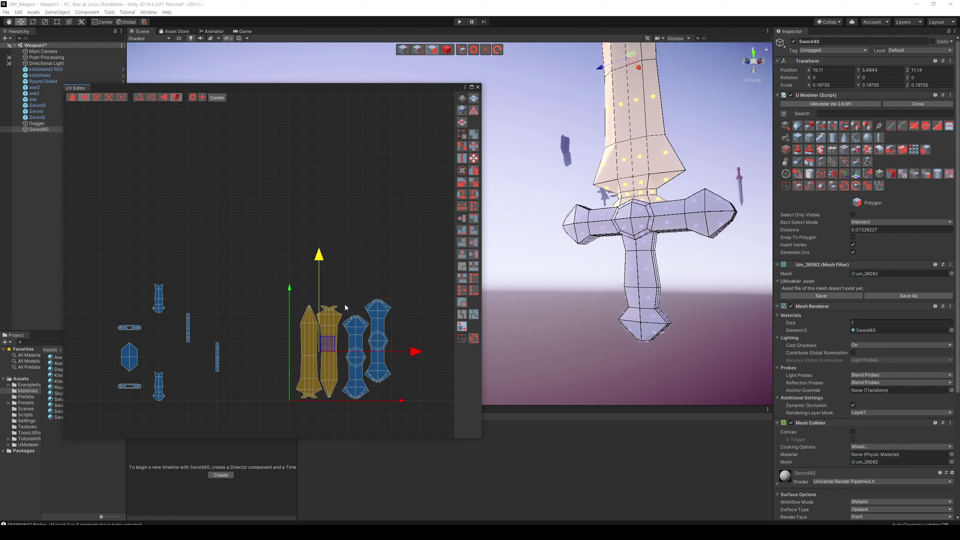
{"action": "left_click_drag", "start_coordinate": [416, 351], "coordinate": [409, 351]}
Shift both crossguard islands up and left, then lower the right crossguard island
{"action": "left_click", "coordinate": [411, 394]}
{"action": "left_click_drag", "start_coordinate": [411, 394], "coordinate": [348, 278]}
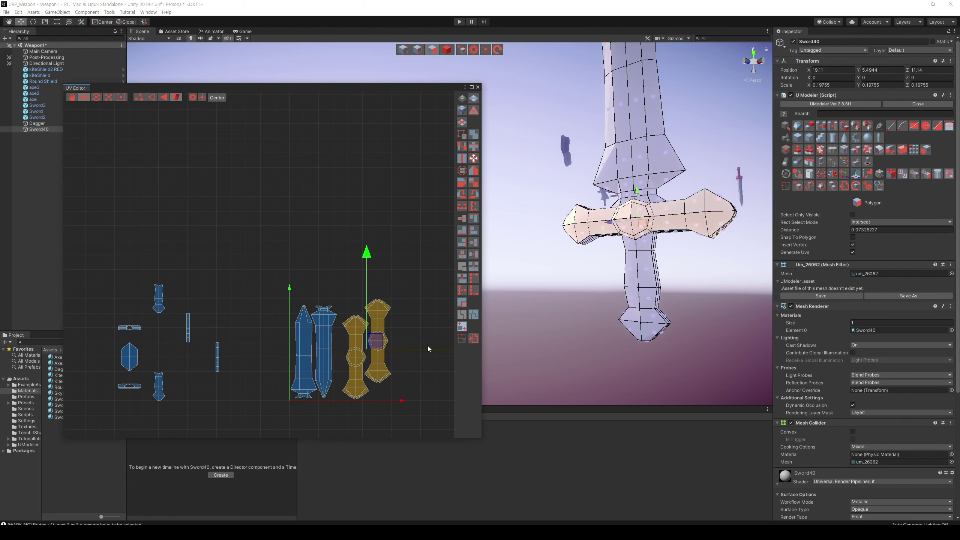
{"action": "left_click_drag", "start_coordinate": [432, 350], "coordinate": [429, 350]}
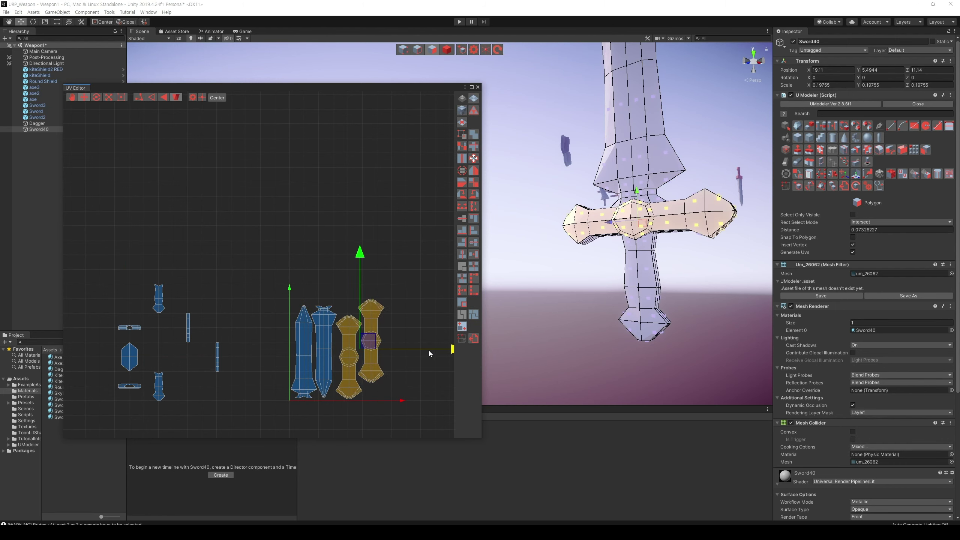
{"action": "left_click_drag", "start_coordinate": [363, 272], "coordinate": [361, 251]}
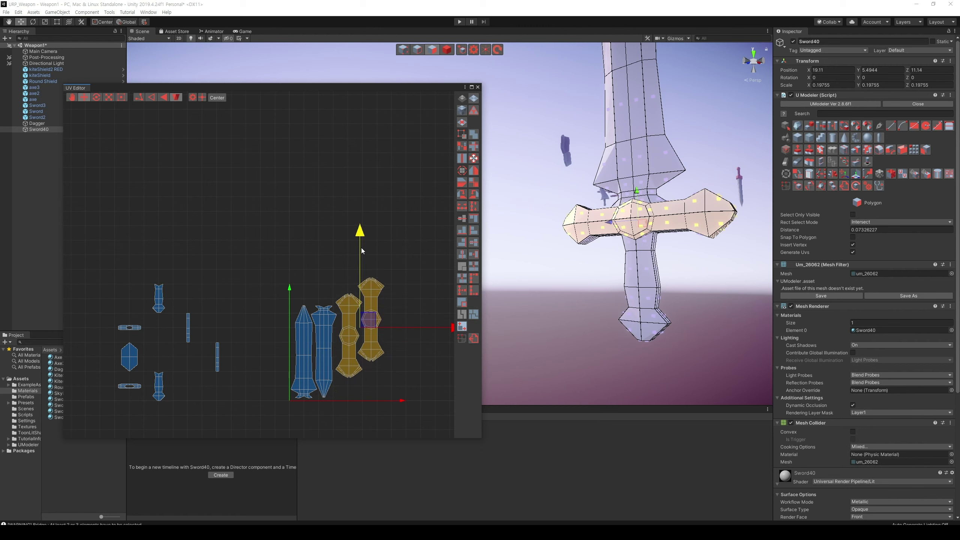
{"action": "left_click_drag", "start_coordinate": [440, 332], "coordinate": [438, 331]}
{"action": "left_click", "coordinate": [438, 333]}
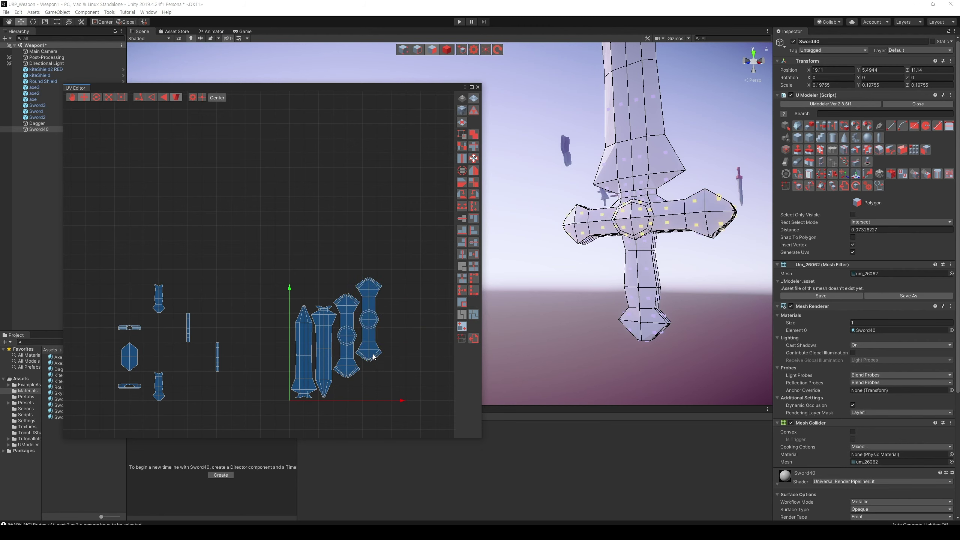
{"action": "left_click", "coordinate": [368, 333]}
{"action": "left_click_drag", "start_coordinate": [371, 253], "coordinate": [372, 290]}
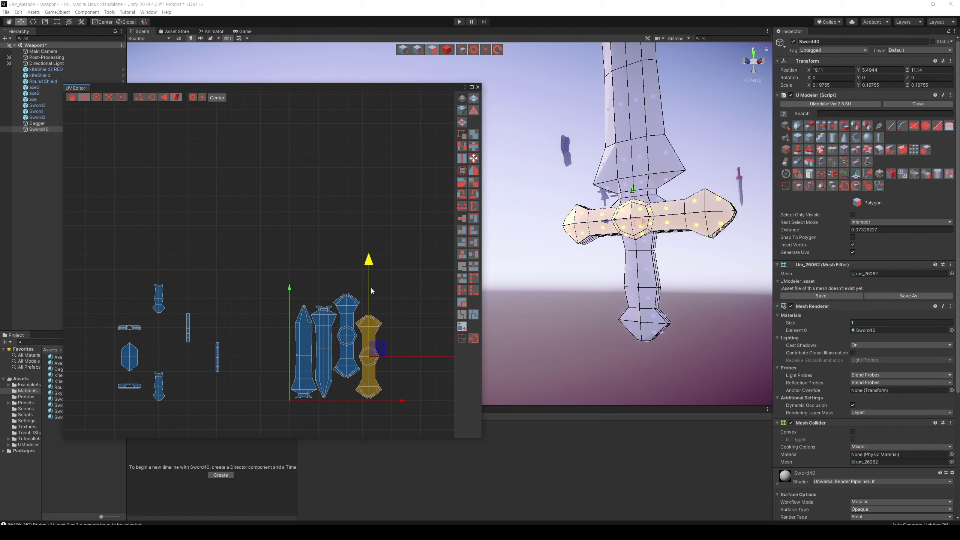
{"action": "left_click", "coordinate": [423, 301]}
Move the small grip island beside the crossguards and select the other grip island
{"action": "left_click", "coordinate": [159, 388]}
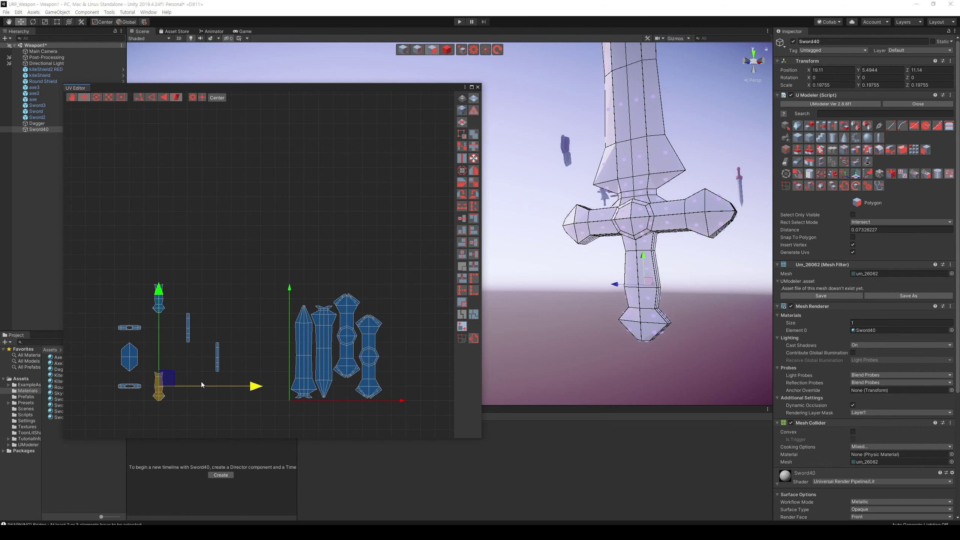
{"action": "left_click_drag", "start_coordinate": [219, 389], "coordinate": [404, 379]}
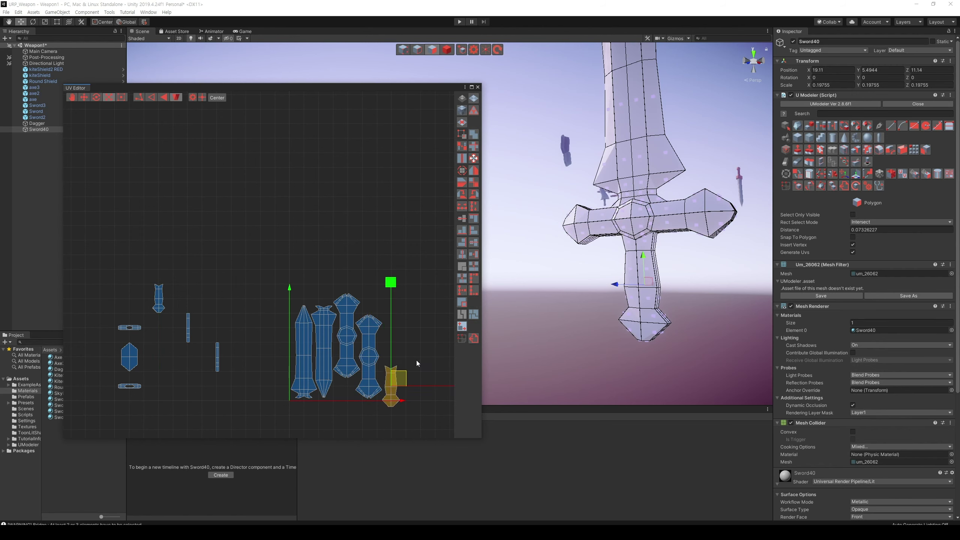
{"action": "left_click_drag", "start_coordinate": [391, 330], "coordinate": [391, 314]}
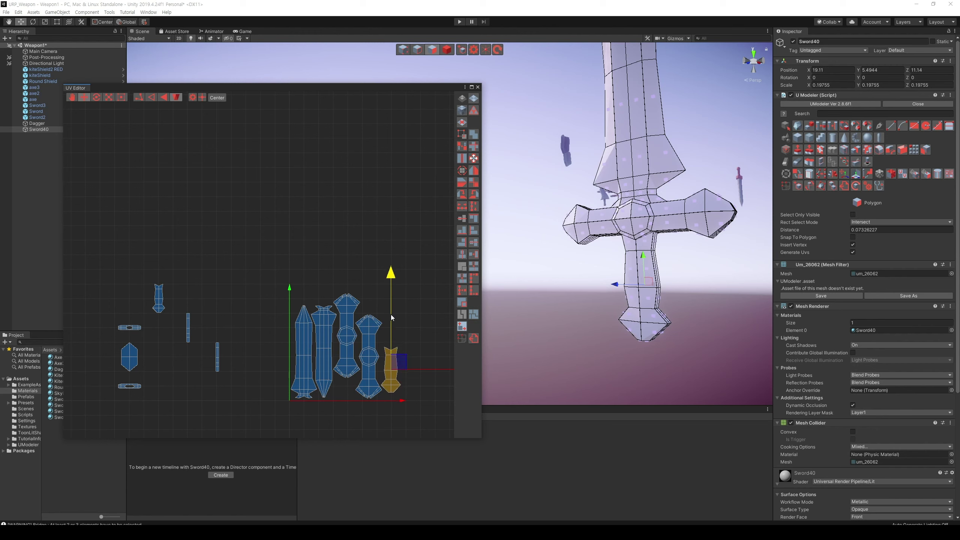
{"action": "left_click_drag", "start_coordinate": [430, 372], "coordinate": [432, 370]}
{"action": "left_click", "coordinate": [147, 294]}
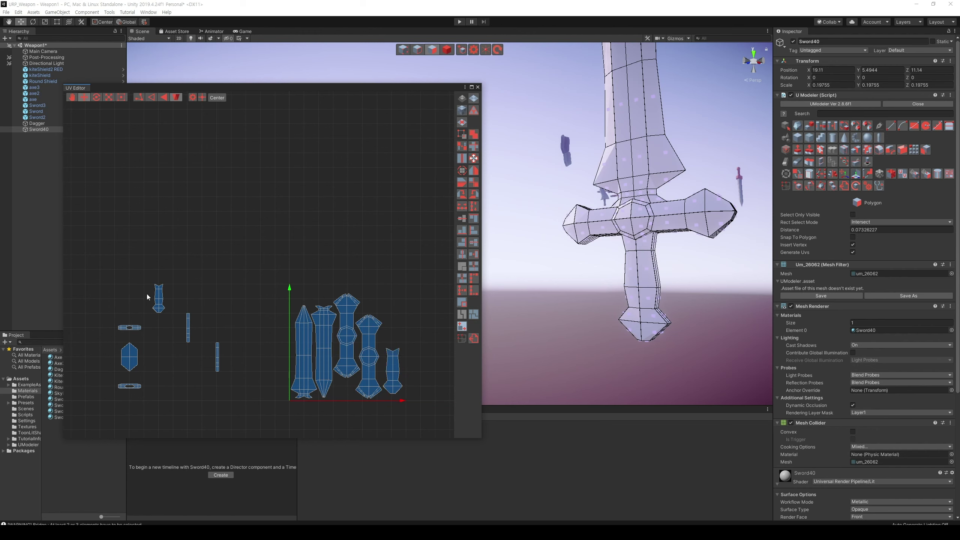
{"action": "mouse_move", "coordinate": [147, 295]}
{"action": "left_mouse_down"}
{"action": "mouse_move", "coordinate": [181, 312]}
{"action": "mouse_move", "coordinate": [433, 298]}
{"action": "mouse_move", "coordinate": [428, 263]}
{"action": "left_mouse_up"}
Lower the gold island and move two small leftover islands into the top row beside the sword islands
{"action": "key", "text": "r"}
{"action": "key", "text": "w"}
{"action": "left_click_drag", "start_coordinate": [390, 228], "coordinate": [393, 245]}
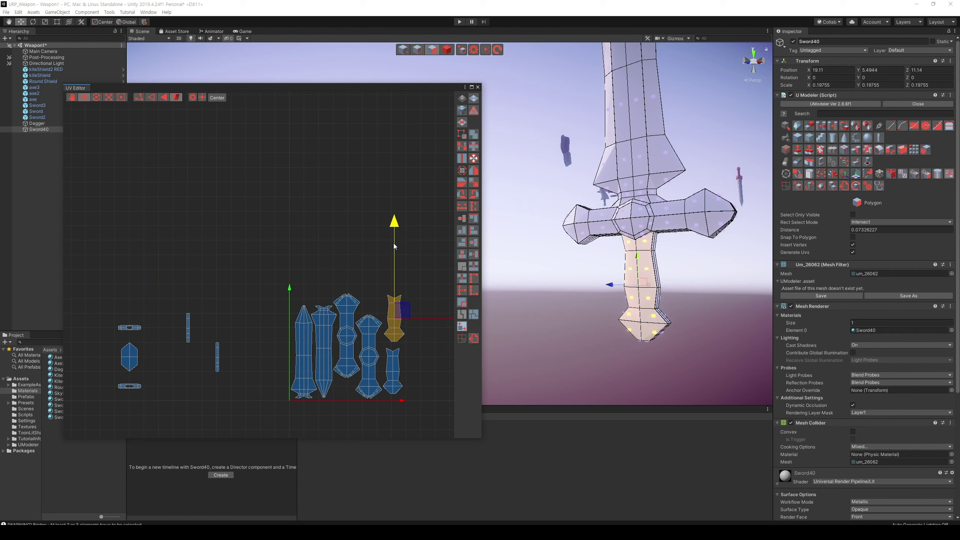
{"action": "left_click", "coordinate": [431, 284]}
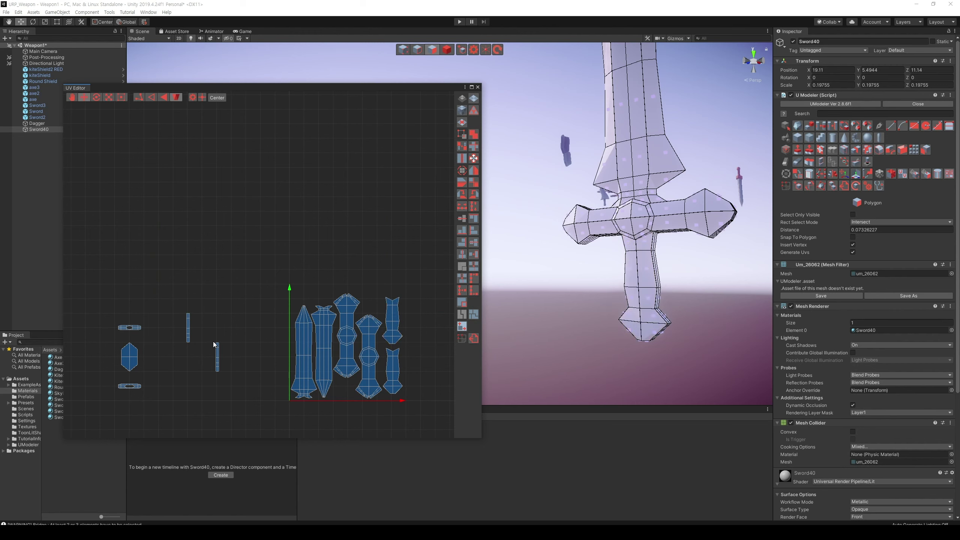
{"action": "left_click", "coordinate": [137, 329]}
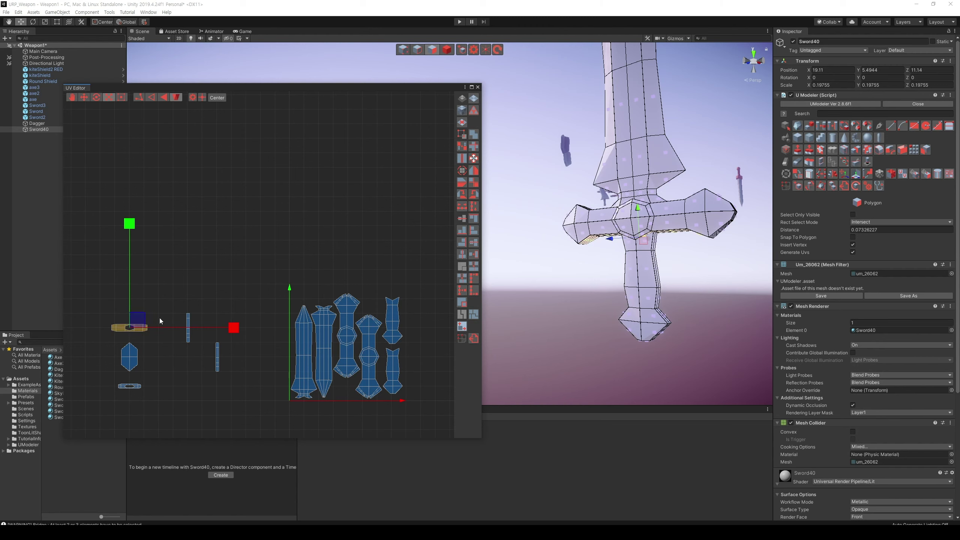
{"action": "left_click_drag", "start_coordinate": [173, 330], "coordinate": [377, 291]}
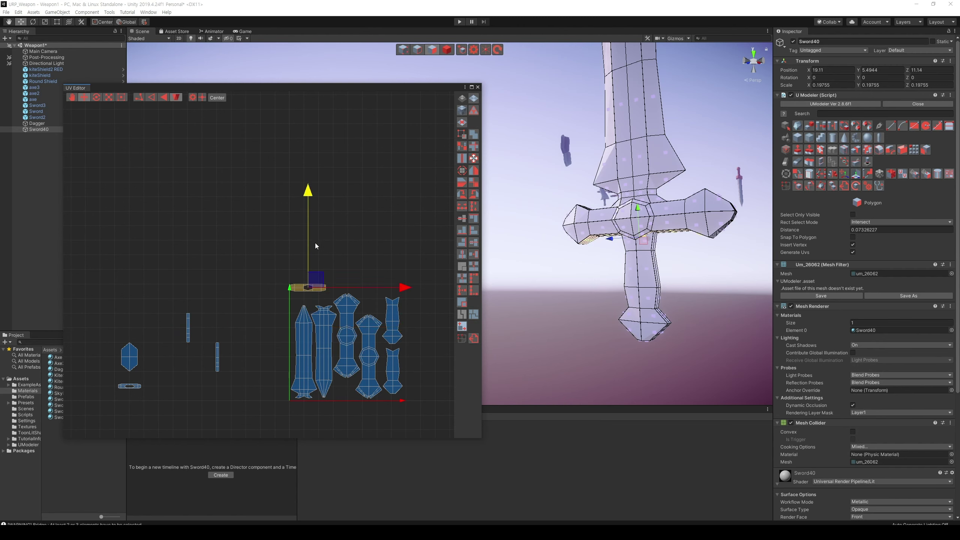
{"action": "left_click", "coordinate": [132, 387]}
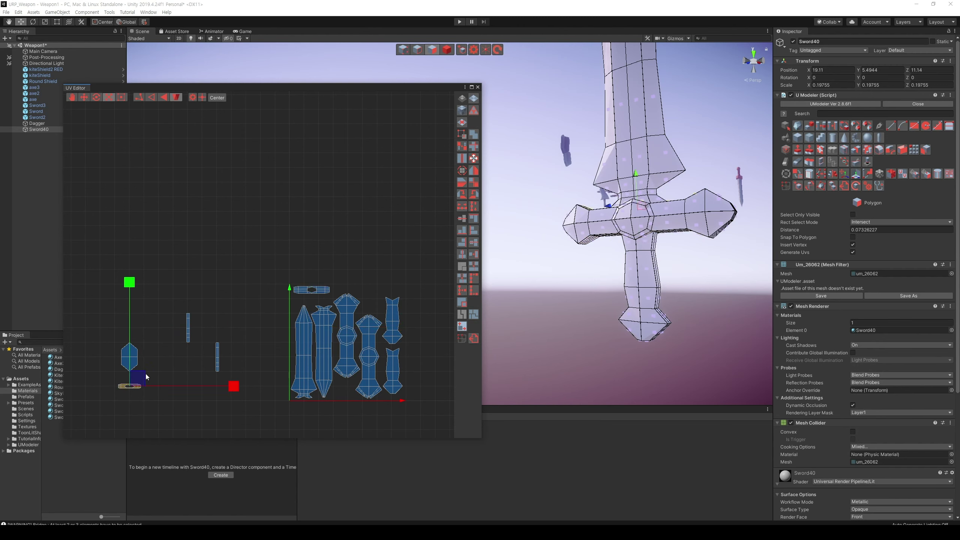
{"action": "left_click", "coordinate": [136, 388]}
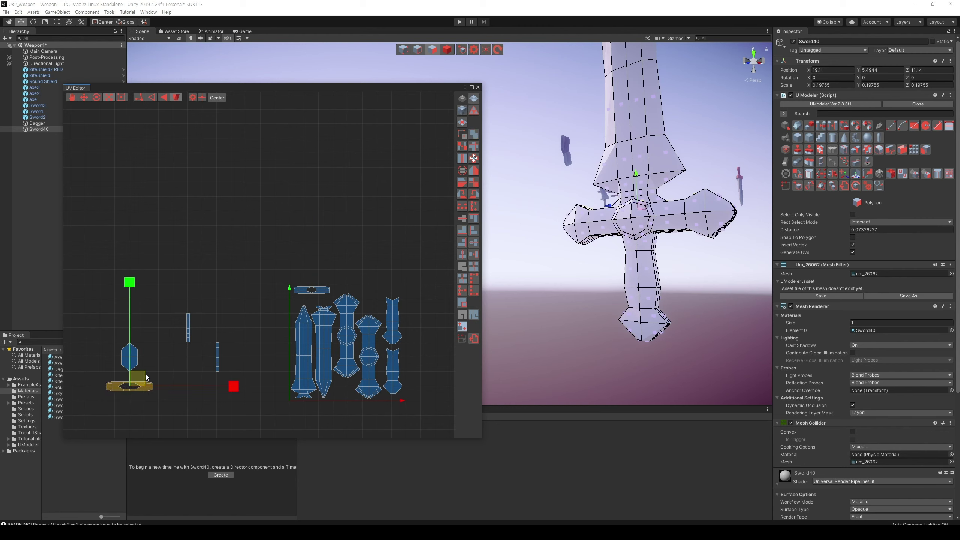
{"action": "left_click_drag", "start_coordinate": [193, 393], "coordinate": [448, 394]}
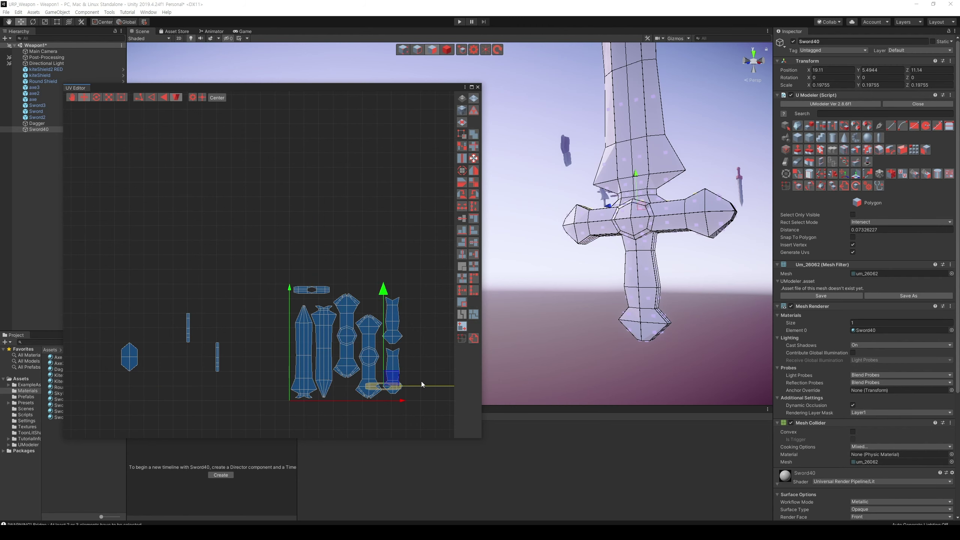
{"action": "left_click_drag", "start_coordinate": [386, 344], "coordinate": [386, 248]}
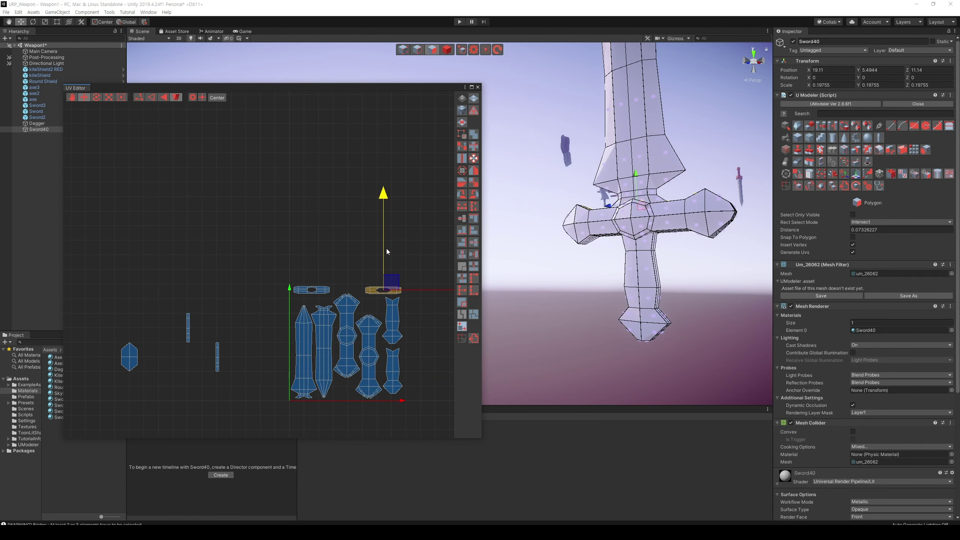
{"action": "left_click", "coordinate": [379, 294]}
Rotate the first thin strip 90° to horizontal and slide it into the top row
{"action": "left_click", "coordinate": [217, 359]}
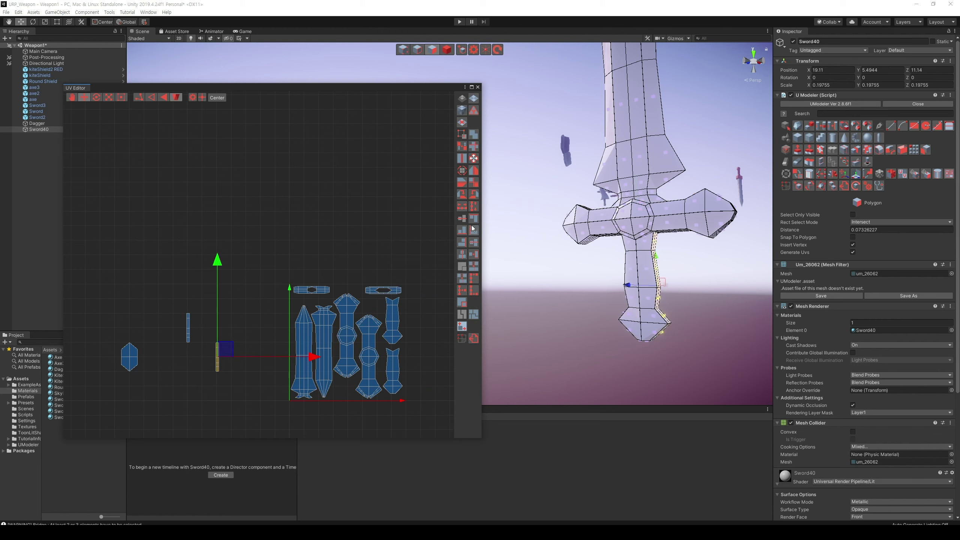
{"action": "left_click", "coordinate": [474, 194]}
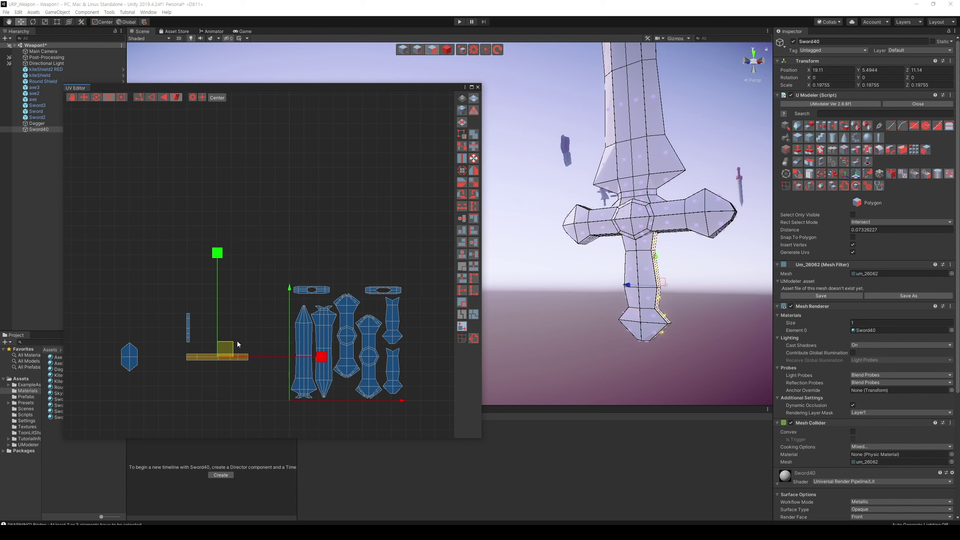
{"action": "left_click_drag", "start_coordinate": [219, 261], "coordinate": [219, 202]}
{"action": "left_click_drag", "start_coordinate": [276, 299], "coordinate": [367, 303]}
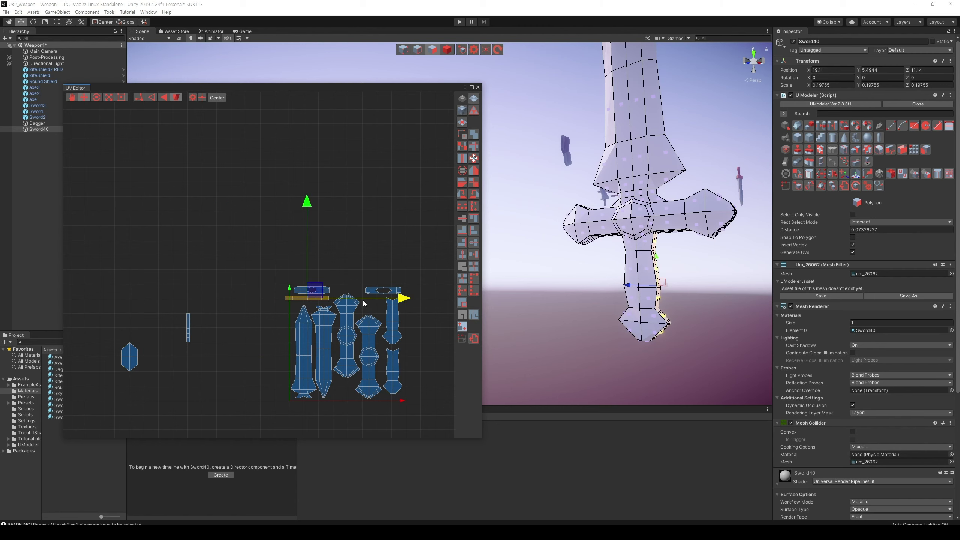
{"action": "key", "text": "r"}
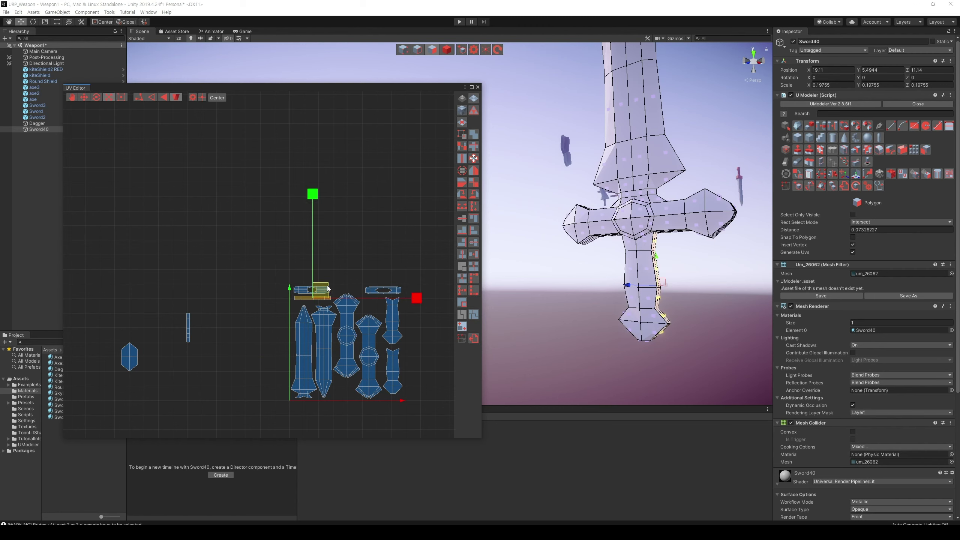
{"action": "key", "text": "w"}
Rotate the remaining thin strip horizontal and slide it into the top row as well
{"action": "left_click", "coordinate": [194, 327]}
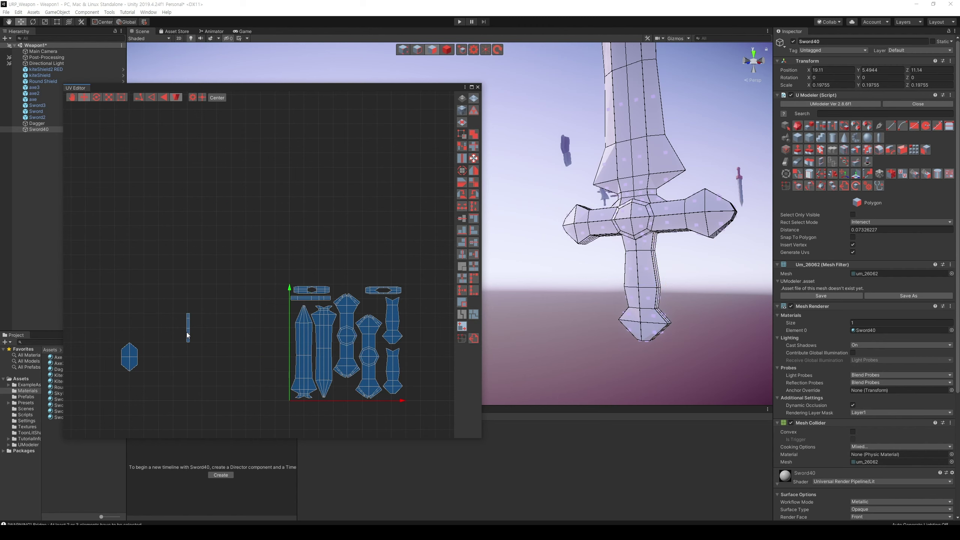
{"action": "left_click", "coordinate": [473, 194]}
{"action": "left_click", "coordinate": [204, 315]}
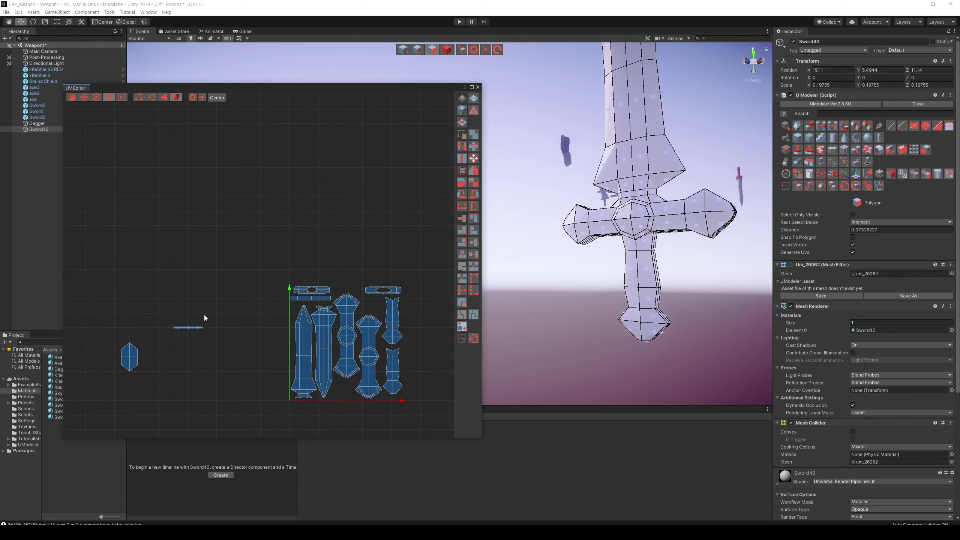
{"action": "left_click", "coordinate": [190, 327]}
{"action": "mouse_move", "coordinate": [188, 275]}
{"action": "left_mouse_down"}
{"action": "mouse_move", "coordinate": [191, 225]}
{"action": "mouse_move", "coordinate": [192, 235]}
{"action": "left_mouse_up"}
{"action": "left_click_drag", "start_coordinate": [245, 287], "coordinate": [405, 288]}
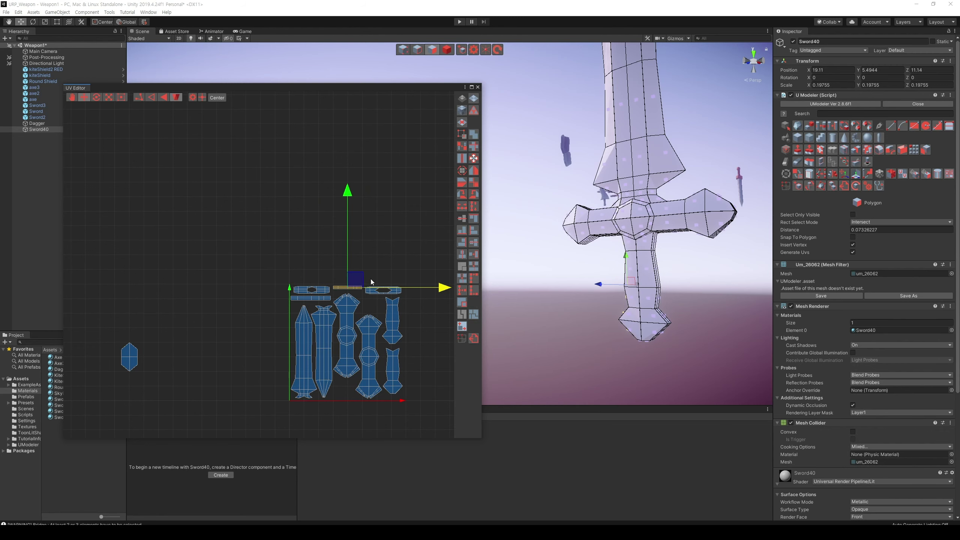
{"action": "key", "text": "r"}
{"action": "key", "text": "w"}
Move the hexagon island over and tuck it into the gap among the sword islands
{"action": "left_click", "coordinate": [375, 257]}
{"action": "mouse_move", "coordinate": [109, 329]}
{"action": "left_mouse_down"}
{"action": "mouse_move", "coordinate": [190, 375]}
{"action": "mouse_move", "coordinate": [386, 358]}
{"action": "left_mouse_up"}
{"action": "key", "text": "e"}
{"action": "key", "text": "w"}
{"action": "key", "text": "r"}
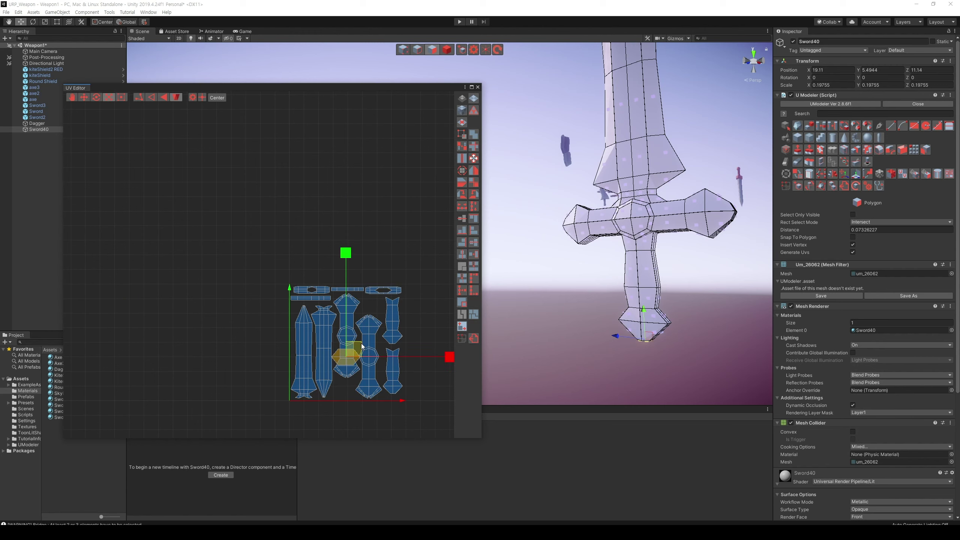
{"action": "key", "text": "w"}
{"action": "left_click_drag", "start_coordinate": [346, 333], "coordinate": [346, 363]}
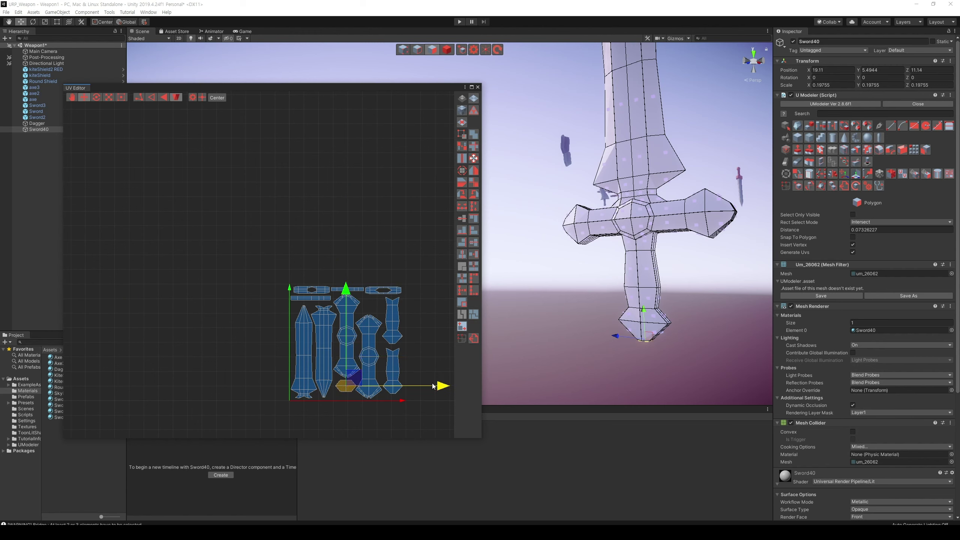
{"action": "left_click", "coordinate": [435, 366]}
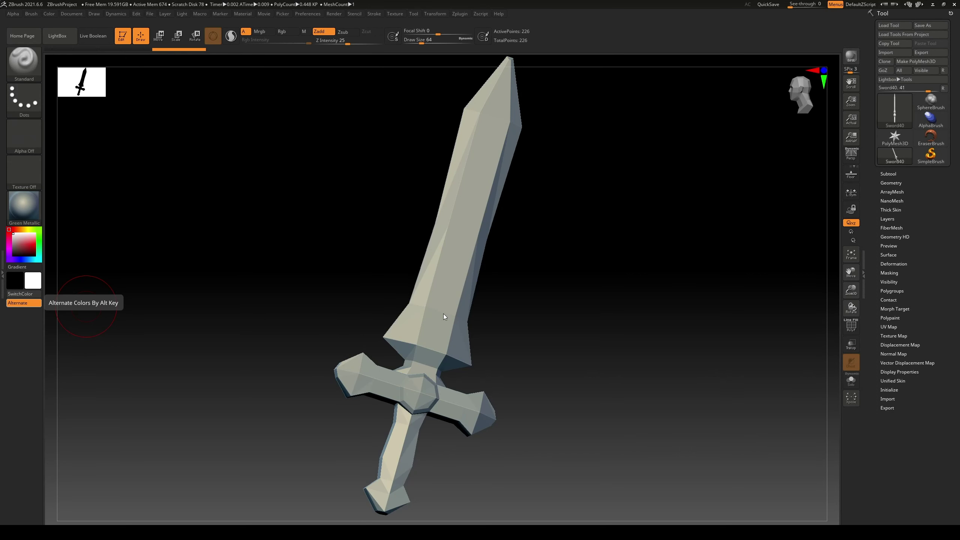
Turn Sword40 to its broad face and Divide four times to reach SDiv 5, about 86,018 points
{"action": "mouse_move", "coordinate": [619, 289]}
{"action": "left_mouse_down"}
{"action": "mouse_move", "coordinate": [645, 304]}
{"action": "mouse_move", "coordinate": [504, 285]}
{"action": "left_mouse_up"}
{"action": "left_click_drag", "start_coordinate": [557, 315], "coordinate": [623, 265]}
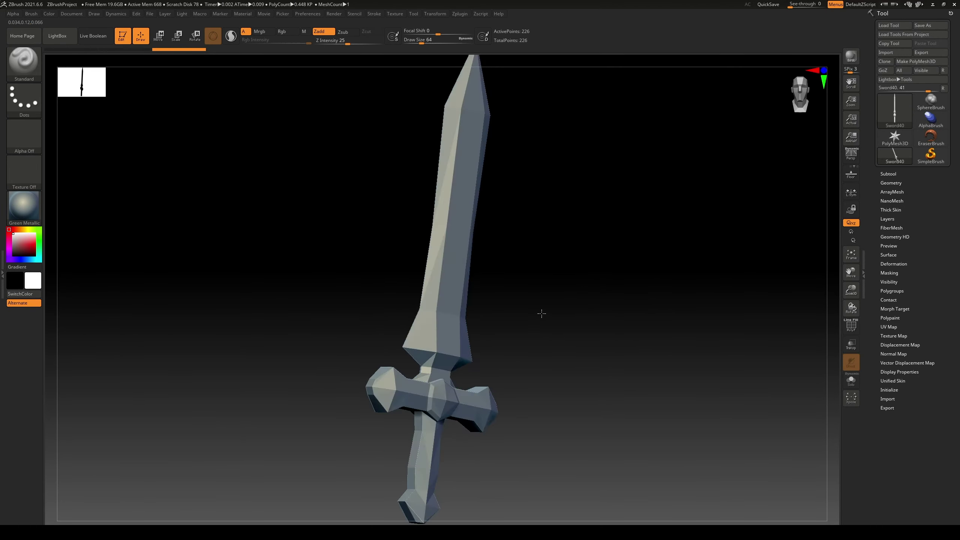
{"action": "left_click", "coordinate": [895, 183]}
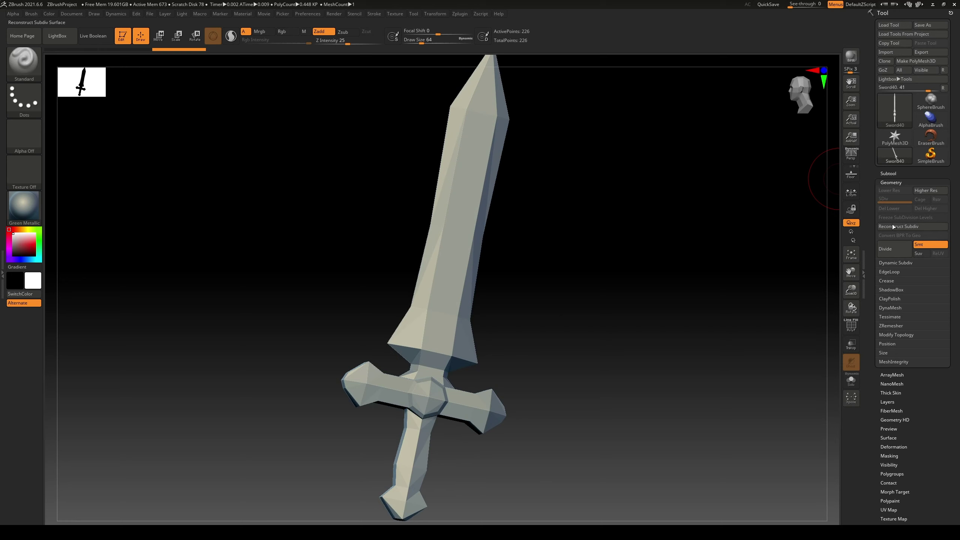
{"action": "left_click", "coordinate": [895, 251]}
{"action": "left_click", "coordinate": [895, 250]}
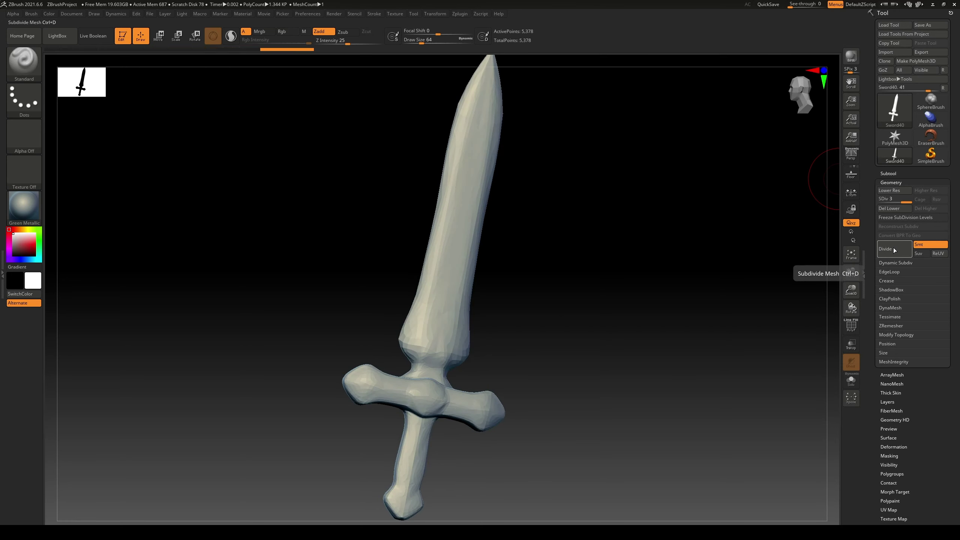
{"action": "left_click", "coordinate": [895, 251]}
{"action": "left_click", "coordinate": [894, 251]}
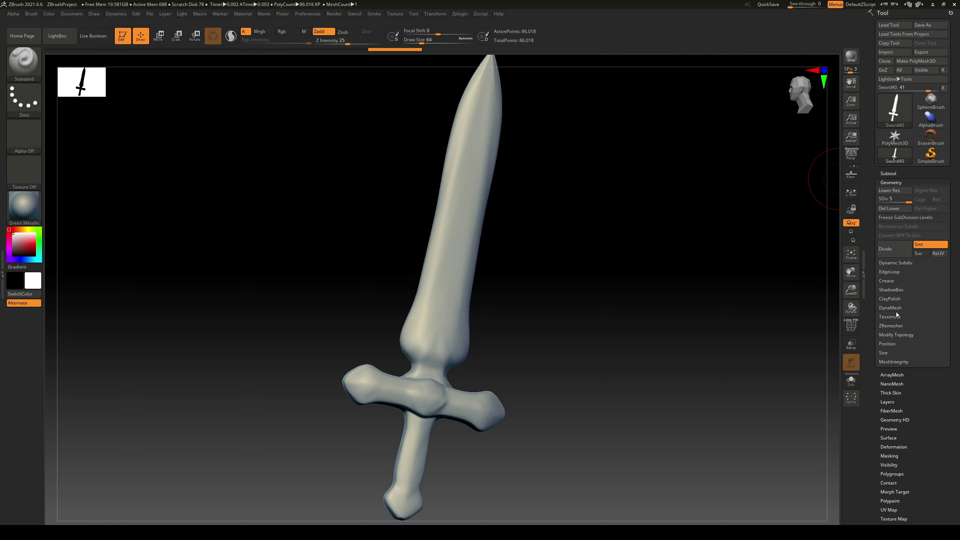
Run ZRemesher on the sword, then Divide the new mesh twice
{"action": "left_click", "coordinate": [898, 327]}
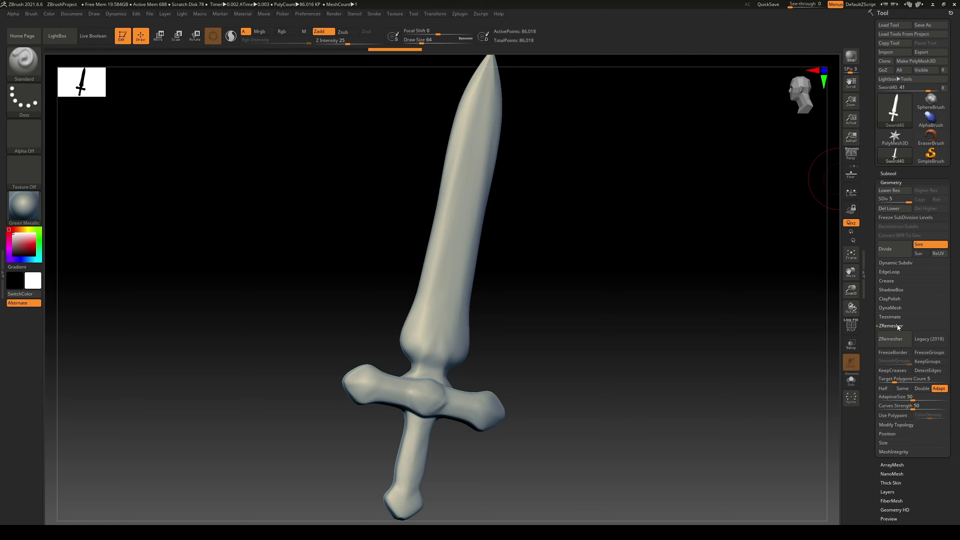
{"action": "left_click", "coordinate": [904, 340]}
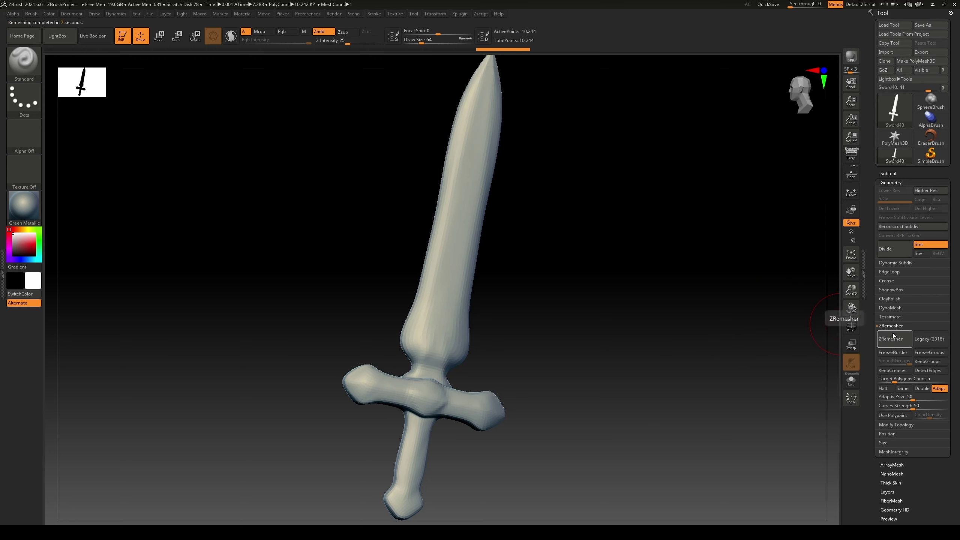
{"action": "left_click", "coordinate": [899, 250]}
{"action": "left_click", "coordinate": [899, 251]}
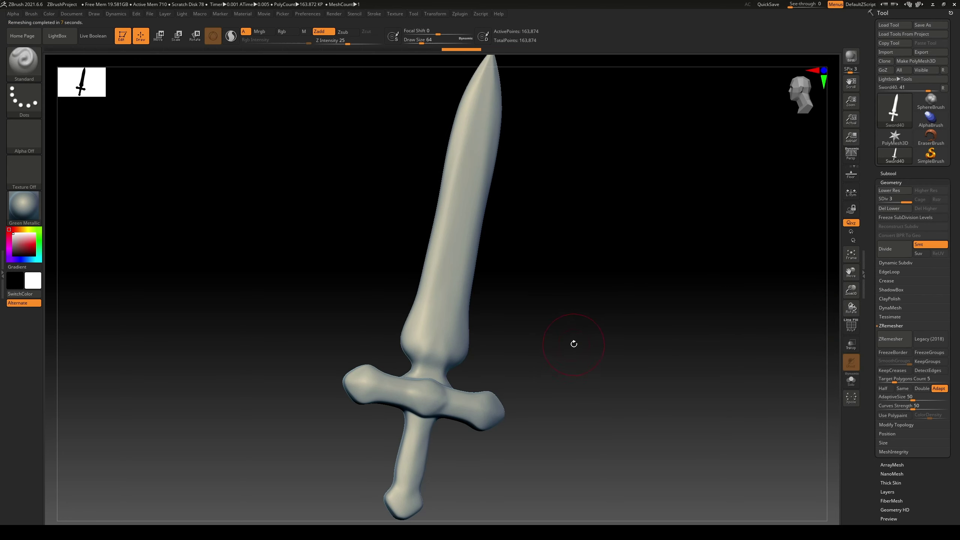
Browse brushes starting with M, shrink the brush size and rotate the sword
{"action": "key", "text": "b"}
{"action": "key", "text": "m"}
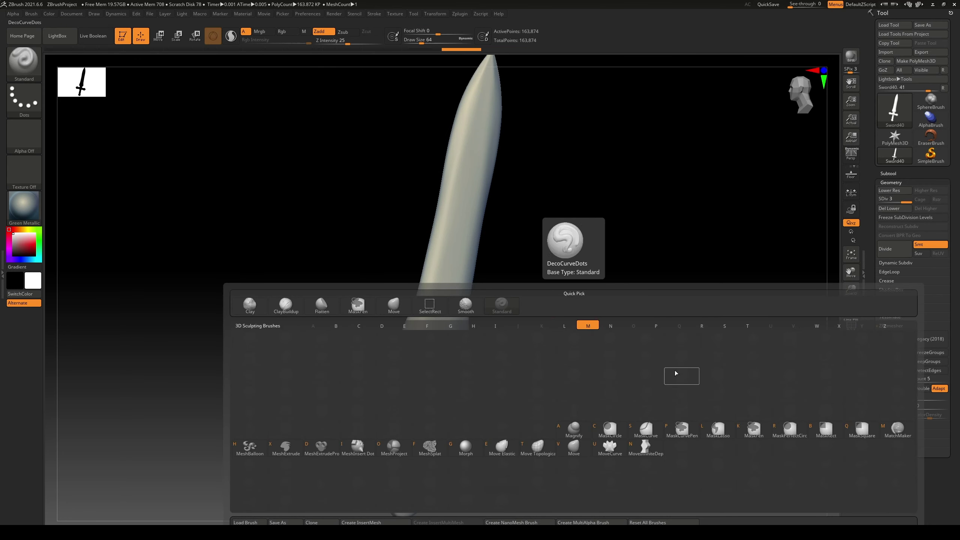
{"action": "left_click", "coordinate": [573, 430]}
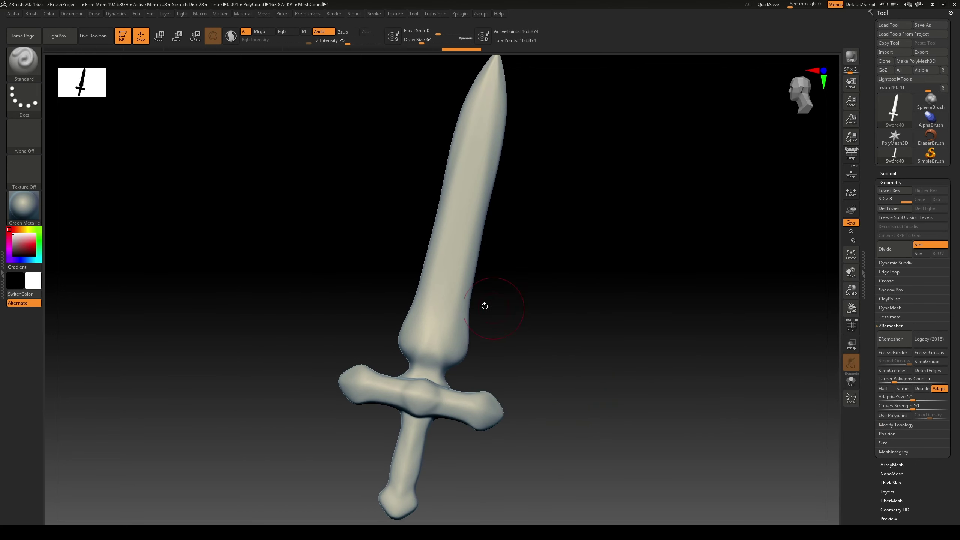
{"action": "key", "text": "bracketleft"}
{"action": "key", "text": "bracketleft"}
{"action": "key", "text": "bracketleft"}
{"action": "mouse_move", "coordinate": [508, 334]}
{"action": "left_mouse_down"}
{"action": "mouse_move", "coordinate": [515, 341]}
{"action": "mouse_move", "coordinate": [473, 342]}
{"action": "left_mouse_up"}
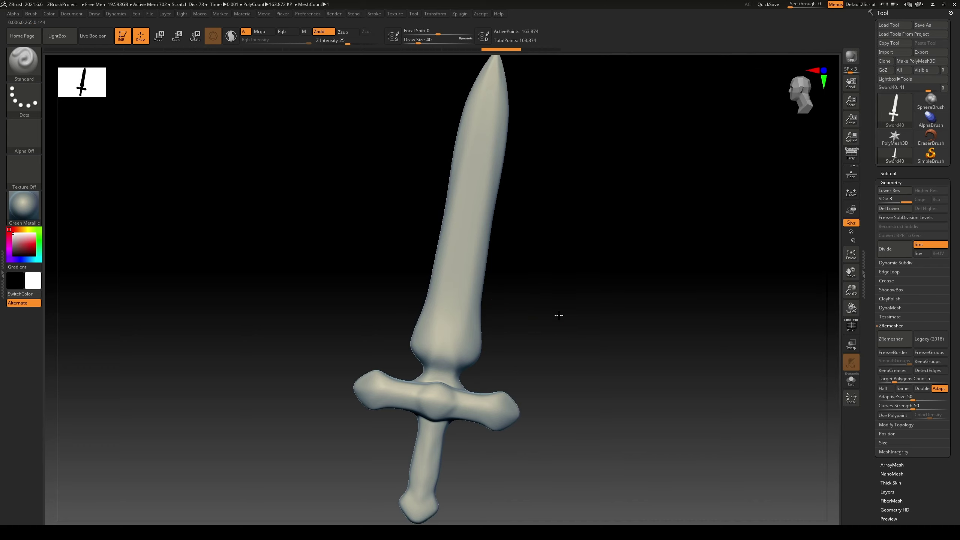
Drop to the lowest subdivision level with Shift+D, then return to the highest level
{"action": "key", "text": "shift+d"}
{"action": "key", "text": "shift+d"}
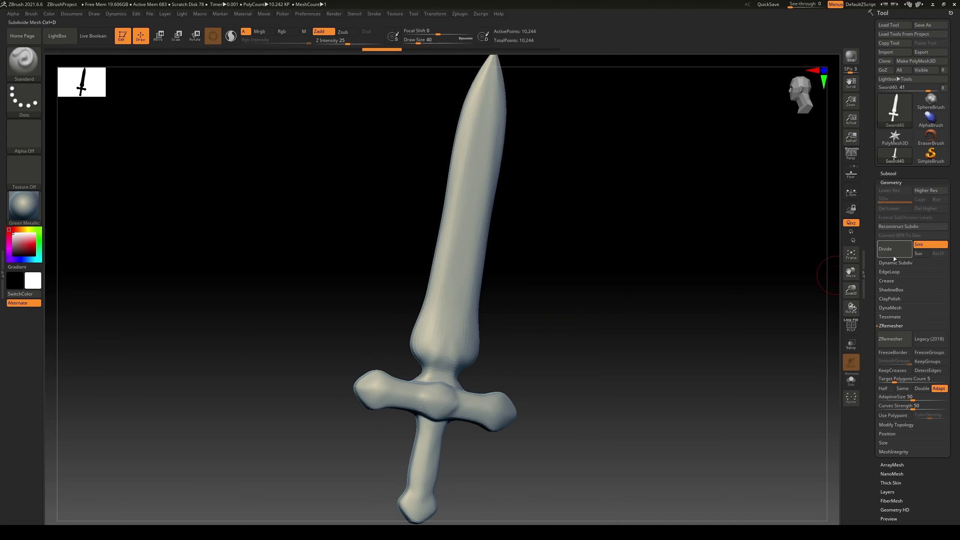
{"action": "left_click", "coordinate": [894, 257]}
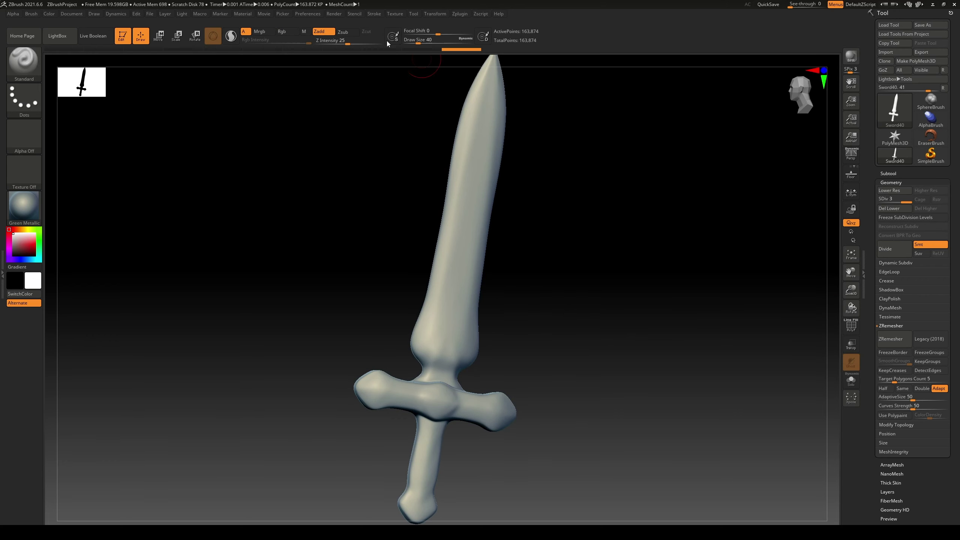
{"action": "left_click", "coordinate": [282, 14]}
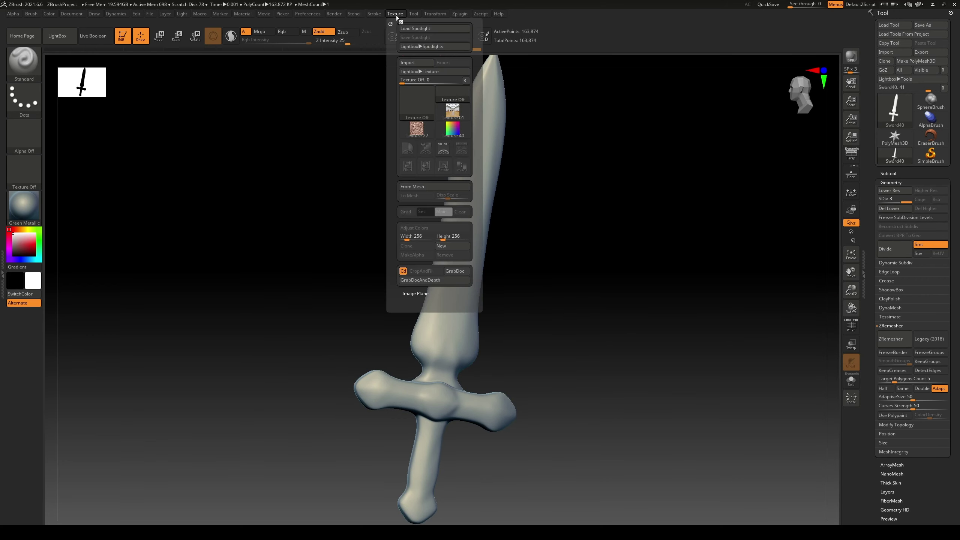
{"action": "mouse_move", "coordinate": [416, 15]}
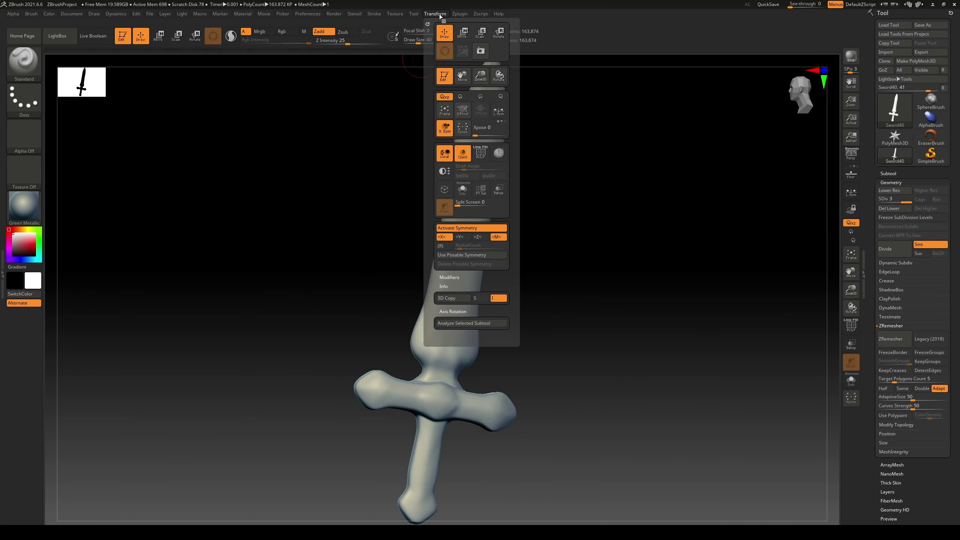
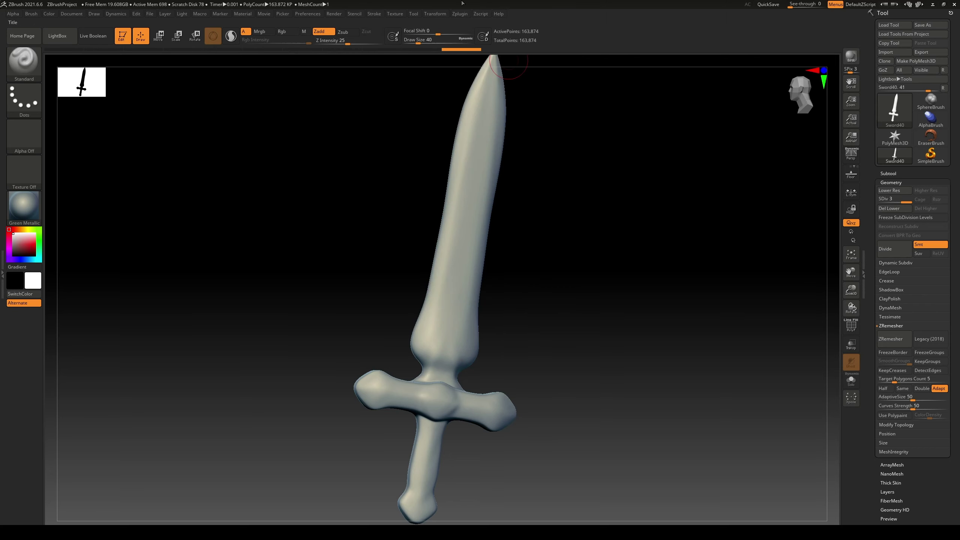
Turn the sword to inspect it, then select the Flatten brush from the brush picker
{"action": "left_click", "coordinate": [435, 13]}
{"action": "left_click_drag", "start_coordinate": [581, 293], "coordinate": [570, 321]}
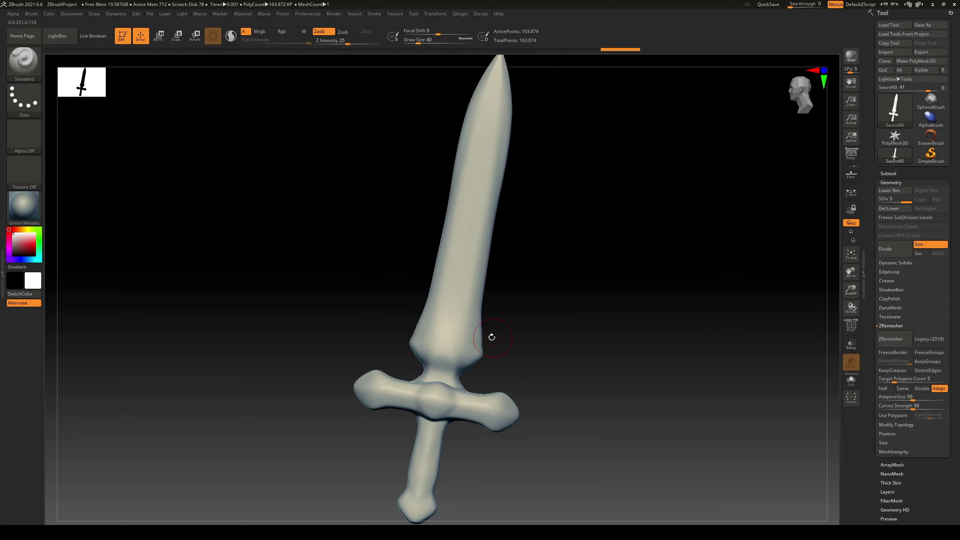
{"action": "mouse_move", "coordinate": [548, 280]}
{"action": "left_mouse_down"}
{"action": "mouse_move", "coordinate": [559, 287]}
{"action": "mouse_move", "coordinate": [551, 275]}
{"action": "left_mouse_up"}
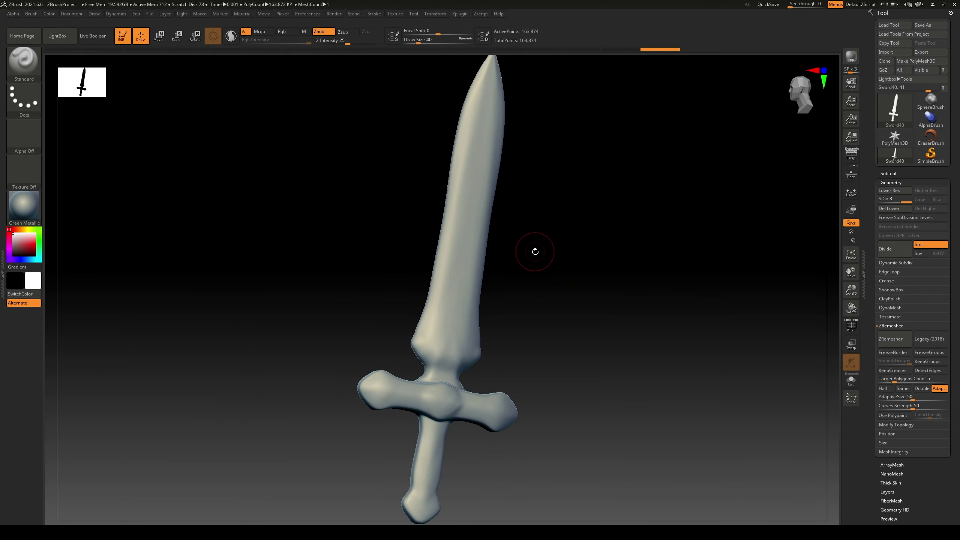
{"action": "key", "text": "b"}
{"action": "key", "text": "f"}
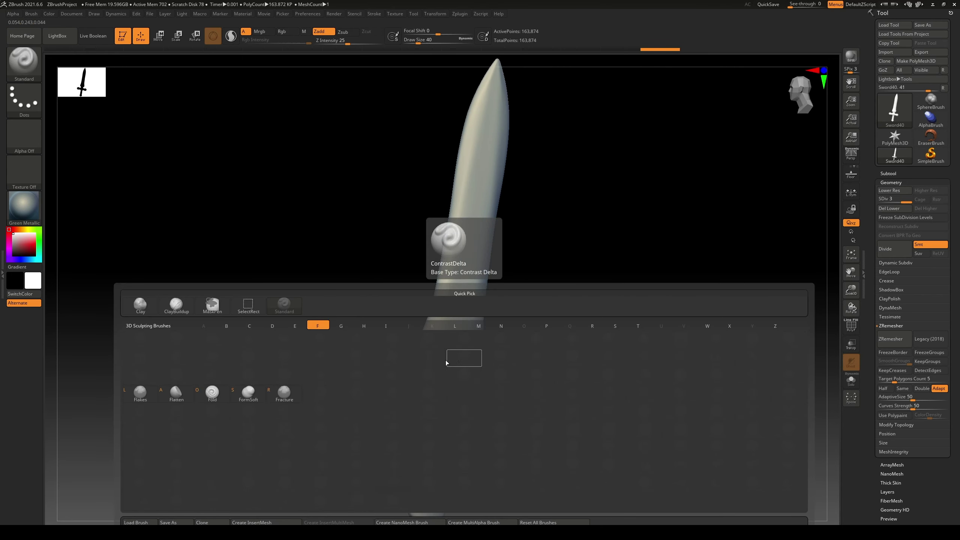
{"action": "key", "text": "a"}
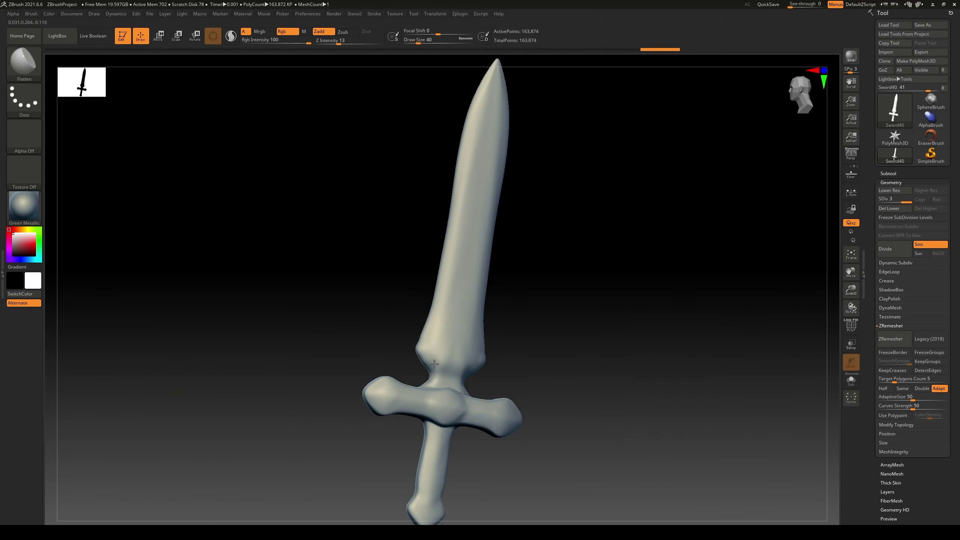
Flatten the blade-guard notch, lower blade and both sides of the flared base into facets
{"action": "mouse_move", "coordinate": [503, 322]}
{"action": "left_mouse_down"}
{"action": "mouse_move", "coordinate": [554, 296]}
{"action": "mouse_move", "coordinate": [579, 326]}
{"action": "mouse_move", "coordinate": [569, 339]}
{"action": "left_mouse_up"}
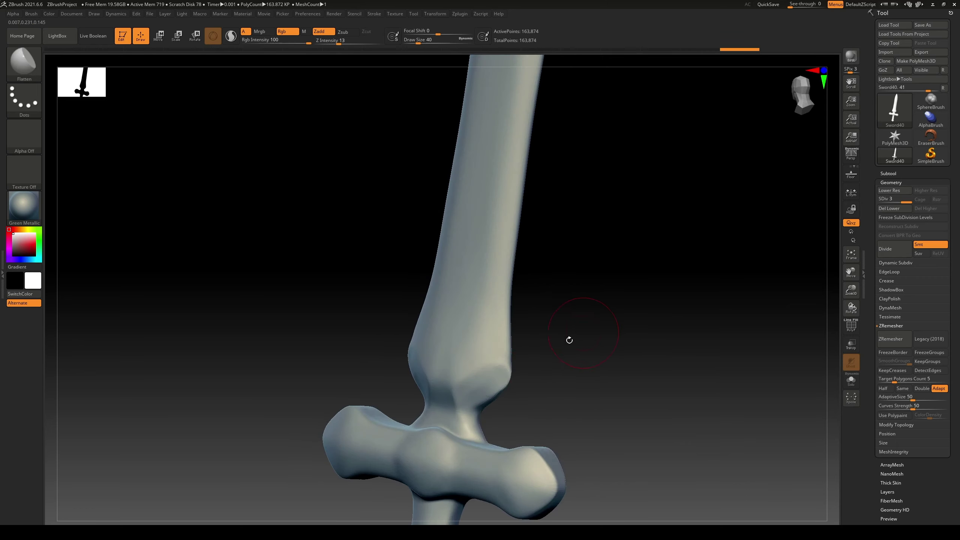
{"action": "mouse_move", "coordinate": [483, 394]}
{"action": "left_mouse_down"}
{"action": "mouse_move", "coordinate": [473, 375]}
{"action": "mouse_move", "coordinate": [499, 343]}
{"action": "left_mouse_up"}
{"action": "left_click_drag", "start_coordinate": [502, 276], "coordinate": [489, 343]}
{"action": "left_click_drag", "start_coordinate": [589, 303], "coordinate": [604, 295]}
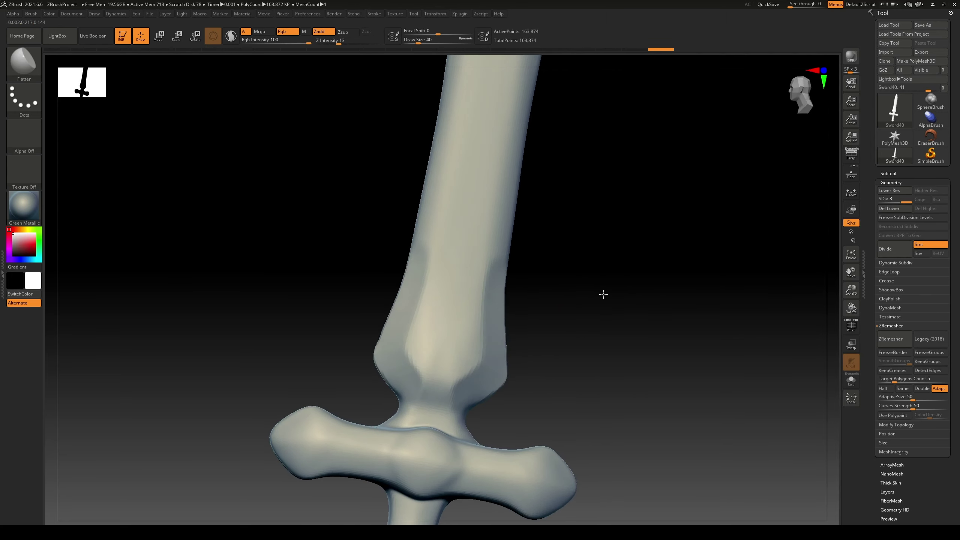
{"action": "left_click_drag", "start_coordinate": [453, 412], "coordinate": [420, 384]}
{"action": "mouse_move", "coordinate": [611, 275]}
{"action": "left_mouse_down"}
{"action": "mouse_move", "coordinate": [593, 231]}
{"action": "mouse_move", "coordinate": [612, 280]}
{"action": "left_mouse_up"}
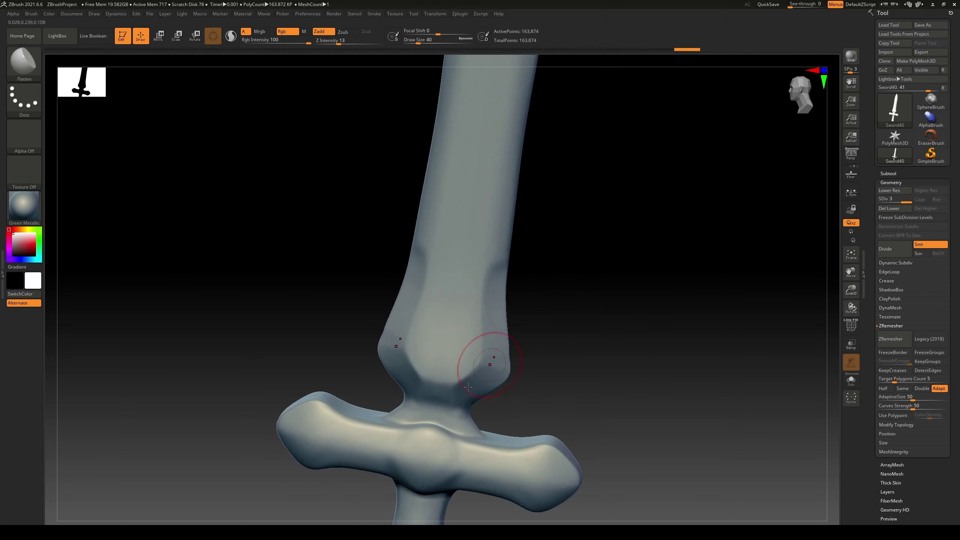
{"action": "left_click_drag", "start_coordinate": [589, 208], "coordinate": [547, 298], "text": "alt"}
{"action": "mouse_move", "coordinate": [468, 256]}
{"action": "left_mouse_down"}
{"action": "mouse_move", "coordinate": [467, 243]}
{"action": "mouse_move", "coordinate": [461, 283]}
{"action": "left_mouse_up"}
{"action": "left_click_drag", "start_coordinate": [449, 387], "coordinate": [447, 400]}
{"action": "left_click_drag", "start_coordinate": [453, 329], "coordinate": [444, 390]}
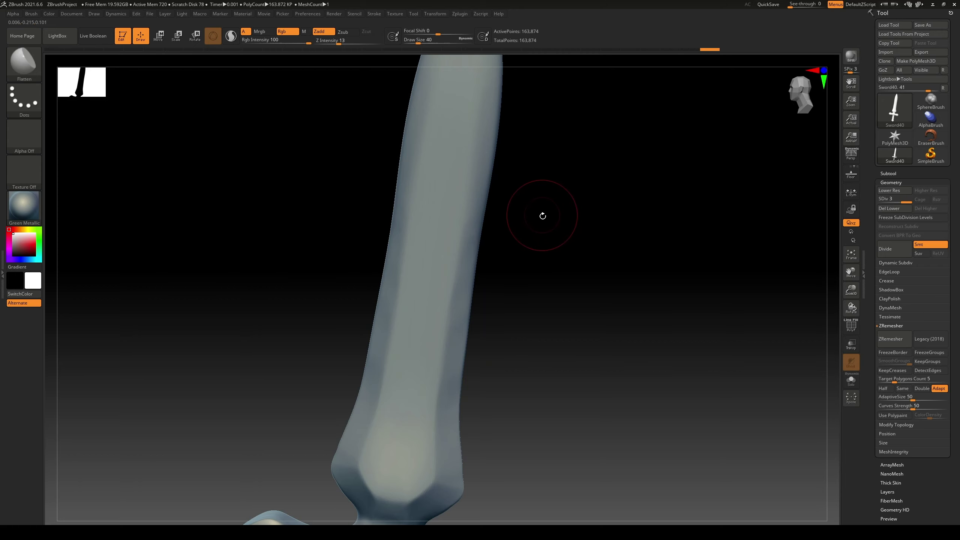
{"action": "mouse_move", "coordinate": [542, 214]}
{"action": "left_mouse_down"}
{"action": "mouse_move", "coordinate": [514, 304]}
{"action": "mouse_move", "coordinate": [450, 251]}
{"action": "left_mouse_up"}
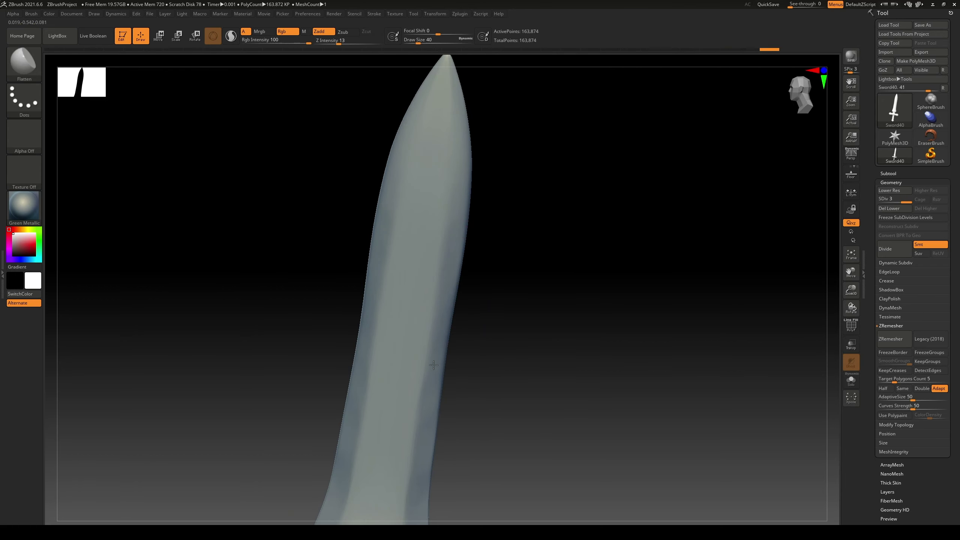
Undo and redo the last strokes, then rotate around the blade and guard to review the facets
{"action": "key", "text": "ctrl+z"}
{"action": "key", "text": "ctrl+z"}
{"action": "key", "text": "ctrl+shift+z"}
{"action": "key", "text": "ctrl+shift+z"}
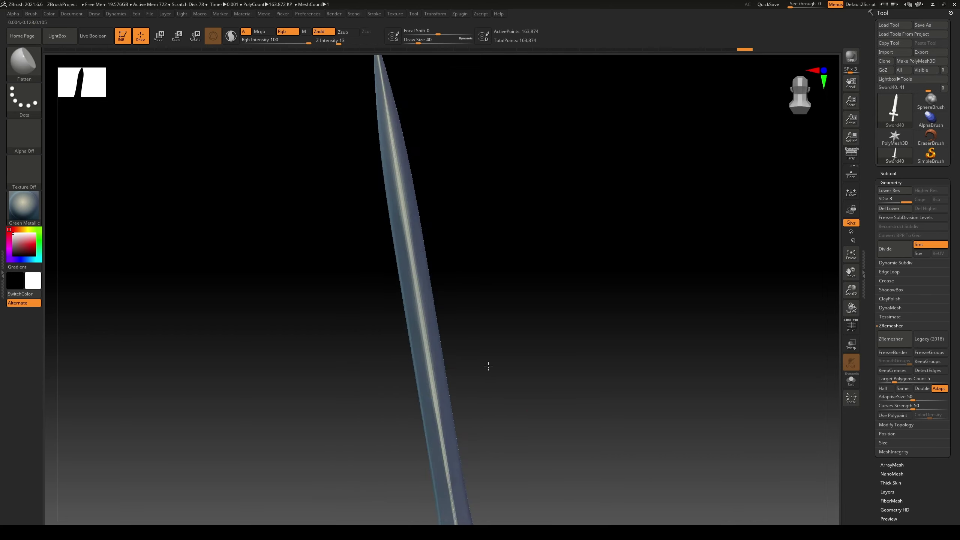
{"action": "left_click_drag", "start_coordinate": [488, 366], "coordinate": [424, 316]}
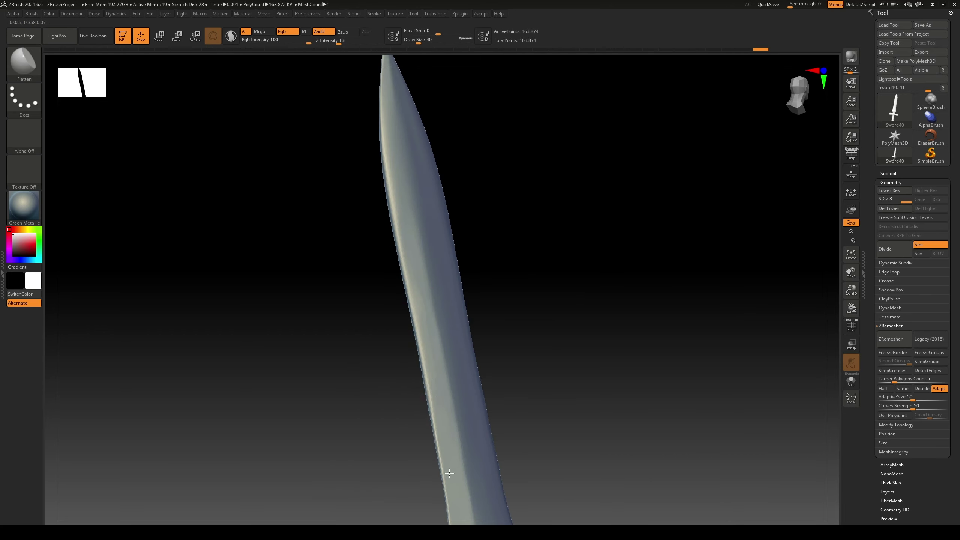
{"action": "left_click_drag", "start_coordinate": [522, 333], "coordinate": [487, 334]}
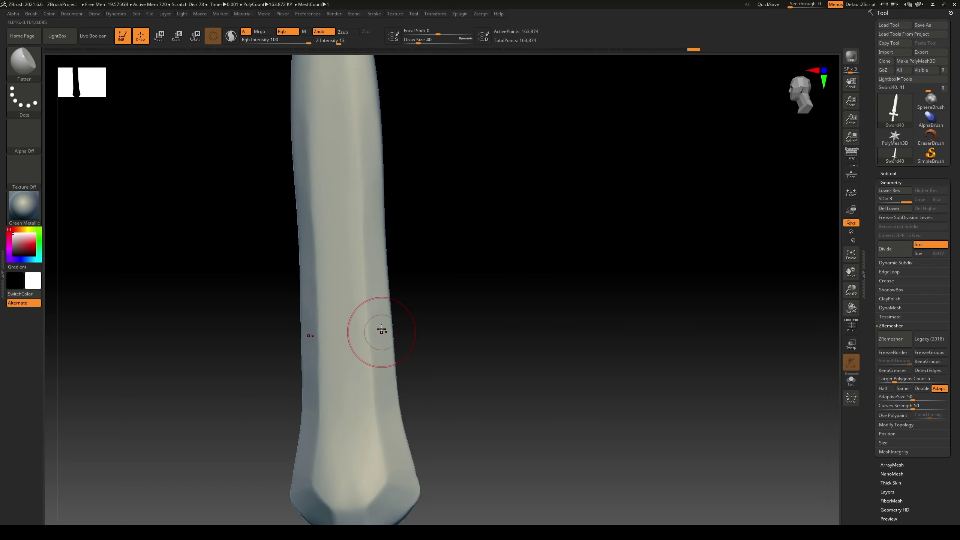
{"action": "left_click_drag", "start_coordinate": [423, 395], "coordinate": [467, 373]}
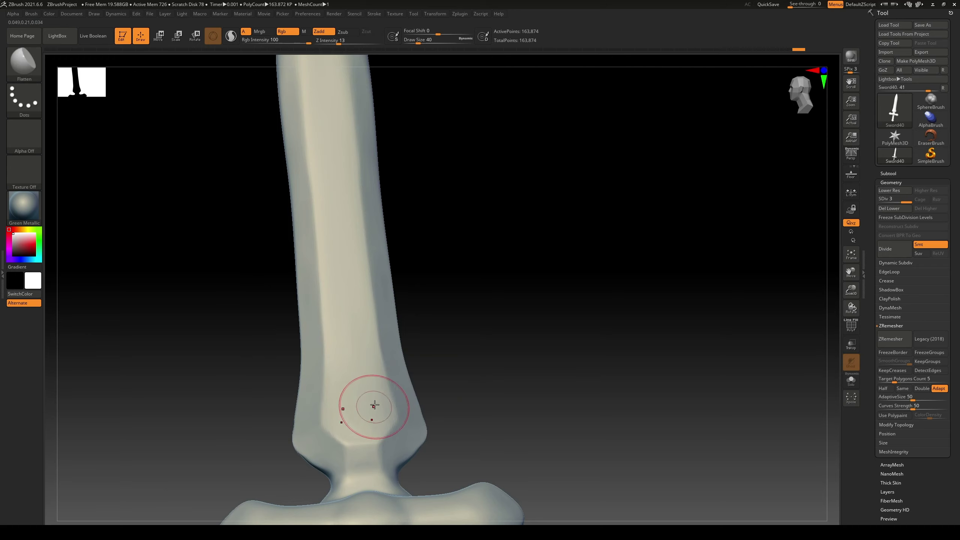
{"action": "mouse_move", "coordinate": [408, 342]}
{"action": "left_mouse_down"}
{"action": "mouse_move", "coordinate": [495, 342]}
{"action": "mouse_move", "coordinate": [499, 326]}
{"action": "left_mouse_up"}
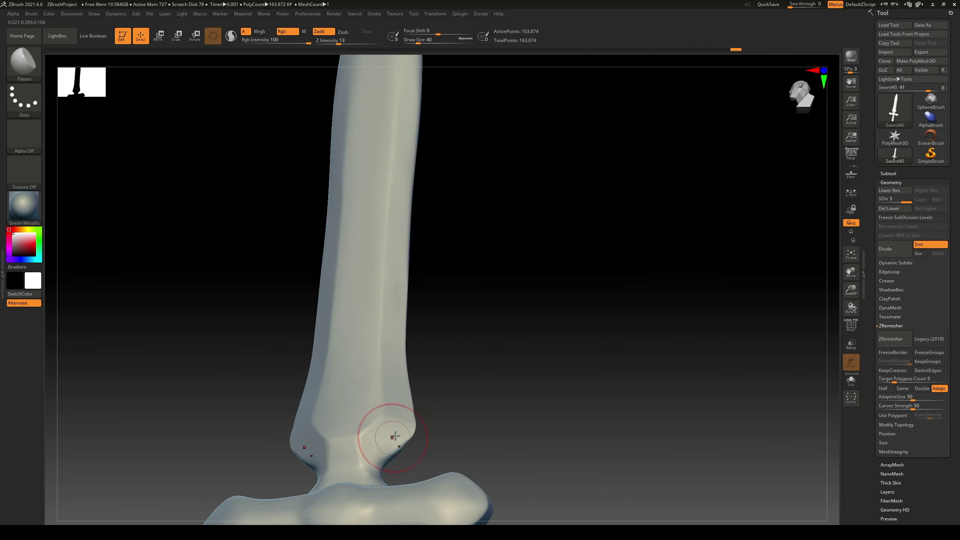
{"action": "left_click_drag", "start_coordinate": [472, 375], "coordinate": [408, 417]}
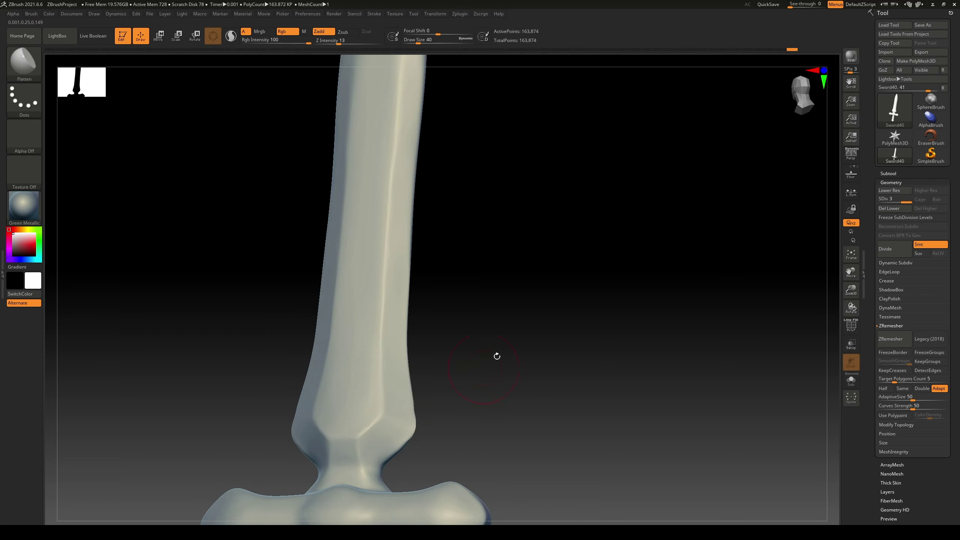
{"action": "mouse_move", "coordinate": [495, 356]}
{"action": "left_mouse_down"}
{"action": "mouse_move", "coordinate": [447, 314]}
{"action": "mouse_move", "coordinate": [360, 441]}
{"action": "mouse_move", "coordinate": [378, 437]}
{"action": "left_mouse_up"}
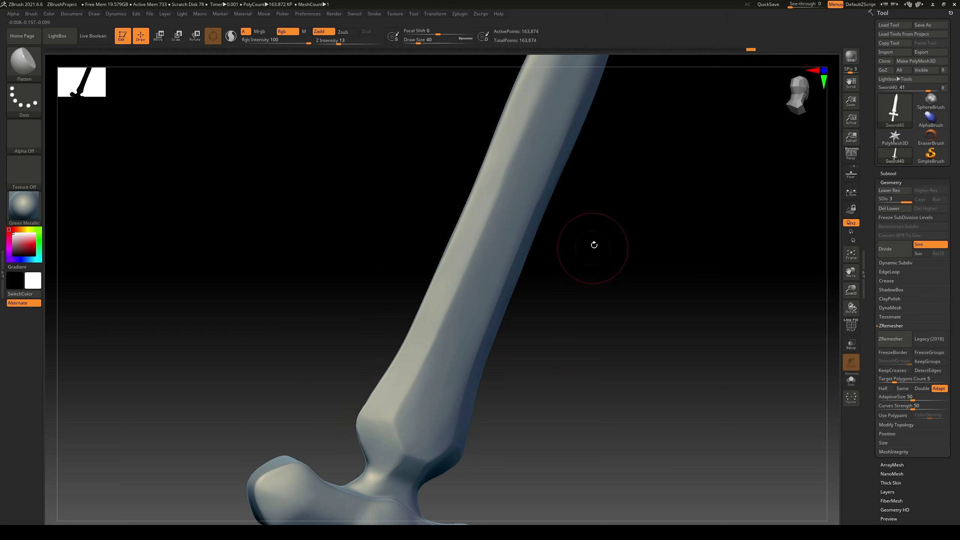
Turn to the blade's narrow edge and flatten a facet from mid-blade toward the tip
{"action": "mouse_move", "coordinate": [594, 242]}
{"action": "left_mouse_down"}
{"action": "mouse_move", "coordinate": [576, 246]}
{"action": "mouse_move", "coordinate": [632, 274]}
{"action": "mouse_move", "coordinate": [617, 289]}
{"action": "left_mouse_up"}
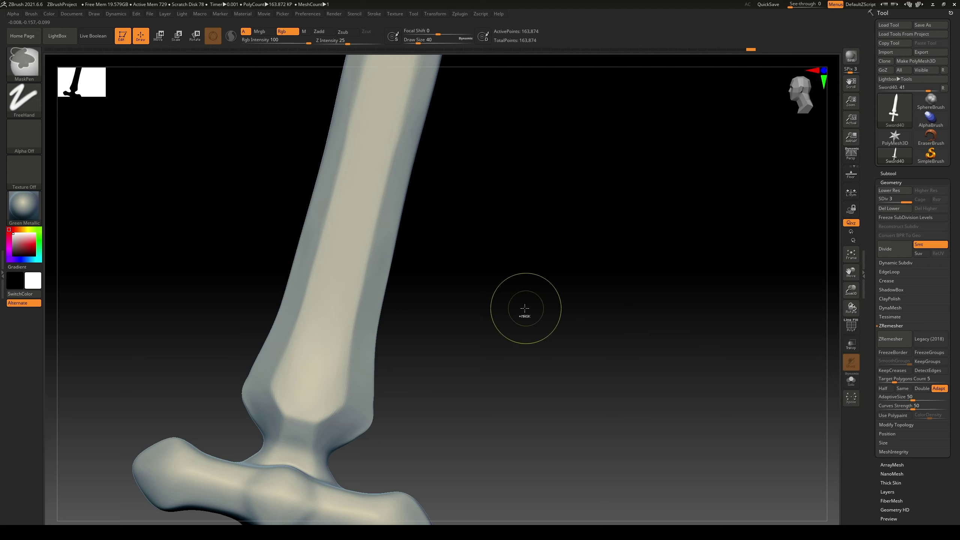
{"action": "left_click_drag", "start_coordinate": [489, 350], "coordinate": [442, 339]}
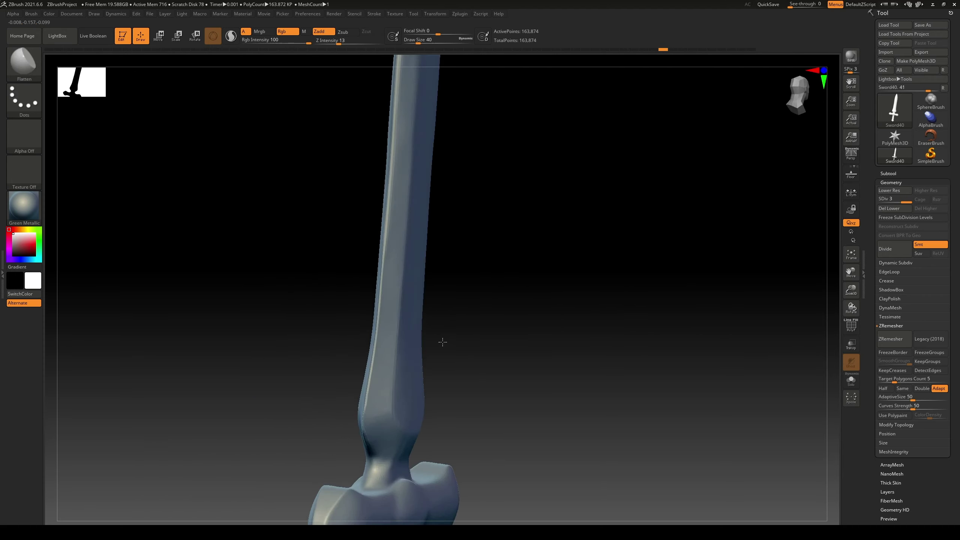
{"action": "mouse_move", "coordinate": [398, 305]}
{"action": "left_mouse_down"}
{"action": "mouse_move", "coordinate": [525, 157]}
{"action": "mouse_move", "coordinate": [413, 354]}
{"action": "mouse_move", "coordinate": [388, 353]}
{"action": "left_mouse_up"}
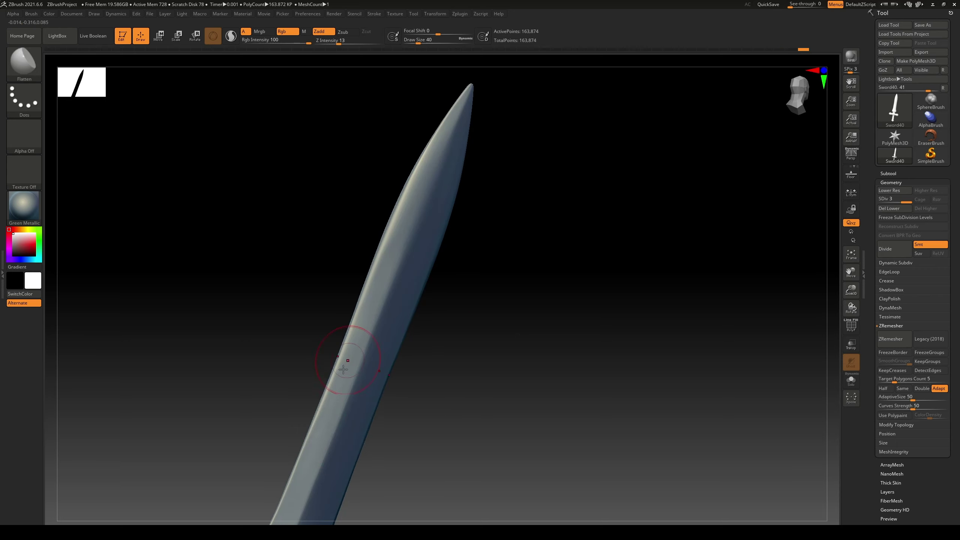
{"action": "left_click_drag", "start_coordinate": [380, 294], "coordinate": [420, 187]}
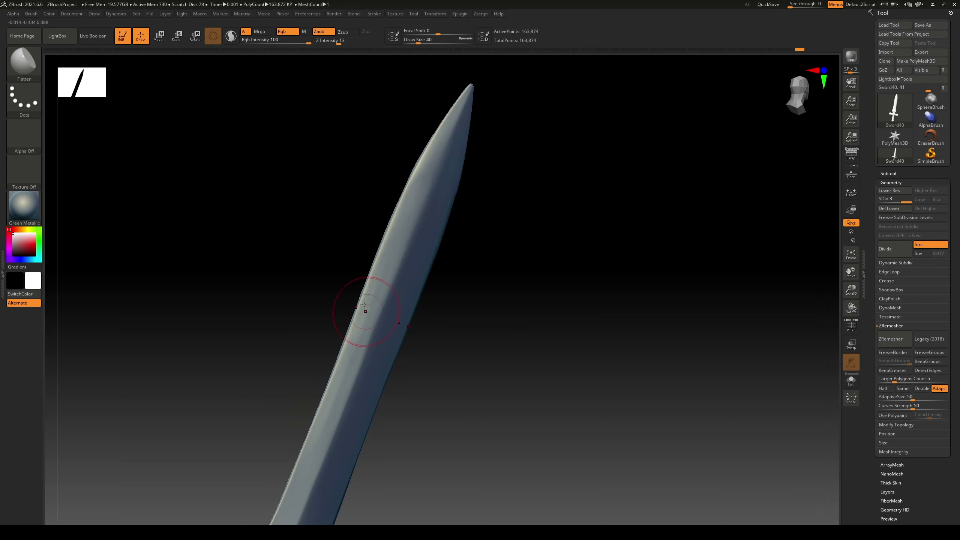
Stand the blade upright and lightly flatten the lower blade above the flared base
{"action": "left_click_drag", "start_coordinate": [529, 178], "coordinate": [417, 189]}
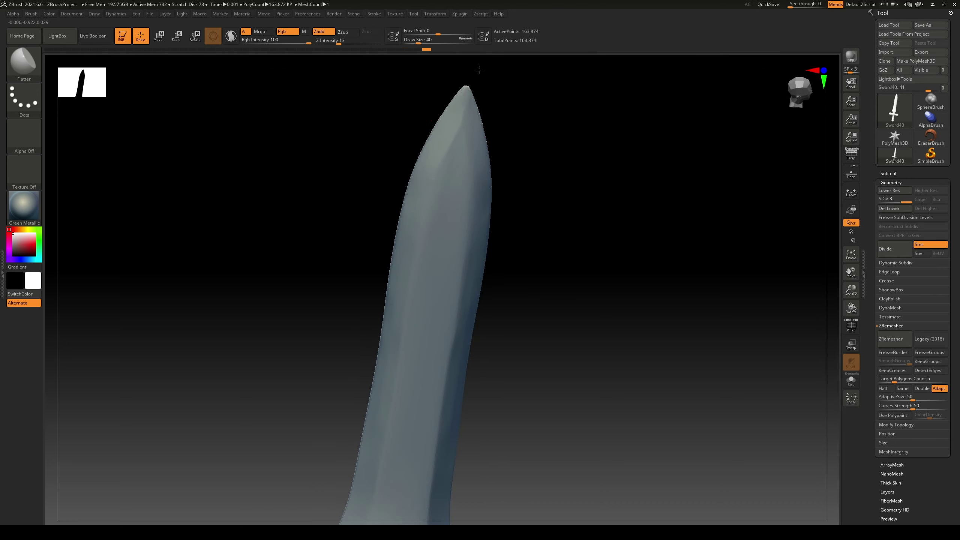
{"action": "left_click_drag", "start_coordinate": [499, 187], "coordinate": [559, 197]}
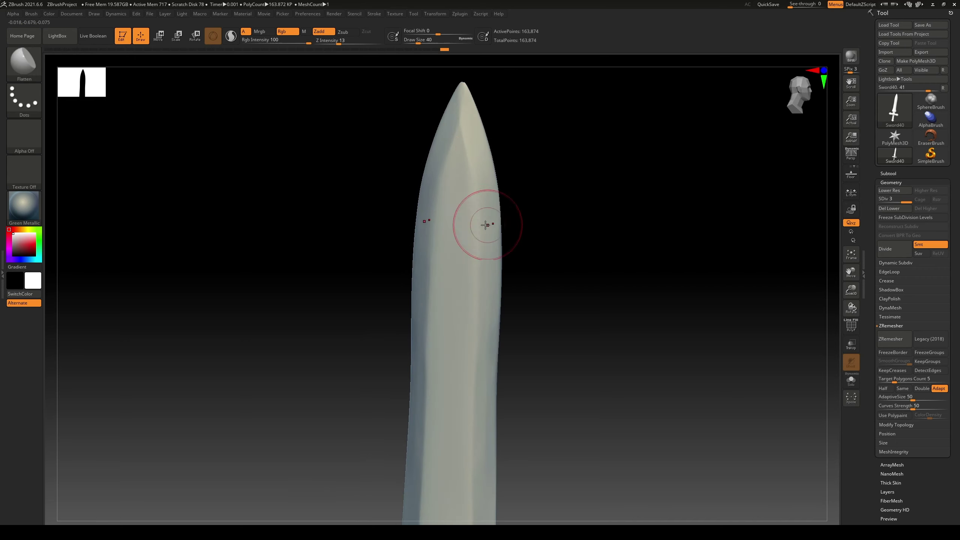
{"action": "left_click_drag", "start_coordinate": [521, 361], "coordinate": [515, 315]}
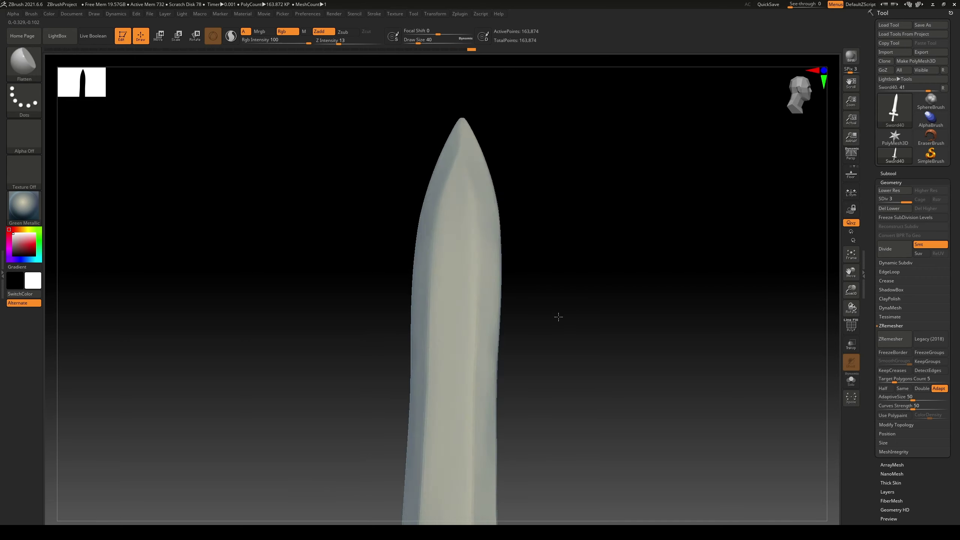
{"action": "mouse_move", "coordinate": [591, 343]}
{"action": "left_mouse_down", "text": "alt"}
{"action": "mouse_move", "coordinate": [622, 228]}
{"action": "mouse_move", "coordinate": [575, 257]}
{"action": "left_mouse_up", "text": "alt"}
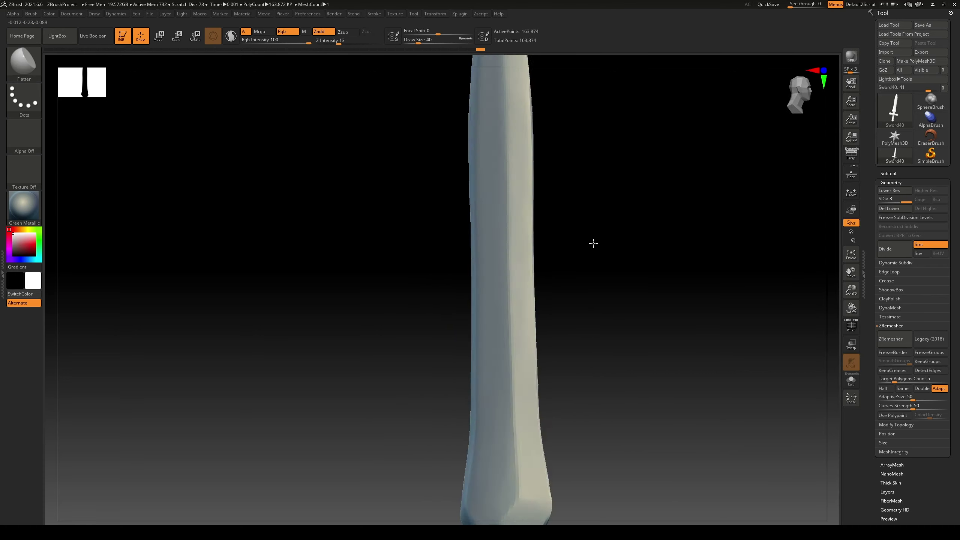
{"action": "left_click_drag", "start_coordinate": [517, 305], "coordinate": [521, 403]}
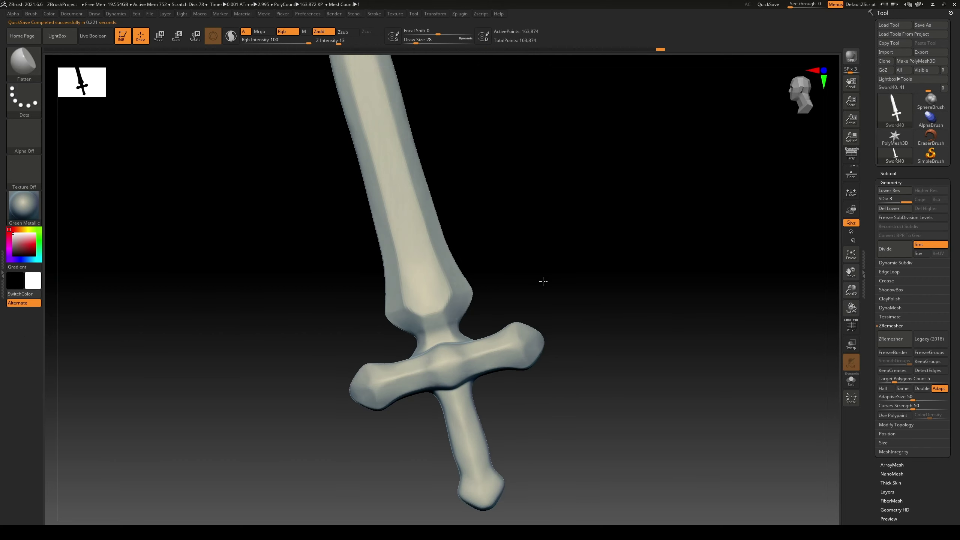
Zoom in on the crossguard, shrink the Draw Size to 12 and bring up the brush picker
{"action": "mouse_move", "coordinate": [570, 274]}
{"action": "left_mouse_down", "text": "alt"}
{"action": "mouse_move", "coordinate": [555, 247]}
{"action": "mouse_move", "coordinate": [402, 297]}
{"action": "left_mouse_up", "text": "alt"}
{"action": "key", "text": "f"}
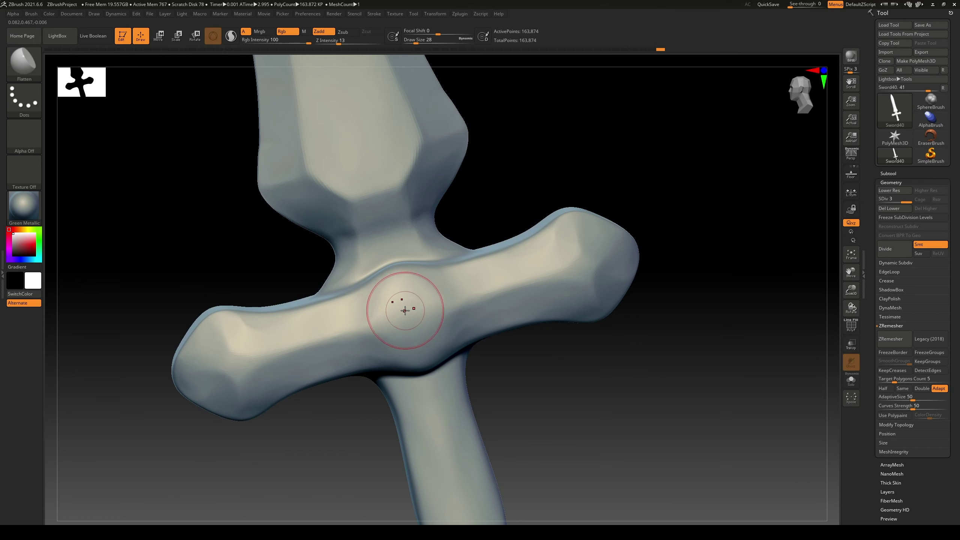
{"action": "key", "text": "bracketleft"}
{"action": "key", "text": "bracketleft"}
{"action": "key", "text": "bracketleft"}
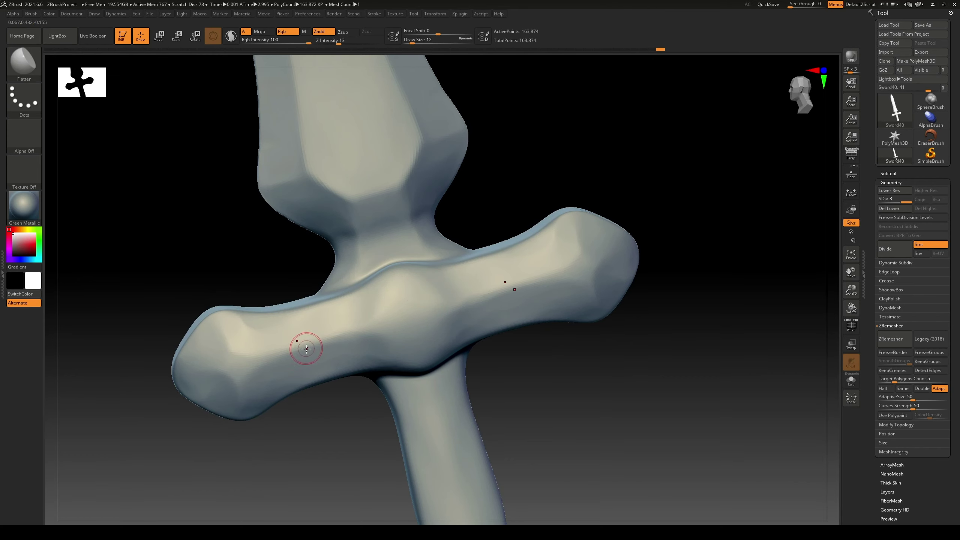
{"action": "key", "text": "b"}
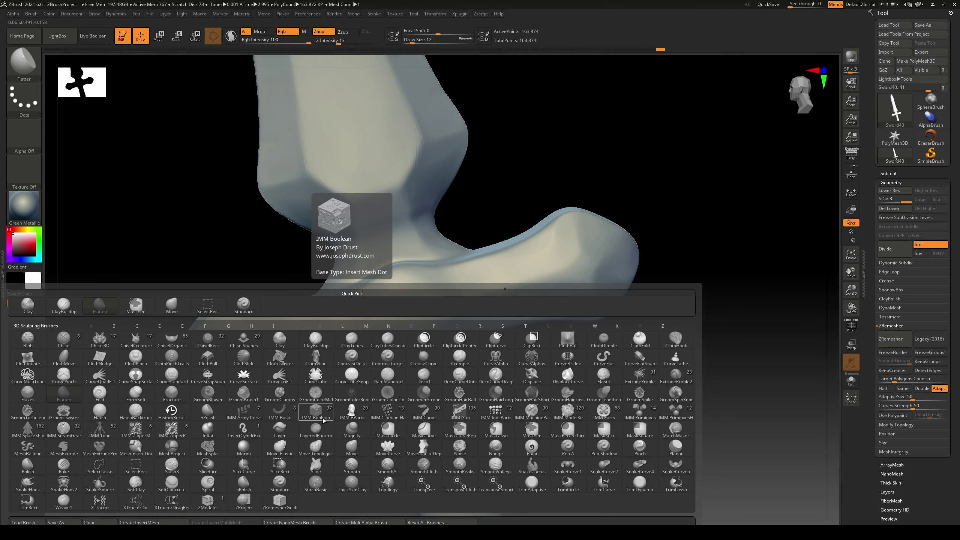
With ClayBuildup, sculpt the first cross ridges at the guard centre and reduce the brush to 7
{"action": "left_click", "coordinate": [315, 344]}
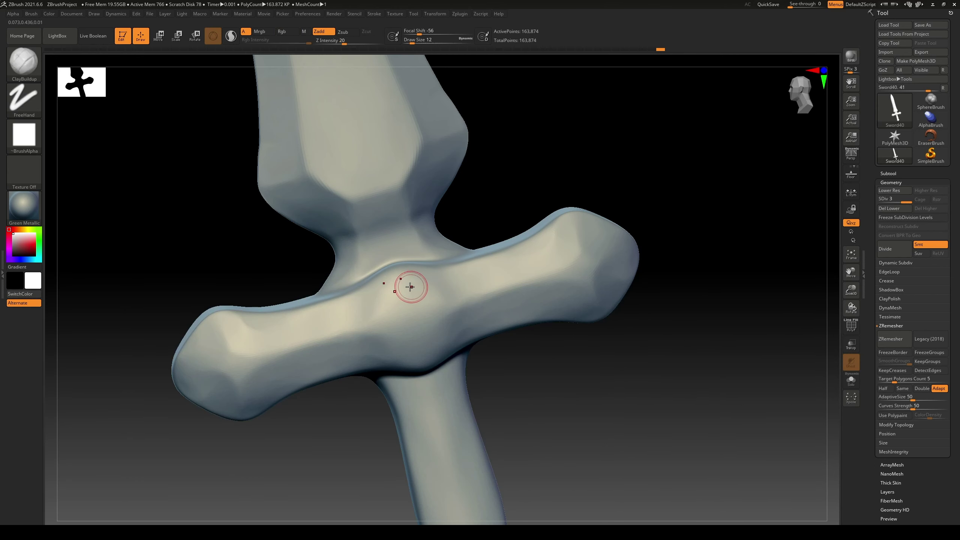
{"action": "mouse_move", "coordinate": [384, 303]}
{"action": "left_mouse_down"}
{"action": "mouse_move", "coordinate": [397, 280]}
{"action": "mouse_move", "coordinate": [425, 289]}
{"action": "left_mouse_up"}
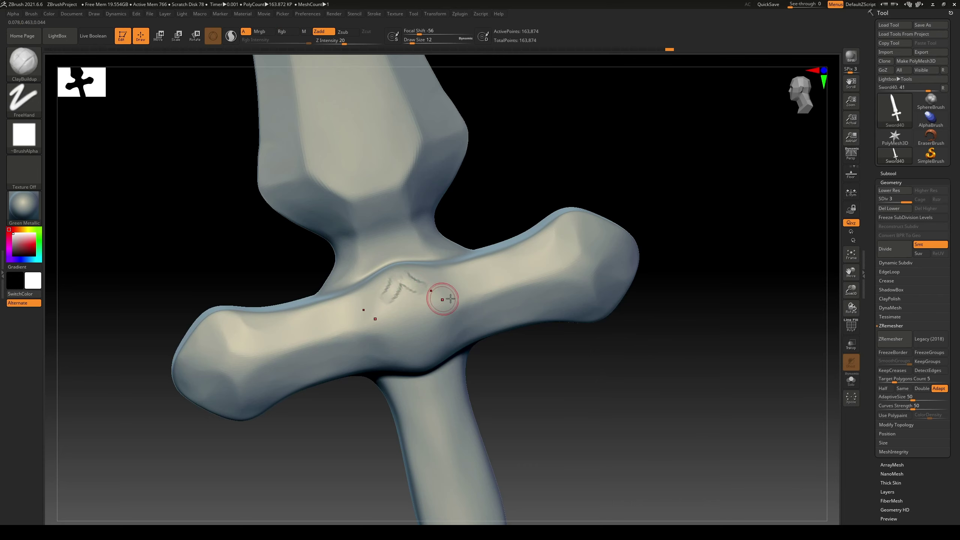
{"action": "key", "text": "ctrl+z"}
{"action": "key", "text": "ctrl+z"}
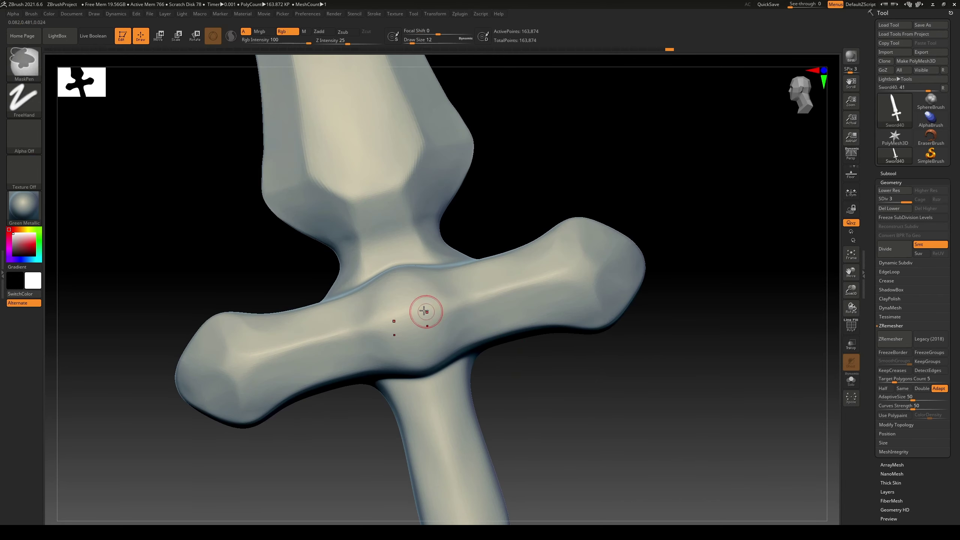
{"action": "mouse_move", "coordinate": [422, 308]}
{"action": "left_mouse_down"}
{"action": "mouse_move", "coordinate": [398, 306]}
{"action": "mouse_move", "coordinate": [395, 316]}
{"action": "mouse_move", "coordinate": [412, 320]}
{"action": "mouse_move", "coordinate": [411, 346]}
{"action": "left_mouse_up"}
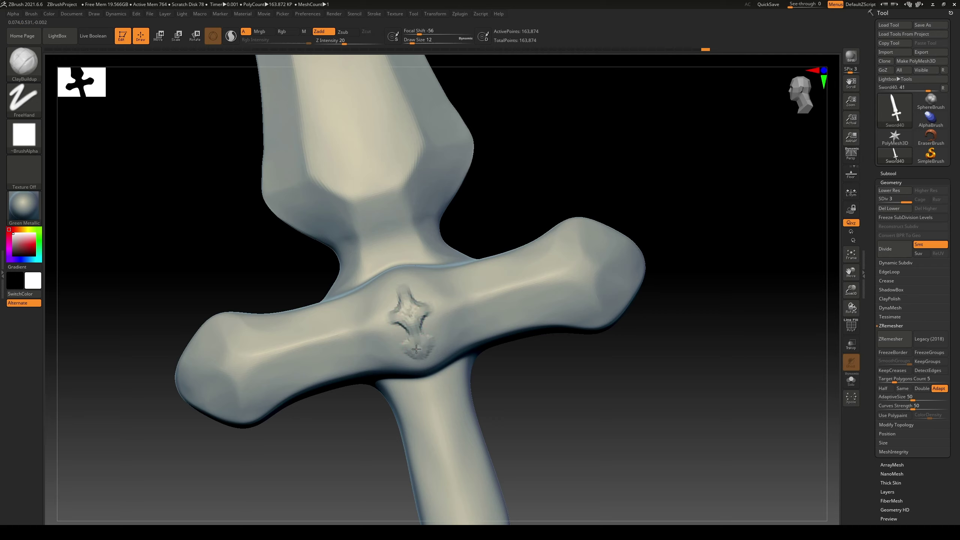
{"action": "left_click_drag", "start_coordinate": [531, 384], "coordinate": [414, 315]}
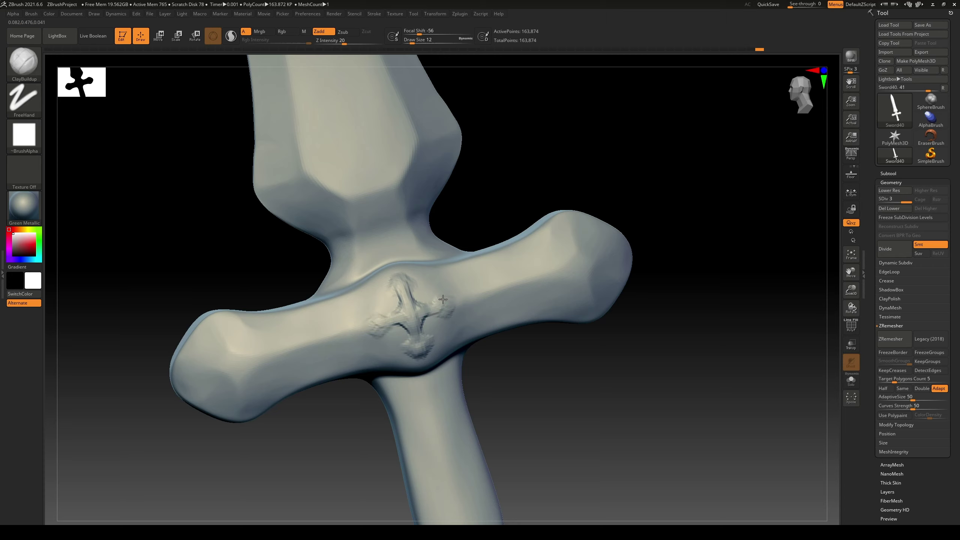
{"action": "mouse_move", "coordinate": [538, 383]}
{"action": "left_mouse_down"}
{"action": "mouse_move", "coordinate": [398, 329]}
{"action": "mouse_move", "coordinate": [411, 328]}
{"action": "mouse_move", "coordinate": [419, 356]}
{"action": "left_mouse_up"}
{"action": "key", "text": "bracketleft"}
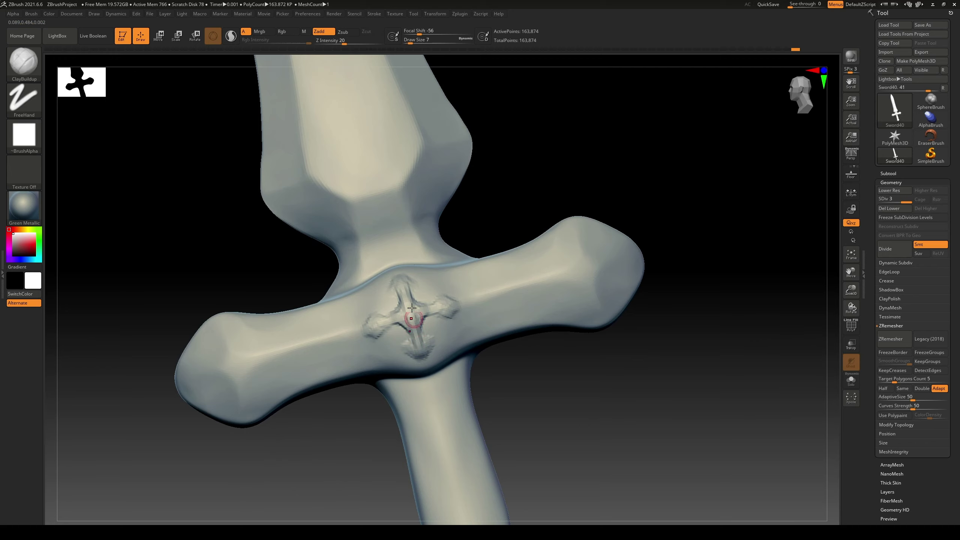
Reshape the cross's upper, right and left arms, then view the diamond ornament head-on
{"action": "mouse_move", "coordinate": [403, 294]}
{"action": "left_mouse_down"}
{"action": "mouse_move", "coordinate": [407, 313]}
{"action": "mouse_move", "coordinate": [450, 303]}
{"action": "left_mouse_up"}
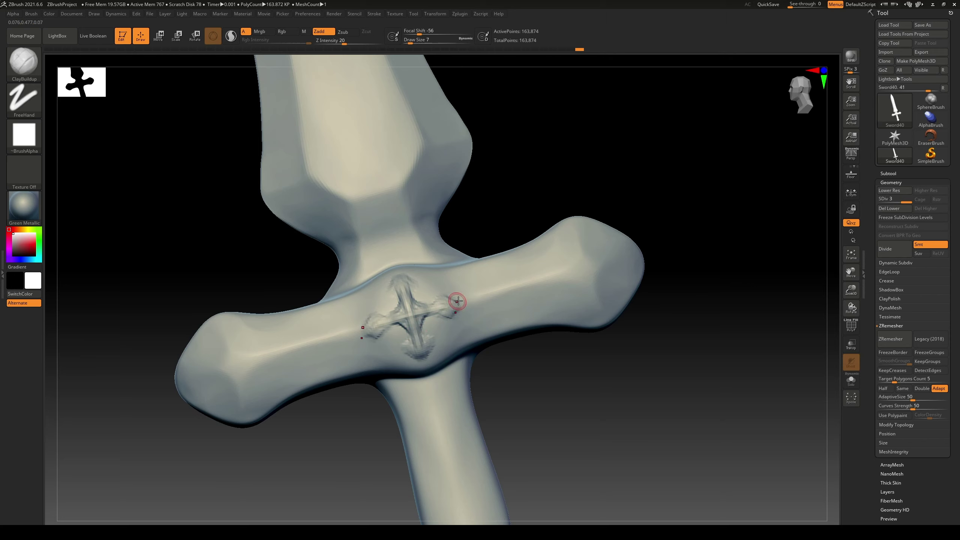
{"action": "left_click", "coordinate": [457, 302]}
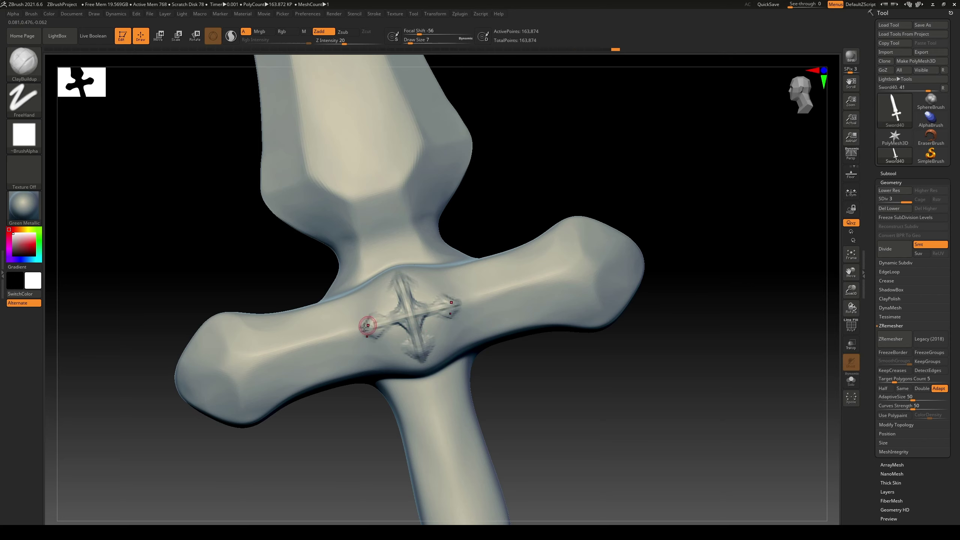
{"action": "left_click_drag", "start_coordinate": [369, 326], "coordinate": [378, 322]}
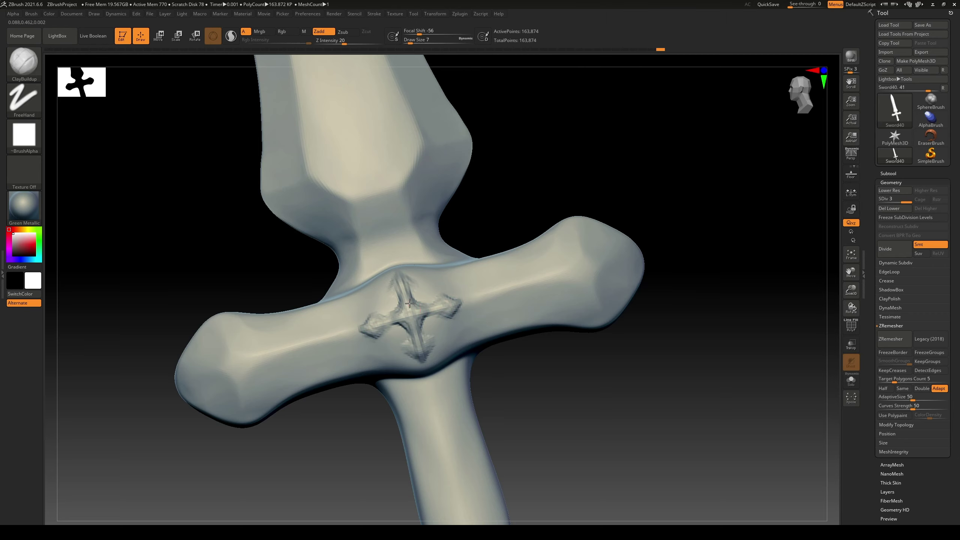
{"action": "mouse_move", "coordinate": [601, 364]}
{"action": "left_mouse_down"}
{"action": "mouse_move", "coordinate": [617, 360]}
{"action": "mouse_move", "coordinate": [589, 386]}
{"action": "mouse_move", "coordinate": [427, 276]}
{"action": "left_mouse_up"}
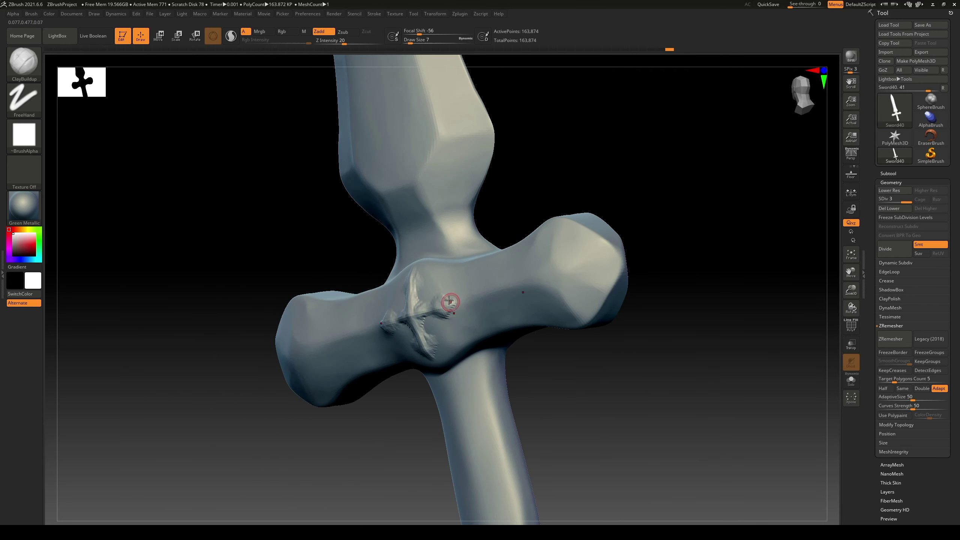
{"action": "mouse_move", "coordinate": [527, 334]}
{"action": "left_mouse_down"}
{"action": "mouse_move", "coordinate": [440, 273]}
{"action": "mouse_move", "coordinate": [438, 362]}
{"action": "left_mouse_up"}
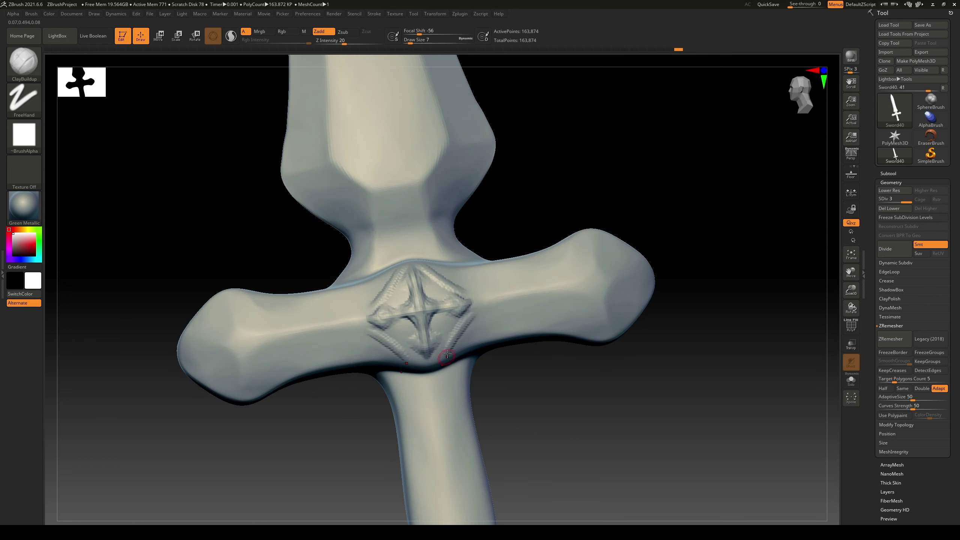
{"action": "left_click_drag", "start_coordinate": [493, 289], "coordinate": [435, 288]}
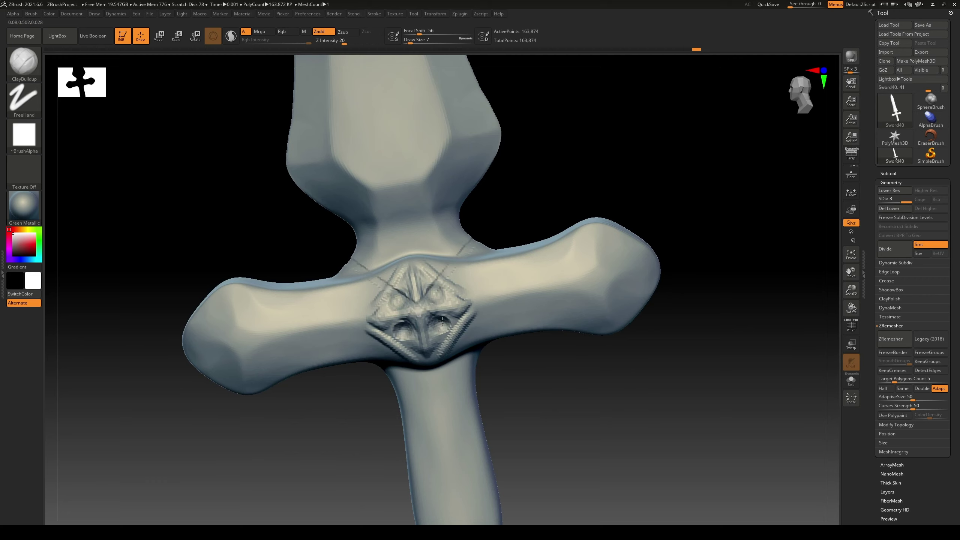
Undo the lower ring bumps and a smoothing stroke, then inspect the ornament from several angles
{"action": "key", "text": "ctrl+z"}
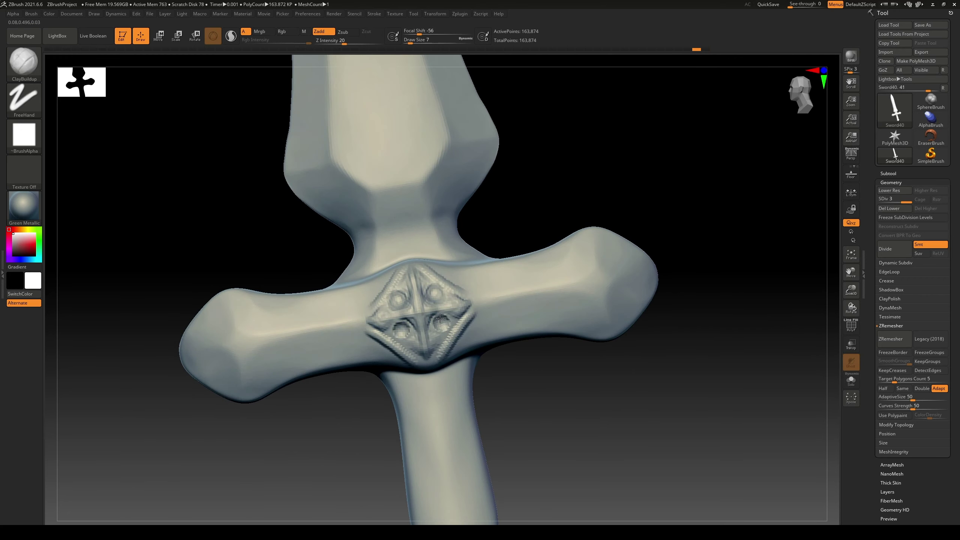
{"action": "mouse_move", "coordinate": [435, 296]}
{"action": "left_mouse_down", "text": "shift"}
{"action": "mouse_move", "coordinate": [454, 292]}
{"action": "mouse_move", "coordinate": [442, 321]}
{"action": "left_mouse_up", "text": "shift"}
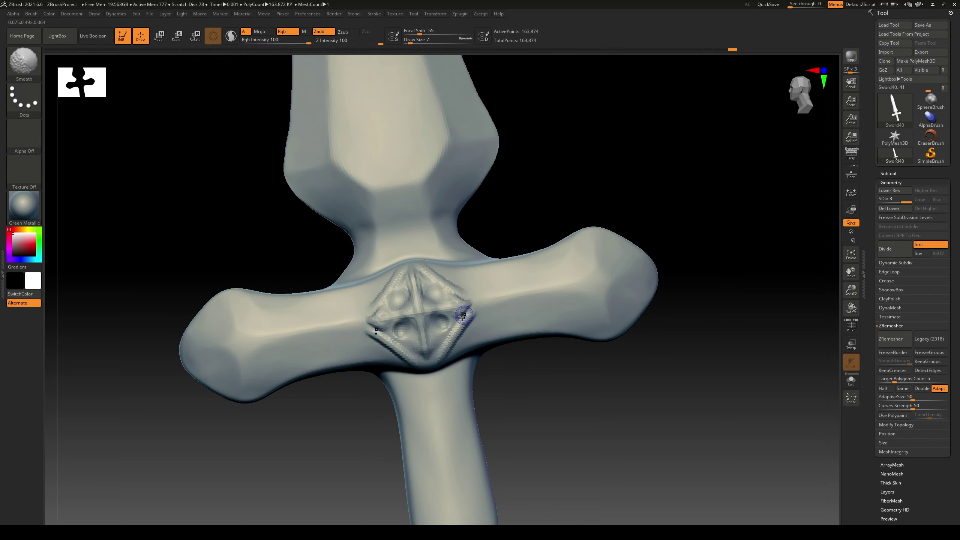
{"action": "key", "text": "ctrl+z"}
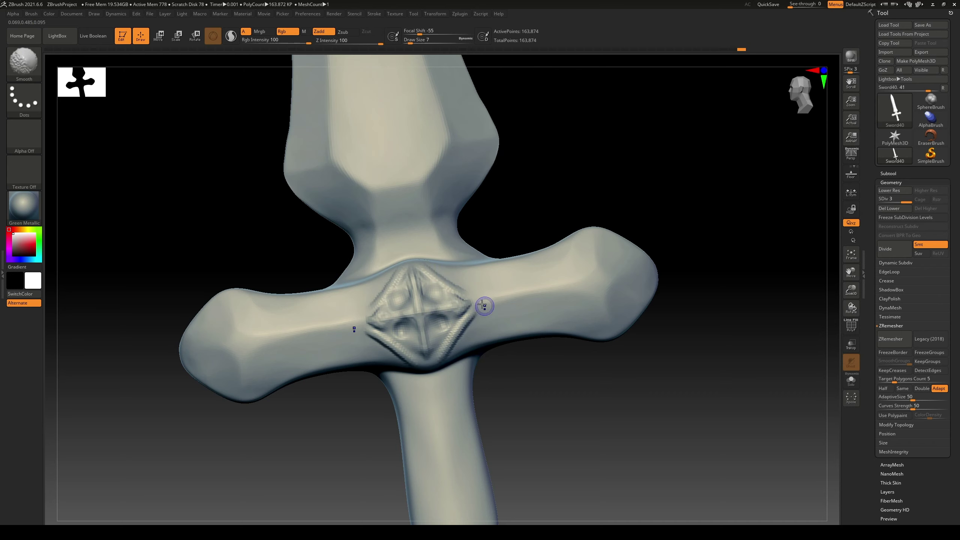
{"action": "mouse_move", "coordinate": [495, 378]}
{"action": "left_mouse_down"}
{"action": "mouse_move", "coordinate": [522, 394]}
{"action": "mouse_move", "coordinate": [507, 375]}
{"action": "left_mouse_up"}
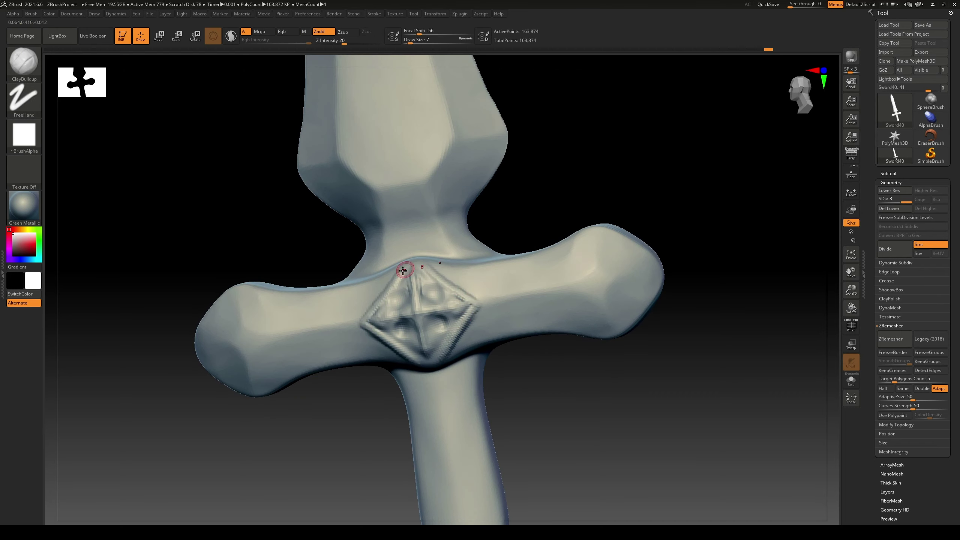
{"action": "left_click_drag", "start_coordinate": [523, 358], "coordinate": [456, 338]}
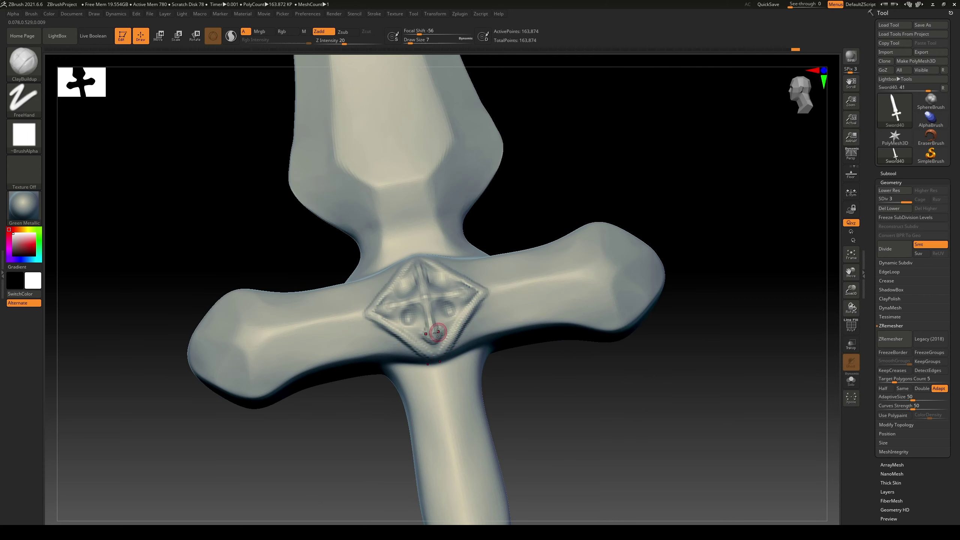
{"action": "left_click_drag", "start_coordinate": [535, 386], "coordinate": [383, 300]}
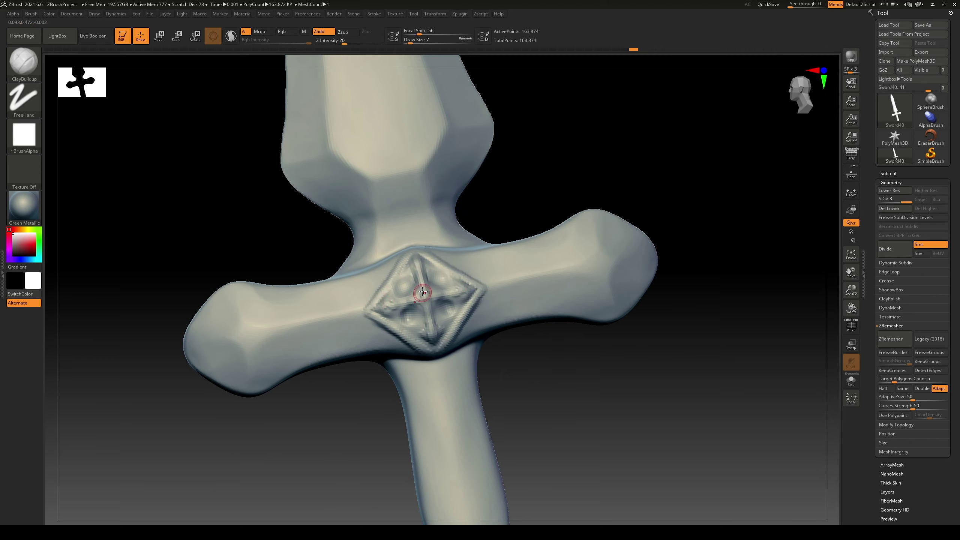
{"action": "mouse_move", "coordinate": [548, 378]}
{"action": "left_mouse_down"}
{"action": "mouse_move", "coordinate": [563, 412]}
{"action": "mouse_move", "coordinate": [568, 386]}
{"action": "mouse_move", "coordinate": [529, 356]}
{"action": "left_mouse_up"}
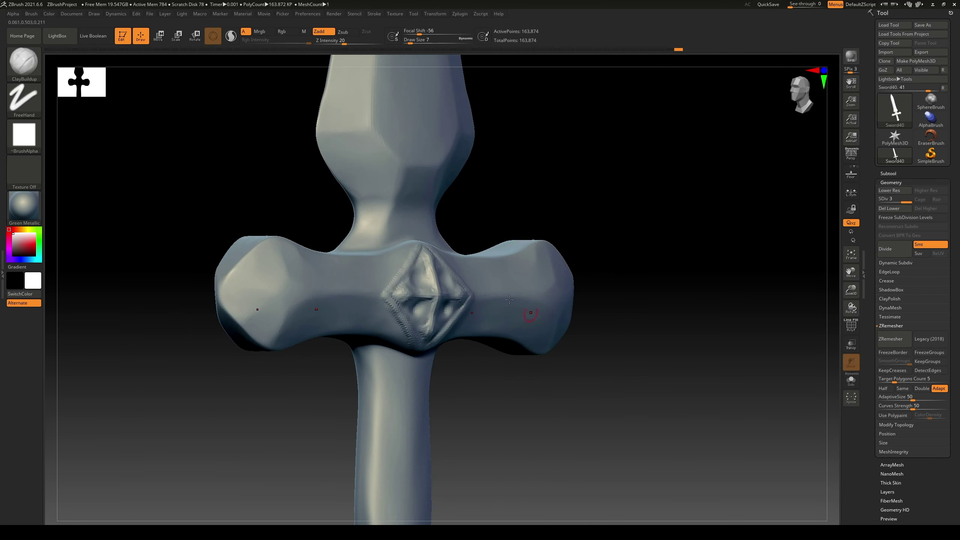
{"action": "left_click_drag", "start_coordinate": [402, 315], "coordinate": [488, 381], "text": "shift"}
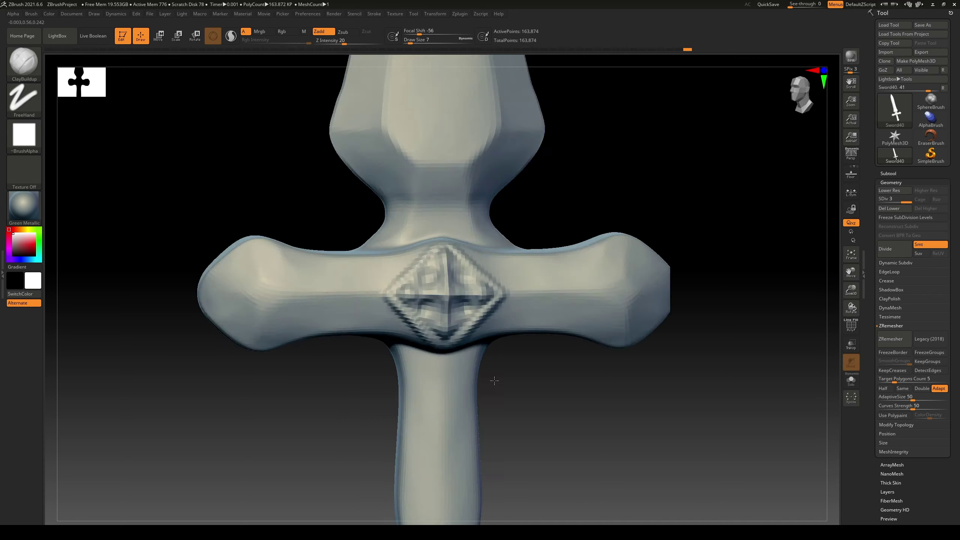
Switch to the Flatten brush and flatten the ornament's upper-left ring and upper area
{"action": "key", "text": "b"}
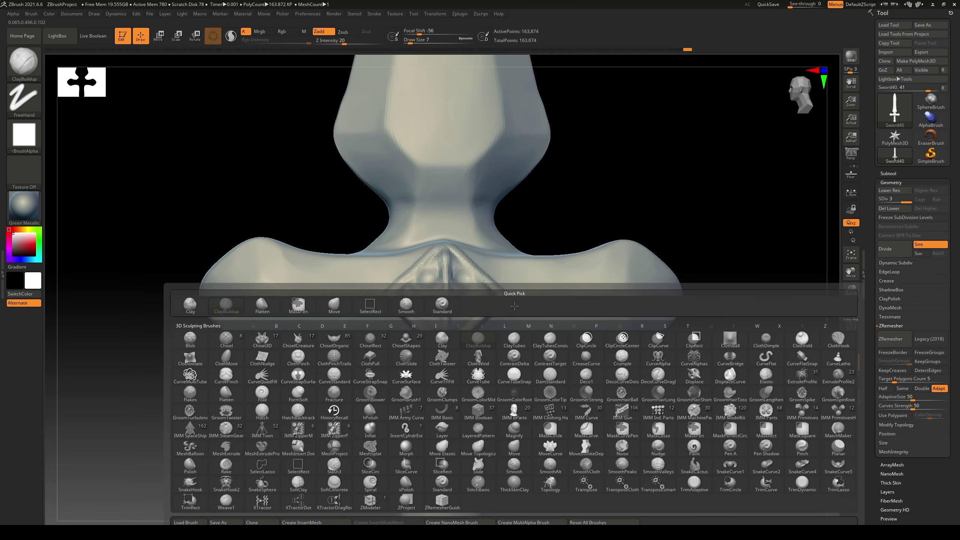
{"action": "key", "text": "f"}
{"action": "left_click", "coordinate": [189, 394]}
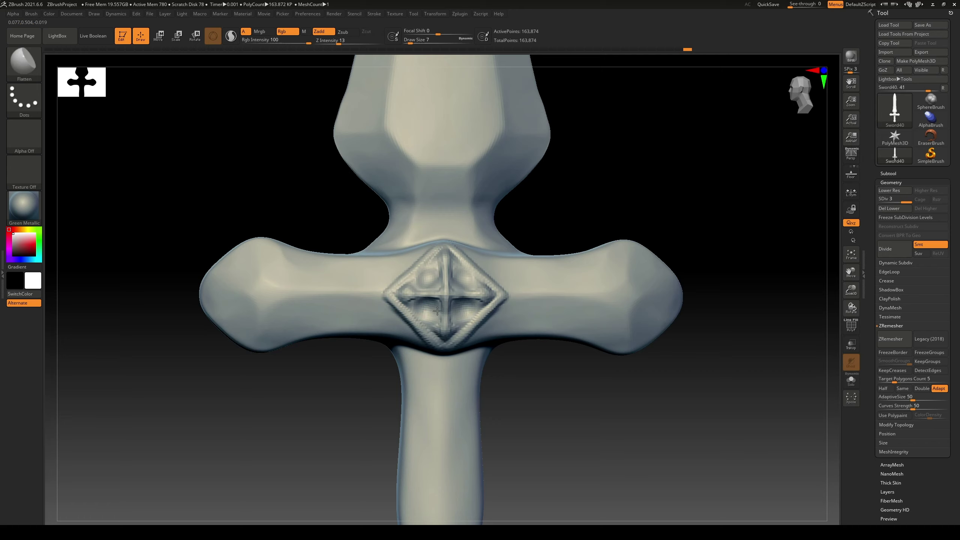
{"action": "mouse_move", "coordinate": [435, 271]}
{"action": "left_mouse_down"}
{"action": "mouse_move", "coordinate": [426, 275]}
{"action": "mouse_move", "coordinate": [444, 258]}
{"action": "left_mouse_up"}
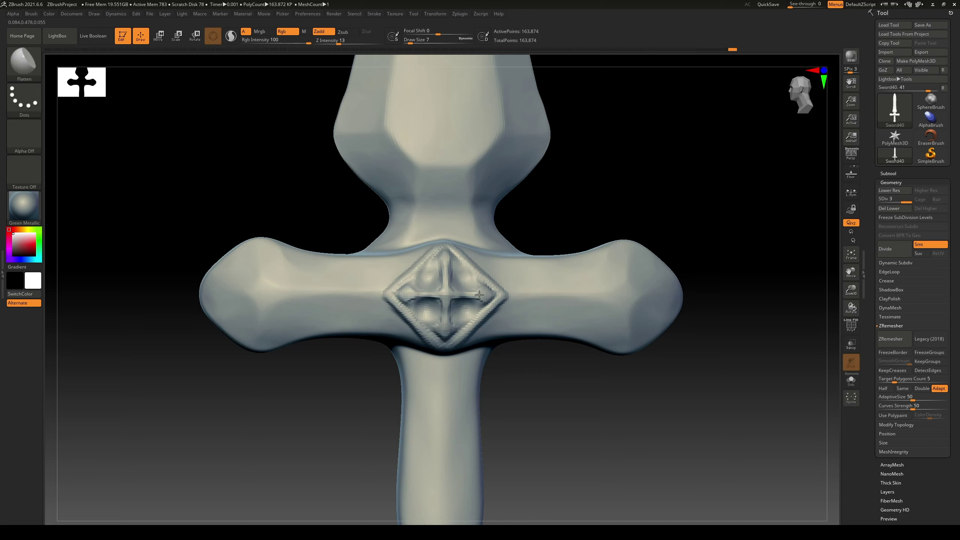
{"action": "mouse_move", "coordinate": [467, 309]}
{"action": "left_mouse_down"}
{"action": "mouse_move", "coordinate": [474, 279]}
{"action": "mouse_move", "coordinate": [457, 260]}
{"action": "left_mouse_up"}
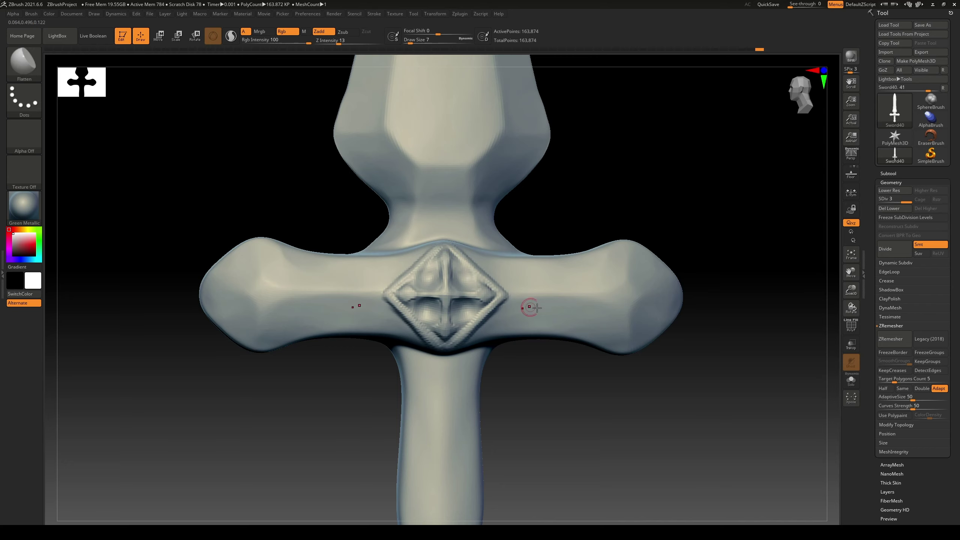
Smooth the ornament from a tilted angle and load the compact interface layout
{"action": "right_click_drag", "start_coordinate": [530, 307], "coordinate": [469, 338]}
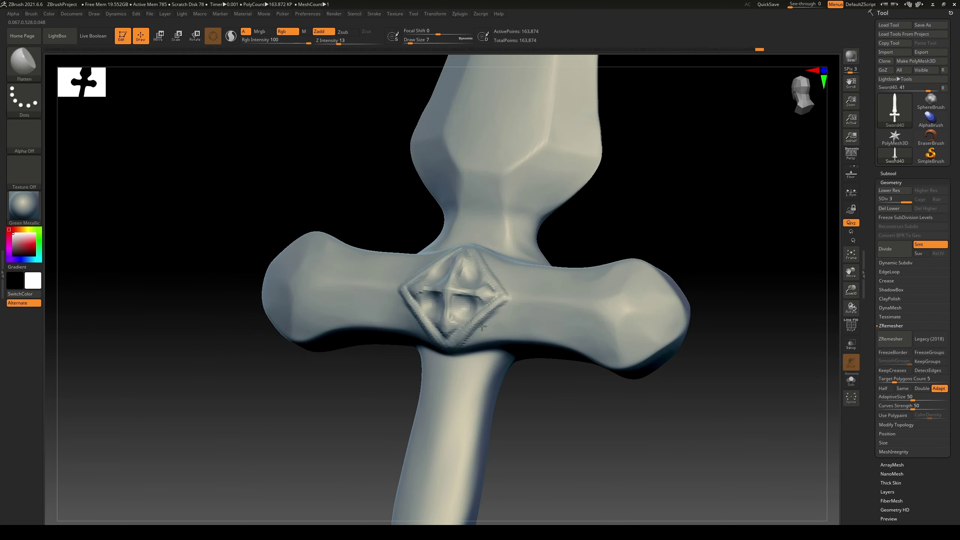
{"action": "key", "text": "shift"}
{"action": "mouse_move", "coordinate": [523, 305]}
{"action": "right_mouse_down"}
{"action": "mouse_move", "coordinate": [570, 381]}
{"action": "mouse_move", "coordinate": [601, 318]}
{"action": "mouse_move", "coordinate": [568, 401]}
{"action": "mouse_move", "coordinate": [514, 395]}
{"action": "mouse_move", "coordinate": [592, 435]}
{"action": "mouse_move", "coordinate": [519, 318]}
{"action": "right_mouse_up"}
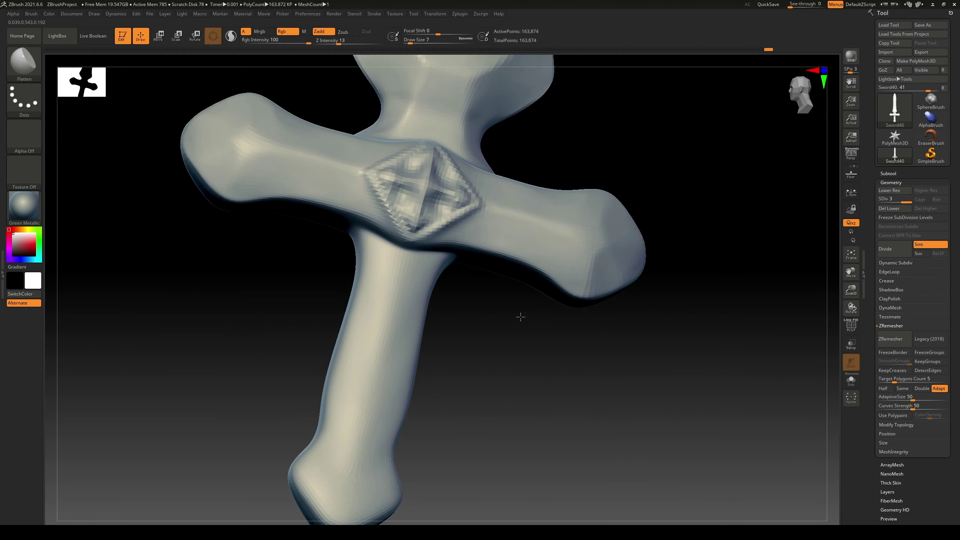
{"action": "left_click", "coordinate": [918, 4]}
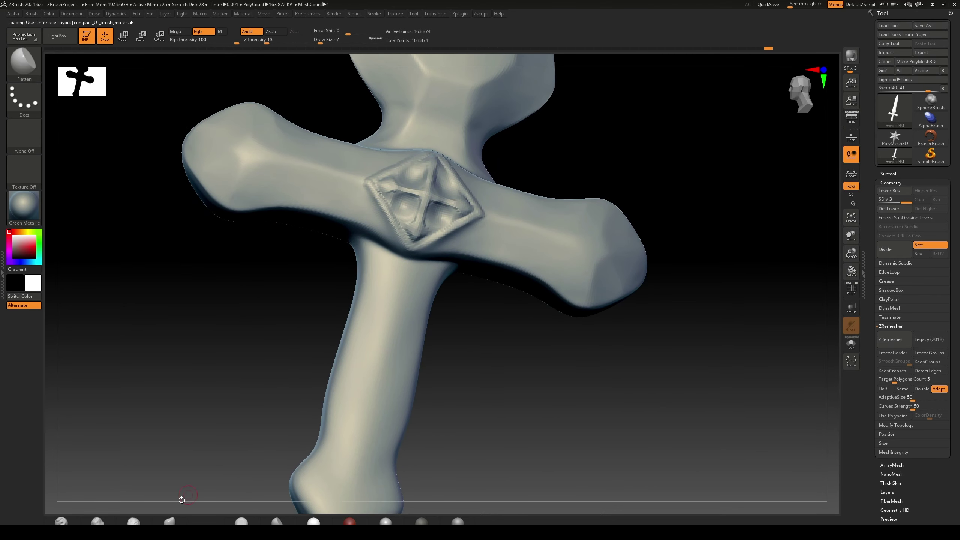
Select ClayBuildup at size 14 and save the sword model to disk
{"action": "left_click", "coordinate": [133, 522]}
{"action": "key", "text": "bracketleft"}
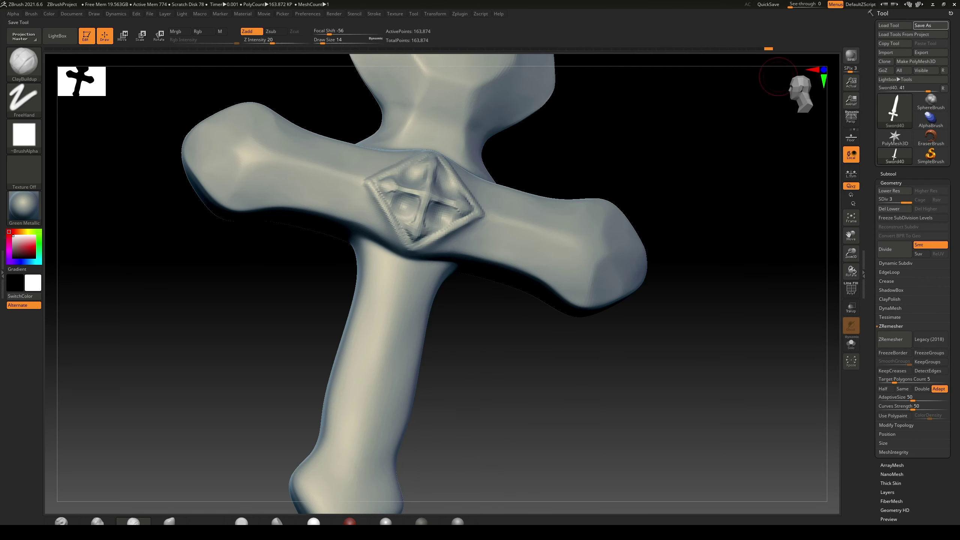
{"action": "left_click", "coordinate": [930, 25]}
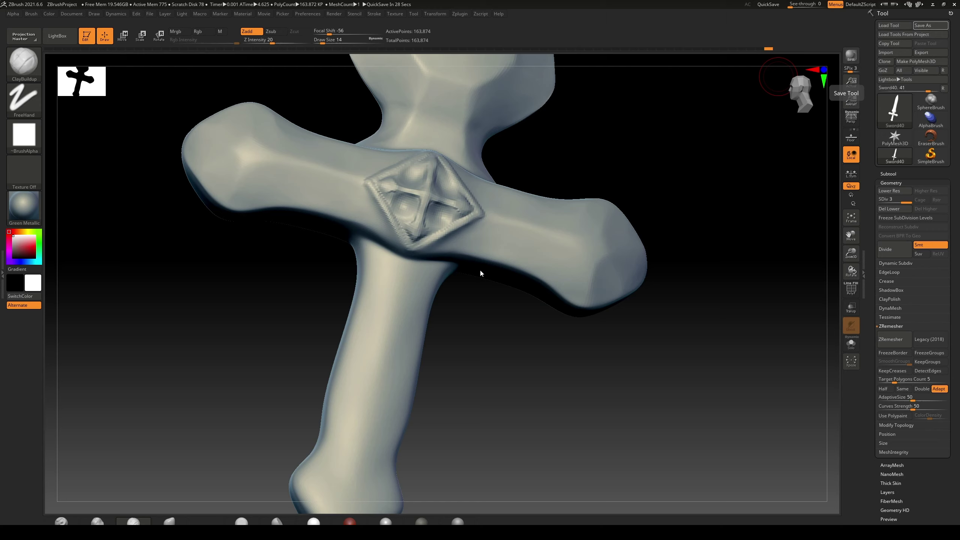
Rotate to the crossguard and smooth away the small dent just below it
{"action": "left_click_drag", "start_coordinate": [531, 348], "coordinate": [521, 332]}
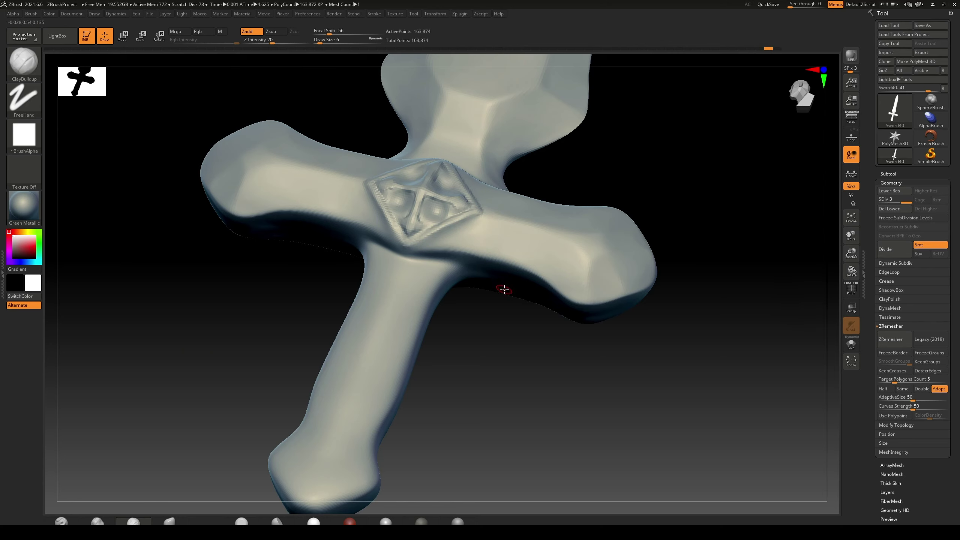
{"action": "left_click_drag", "start_coordinate": [501, 335], "coordinate": [512, 350]}
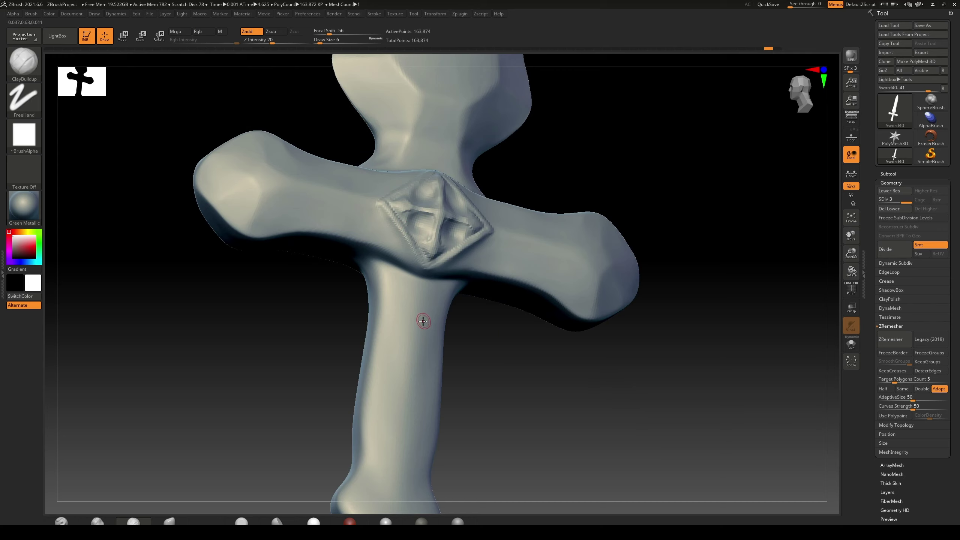
{"action": "key", "text": "bracketright"}
{"action": "left_click_drag", "start_coordinate": [393, 333], "coordinate": [380, 342], "text": "shift"}
{"action": "key", "text": "bracketright"}
{"action": "key", "text": "bracketright"}
{"action": "key", "text": "bracketright"}
At subdivision level 4, carve and soften crossing diagonal grooves across the upper grip
{"action": "left_click", "coordinate": [894, 250]}
{"action": "mouse_move", "coordinate": [384, 338]}
{"action": "left_mouse_down"}
{"action": "mouse_move", "coordinate": [468, 297]}
{"action": "mouse_move", "coordinate": [378, 345]}
{"action": "left_mouse_up"}
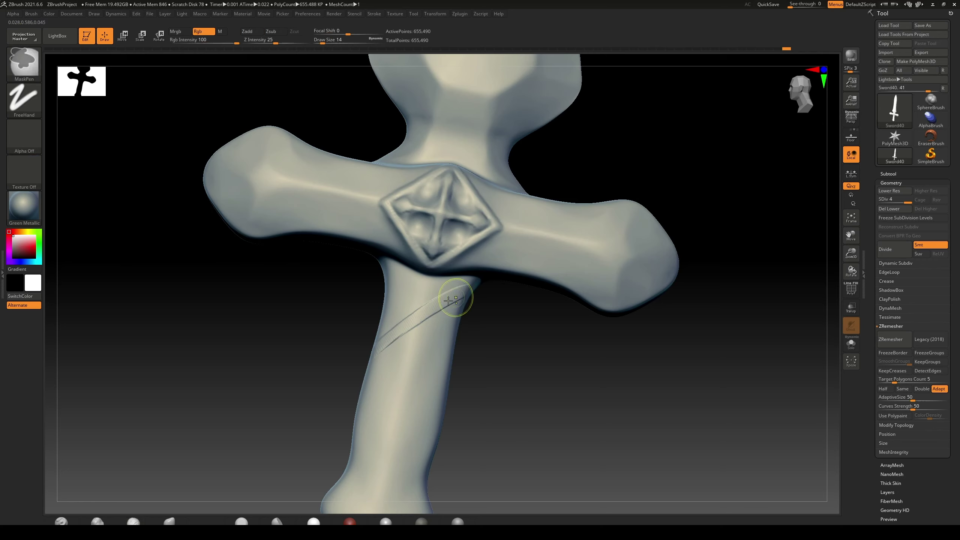
{"action": "left_click_drag", "start_coordinate": [457, 300], "coordinate": [382, 346], "text": "shift"}
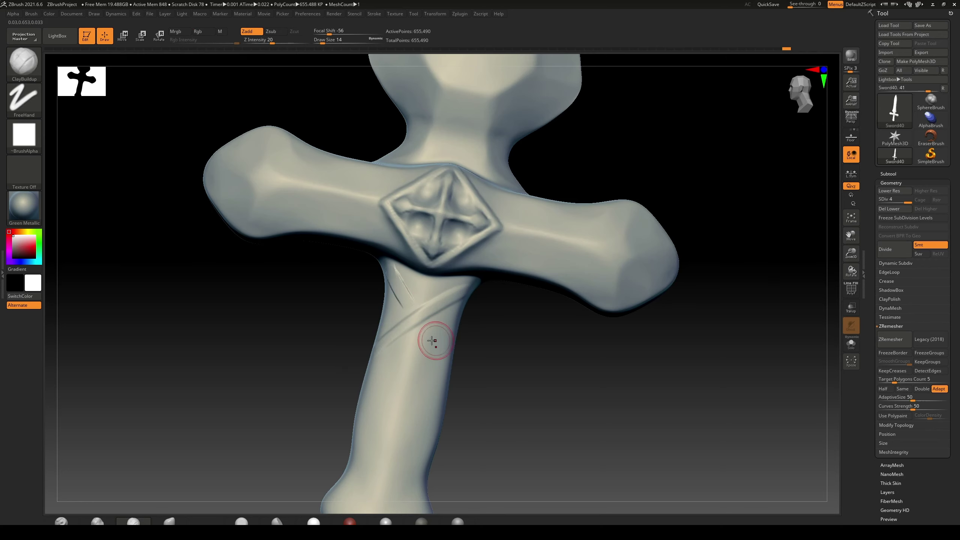
{"action": "left_click_drag", "start_coordinate": [472, 403], "coordinate": [407, 300]}
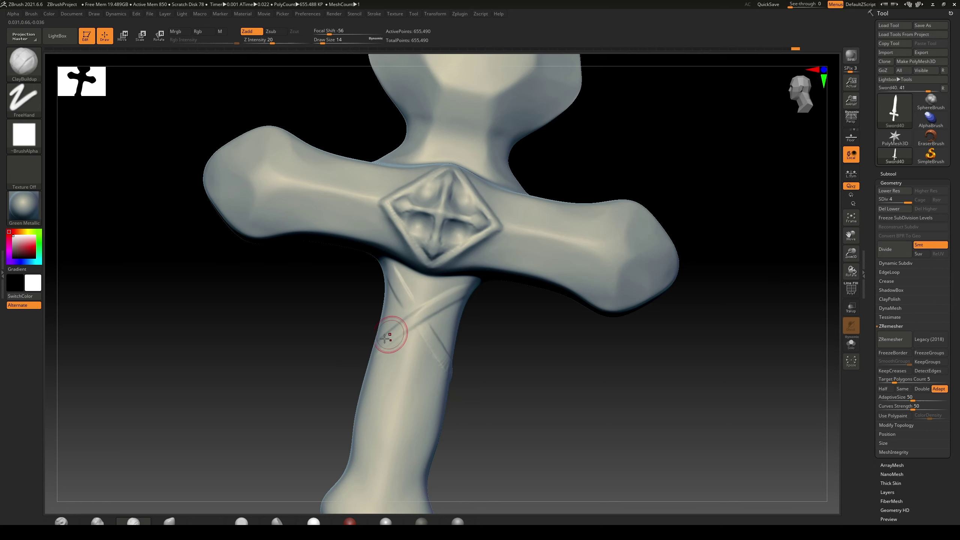
{"action": "left_click_drag", "start_coordinate": [385, 338], "coordinate": [472, 282]}
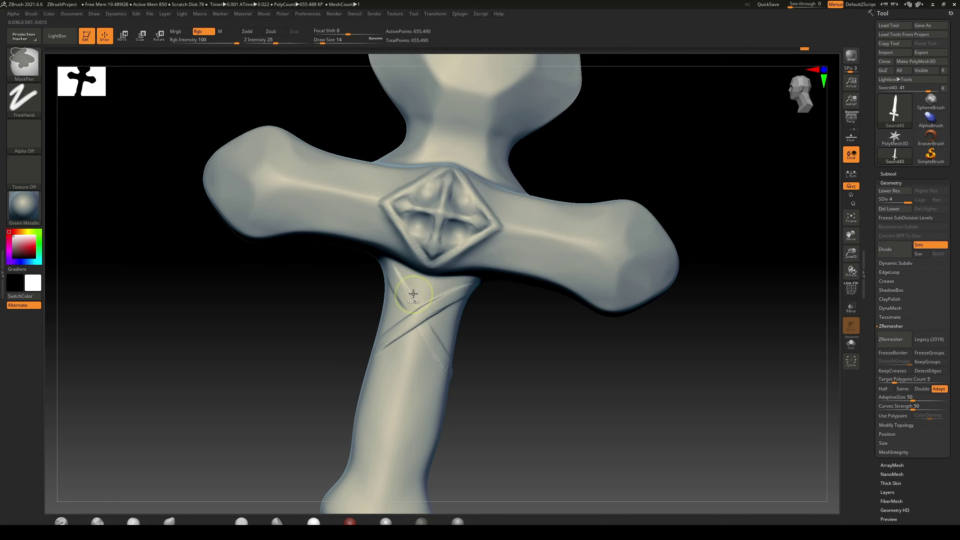
{"action": "mouse_move", "coordinate": [415, 320]}
{"action": "left_mouse_down", "text": "shift"}
{"action": "mouse_move", "coordinate": [442, 345]}
{"action": "mouse_move", "coordinate": [505, 348]}
{"action": "left_mouse_up", "text": "shift"}
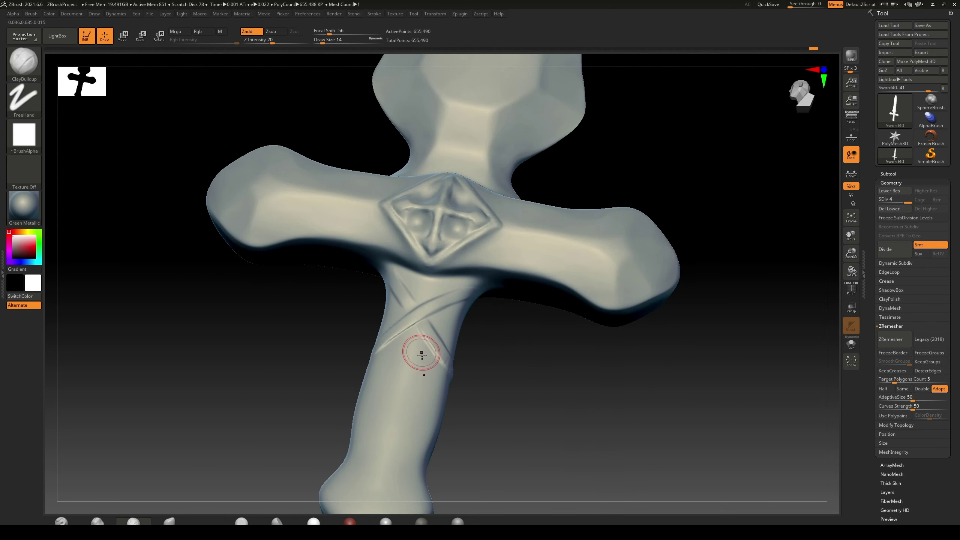
Carve and smooth diagonal grooves on the lower grip, then cut a ring groove above the pommel
{"action": "left_click_drag", "start_coordinate": [448, 368], "coordinate": [357, 421]}
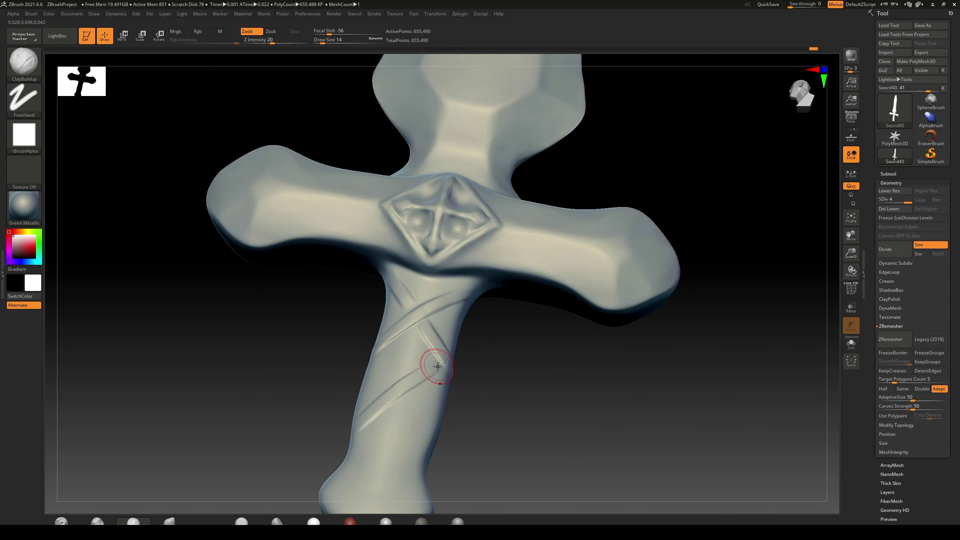
{"action": "left_click_drag", "start_coordinate": [437, 366], "coordinate": [364, 407]}
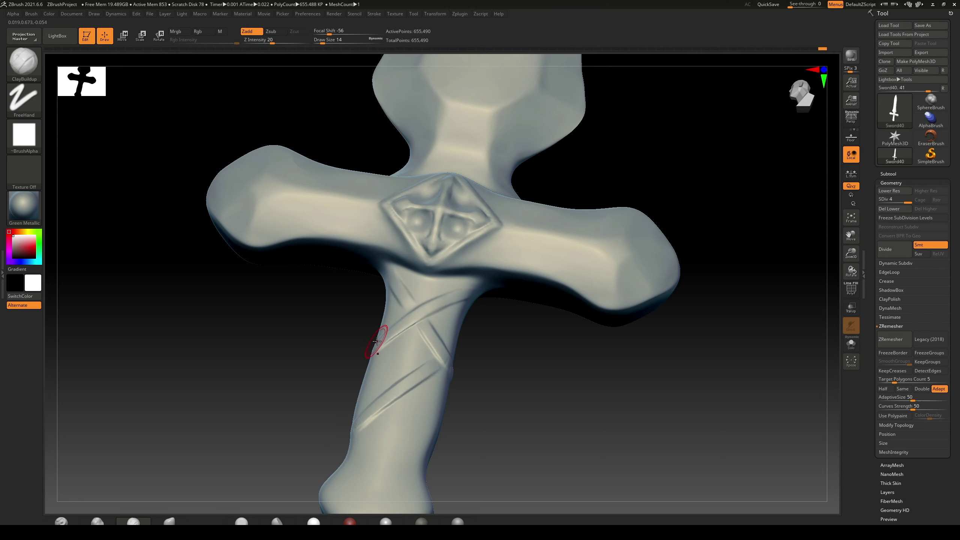
{"action": "key", "text": "shift"}
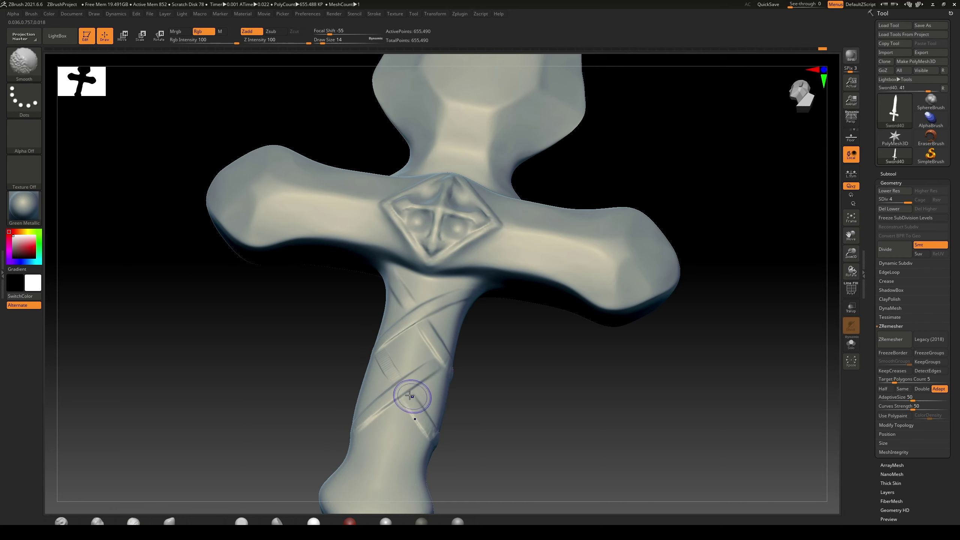
{"action": "left_click_drag", "start_coordinate": [410, 395], "coordinate": [392, 369], "text": "shift"}
{"action": "left_click_drag", "start_coordinate": [521, 392], "coordinate": [499, 370]}
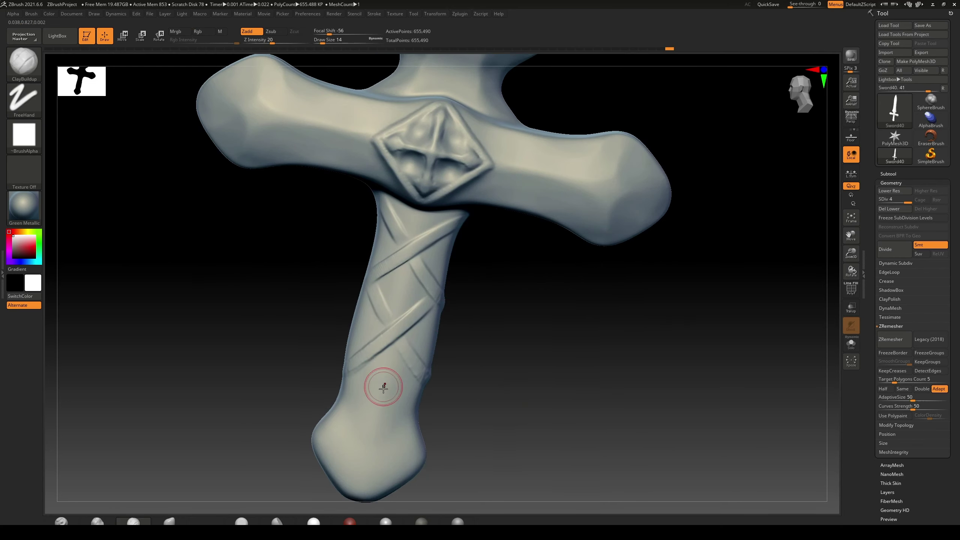
{"action": "left_click_drag", "start_coordinate": [362, 378], "coordinate": [412, 432]}
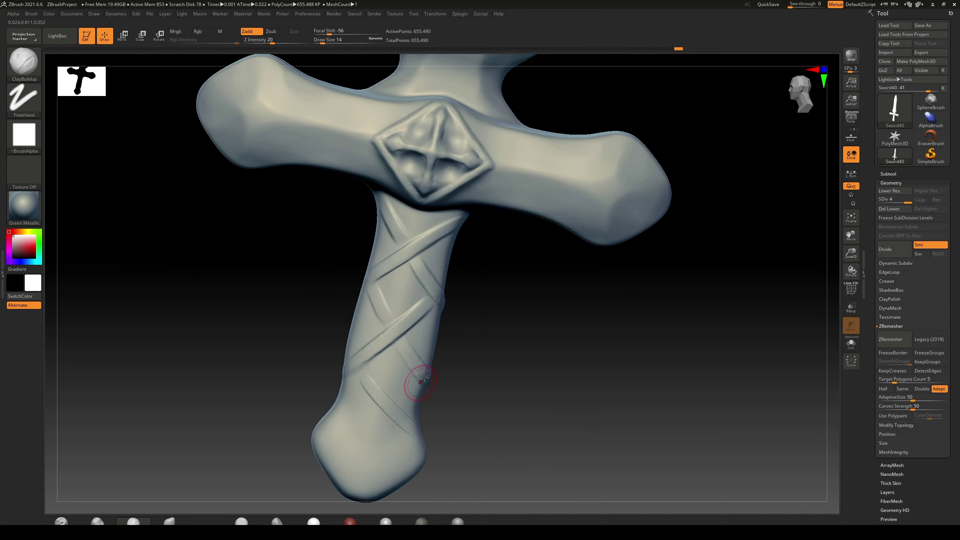
{"action": "key", "text": "ctrl+z"}
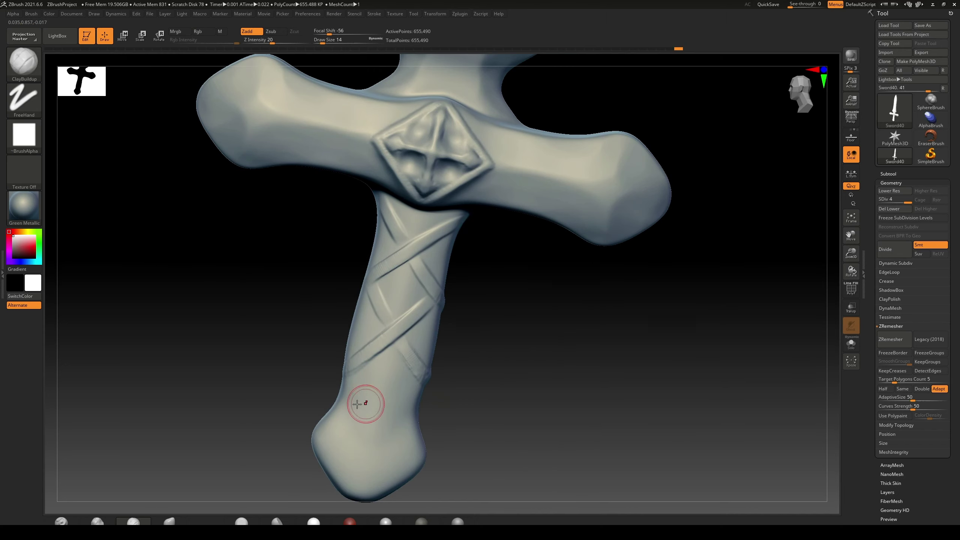
{"action": "mouse_move", "coordinate": [346, 396]}
{"action": "left_mouse_down"}
{"action": "mouse_move", "coordinate": [416, 412]}
{"action": "mouse_move", "coordinate": [466, 357]}
{"action": "mouse_move", "coordinate": [538, 364]}
{"action": "left_mouse_up"}
Rotate along the grip and smooth its carved wrap grooves into softer creases
{"action": "key", "text": "ctrl"}
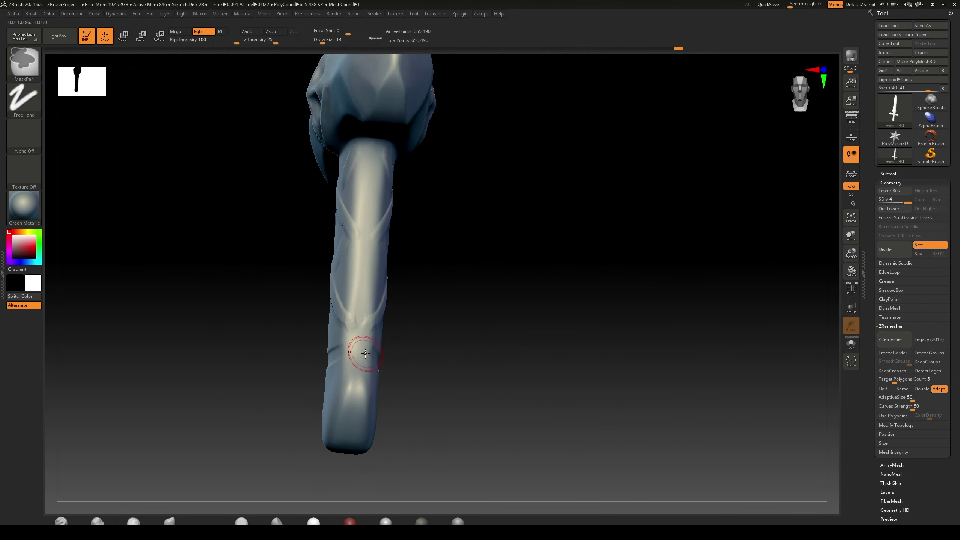
{"action": "left_click_drag", "start_coordinate": [384, 357], "coordinate": [482, 313]}
{"action": "key", "text": "shift"}
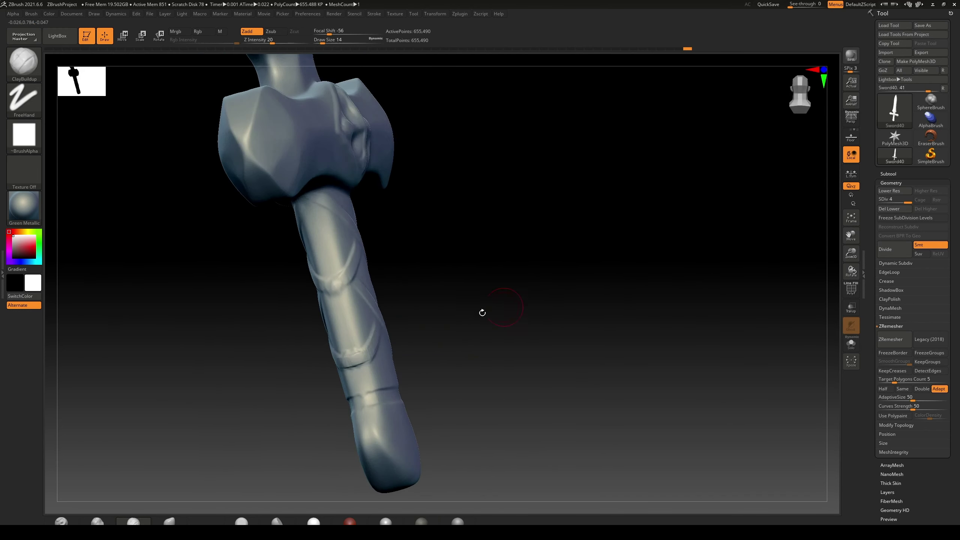
{"action": "key", "text": "shift"}
{"action": "left_click_drag", "start_coordinate": [525, 261], "coordinate": [374, 277]}
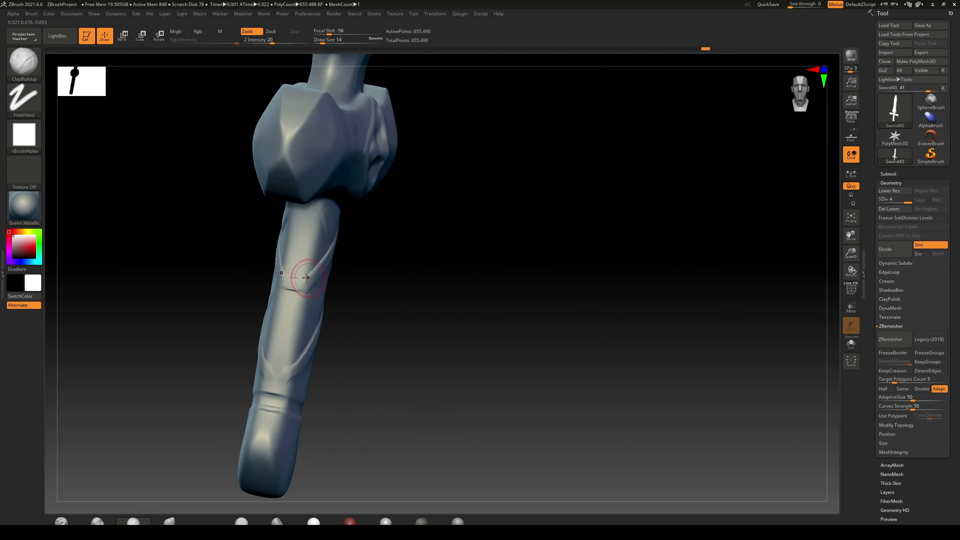
{"action": "left_click_drag", "start_coordinate": [418, 349], "coordinate": [261, 364]}
{"action": "key", "text": "shift"}
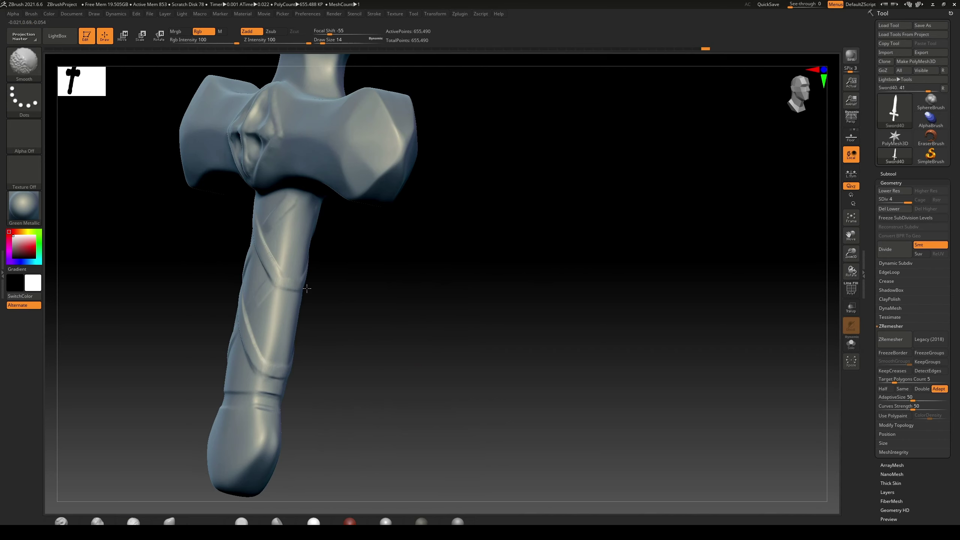
{"action": "left_click_drag", "start_coordinate": [307, 288], "coordinate": [356, 298]}
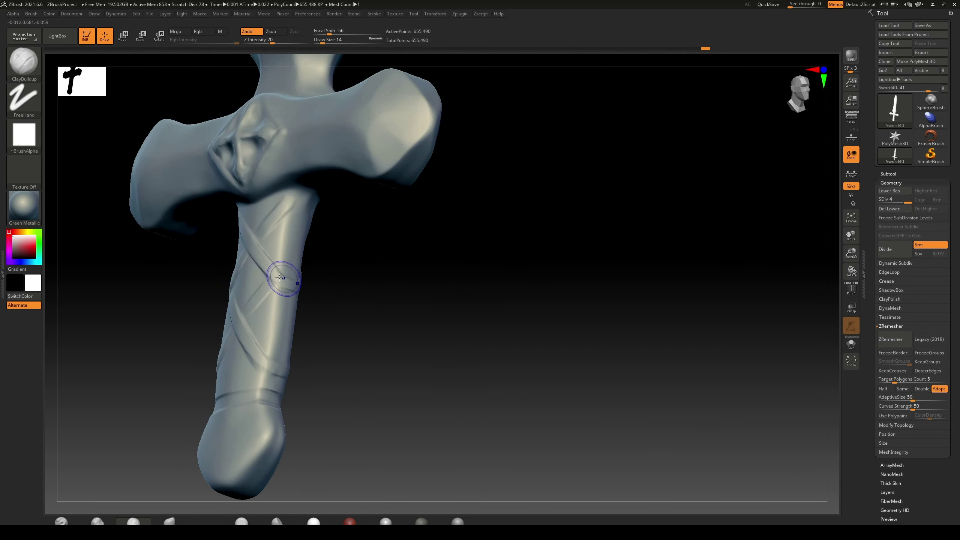
{"action": "left_click_drag", "start_coordinate": [394, 240], "coordinate": [308, 212]}
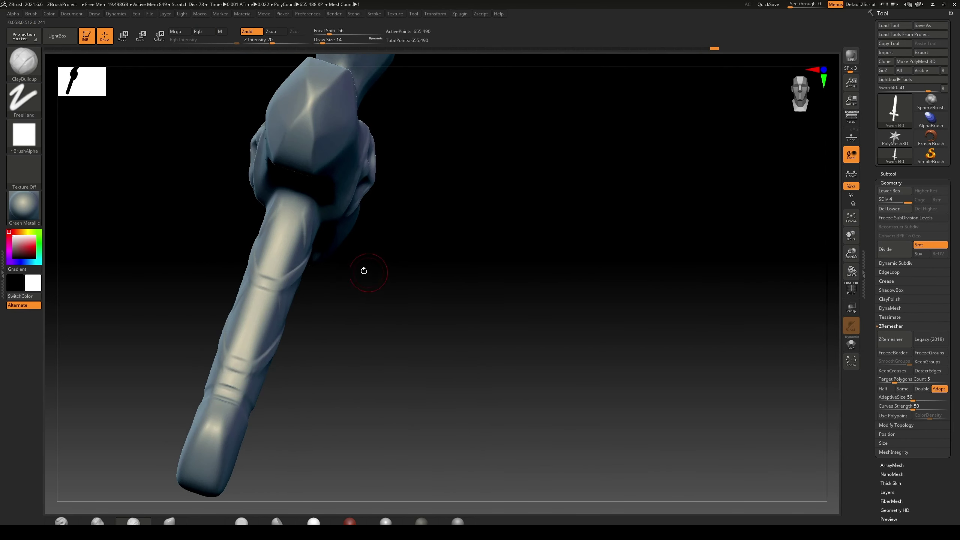
{"action": "mouse_move", "coordinate": [241, 378]}
{"action": "left_mouse_down", "text": "shift"}
{"action": "mouse_move", "coordinate": [230, 362]}
{"action": "mouse_move", "coordinate": [265, 361]}
{"action": "left_mouse_up", "text": "shift"}
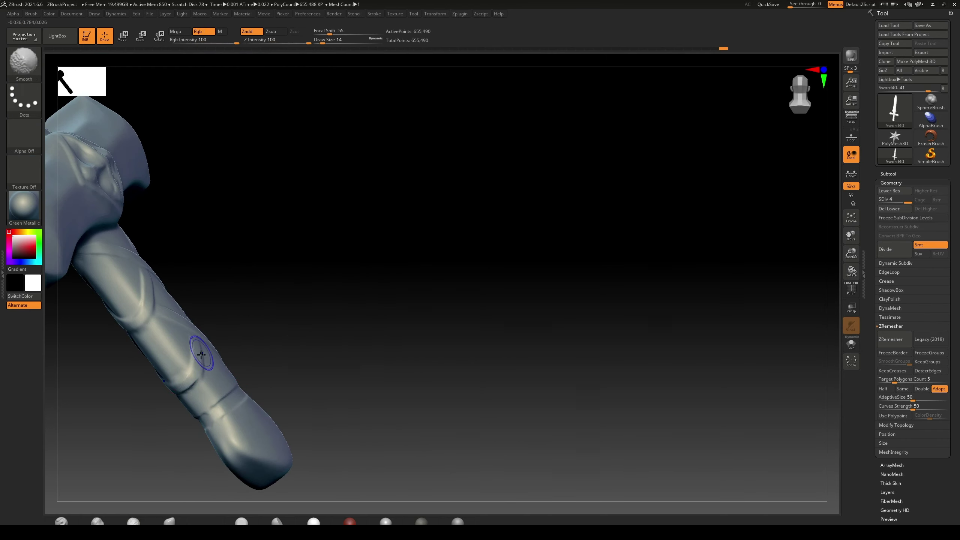
{"action": "left_click_drag", "start_coordinate": [197, 356], "coordinate": [158, 325], "text": "shift"}
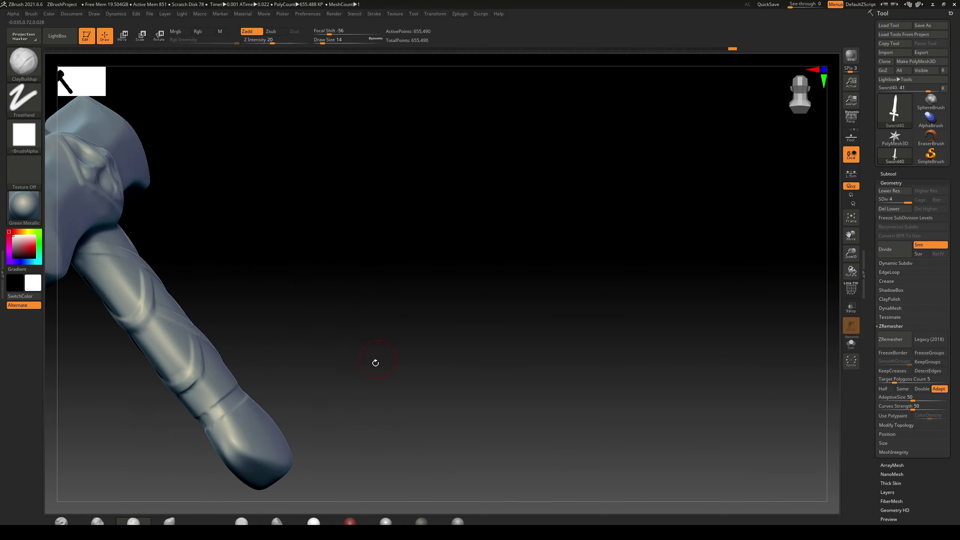
Smooth the lower-right edge of the crossguard's diamond gem and re-angle the view
{"action": "mouse_move", "coordinate": [375, 362]}
{"action": "left_mouse_down"}
{"action": "mouse_move", "coordinate": [217, 417]}
{"action": "mouse_move", "coordinate": [394, 287]}
{"action": "mouse_move", "coordinate": [351, 243]}
{"action": "left_mouse_up"}
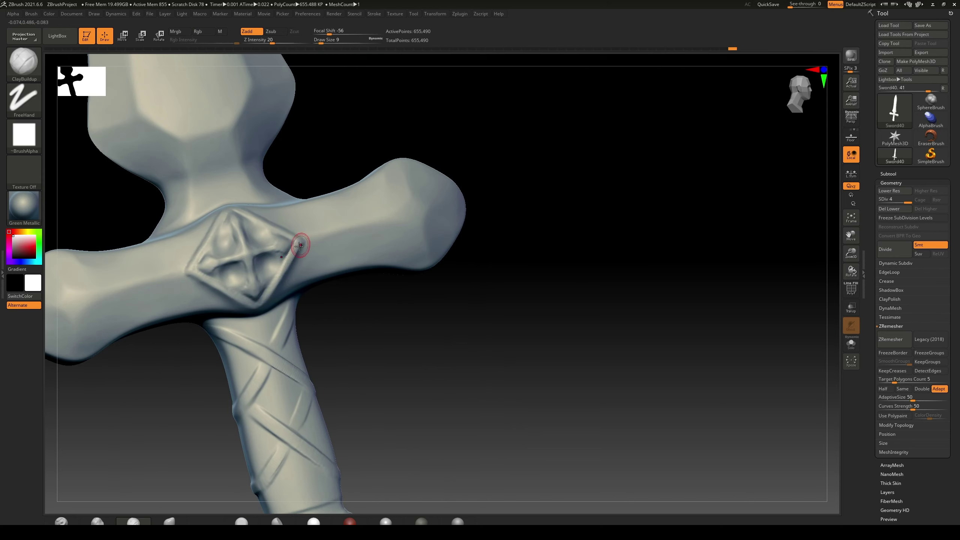
{"action": "left_click_drag", "start_coordinate": [274, 291], "coordinate": [299, 242], "text": "shift"}
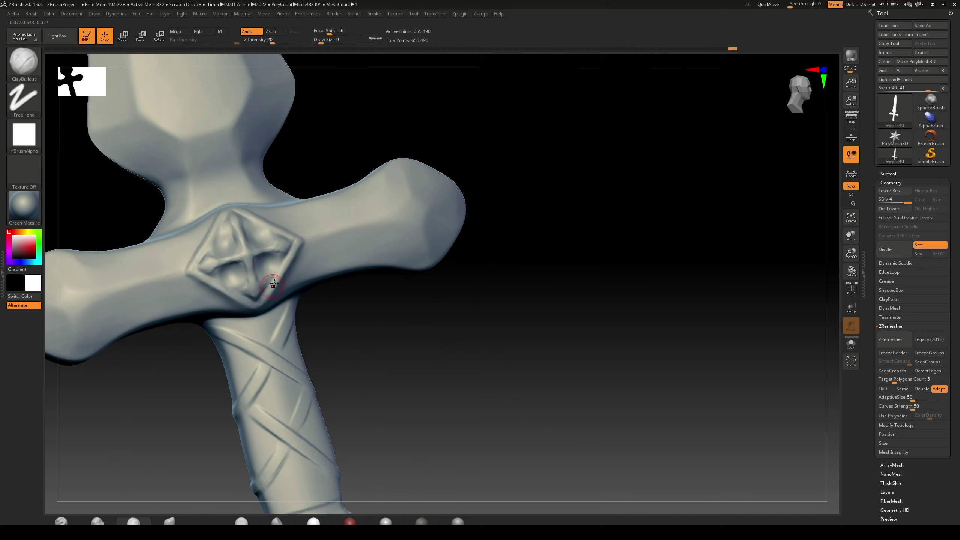
{"action": "left_click_drag", "start_coordinate": [274, 284], "coordinate": [237, 294]}
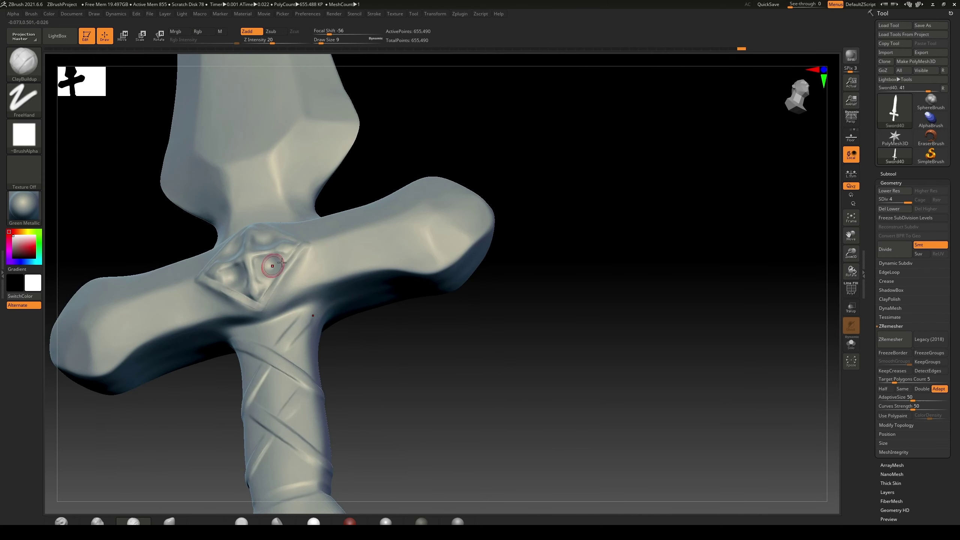
{"action": "left_click_drag", "start_coordinate": [393, 333], "coordinate": [407, 349]}
Build crisp ClayBuildup ridges along the diamond gem's upper-left and upper-right edges, then return to a straight-on view
{"action": "left_click_drag", "start_coordinate": [267, 299], "coordinate": [279, 279], "text": "shift"}
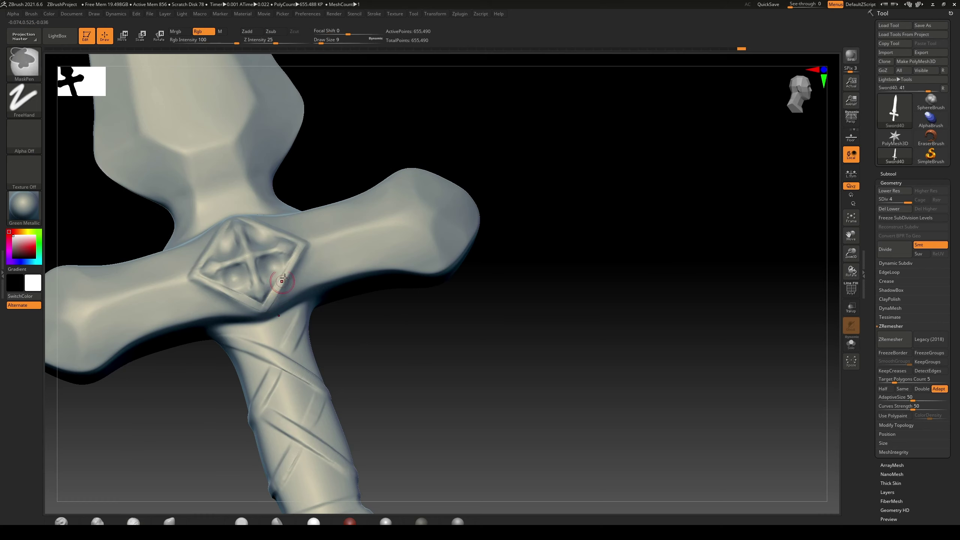
{"action": "left_click_drag", "start_coordinate": [258, 240], "coordinate": [223, 207]}
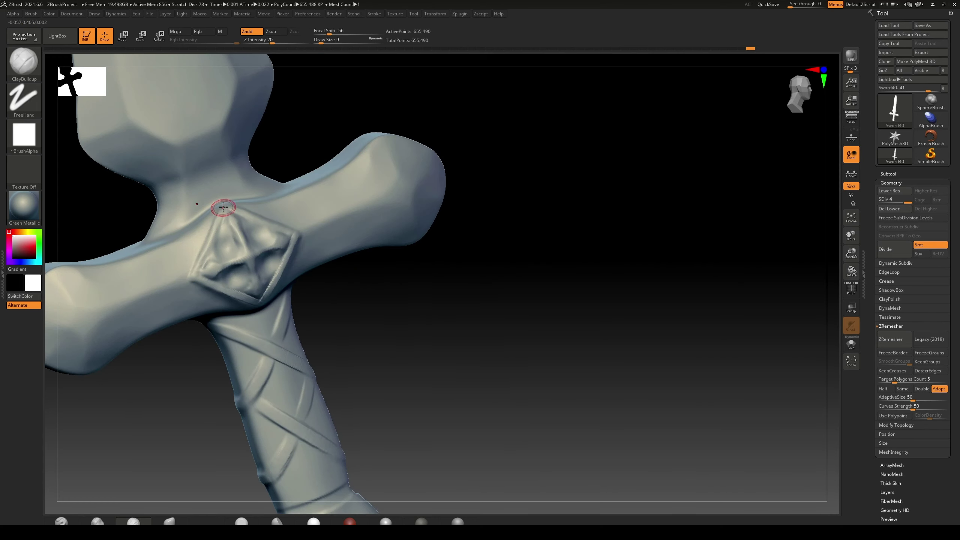
{"action": "left_click_drag", "start_coordinate": [203, 252], "coordinate": [196, 276]}
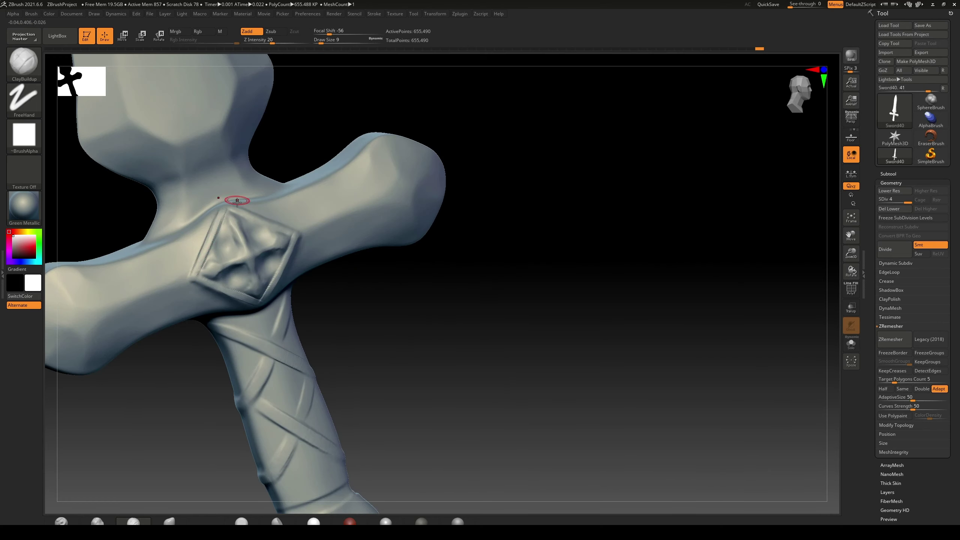
{"action": "left_click_drag", "start_coordinate": [231, 209], "coordinate": [295, 234]}
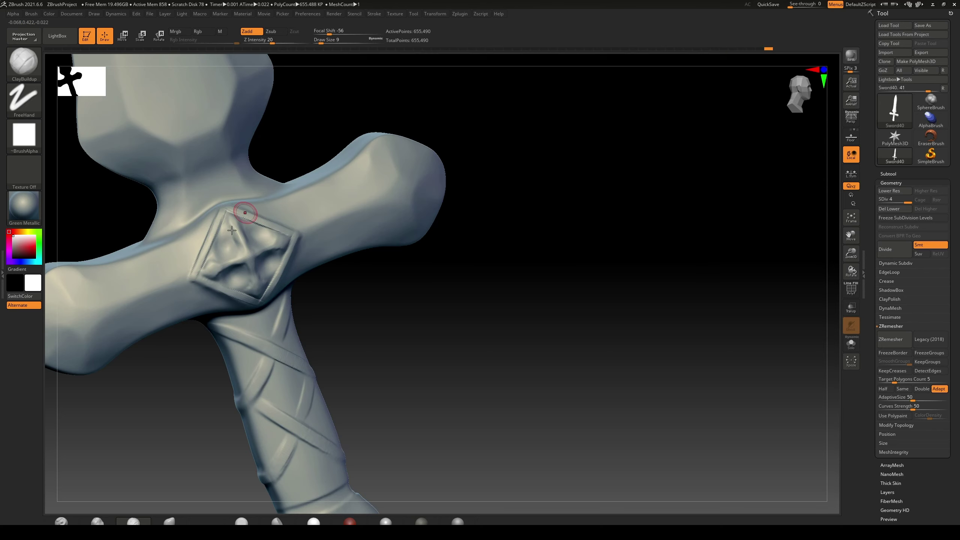
{"action": "left_click_drag", "start_coordinate": [232, 230], "coordinate": [194, 276]}
{"action": "mouse_move", "coordinate": [413, 315]}
{"action": "left_mouse_down"}
{"action": "mouse_move", "coordinate": [419, 305]}
{"action": "mouse_move", "coordinate": [418, 322]}
{"action": "left_mouse_up"}
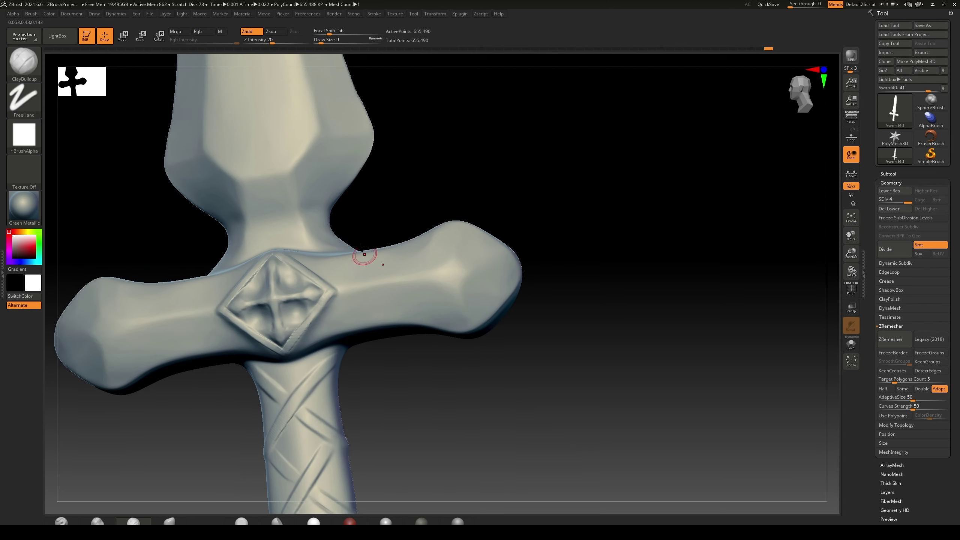
Choose the Pinch brush from the P-filtered brush list
{"action": "key", "text": "b"}
{"action": "key", "text": "p"}
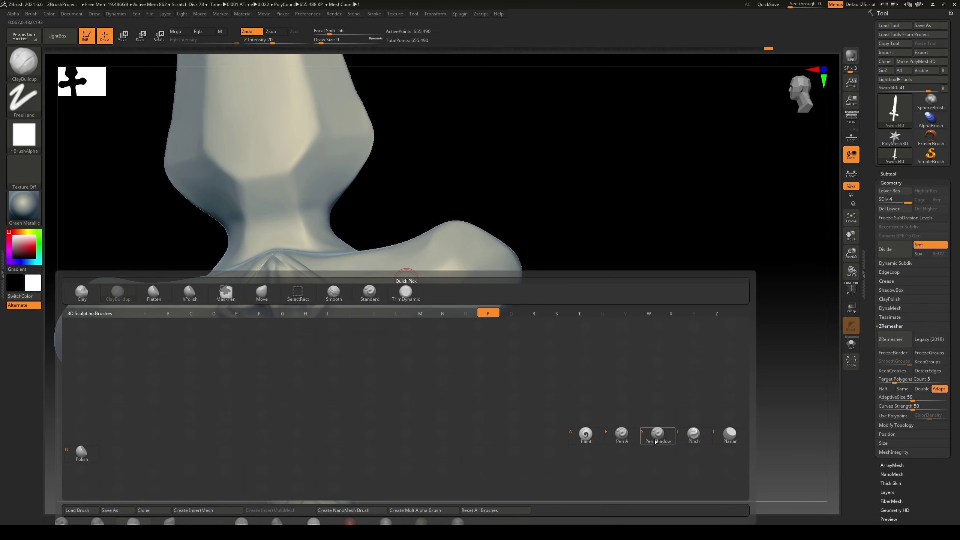
{"action": "left_click", "coordinate": [693, 433]}
{"action": "key", "text": "bracketright"}
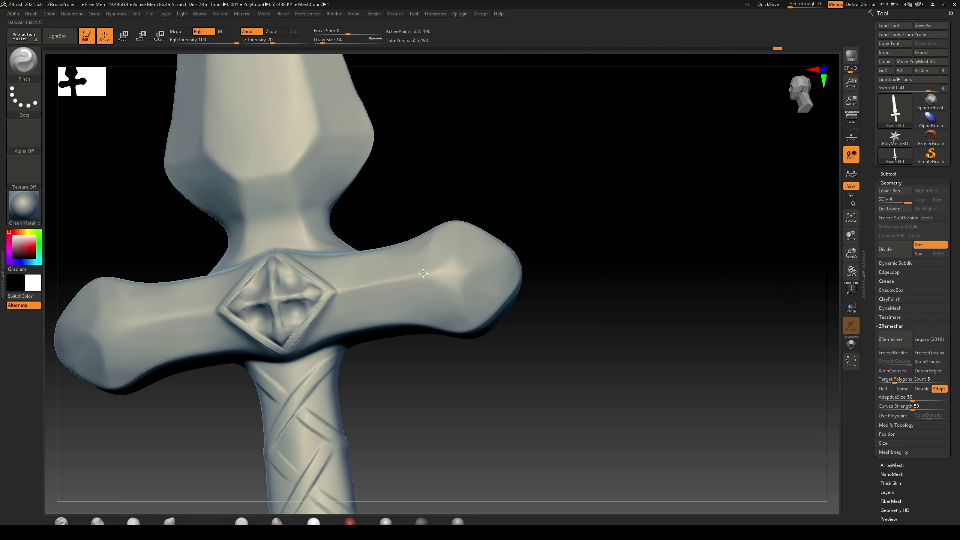
Shrink the Pinch brush and zoom out to frame the blade and crossguard
{"action": "left_click_drag", "start_coordinate": [583, 229], "coordinate": [589, 178], "text": "alt"}
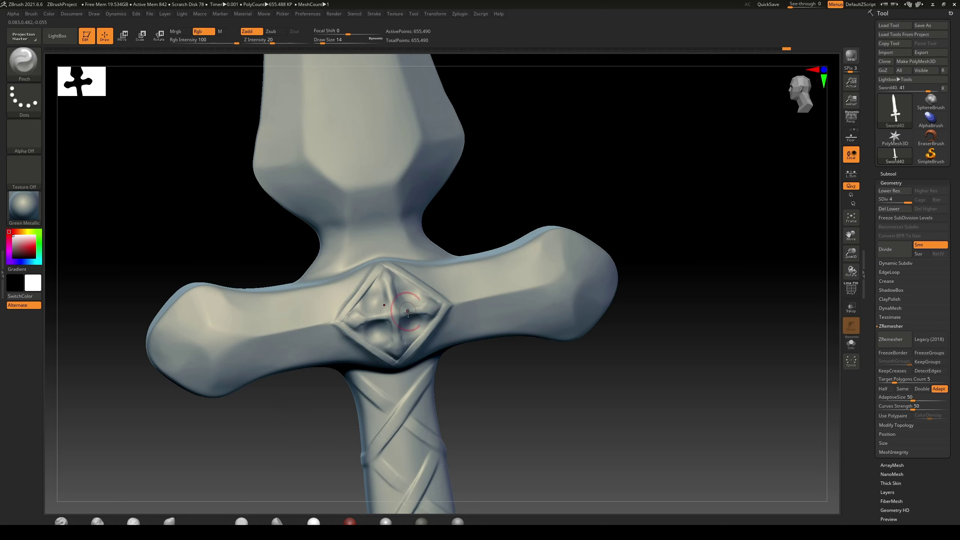
{"action": "left_click_drag", "start_coordinate": [526, 350], "coordinate": [539, 359]}
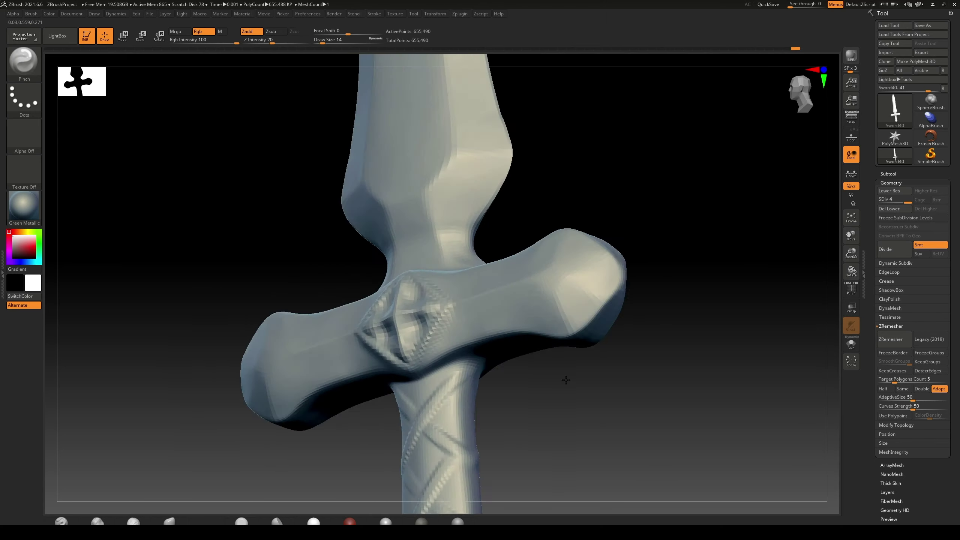
{"action": "key", "text": "bracketleft"}
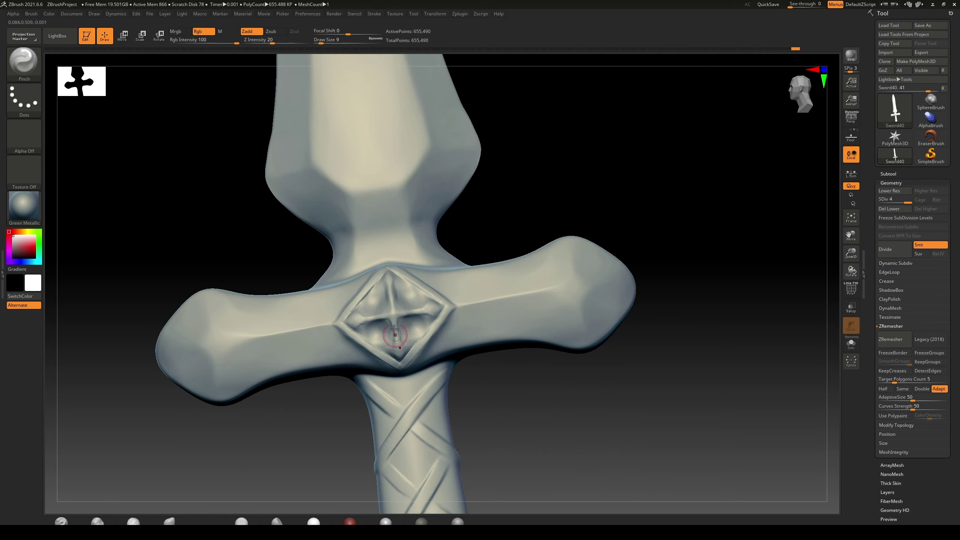
{"action": "right_click_drag", "start_coordinate": [433, 296], "coordinate": [423, 301]}
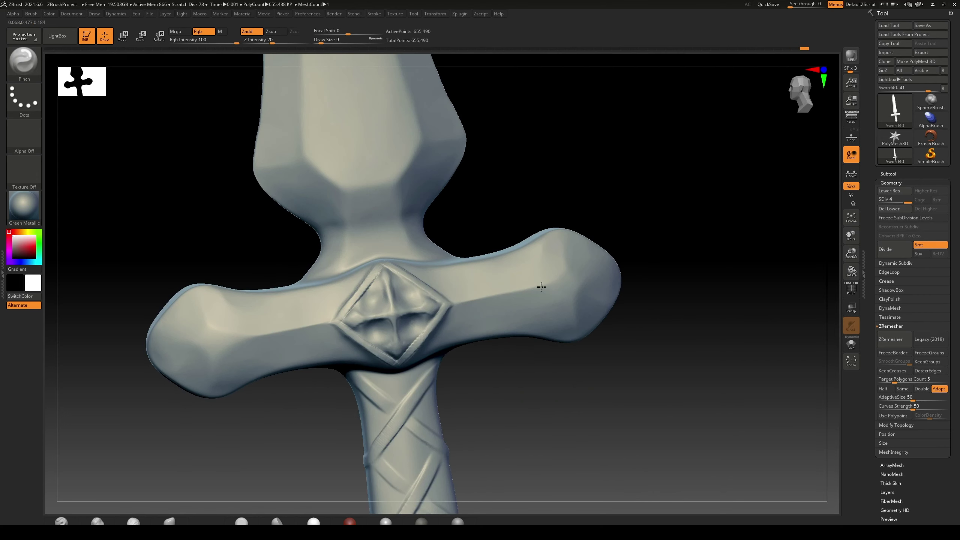
{"action": "right_click_drag", "start_coordinate": [260, 355], "coordinate": [96, 377], "text": "ctrl"}
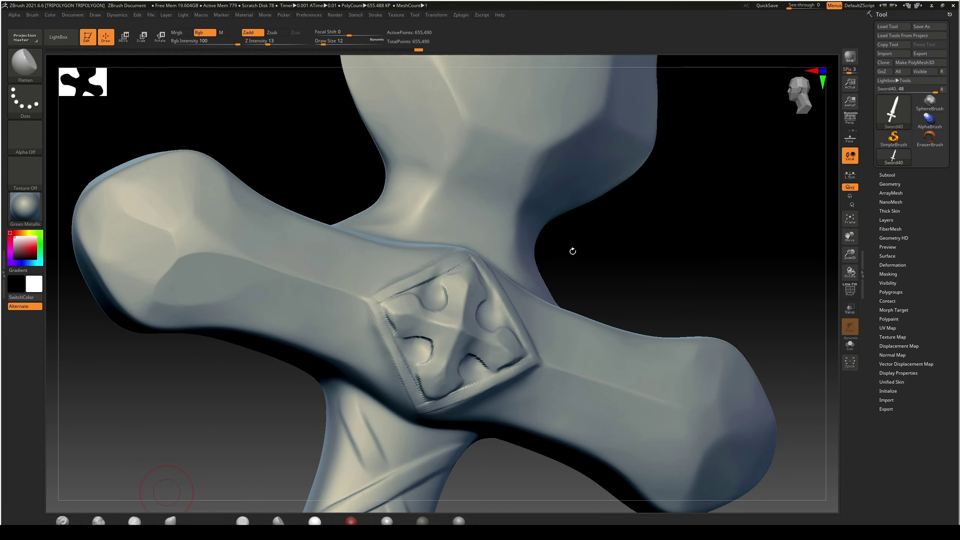
Switch to Orb_ClayTubes at Draw Size about 8 and lay clay strokes across the emblem's cross arms
{"action": "key", "text": "b"}
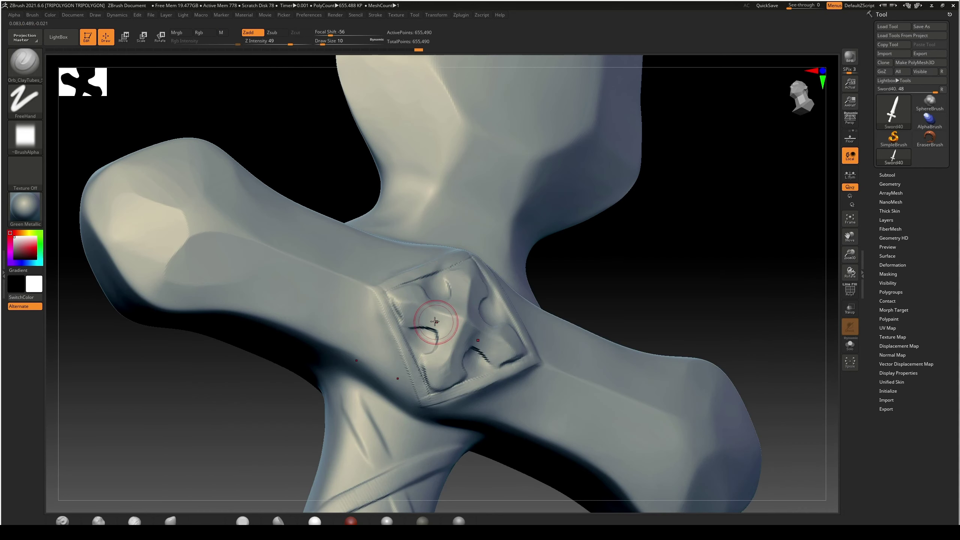
{"action": "key", "text": "bracketleft"}
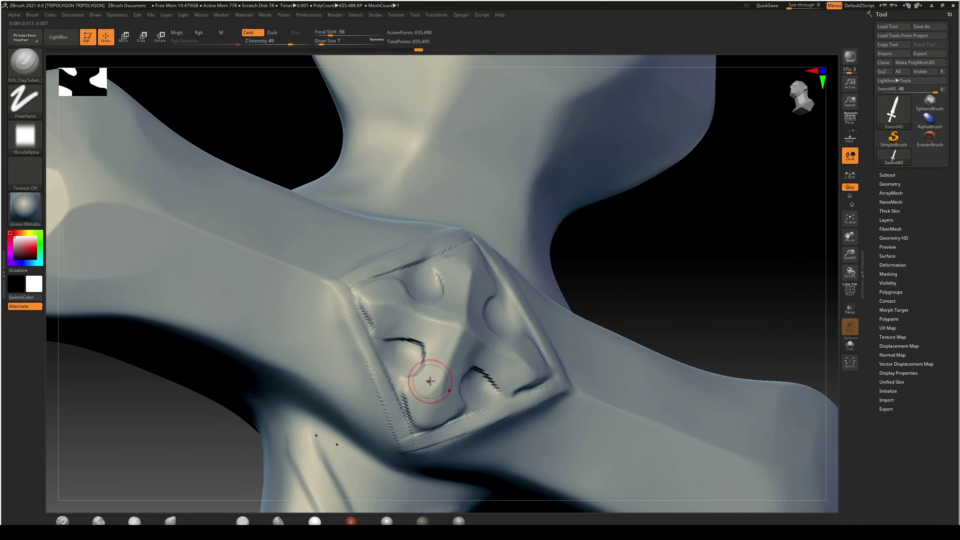
{"action": "mouse_move", "coordinate": [431, 380]}
{"action": "left_mouse_down"}
{"action": "mouse_move", "coordinate": [425, 401]}
{"action": "mouse_move", "coordinate": [437, 383]}
{"action": "mouse_move", "coordinate": [377, 314]}
{"action": "mouse_move", "coordinate": [397, 310]}
{"action": "left_mouse_up"}
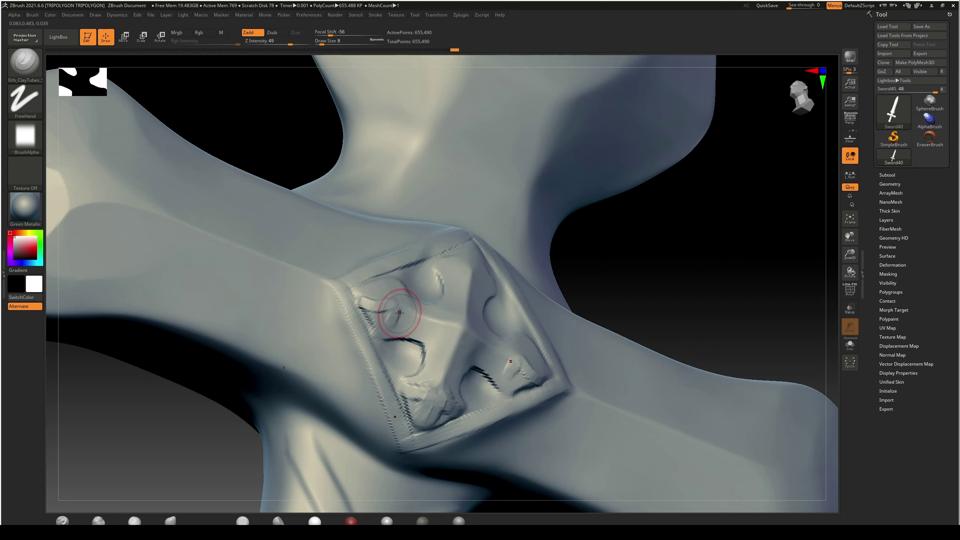
{"action": "left_click_drag", "start_coordinate": [396, 310], "coordinate": [488, 318]}
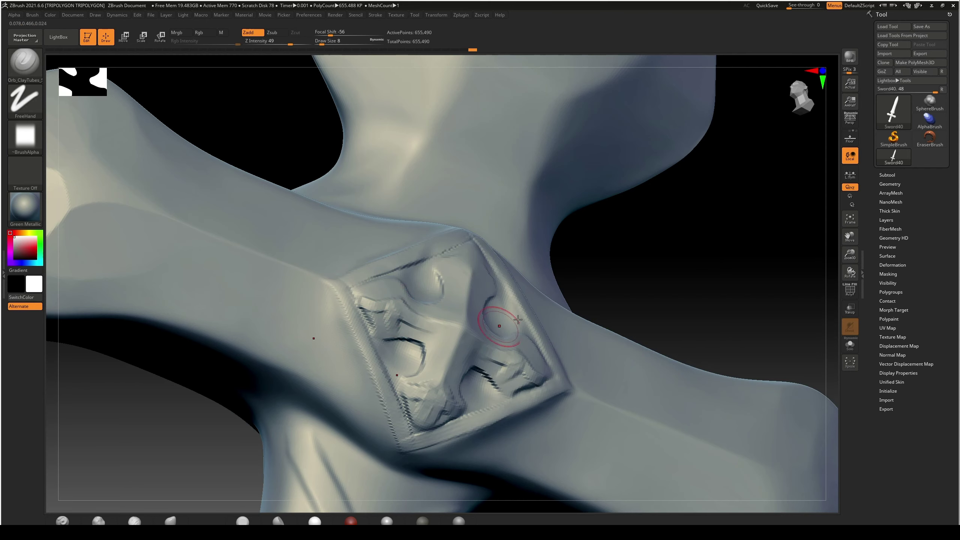
{"action": "key", "text": "0"}
Reshape the curls on the emblem's right and left arms and its upper-right corner
{"action": "left_click_drag", "start_coordinate": [514, 257], "coordinate": [498, 265]}
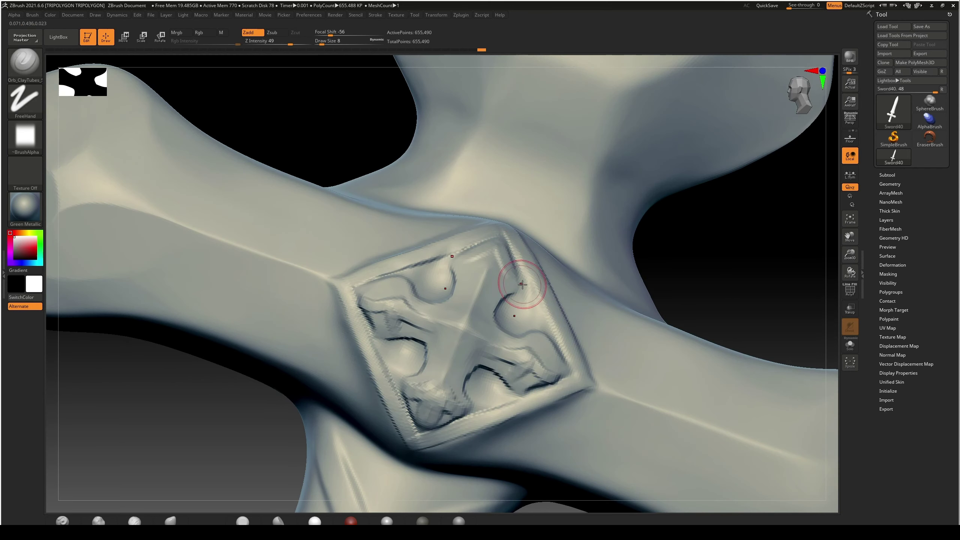
{"action": "left_click_drag", "start_coordinate": [531, 345], "coordinate": [557, 311]}
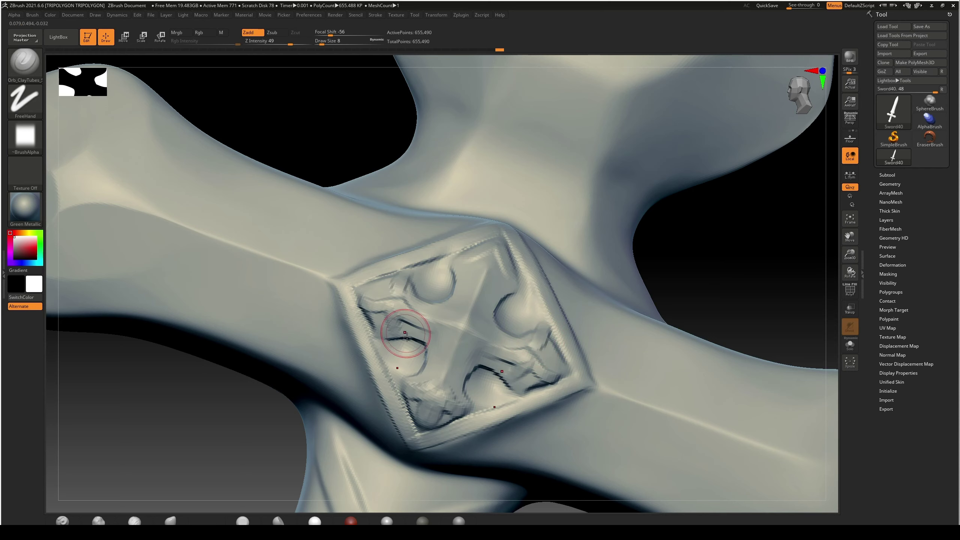
{"action": "left_click_drag", "start_coordinate": [364, 343], "coordinate": [385, 300]}
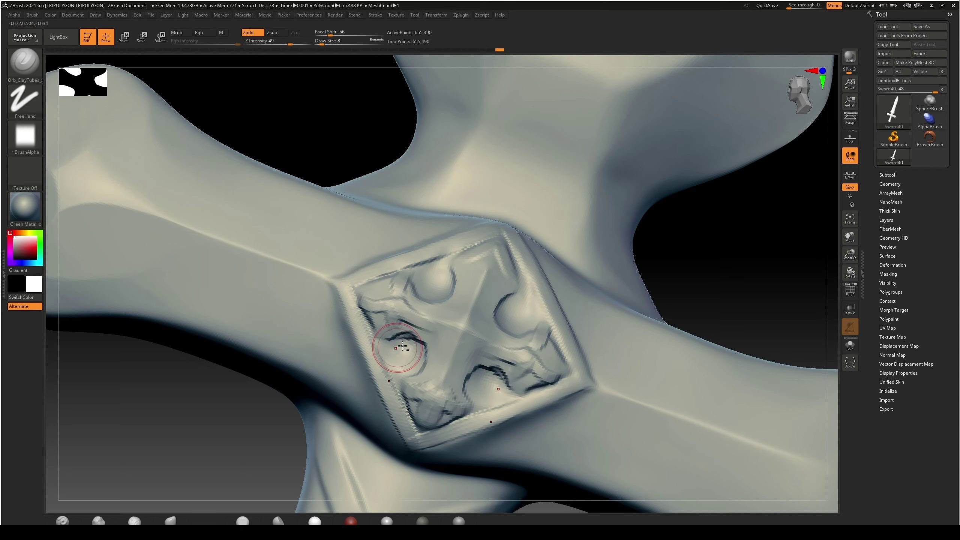
{"action": "left_click_drag", "start_coordinate": [518, 321], "coordinate": [492, 354]}
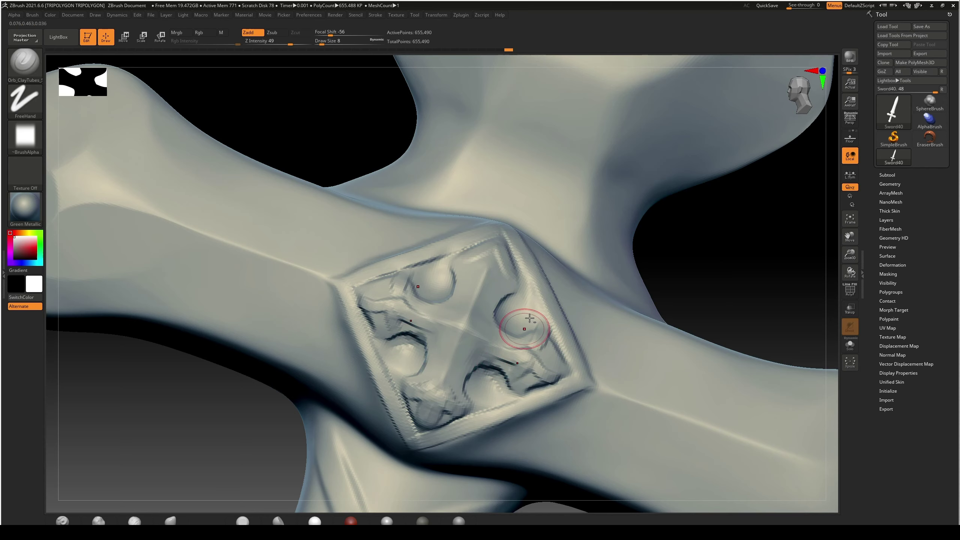
{"action": "left_click_drag", "start_coordinate": [501, 319], "coordinate": [498, 308]}
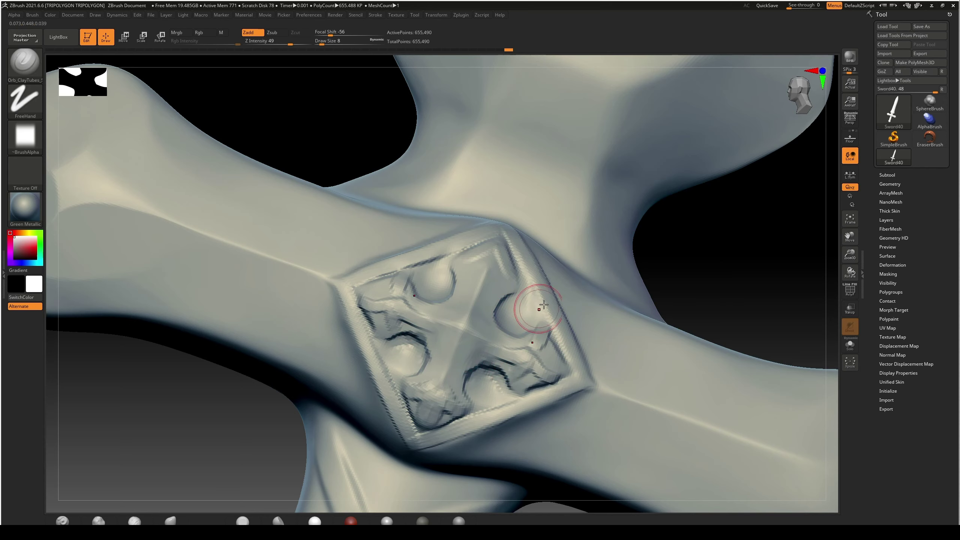
{"action": "left_click_drag", "start_coordinate": [690, 265], "coordinate": [674, 268]}
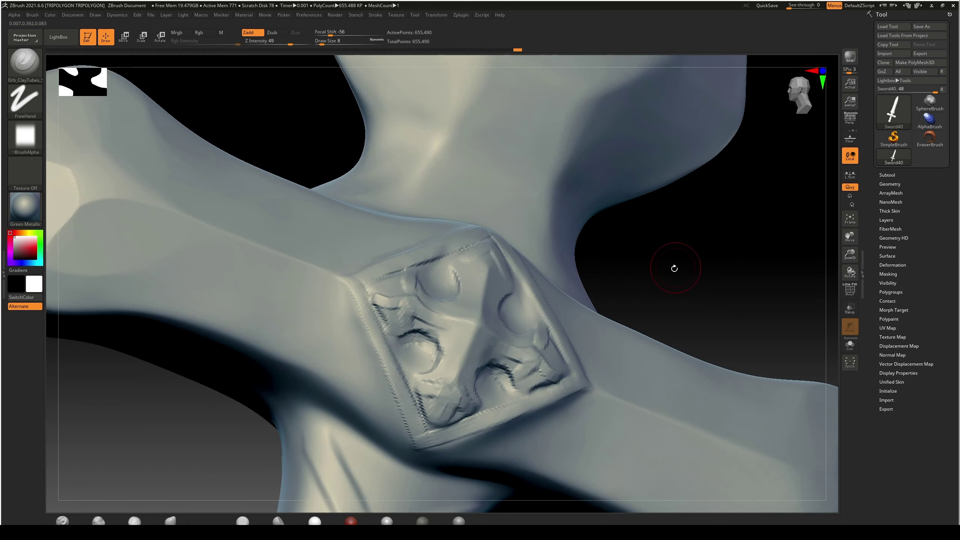
Switch to the Flatten brush and flatten the emblem's left, upper-left and lower-left detail
{"action": "key", "text": "b"}
{"action": "key", "text": "f"}
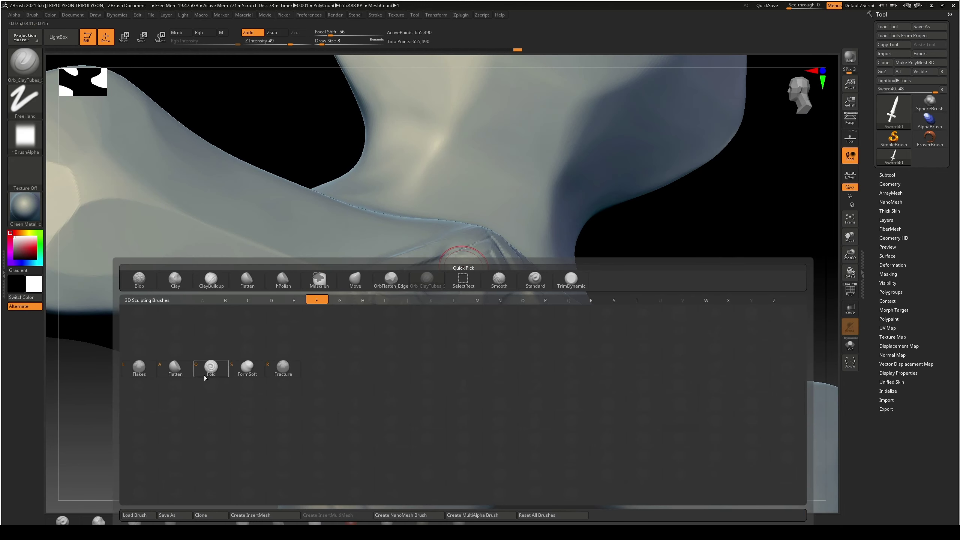
{"action": "left_click", "coordinate": [175, 367]}
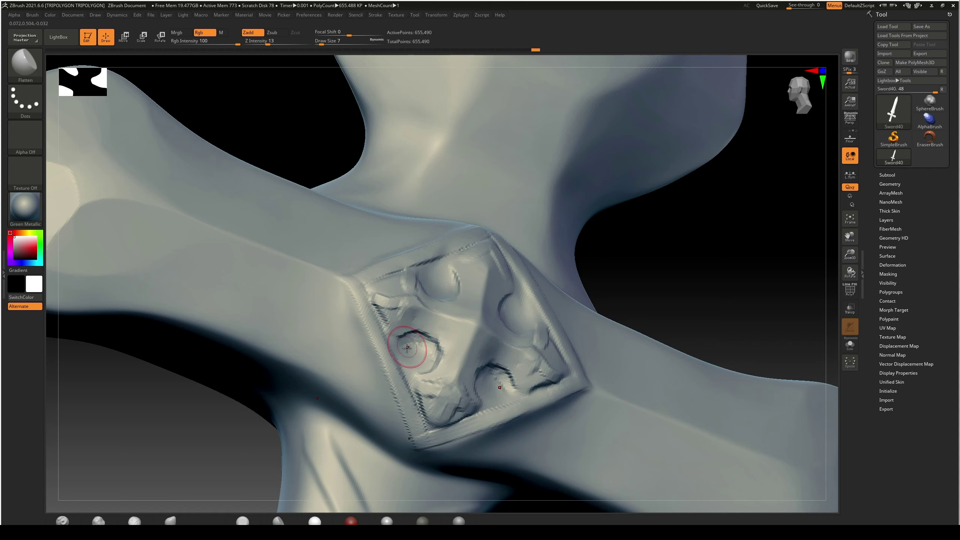
{"action": "left_click_drag", "start_coordinate": [407, 348], "coordinate": [435, 359]}
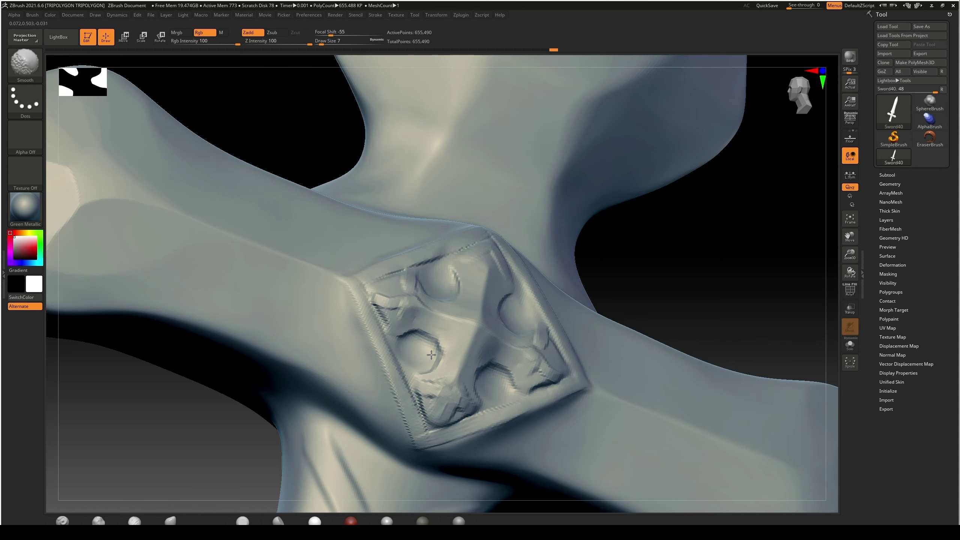
{"action": "mouse_move", "coordinate": [396, 300]}
{"action": "left_mouse_down"}
{"action": "mouse_move", "coordinate": [386, 312]}
{"action": "mouse_move", "coordinate": [403, 313]}
{"action": "mouse_move", "coordinate": [415, 287]}
{"action": "mouse_move", "coordinate": [417, 311]}
{"action": "left_mouse_up"}
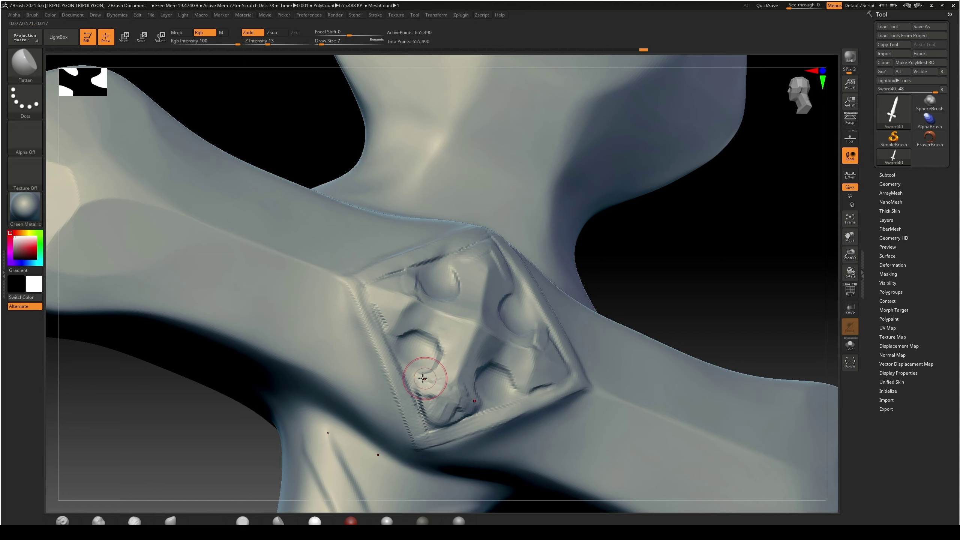
{"action": "mouse_move", "coordinate": [440, 395]}
{"action": "left_mouse_down"}
{"action": "mouse_move", "coordinate": [432, 375]}
{"action": "mouse_move", "coordinate": [431, 419]}
{"action": "mouse_move", "coordinate": [433, 406]}
{"action": "left_mouse_up"}
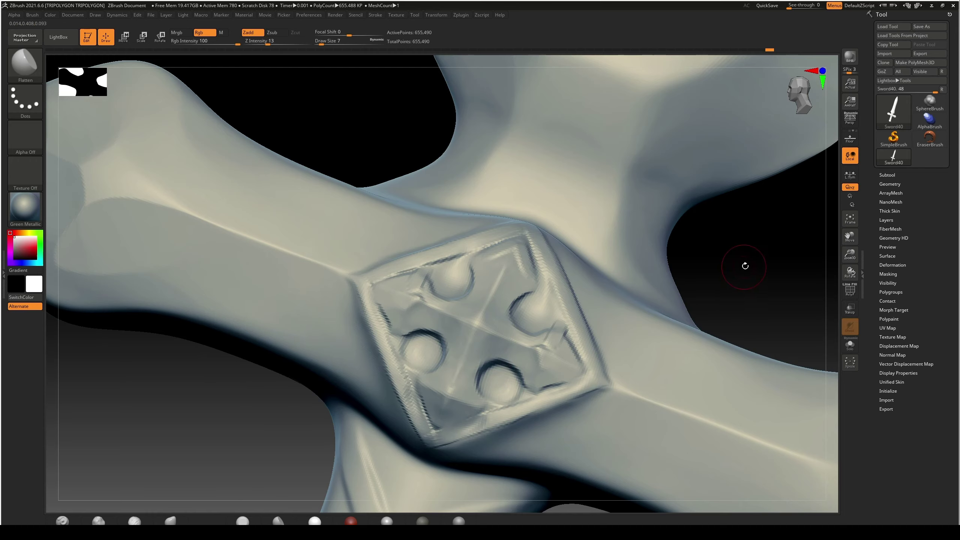
Orbit around the guard and flatten the remaining bumps on the emblem's surface
{"action": "right_click_drag", "start_coordinate": [744, 266], "coordinate": [529, 332]}
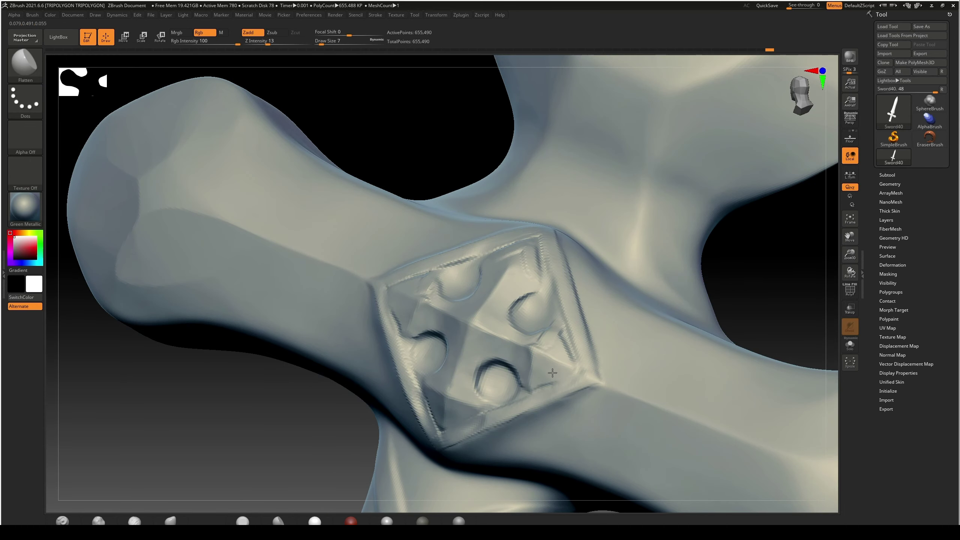
{"action": "right_click_drag", "start_coordinate": [754, 277], "coordinate": [549, 346]}
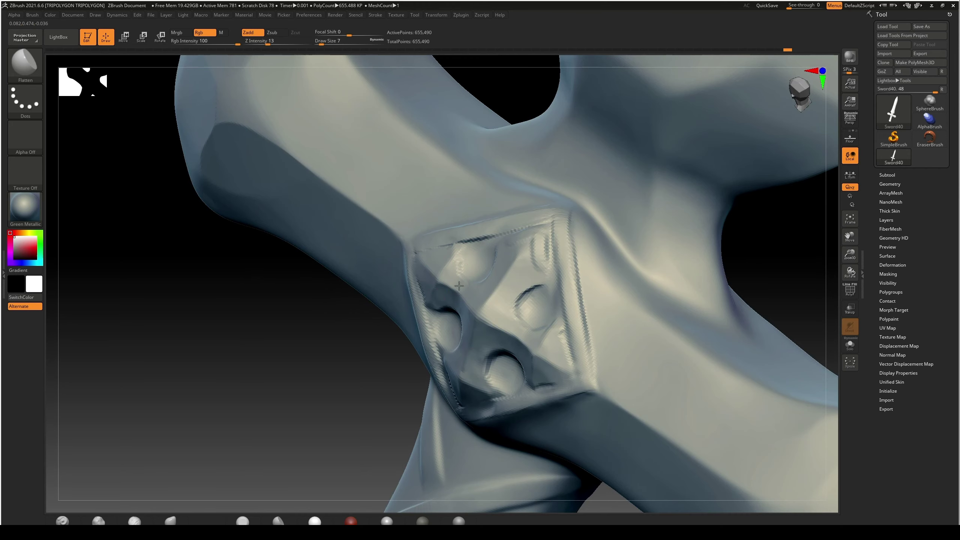
{"action": "right_click_drag", "start_coordinate": [544, 249], "coordinate": [570, 268]}
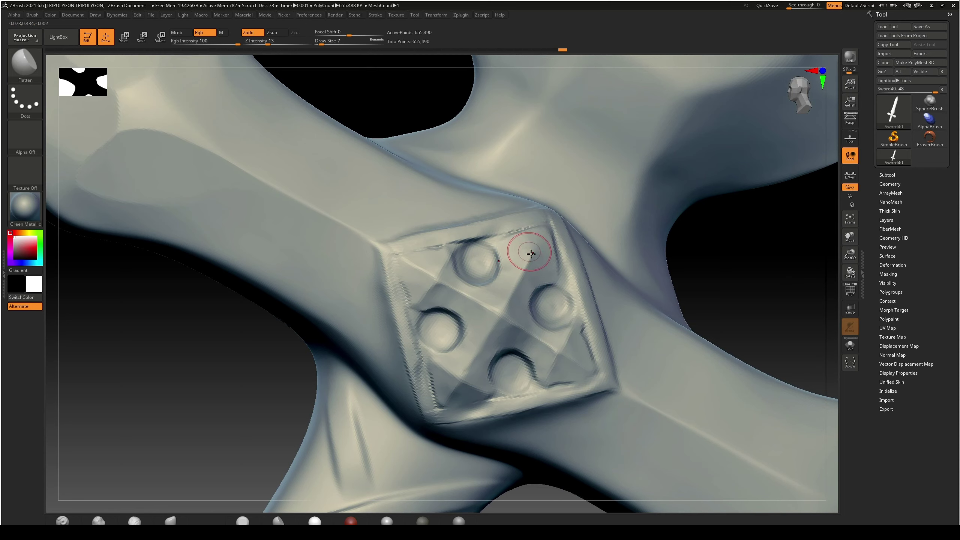
{"action": "left_click_drag", "start_coordinate": [507, 278], "coordinate": [546, 294]}
{"action": "mouse_move", "coordinate": [535, 345]}
{"action": "left_mouse_down"}
{"action": "mouse_move", "coordinate": [454, 365]}
{"action": "mouse_move", "coordinate": [578, 360]}
{"action": "left_mouse_up"}
{"action": "left_click_drag", "start_coordinate": [763, 250], "coordinate": [734, 250]}
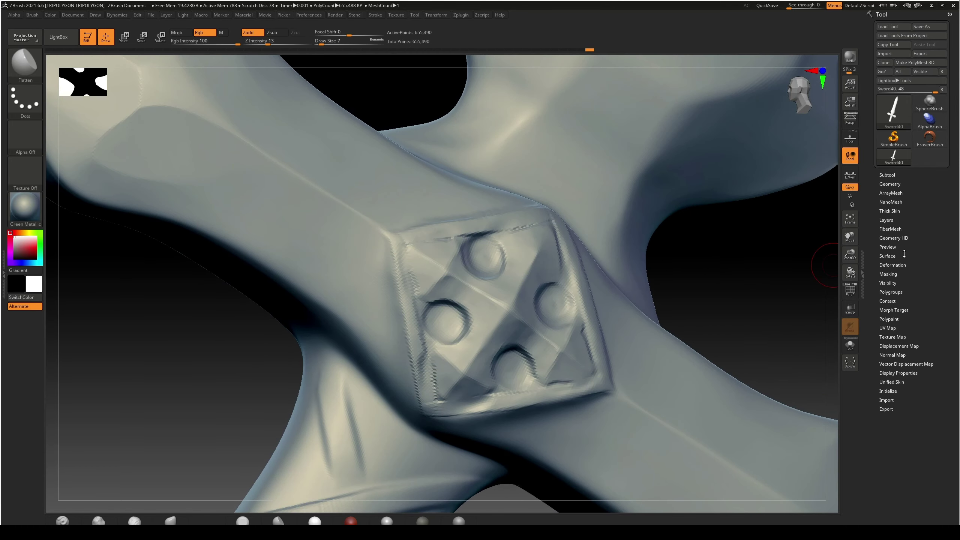
Expand Tool > Geometry and DynaMesh, then pick Orb_ClayTubes_Smooth at Draw Size 7
{"action": "left_click", "coordinate": [893, 184]}
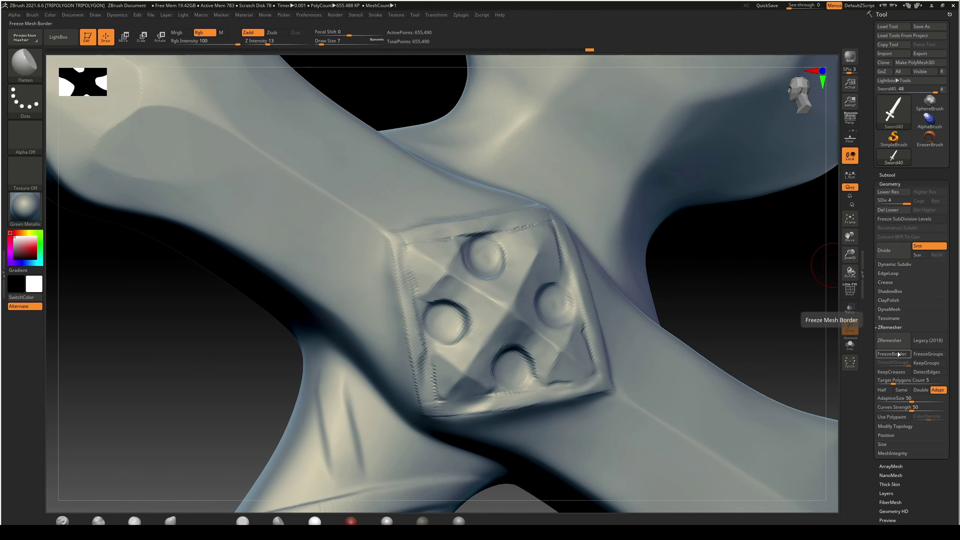
{"action": "left_click", "coordinate": [893, 310]}
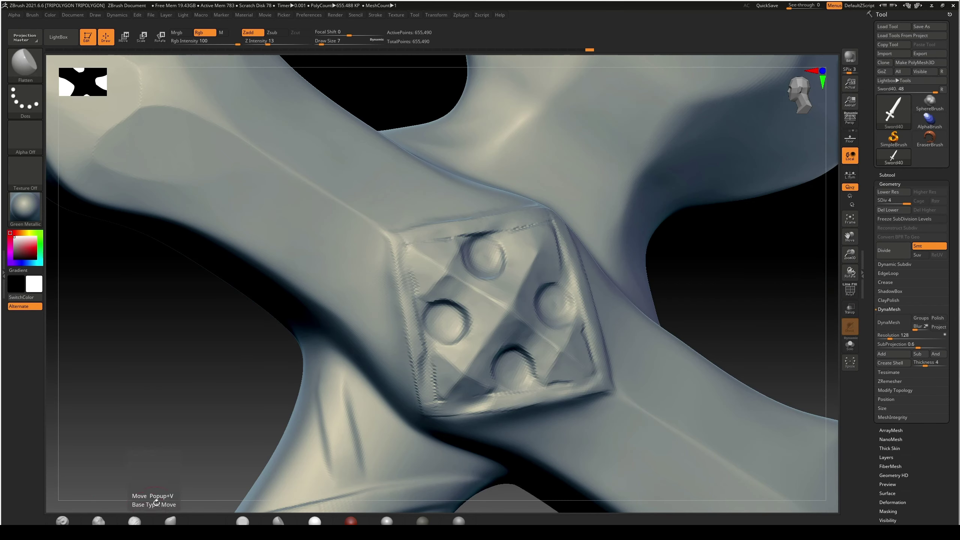
{"action": "key", "text": "b"}
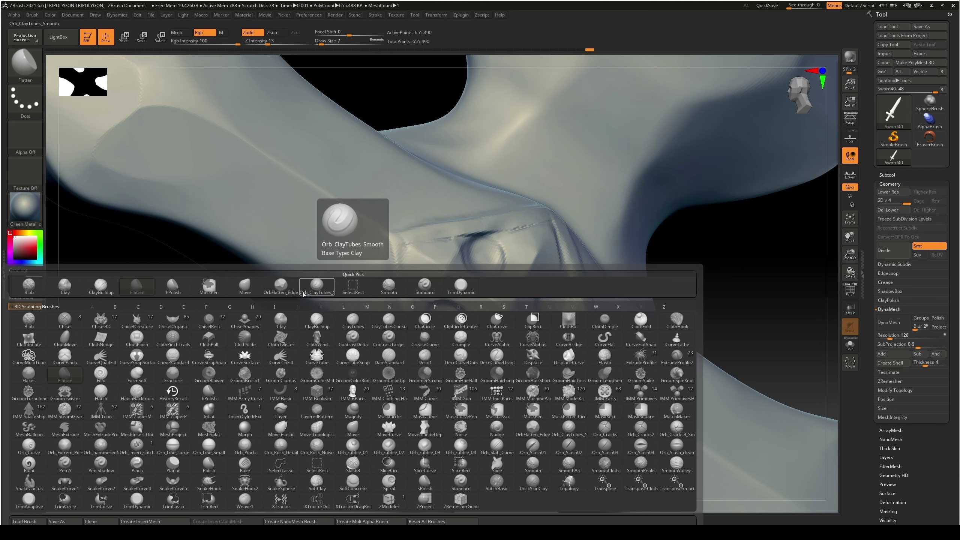
{"action": "left_click", "coordinate": [314, 289]}
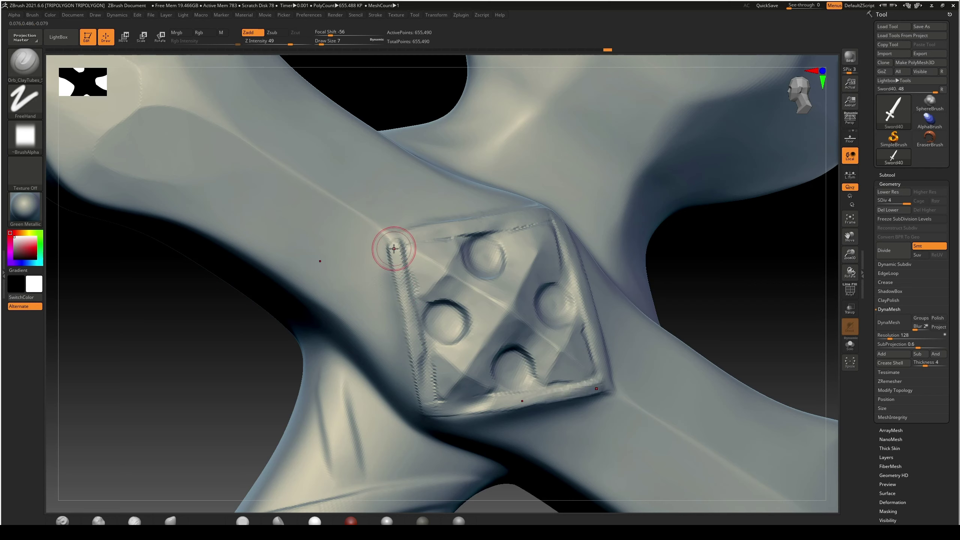
{"action": "key", "text": "bracketright"}
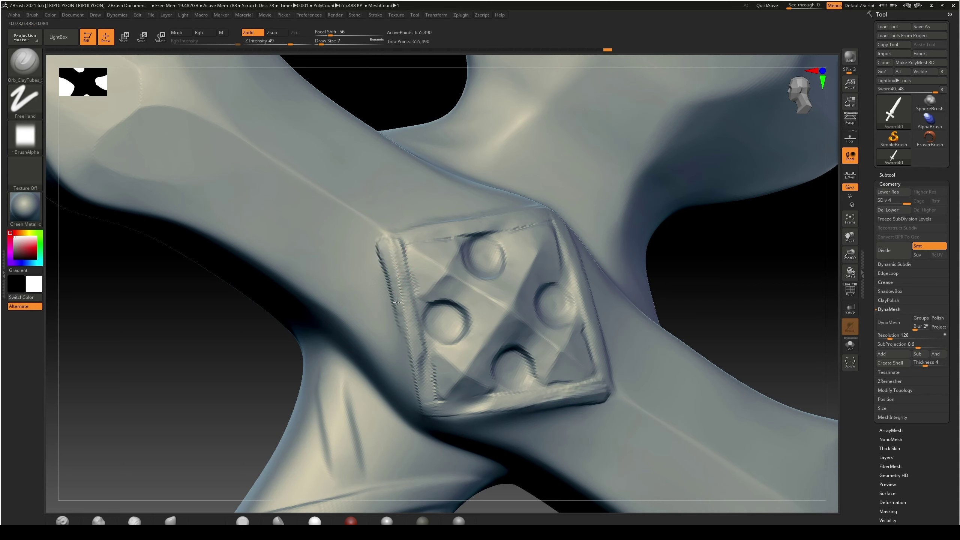
Build a thicker raised rim along the emblem's left and top edges
{"action": "mouse_move", "coordinate": [380, 240]}
{"action": "left_mouse_down"}
{"action": "mouse_move", "coordinate": [407, 364]}
{"action": "mouse_move", "coordinate": [429, 413]}
{"action": "mouse_move", "coordinate": [488, 410]}
{"action": "left_mouse_up"}
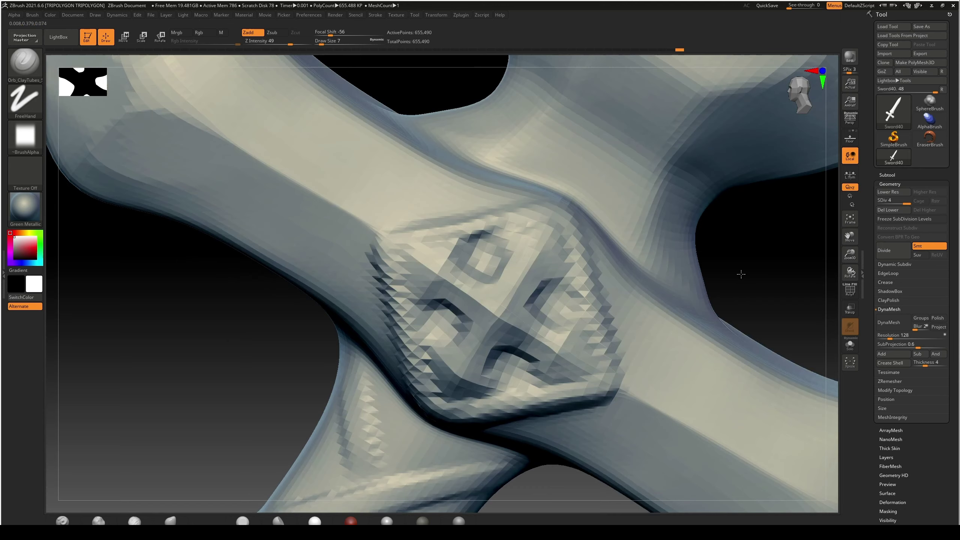
{"action": "mouse_move", "coordinate": [740, 272]}
{"action": "left_mouse_down"}
{"action": "mouse_move", "coordinate": [448, 249]}
{"action": "mouse_move", "coordinate": [556, 213]}
{"action": "left_mouse_up"}
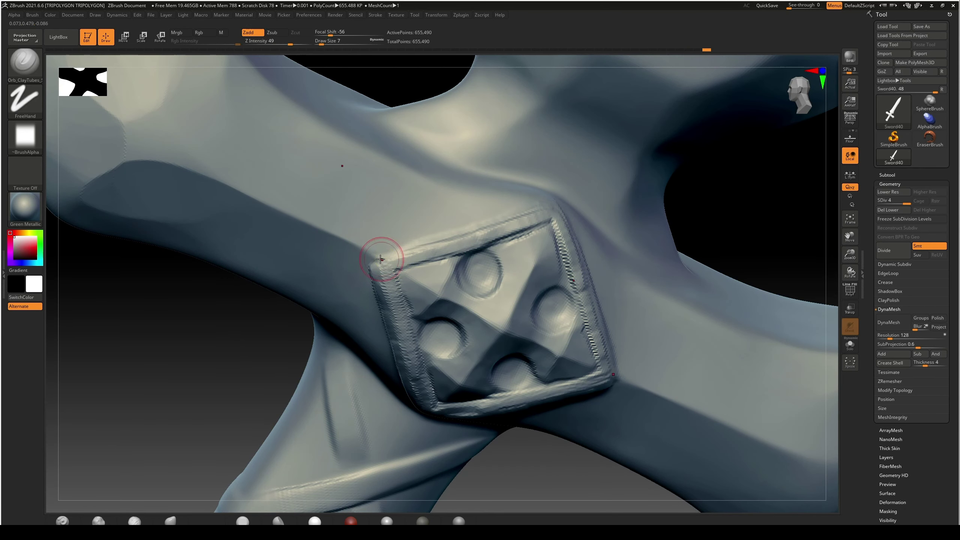
{"action": "left_click_drag", "start_coordinate": [377, 251], "coordinate": [544, 210]}
{"action": "left_click_drag", "start_coordinate": [429, 242], "coordinate": [527, 208]}
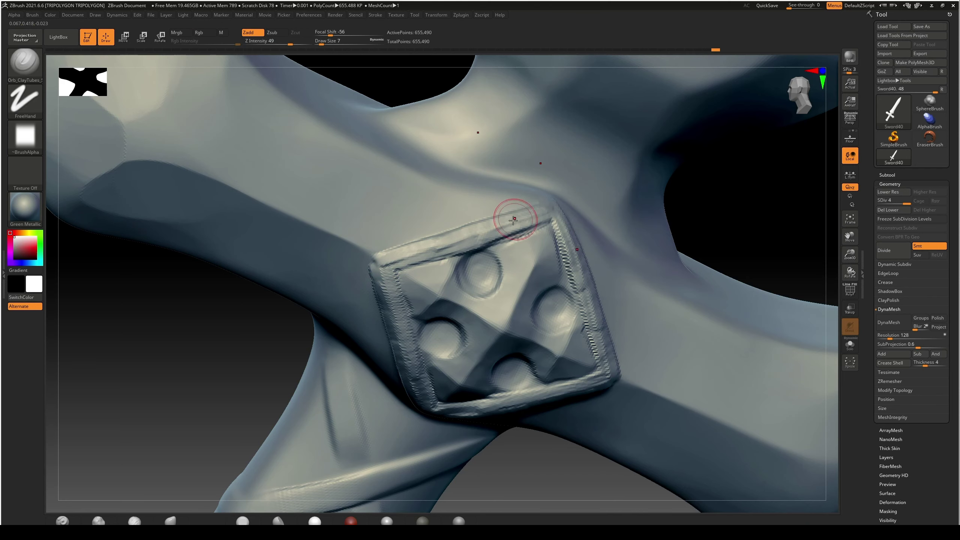
{"action": "left_click_drag", "start_coordinate": [438, 252], "coordinate": [552, 214]}
{"action": "left_click_drag", "start_coordinate": [797, 189], "coordinate": [786, 204]}
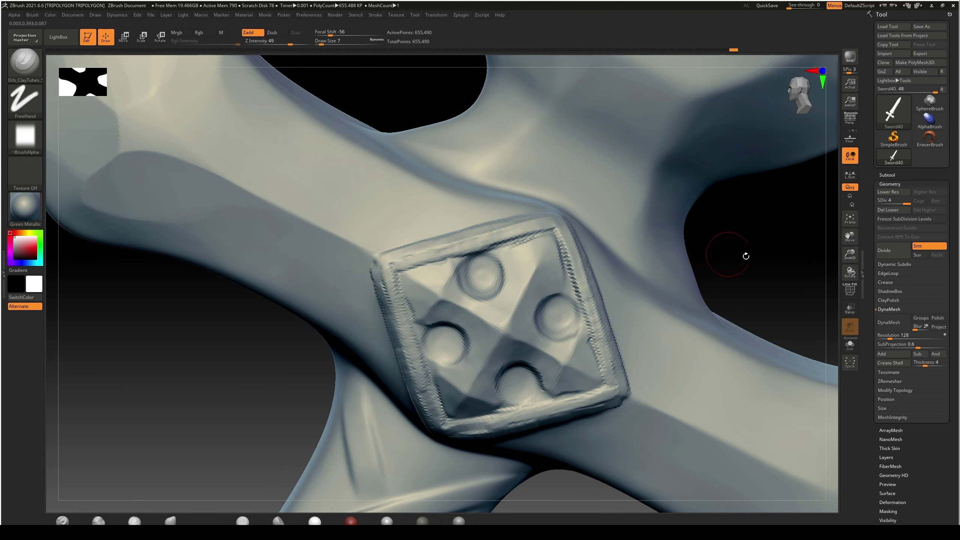
{"action": "left_click_drag", "start_coordinate": [747, 256], "coordinate": [767, 243]}
Switch back to the Flatten brush at Z Intensity 13
{"action": "key", "text": "b"}
{"action": "key", "text": "f"}
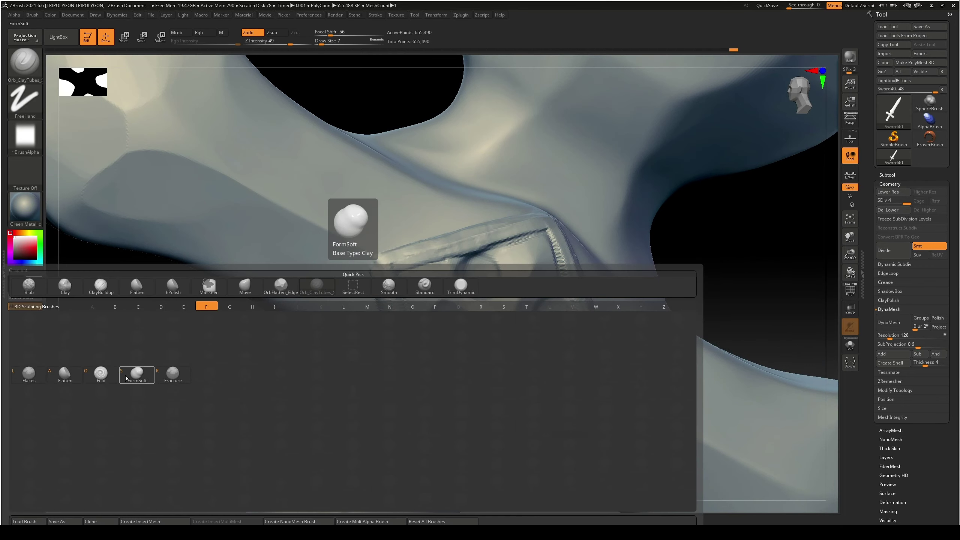
{"action": "left_click", "coordinate": [94, 371]}
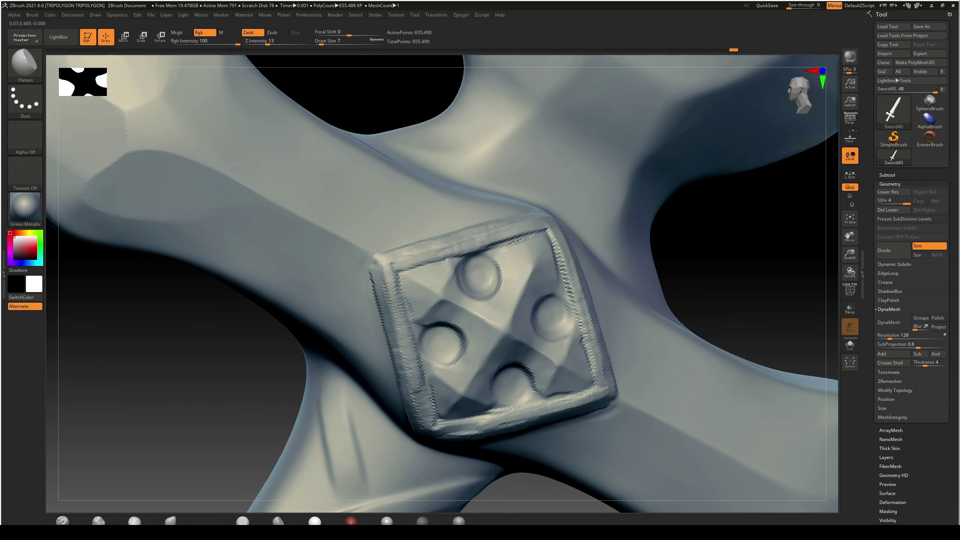
Flatten the emblem's left, top, right and lower-right rim with the Flatten brush
{"action": "left_click_drag", "start_coordinate": [682, 253], "coordinate": [680, 249]}
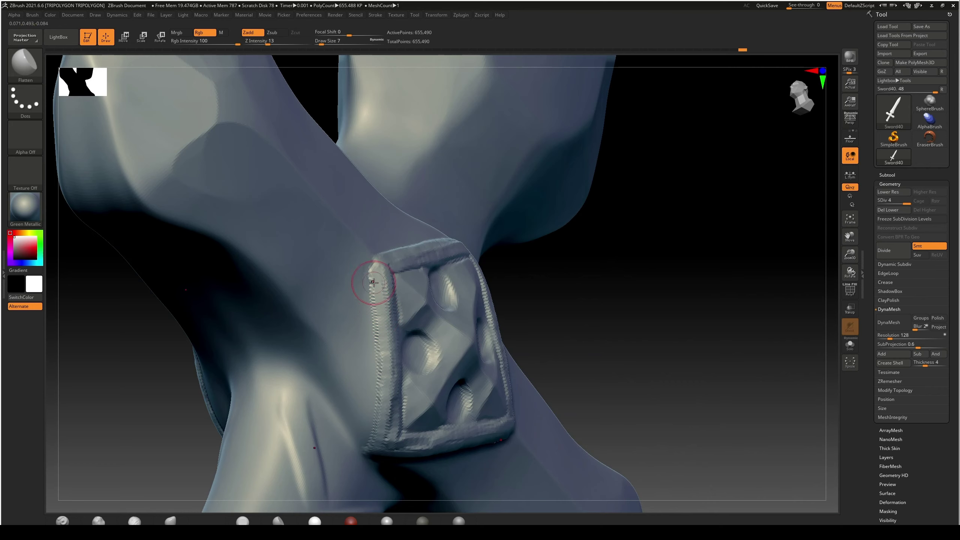
{"action": "left_click_drag", "start_coordinate": [373, 282], "coordinate": [376, 288]}
{"action": "left_click_drag", "start_coordinate": [381, 442], "coordinate": [362, 304]}
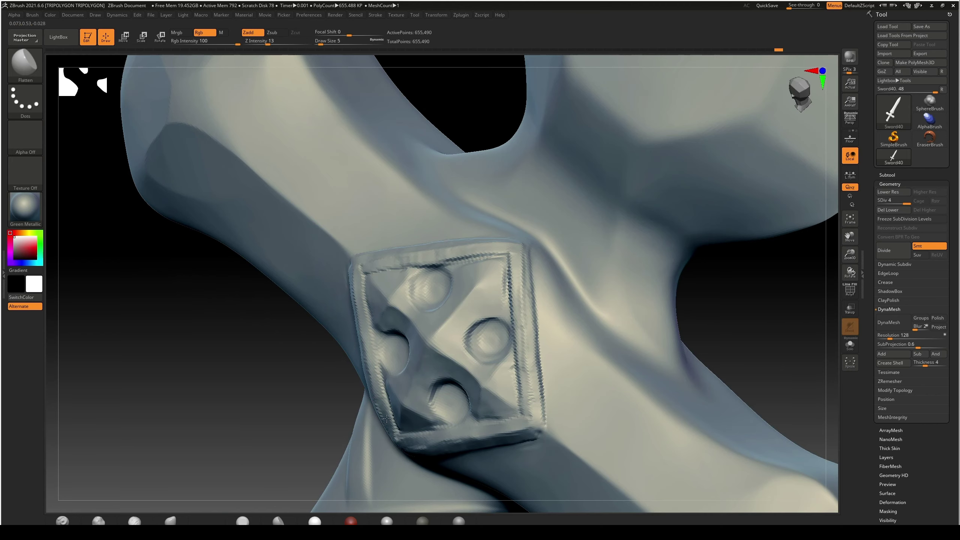
{"action": "left_click_drag", "start_coordinate": [582, 300], "coordinate": [653, 325]}
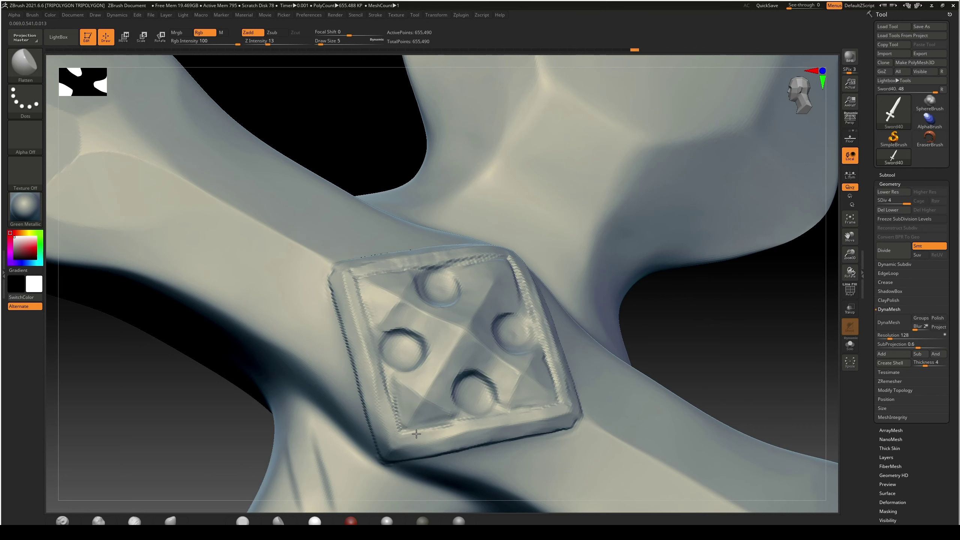
{"action": "mouse_move", "coordinate": [561, 305]}
{"action": "left_mouse_down"}
{"action": "mouse_move", "coordinate": [527, 248]}
{"action": "mouse_move", "coordinate": [557, 362]}
{"action": "left_mouse_up"}
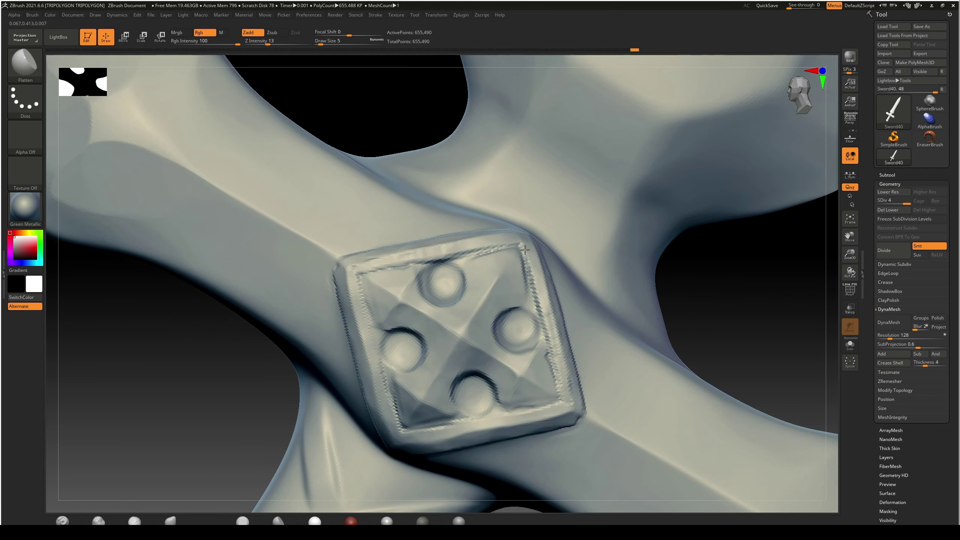
{"action": "left_click_drag", "start_coordinate": [544, 303], "coordinate": [537, 281]}
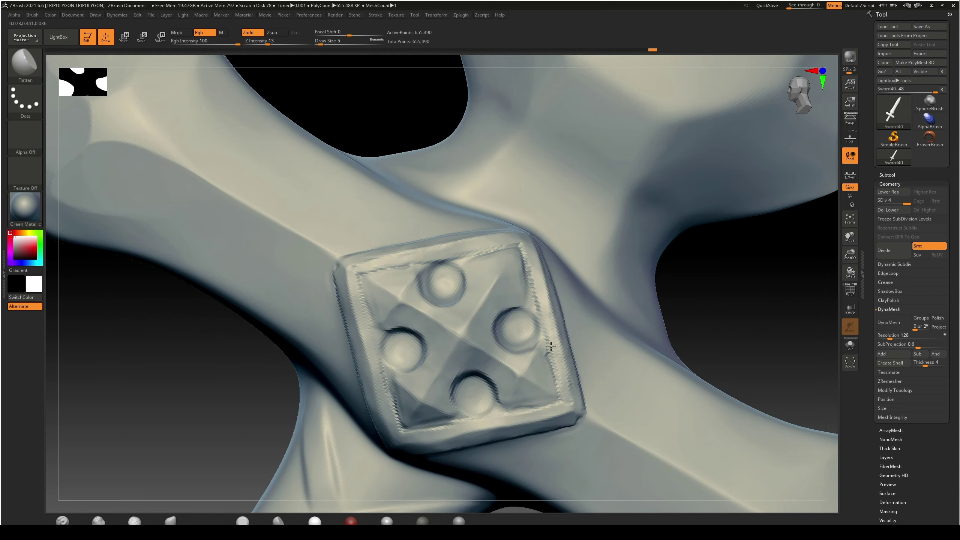
{"action": "left_click_drag", "start_coordinate": [546, 331], "coordinate": [569, 407]}
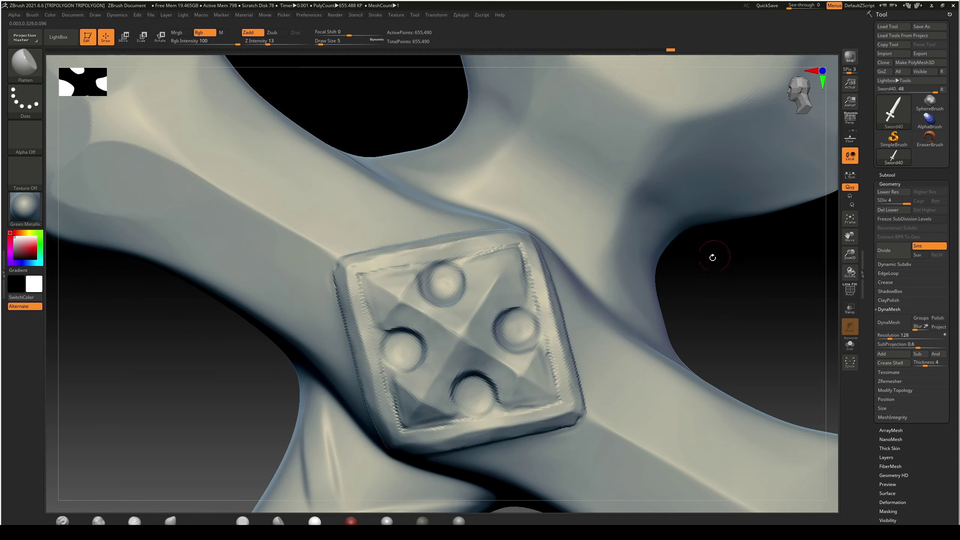
{"action": "left_click_drag", "start_coordinate": [712, 257], "coordinate": [421, 272]}
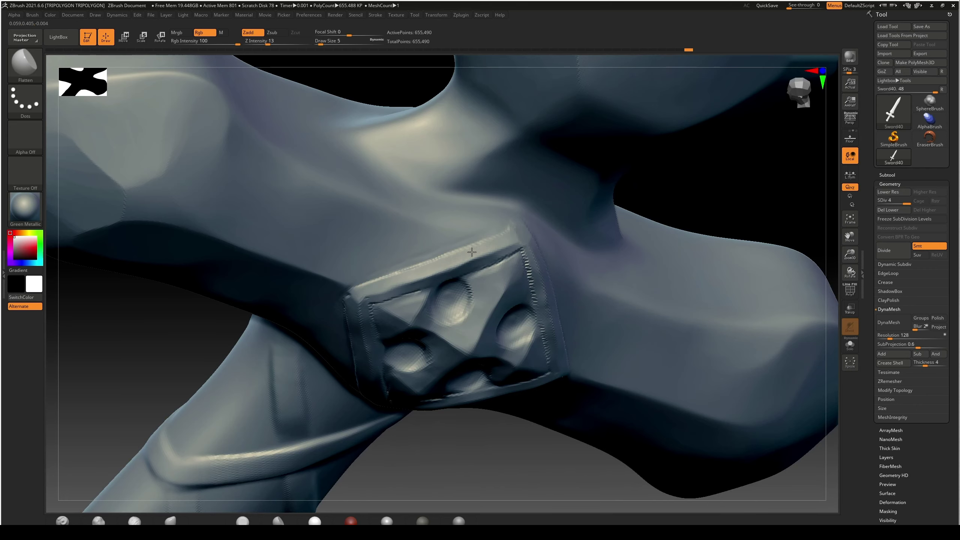
{"action": "mouse_move", "coordinate": [627, 265]}
{"action": "left_mouse_down"}
{"action": "mouse_move", "coordinate": [688, 303]}
{"action": "mouse_move", "coordinate": [529, 242]}
{"action": "left_mouse_up"}
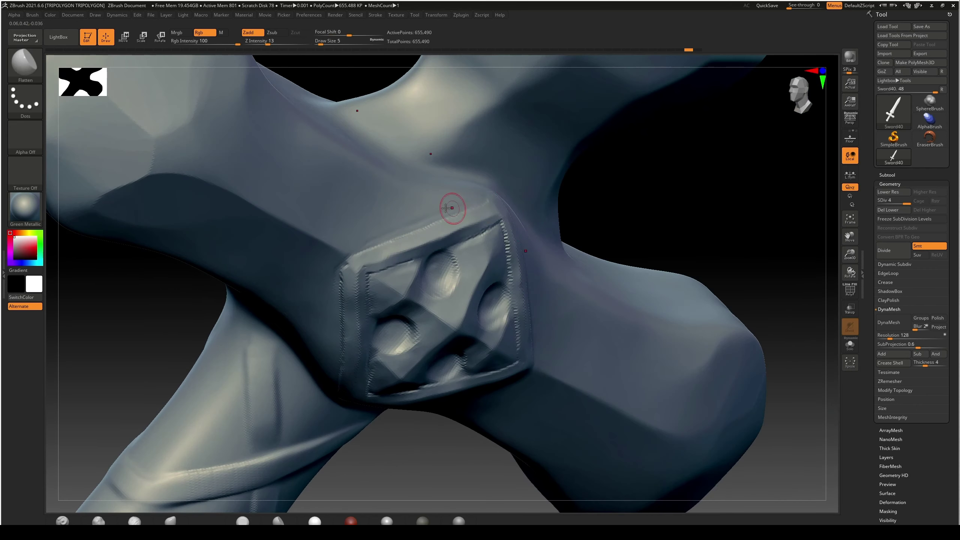
Smooth the emblem's right, bottom and left edges while holding Shift
{"action": "key", "text": "shift"}
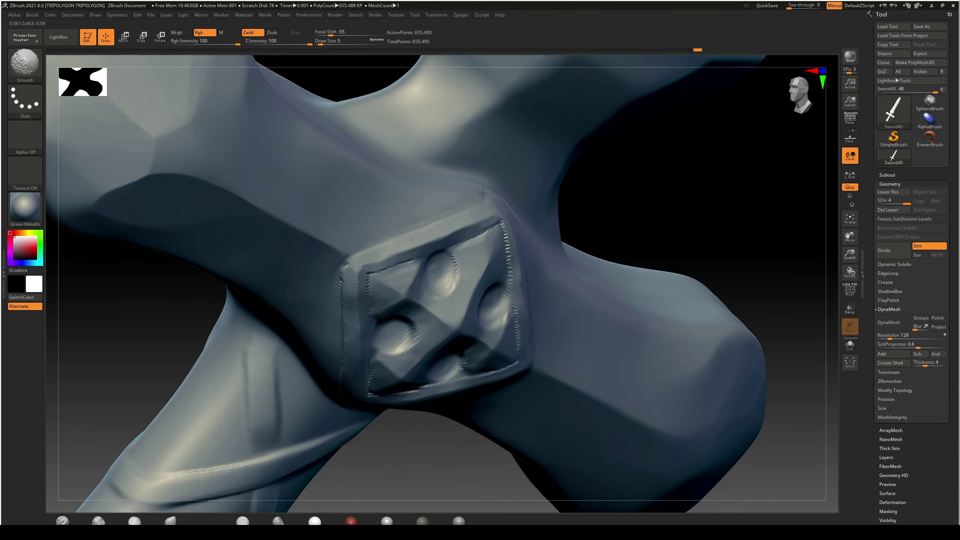
{"action": "left_click_drag", "start_coordinate": [681, 214], "coordinate": [362, 218]}
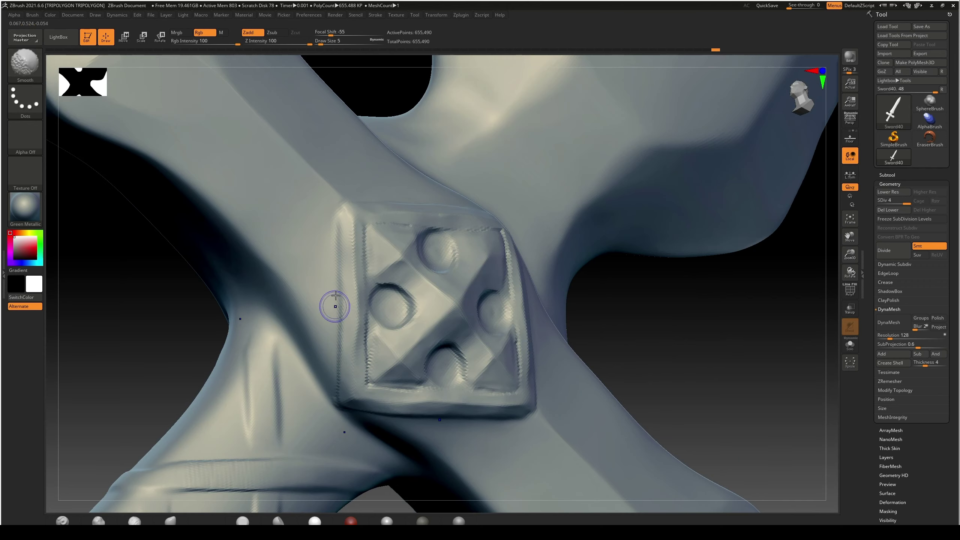
{"action": "left_click_drag", "start_coordinate": [590, 286], "coordinate": [544, 326]}
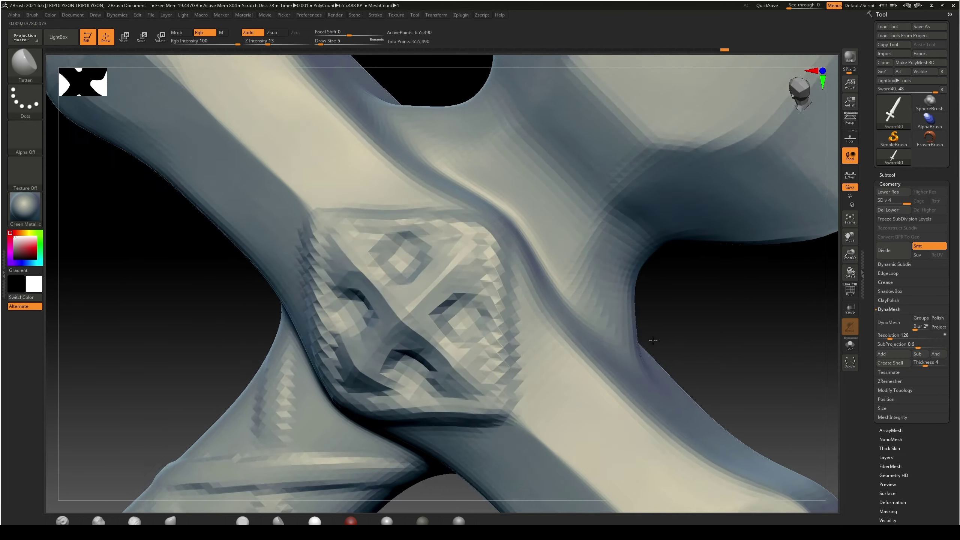
{"action": "left_click_drag", "start_coordinate": [481, 237], "coordinate": [385, 395], "text": "shift"}
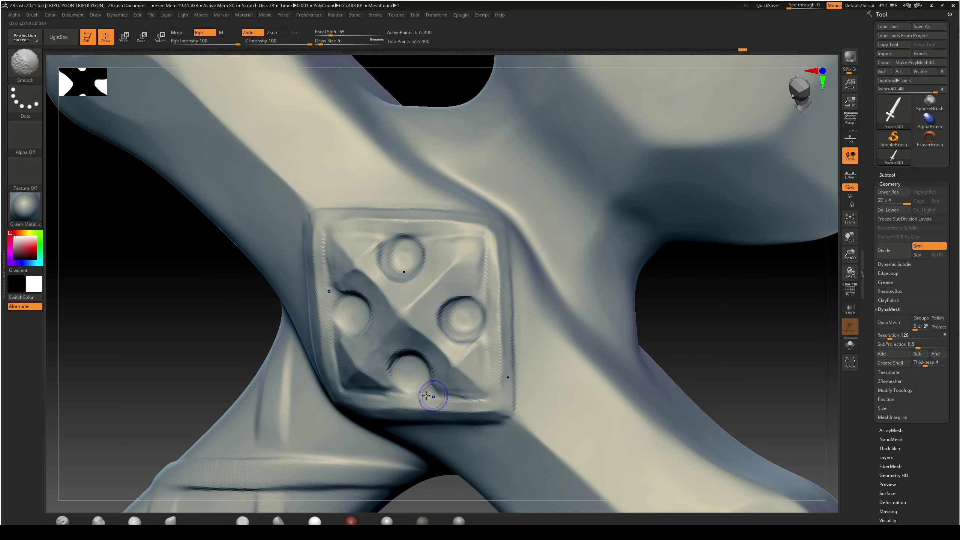
{"action": "left_click_drag", "start_coordinate": [384, 396], "coordinate": [353, 326], "text": "shift"}
{"action": "left_click_drag", "start_coordinate": [662, 325], "coordinate": [715, 319]}
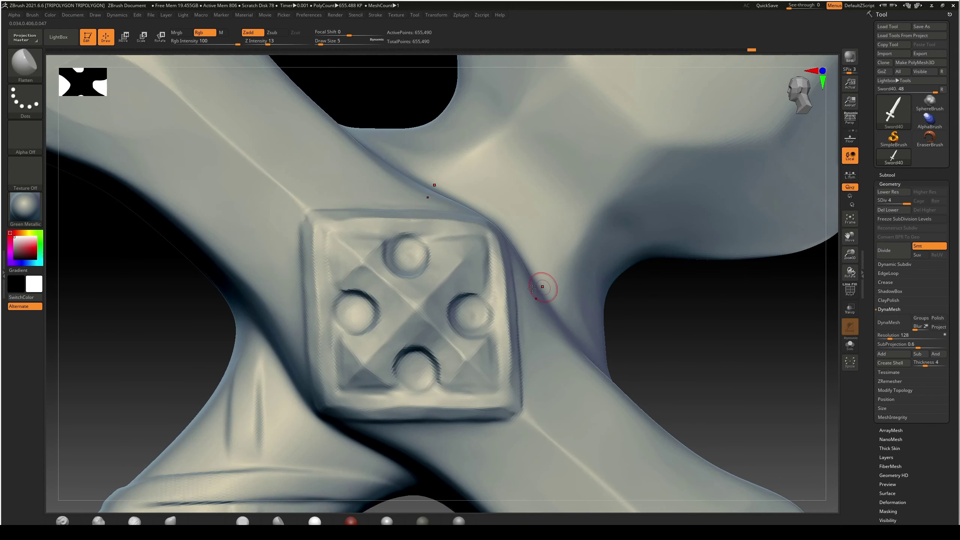
{"action": "key", "text": "b"}
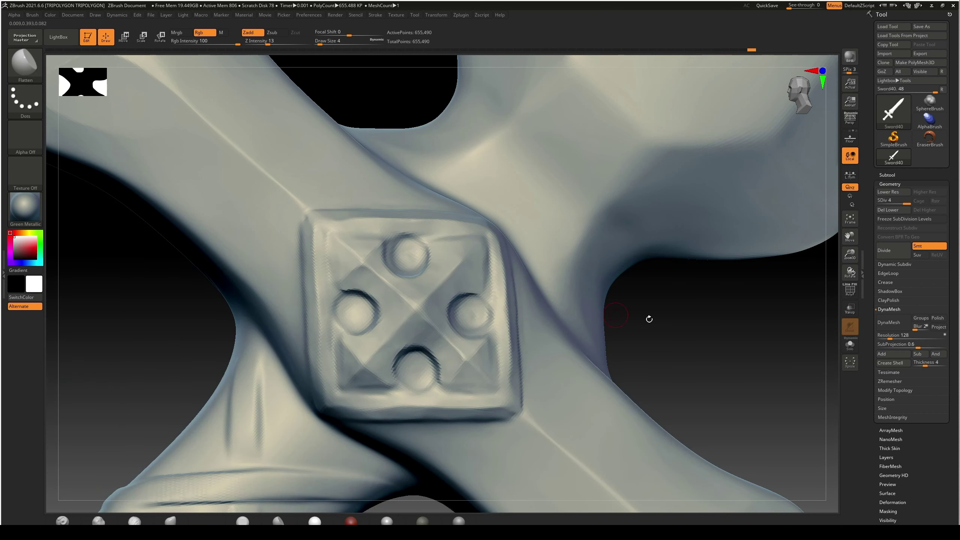
Flatten along the square emblem's lower, right and top edges
{"action": "left_click_drag", "start_coordinate": [650, 319], "coordinate": [475, 285]}
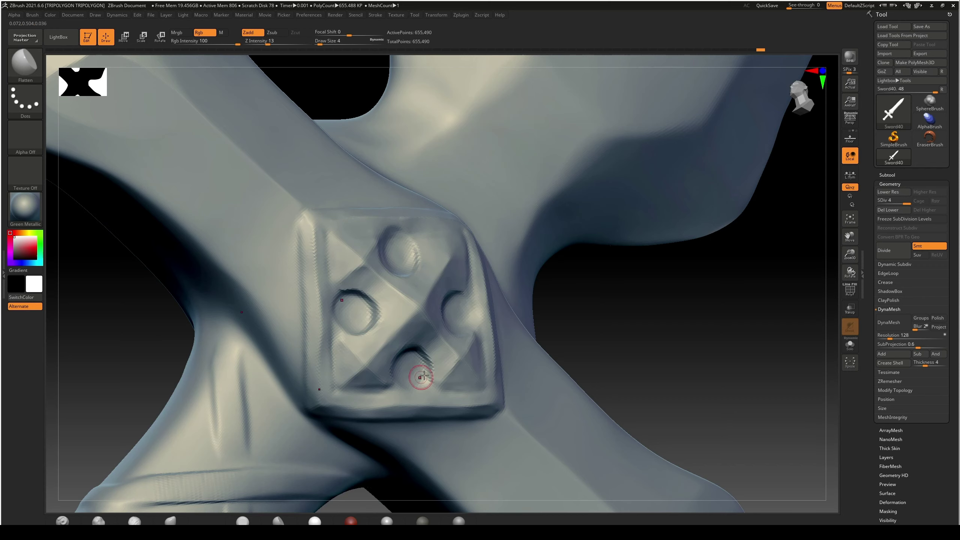
{"action": "right_click_drag", "start_coordinate": [425, 387], "coordinate": [389, 400]}
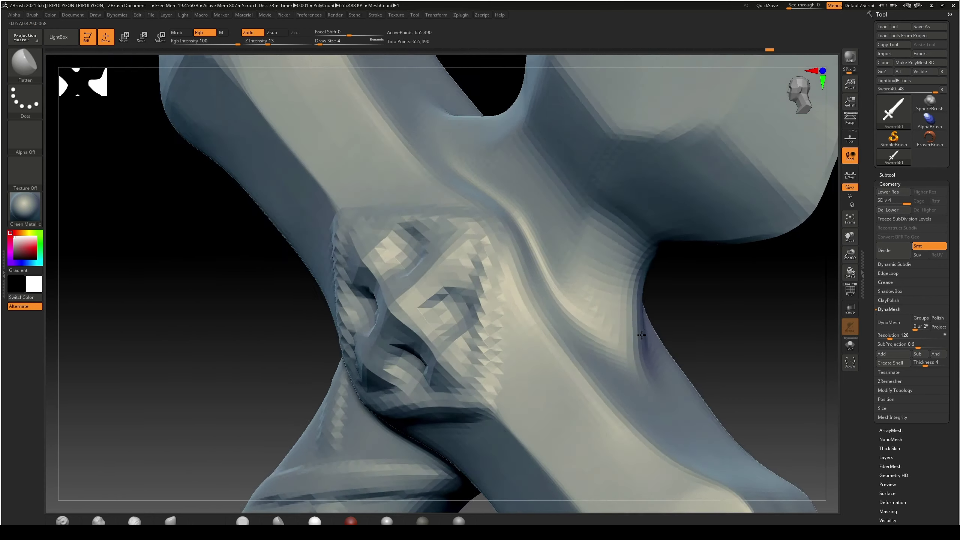
{"action": "left_click_drag", "start_coordinate": [414, 401], "coordinate": [402, 414]}
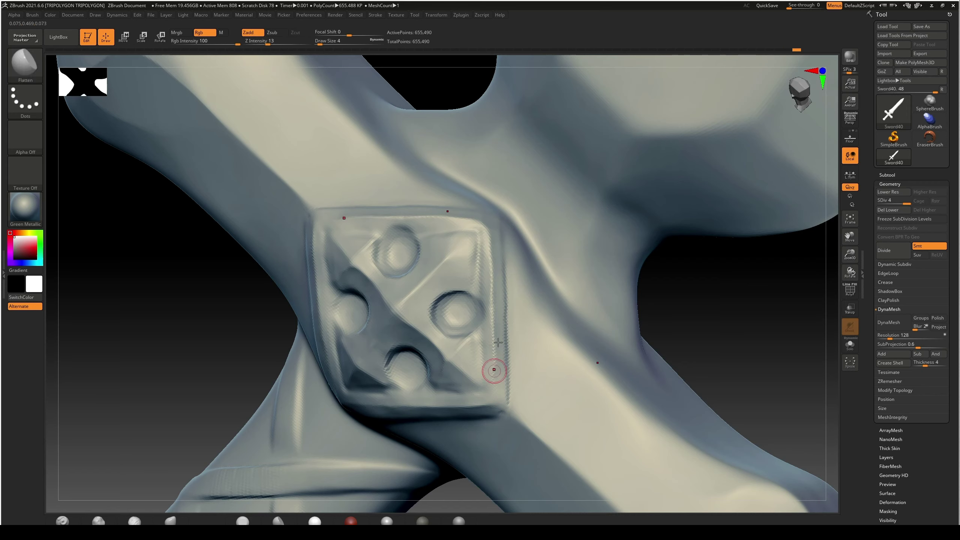
{"action": "left_click_drag", "start_coordinate": [493, 371], "coordinate": [495, 227]}
{"action": "left_click_drag", "start_coordinate": [374, 219], "coordinate": [367, 213]}
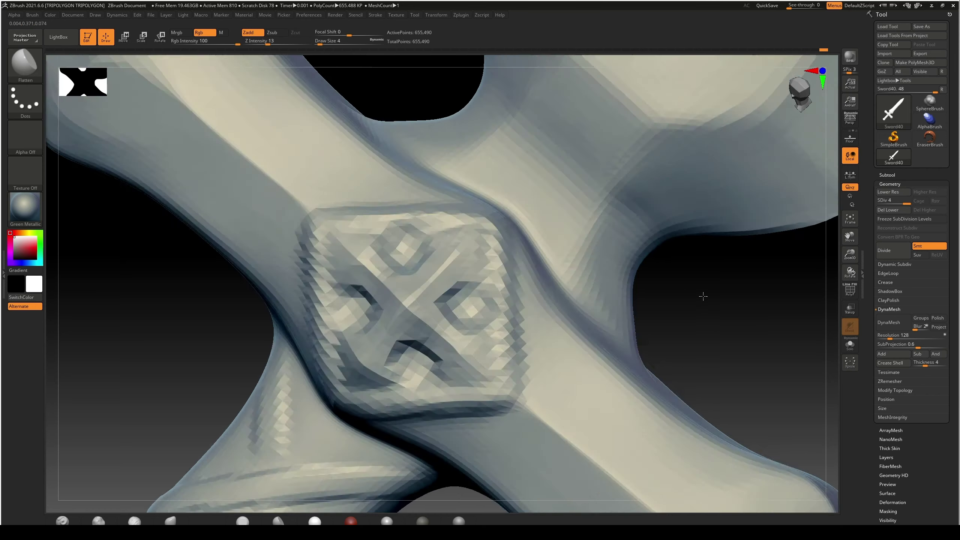
Undo the last Flatten stroke and zoom out to view the guard and blade
{"action": "left_click_drag", "start_coordinate": [701, 294], "coordinate": [514, 296]}
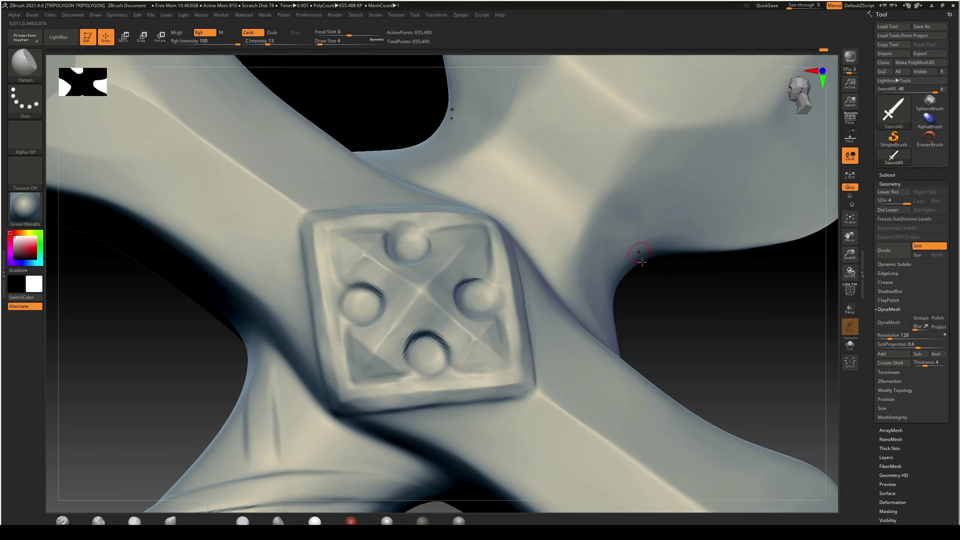
{"action": "key", "text": "ctrl+z"}
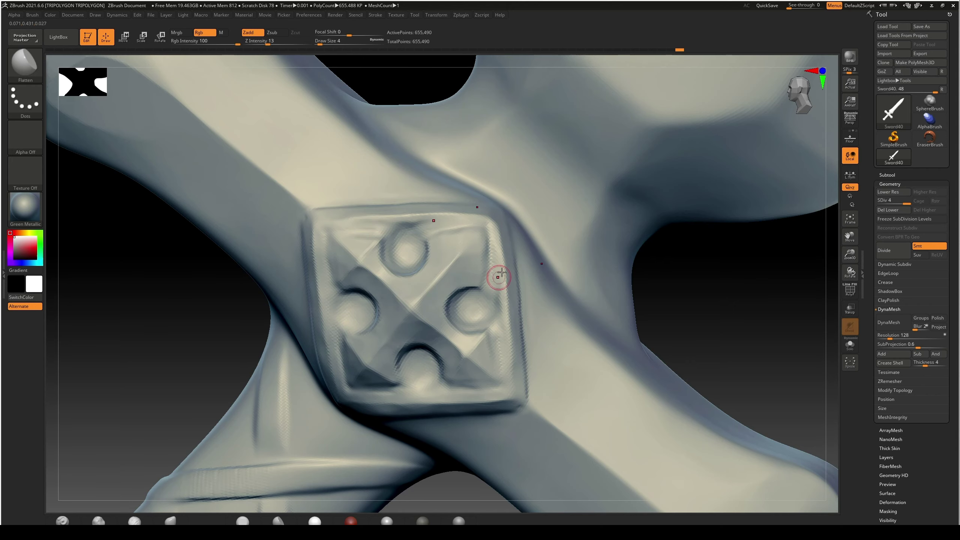
{"action": "left_click_drag", "start_coordinate": [701, 303], "coordinate": [596, 253]}
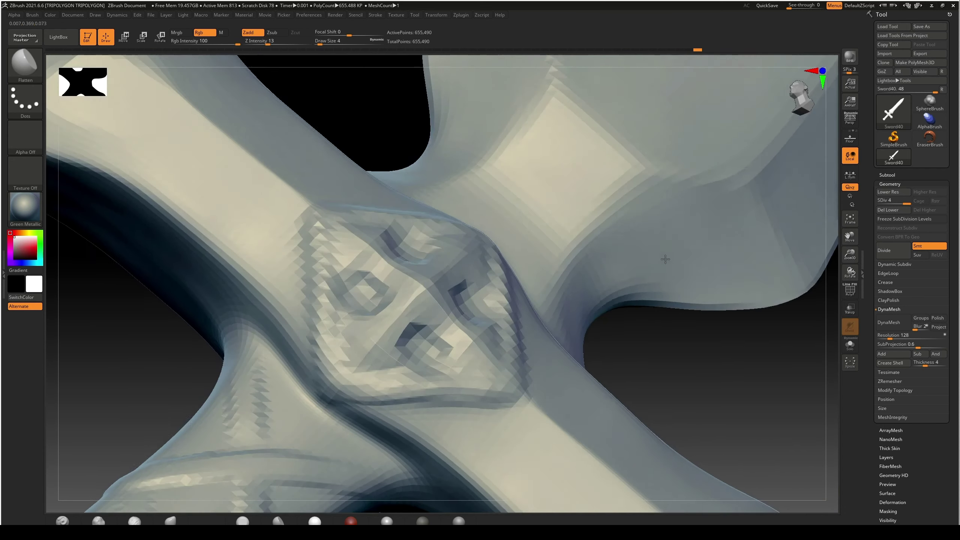
{"action": "mouse_move", "coordinate": [659, 282]}
{"action": "left_mouse_down"}
{"action": "mouse_move", "coordinate": [673, 321]}
{"action": "mouse_move", "coordinate": [662, 341]}
{"action": "mouse_move", "coordinate": [654, 336]}
{"action": "mouse_move", "coordinate": [671, 215]}
{"action": "left_mouse_up"}
{"action": "mouse_move", "coordinate": [628, 300]}
{"action": "left_mouse_down"}
{"action": "mouse_move", "coordinate": [616, 341]}
{"action": "mouse_move", "coordinate": [736, 323]}
{"action": "mouse_move", "coordinate": [718, 356]}
{"action": "mouse_move", "coordinate": [741, 248]}
{"action": "left_mouse_up"}
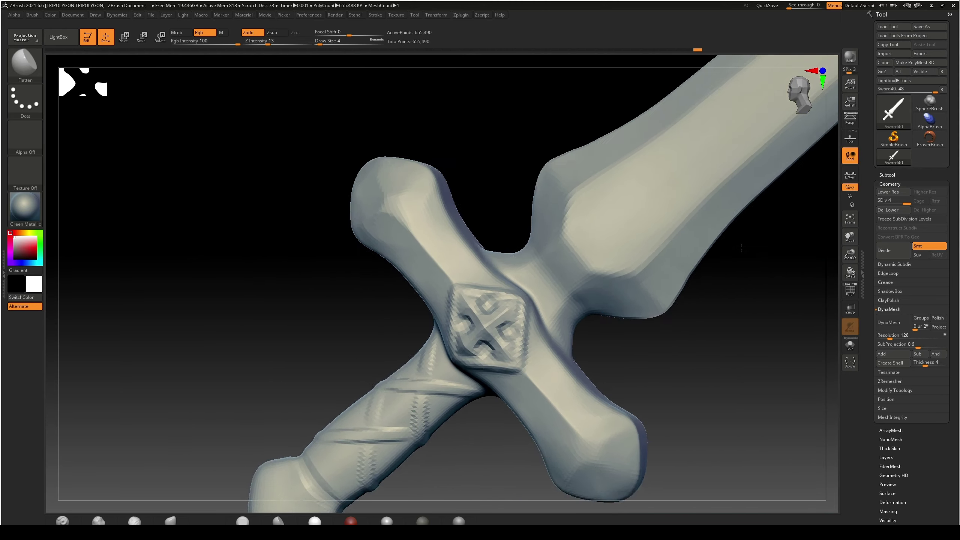
{"action": "mouse_move", "coordinate": [741, 248]}
{"action": "left_mouse_down"}
{"action": "mouse_move", "coordinate": [656, 343]}
{"action": "mouse_move", "coordinate": [675, 387]}
{"action": "left_mouse_up"}
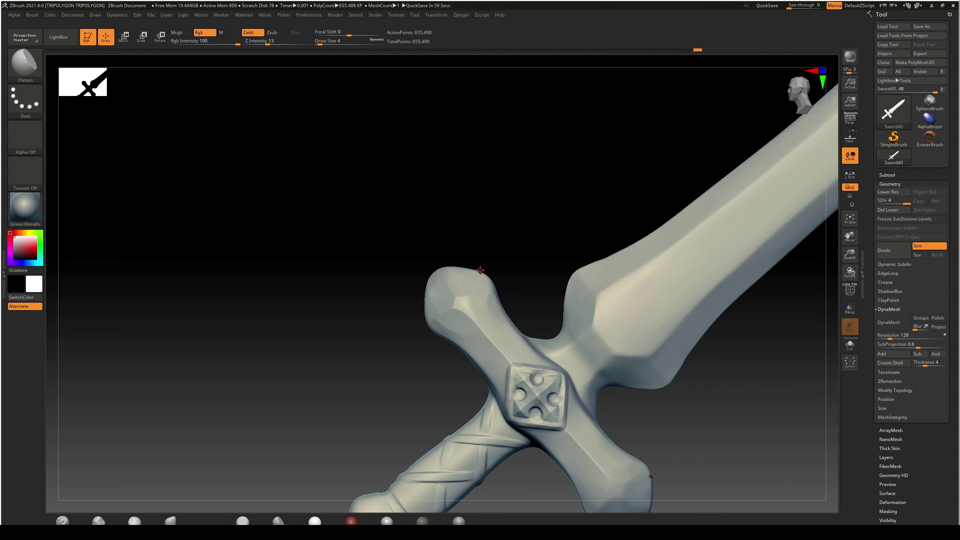
{"action": "mouse_move", "coordinate": [534, 257]}
{"action": "left_mouse_down"}
{"action": "mouse_move", "coordinate": [536, 264]}
{"action": "mouse_move", "coordinate": [540, 251]}
{"action": "mouse_move", "coordinate": [507, 234]}
{"action": "left_mouse_up"}
Pick Orb_ClayTubes, enlarge the brush to size 14 and turn the view toward the crossguard
{"action": "key", "text": "b"}
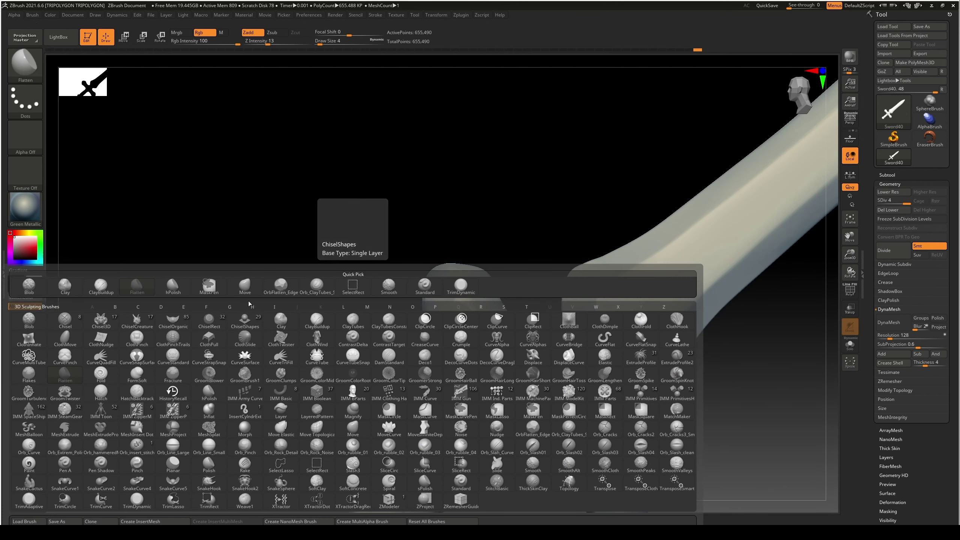
{"action": "left_click", "coordinate": [316, 286]}
{"action": "key", "text": "b"}
{"action": "key", "text": "b"}
{"action": "key", "text": "l"}
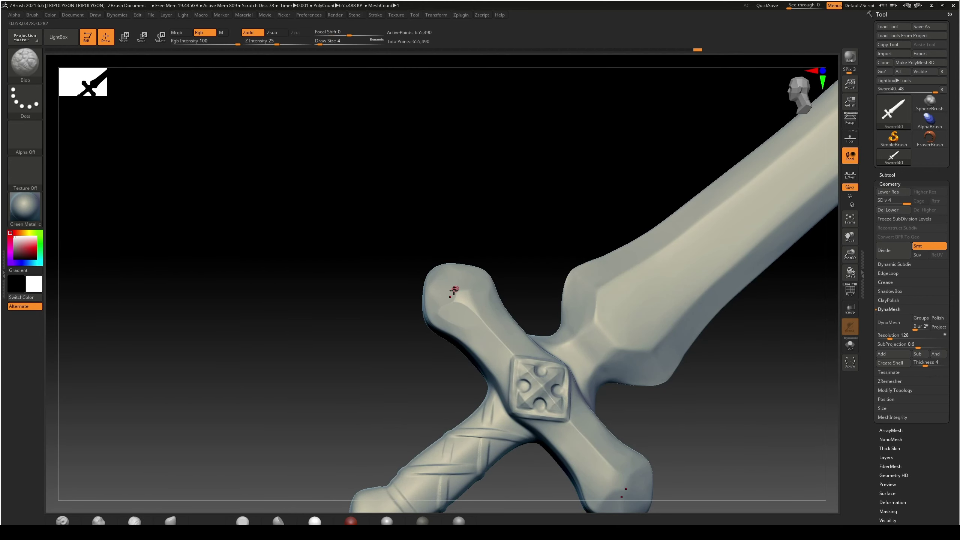
{"action": "key", "text": "bracketright"}
{"action": "key", "text": "bracketright"}
{"action": "key", "text": "bracketright"}
{"action": "key", "text": "bracketright"}
{"action": "left_click_drag", "start_coordinate": [495, 223], "coordinate": [460, 195]}
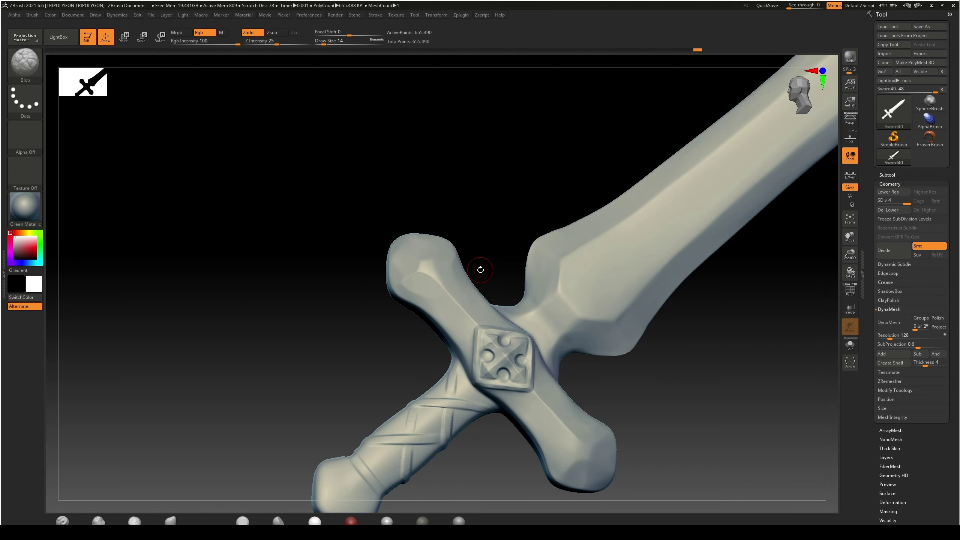
{"action": "mouse_move", "coordinate": [465, 210]}
{"action": "left_mouse_down"}
{"action": "mouse_move", "coordinate": [478, 204]}
{"action": "mouse_move", "coordinate": [478, 223]}
{"action": "mouse_move", "coordinate": [476, 208]}
{"action": "mouse_move", "coordinate": [420, 224]}
{"action": "left_mouse_up"}
{"action": "key", "text": "ctrl"}
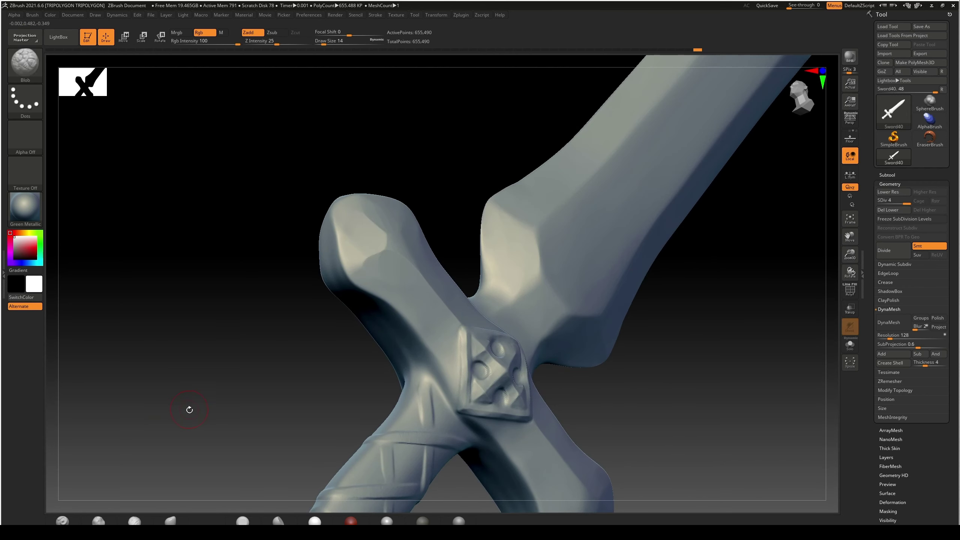
Carve a curved clay groove on the crossguard's upper tip, then return to the Flatten brush
{"action": "key", "text": "b"}
{"action": "left_click", "coordinate": [317, 287]}
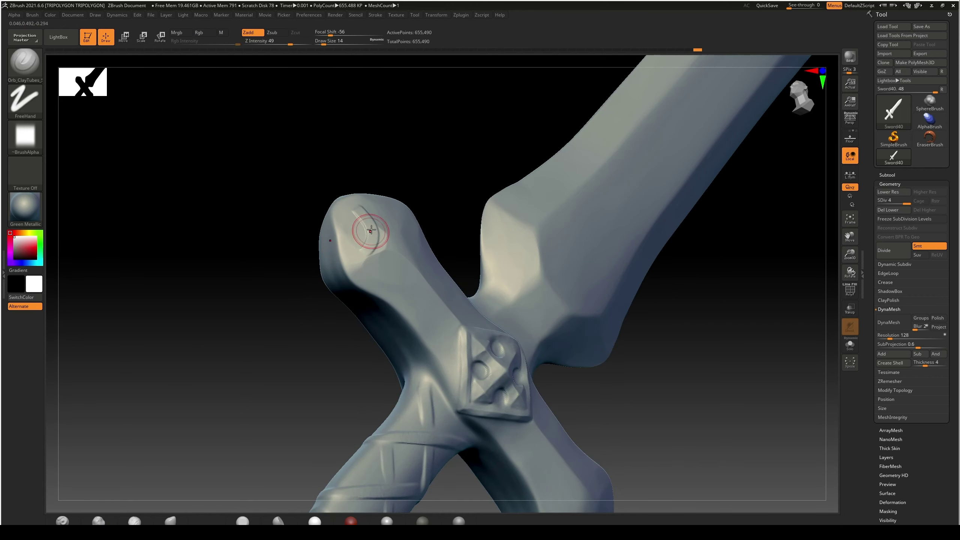
{"action": "mouse_move", "coordinate": [377, 259]}
{"action": "left_mouse_down"}
{"action": "mouse_move", "coordinate": [364, 217]}
{"action": "mouse_move", "coordinate": [346, 261]}
{"action": "left_mouse_up"}
{"action": "key", "text": "b"}
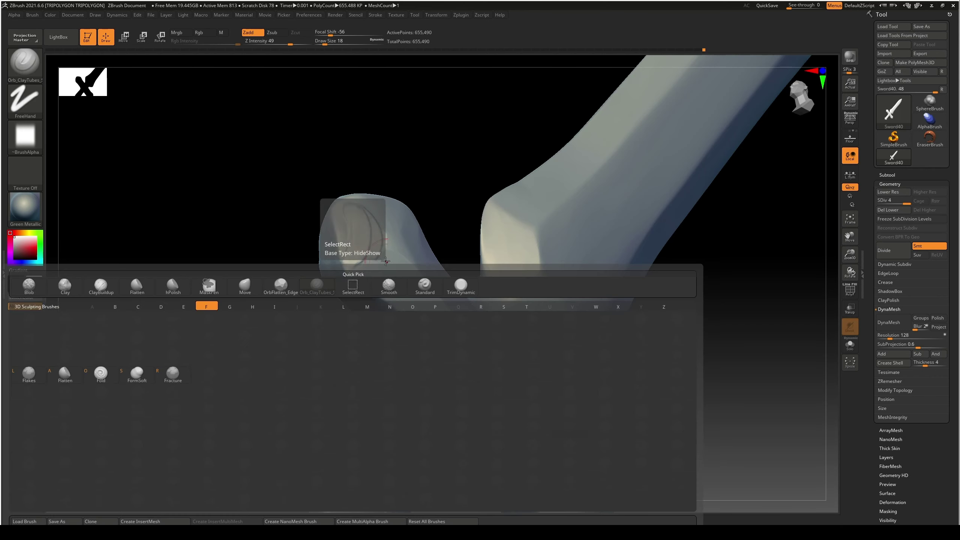
{"action": "key", "text": "b"}
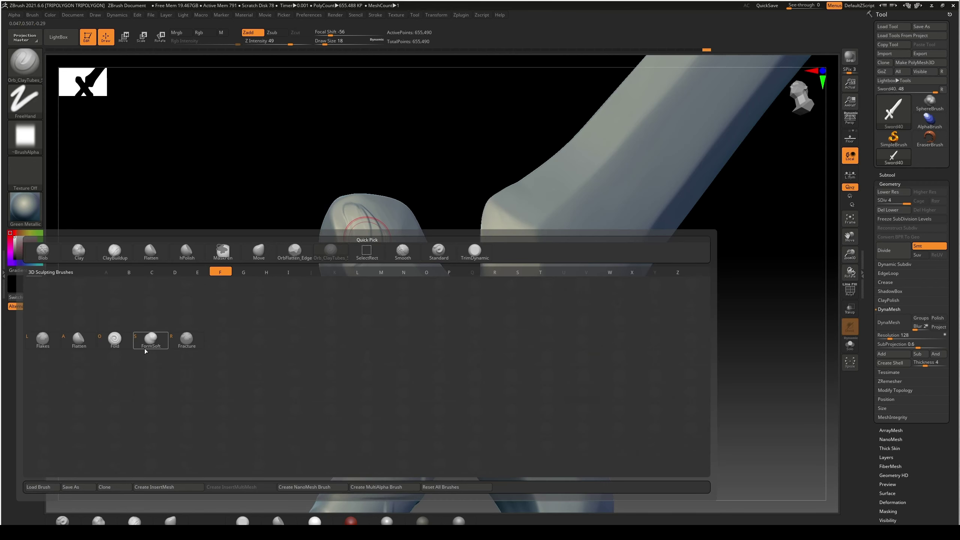
{"action": "left_click", "coordinate": [78, 339]}
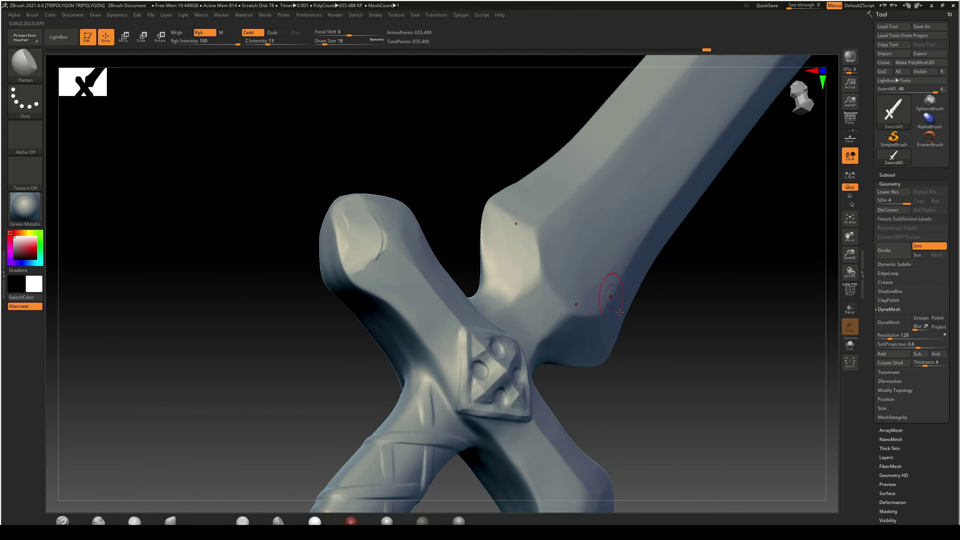
Rotate the sword and switch over to Photoshop to start a new image
{"action": "left_click_drag", "start_coordinate": [620, 359], "coordinate": [653, 386]}
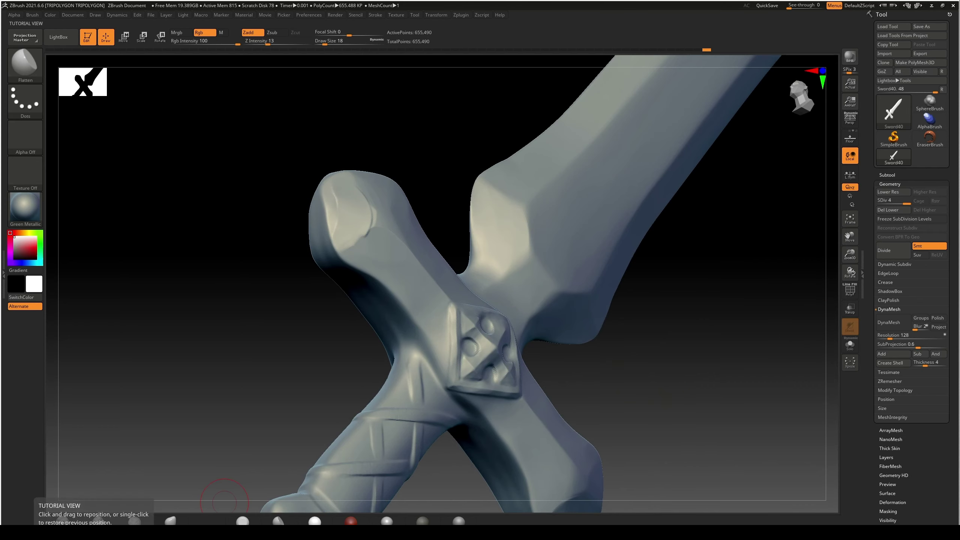
{"action": "key", "text": "super"}
{"action": "left_click", "coordinate": [135, 322]}
Paste the screenshot into a new clipboard-sized document, crop it to the emblem, and flatten it
{"action": "key", "text": "ctrl+n"}
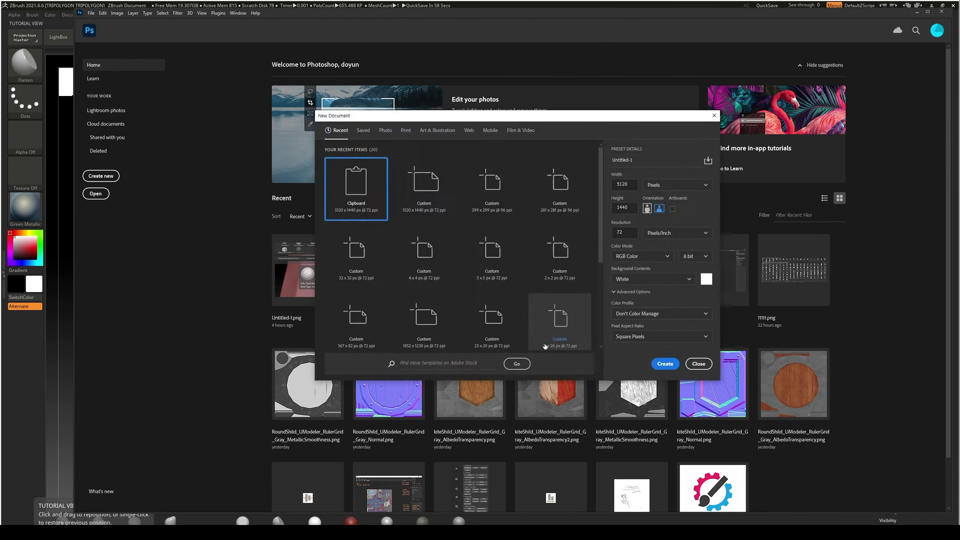
{"action": "key", "text": "Return"}
{"action": "key", "text": "ctrl+v"}
{"action": "left_click_drag", "start_coordinate": [553, 148], "coordinate": [603, 213]}
{"action": "key", "text": "Return"}
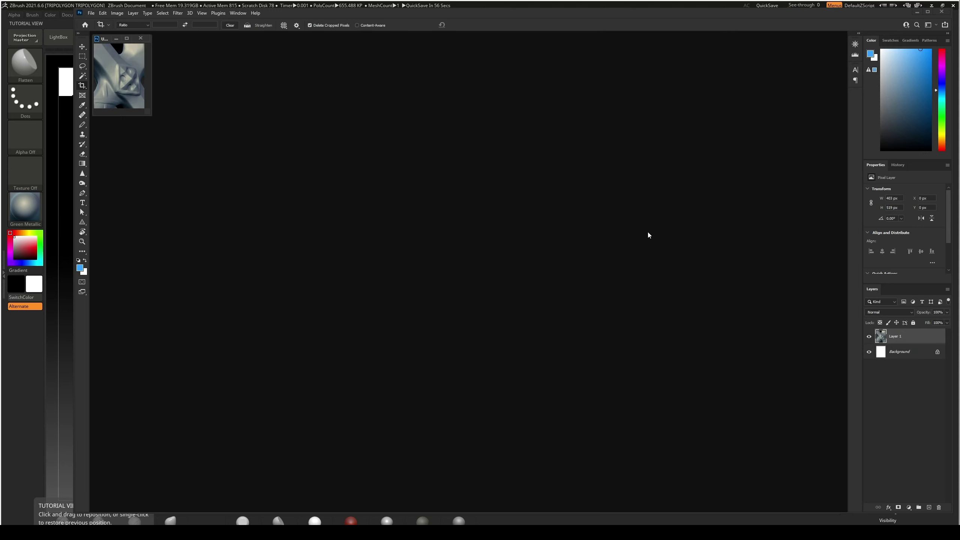
{"action": "key", "text": "ctrl+e"}
Save the cropped image as a PNG, accepting the PNG options
{"action": "key", "text": "ctrl+shift+s"}
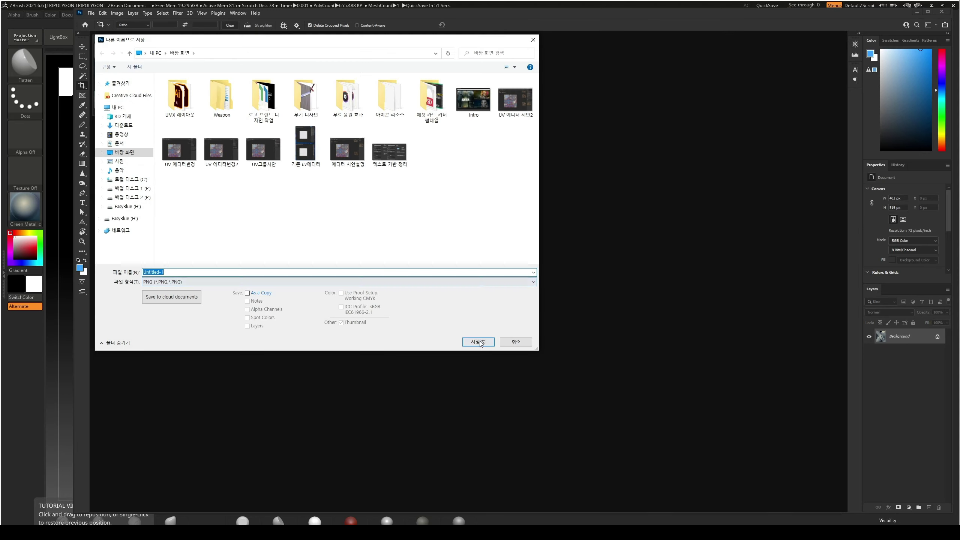
{"action": "left_click", "coordinate": [479, 343]}
{"action": "left_click", "coordinate": [531, 168]}
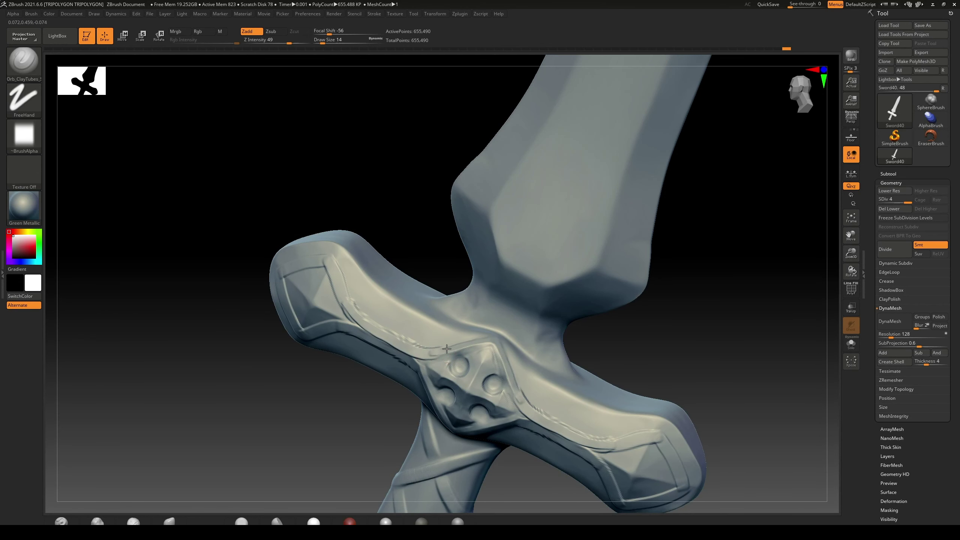
Select the Flatten brush and flatten the crossguard's upper groove to sharpen its edge
{"action": "mouse_move", "coordinate": [433, 236]}
{"action": "left_mouse_down"}
{"action": "mouse_move", "coordinate": [423, 227]}
{"action": "mouse_move", "coordinate": [365, 289]}
{"action": "left_mouse_up"}
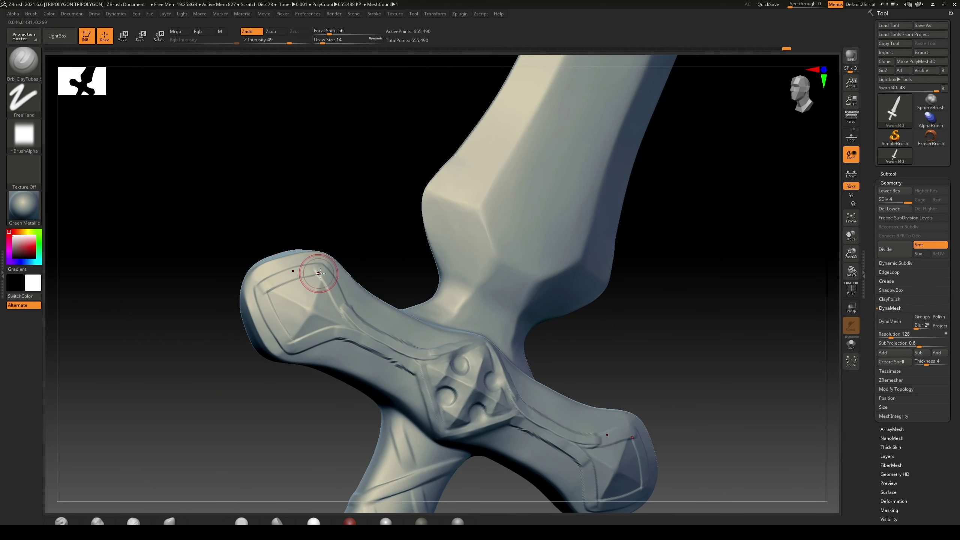
{"action": "key", "text": "b"}
{"action": "key", "text": "Escape"}
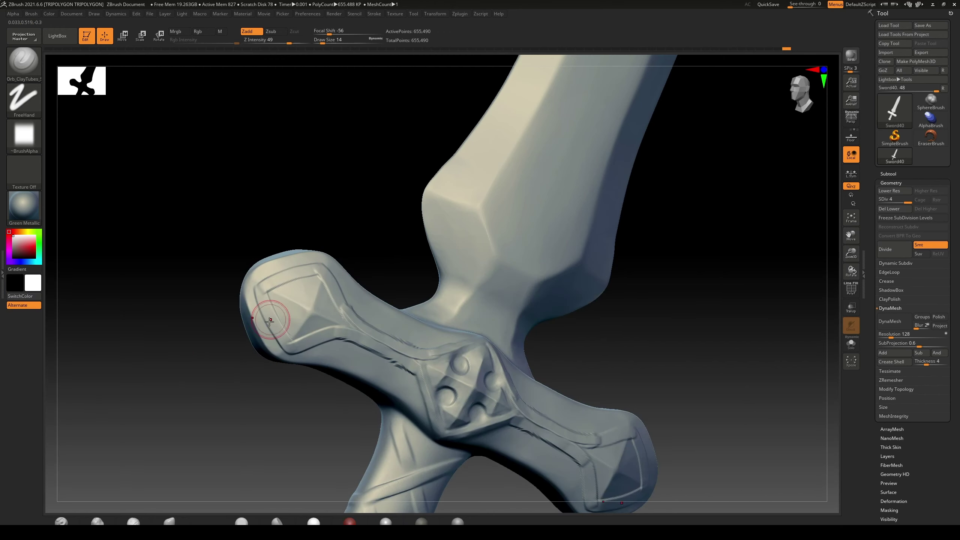
{"action": "key", "text": "b"}
{"action": "key", "text": "f"}
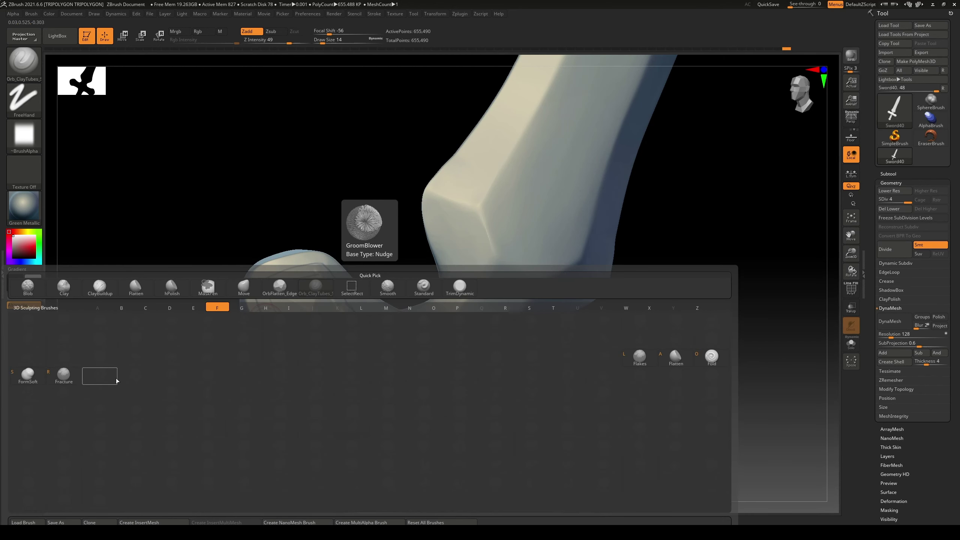
{"action": "key", "text": "a"}
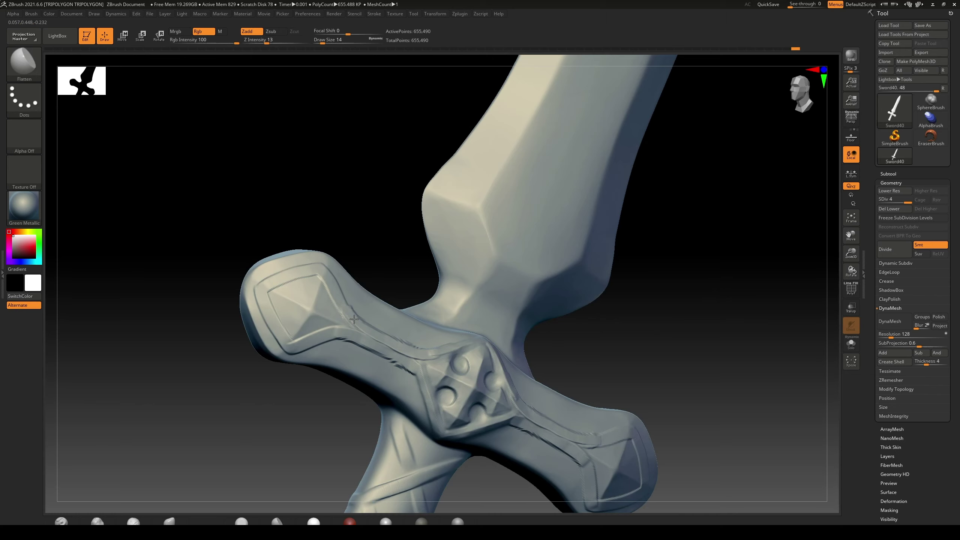
{"action": "mouse_move", "coordinate": [351, 315]}
{"action": "left_mouse_down"}
{"action": "mouse_move", "coordinate": [407, 369]}
{"action": "mouse_move", "coordinate": [432, 353]}
{"action": "left_mouse_up"}
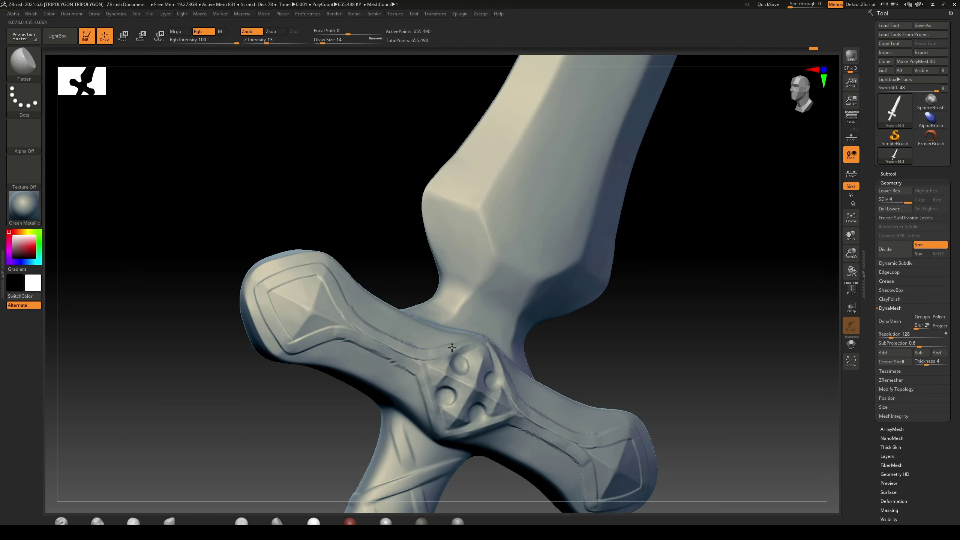
Orbit to inspect the guard and switch back to the Orb_ClayTubes brush at size 5
{"action": "left_click_drag", "start_coordinate": [420, 272], "coordinate": [371, 238]}
{"action": "left_click_drag", "start_coordinate": [391, 268], "coordinate": [347, 326]}
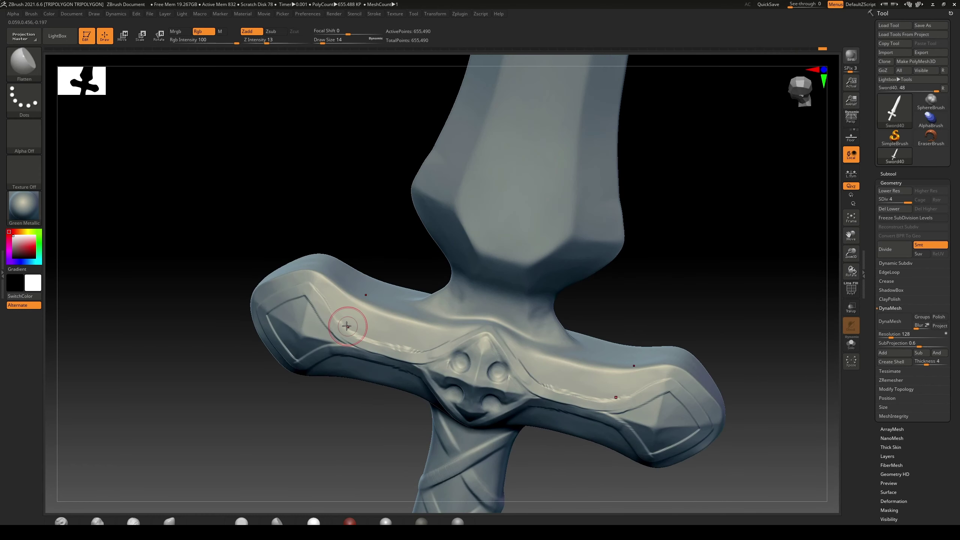
{"action": "mouse_move", "coordinate": [381, 248]}
{"action": "left_mouse_down", "text": "alt"}
{"action": "mouse_move", "coordinate": [394, 231]}
{"action": "mouse_move", "coordinate": [396, 268]}
{"action": "mouse_move", "coordinate": [394, 195]}
{"action": "mouse_move", "coordinate": [364, 216]}
{"action": "left_mouse_up", "text": "alt"}
{"action": "key", "text": "ctrl"}
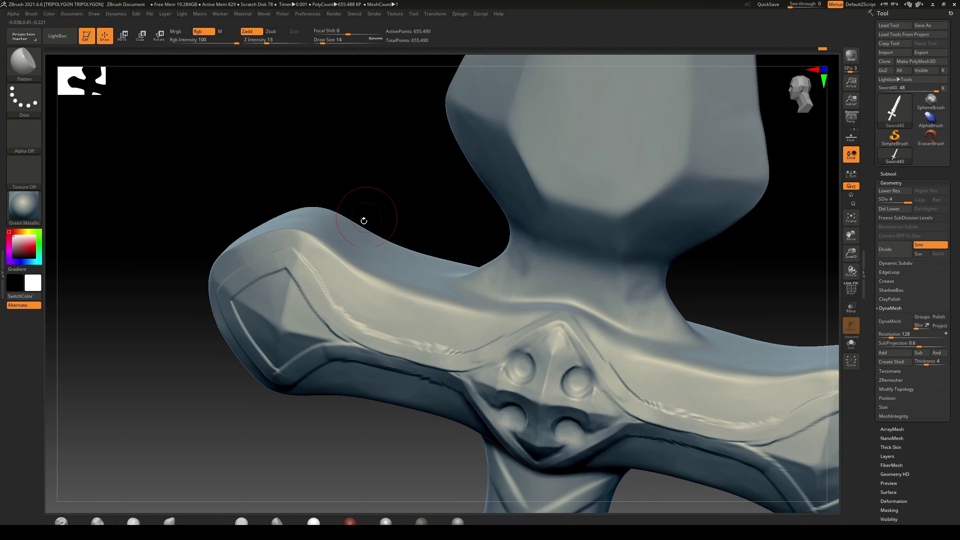
{"action": "key", "text": "b"}
{"action": "left_click", "coordinate": [315, 238]}
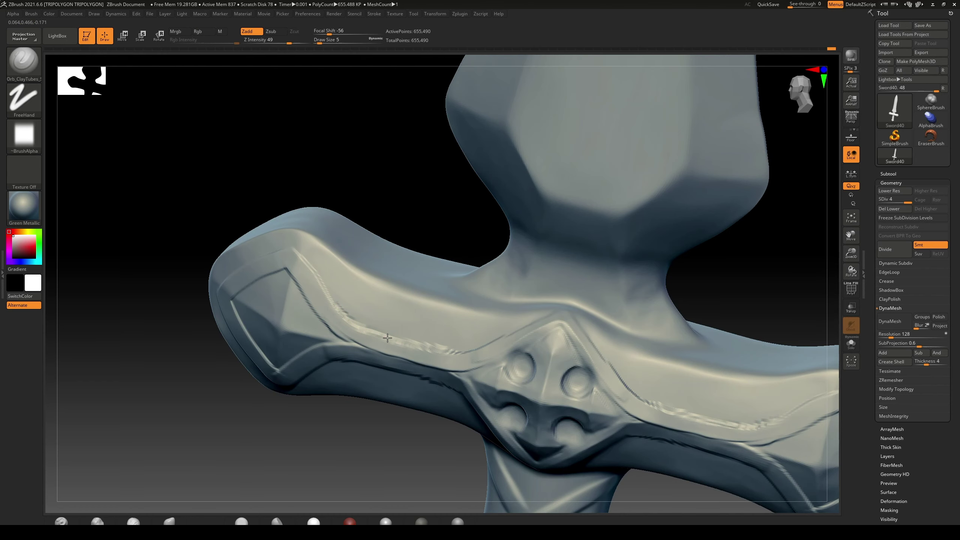
Re-carve the crossguard groove with Orb_ClayTubes and Shift-smooth its rough spots
{"action": "left_click_drag", "start_coordinate": [449, 235], "coordinate": [429, 367]}
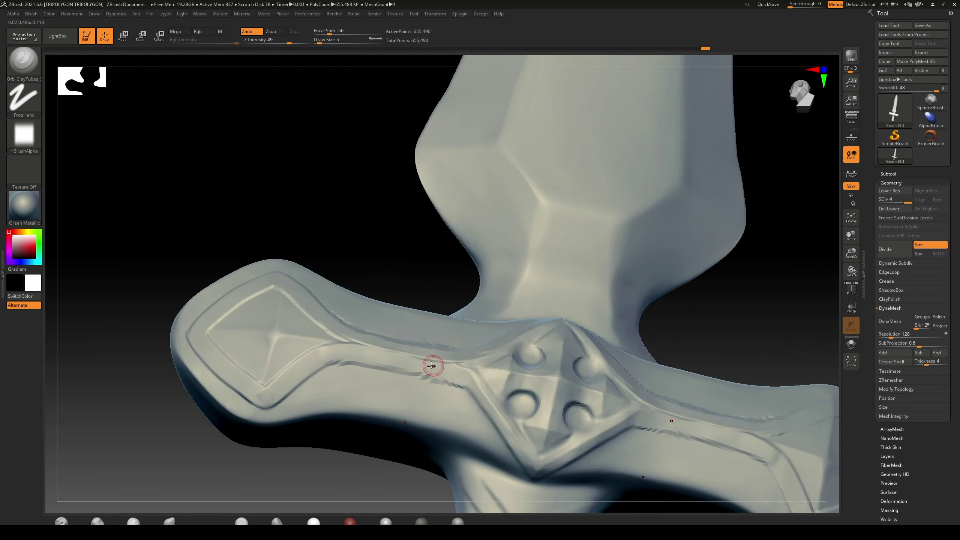
{"action": "left_click_drag", "start_coordinate": [333, 360], "coordinate": [452, 387]}
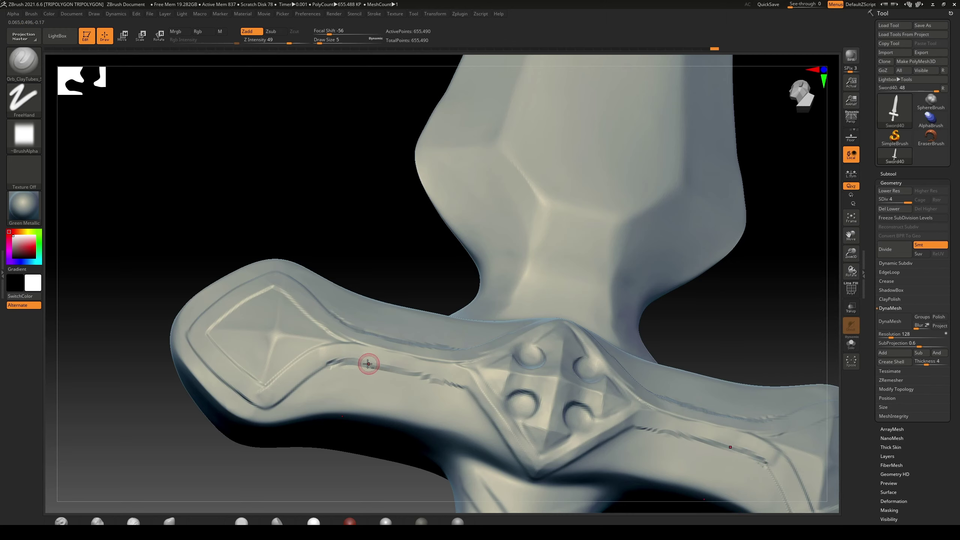
{"action": "key", "text": "shift"}
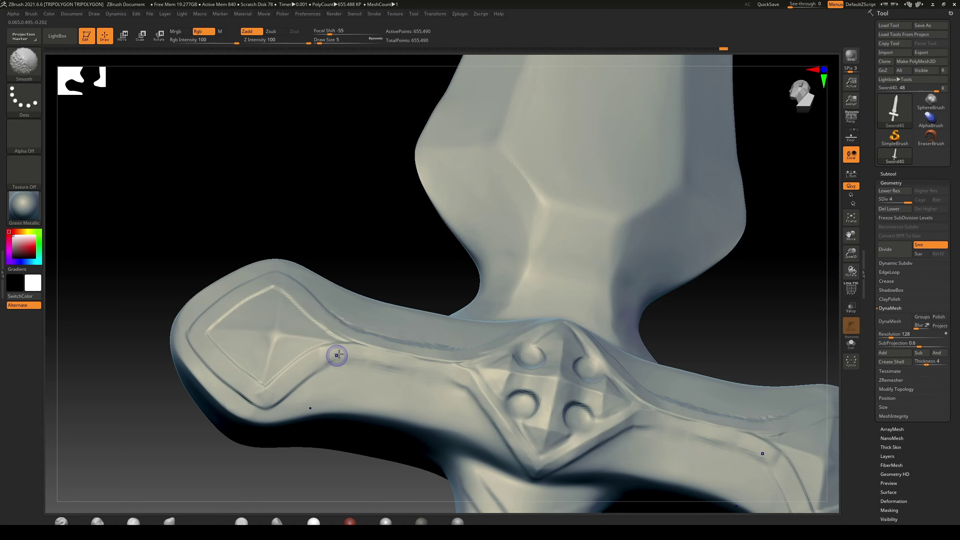
{"action": "mouse_move", "coordinate": [378, 280]}
{"action": "left_mouse_down"}
{"action": "mouse_move", "coordinate": [384, 272]}
{"action": "mouse_move", "coordinate": [340, 293]}
{"action": "left_mouse_up"}
{"action": "key", "text": "shift"}
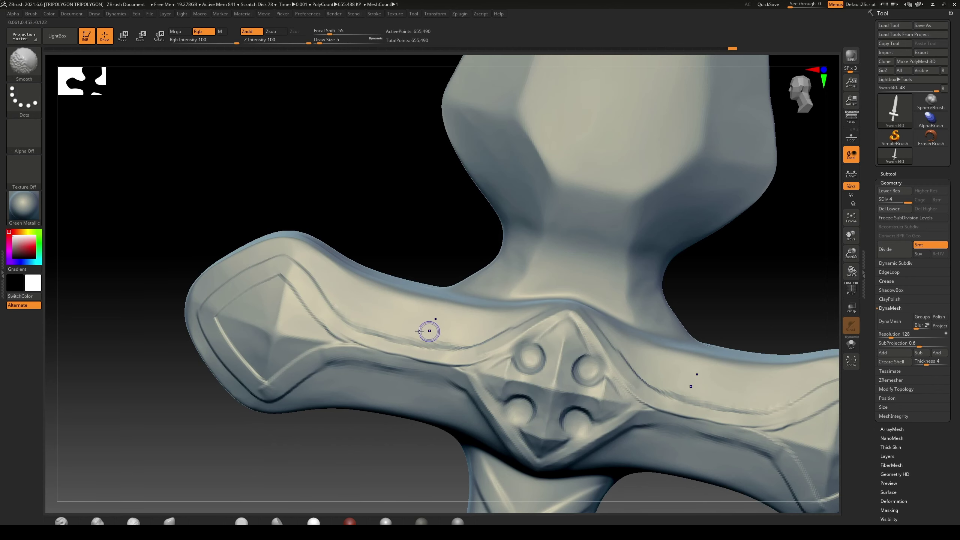
{"action": "left_click_drag", "start_coordinate": [382, 210], "coordinate": [291, 374]}
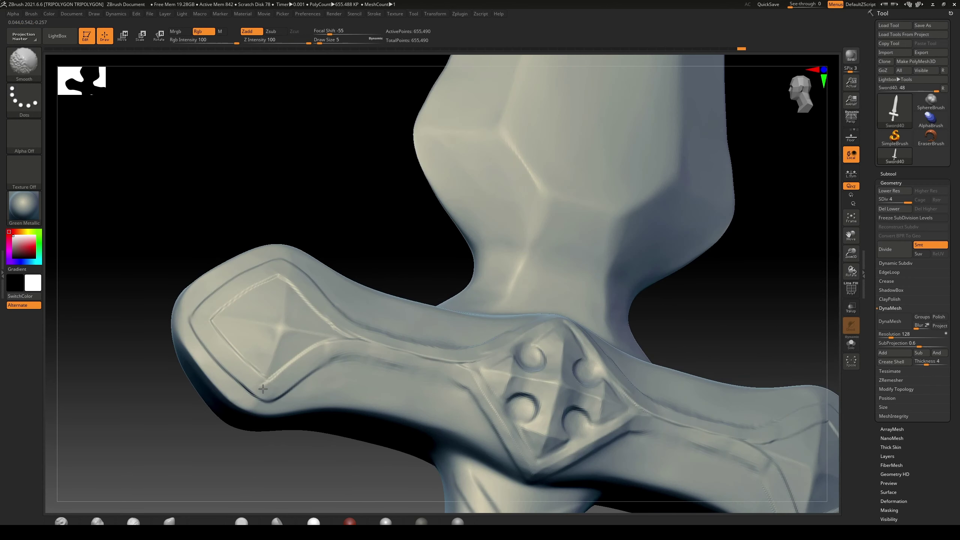
{"action": "mouse_move", "coordinate": [362, 208]}
{"action": "left_mouse_down"}
{"action": "mouse_move", "coordinate": [326, 180]}
{"action": "mouse_move", "coordinate": [246, 272]}
{"action": "left_mouse_up"}
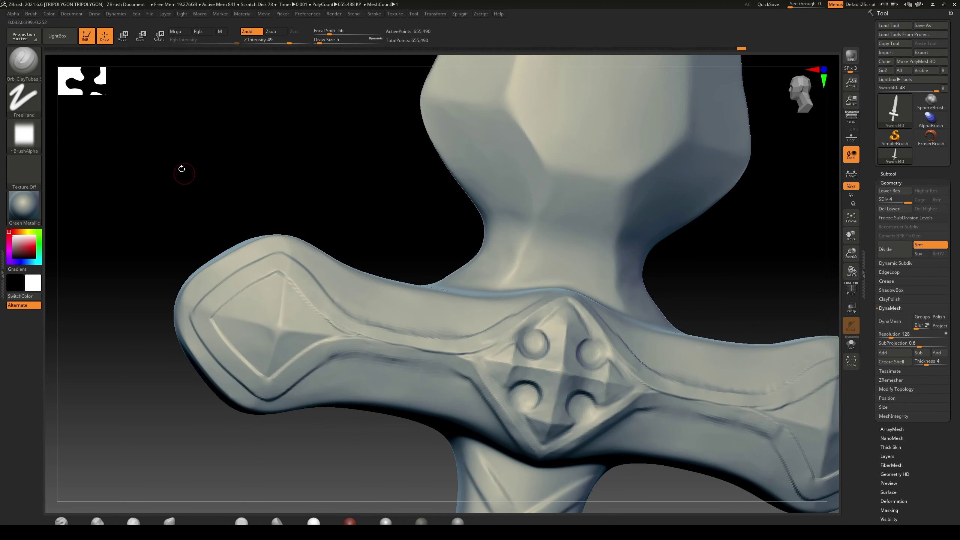
Switch to an enlarged Move brush, then filter the brush picker to O brushes
{"action": "key", "text": "b"}
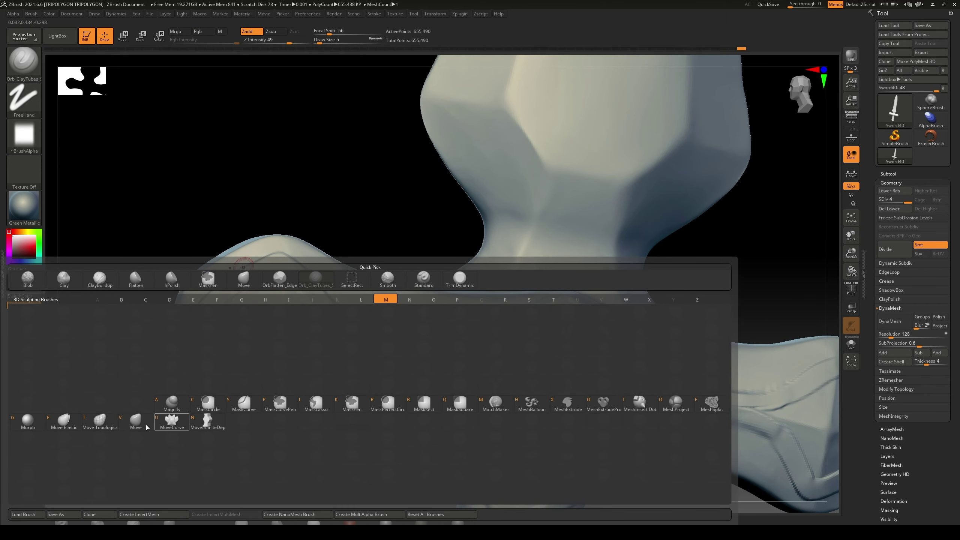
{"action": "left_click", "coordinate": [135, 421]}
{"action": "key", "text": "bracketright"}
{"action": "key", "text": "bracketright"}
{"action": "key", "text": "bracketright"}
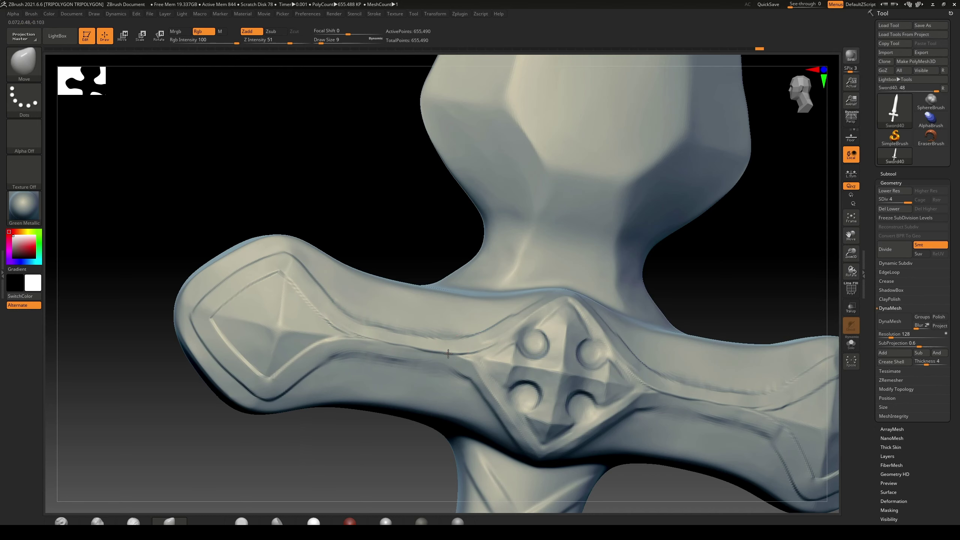
{"action": "key", "text": "b"}
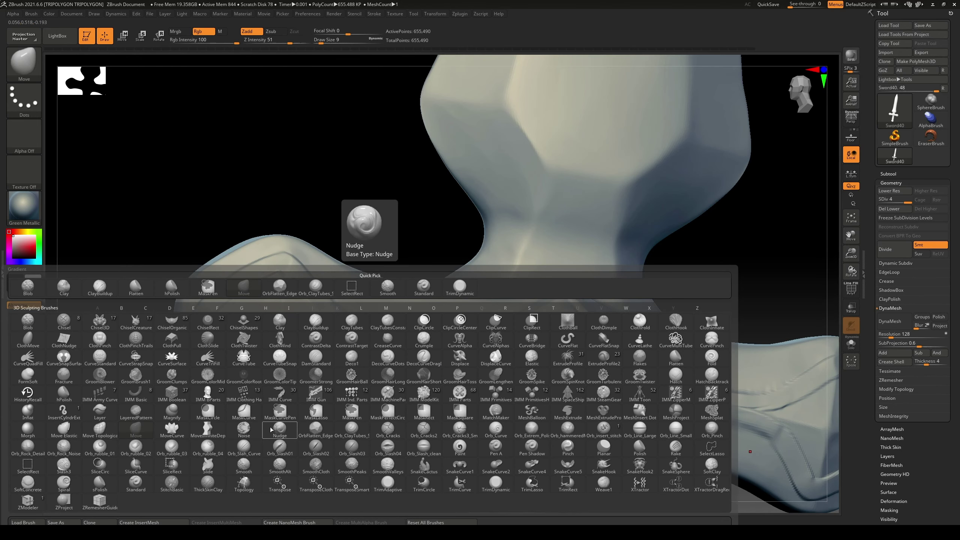
{"action": "key", "text": "o"}
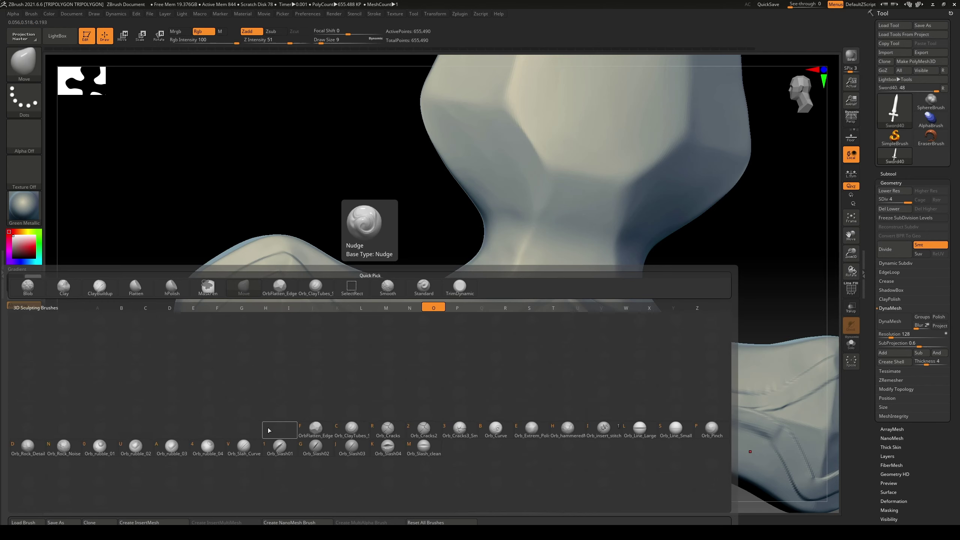
Deepen the crossguard's lower groove and its mirrored twin with Orb_ClayTubes
{"action": "left_click", "coordinate": [351, 430]}
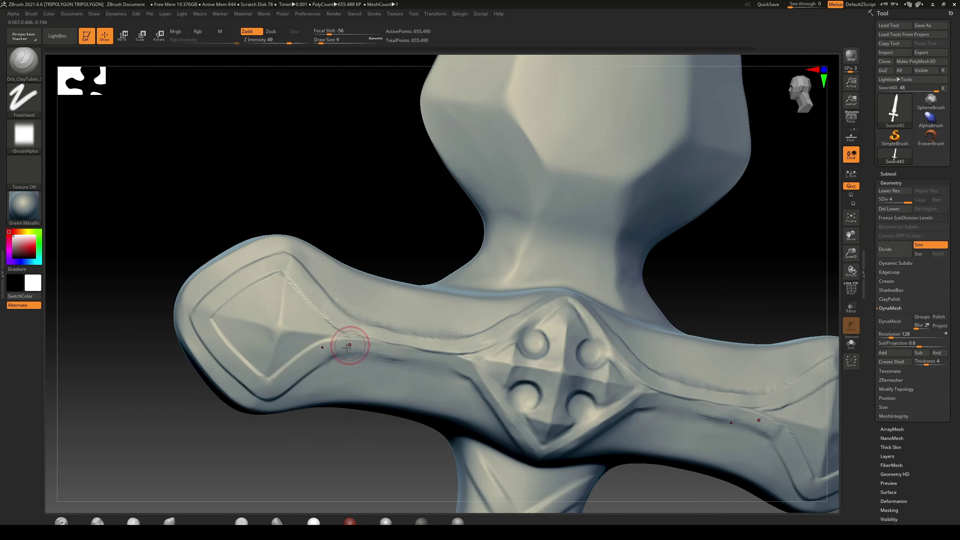
{"action": "key", "text": "ctrl"}
{"action": "mouse_move", "coordinate": [400, 351]}
{"action": "left_mouse_down"}
{"action": "mouse_move", "coordinate": [322, 356]}
{"action": "mouse_move", "coordinate": [419, 361]}
{"action": "mouse_move", "coordinate": [401, 353]}
{"action": "mouse_move", "coordinate": [465, 370]}
{"action": "left_mouse_up"}
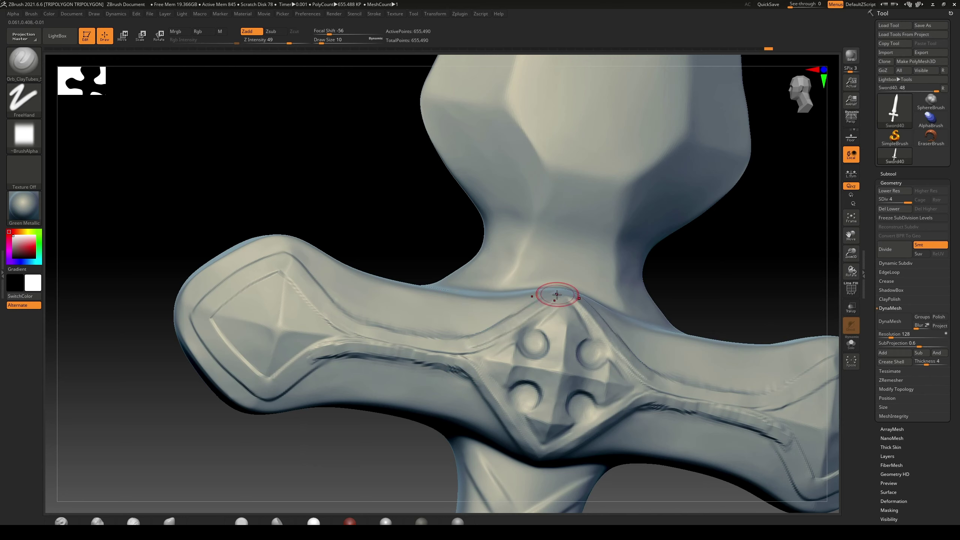
{"action": "left_click_drag", "start_coordinate": [331, 354], "coordinate": [280, 389]}
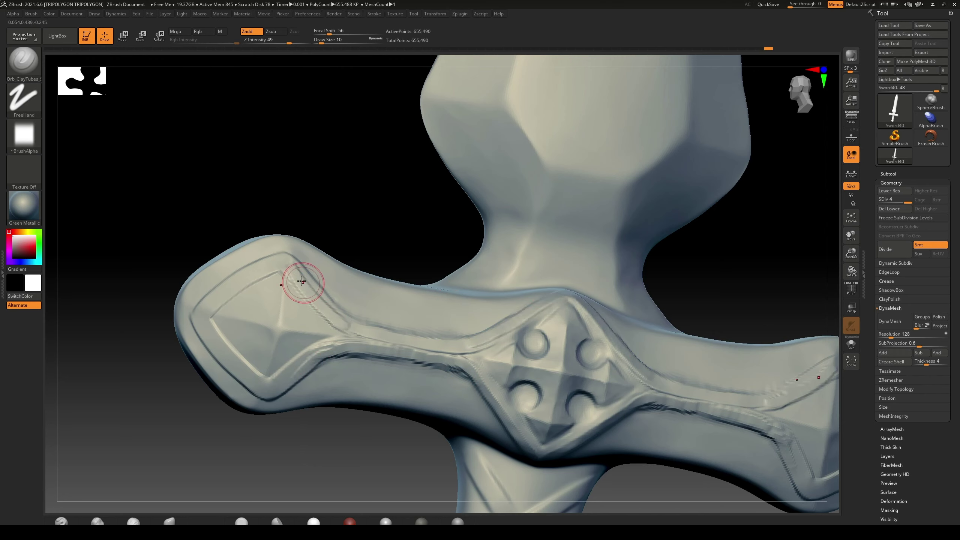
Raise ridges along the inner diamond's top-left and lower-left edges
{"action": "left_click_drag", "start_coordinate": [294, 277], "coordinate": [289, 266]}
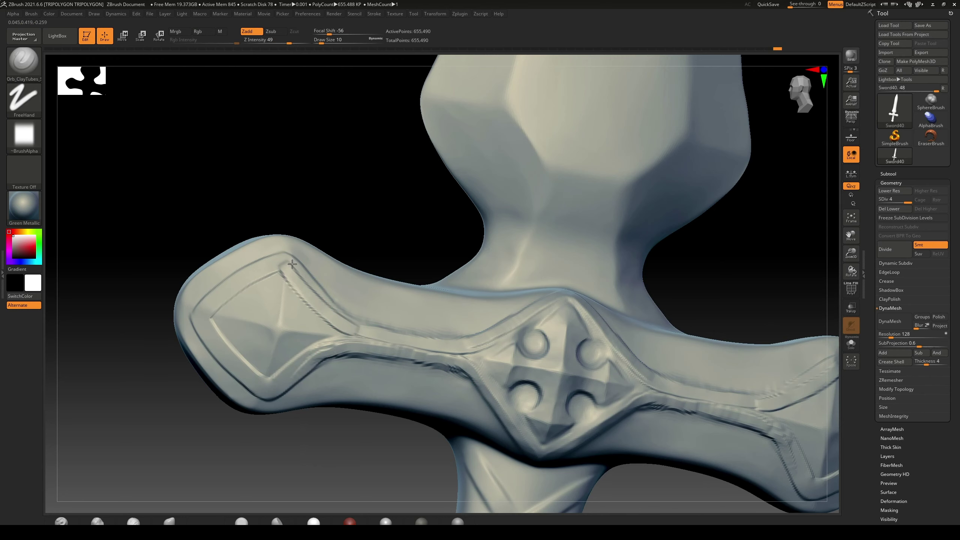
{"action": "left_click_drag", "start_coordinate": [210, 310], "coordinate": [282, 267]}
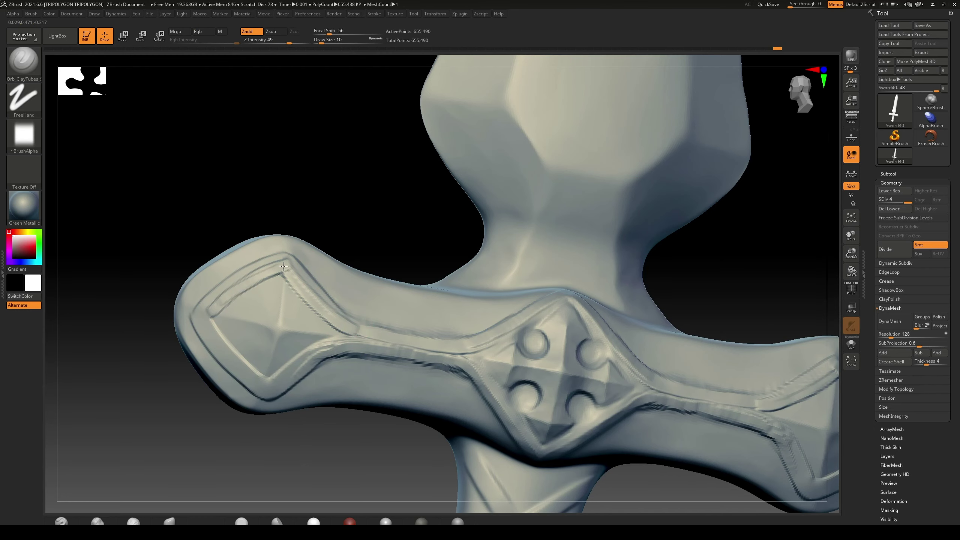
{"action": "left_click_drag", "start_coordinate": [200, 314], "coordinate": [282, 265]}
{"action": "left_click_drag", "start_coordinate": [204, 321], "coordinate": [262, 386]}
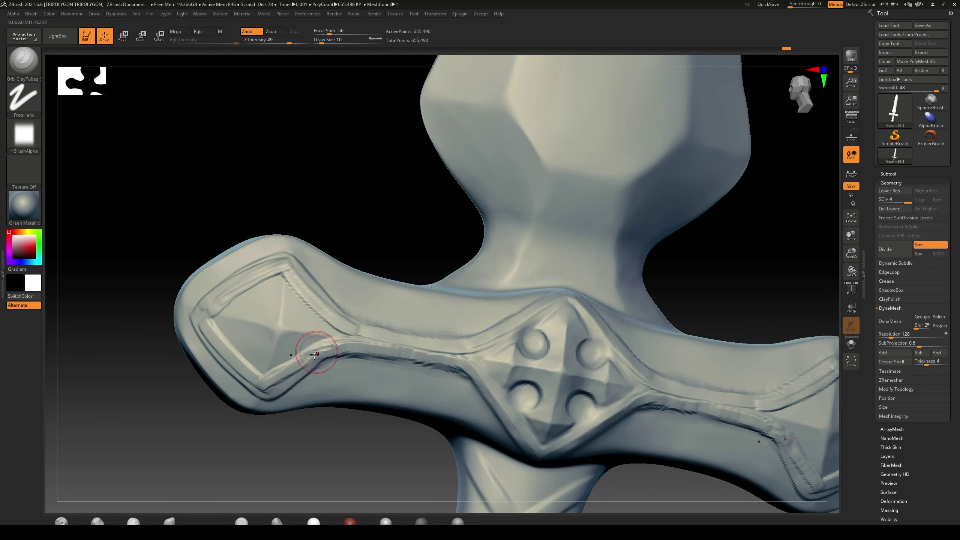
{"action": "mouse_move", "coordinate": [401, 294]}
{"action": "left_mouse_down"}
{"action": "mouse_move", "coordinate": [274, 366]}
{"action": "mouse_move", "coordinate": [350, 312]}
{"action": "left_mouse_up"}
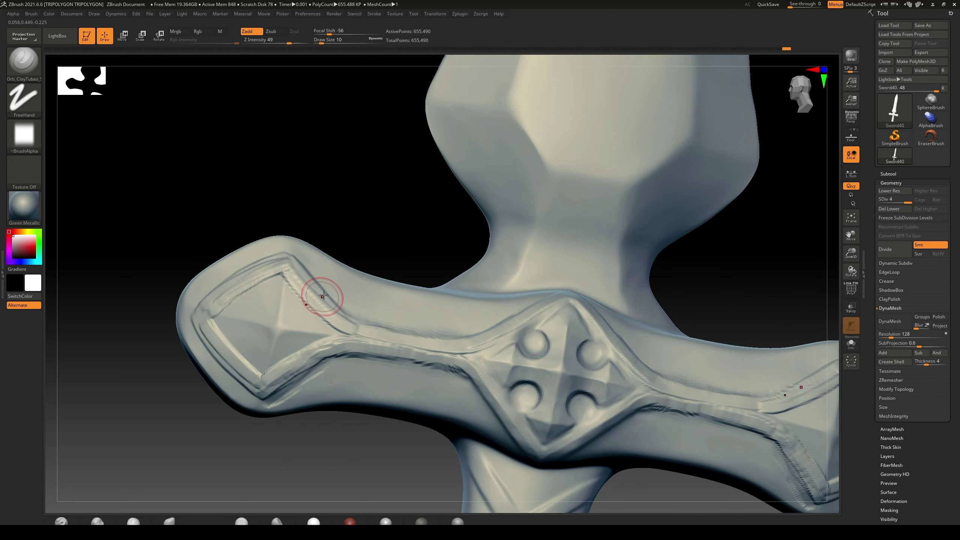
Select the Flatten brush via B, F, A at a smaller size
{"action": "key", "text": "b"}
{"action": "key", "text": "f"}
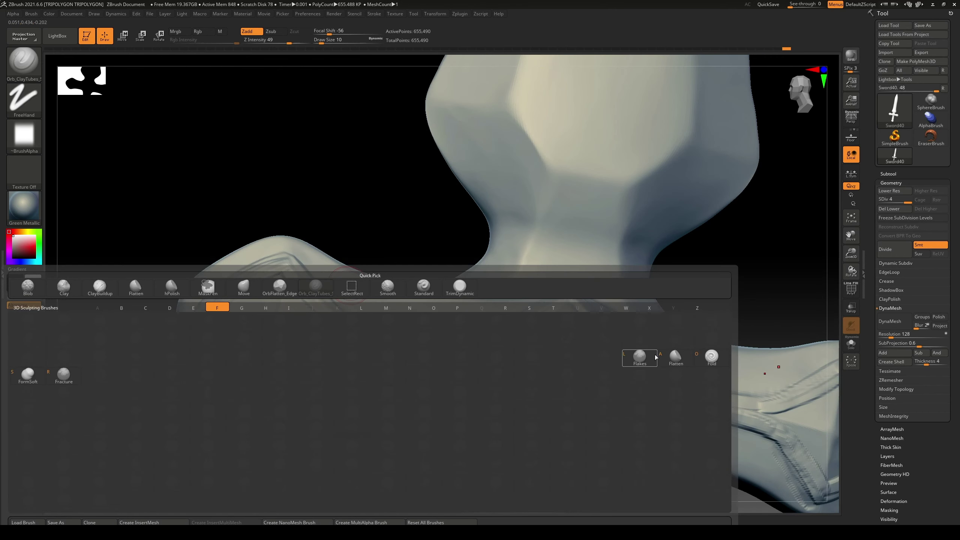
{"action": "key", "text": "a"}
{"action": "key", "text": "bracketleft"}
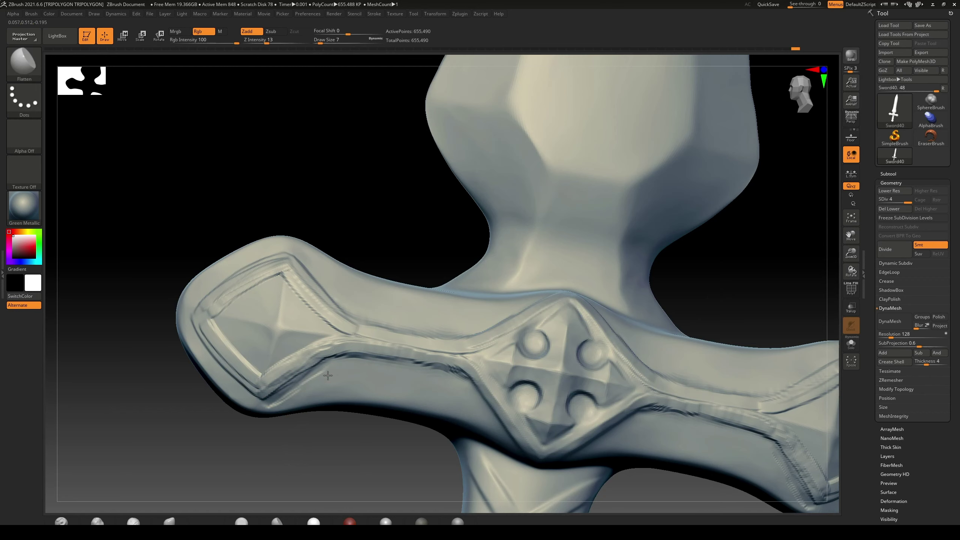
Smooth the crossguard's inner, lower-left and upper bevels
{"action": "mouse_move", "coordinate": [326, 368]}
{"action": "left_mouse_down"}
{"action": "mouse_move", "coordinate": [326, 381]}
{"action": "mouse_move", "coordinate": [316, 354]}
{"action": "left_mouse_up"}
{"action": "mouse_move", "coordinate": [268, 379]}
{"action": "left_mouse_down"}
{"action": "mouse_move", "coordinate": [214, 343]}
{"action": "mouse_move", "coordinate": [225, 297]}
{"action": "left_mouse_up"}
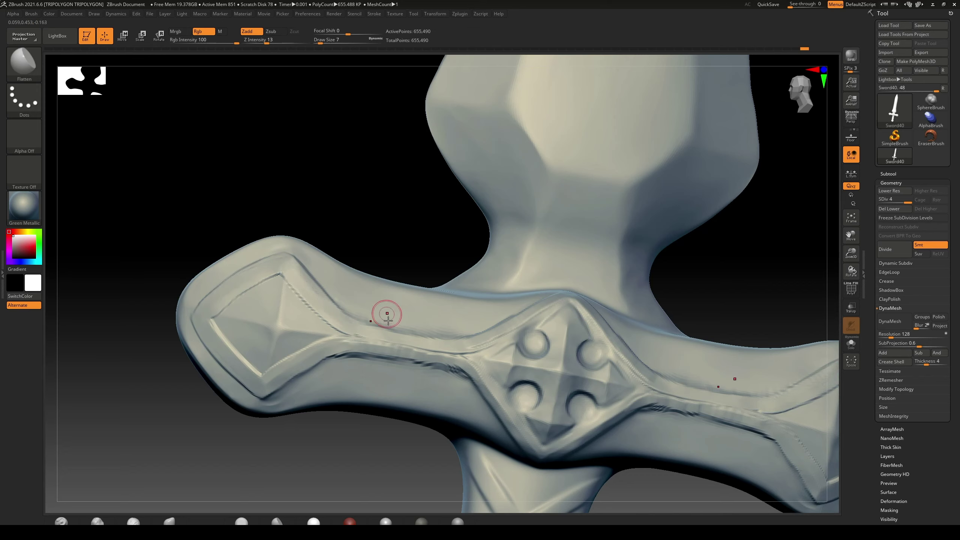
{"action": "left_click_drag", "start_coordinate": [375, 350], "coordinate": [342, 342]}
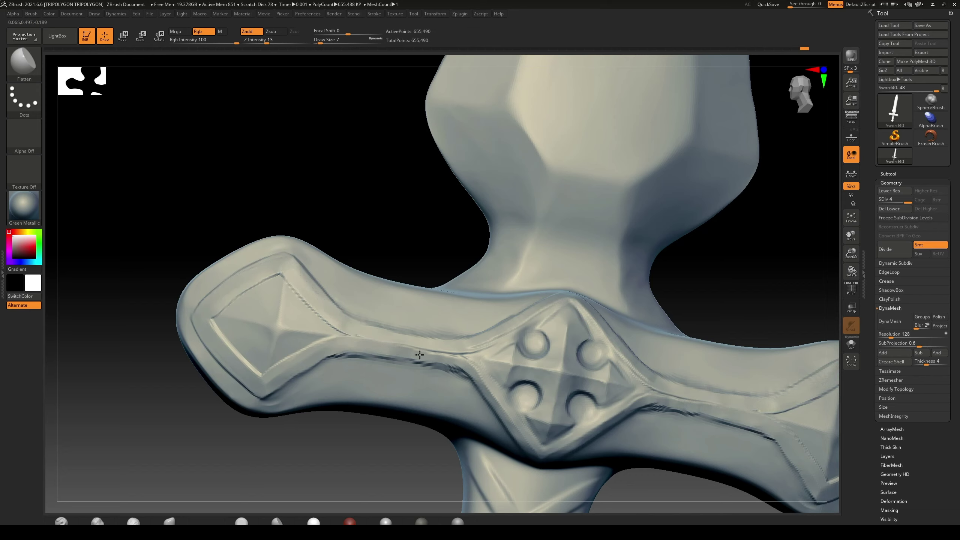
{"action": "left_click_drag", "start_coordinate": [420, 354], "coordinate": [468, 361]}
{"action": "left_click_drag", "start_coordinate": [396, 350], "coordinate": [469, 371]}
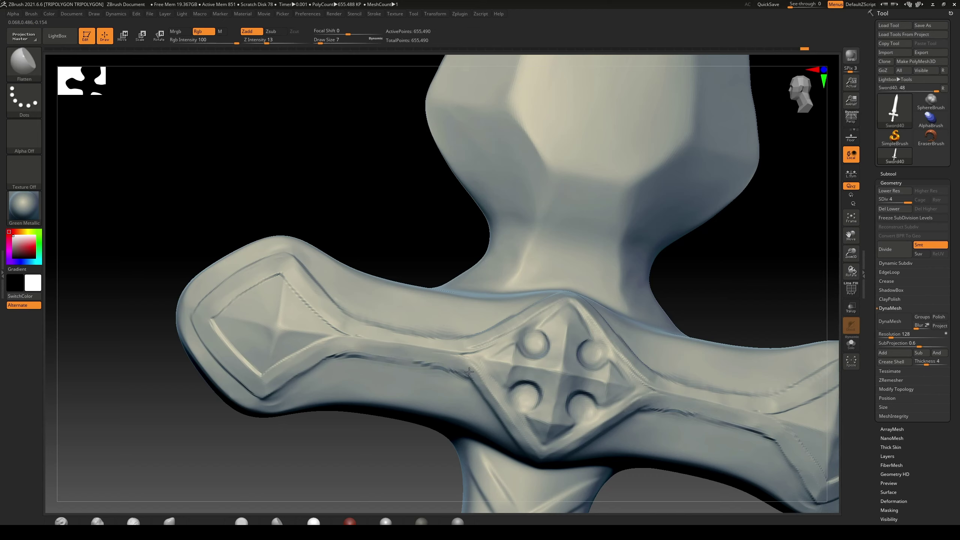
{"action": "left_click_drag", "start_coordinate": [343, 290], "coordinate": [356, 328]}
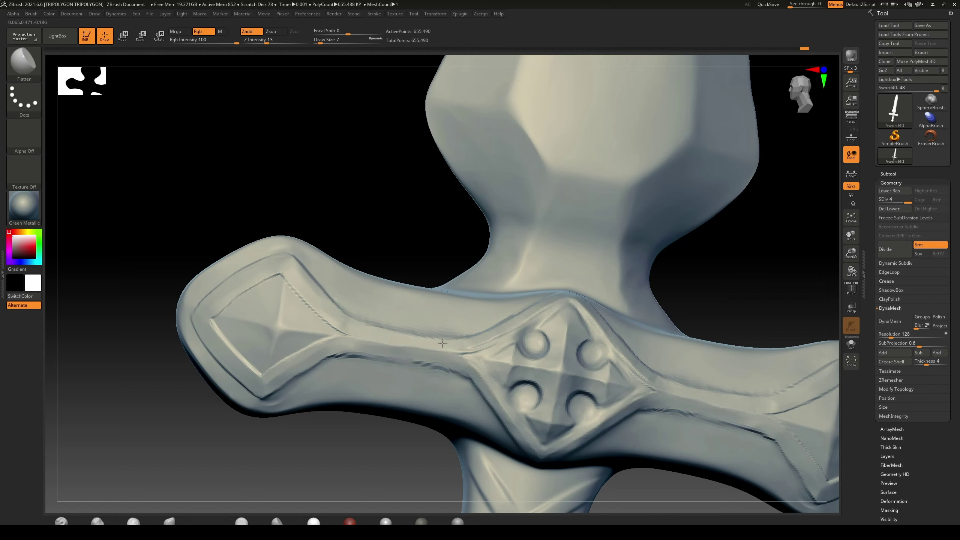
Smooth the groove from the crossguard centre to its left end, then view the whole guard
{"action": "mouse_move", "coordinate": [473, 330]}
{"action": "left_mouse_down"}
{"action": "mouse_move", "coordinate": [501, 333]}
{"action": "mouse_move", "coordinate": [365, 343]}
{"action": "mouse_move", "coordinate": [424, 351]}
{"action": "left_mouse_up"}
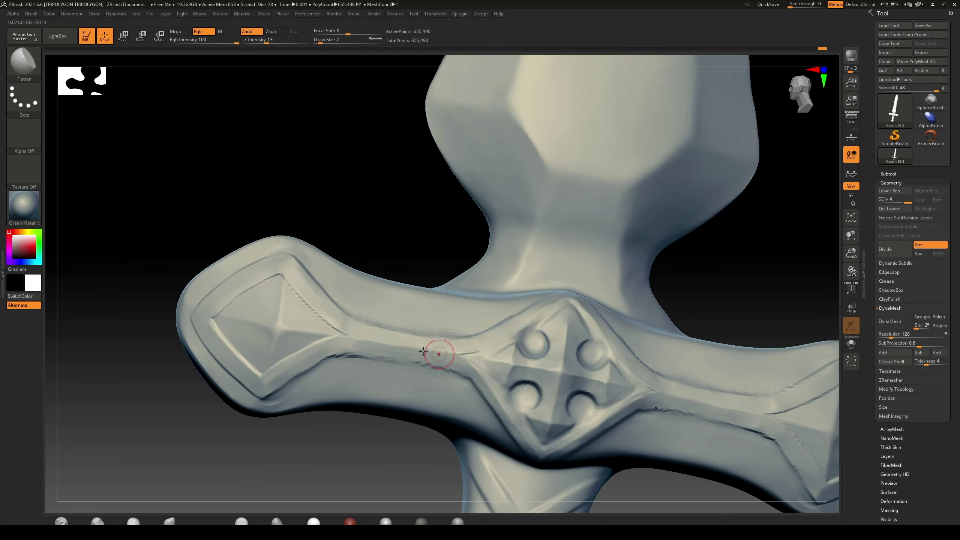
{"action": "mouse_move", "coordinate": [339, 344]}
{"action": "left_mouse_down"}
{"action": "mouse_move", "coordinate": [422, 350]}
{"action": "mouse_move", "coordinate": [456, 364]}
{"action": "left_mouse_up"}
{"action": "left_click_drag", "start_coordinate": [422, 230], "coordinate": [418, 232]}
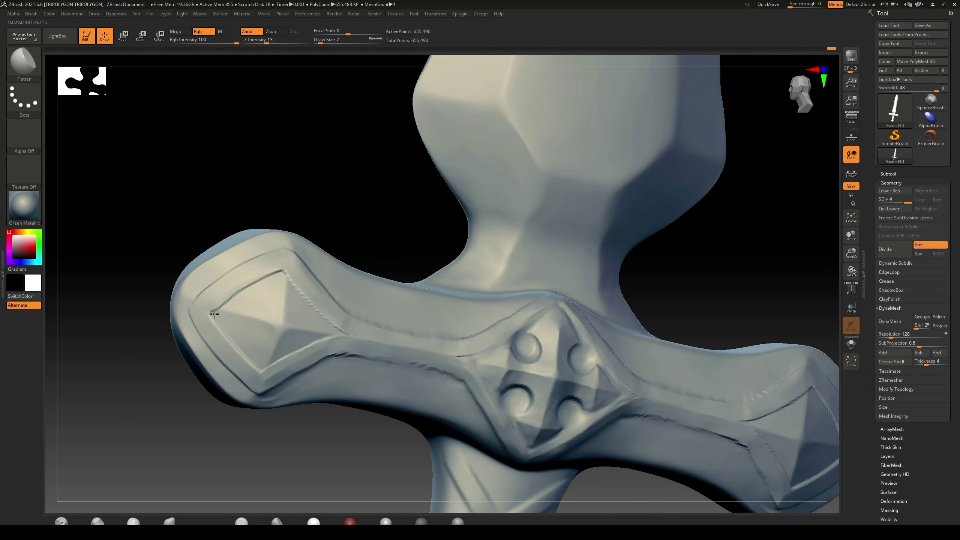
{"action": "left_click_drag", "start_coordinate": [225, 300], "coordinate": [253, 285], "text": "shift"}
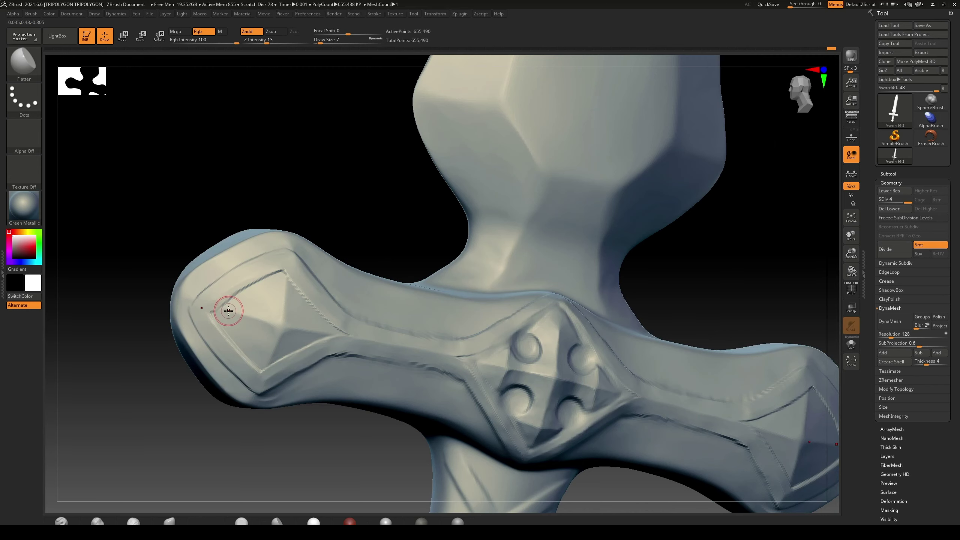
{"action": "key", "text": "ctrl"}
{"action": "key", "text": "ctrl"}
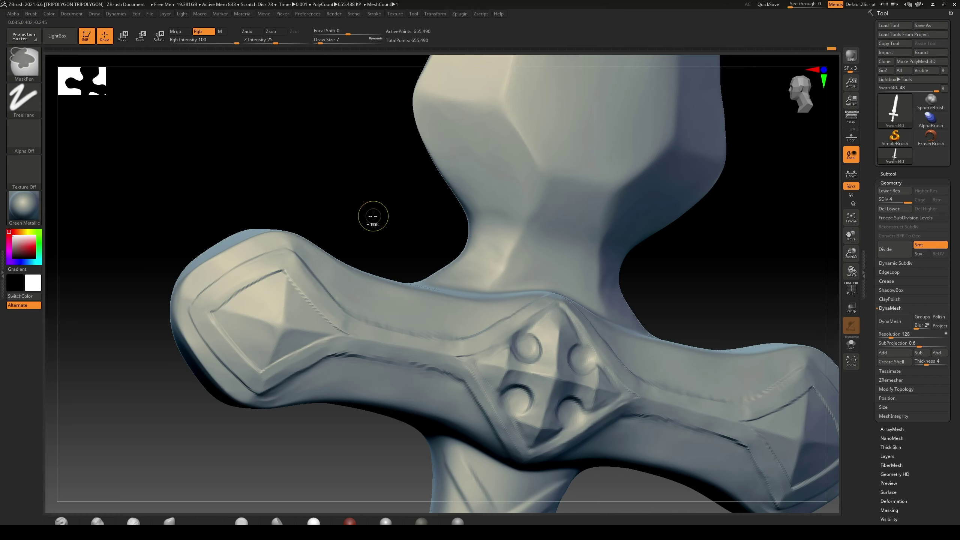
{"action": "mouse_move", "coordinate": [373, 216]}
{"action": "left_mouse_down"}
{"action": "mouse_move", "coordinate": [569, 240]}
{"action": "mouse_move", "coordinate": [560, 282]}
{"action": "mouse_move", "coordinate": [655, 348]}
{"action": "mouse_move", "coordinate": [544, 208]}
{"action": "left_mouse_up"}
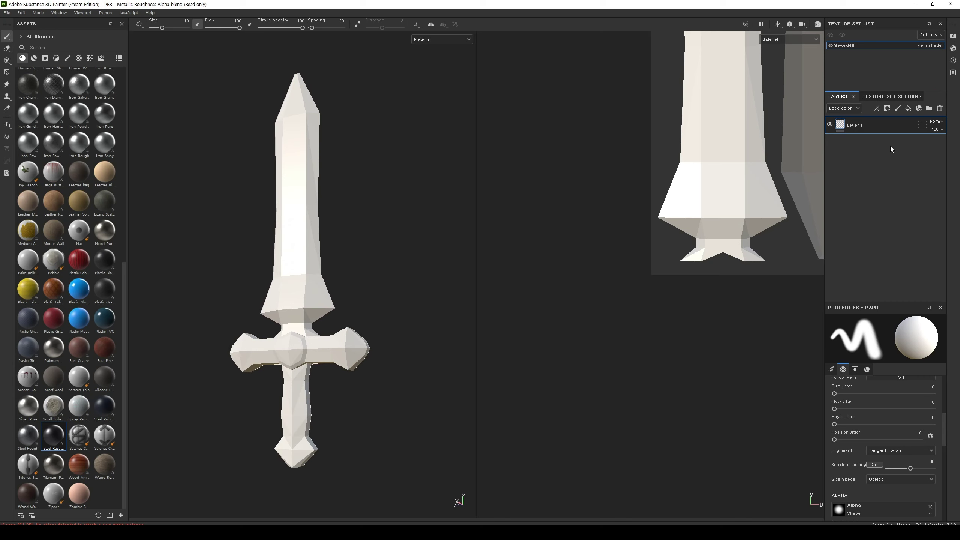
Bake mesh maps at 1024 from Sword402.obj, excluding the ID map
{"action": "left_click", "coordinate": [882, 96]}
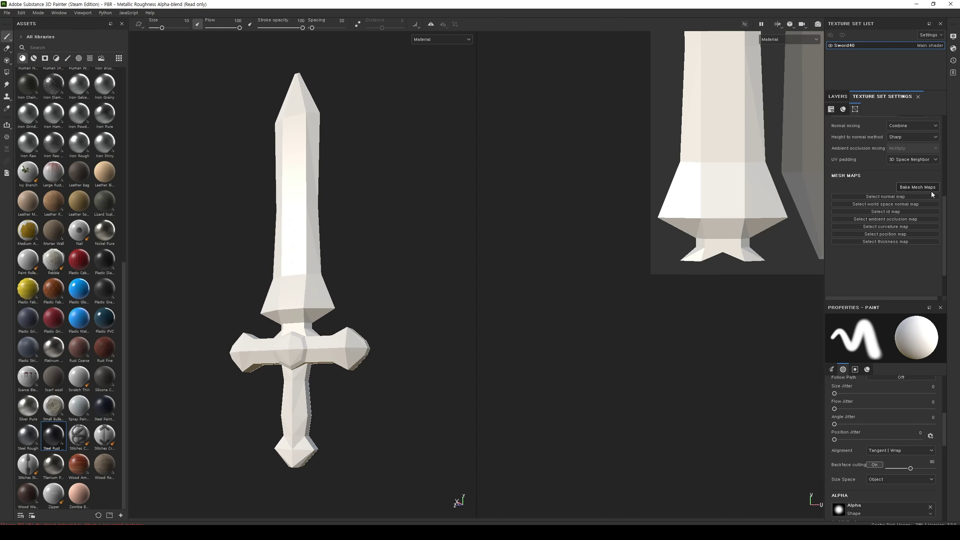
{"action": "left_click", "coordinate": [918, 187]}
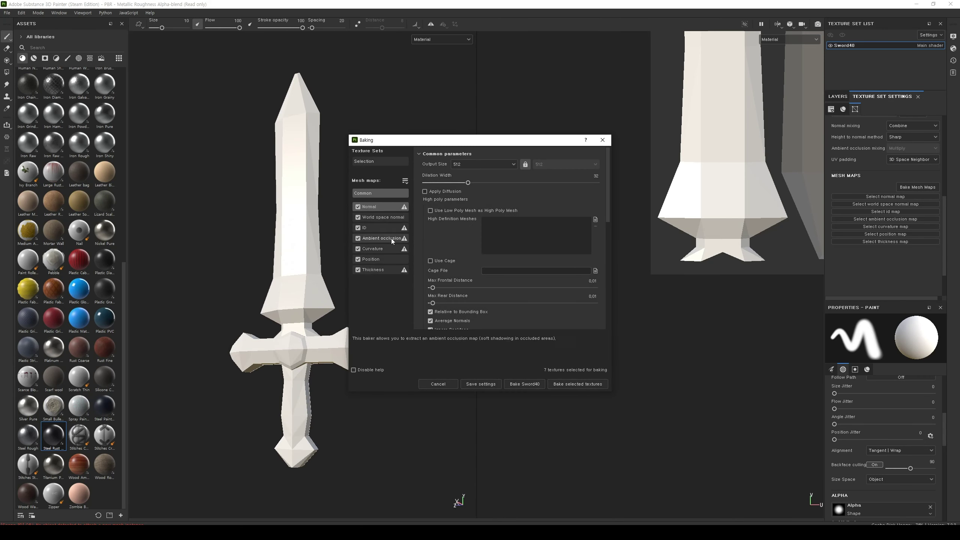
{"action": "left_click", "coordinate": [596, 220]}
{"action": "double_click", "coordinate": [470, 270]}
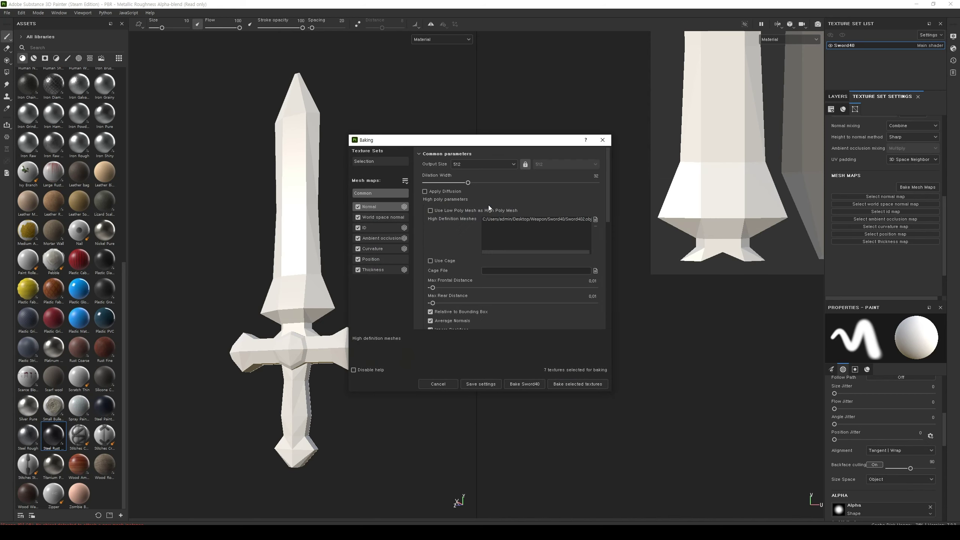
{"action": "left_click", "coordinate": [358, 227]}
{"action": "left_click", "coordinate": [509, 164]}
{"action": "left_click", "coordinate": [470, 211]}
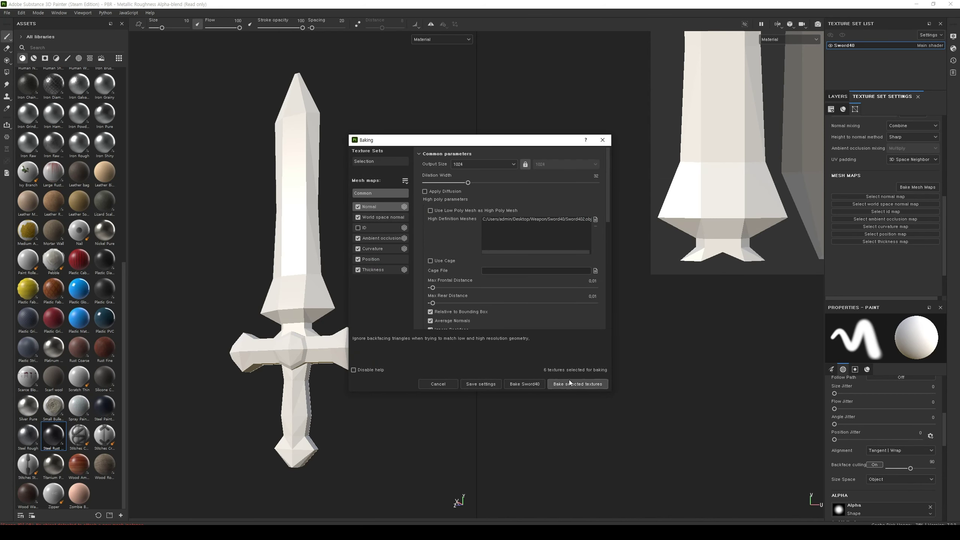
{"action": "left_click", "coordinate": [570, 384]}
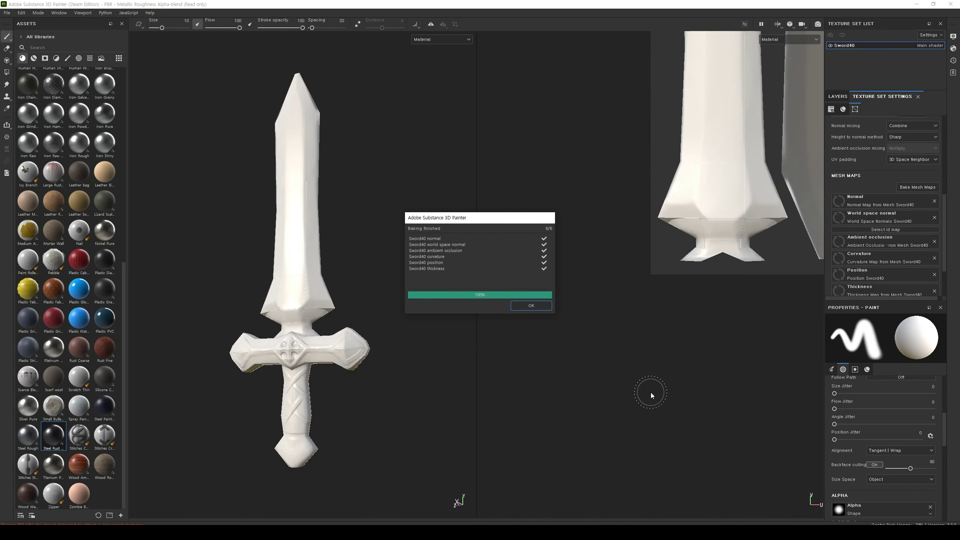
Dismiss the baking-finished message and inspect the baked sword
{"action": "left_click", "coordinate": [531, 305]}
{"action": "mouse_move", "coordinate": [510, 314]}
{"action": "left_mouse_down", "text": "alt"}
{"action": "mouse_move", "coordinate": [437, 321]}
{"action": "mouse_move", "coordinate": [506, 236]}
{"action": "mouse_move", "coordinate": [443, 356]}
{"action": "mouse_move", "coordinate": [573, 394]}
{"action": "mouse_move", "coordinate": [690, 343]}
{"action": "mouse_move", "coordinate": [463, 311]}
{"action": "mouse_move", "coordinate": [432, 238]}
{"action": "mouse_move", "coordinate": [223, 273]}
{"action": "mouse_move", "coordinate": [166, 316]}
{"action": "mouse_move", "coordinate": [404, 321]}
{"action": "mouse_move", "coordinate": [459, 249]}
{"action": "mouse_move", "coordinate": [410, 274]}
{"action": "mouse_move", "coordinate": [368, 324]}
{"action": "mouse_move", "coordinate": [381, 274]}
{"action": "mouse_move", "coordinate": [425, 294]}
{"action": "mouse_move", "coordinate": [448, 336]}
{"action": "mouse_move", "coordinate": [395, 344]}
{"action": "left_mouse_up", "text": "alt"}
{"action": "scroll", "coordinate": [549, 328], "scroll_direction": "down", "scroll_amount": 3}
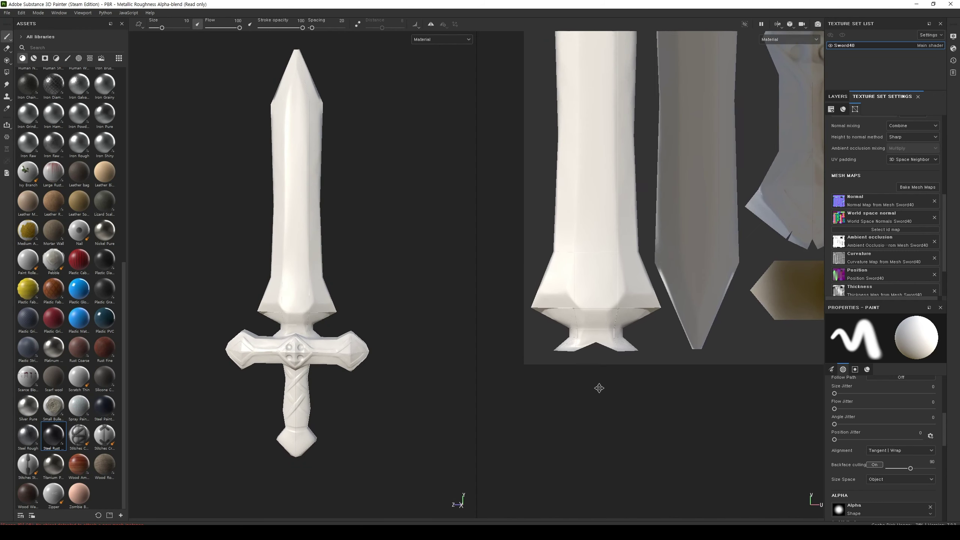
{"action": "scroll", "coordinate": [598, 388], "scroll_direction": "down", "scroll_amount": 3}
{"action": "scroll", "coordinate": [601, 427], "scroll_direction": "down", "scroll_amount": 2}
{"action": "scroll", "coordinate": [605, 427], "scroll_direction": "up", "scroll_amount": 1}
{"action": "scroll", "coordinate": [649, 429], "scroll_direction": "up", "scroll_amount": 1}
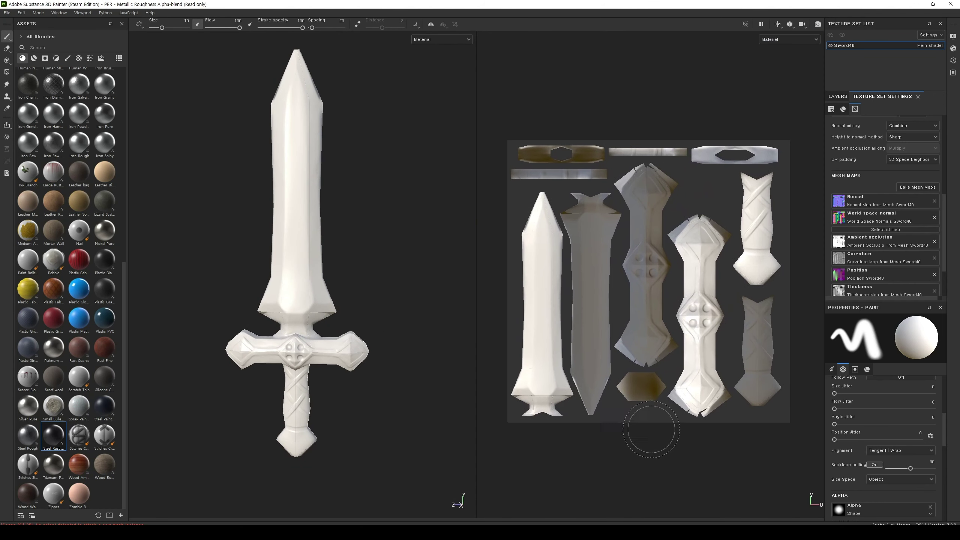
{"action": "scroll", "coordinate": [650, 443], "scroll_direction": "up", "scroll_amount": 1}
{"action": "scroll", "coordinate": [651, 449], "scroll_direction": "up", "scroll_amount": 1}
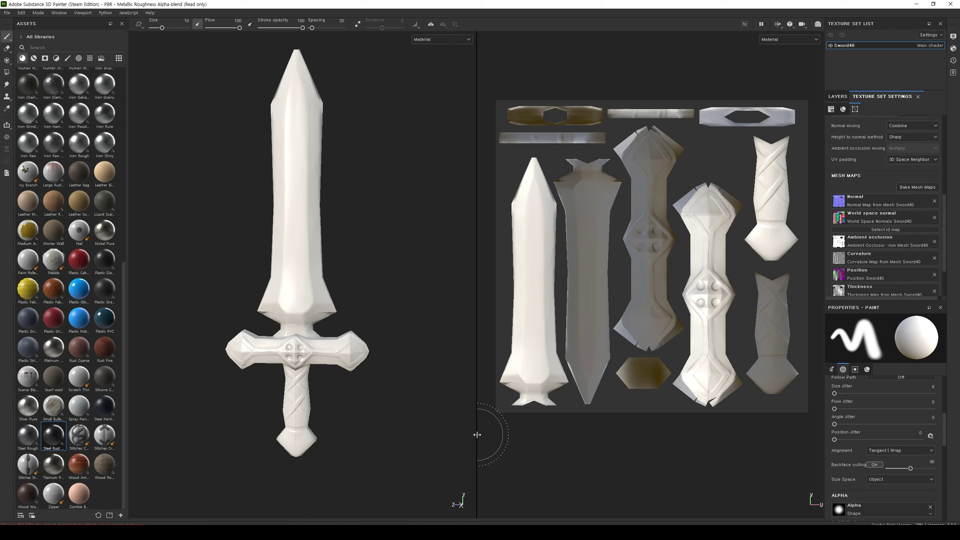
Widen the UV view and polygon-fill a face below the guard collar with gold
{"action": "left_click_drag", "start_coordinate": [477, 435], "coordinate": [387, 434]}
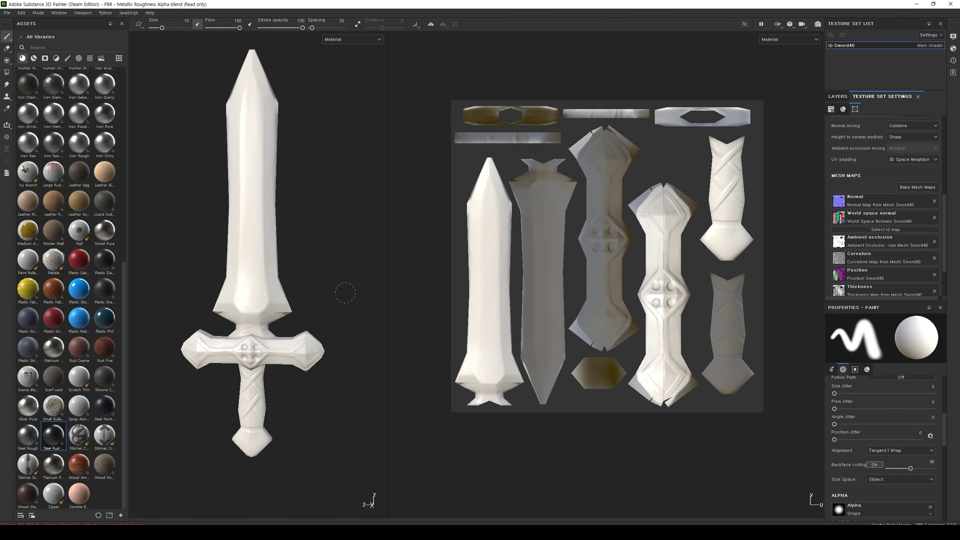
{"action": "left_click_drag", "start_coordinate": [345, 292], "coordinate": [355, 265], "text": "alt"}
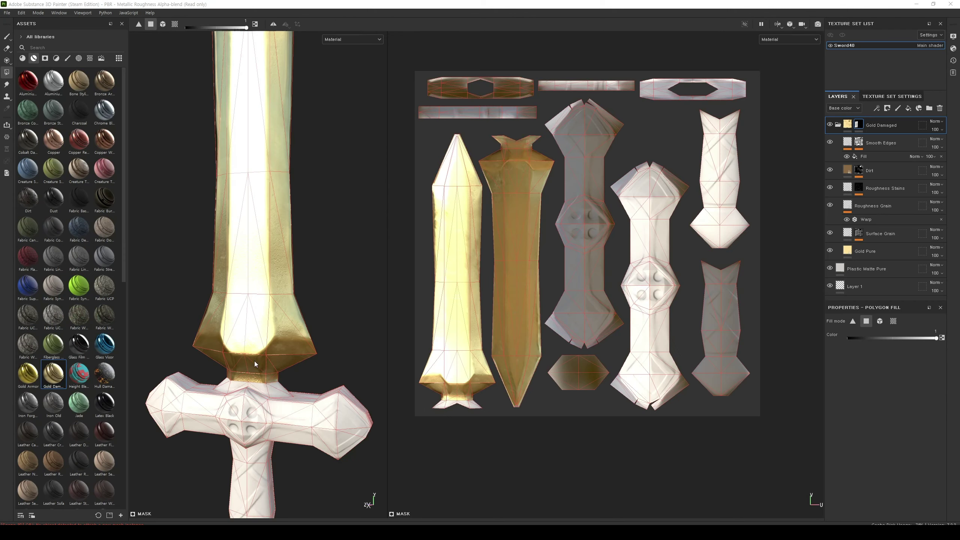
{"action": "left_click", "coordinate": [276, 388]}
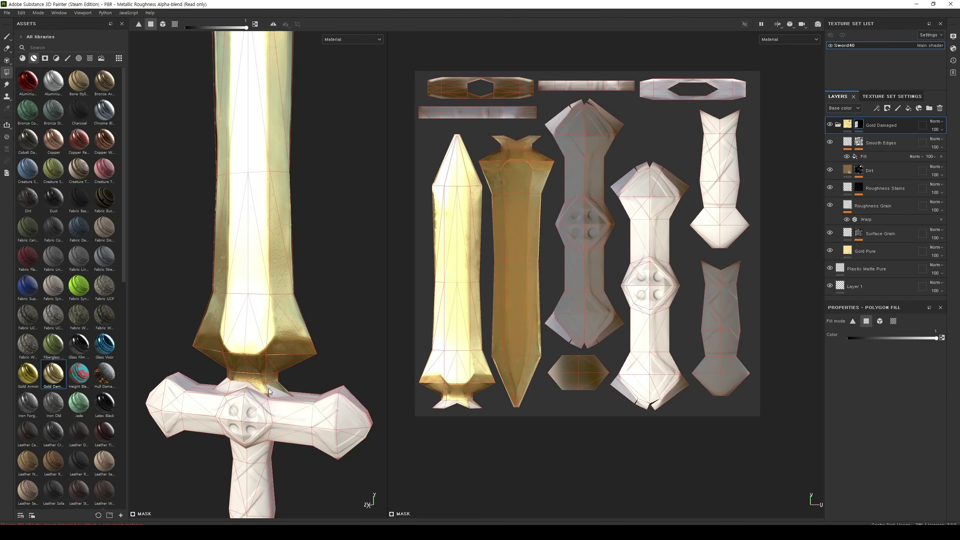
Polygon-fill another crossguard face and all the grip faces in the gold mask
{"action": "left_click", "coordinate": [243, 386]}
{"action": "mouse_move", "coordinate": [397, 371]}
{"action": "left_mouse_down", "text": "alt"}
{"action": "mouse_move", "coordinate": [320, 310]}
{"action": "mouse_move", "coordinate": [318, 375]}
{"action": "left_mouse_up", "text": "alt"}
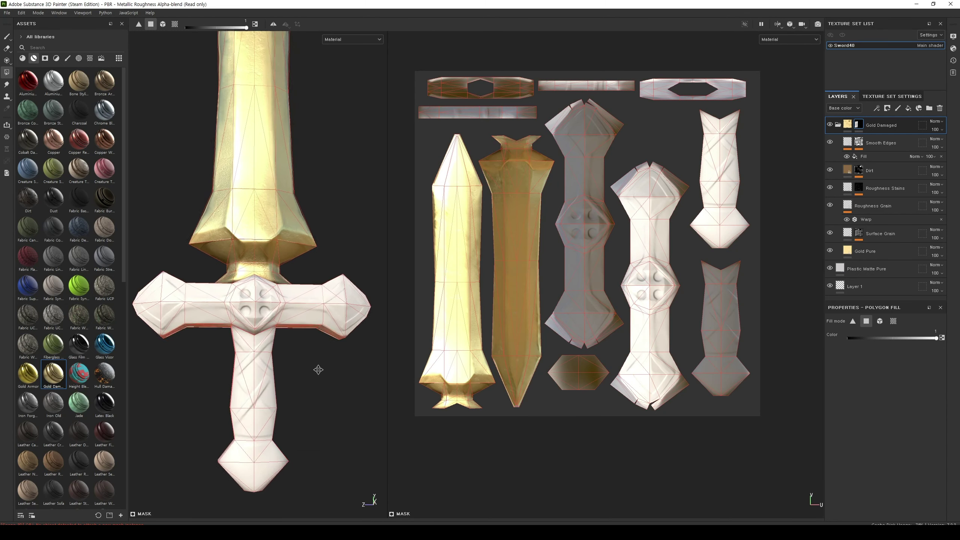
{"action": "left_click_drag", "start_coordinate": [294, 466], "coordinate": [204, 314]}
{"action": "mouse_move", "coordinate": [333, 369]}
{"action": "left_mouse_down", "text": "alt"}
{"action": "mouse_move", "coordinate": [327, 257]}
{"action": "mouse_move", "coordinate": [218, 293]}
{"action": "left_mouse_up", "text": "alt"}
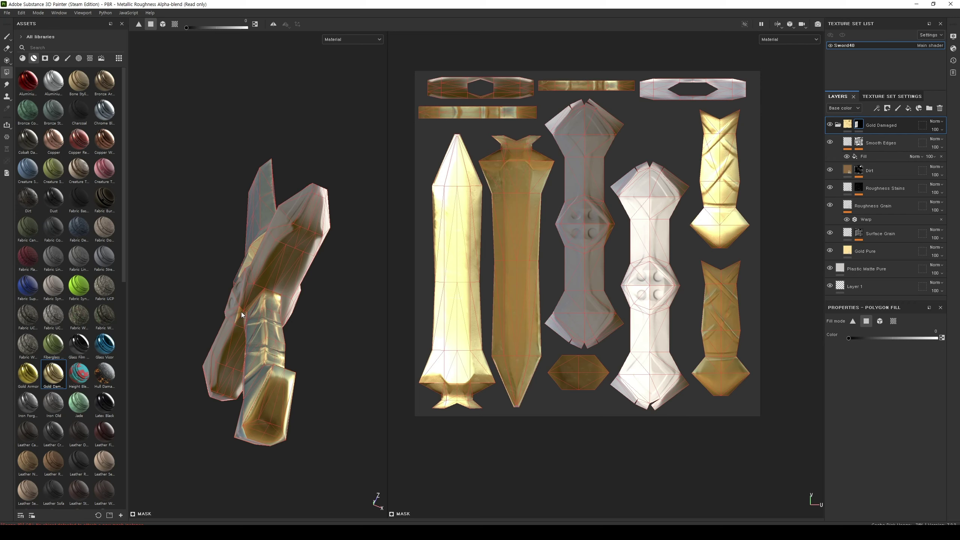
{"action": "left_click_drag", "start_coordinate": [245, 313], "coordinate": [271, 453], "text": "alt"}
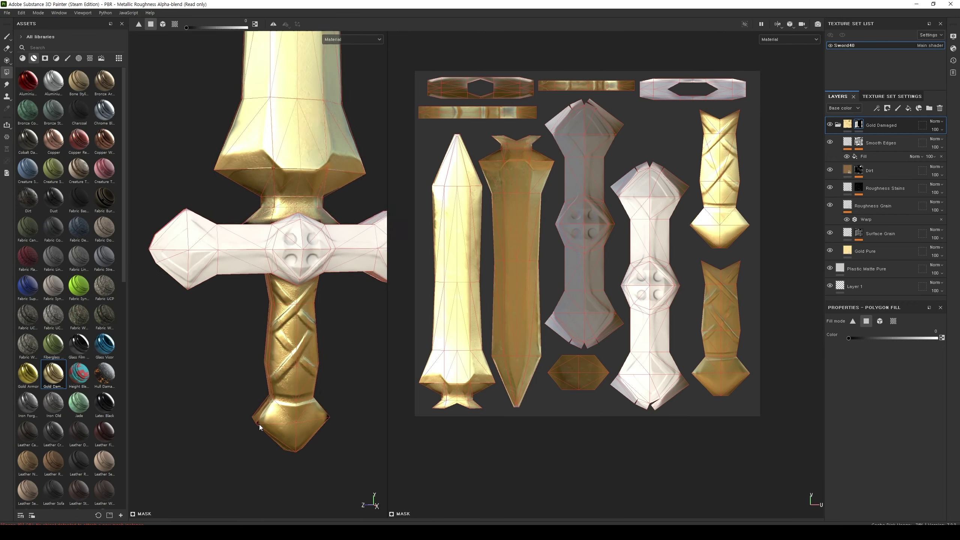
{"action": "left_click_drag", "start_coordinate": [271, 453], "coordinate": [262, 424], "text": "alt"}
Invert the Gold Damaged layer's mask and select the Gold Pure layer
{"action": "right_click", "coordinate": [888, 130]}
{"action": "left_click", "coordinate": [876, 178]}
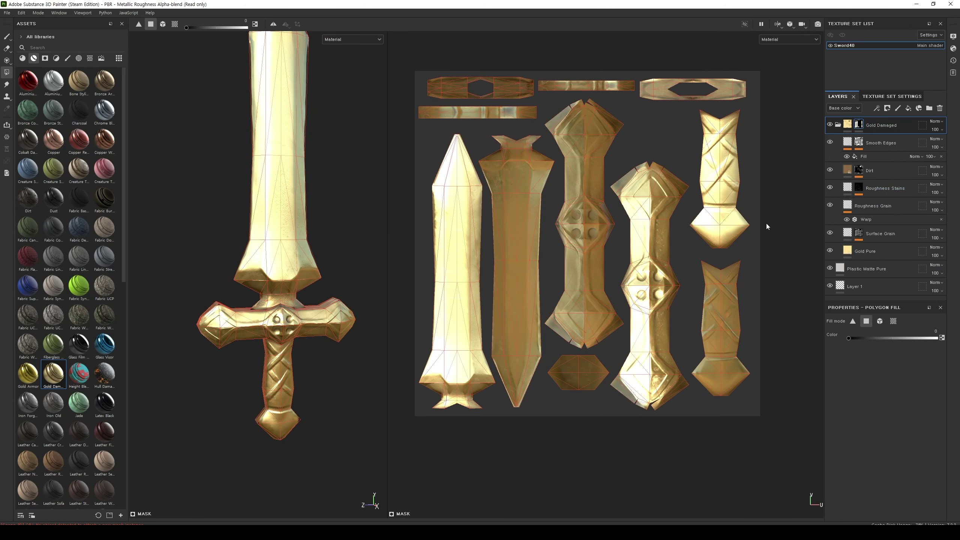
{"action": "key", "text": "ctrl+z"}
{"action": "right_click", "coordinate": [882, 126]}
{"action": "left_click", "coordinate": [888, 196]}
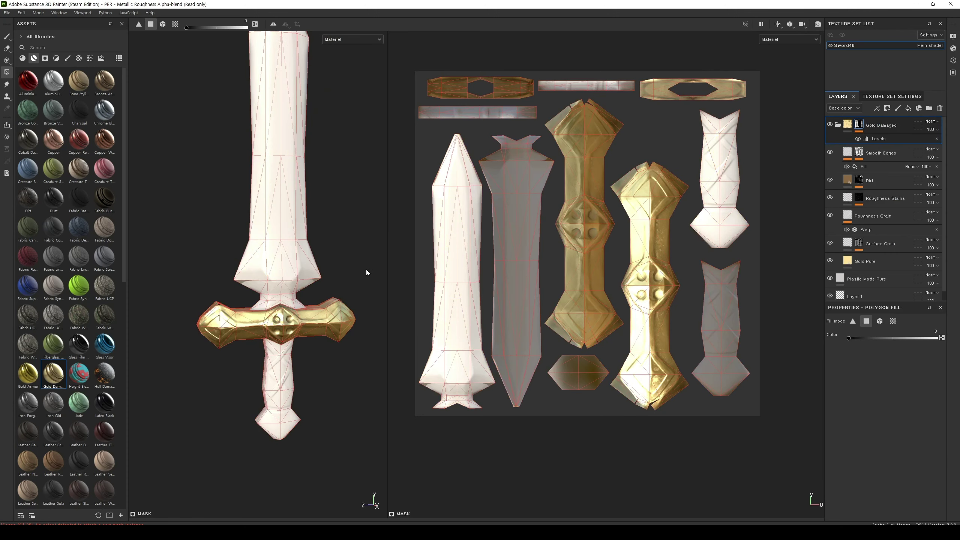
{"action": "mouse_move", "coordinate": [360, 228]}
{"action": "middle_mouse_down", "text": "alt"}
{"action": "mouse_move", "coordinate": [333, 289]}
{"action": "mouse_move", "coordinate": [382, 270]}
{"action": "middle_mouse_up", "text": "alt"}
{"action": "scroll", "coordinate": [333, 290], "scroll_direction": "up", "scroll_amount": 1}
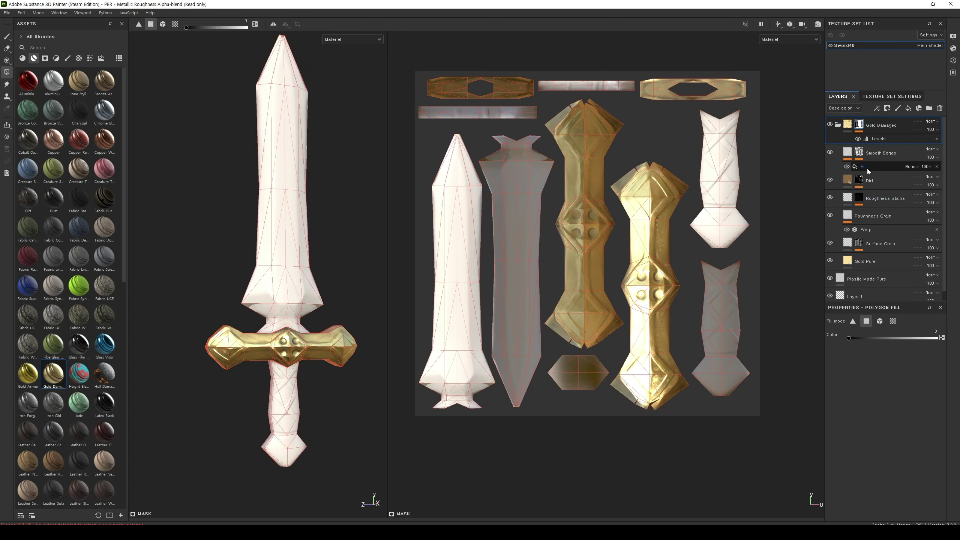
{"action": "left_click", "coordinate": [875, 267]}
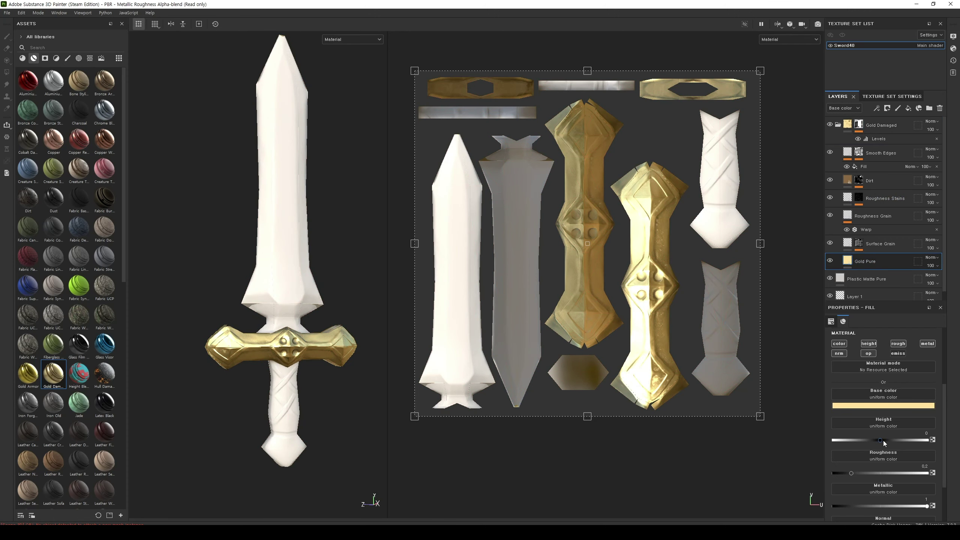
Reduce the Gold Pure layer's metallic value, keeping its original height
{"action": "left_click_drag", "start_coordinate": [881, 440], "coordinate": [859, 443]}
{"action": "key", "text": "ctrl+z"}
{"action": "scroll", "coordinate": [879, 428], "scroll_direction": "down", "scroll_amount": 3}
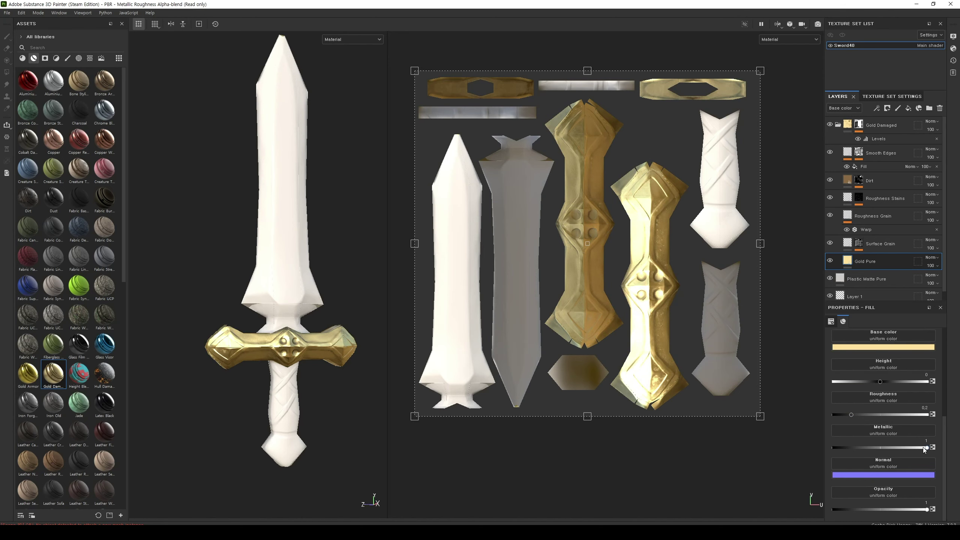
{"action": "left_click_drag", "start_coordinate": [923, 448], "coordinate": [858, 420]}
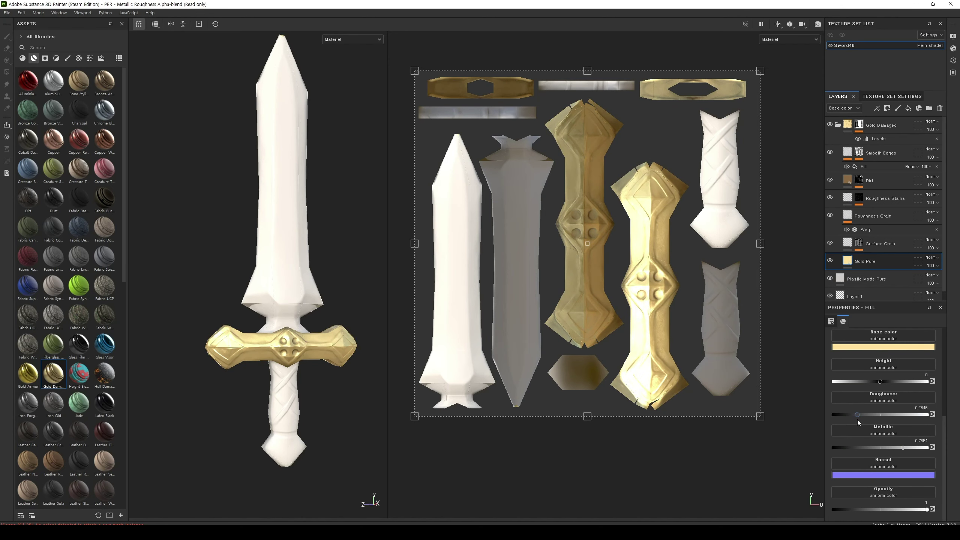
{"action": "scroll", "coordinate": [877, 484], "scroll_direction": "up", "scroll_amount": 7}
Give Gold Pure a darker, warmer gold base colour and collapse the Gold Damaged group
{"action": "left_click", "coordinate": [885, 481]}
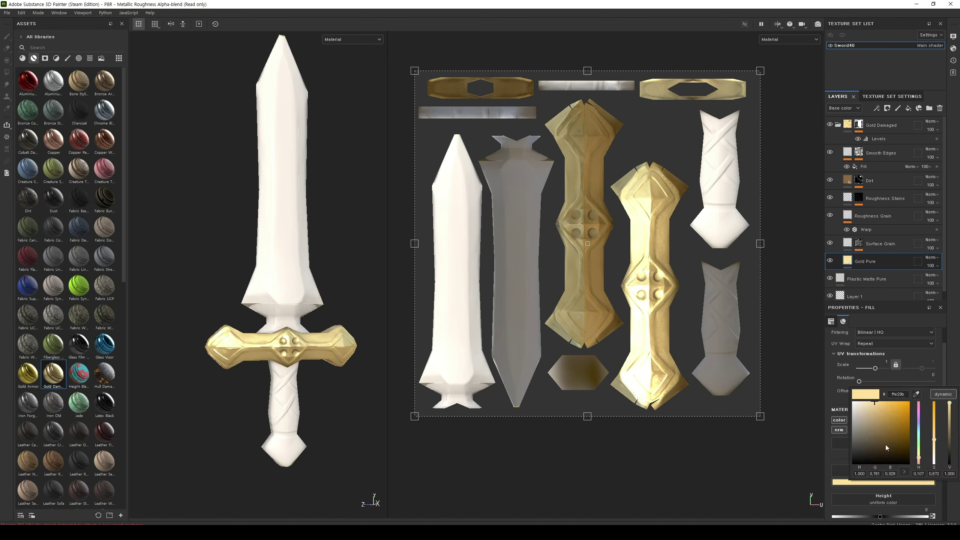
{"action": "left_click", "coordinate": [884, 408]}
{"action": "left_click", "coordinate": [879, 411]}
{"action": "left_click", "coordinate": [919, 458]}
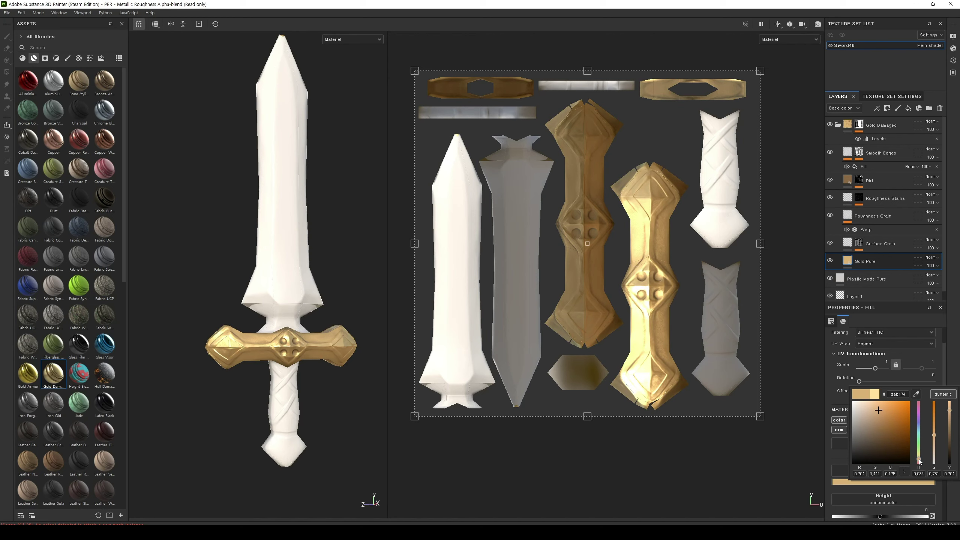
{"action": "left_click", "coordinate": [803, 462]}
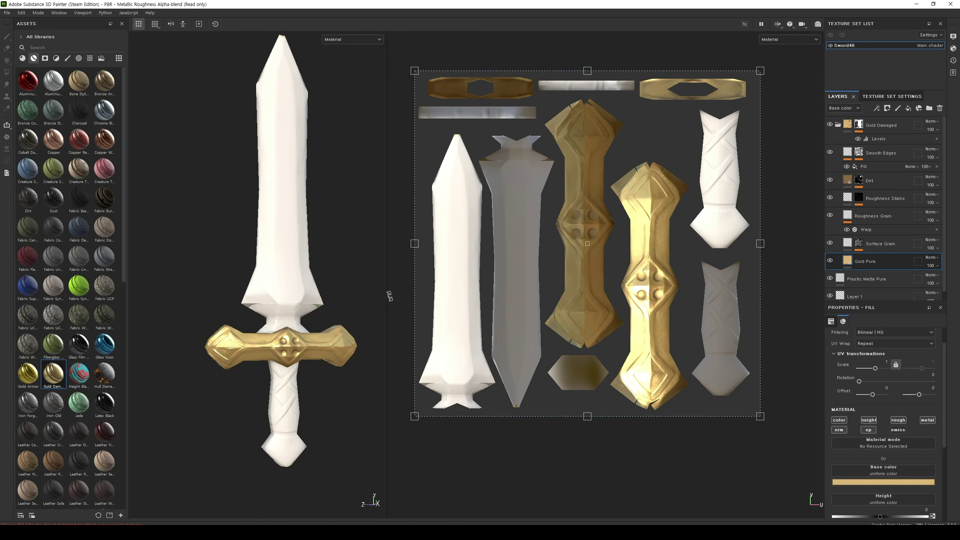
{"action": "scroll", "coordinate": [95, 269], "scroll_direction": "down", "scroll_amount": 5}
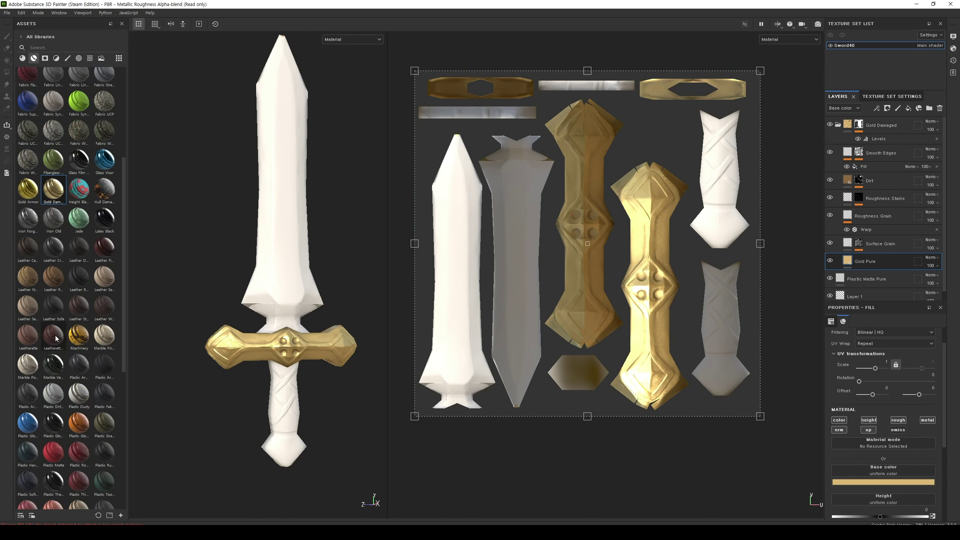
{"action": "left_click", "coordinate": [838, 124]}
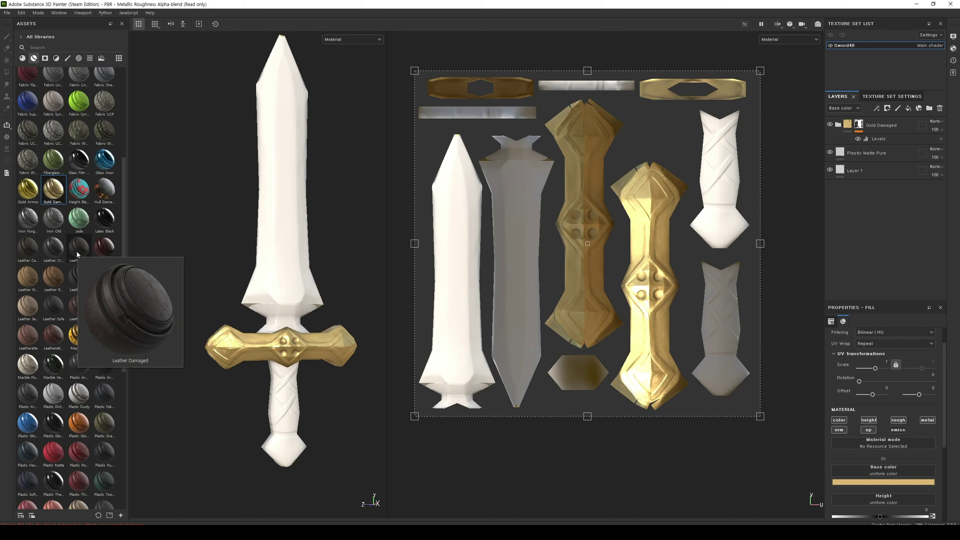
Add a Plastic Matte Pure layer with a dark grey base colour and a black mask
{"action": "left_click", "coordinate": [22, 58]}
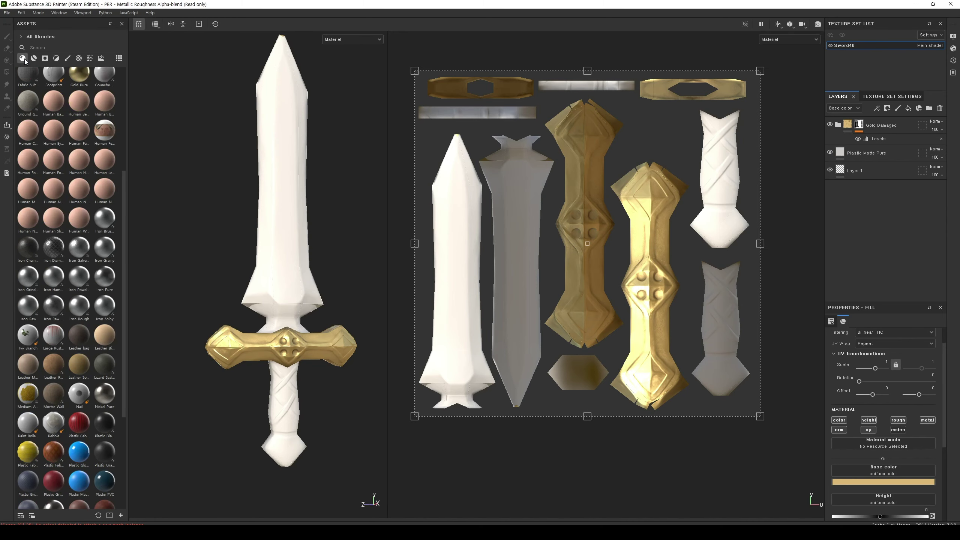
{"action": "scroll", "coordinate": [109, 288], "scroll_direction": "down", "scroll_amount": 10}
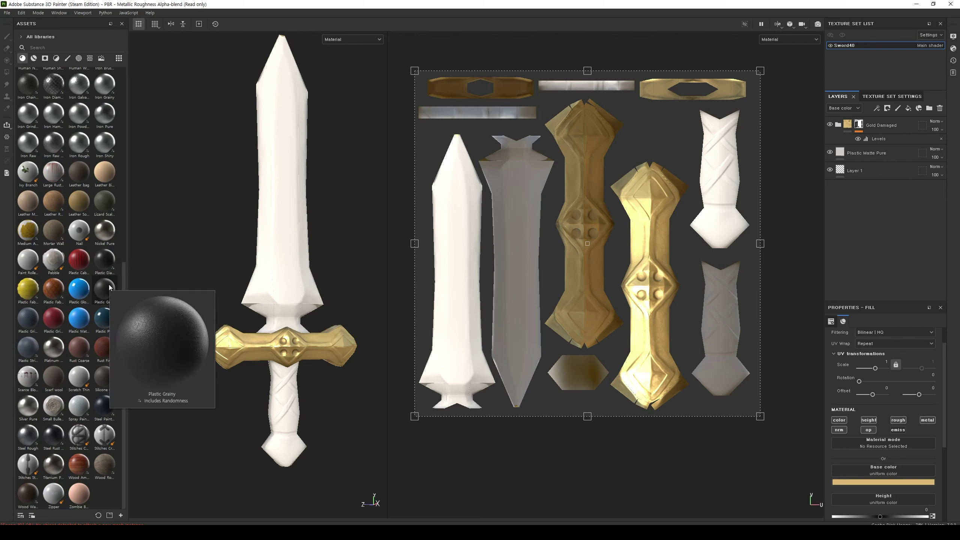
{"action": "mouse_move", "coordinate": [78, 318]}
{"action": "left_mouse_down"}
{"action": "mouse_move", "coordinate": [785, 257]}
{"action": "mouse_move", "coordinate": [884, 151]}
{"action": "left_mouse_up"}
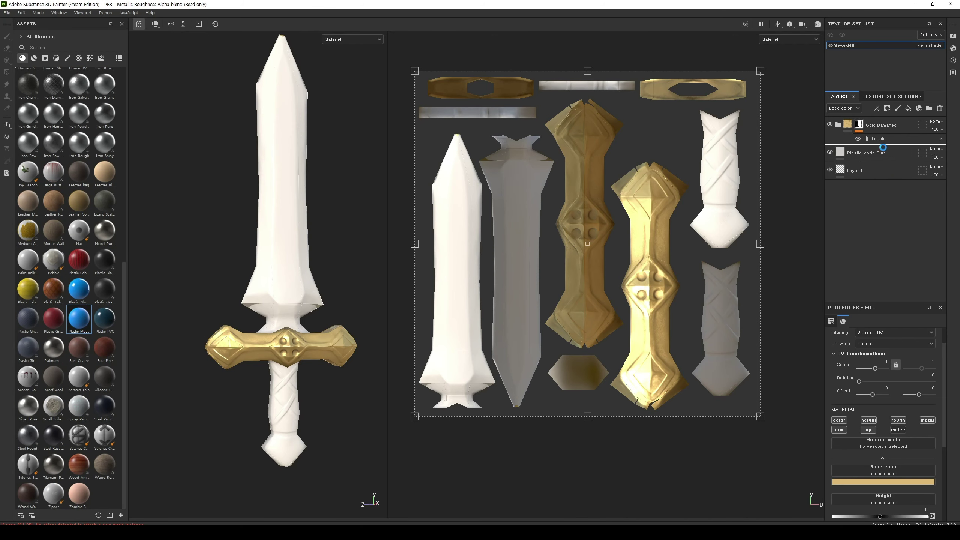
{"action": "scroll", "coordinate": [368, 268], "scroll_direction": "down", "scroll_amount": 2}
{"action": "left_click", "coordinate": [883, 482]}
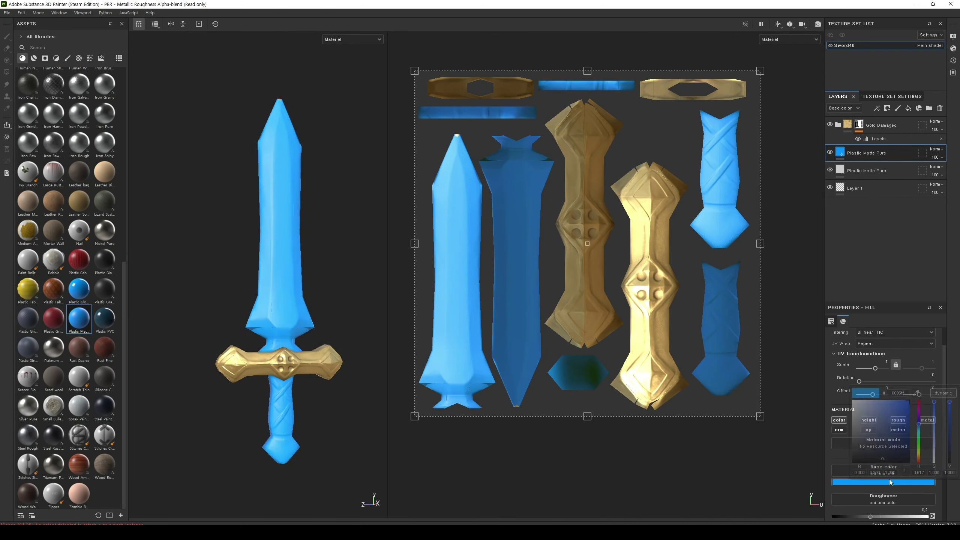
{"action": "left_click_drag", "start_coordinate": [884, 424], "coordinate": [835, 456]}
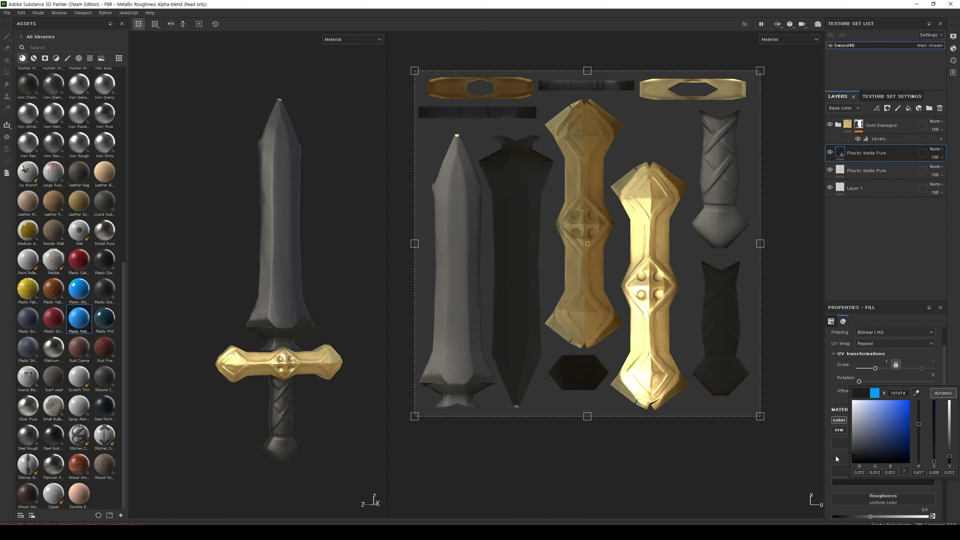
{"action": "right_click", "coordinate": [907, 156]}
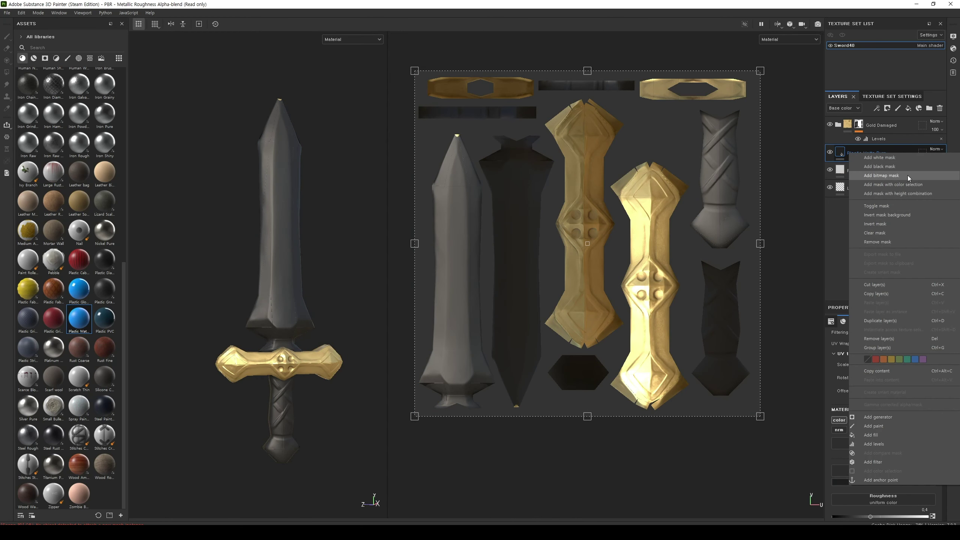
{"action": "left_click", "coordinate": [908, 166]}
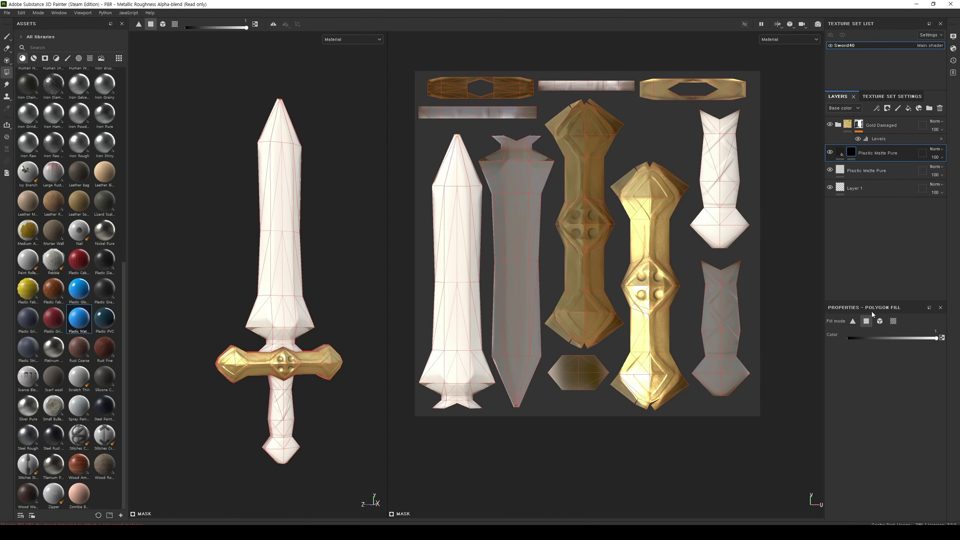
Polygon-fill the grip and pommel to reveal the dark plastic, then zoom onto the crossguard UV islands
{"action": "left_click", "coordinate": [281, 438]}
{"action": "mouse_move", "coordinate": [266, 434]}
{"action": "left_mouse_down", "text": "alt"}
{"action": "mouse_move", "coordinate": [357, 388]}
{"action": "mouse_move", "coordinate": [365, 358]}
{"action": "mouse_move", "coordinate": [232, 411]}
{"action": "mouse_move", "coordinate": [208, 438]}
{"action": "mouse_move", "coordinate": [218, 444]}
{"action": "mouse_move", "coordinate": [227, 429]}
{"action": "mouse_move", "coordinate": [217, 430]}
{"action": "left_mouse_up", "text": "alt"}
{"action": "scroll", "coordinate": [341, 404], "scroll_direction": "up", "scroll_amount": 1}
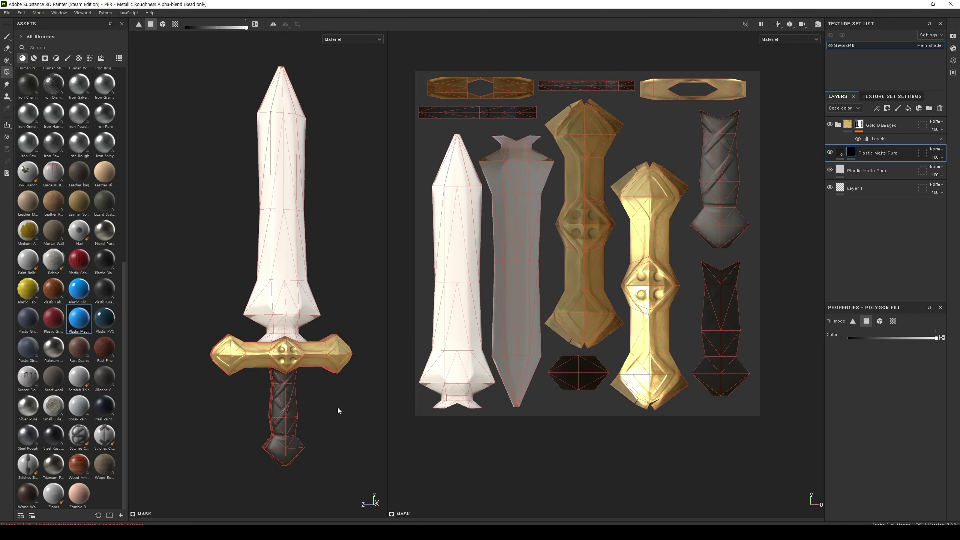
{"action": "middle_click_drag", "start_coordinate": [344, 404], "coordinate": [347, 416]}
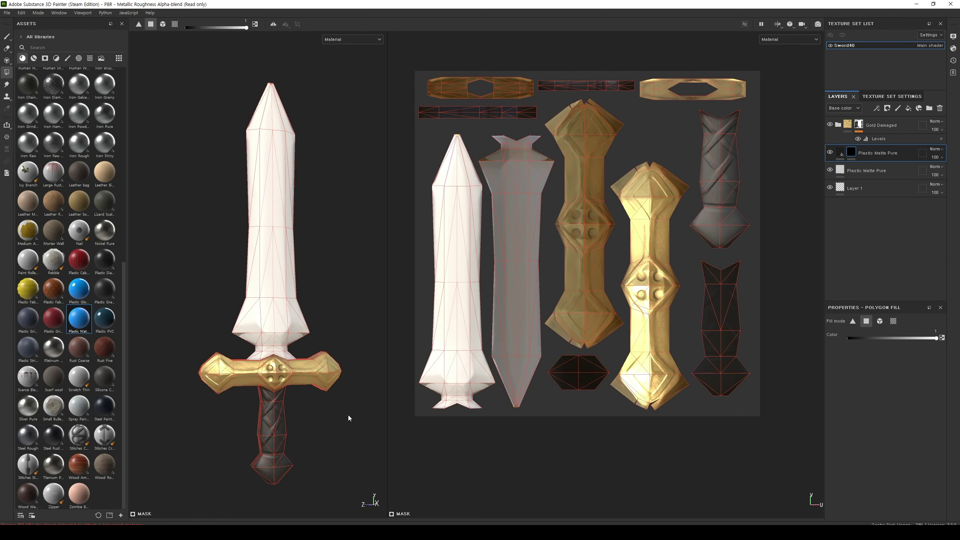
{"action": "middle_click_drag", "start_coordinate": [348, 415], "coordinate": [357, 399]}
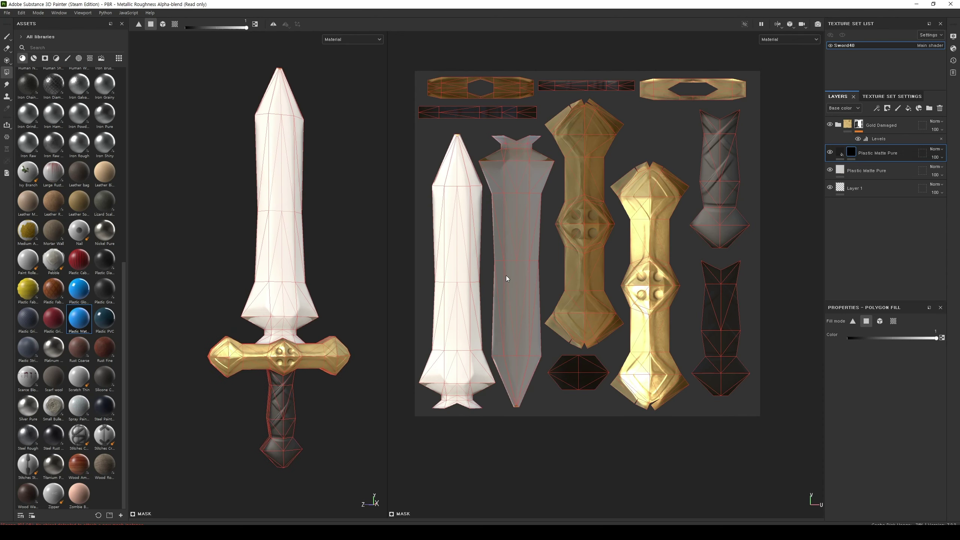
{"action": "mouse_move", "coordinate": [680, 273]}
{"action": "middle_mouse_down"}
{"action": "mouse_move", "coordinate": [616, 304]}
{"action": "mouse_move", "coordinate": [647, 283]}
{"action": "mouse_move", "coordinate": [707, 280]}
{"action": "mouse_move", "coordinate": [739, 305]}
{"action": "middle_mouse_up"}
{"action": "scroll", "coordinate": [616, 303], "scroll_direction": "up", "scroll_amount": 3}
{"action": "scroll", "coordinate": [646, 284], "scroll_direction": "up", "scroll_amount": 2}
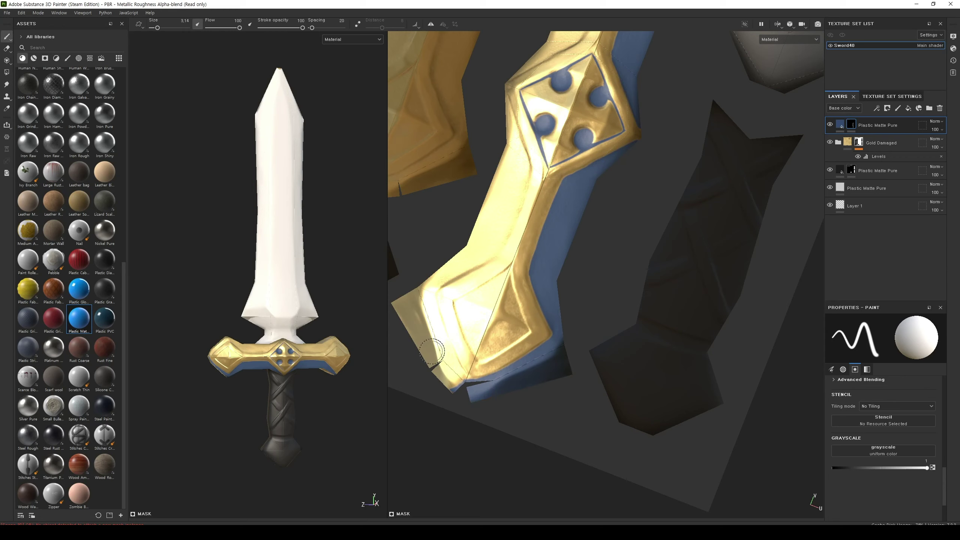
Paint blue trim in the UV view along the guard strip's left side and beside the gold diamond
{"action": "mouse_move", "coordinate": [438, 357]}
{"action": "left_mouse_down"}
{"action": "mouse_move", "coordinate": [402, 315]}
{"action": "mouse_move", "coordinate": [427, 303]}
{"action": "mouse_move", "coordinate": [422, 360]}
{"action": "left_mouse_up"}
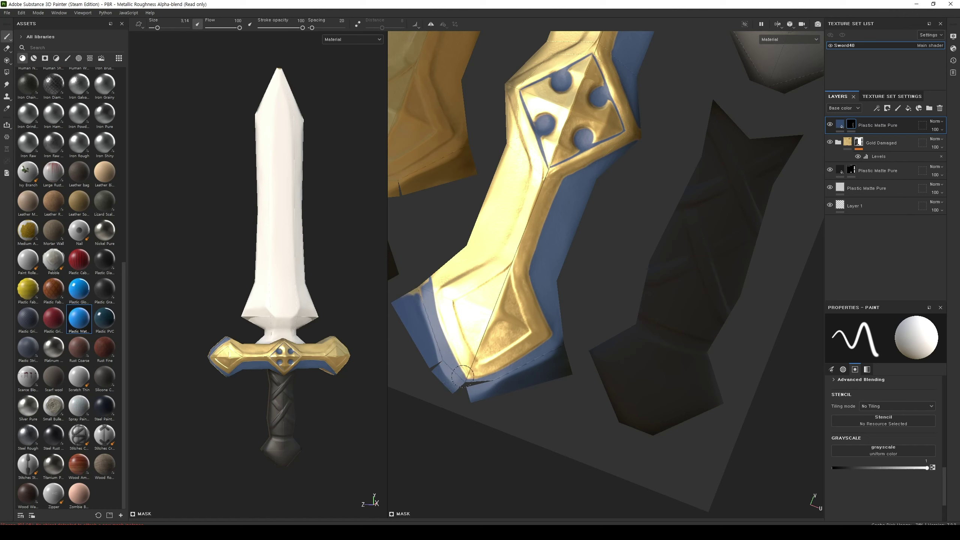
{"action": "mouse_move", "coordinate": [474, 378]}
{"action": "left_mouse_down"}
{"action": "mouse_move", "coordinate": [439, 268]}
{"action": "mouse_move", "coordinate": [423, 284]}
{"action": "mouse_move", "coordinate": [463, 261]}
{"action": "left_mouse_up"}
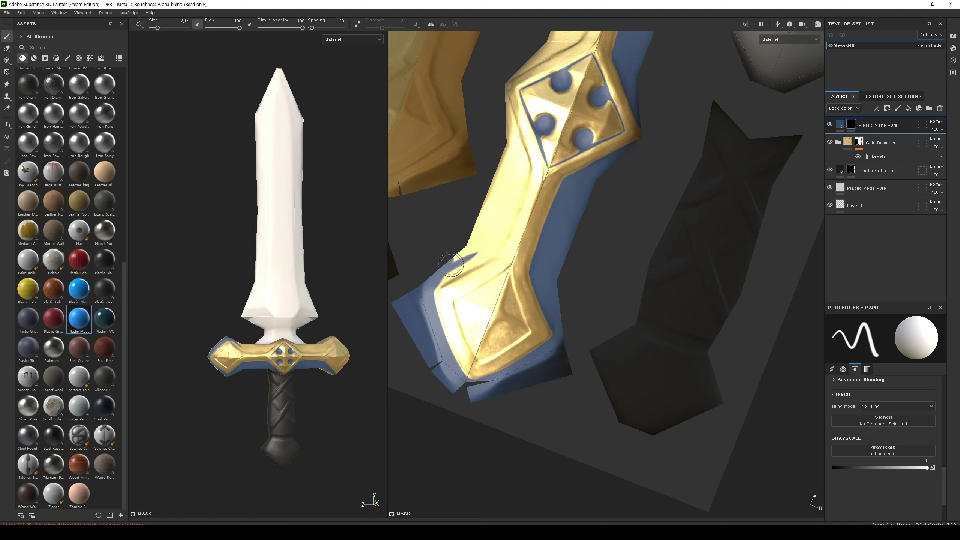
{"action": "left_click_drag", "start_coordinate": [434, 290], "coordinate": [492, 212]}
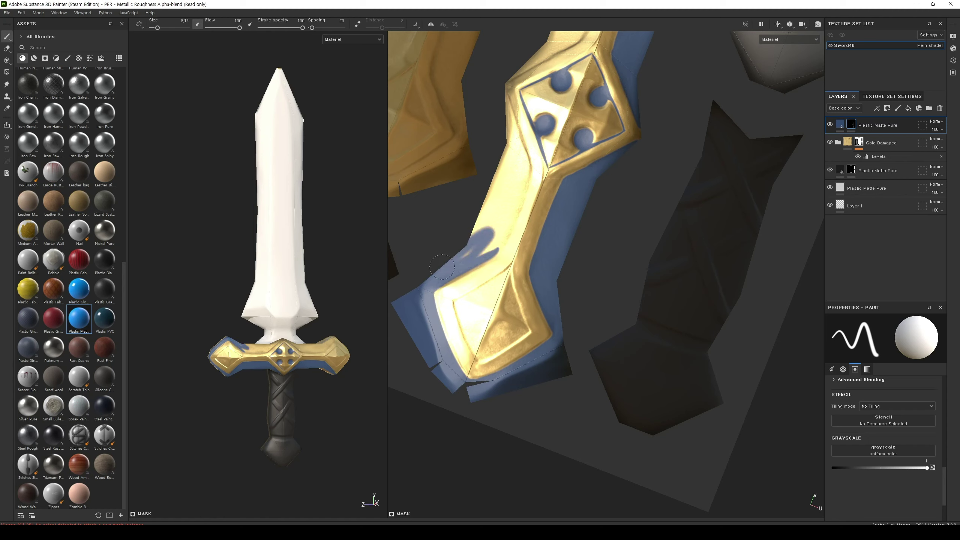
{"action": "middle_click_drag", "start_coordinate": [590, 212], "coordinate": [579, 290], "text": "alt"}
{"action": "left_click_drag", "start_coordinate": [522, 278], "coordinate": [516, 238]}
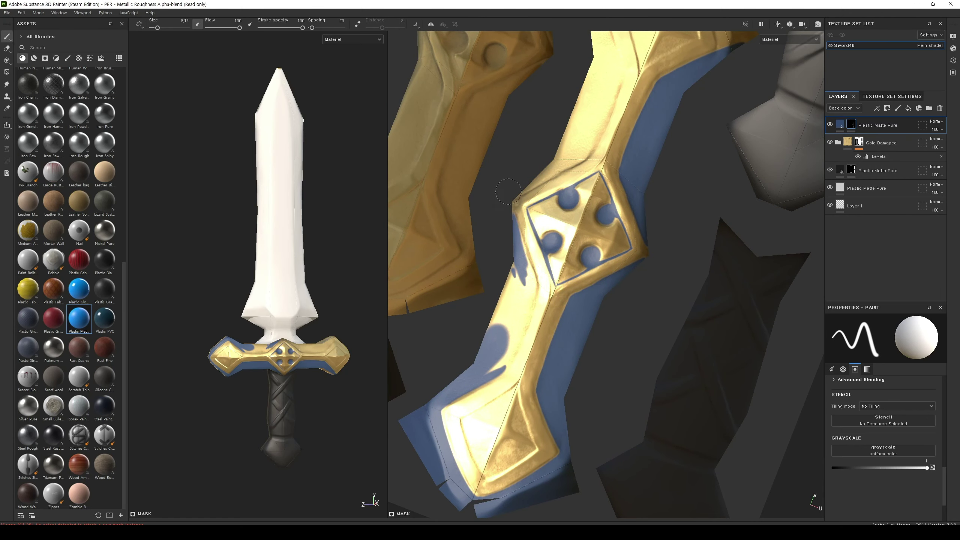
{"action": "mouse_move", "coordinate": [525, 285]}
{"action": "left_mouse_down"}
{"action": "mouse_move", "coordinate": [515, 240]}
{"action": "mouse_move", "coordinate": [521, 260]}
{"action": "mouse_move", "coordinate": [491, 368]}
{"action": "mouse_move", "coordinate": [534, 288]}
{"action": "mouse_move", "coordinate": [513, 343]}
{"action": "left_mouse_up"}
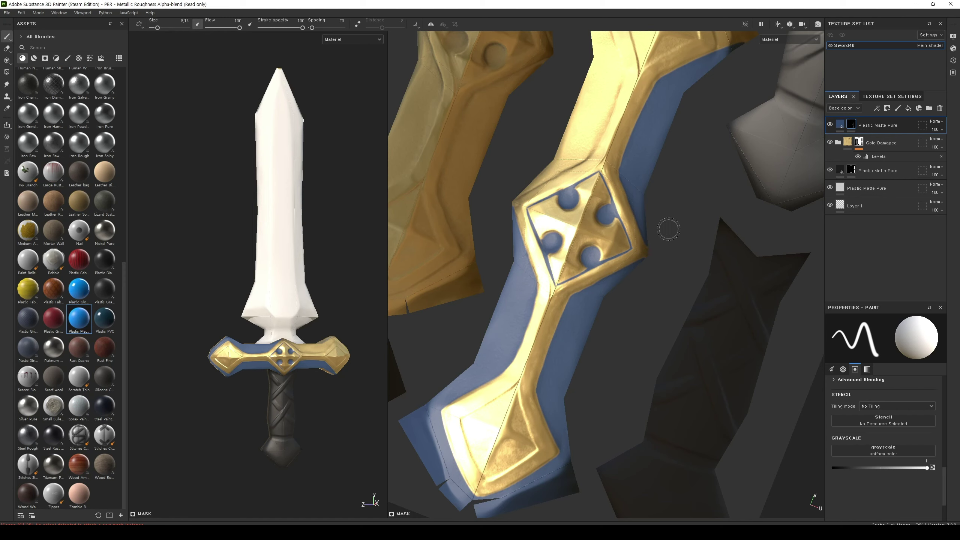
Paint blue along the upper guard strip's right, lower and left edges
{"action": "middle_click_drag", "start_coordinate": [669, 227], "coordinate": [632, 317]}
{"action": "left_click_drag", "start_coordinate": [645, 135], "coordinate": [647, 213]}
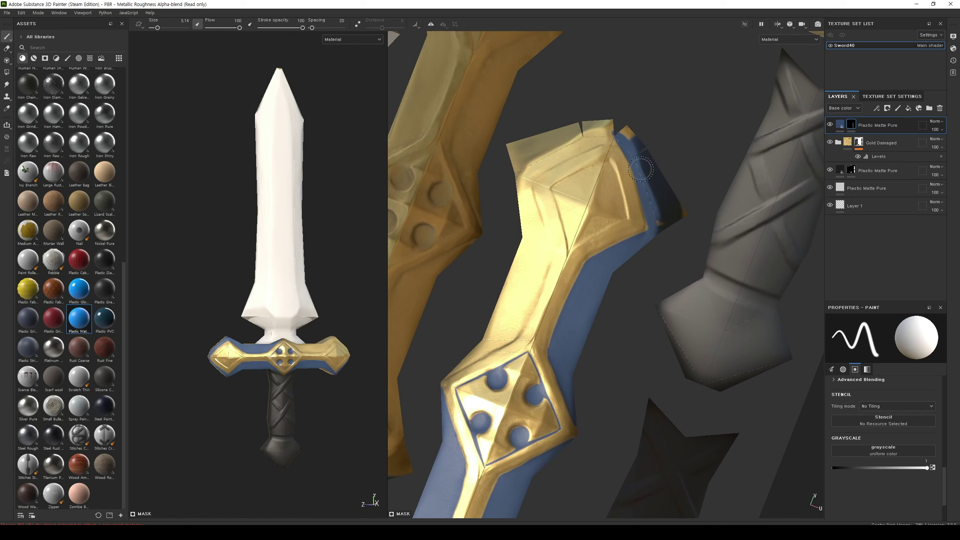
{"action": "mouse_move", "coordinate": [641, 169]}
{"action": "left_mouse_down"}
{"action": "mouse_move", "coordinate": [657, 209]}
{"action": "mouse_move", "coordinate": [635, 137]}
{"action": "mouse_move", "coordinate": [531, 175]}
{"action": "mouse_move", "coordinate": [516, 159]}
{"action": "left_mouse_up"}
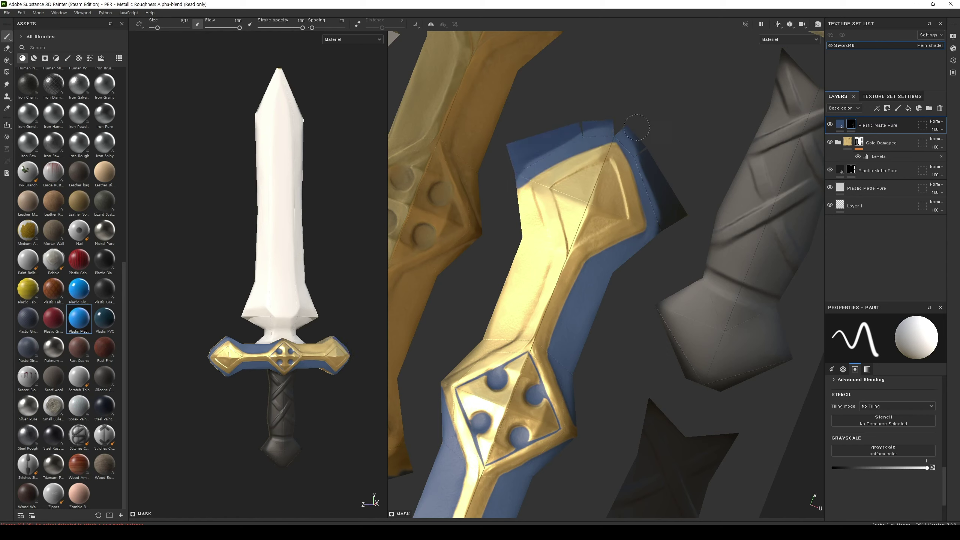
{"action": "left_click_drag", "start_coordinate": [512, 190], "coordinate": [527, 237]}
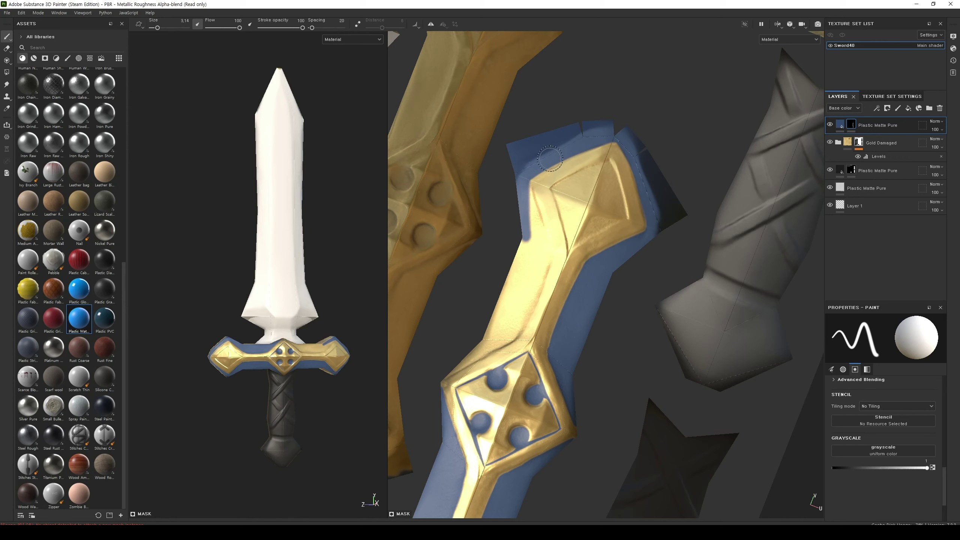
{"action": "mouse_move", "coordinate": [525, 179]}
{"action": "left_mouse_down"}
{"action": "mouse_move", "coordinate": [499, 331]}
{"action": "mouse_move", "coordinate": [438, 381]}
{"action": "left_mouse_up"}
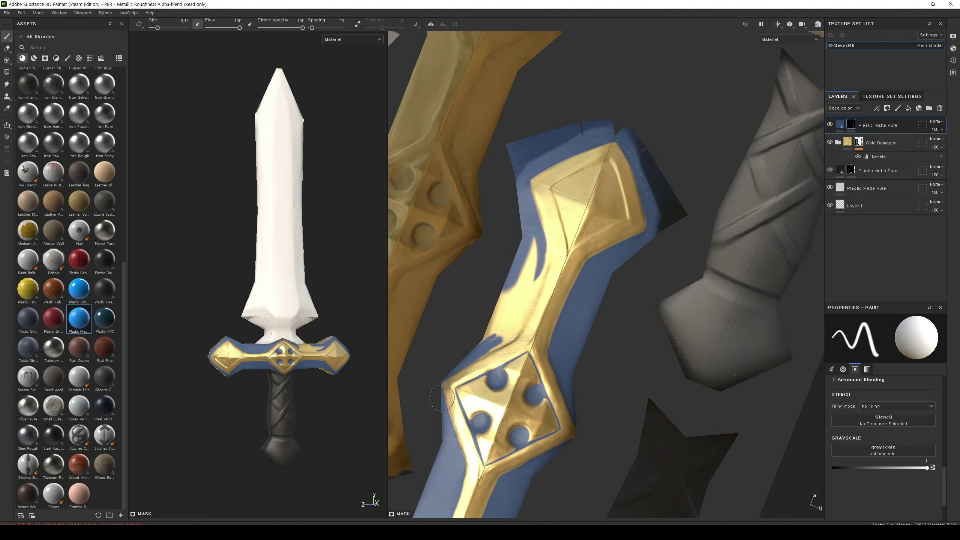
{"action": "mouse_move", "coordinate": [482, 343]}
{"action": "left_mouse_down"}
{"action": "mouse_move", "coordinate": [519, 325]}
{"action": "mouse_move", "coordinate": [509, 305]}
{"action": "mouse_move", "coordinate": [531, 295]}
{"action": "mouse_move", "coordinate": [514, 286]}
{"action": "left_mouse_up"}
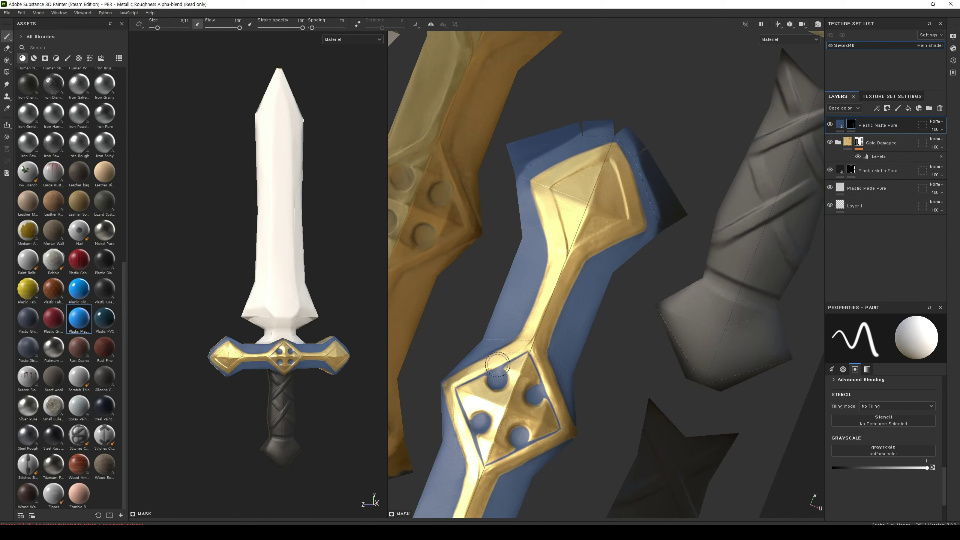
Add a Steel Rough layer covering the whole sword
{"action": "left_click_drag", "start_coordinate": [334, 396], "coordinate": [321, 402], "text": "alt"}
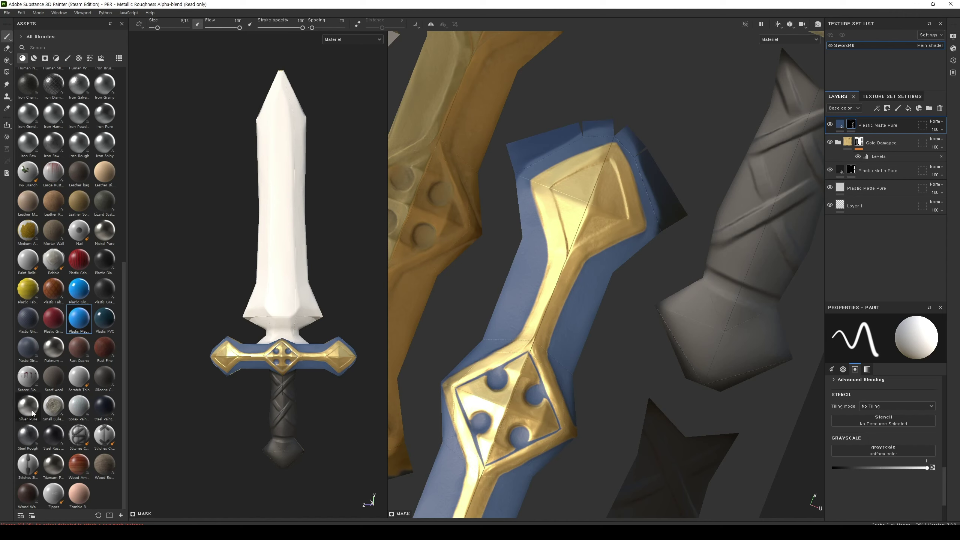
{"action": "mouse_move", "coordinate": [27, 438]}
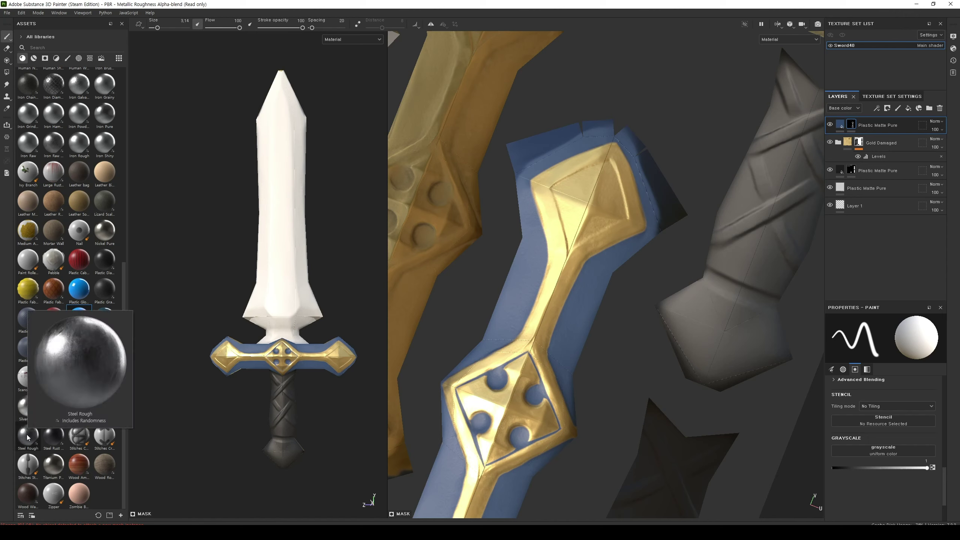
{"action": "left_click_drag", "start_coordinate": [28, 439], "coordinate": [874, 118]}
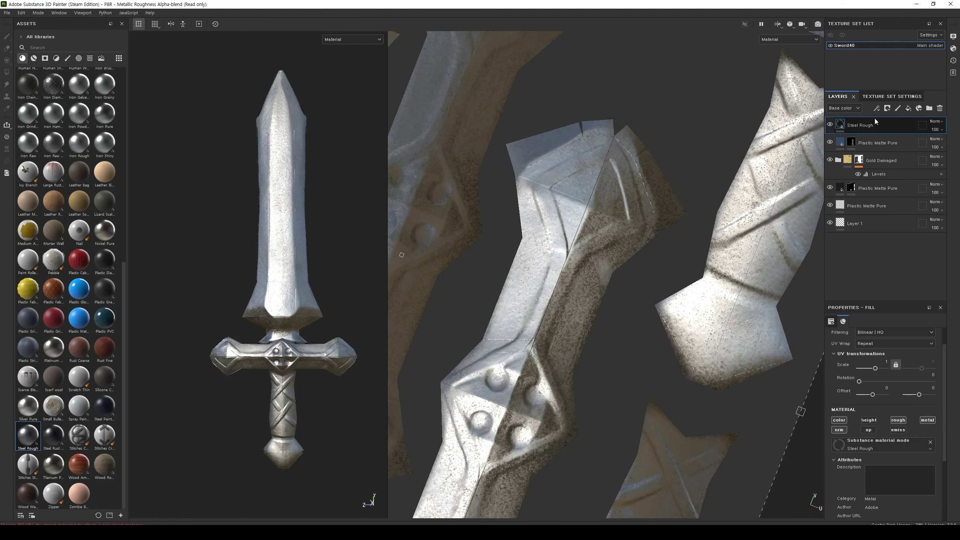
{"action": "right_click", "coordinate": [876, 144]}
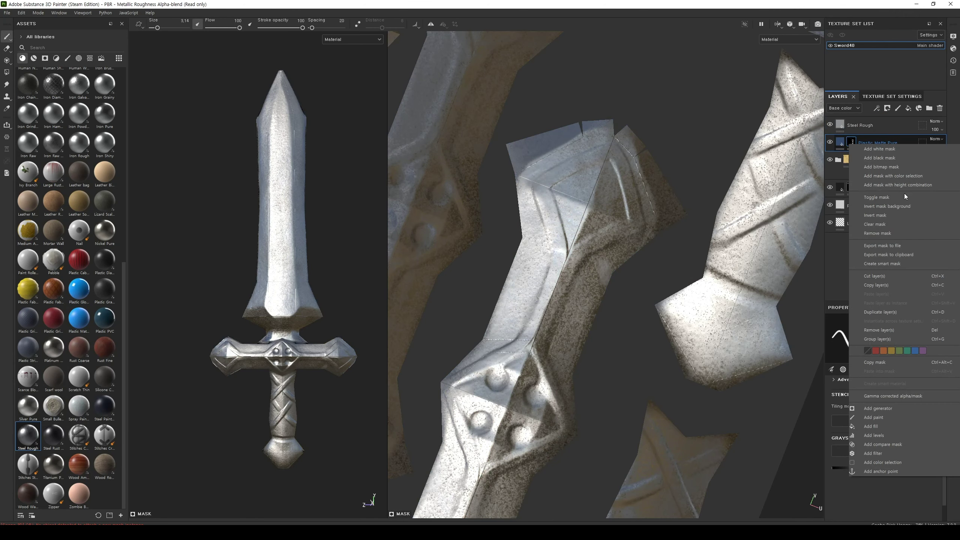
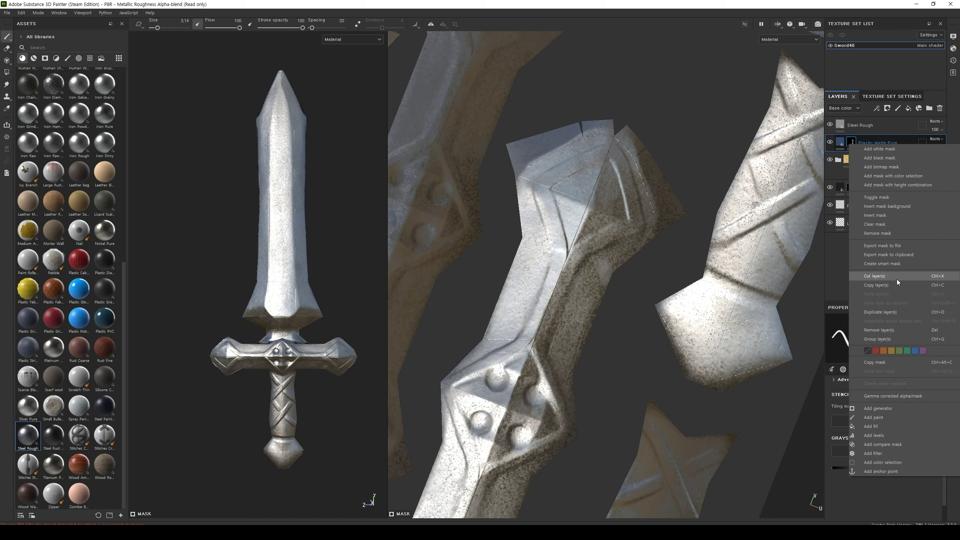
Copy the Plastic Matte Pure mask into the Steel Rough layer, then hide Plastic Matte Pure
{"action": "left_click", "coordinate": [885, 366]}
{"action": "left_click", "coordinate": [877, 128]}
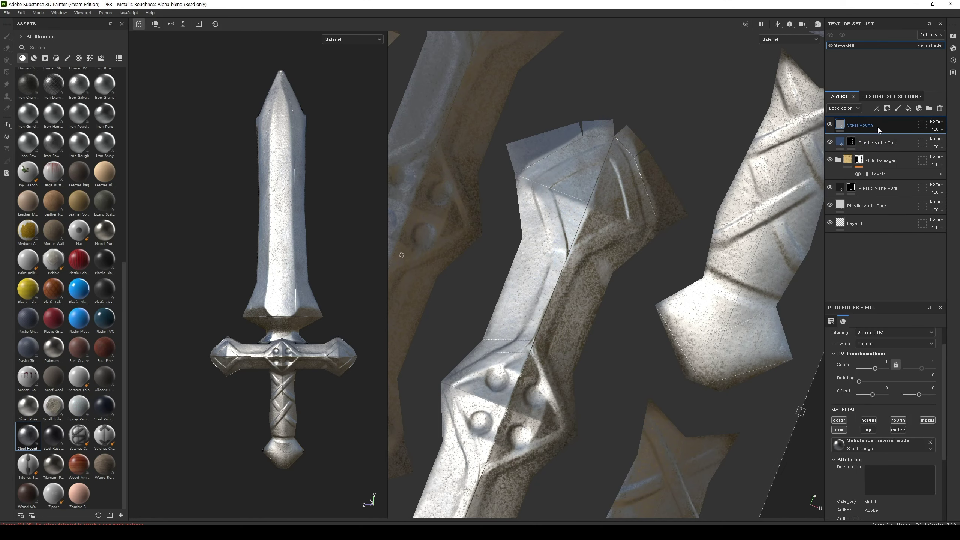
{"action": "right_click", "coordinate": [877, 127]}
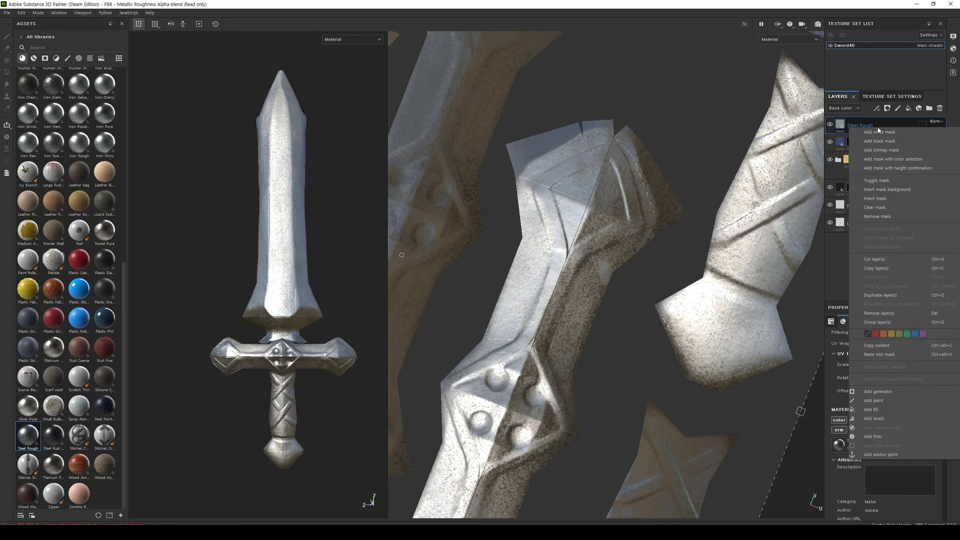
{"action": "left_click", "coordinate": [890, 353]}
{"action": "left_click", "coordinate": [830, 142]}
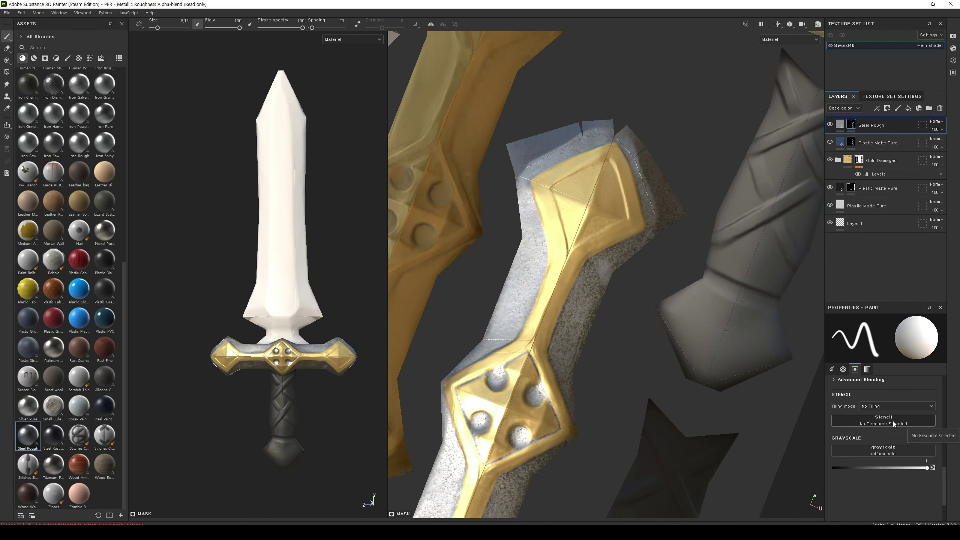
Delete the Steel Rough layer so the blue crossguard shows under the gold trim
{"action": "left_click", "coordinate": [843, 370]}
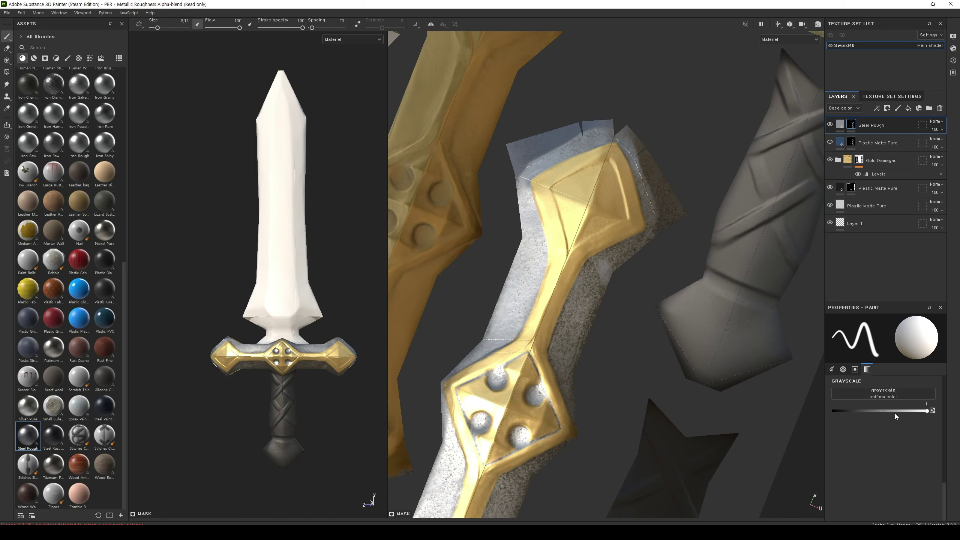
{"action": "left_click", "coordinate": [831, 370]}
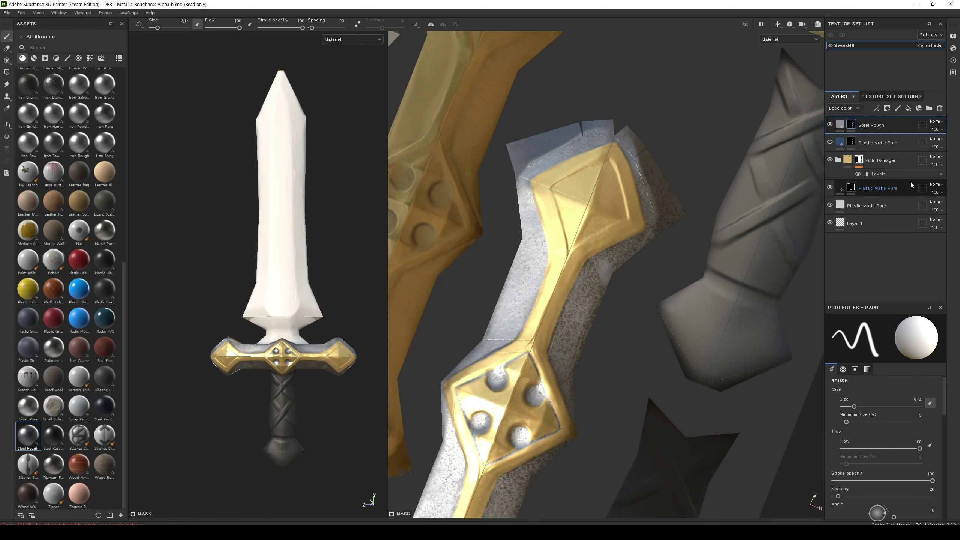
{"action": "right_click", "coordinate": [882, 129]}
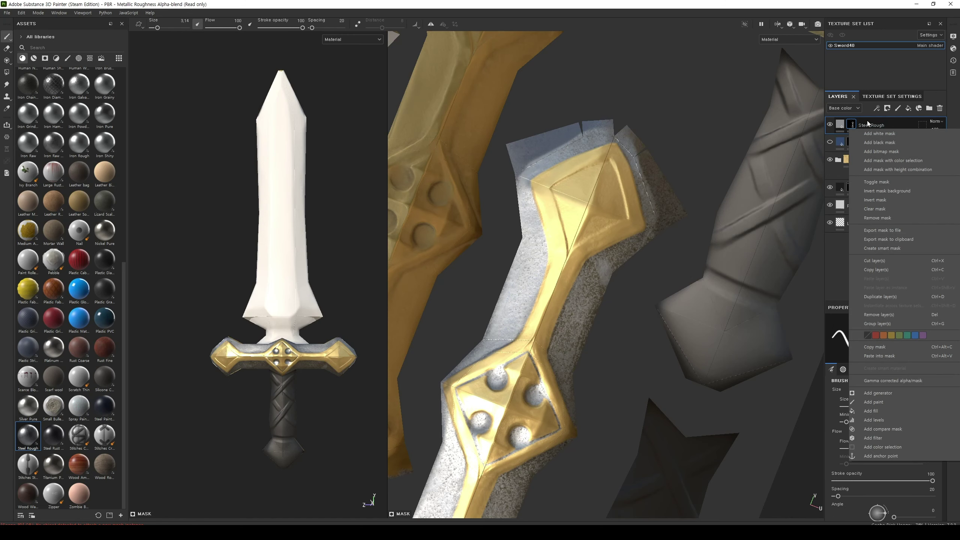
{"action": "left_click", "coordinate": [939, 109]}
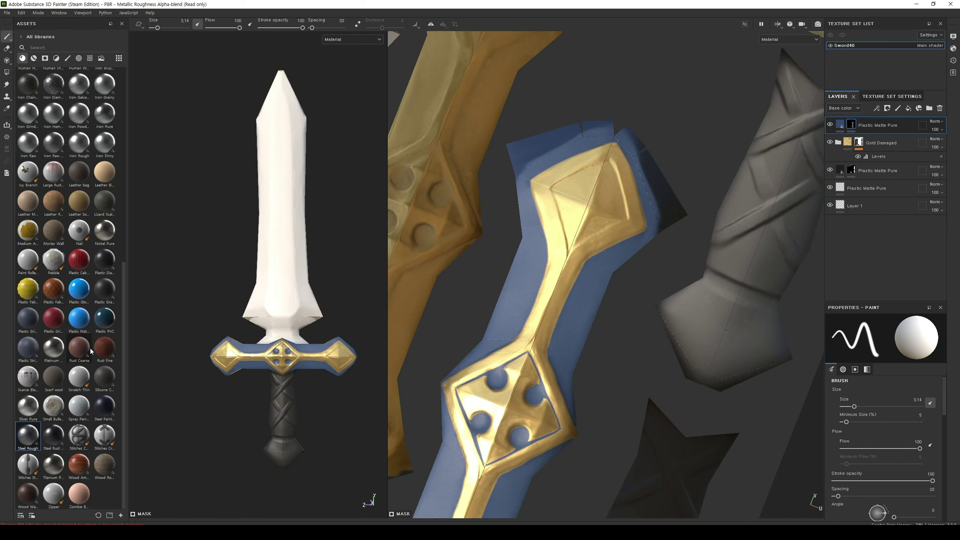
{"action": "scroll", "coordinate": [91, 351], "scroll_direction": "up", "scroll_amount": 5}
Switch the Assets panel to smart materials and browse to Gold Armor and Gold Damaged
{"action": "scroll", "coordinate": [92, 351], "scroll_direction": "up", "scroll_amount": 5}
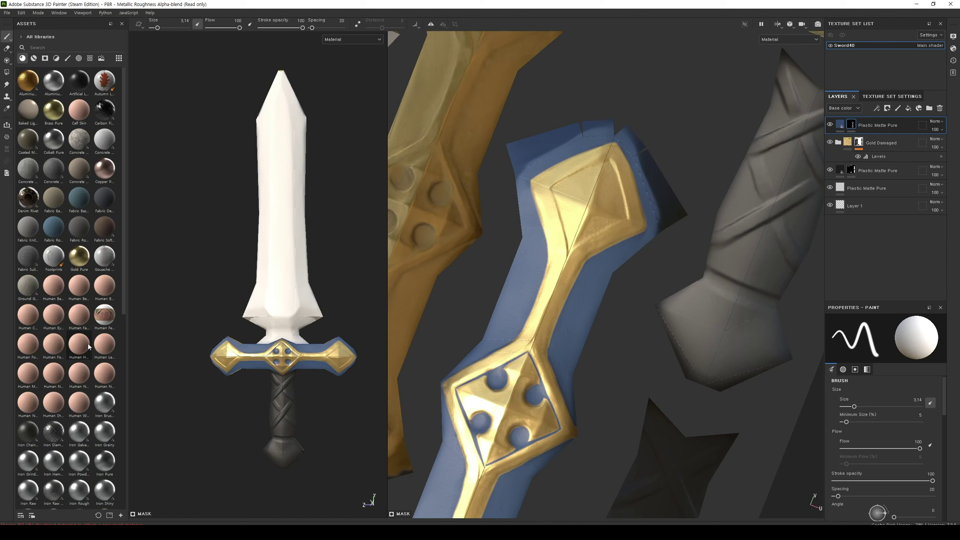
{"action": "scroll", "coordinate": [97, 344], "scroll_direction": "down", "scroll_amount": 10}
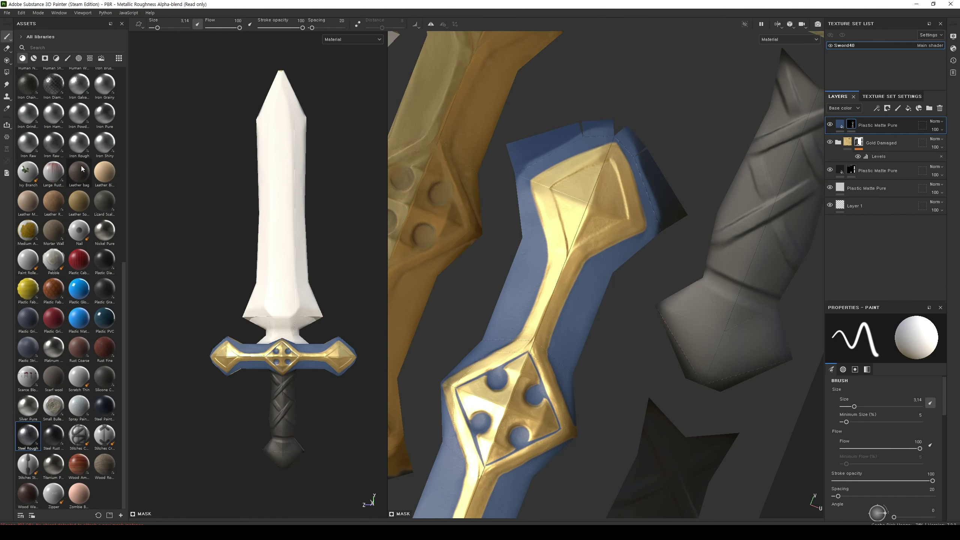
{"action": "left_click", "coordinate": [34, 57]}
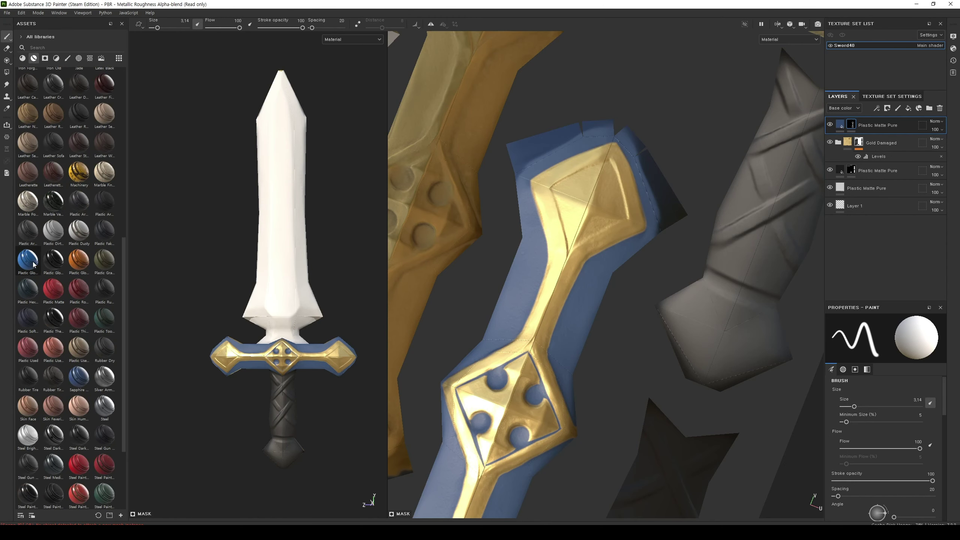
{"action": "mouse_move", "coordinate": [33, 264]}
{"action": "scroll", "coordinate": [79, 332], "scroll_direction": "down", "scroll_amount": 3}
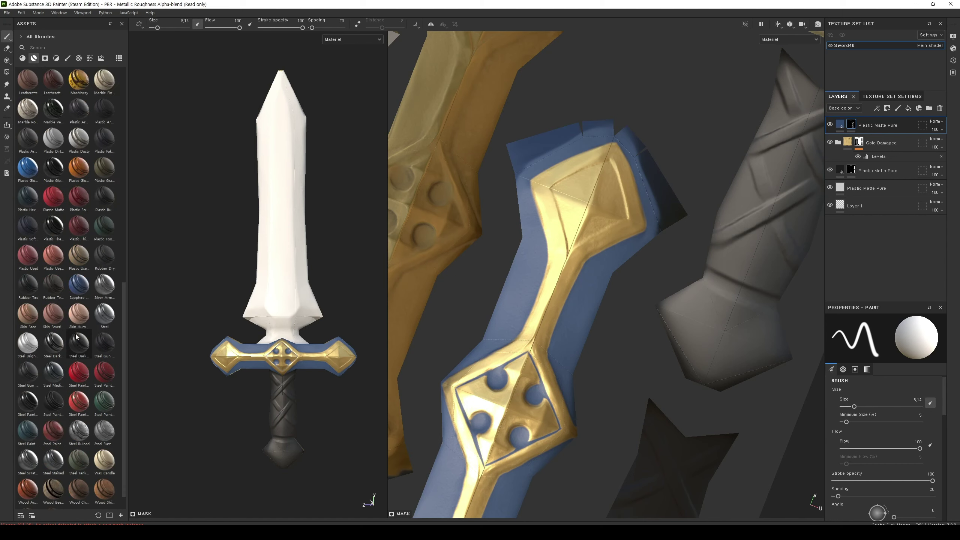
{"action": "mouse_move", "coordinate": [79, 331]}
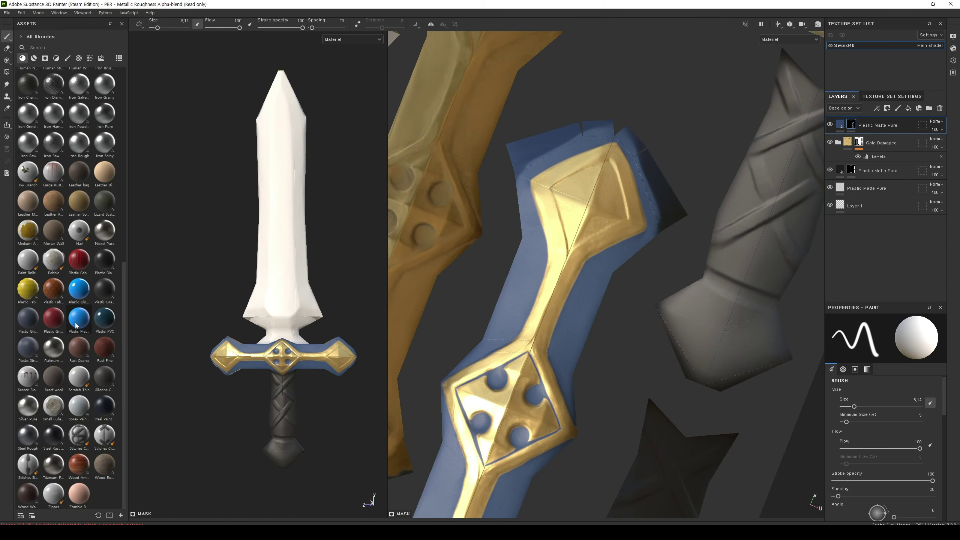
{"action": "scroll", "coordinate": [77, 303], "scroll_direction": "up", "scroll_amount": 5}
{"action": "scroll", "coordinate": [80, 295], "scroll_direction": "up", "scroll_amount": 4}
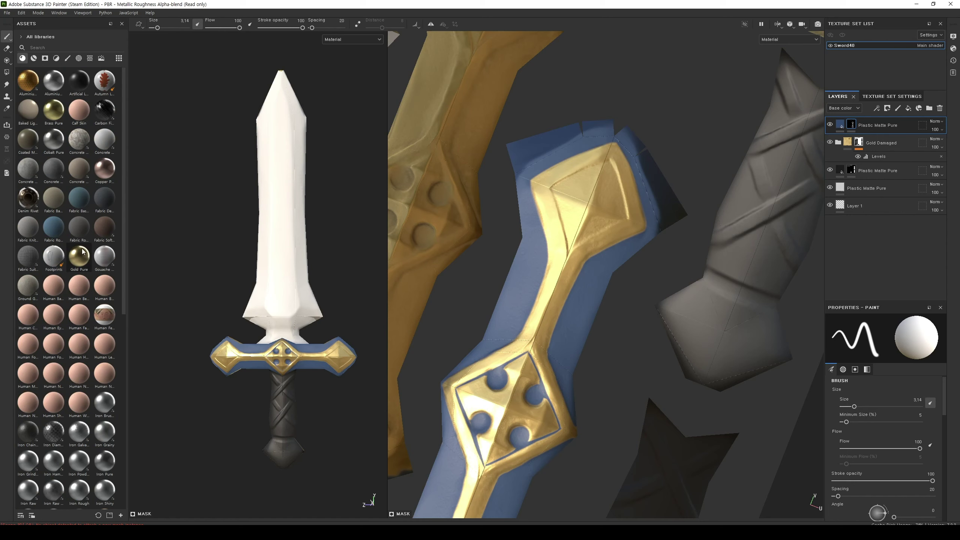
{"action": "scroll", "coordinate": [54, 317], "scroll_direction": "down", "scroll_amount": 9}
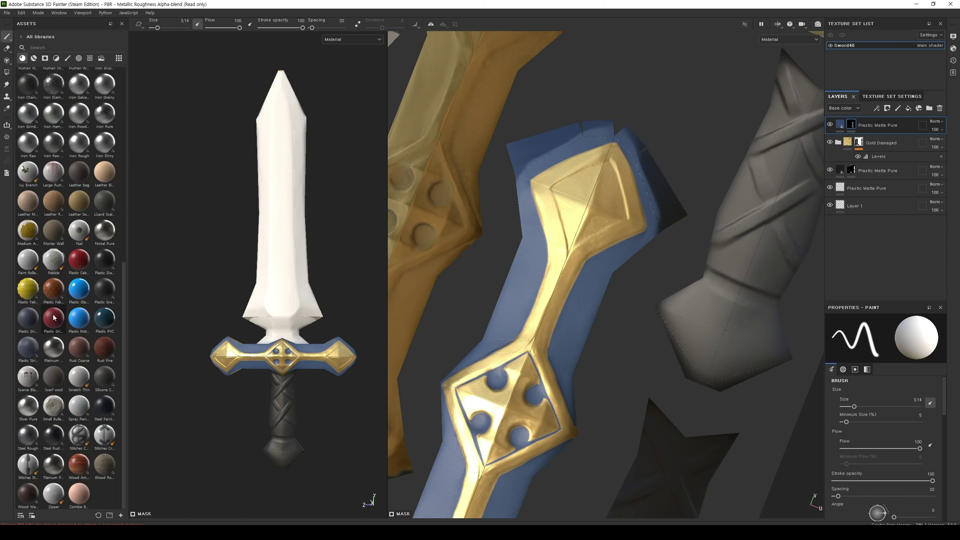
{"action": "scroll", "coordinate": [71, 291], "scroll_direction": "up", "scroll_amount": 9}
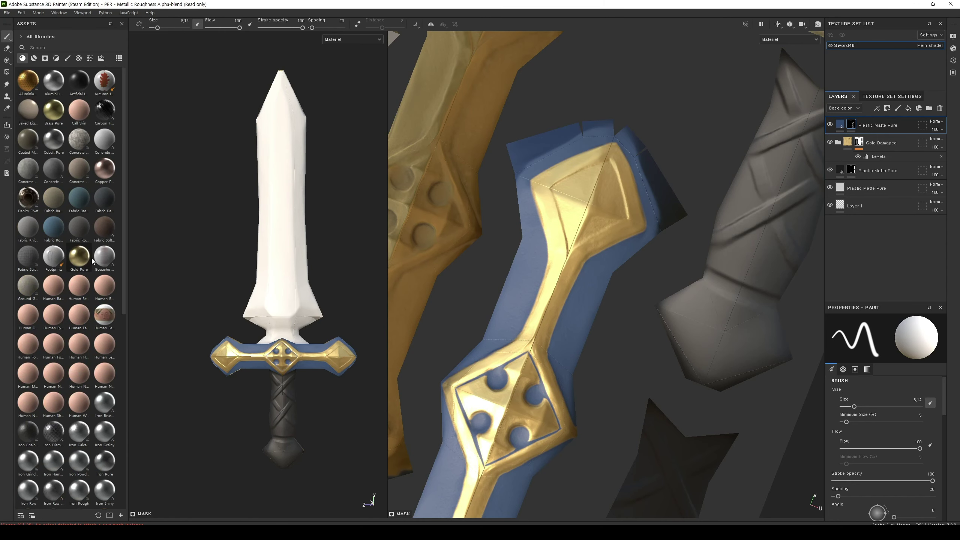
{"action": "scroll", "coordinate": [87, 269], "scroll_direction": "down", "scroll_amount": 9}
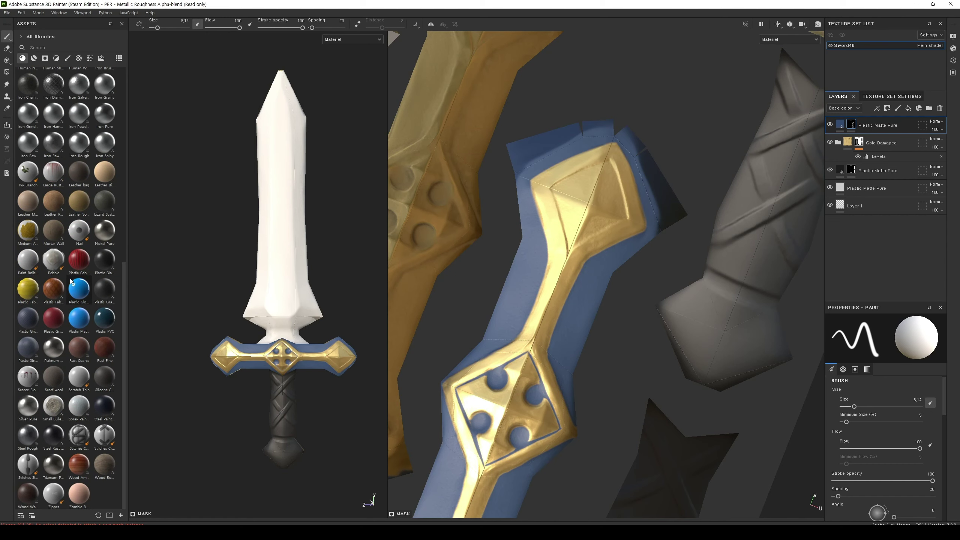
{"action": "scroll", "coordinate": [71, 264], "scroll_direction": "up", "scroll_amount": 5}
{"action": "scroll", "coordinate": [75, 235], "scroll_direction": "up", "scroll_amount": 4}
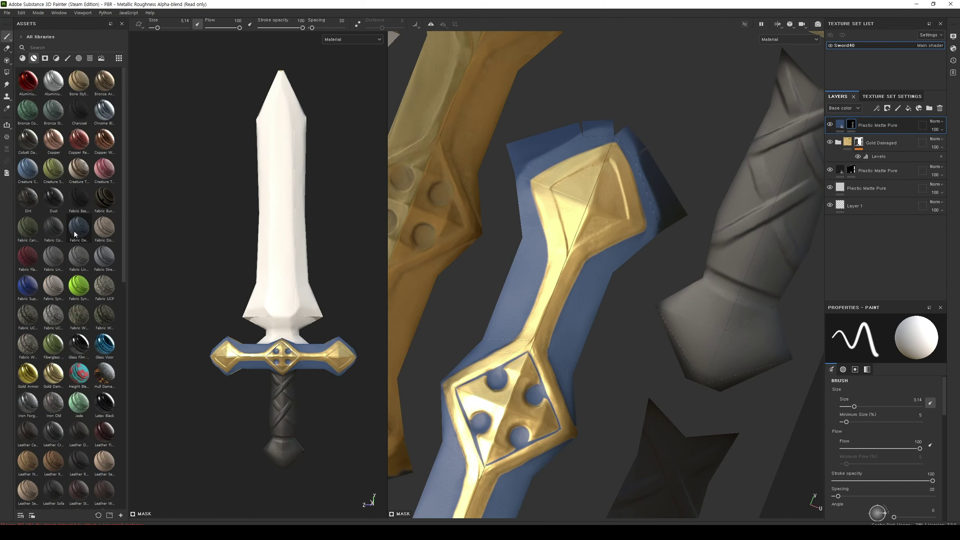
Add a Gold Damaged smart material and give it the Plastic Matte Pure mask
{"action": "left_click_drag", "start_coordinate": [53, 374], "coordinate": [881, 120]}
{"action": "right_click", "coordinate": [879, 142]}
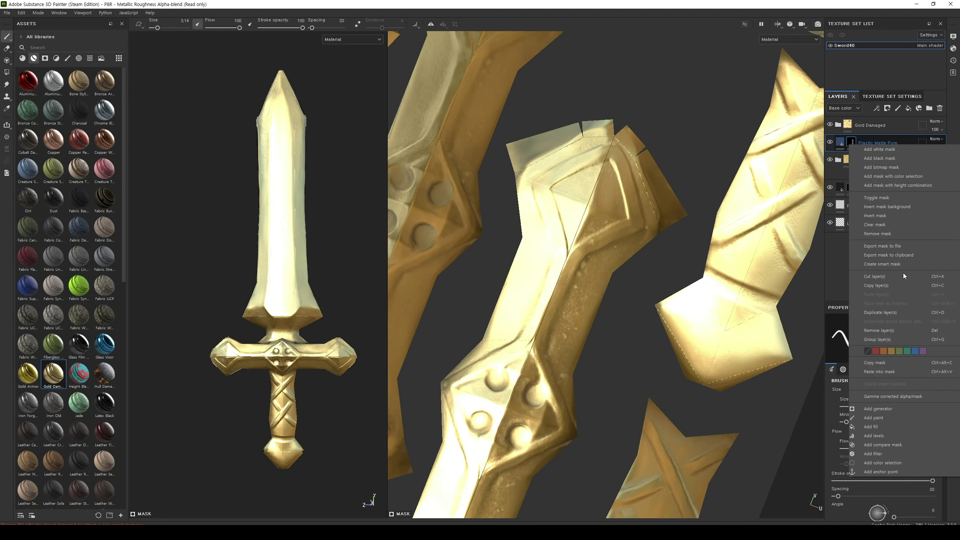
{"action": "left_click", "coordinate": [897, 131]}
{"action": "right_click", "coordinate": [897, 130]}
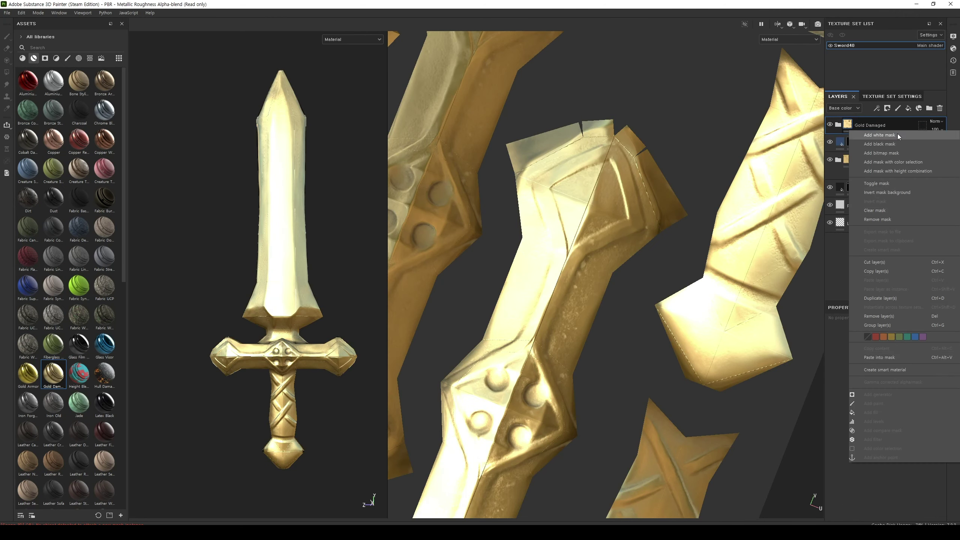
{"action": "left_click", "coordinate": [903, 358]}
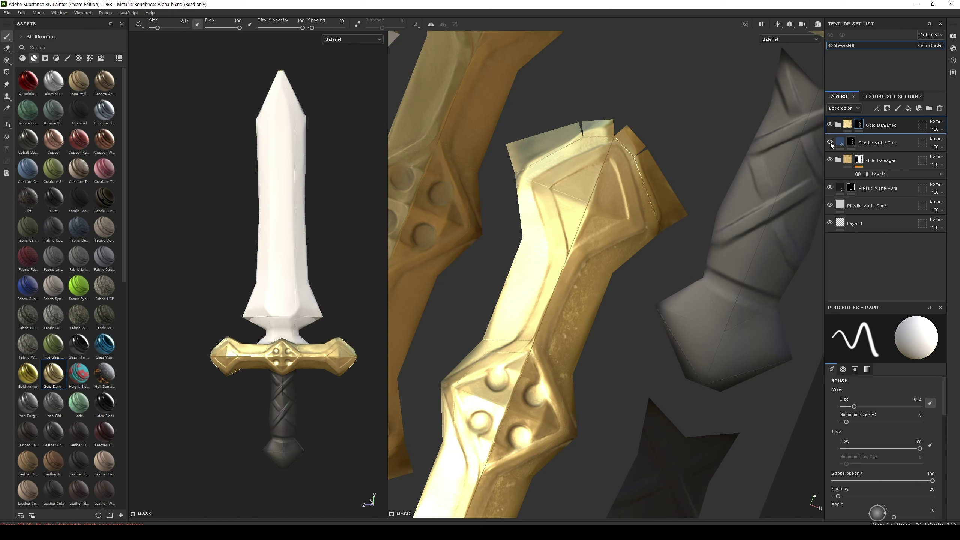
Expand the new Gold Damaged folder and shift Gold Pure's base colour toward blue
{"action": "left_click", "coordinate": [881, 125]}
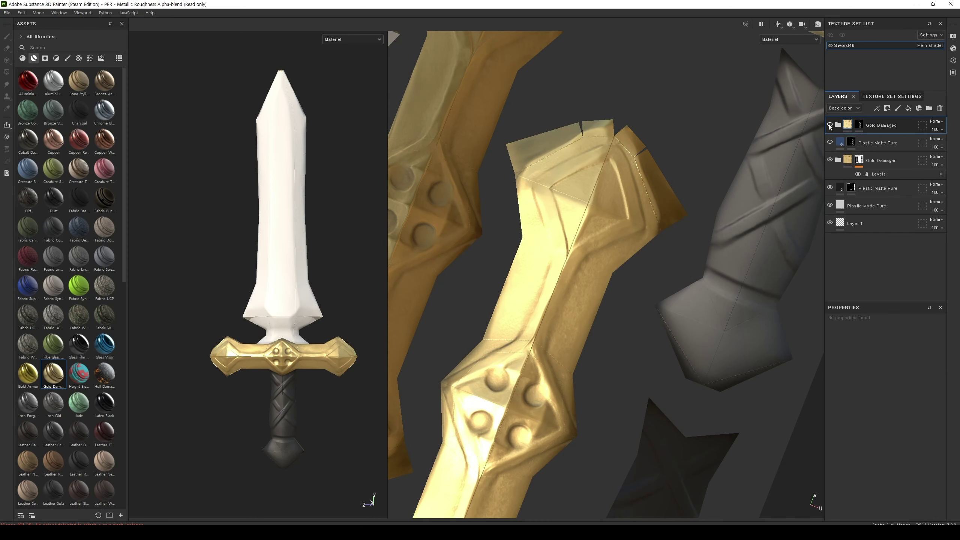
{"action": "left_click", "coordinate": [838, 125]}
{"action": "left_click", "coordinate": [869, 251]}
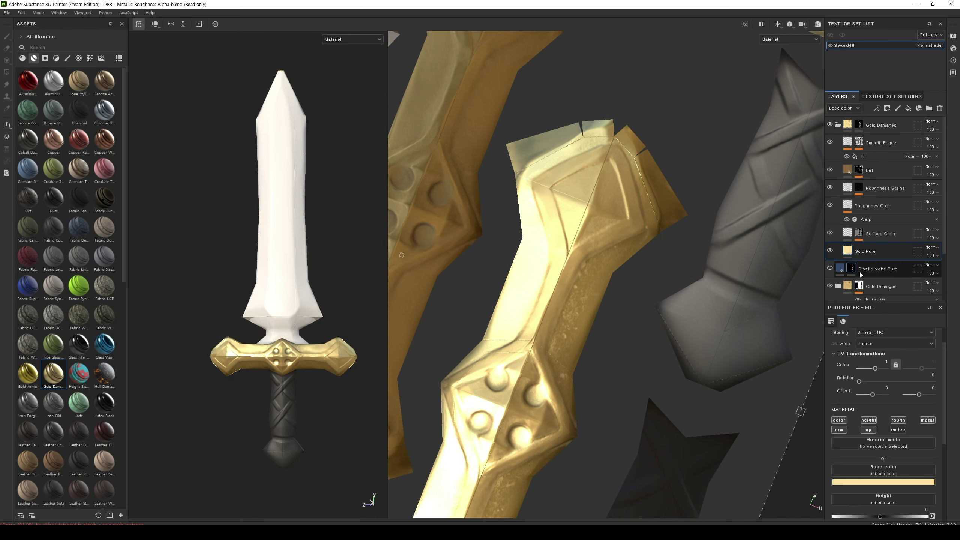
{"action": "left_click", "coordinate": [868, 482]}
{"action": "left_click", "coordinate": [918, 436]}
Make Gold Pure's base colour blue and lower its metallic to 0.7276
{"action": "mouse_move", "coordinate": [889, 437]}
{"action": "left_mouse_down"}
{"action": "mouse_move", "coordinate": [869, 442]}
{"action": "mouse_move", "coordinate": [921, 430]}
{"action": "mouse_move", "coordinate": [877, 443]}
{"action": "left_mouse_up"}
{"action": "left_click", "coordinate": [879, 427]}
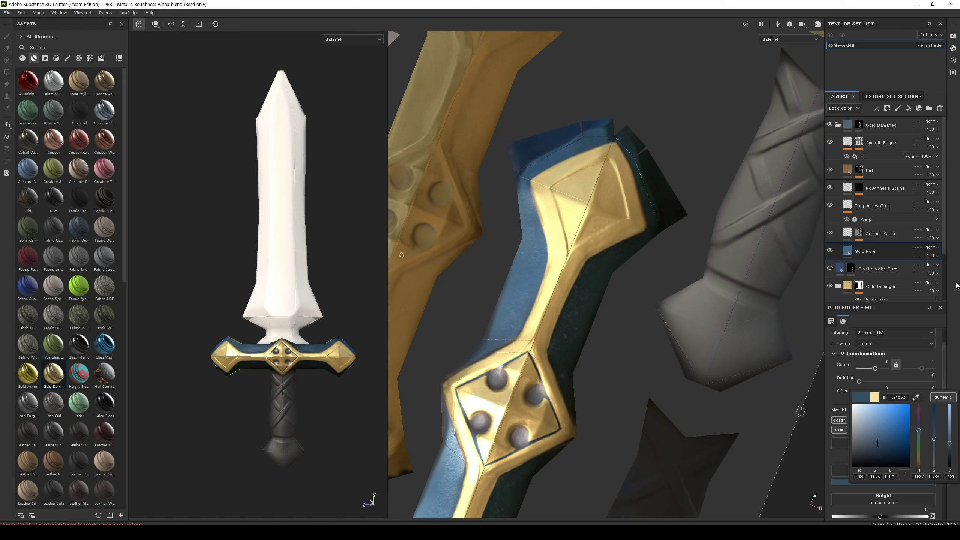
{"action": "scroll", "coordinate": [905, 449], "scroll_direction": "down", "scroll_amount": 3}
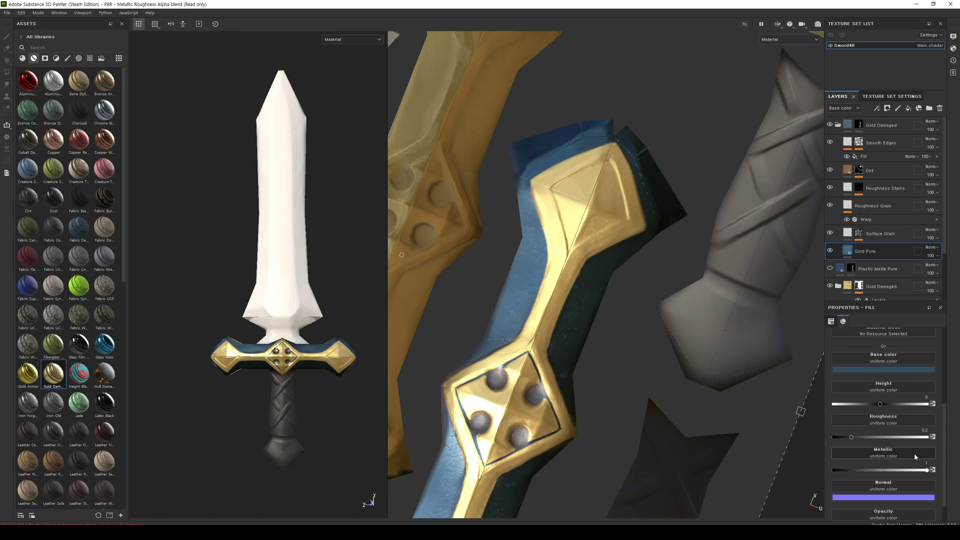
{"action": "left_click_drag", "start_coordinate": [927, 469], "coordinate": [902, 468]}
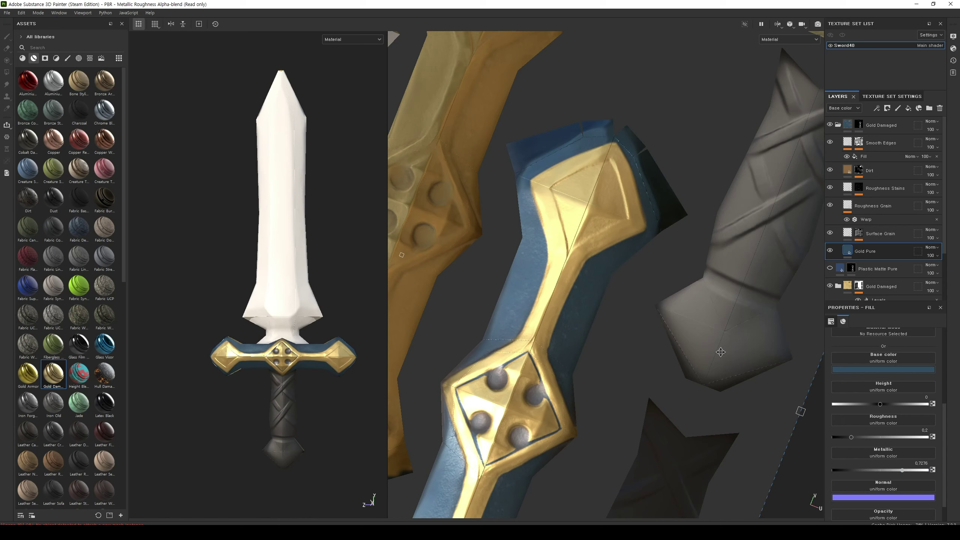
Toggle the new gold folder's visibility to compare, then bring up the Save project window
{"action": "left_click", "coordinate": [830, 125]}
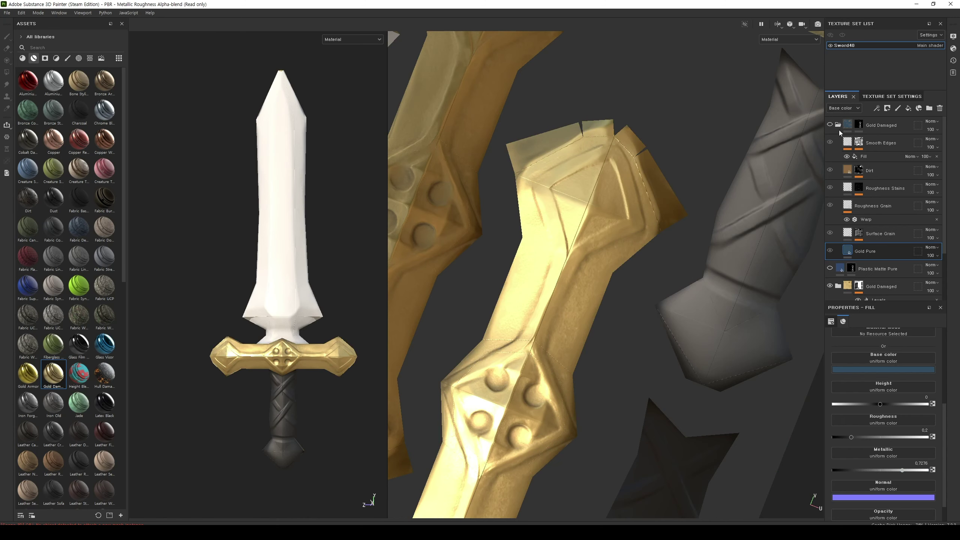
{"action": "left_click", "coordinate": [829, 124]}
{"action": "scroll", "coordinate": [869, 171], "scroll_direction": "down", "scroll_amount": 2}
{"action": "key", "text": "ctrl+s"}
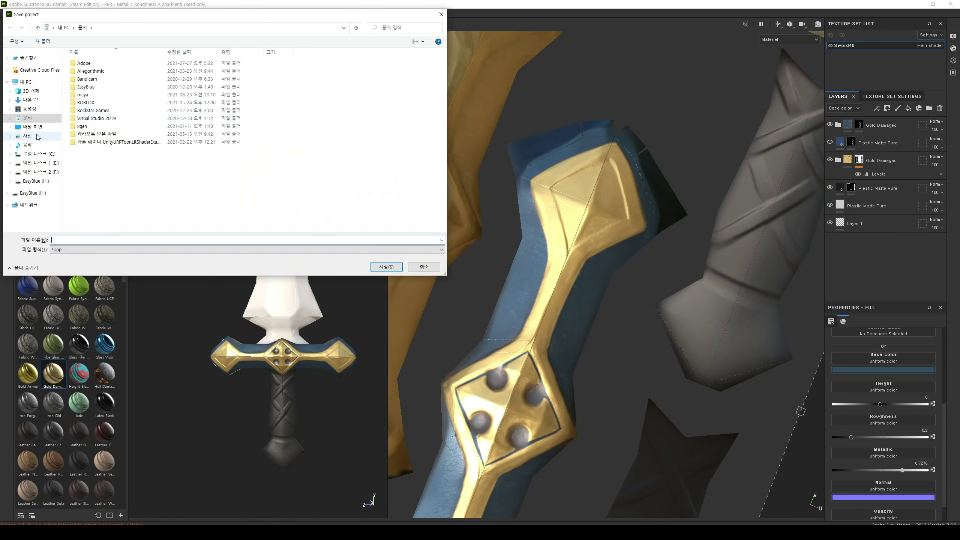
Save the project as 40.spp in the Desktop Weapon/Sword40 folder
{"action": "left_click", "coordinate": [32, 127]}
{"action": "double_click", "coordinate": [130, 72]}
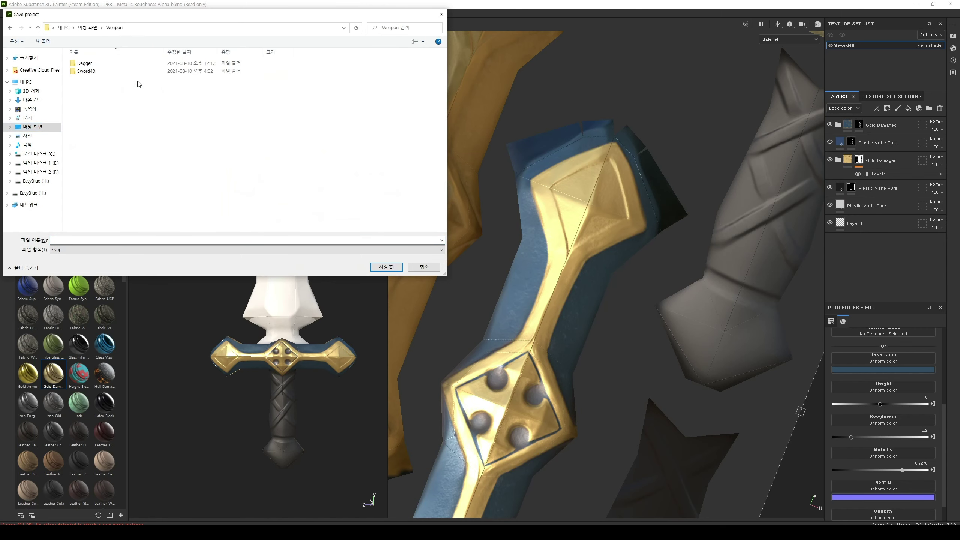
{"action": "double_click", "coordinate": [102, 73]}
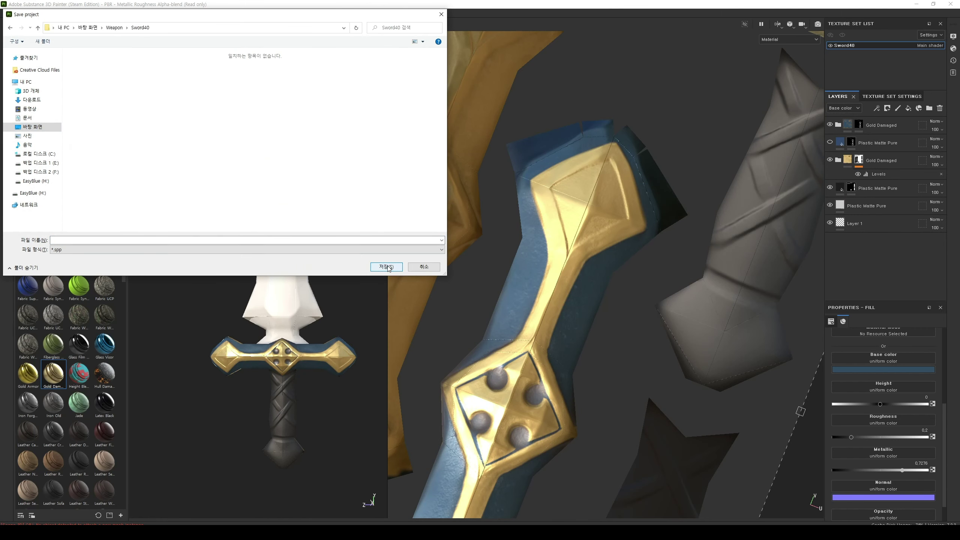
{"action": "left_click", "coordinate": [387, 240]}
{"action": "type", "text": "40"}
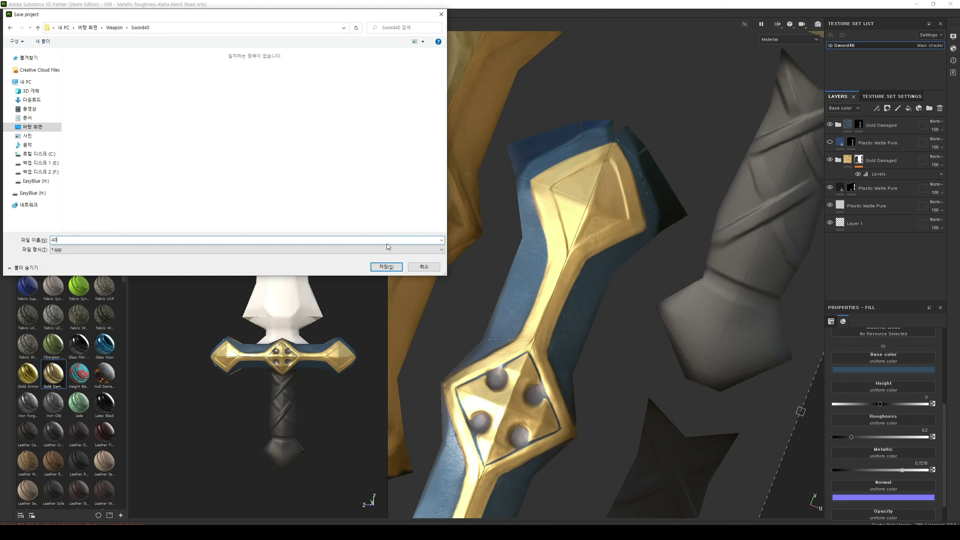
{"action": "left_click", "coordinate": [385, 266]}
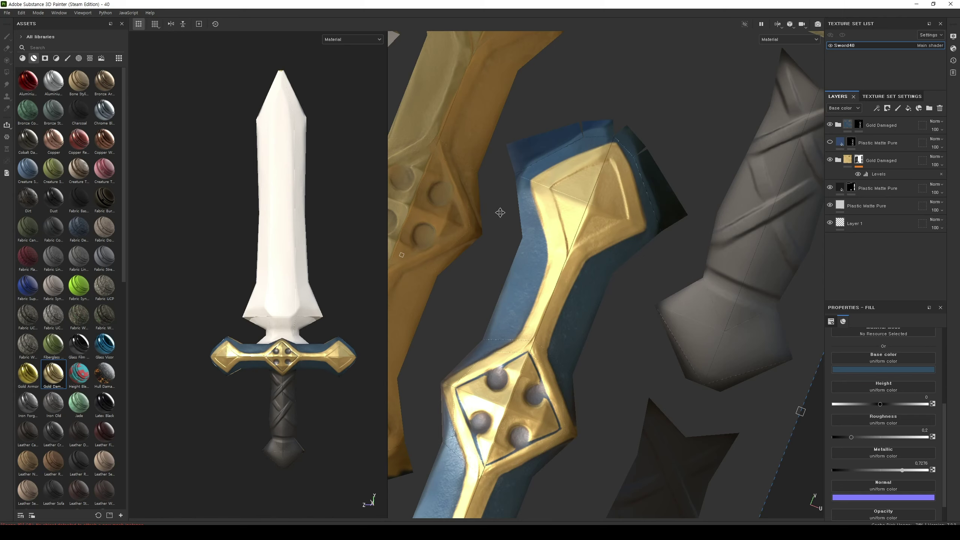
On the top Gold Damaged layer's mask, paint blue over the lower gold edges of the crossguard piece
{"action": "left_click_drag", "start_coordinate": [505, 236], "coordinate": [515, 216], "text": "alt"}
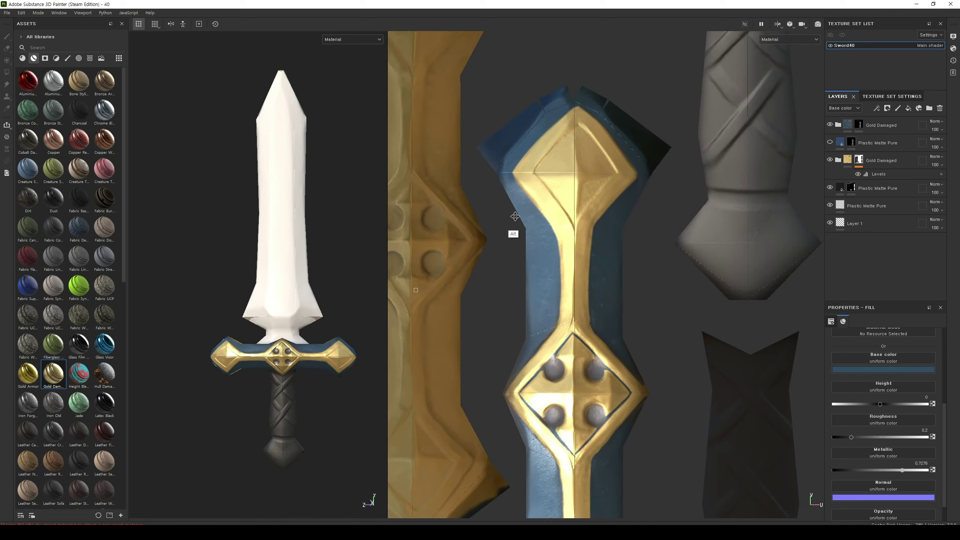
{"action": "middle_click_drag", "start_coordinate": [515, 216], "coordinate": [626, 124], "text": "alt"}
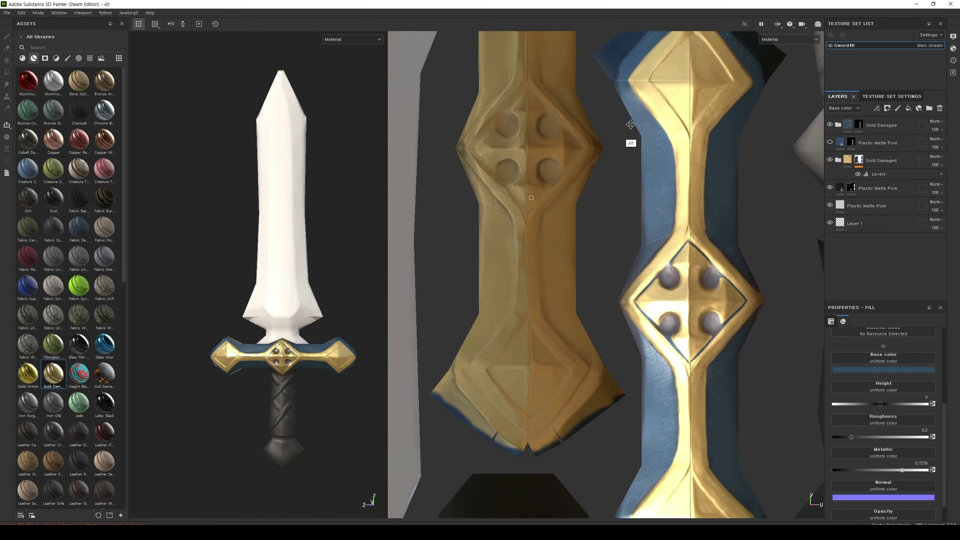
{"action": "left_click", "coordinate": [859, 125]}
{"action": "mouse_move", "coordinate": [583, 399]}
{"action": "left_mouse_down"}
{"action": "mouse_move", "coordinate": [600, 363]}
{"action": "mouse_move", "coordinate": [575, 399]}
{"action": "left_mouse_up"}
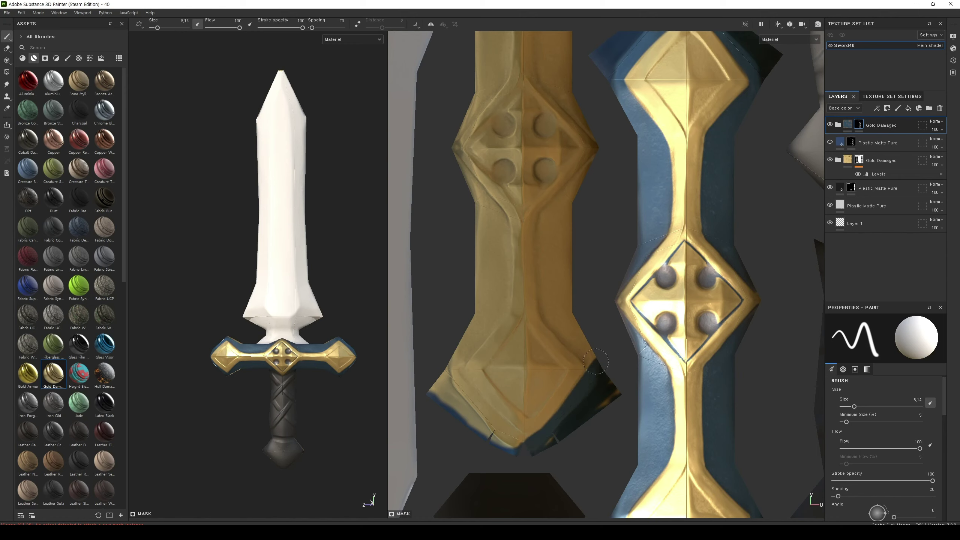
{"action": "left_click_drag", "start_coordinate": [588, 380], "coordinate": [609, 395]}
{"action": "left_click_drag", "start_coordinate": [451, 406], "coordinate": [484, 417]}
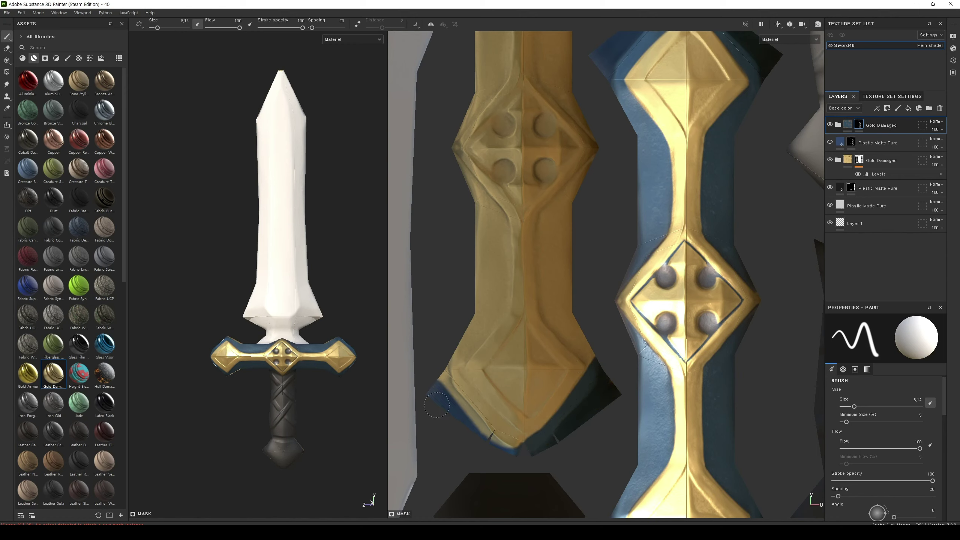
{"action": "left_click_drag", "start_coordinate": [454, 364], "coordinate": [467, 419]}
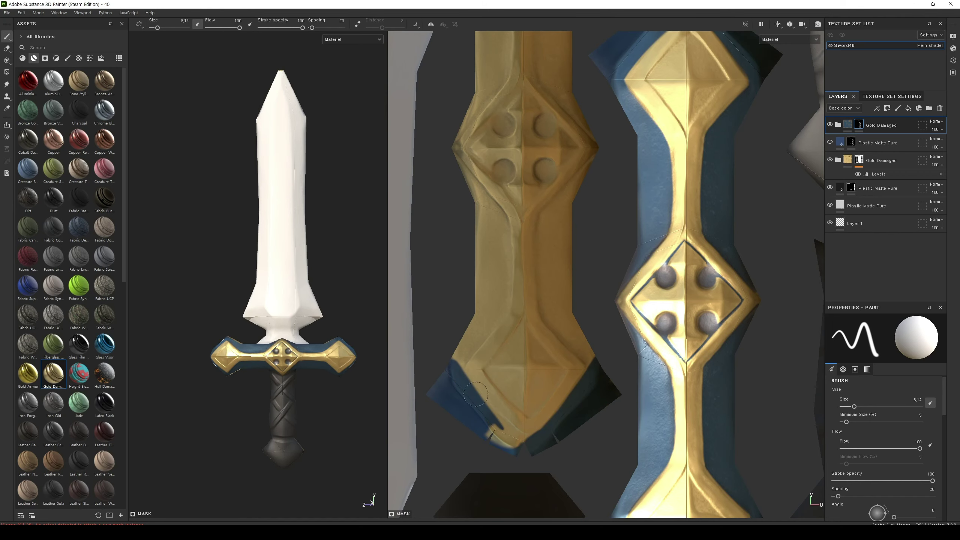
{"action": "left_click_drag", "start_coordinate": [477, 420], "coordinate": [458, 366]}
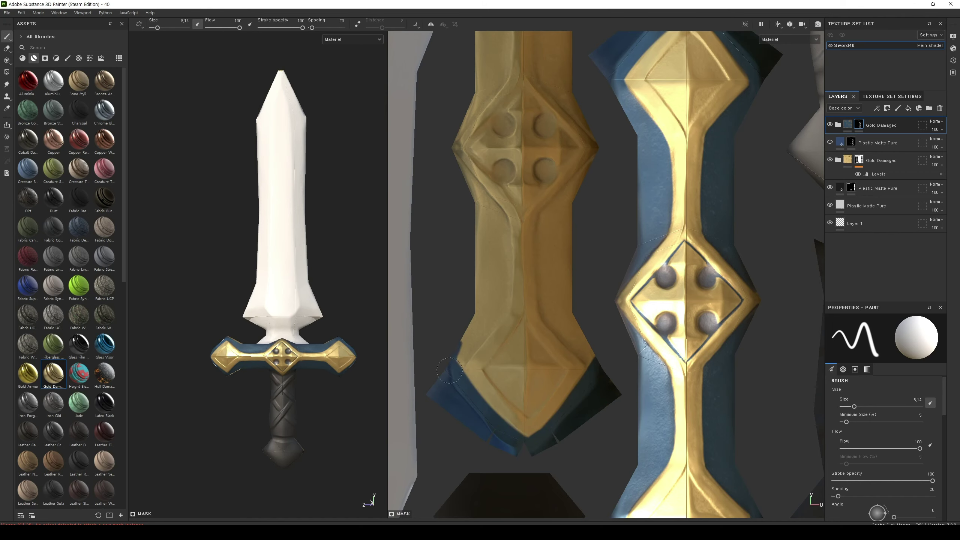
Paint blue streaks across the gold on the piece's right and left areas
{"action": "left_click_drag", "start_coordinate": [479, 324], "coordinate": [589, 285], "text": "alt"}
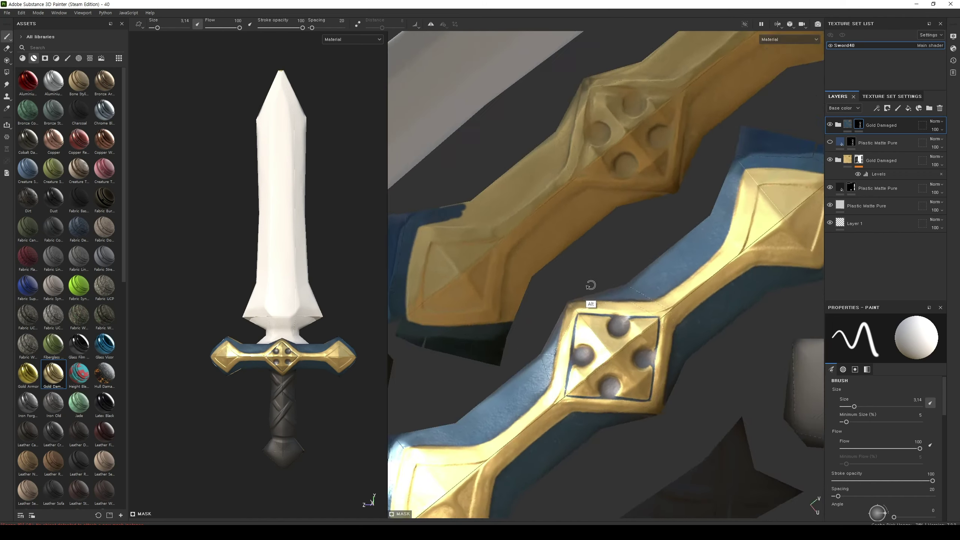
{"action": "mouse_move", "coordinate": [568, 336]}
{"action": "left_mouse_down"}
{"action": "mouse_move", "coordinate": [562, 258]}
{"action": "mouse_move", "coordinate": [563, 337]}
{"action": "left_mouse_up"}
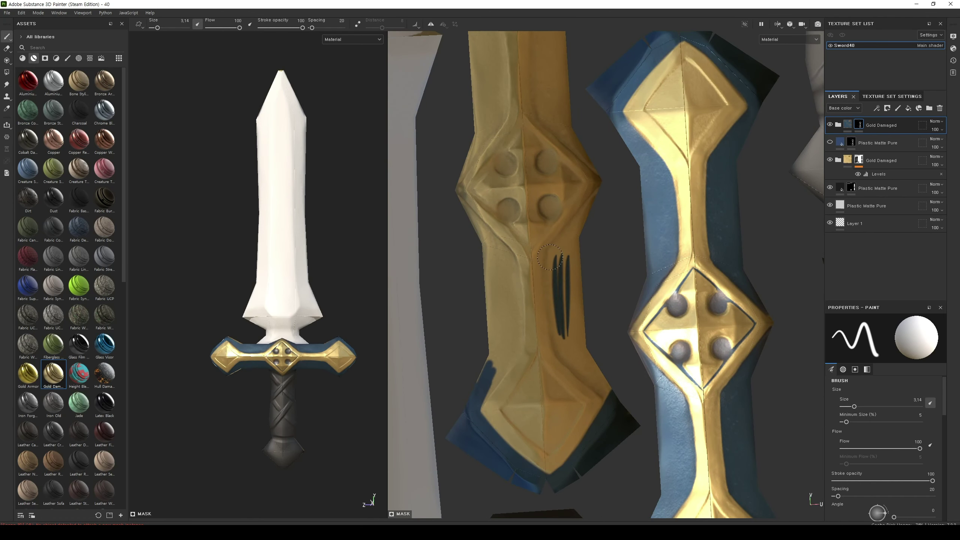
{"action": "mouse_move", "coordinate": [555, 256]}
{"action": "left_mouse_down"}
{"action": "mouse_move", "coordinate": [556, 337]}
{"action": "mouse_move", "coordinate": [568, 366]}
{"action": "mouse_move", "coordinate": [609, 396]}
{"action": "left_mouse_up"}
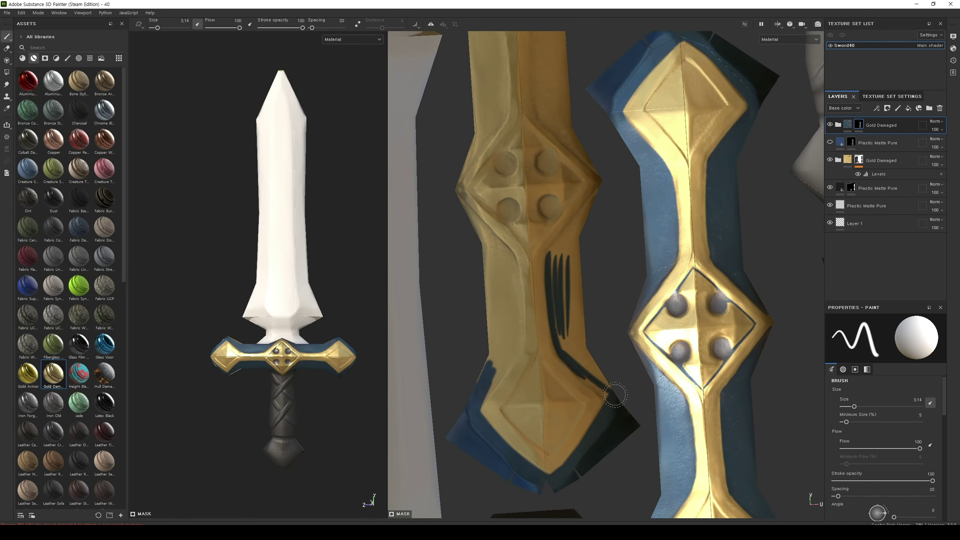
{"action": "left_click_drag", "start_coordinate": [559, 332], "coordinate": [569, 347]}
{"action": "mouse_move", "coordinate": [609, 386]}
{"action": "left_mouse_down"}
{"action": "mouse_move", "coordinate": [578, 268]}
{"action": "mouse_move", "coordinate": [565, 304]}
{"action": "left_mouse_up"}
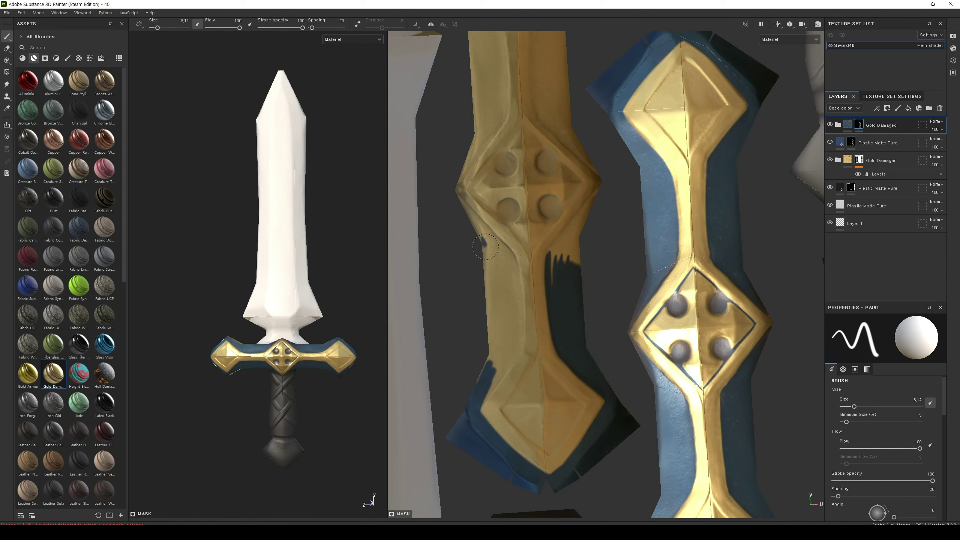
{"action": "left_click_drag", "start_coordinate": [486, 246], "coordinate": [492, 332]}
{"action": "left_click_drag", "start_coordinate": [503, 258], "coordinate": [518, 342]}
{"action": "mouse_move", "coordinate": [516, 288]}
{"action": "left_mouse_down"}
{"action": "mouse_move", "coordinate": [491, 381]}
{"action": "mouse_move", "coordinate": [502, 352]}
{"action": "mouse_move", "coordinate": [489, 307]}
{"action": "left_mouse_up"}
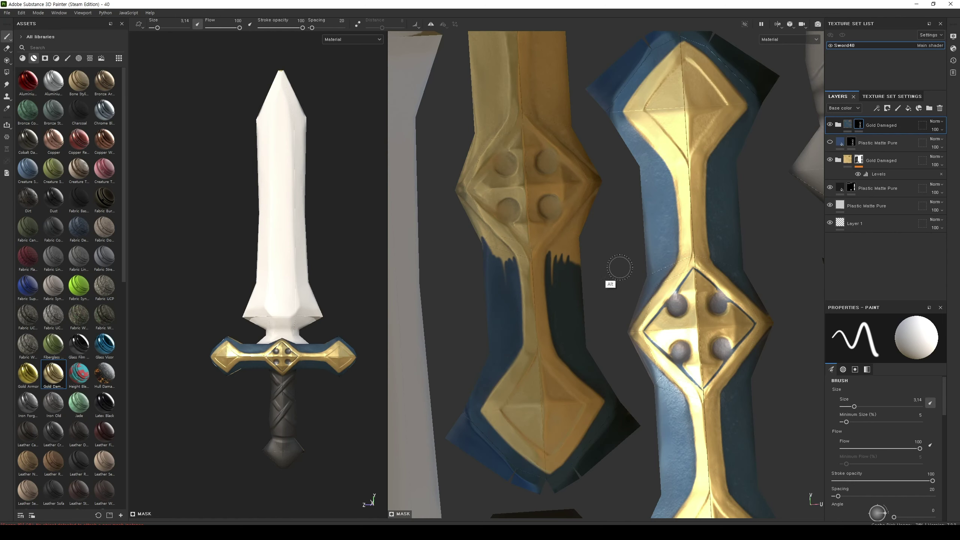
Paint blue along the gold left edge of the upper crossguard piece
{"action": "middle_click_drag", "start_coordinate": [611, 279], "coordinate": [586, 354]}
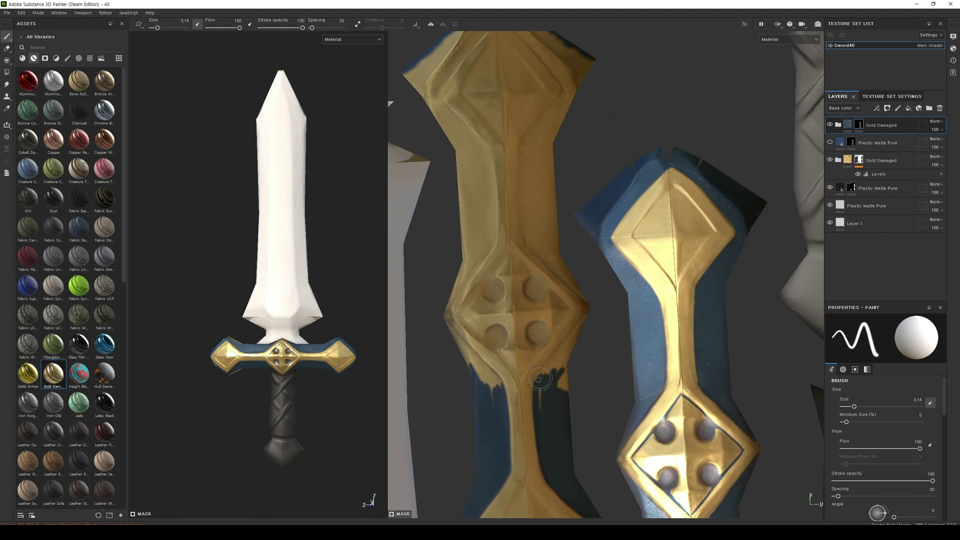
{"action": "left_click_drag", "start_coordinate": [562, 350], "coordinate": [561, 375]}
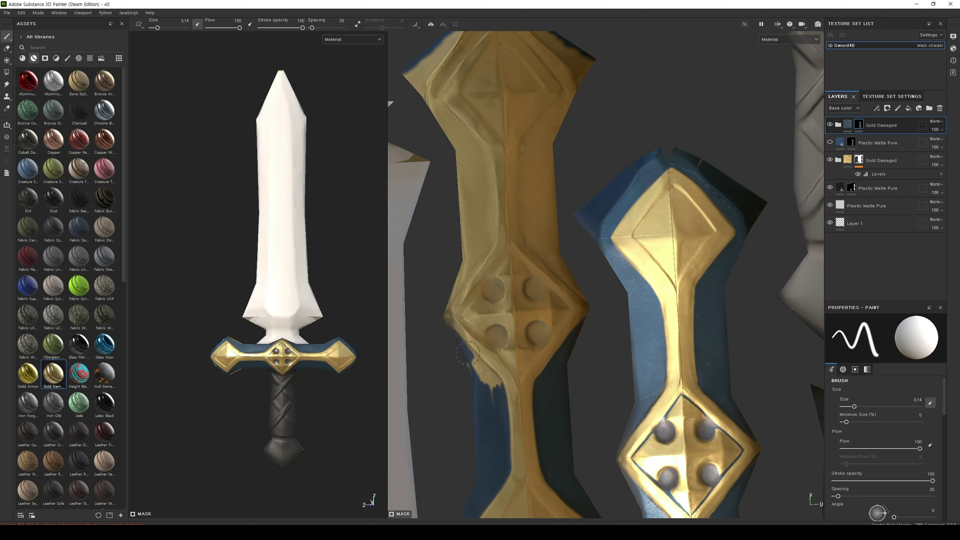
{"action": "left_click_drag", "start_coordinate": [472, 358], "coordinate": [470, 356]}
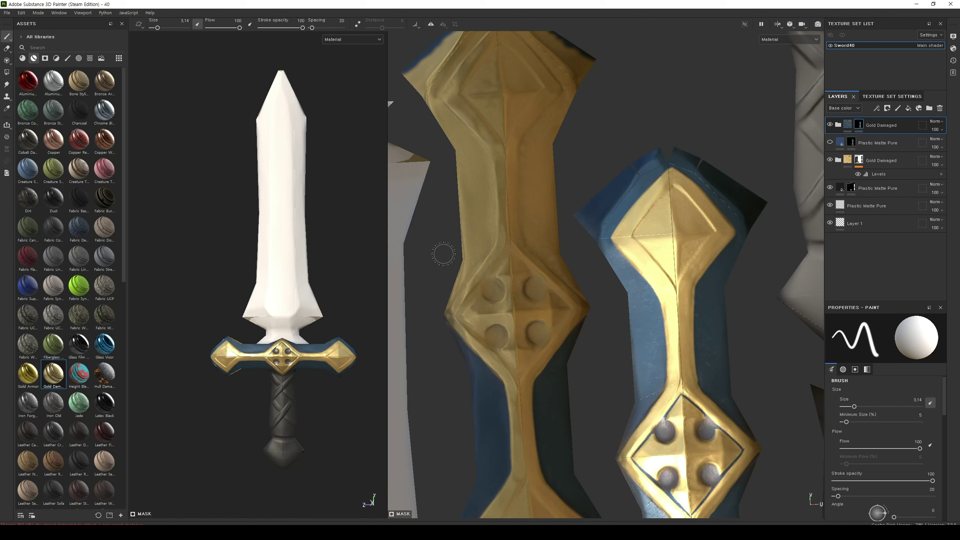
{"action": "left_click_drag", "start_coordinate": [477, 248], "coordinate": [446, 301]}
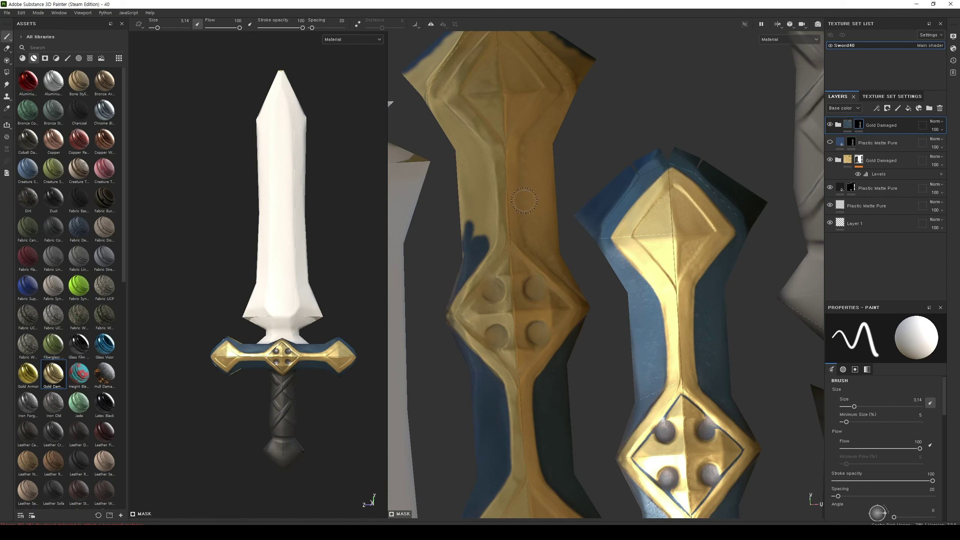
{"action": "left_click_drag", "start_coordinate": [558, 186], "coordinate": [560, 221]}
{"action": "middle_click_drag", "start_coordinate": [559, 221], "coordinate": [539, 276]}
{"action": "mouse_move", "coordinate": [539, 276]}
{"action": "left_mouse_down"}
{"action": "mouse_move", "coordinate": [520, 283]}
{"action": "mouse_move", "coordinate": [526, 315]}
{"action": "mouse_move", "coordinate": [527, 296]}
{"action": "left_mouse_up"}
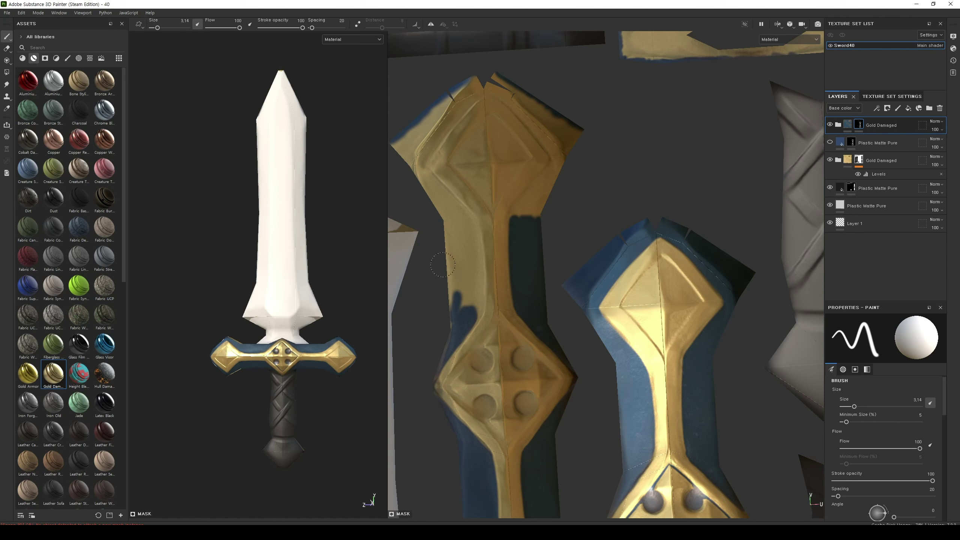
{"action": "mouse_move", "coordinate": [443, 265]}
{"action": "left_mouse_down"}
{"action": "mouse_move", "coordinate": [451, 326]}
{"action": "mouse_move", "coordinate": [462, 250]}
{"action": "left_mouse_up"}
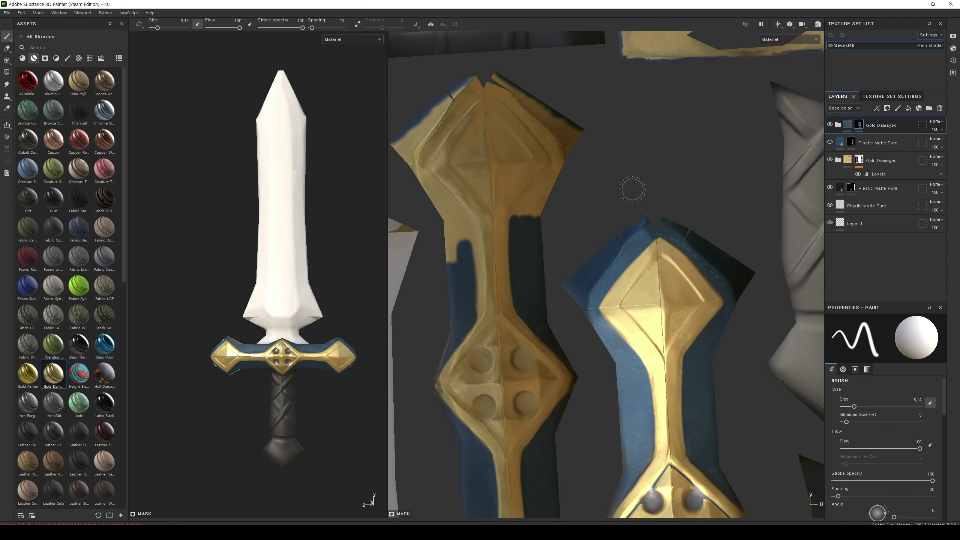
{"action": "middle_click_drag", "start_coordinate": [631, 188], "coordinate": [643, 266]}
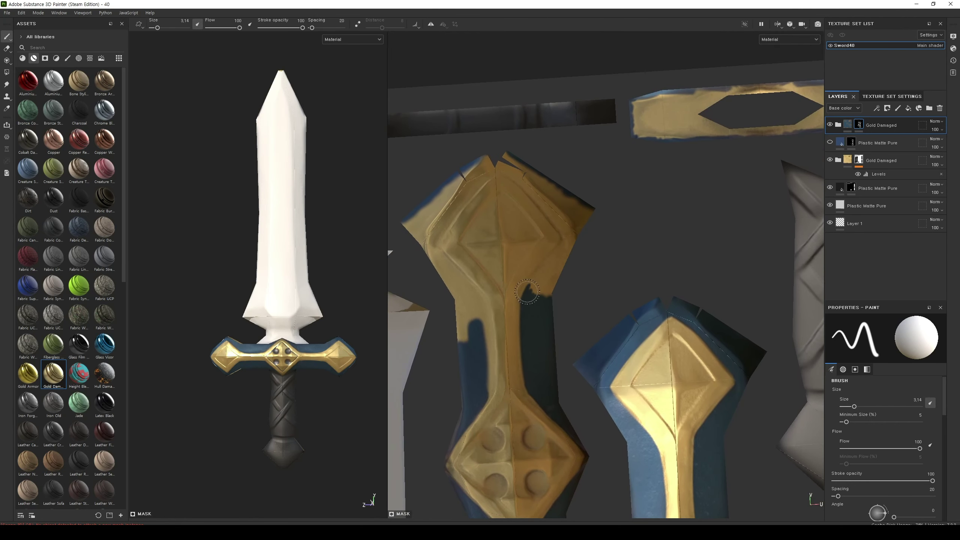
{"action": "left_click_drag", "start_coordinate": [535, 277], "coordinate": [541, 298]}
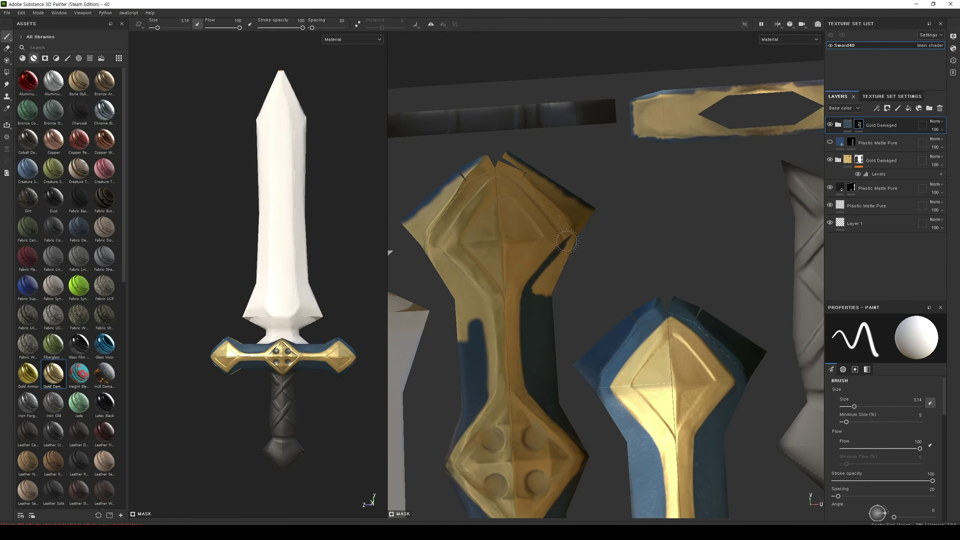
{"action": "left_click_drag", "start_coordinate": [446, 277], "coordinate": [460, 305]}
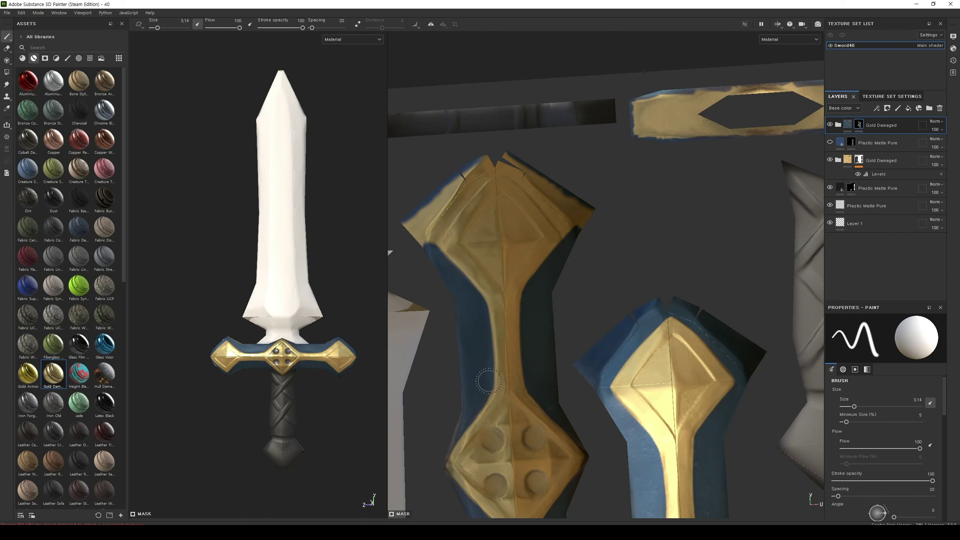
{"action": "middle_click_drag", "start_coordinate": [413, 203], "coordinate": [448, 298]}
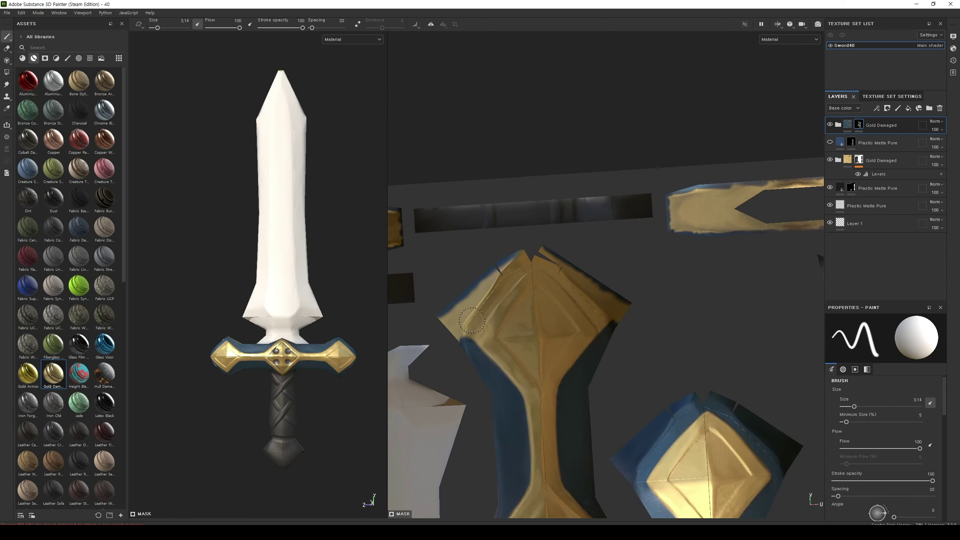
{"action": "mouse_move", "coordinate": [450, 325]}
{"action": "left_mouse_down"}
{"action": "mouse_move", "coordinate": [472, 329]}
{"action": "mouse_move", "coordinate": [530, 247]}
{"action": "mouse_move", "coordinate": [594, 317]}
{"action": "mouse_move", "coordinate": [626, 334]}
{"action": "left_mouse_up"}
Paint away the gold on the narrow strip piece so it turns dark blue
{"action": "left_click_drag", "start_coordinate": [593, 272], "coordinate": [667, 242], "text": "alt"}
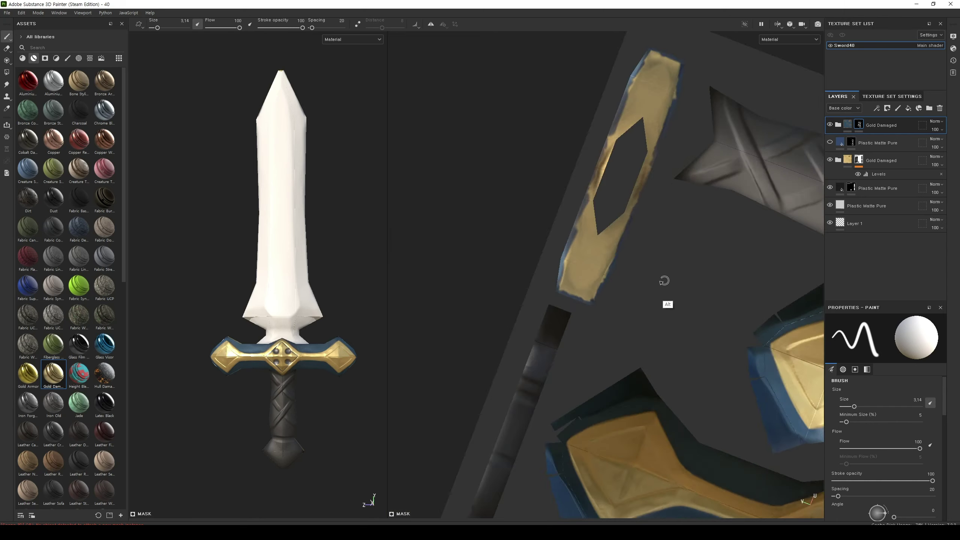
{"action": "left_click_drag", "start_coordinate": [351, 294], "coordinate": [318, 252], "text": "alt"}
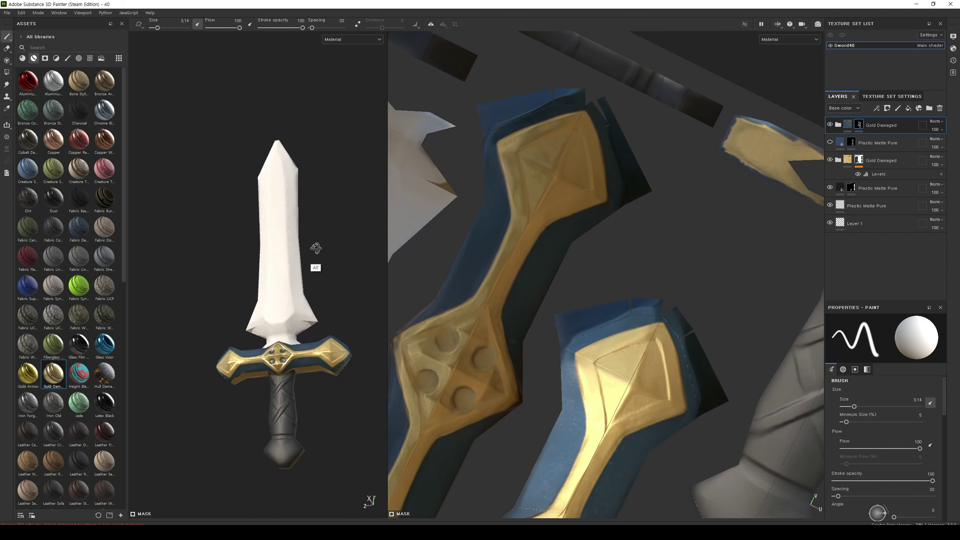
{"action": "left_click_drag", "start_coordinate": [714, 249], "coordinate": [540, 320], "text": "alt"}
{"action": "mouse_move", "coordinate": [582, 261]}
{"action": "left_mouse_down"}
{"action": "mouse_move", "coordinate": [568, 253]}
{"action": "mouse_move", "coordinate": [582, 267]}
{"action": "mouse_move", "coordinate": [661, 280]}
{"action": "mouse_move", "coordinate": [793, 339]}
{"action": "left_mouse_up"}
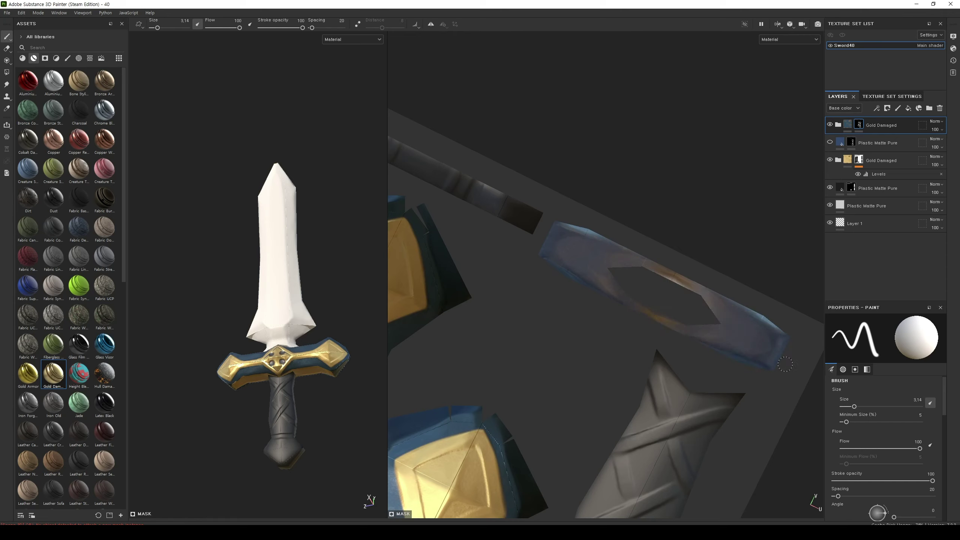
{"action": "middle_click_drag", "start_coordinate": [550, 326], "coordinate": [520, 233], "text": "alt"}
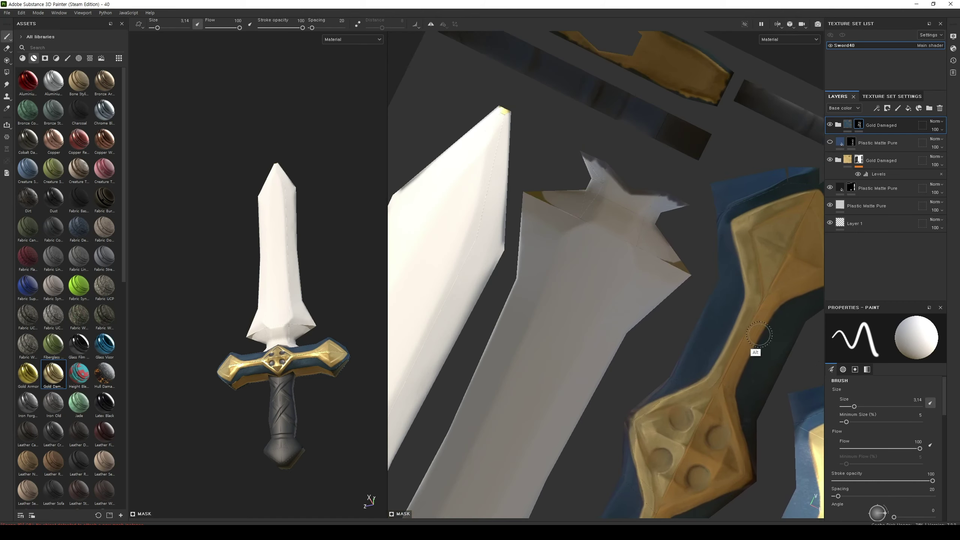
{"action": "mouse_move", "coordinate": [521, 233]}
{"action": "left_mouse_down"}
{"action": "mouse_move", "coordinate": [450, 261]}
{"action": "mouse_move", "coordinate": [436, 247]}
{"action": "left_mouse_up"}
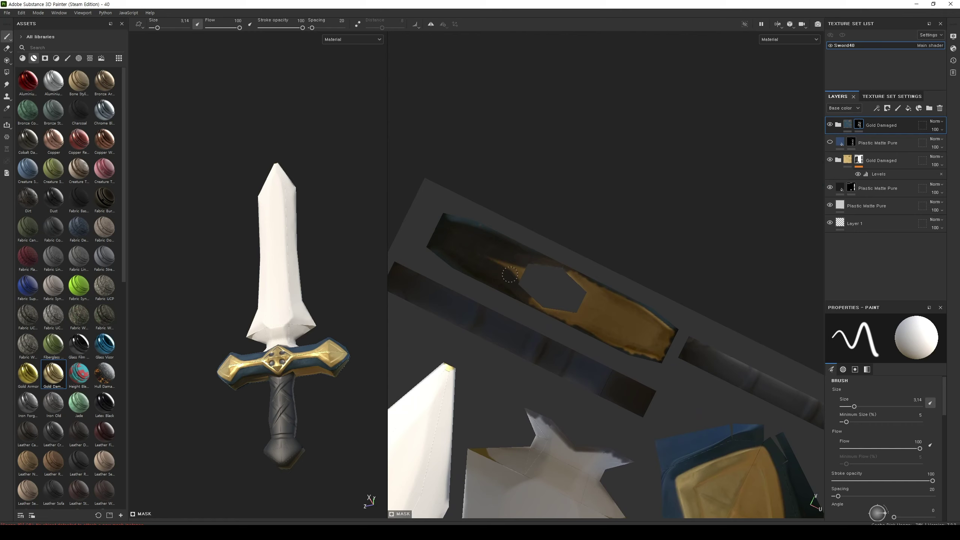
{"action": "mouse_move", "coordinate": [546, 294]}
{"action": "left_mouse_down"}
{"action": "mouse_move", "coordinate": [560, 261]}
{"action": "mouse_move", "coordinate": [618, 311]}
{"action": "left_mouse_up"}
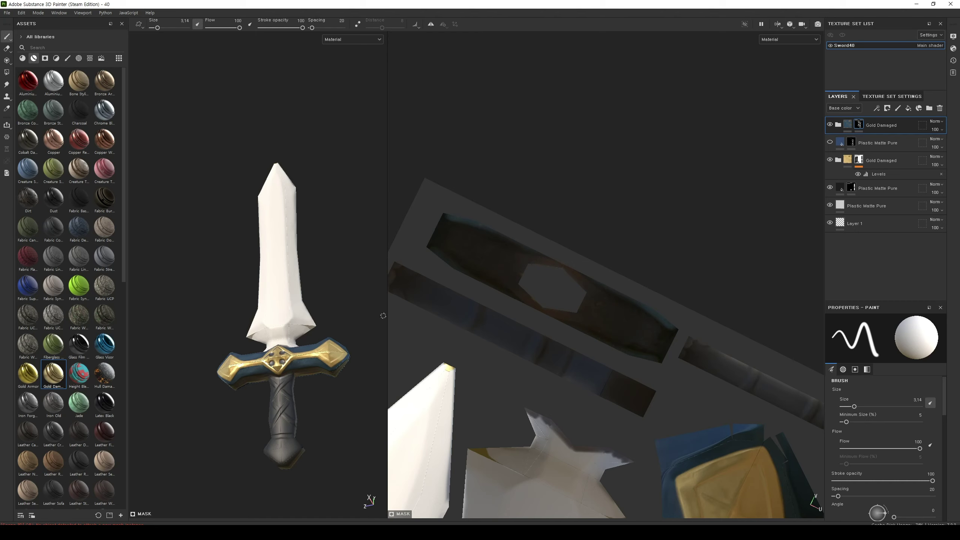
Orbit and pan the sword to inspect the blue-edged gold crossguard and bring the grip into view
{"action": "mouse_move", "coordinate": [383, 315]}
{"action": "left_mouse_down", "text": "alt"}
{"action": "mouse_move", "coordinate": [334, 367]}
{"action": "mouse_move", "coordinate": [297, 489]}
{"action": "mouse_move", "coordinate": [352, 455]}
{"action": "left_mouse_up", "text": "alt"}
{"action": "middle_click_drag", "start_coordinate": [521, 379], "coordinate": [526, 241], "text": "alt"}
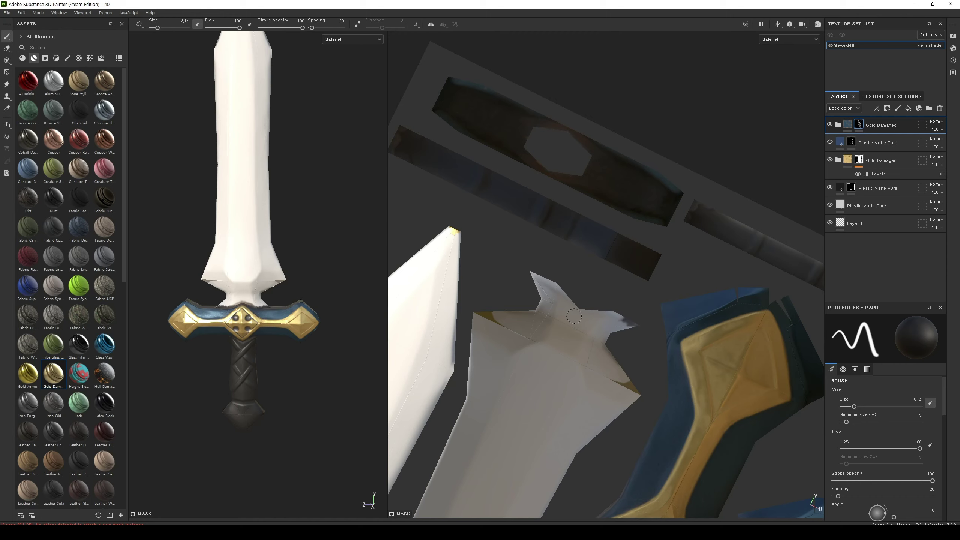
{"action": "mouse_move", "coordinate": [543, 336]}
{"action": "left_mouse_down", "text": "alt"}
{"action": "mouse_move", "coordinate": [452, 349]}
{"action": "mouse_move", "coordinate": [529, 395]}
{"action": "left_mouse_up", "text": "alt"}
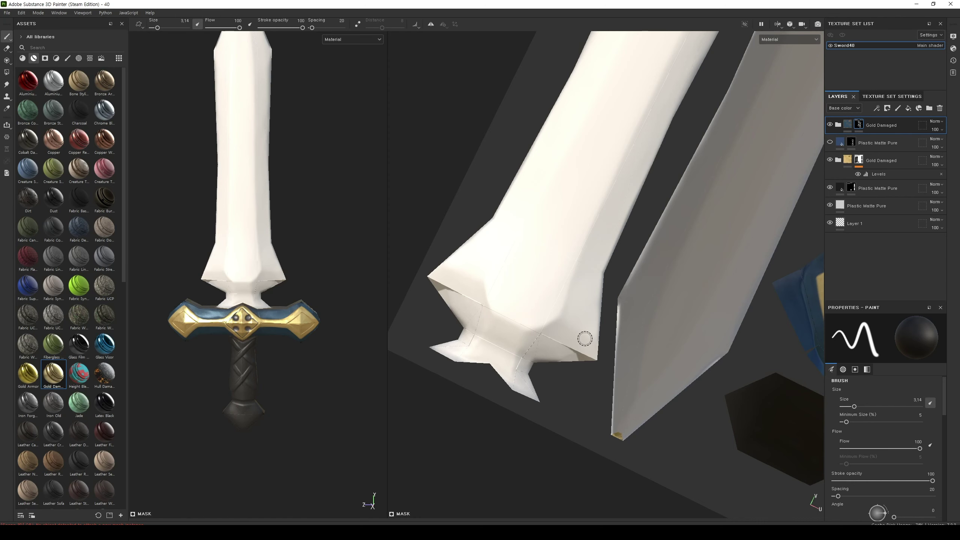
{"action": "middle_click_drag", "start_coordinate": [585, 339], "coordinate": [492, 257], "text": "alt"}
{"action": "middle_click_drag", "start_coordinate": [659, 288], "coordinate": [478, 295], "text": "alt"}
{"action": "mouse_move", "coordinate": [325, 358]}
{"action": "left_mouse_down", "text": "alt"}
{"action": "mouse_move", "coordinate": [351, 290]}
{"action": "mouse_move", "coordinate": [325, 336]}
{"action": "mouse_move", "coordinate": [306, 335]}
{"action": "mouse_move", "coordinate": [232, 255]}
{"action": "mouse_move", "coordinate": [257, 396]}
{"action": "mouse_move", "coordinate": [327, 454]}
{"action": "mouse_move", "coordinate": [278, 343]}
{"action": "mouse_move", "coordinate": [290, 412]}
{"action": "mouse_move", "coordinate": [343, 398]}
{"action": "left_mouse_up", "text": "alt"}
{"action": "middle_click_drag", "start_coordinate": [749, 334], "coordinate": [366, 420]}
{"action": "middle_click_drag", "start_coordinate": [677, 377], "coordinate": [747, 346]}
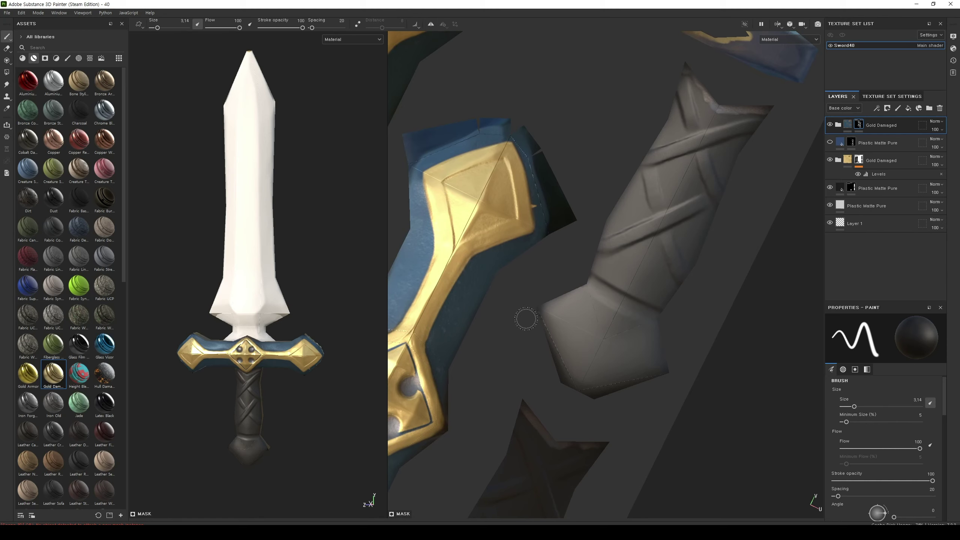
On the lower Gold Damaged layer's mask, paint a wider gold band at the grip's lower end in 2D
{"action": "left_click", "coordinate": [880, 162]}
{"action": "left_click_drag", "start_coordinate": [603, 287], "coordinate": [633, 307]}
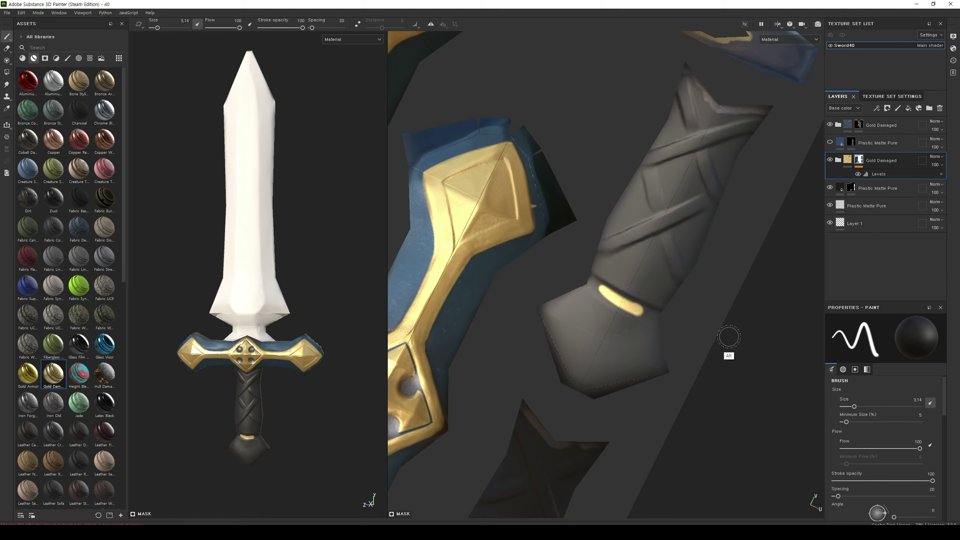
{"action": "left_click_drag", "start_coordinate": [728, 326], "coordinate": [697, 272], "text": "alt"}
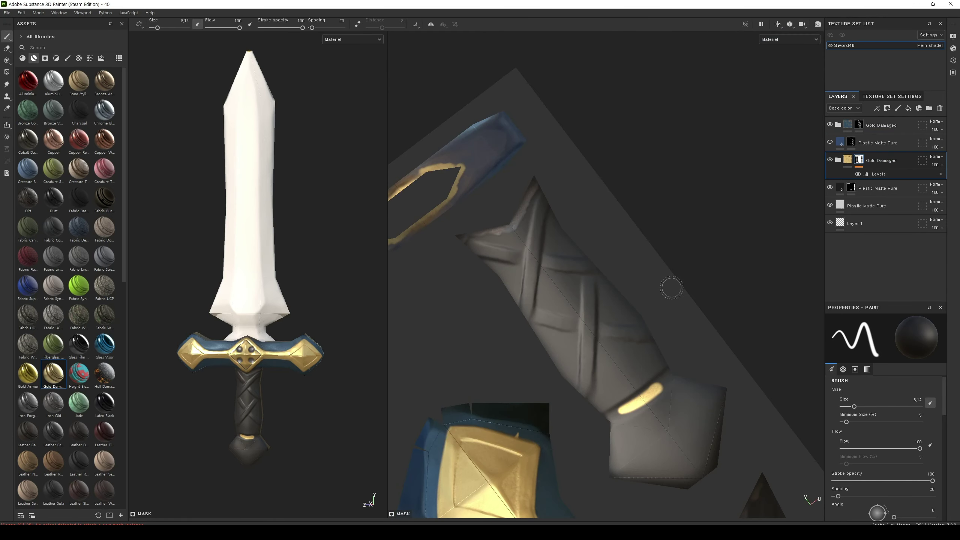
{"action": "middle_click_drag", "start_coordinate": [658, 272], "coordinate": [647, 177]}
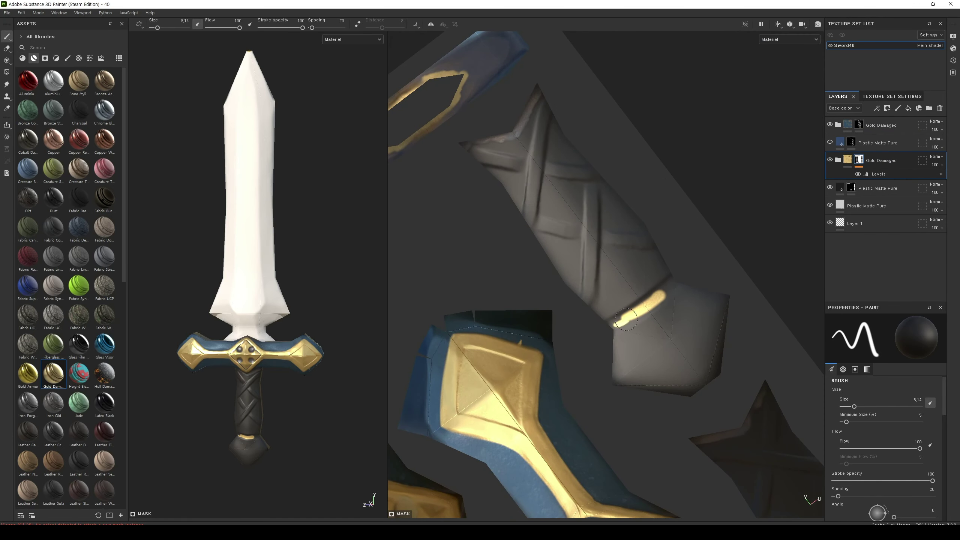
{"action": "left_click_drag", "start_coordinate": [625, 320], "coordinate": [671, 288]}
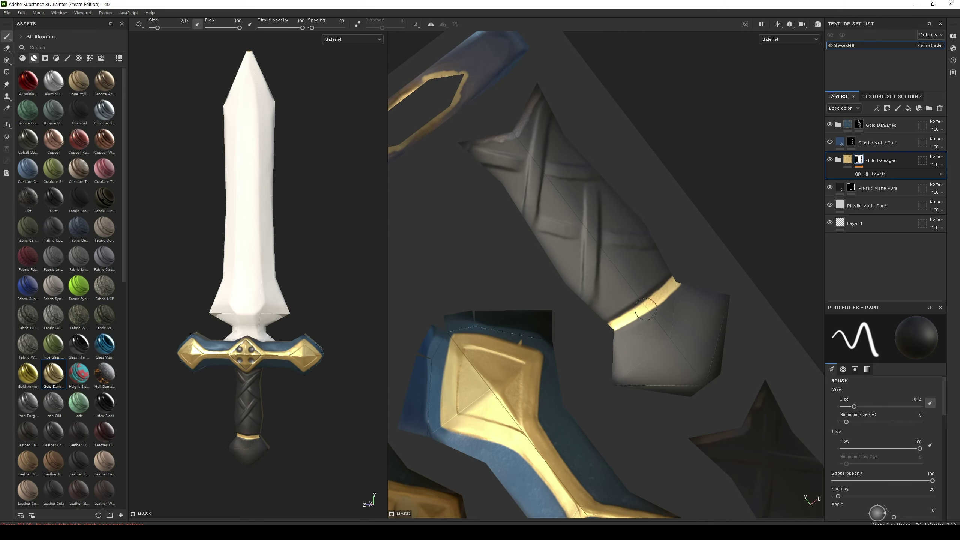
{"action": "middle_click_drag", "start_coordinate": [628, 281], "coordinate": [611, 154]}
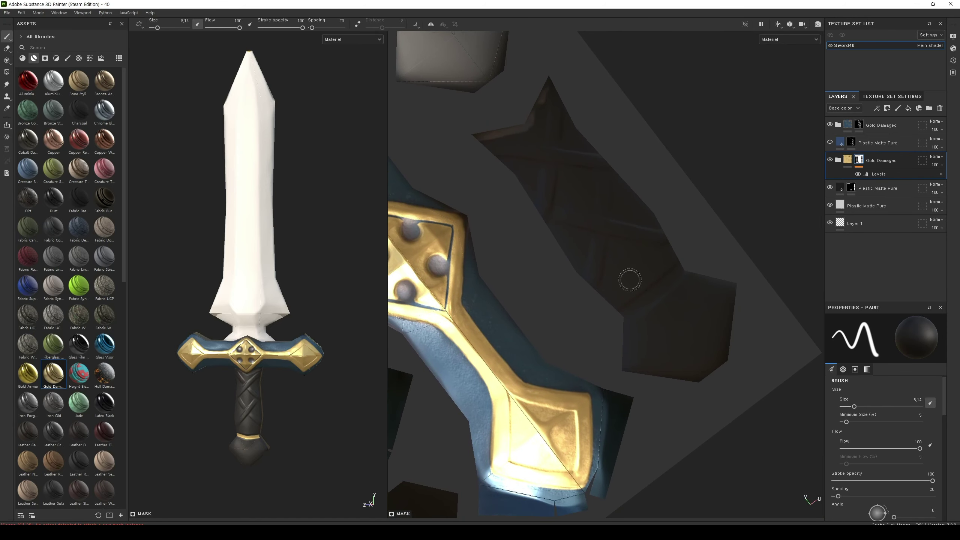
In the 3D view, extend the gold band across the grip so it rings the handle
{"action": "mouse_move", "coordinate": [293, 415]}
{"action": "middle_mouse_down", "text": "alt"}
{"action": "mouse_move", "coordinate": [305, 353]}
{"action": "mouse_move", "coordinate": [335, 421]}
{"action": "middle_mouse_up", "text": "alt"}
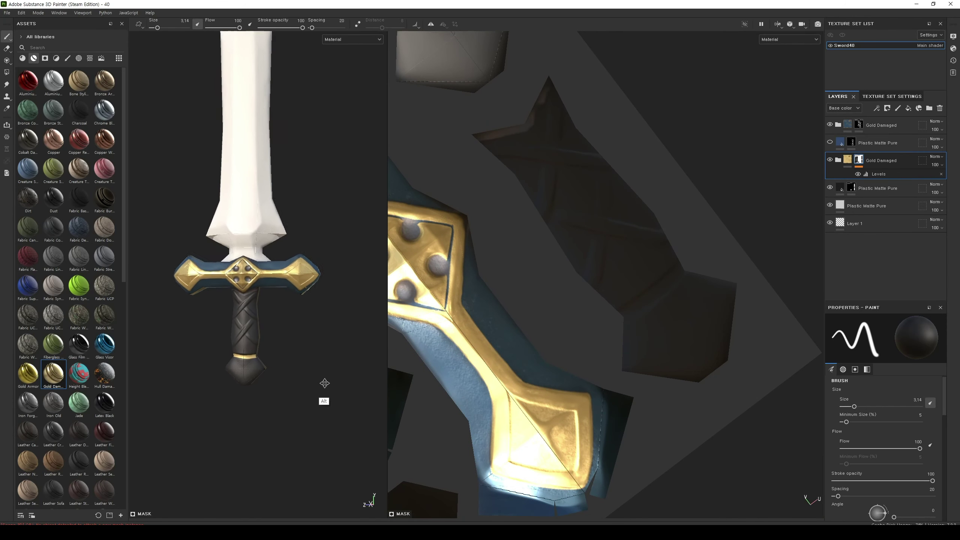
{"action": "left_click_drag", "start_coordinate": [334, 427], "coordinate": [259, 408], "text": "alt"}
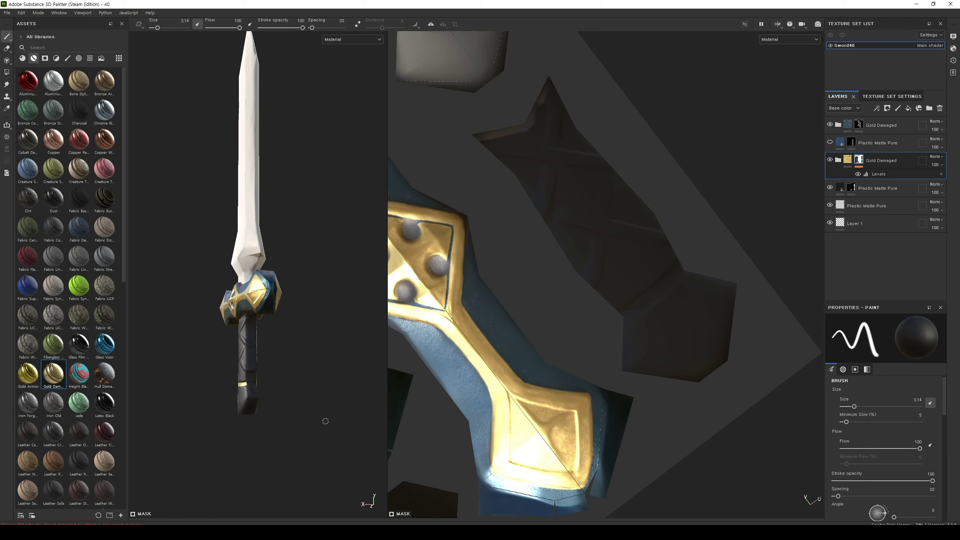
{"action": "scroll", "coordinate": [322, 422], "scroll_direction": "up", "scroll_amount": 2}
{"action": "scroll", "coordinate": [330, 427], "scroll_direction": "up", "scroll_amount": 5}
{"action": "left_click_drag", "start_coordinate": [357, 379], "coordinate": [345, 401], "text": "alt"}
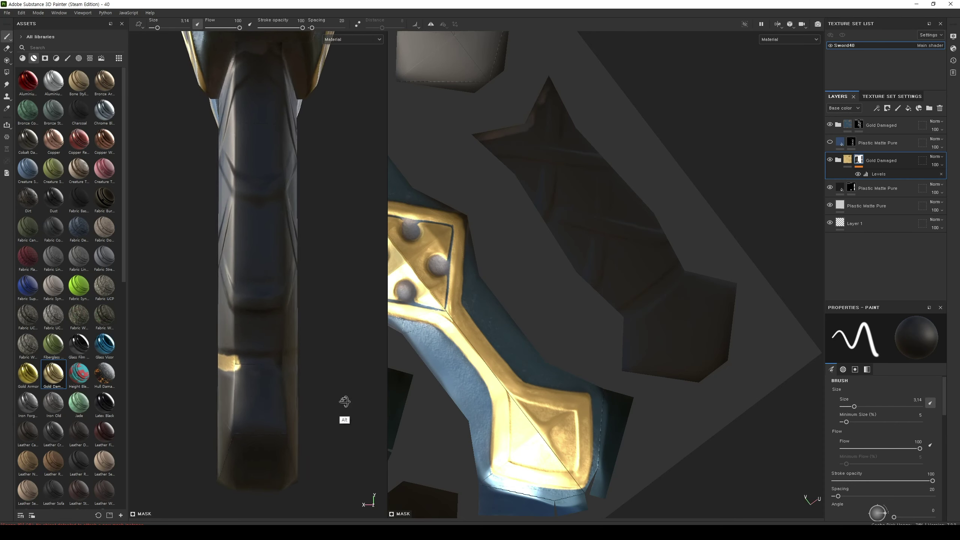
{"action": "mouse_move", "coordinate": [243, 366]}
{"action": "left_mouse_down"}
{"action": "mouse_move", "coordinate": [293, 366]}
{"action": "mouse_move", "coordinate": [195, 348]}
{"action": "mouse_move", "coordinate": [234, 362]}
{"action": "left_mouse_up"}
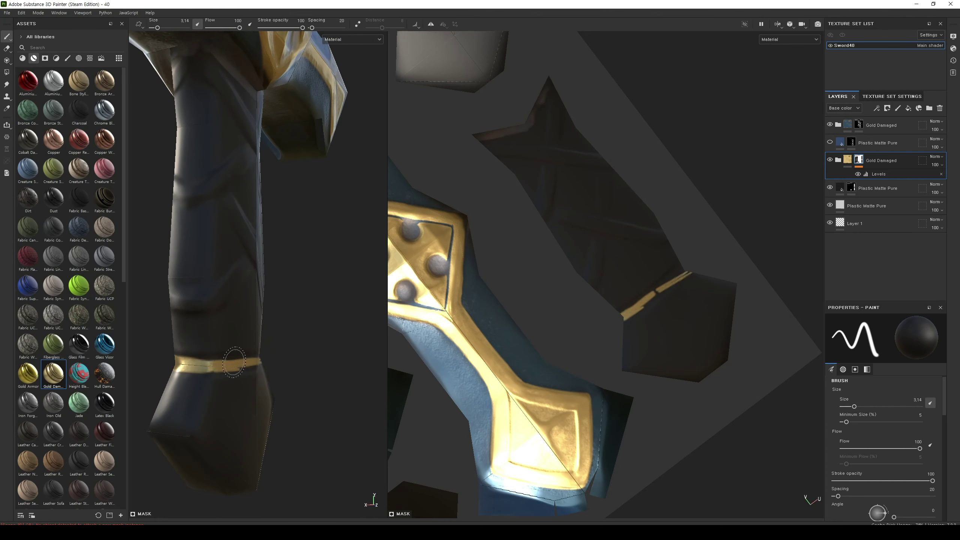
{"action": "mouse_move", "coordinate": [315, 336]}
{"action": "left_mouse_down", "text": "alt"}
{"action": "mouse_move", "coordinate": [197, 353]}
{"action": "mouse_move", "coordinate": [279, 319]}
{"action": "mouse_move", "coordinate": [196, 351]}
{"action": "mouse_move", "coordinate": [226, 355]}
{"action": "left_mouse_up", "text": "alt"}
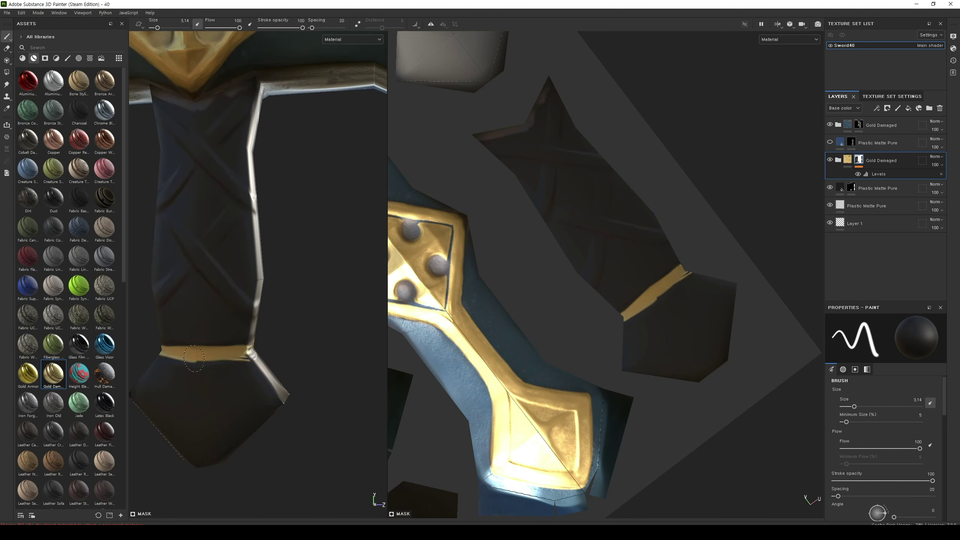
{"action": "left_click_drag", "start_coordinate": [201, 357], "coordinate": [250, 335], "text": "alt"}
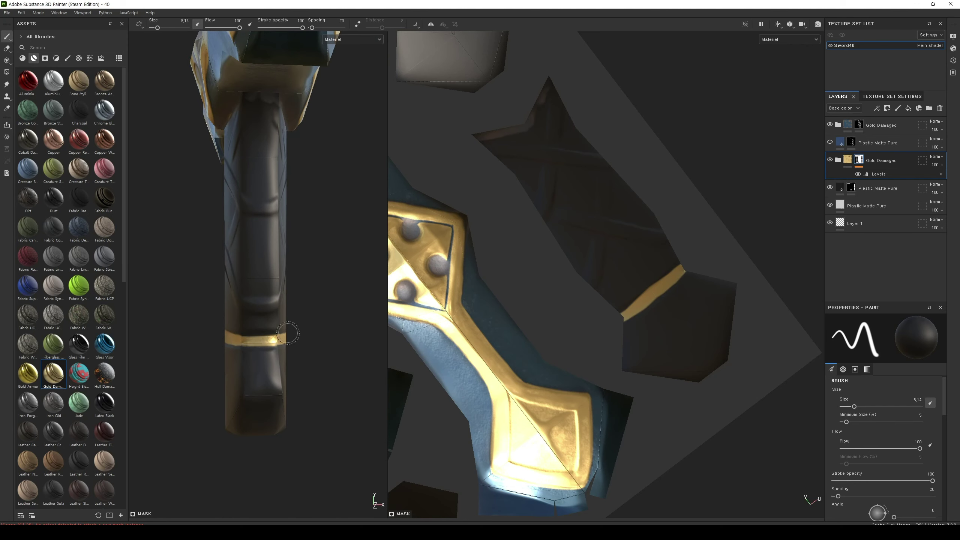
{"action": "left_click_drag", "start_coordinate": [261, 342], "coordinate": [346, 328], "text": "alt"}
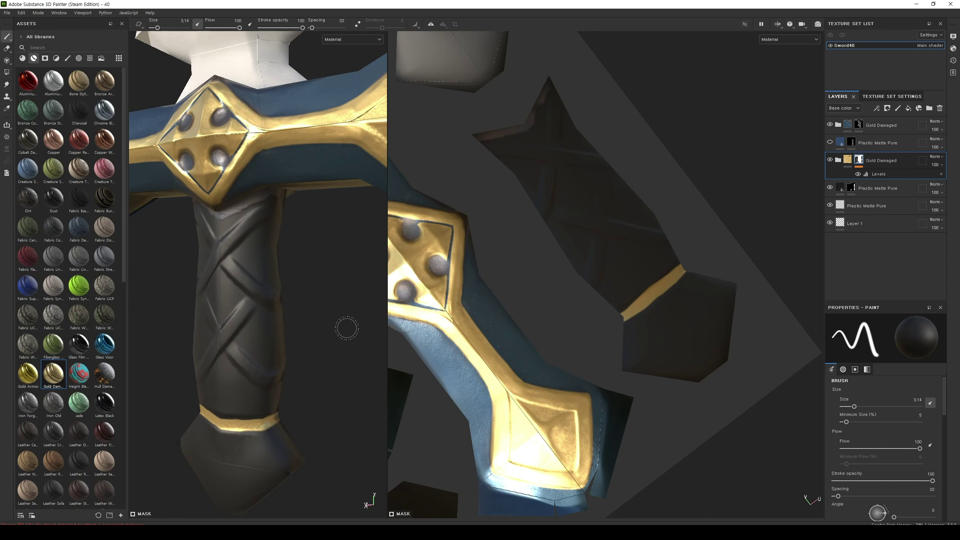
{"action": "left_click_drag", "start_coordinate": [526, 254], "coordinate": [514, 239], "text": "alt"}
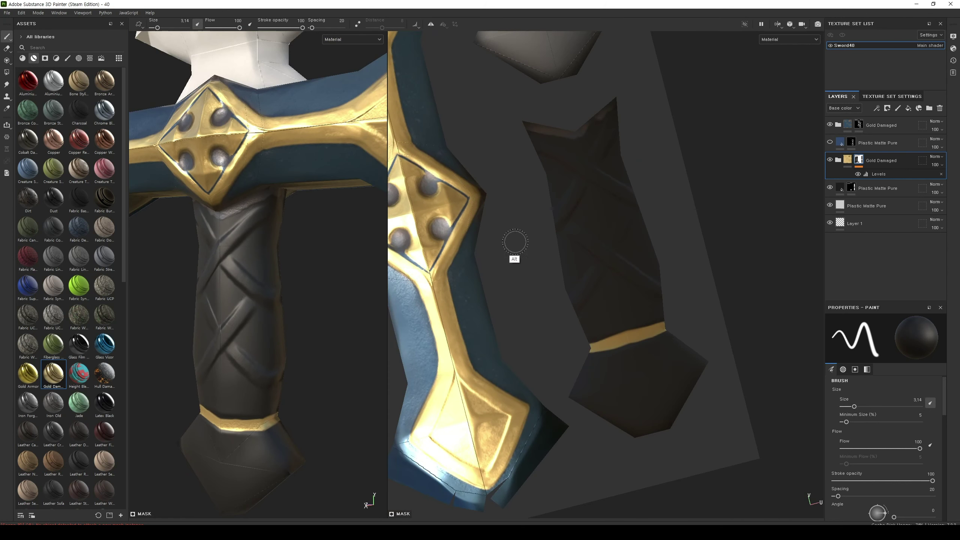
{"action": "middle_click_drag", "start_coordinate": [514, 239], "coordinate": [570, 298]}
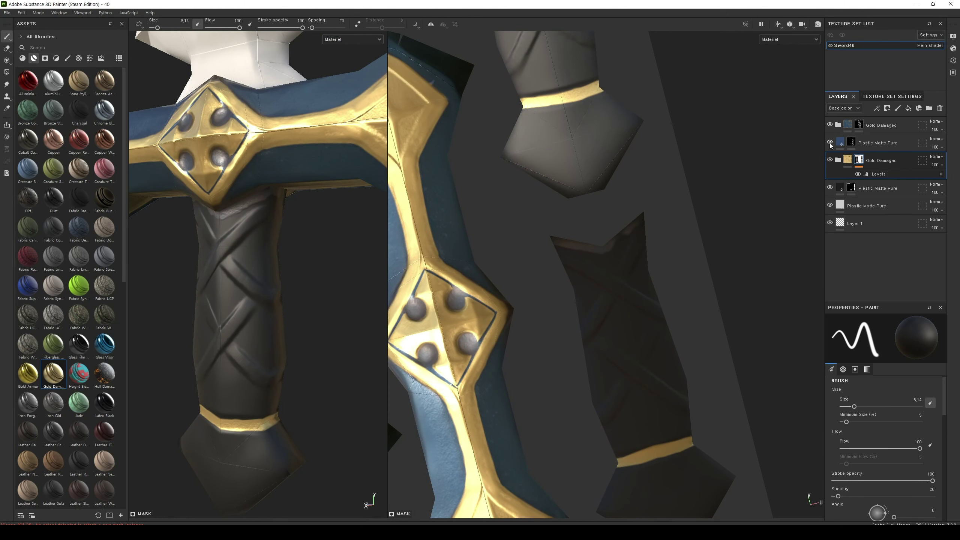
Unhide the Plastic Matte Pure layer and frame the crossguard studs in the texture view
{"action": "left_click", "coordinate": [859, 125]}
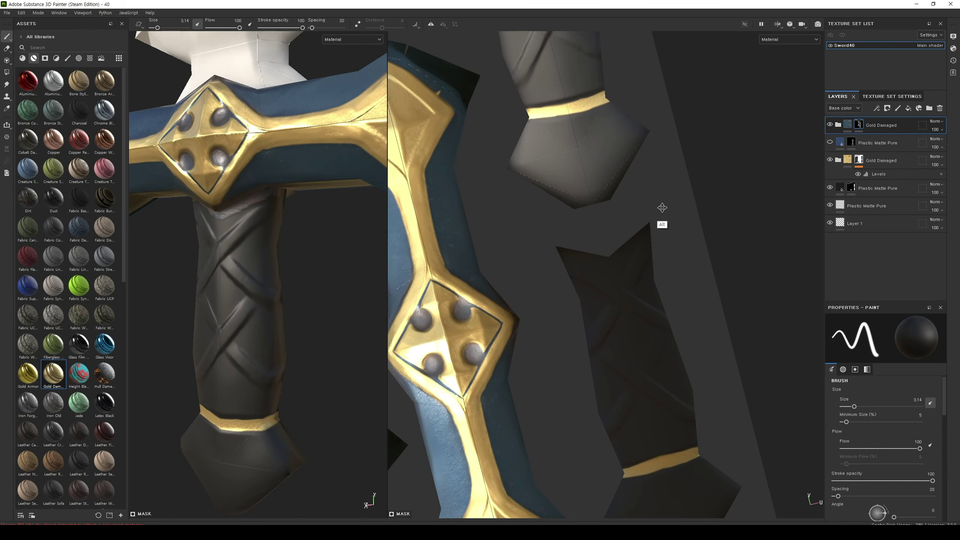
{"action": "middle_click_drag", "start_coordinate": [660, 208], "coordinate": [536, 123]}
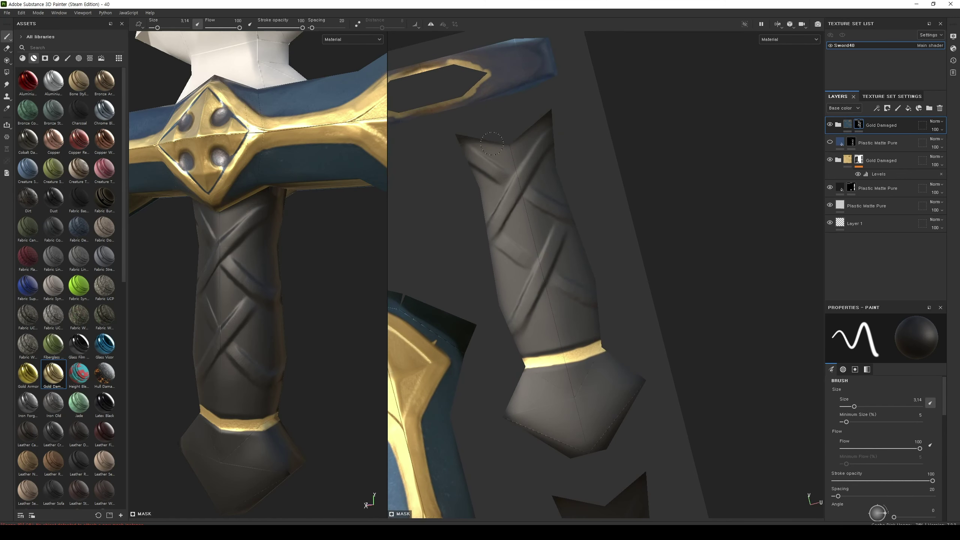
{"action": "middle_click_drag", "start_coordinate": [555, 231], "coordinate": [673, 310]}
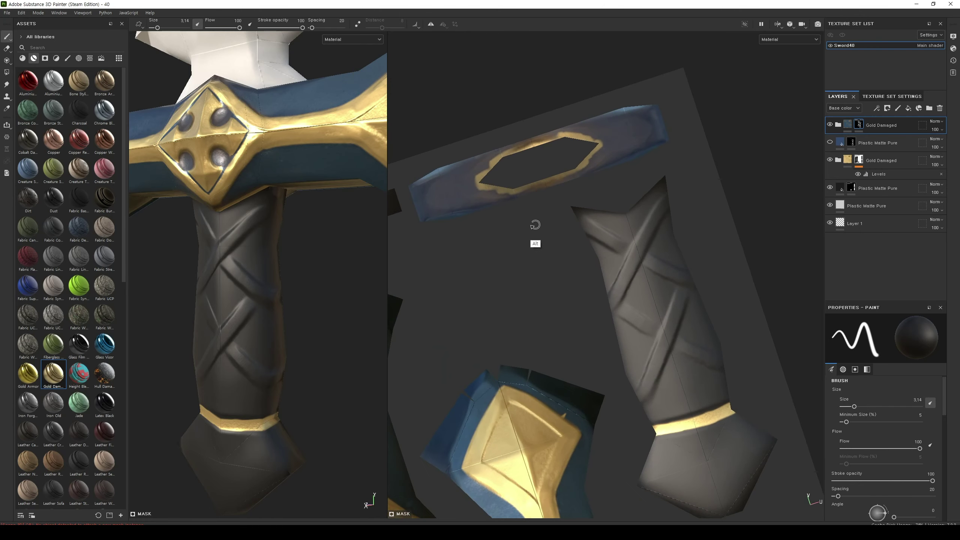
{"action": "left_click", "coordinate": [830, 143]}
{"action": "mouse_move", "coordinate": [565, 301]}
{"action": "middle_mouse_down", "text": "alt"}
{"action": "mouse_move", "coordinate": [687, 102]}
{"action": "mouse_move", "coordinate": [623, 208]}
{"action": "mouse_move", "coordinate": [577, 256]}
{"action": "middle_mouse_up", "text": "alt"}
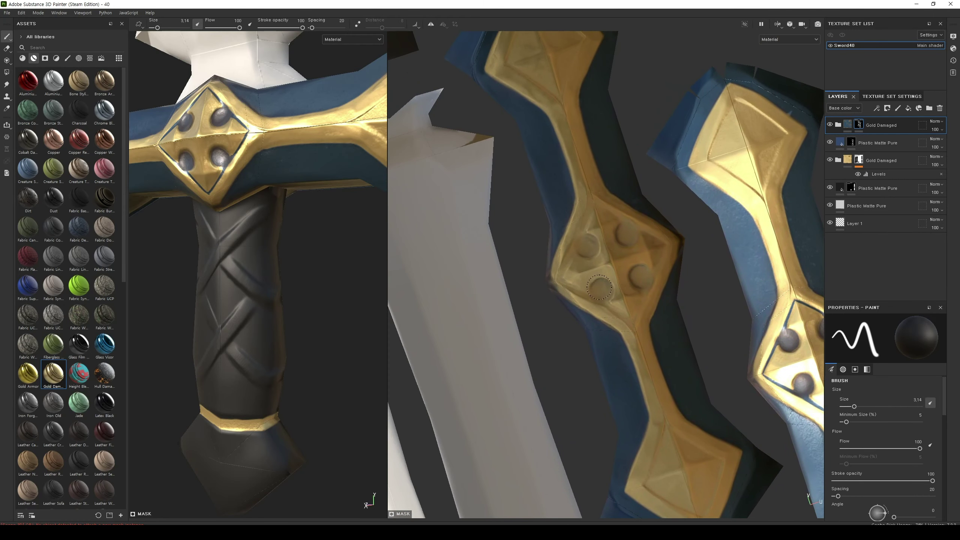
Paint the four crossguard studs dark blue on the Plastic Matte Pure layer
{"action": "left_click", "coordinate": [853, 142]}
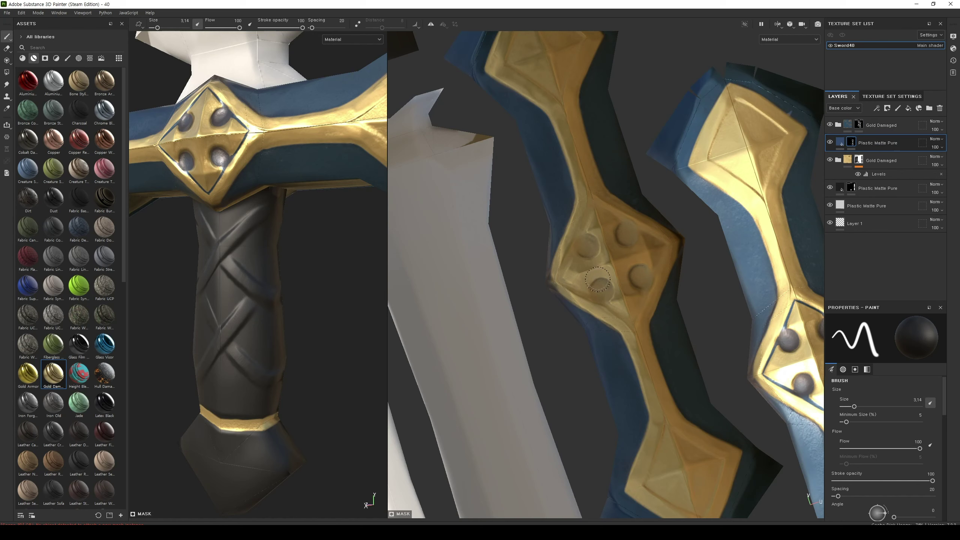
{"action": "left_click", "coordinate": [600, 290]}
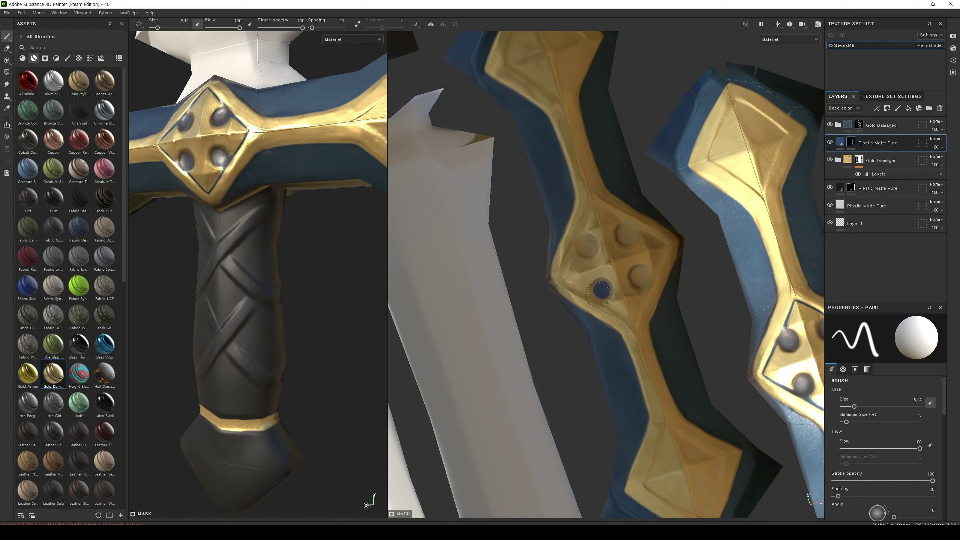
{"action": "left_click", "coordinate": [637, 280]}
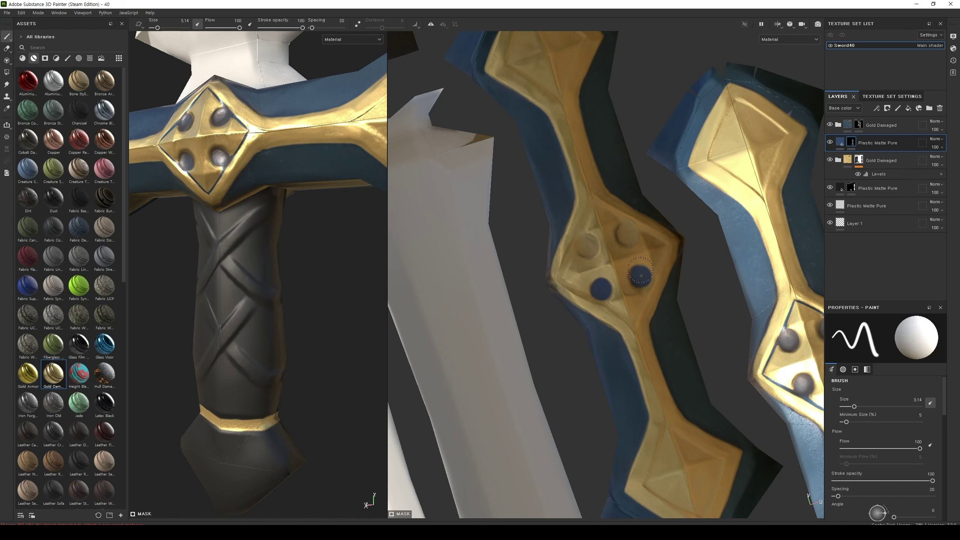
{"action": "left_click", "coordinate": [625, 235]}
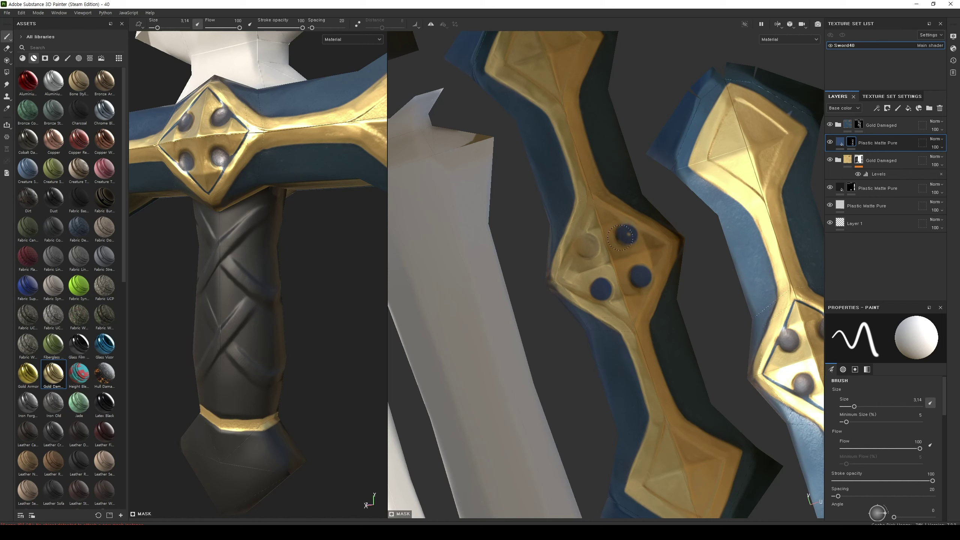
{"action": "left_click", "coordinate": [584, 247]}
With a smaller brush, outline the studs' diamond with a thin dark blue line
{"action": "key", "text": "bracketleft"}
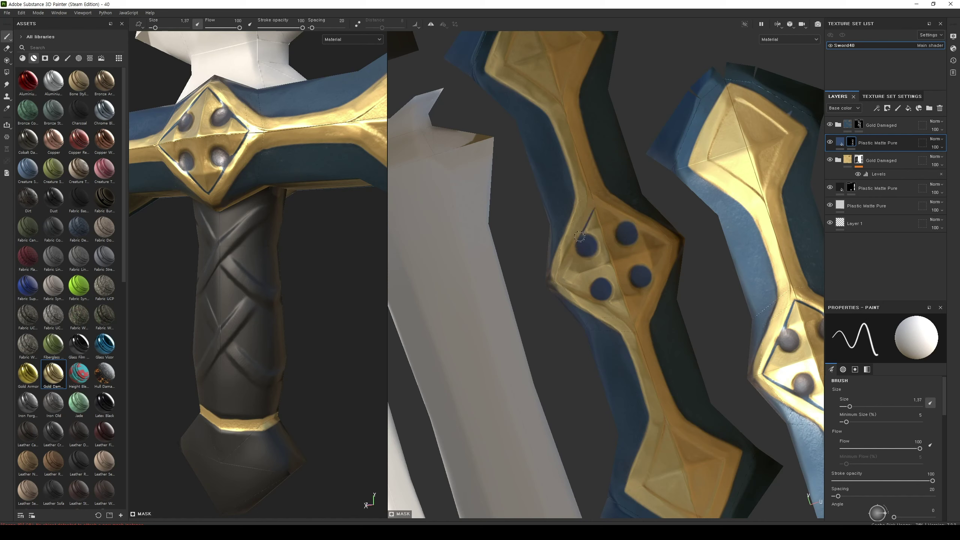
{"action": "key", "text": "ctrl+z"}
{"action": "left_click_drag", "start_coordinate": [561, 278], "coordinate": [585, 294]}
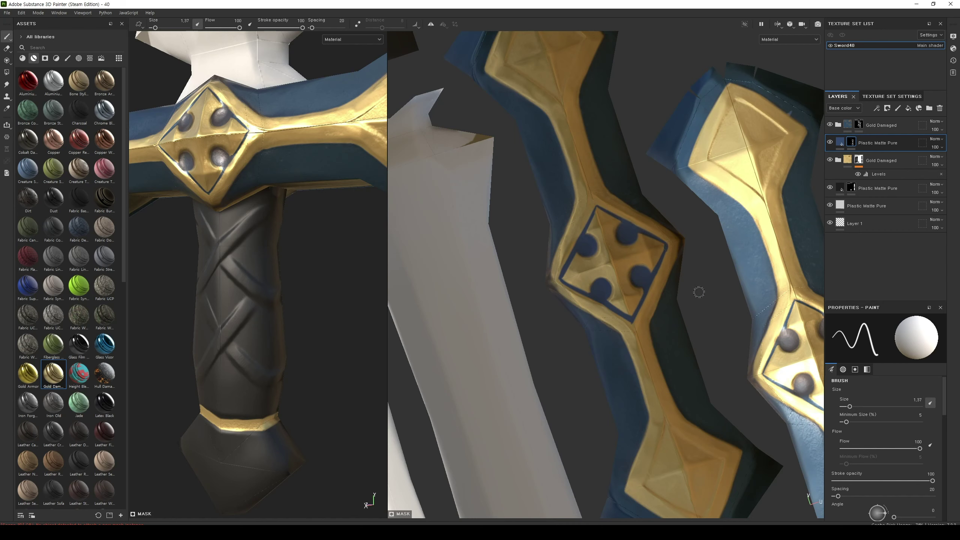
{"action": "scroll", "coordinate": [697, 300], "scroll_direction": "down", "scroll_amount": 5}
{"action": "left_click_drag", "start_coordinate": [697, 300], "coordinate": [694, 323], "text": "alt"}
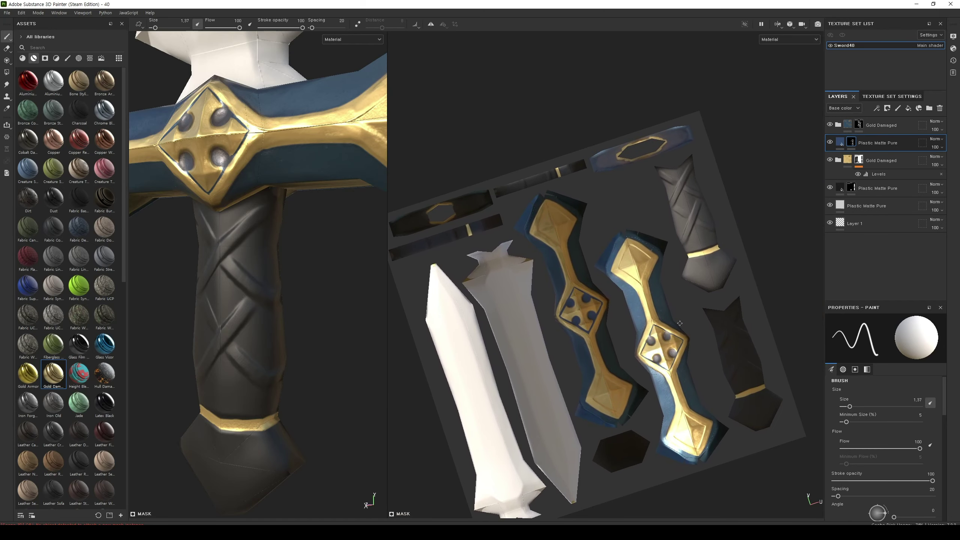
{"action": "middle_click_drag", "start_coordinate": [694, 324], "coordinate": [692, 346]}
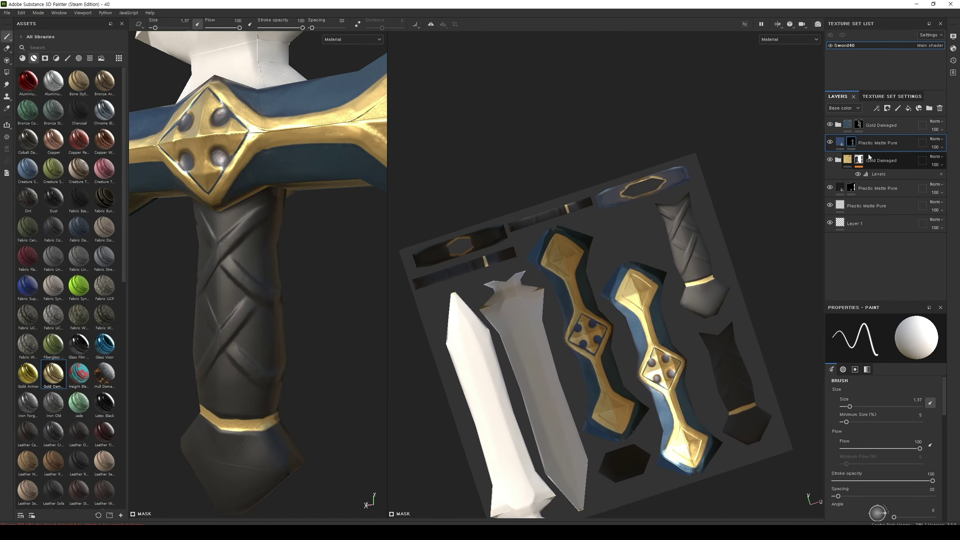
Select the top Gold Damaged layer's mask and paint dark blue around the guard ring near the hexagon opening
{"action": "left_click", "coordinate": [830, 142]}
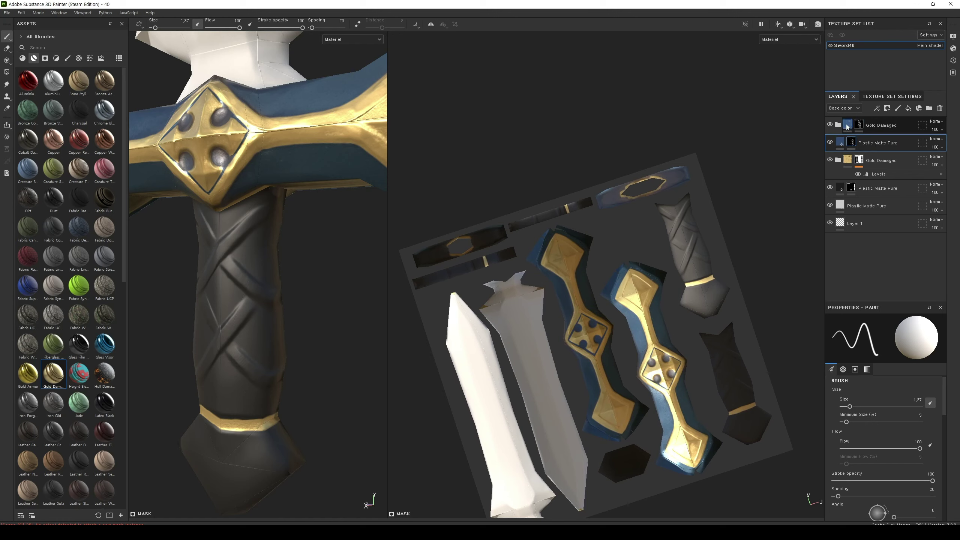
{"action": "left_click", "coordinate": [829, 125]}
{"action": "left_click", "coordinate": [882, 125]}
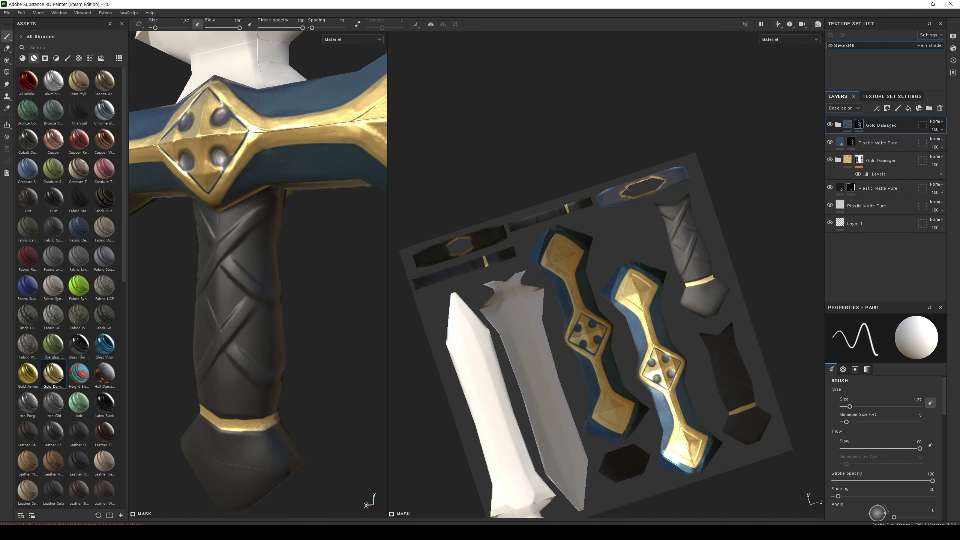
{"action": "right_click_drag", "start_coordinate": [626, 188], "coordinate": [623, 189], "text": "ctrl"}
{"action": "left_click_drag", "start_coordinate": [631, 182], "coordinate": [624, 186]}
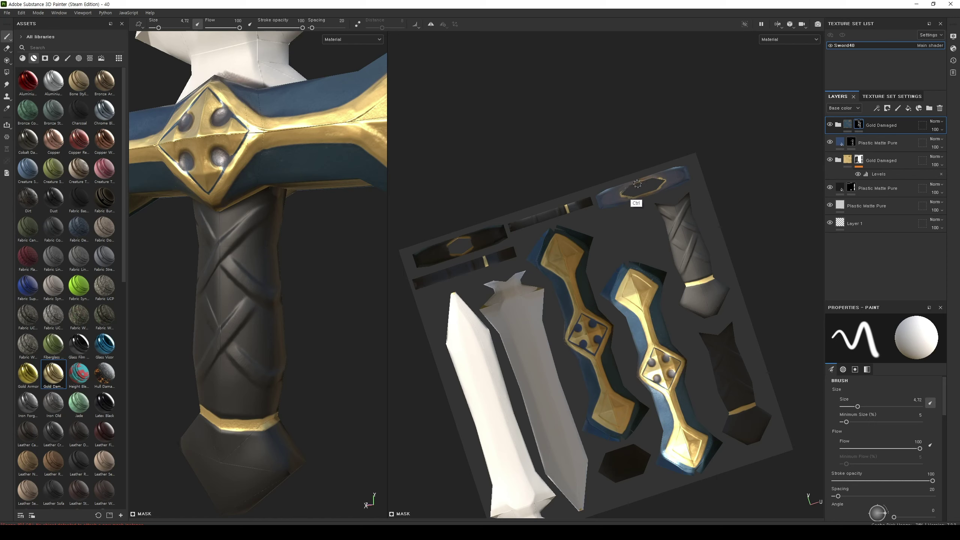
With a smaller brush, paint dark blue along the top edge of the gold guard band
{"action": "right_click_drag", "start_coordinate": [322, 268], "coordinate": [317, 332], "text": "alt"}
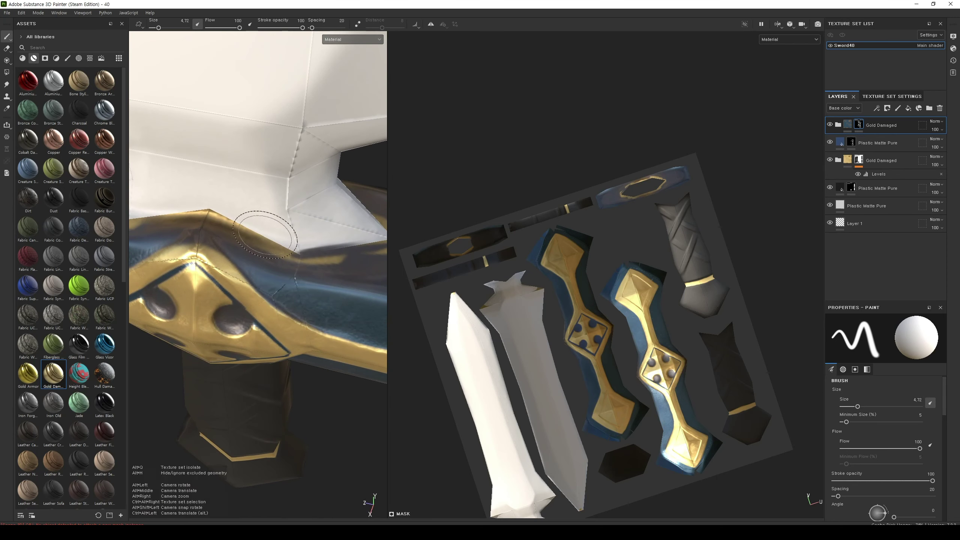
{"action": "right_click_drag", "start_coordinate": [265, 234], "coordinate": [251, 245], "text": "ctrl"}
{"action": "mouse_move", "coordinate": [212, 217]}
{"action": "left_mouse_down"}
{"action": "mouse_move", "coordinate": [328, 264]}
{"action": "mouse_move", "coordinate": [272, 211]}
{"action": "left_mouse_up"}
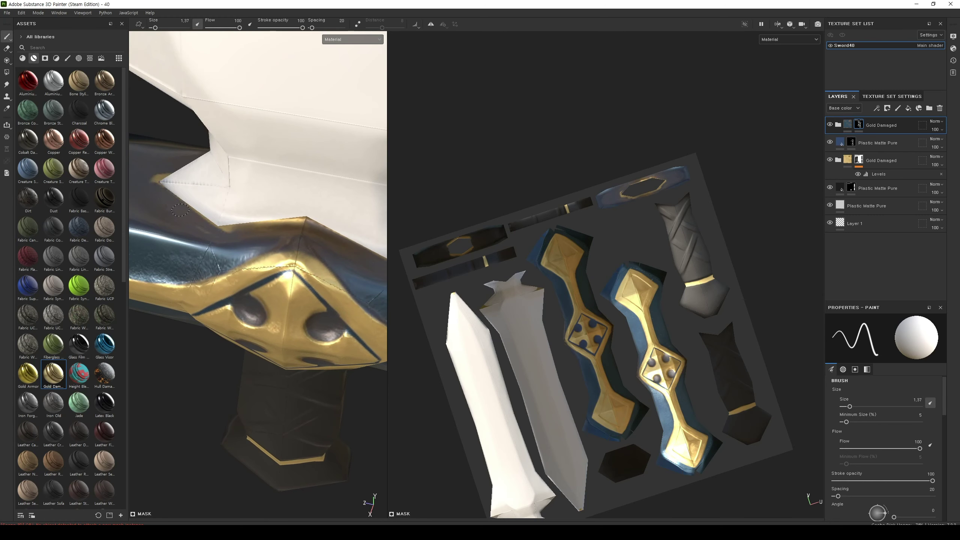
{"action": "mouse_move", "coordinate": [239, 226]}
{"action": "left_mouse_down"}
{"action": "mouse_move", "coordinate": [291, 240]}
{"action": "mouse_move", "coordinate": [230, 239]}
{"action": "left_mouse_up"}
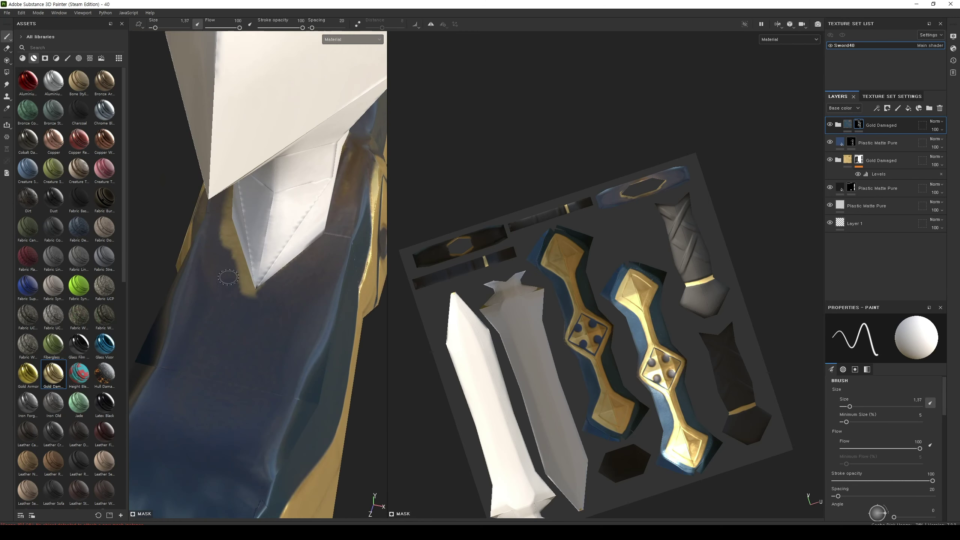
Darken the unpainted band just beneath the gold trim from a new angle
{"action": "mouse_move", "coordinate": [244, 324]}
{"action": "left_mouse_down", "text": "alt"}
{"action": "mouse_move", "coordinate": [369, 282]}
{"action": "mouse_move", "coordinate": [232, 246]}
{"action": "left_mouse_up", "text": "alt"}
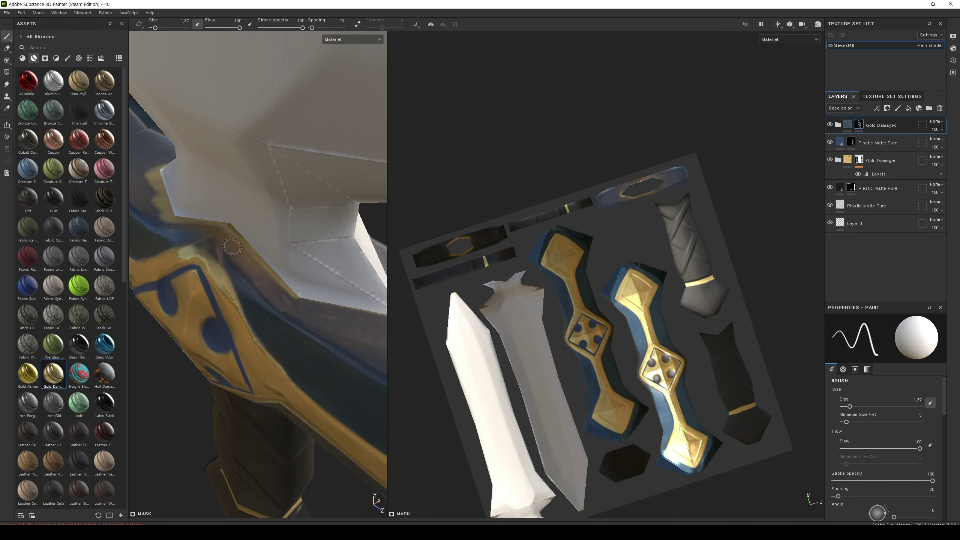
{"action": "left_click_drag", "start_coordinate": [267, 283], "coordinate": [251, 259], "text": "alt"}
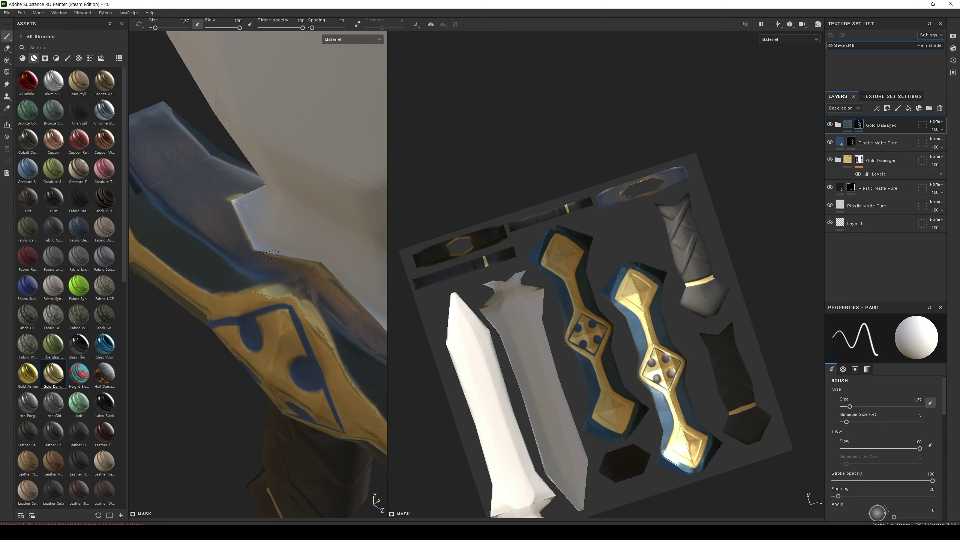
{"action": "left_click_drag", "start_coordinate": [307, 276], "coordinate": [280, 205], "text": "alt"}
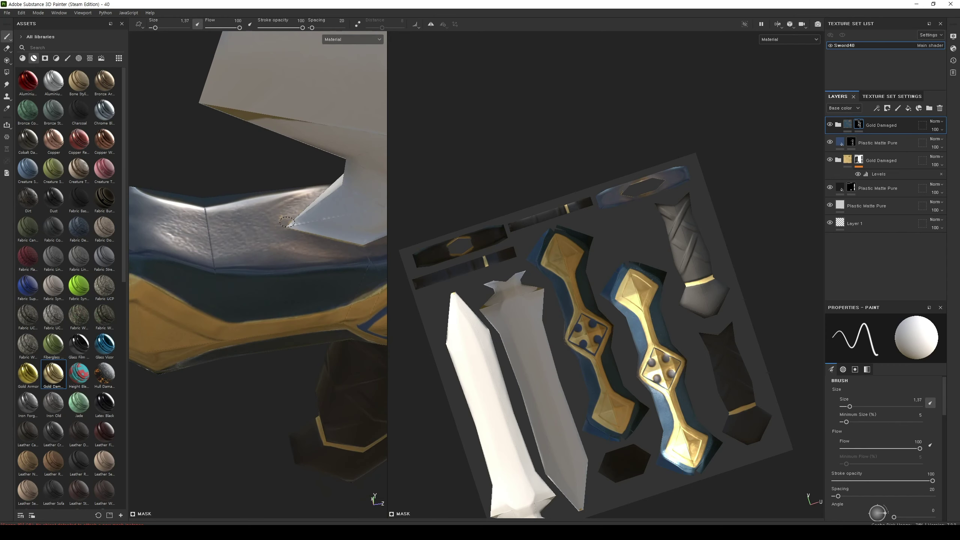
{"action": "mouse_move", "coordinate": [285, 248]}
{"action": "left_mouse_down", "text": "alt"}
{"action": "mouse_move", "coordinate": [245, 385]}
{"action": "mouse_move", "coordinate": [243, 193]}
{"action": "mouse_move", "coordinate": [279, 237]}
{"action": "mouse_move", "coordinate": [222, 229]}
{"action": "mouse_move", "coordinate": [235, 224]}
{"action": "mouse_move", "coordinate": [210, 241]}
{"action": "left_mouse_up", "text": "alt"}
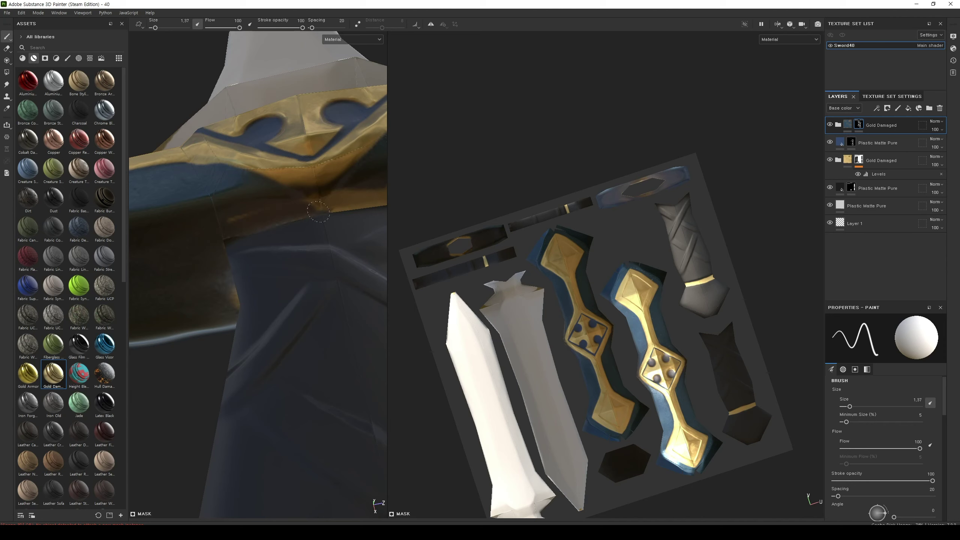
{"action": "mouse_move", "coordinate": [318, 212]}
{"action": "left_mouse_down", "text": "alt"}
{"action": "mouse_move", "coordinate": [265, 225]}
{"action": "mouse_move", "coordinate": [304, 220]}
{"action": "left_mouse_up", "text": "alt"}
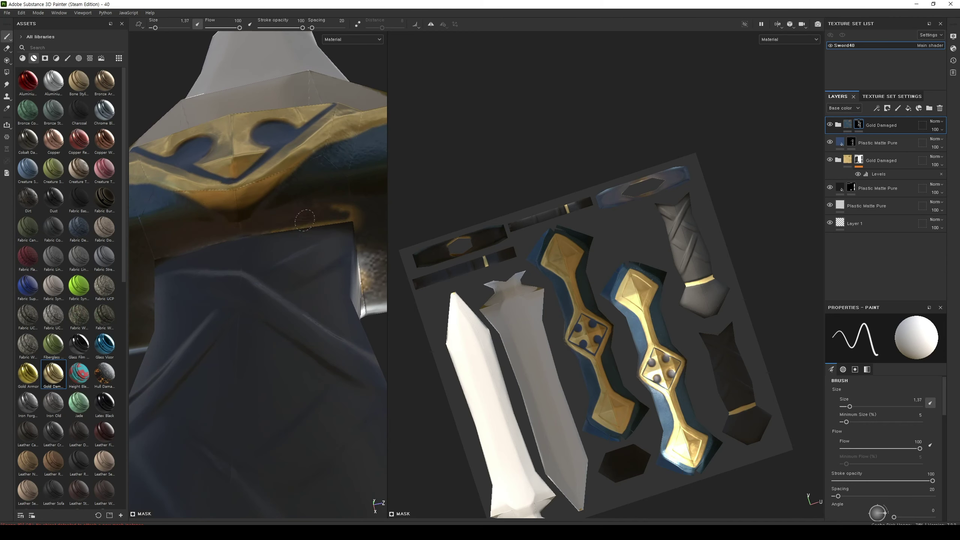
Fill the remaining dark blue gaps under the tilted gold band, then view the whole sword from the front
{"action": "middle_click_drag", "start_coordinate": [362, 223], "coordinate": [233, 201], "text": "alt"}
{"action": "mouse_move", "coordinate": [297, 272]}
{"action": "left_mouse_down", "text": "alt"}
{"action": "mouse_move", "coordinate": [309, 339]}
{"action": "mouse_move", "coordinate": [280, 251]}
{"action": "left_mouse_up", "text": "alt"}
{"action": "left_click_drag", "start_coordinate": [350, 274], "coordinate": [331, 288], "text": "alt"}
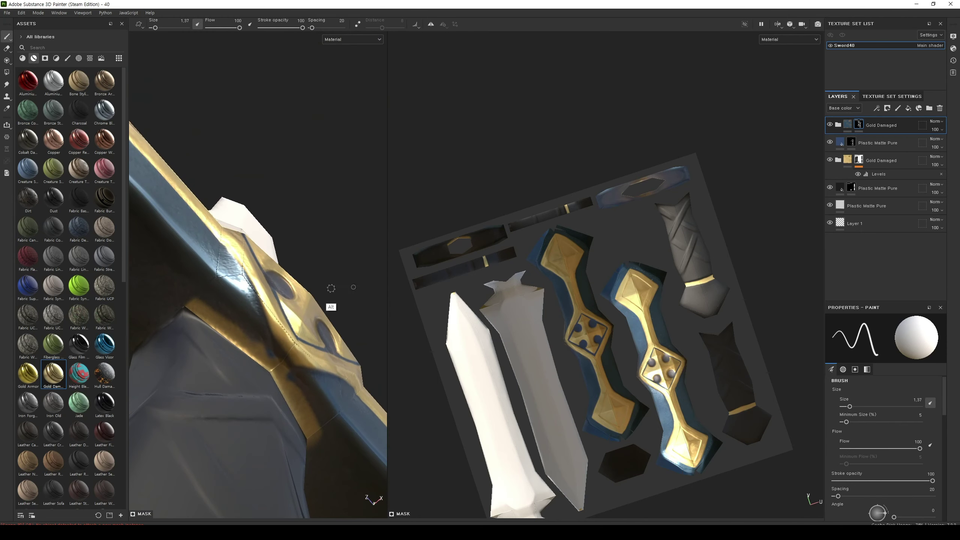
{"action": "left_click_drag", "start_coordinate": [204, 310], "coordinate": [219, 309]}
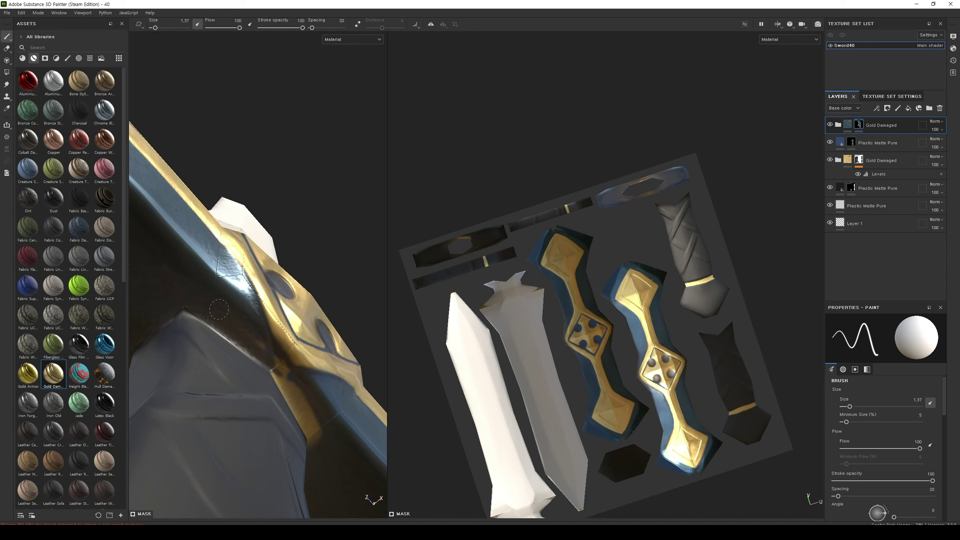
{"action": "mouse_move", "coordinate": [306, 399]}
{"action": "left_mouse_down", "text": "alt"}
{"action": "mouse_move", "coordinate": [205, 296]}
{"action": "mouse_move", "coordinate": [281, 263]}
{"action": "left_mouse_up", "text": "alt"}
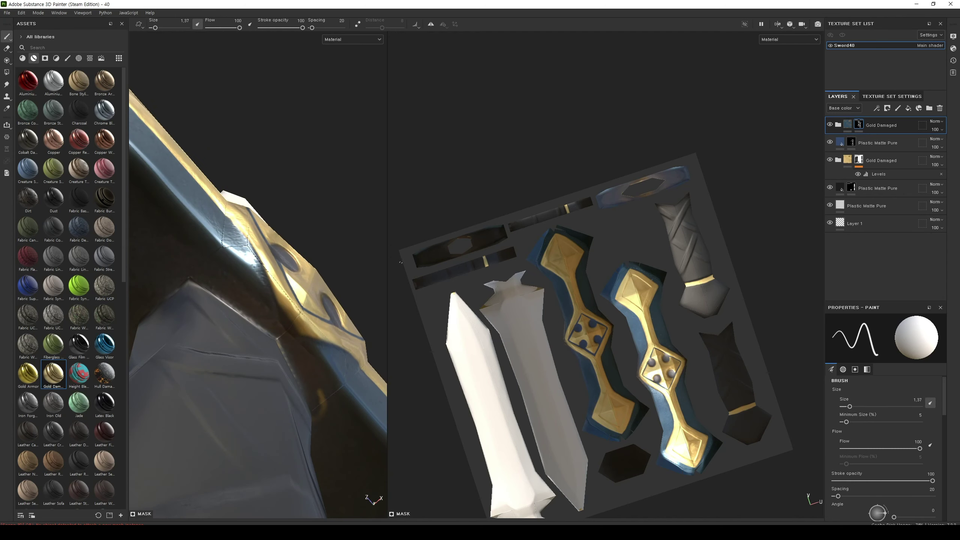
{"action": "left_click_drag", "start_coordinate": [388, 263], "coordinate": [465, 261]}
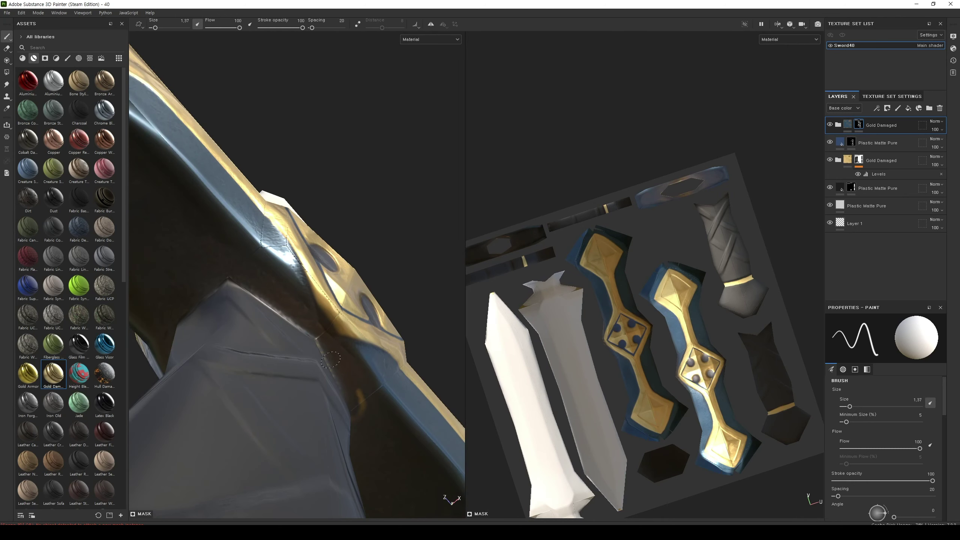
{"action": "left_click_drag", "start_coordinate": [338, 265], "coordinate": [308, 231], "text": "alt"}
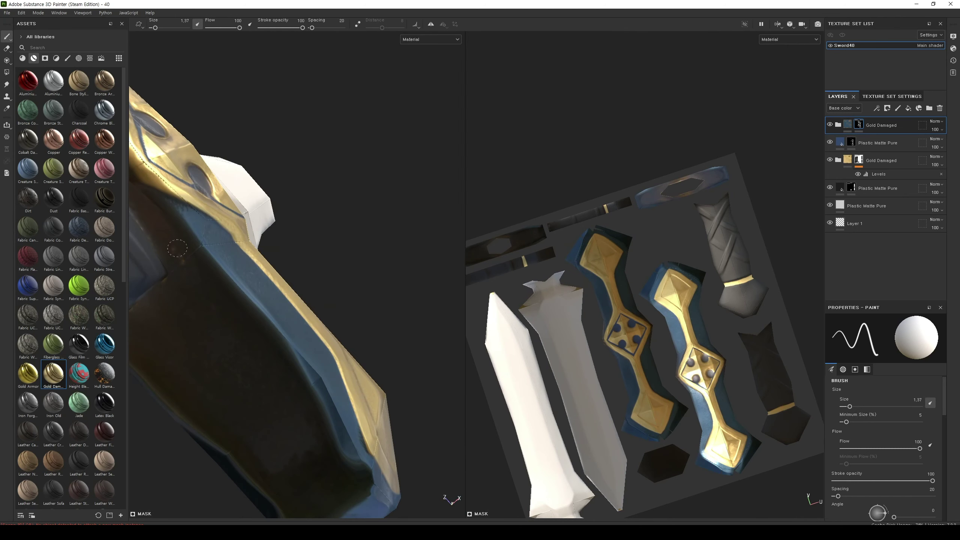
{"action": "left_click_drag", "start_coordinate": [300, 267], "coordinate": [340, 317], "text": "alt"}
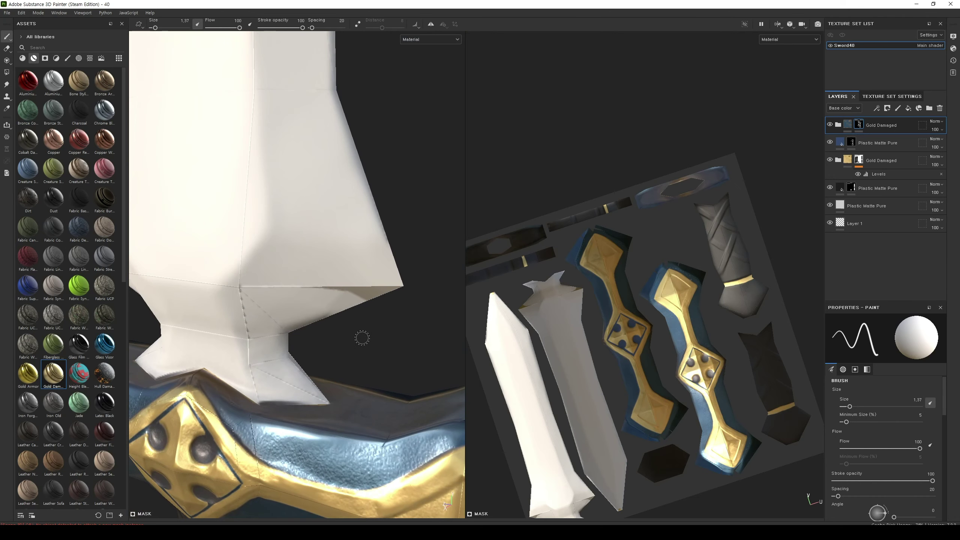
{"action": "scroll", "coordinate": [363, 336], "scroll_direction": "down", "scroll_amount": 10}
{"action": "mouse_move", "coordinate": [384, 290]}
{"action": "left_mouse_down", "text": "alt"}
{"action": "mouse_move", "coordinate": [415, 354]}
{"action": "mouse_move", "coordinate": [387, 264]}
{"action": "mouse_move", "coordinate": [268, 263]}
{"action": "left_mouse_up", "text": "alt"}
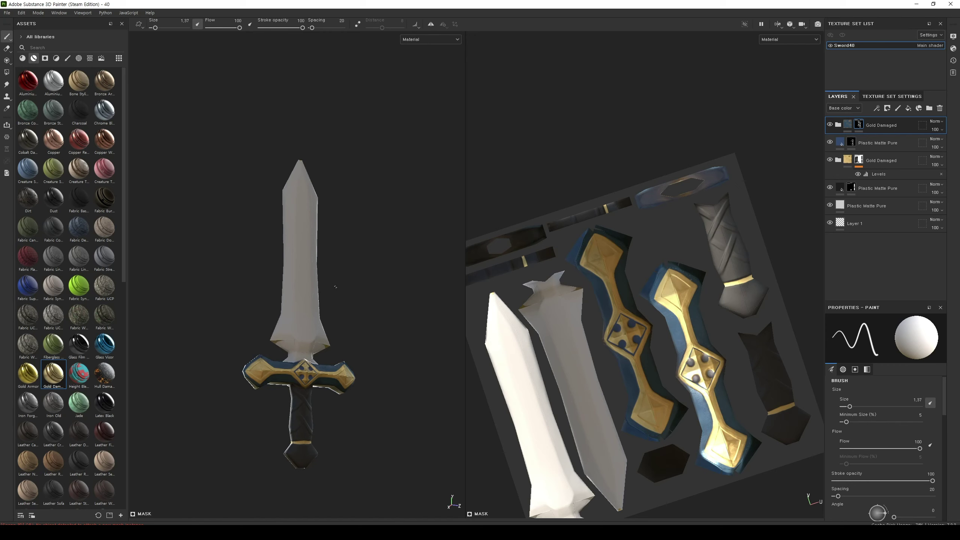
Add Leather Stylized as a new top layer and hide it with a black mask
{"action": "scroll", "coordinate": [32, 151], "scroll_direction": "down", "scroll_amount": 5}
{"action": "scroll", "coordinate": [33, 150], "scroll_direction": "down", "scroll_amount": 5}
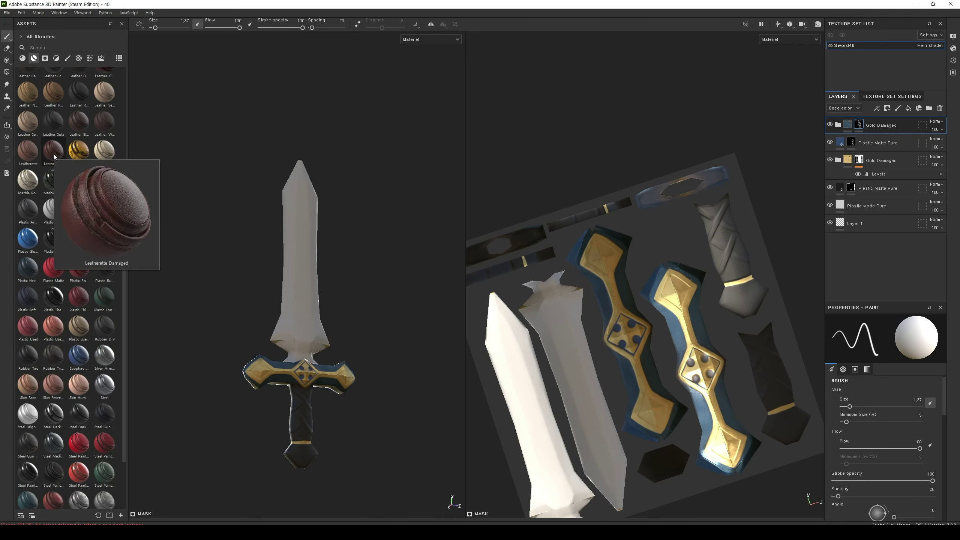
{"action": "mouse_move", "coordinate": [86, 116]}
{"action": "left_click_drag", "start_coordinate": [83, 122], "coordinate": [874, 139]}
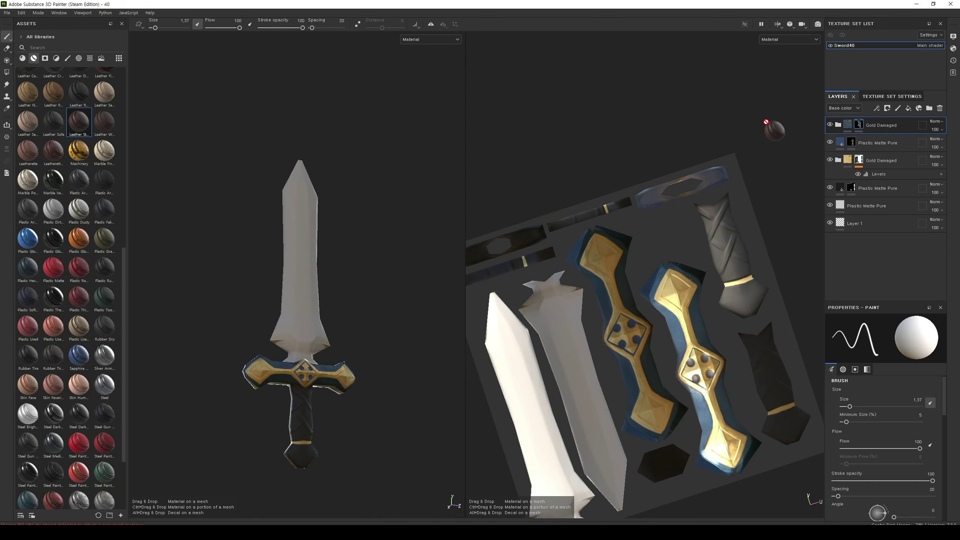
{"action": "right_click", "coordinate": [848, 120]}
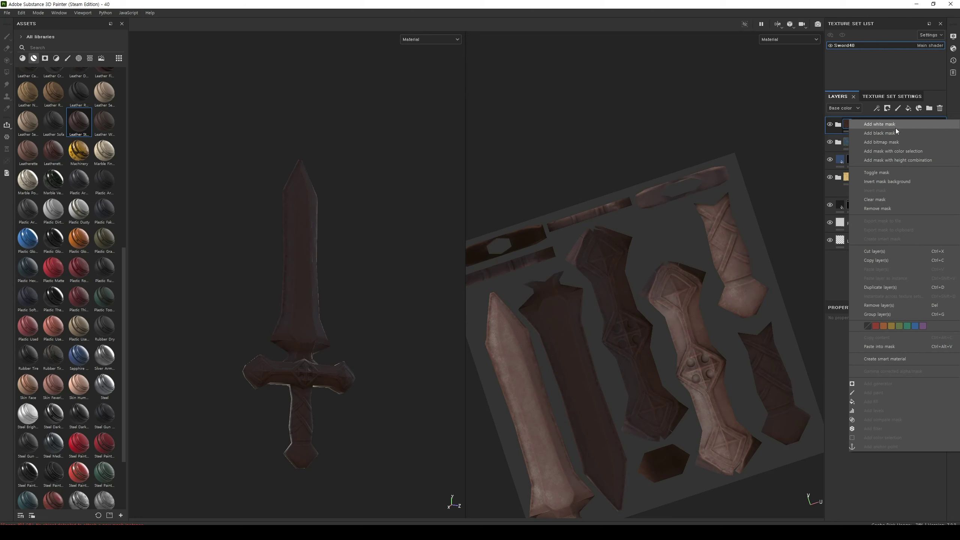
{"action": "left_click", "coordinate": [880, 133]}
{"action": "scroll", "coordinate": [414, 357], "scroll_direction": "up", "scroll_amount": 2}
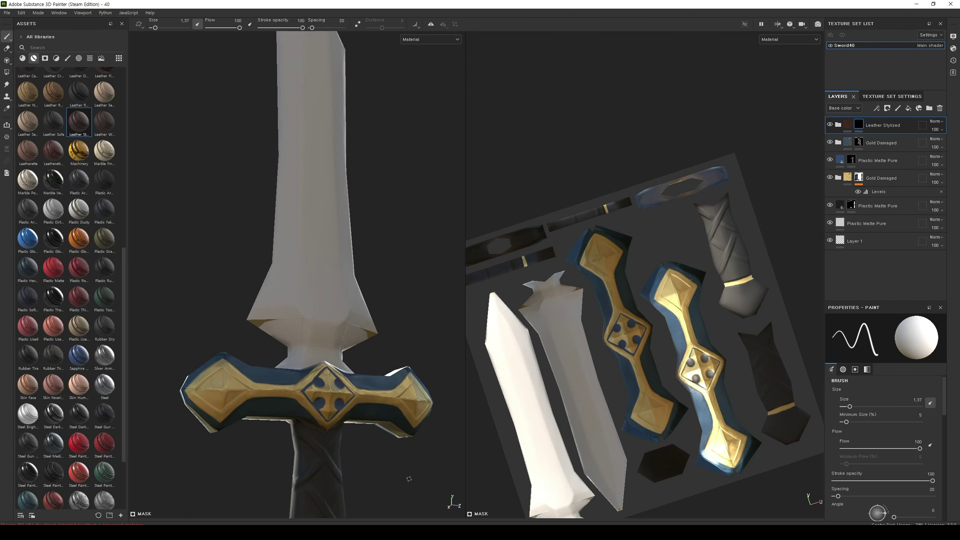
{"action": "scroll", "coordinate": [415, 346], "scroll_direction": "up", "scroll_amount": 3}
{"action": "scroll", "coordinate": [416, 334], "scroll_direction": "up", "scroll_amount": 2}
With brush size 3.14, paint diagonal red leather straps across the grip in the Leather Stylized mask
{"action": "key", "text": "bracketright"}
{"action": "key", "text": "bracketright"}
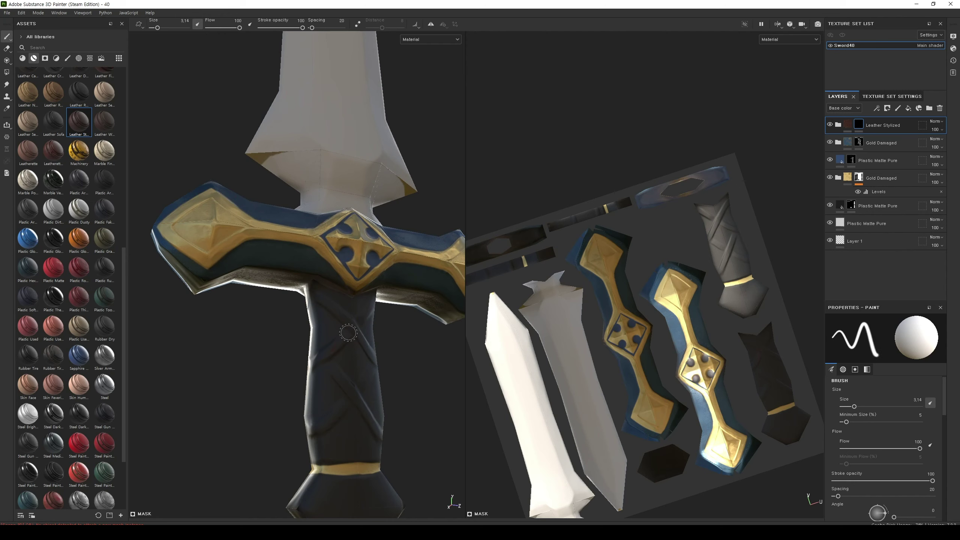
{"action": "left_click_drag", "start_coordinate": [428, 386], "coordinate": [354, 314], "text": "alt"}
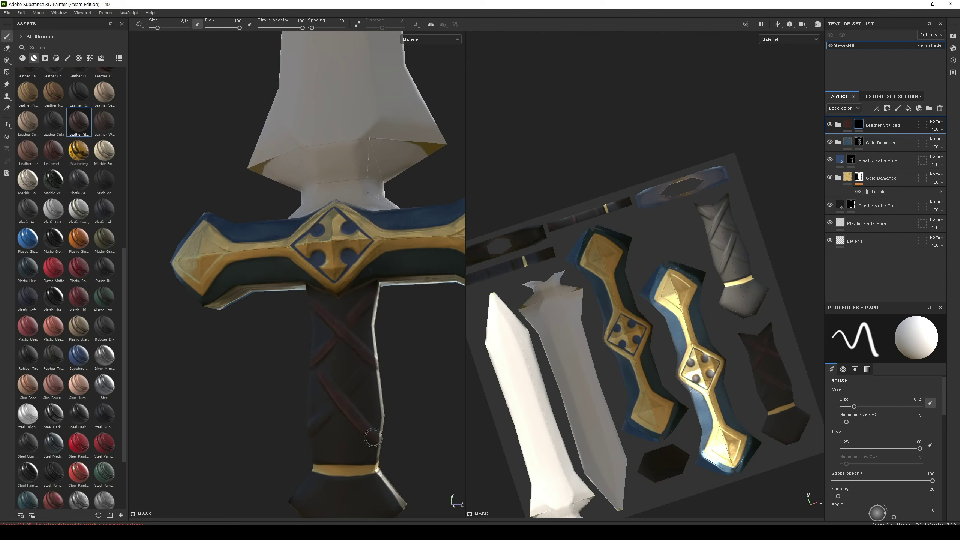
{"action": "mouse_move", "coordinate": [378, 401]}
{"action": "left_mouse_down", "text": "alt"}
{"action": "mouse_move", "coordinate": [401, 393]}
{"action": "mouse_move", "coordinate": [357, 395]}
{"action": "left_mouse_up", "text": "alt"}
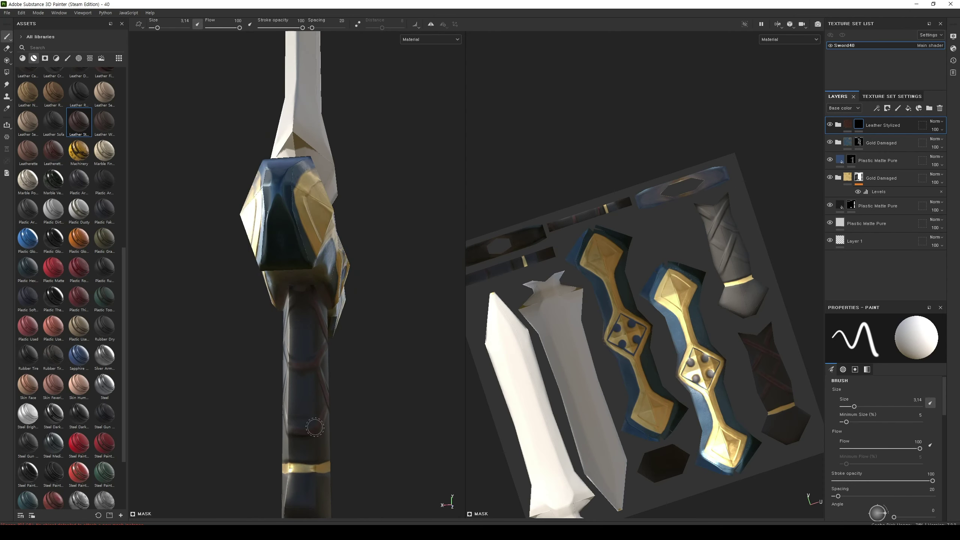
{"action": "mouse_move", "coordinate": [380, 360]}
{"action": "left_mouse_down", "text": "alt"}
{"action": "mouse_move", "coordinate": [285, 317]}
{"action": "mouse_move", "coordinate": [343, 353]}
{"action": "mouse_move", "coordinate": [268, 319]}
{"action": "left_mouse_up", "text": "alt"}
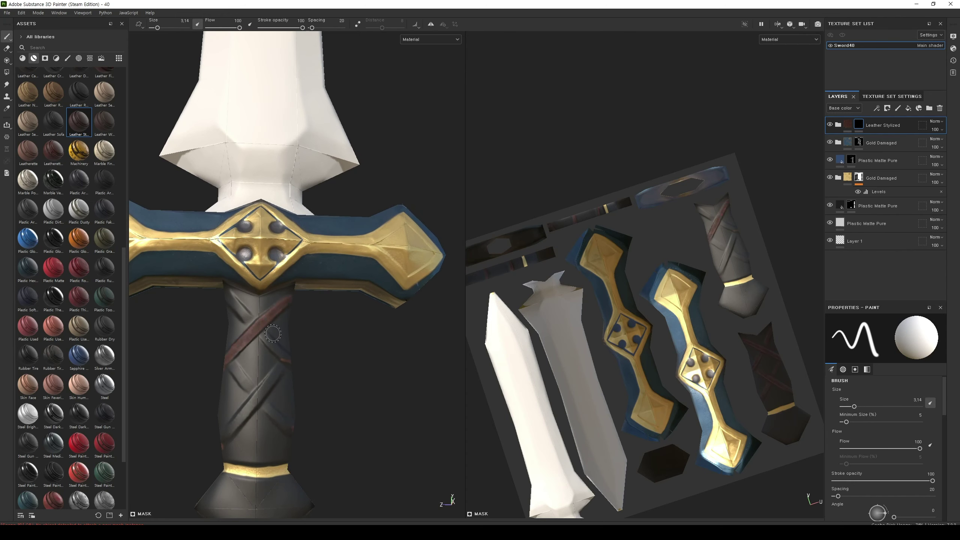
{"action": "left_click_drag", "start_coordinate": [273, 333], "coordinate": [246, 317]}
{"action": "left_click_drag", "start_coordinate": [233, 365], "coordinate": [291, 433]}
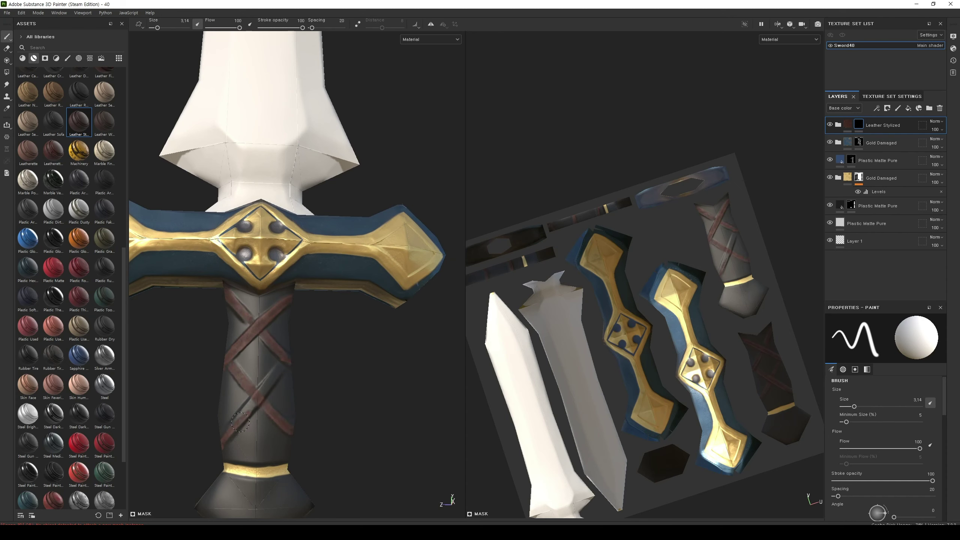
{"action": "mouse_move", "coordinate": [265, 388]}
{"action": "left_mouse_down", "text": "alt"}
{"action": "mouse_move", "coordinate": [349, 360]}
{"action": "mouse_move", "coordinate": [342, 350]}
{"action": "left_mouse_up", "text": "alt"}
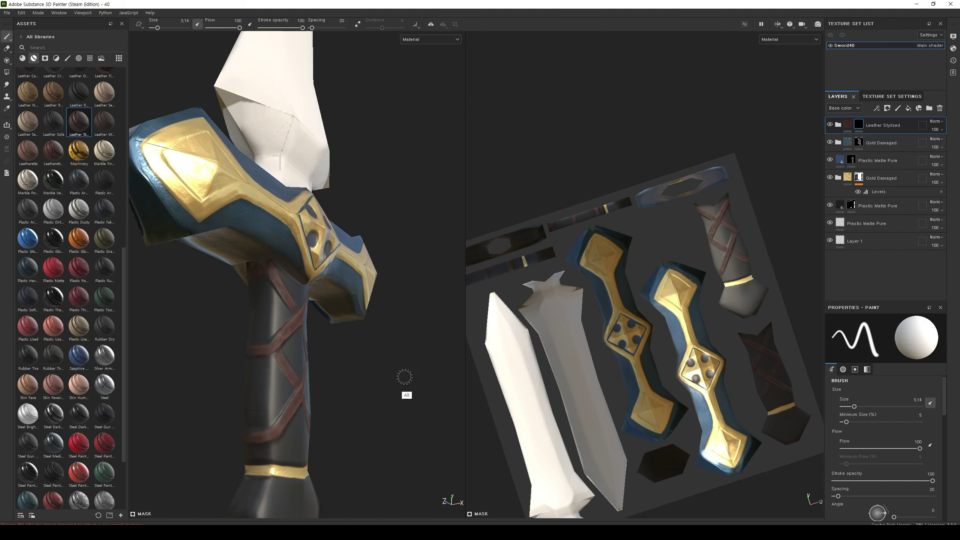
{"action": "left_click_drag", "start_coordinate": [404, 377], "coordinate": [210, 418], "text": "alt"}
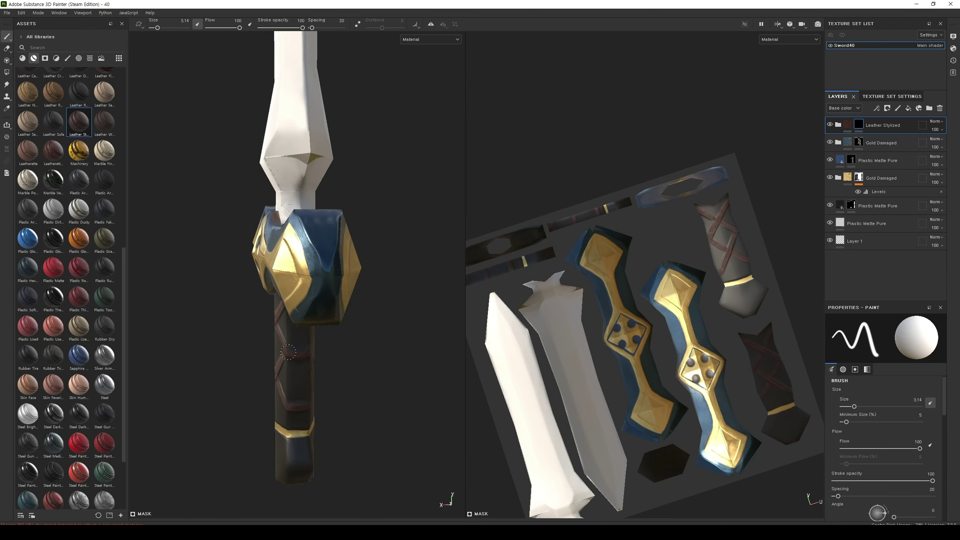
{"action": "left_click_drag", "start_coordinate": [364, 358], "coordinate": [404, 399], "text": "alt"}
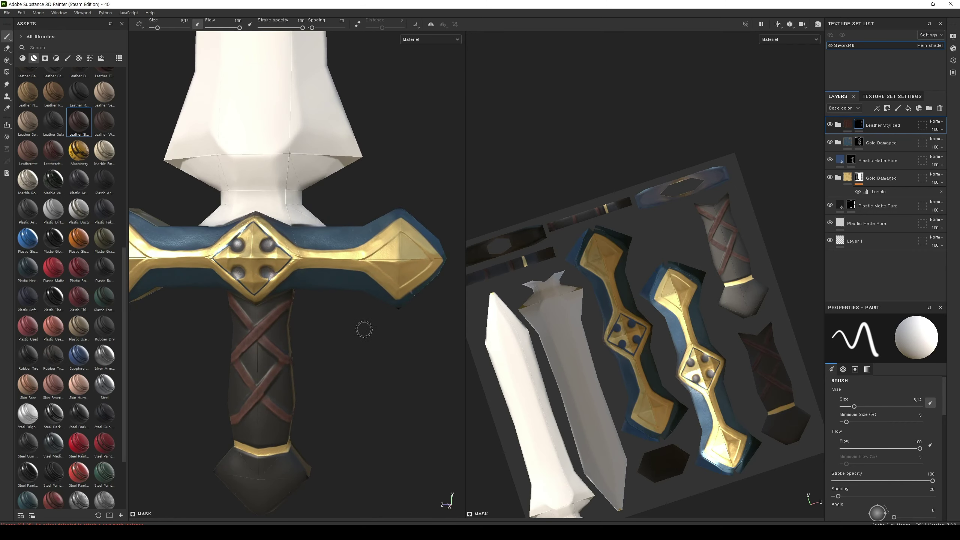
{"action": "scroll", "coordinate": [364, 329], "scroll_direction": "down", "scroll_amount": 5}
{"action": "mouse_move", "coordinate": [379, 328]}
{"action": "left_mouse_down", "text": "alt"}
{"action": "mouse_move", "coordinate": [348, 414]}
{"action": "mouse_move", "coordinate": [184, 321]}
{"action": "mouse_move", "coordinate": [160, 412]}
{"action": "mouse_move", "coordinate": [214, 422]}
{"action": "mouse_move", "coordinate": [304, 385]}
{"action": "mouse_move", "coordinate": [403, 407]}
{"action": "mouse_move", "coordinate": [349, 426]}
{"action": "mouse_move", "coordinate": [378, 412]}
{"action": "left_mouse_up", "text": "alt"}
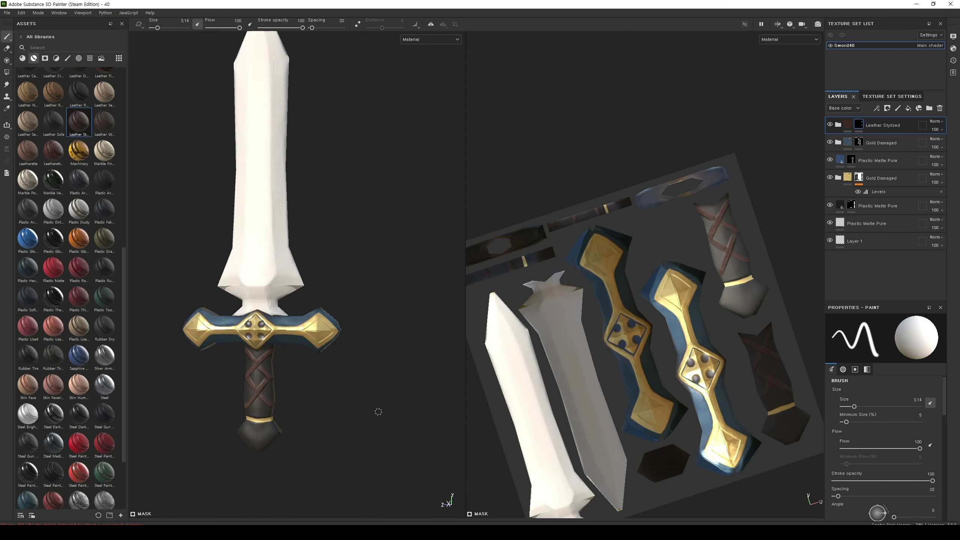
On the Gold Damaged layer, paint the pommel blue with a 6.62 brush and check it from several angles
{"action": "left_click", "coordinate": [880, 143]}
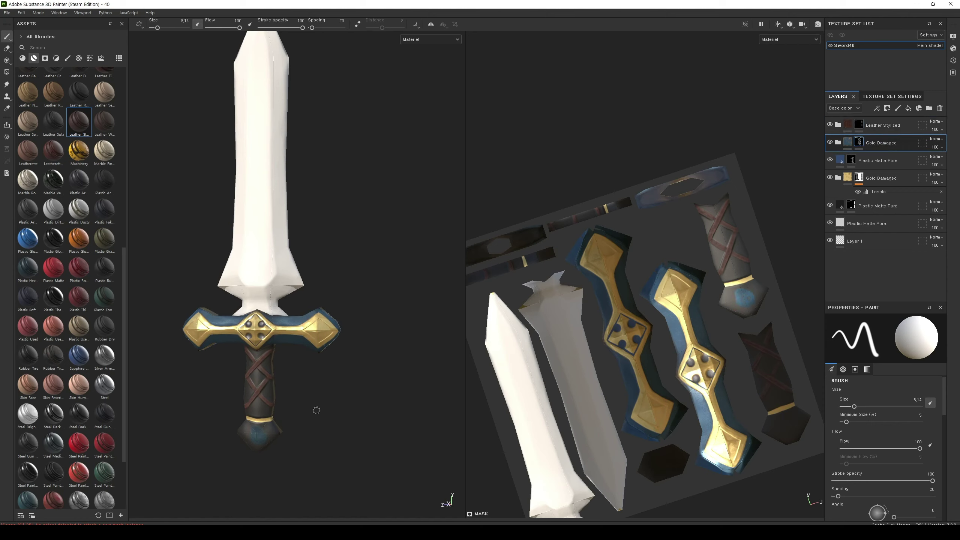
{"action": "key", "text": "bracketright"}
{"action": "mouse_move", "coordinate": [331, 428]}
{"action": "left_mouse_down", "text": "alt"}
{"action": "mouse_move", "coordinate": [353, 400]}
{"action": "mouse_move", "coordinate": [255, 444]}
{"action": "left_mouse_up", "text": "alt"}
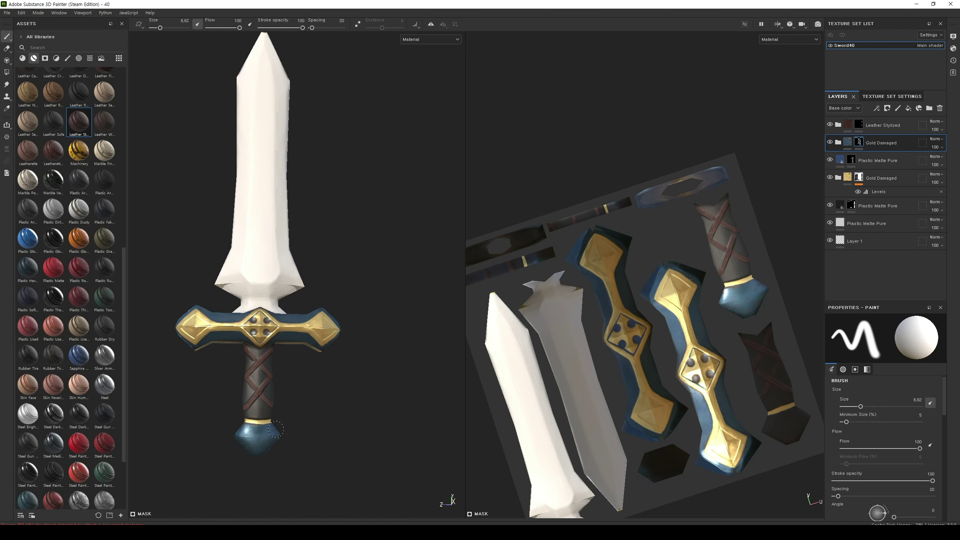
{"action": "left_click_drag", "start_coordinate": [349, 435], "coordinate": [278, 438], "text": "alt"}
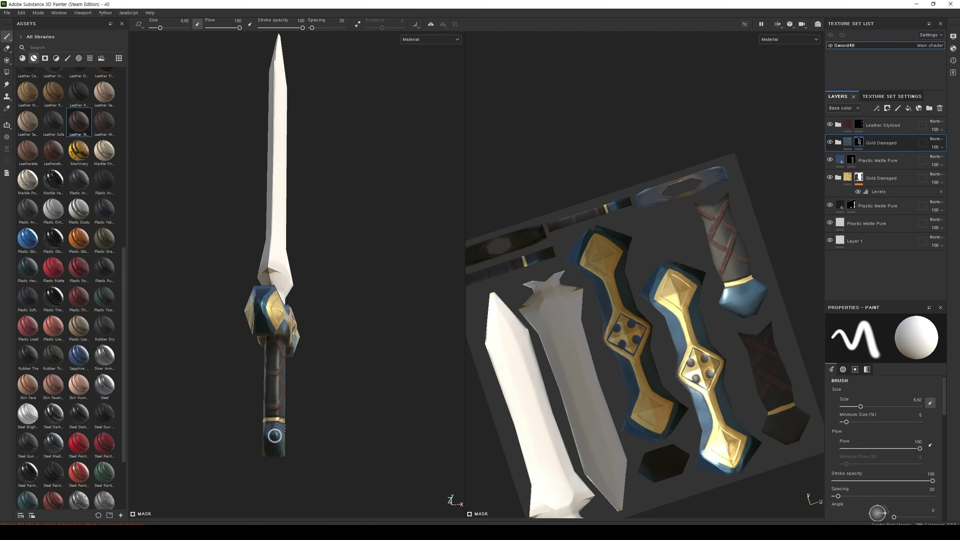
{"action": "left_click_drag", "start_coordinate": [342, 436], "coordinate": [293, 407], "text": "alt"}
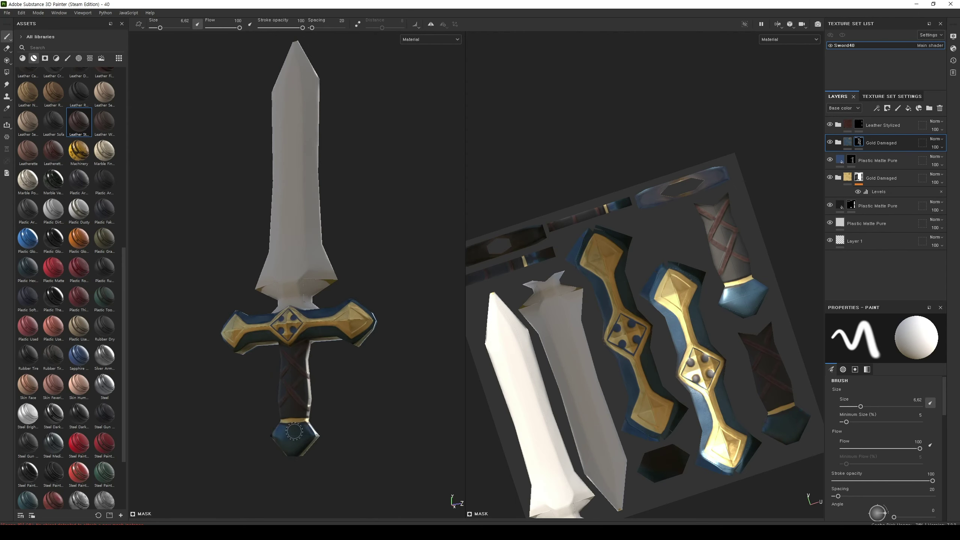
{"action": "mouse_move", "coordinate": [294, 431]}
{"action": "left_mouse_down", "text": "alt"}
{"action": "mouse_move", "coordinate": [339, 418]}
{"action": "mouse_move", "coordinate": [283, 438]}
{"action": "mouse_move", "coordinate": [389, 422]}
{"action": "mouse_move", "coordinate": [277, 428]}
{"action": "left_mouse_up", "text": "alt"}
{"action": "mouse_move", "coordinate": [350, 417]}
{"action": "left_mouse_down", "text": "alt"}
{"action": "mouse_move", "coordinate": [329, 425]}
{"action": "mouse_move", "coordinate": [302, 465]}
{"action": "mouse_move", "coordinate": [290, 380]}
{"action": "mouse_move", "coordinate": [351, 429]}
{"action": "mouse_move", "coordinate": [342, 400]}
{"action": "mouse_move", "coordinate": [304, 382]}
{"action": "mouse_move", "coordinate": [375, 322]}
{"action": "left_mouse_up", "text": "alt"}
{"action": "mouse_move", "coordinate": [369, 387]}
{"action": "left_mouse_down", "text": "alt"}
{"action": "mouse_move", "coordinate": [278, 360]}
{"action": "mouse_move", "coordinate": [198, 365]}
{"action": "mouse_move", "coordinate": [369, 358]}
{"action": "mouse_move", "coordinate": [407, 442]}
{"action": "mouse_move", "coordinate": [263, 391]}
{"action": "left_mouse_up", "text": "alt"}
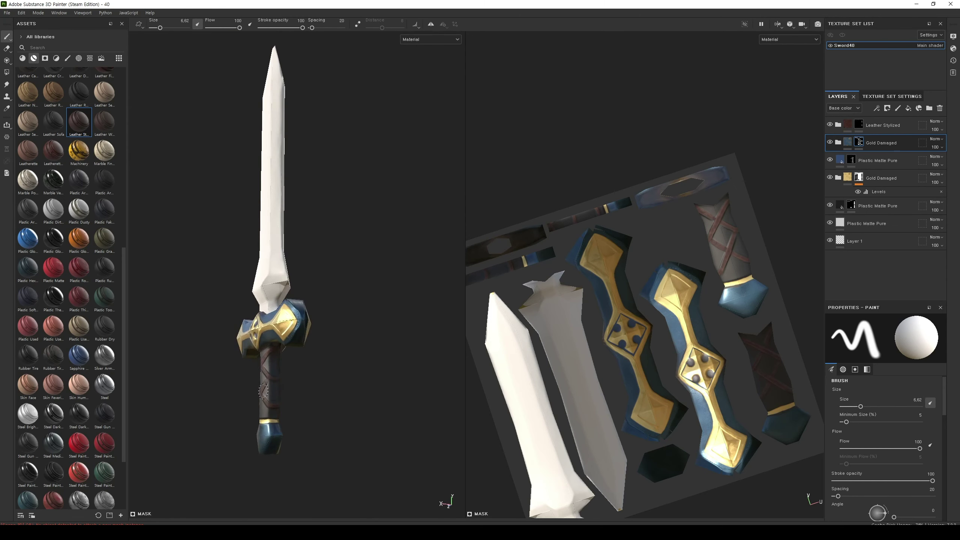